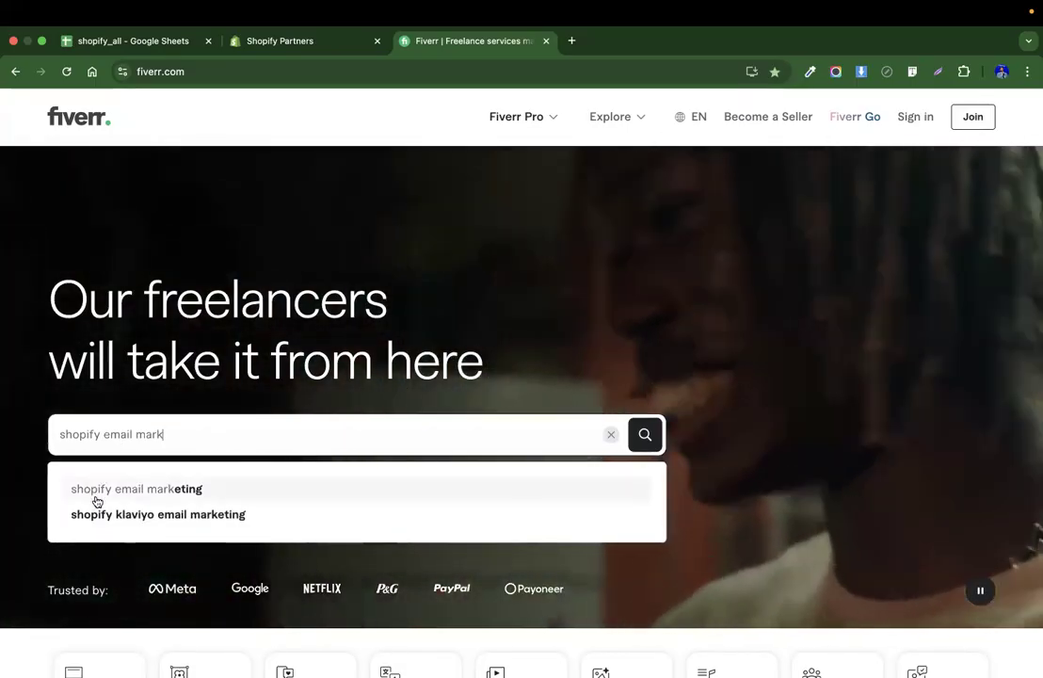
Search Fiverr for "shopify email marketing" and browse the gig results.
click(112, 490)
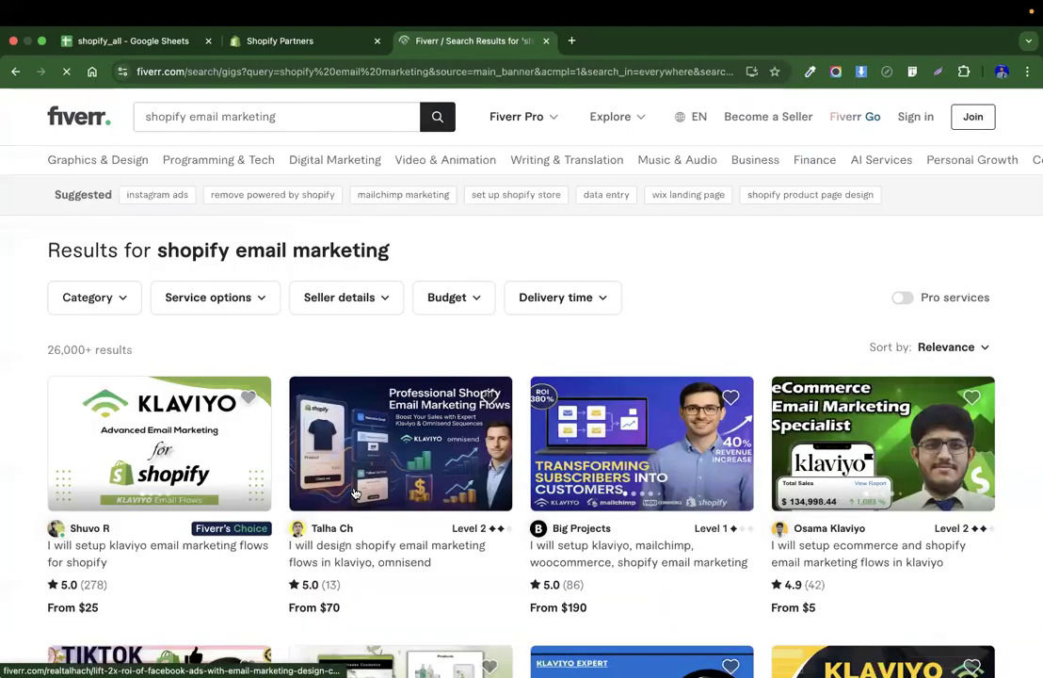
scroll(355, 493, down, 3)
scroll(355, 493, down, 1)
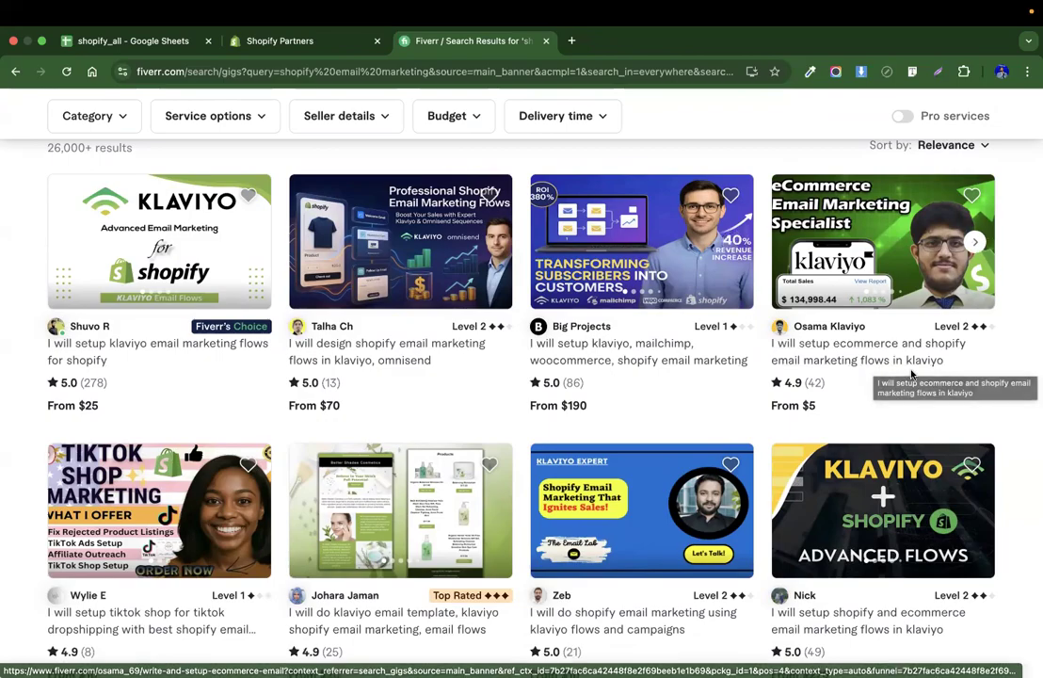
scroll(181, 528, down, 3)
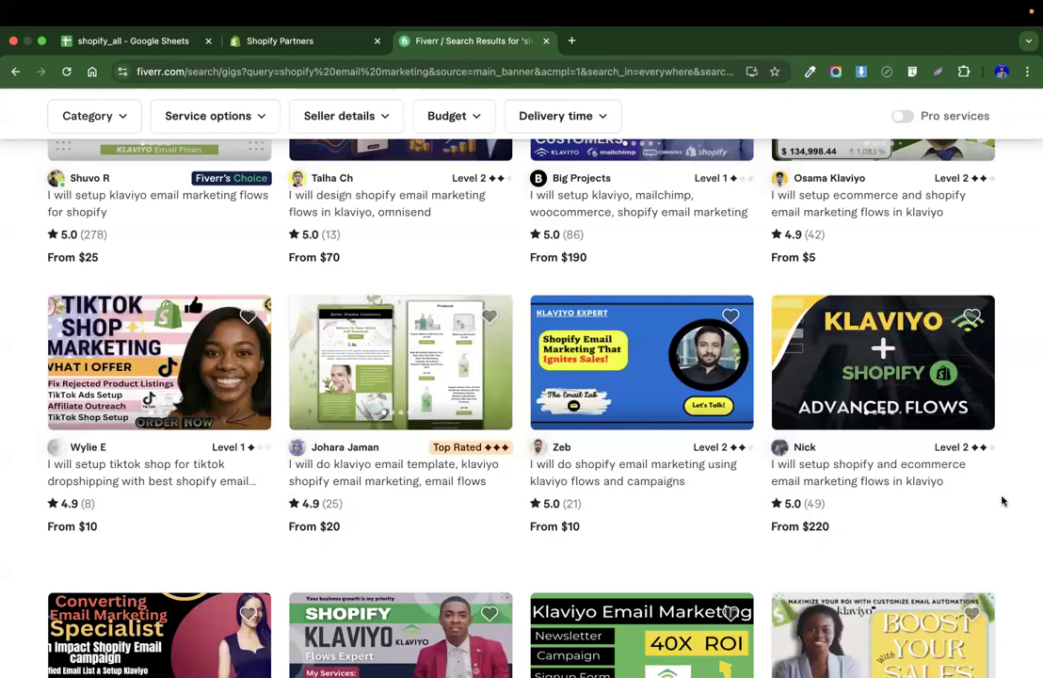
scroll(1000, 498, up, 8)
Search Google for klaviyo in a new tab and move that tab ahead of the Fiverr tab.
click(571, 41)
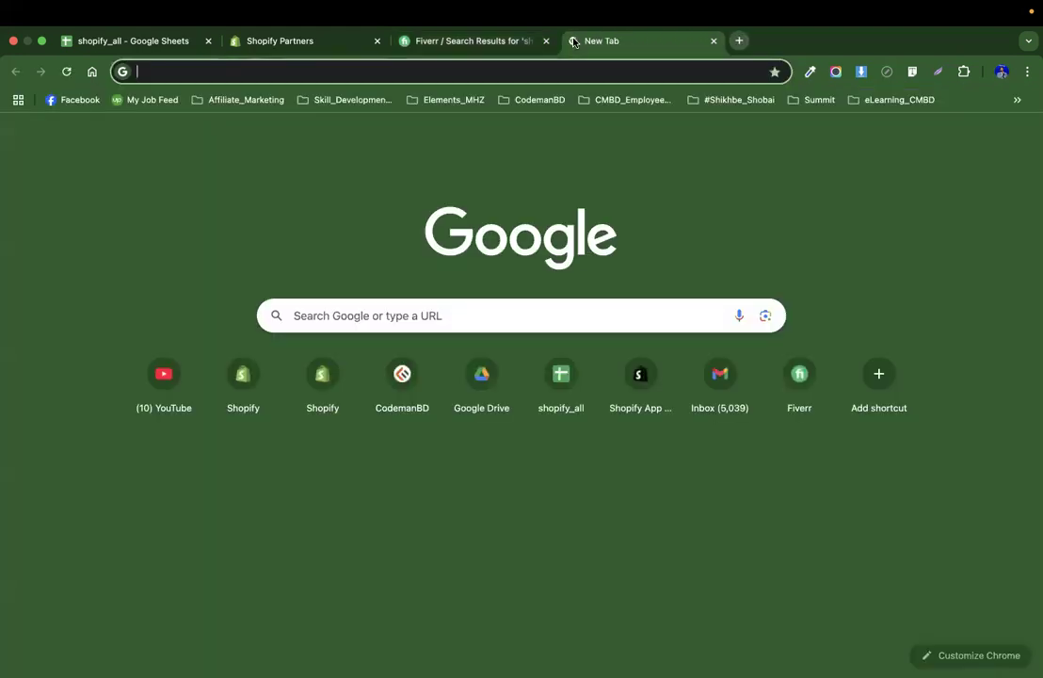
text(klaviyo)
key(Return)
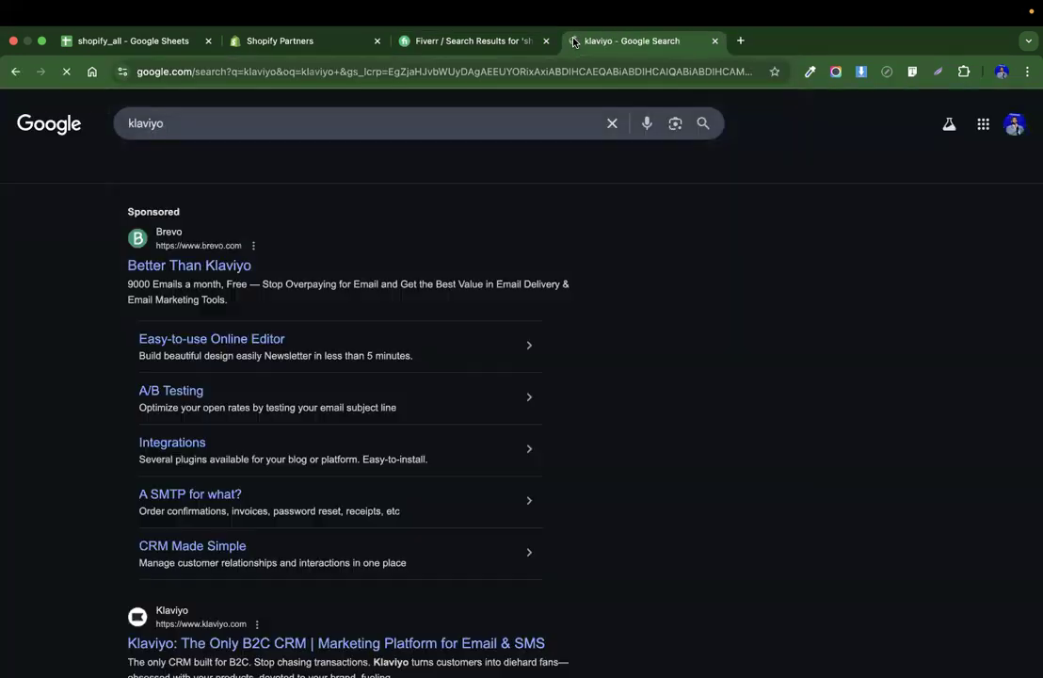
drag(644, 36, 471, 37)
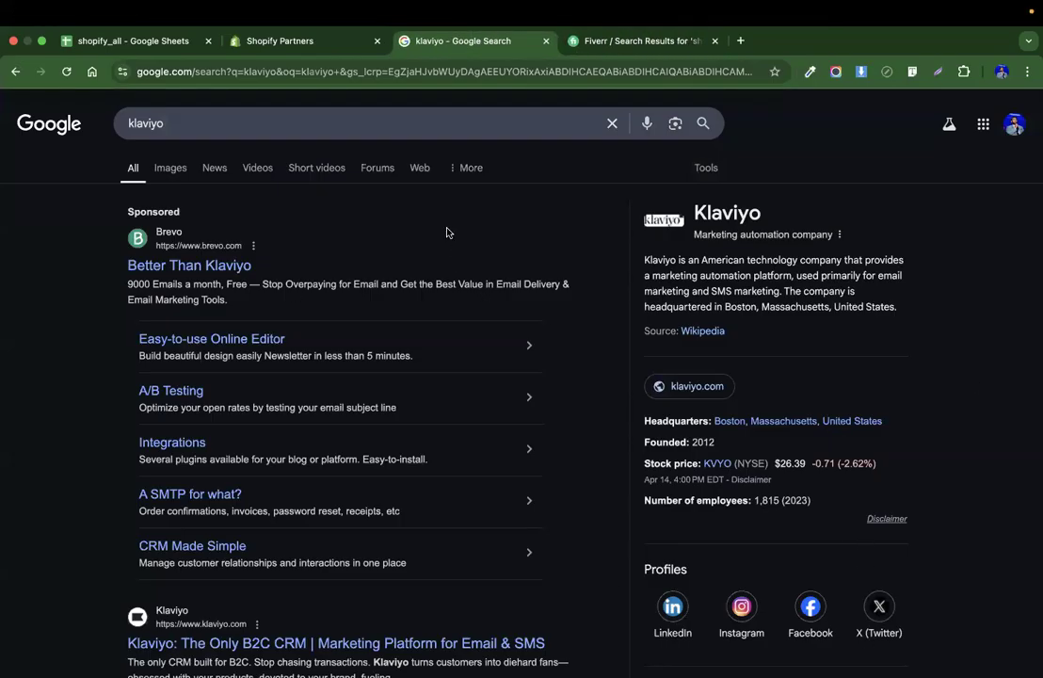
scroll(447, 231, down, 2)
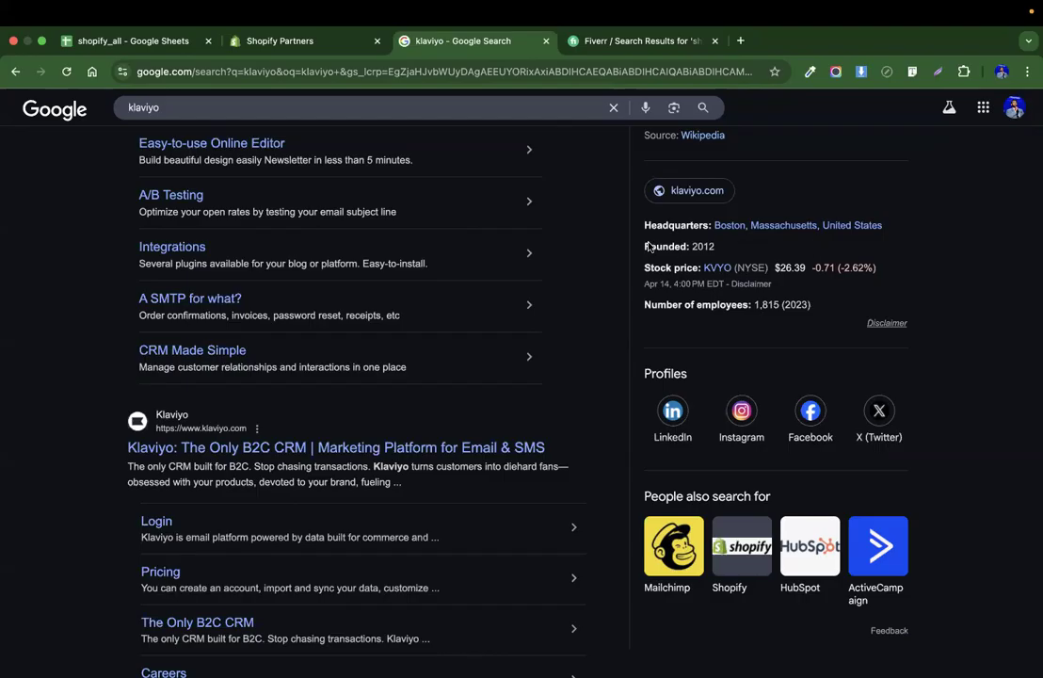
Log in to the discountmugs development store from the Shopify Partners stores list and open its admin.
click(278, 42)
click(644, 41)
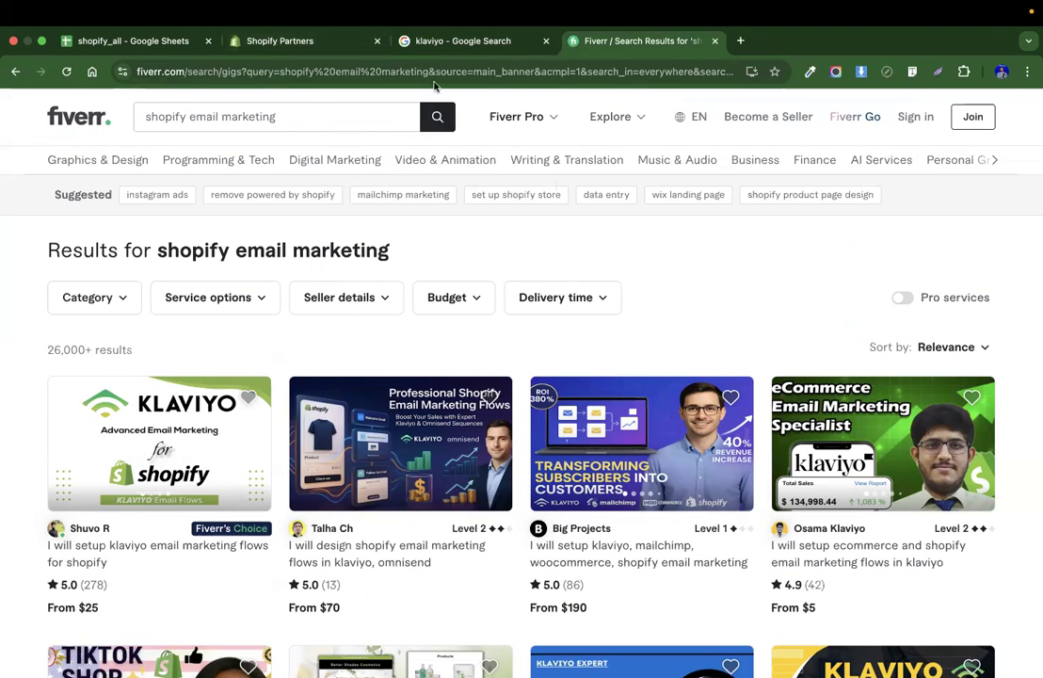
click(280, 41)
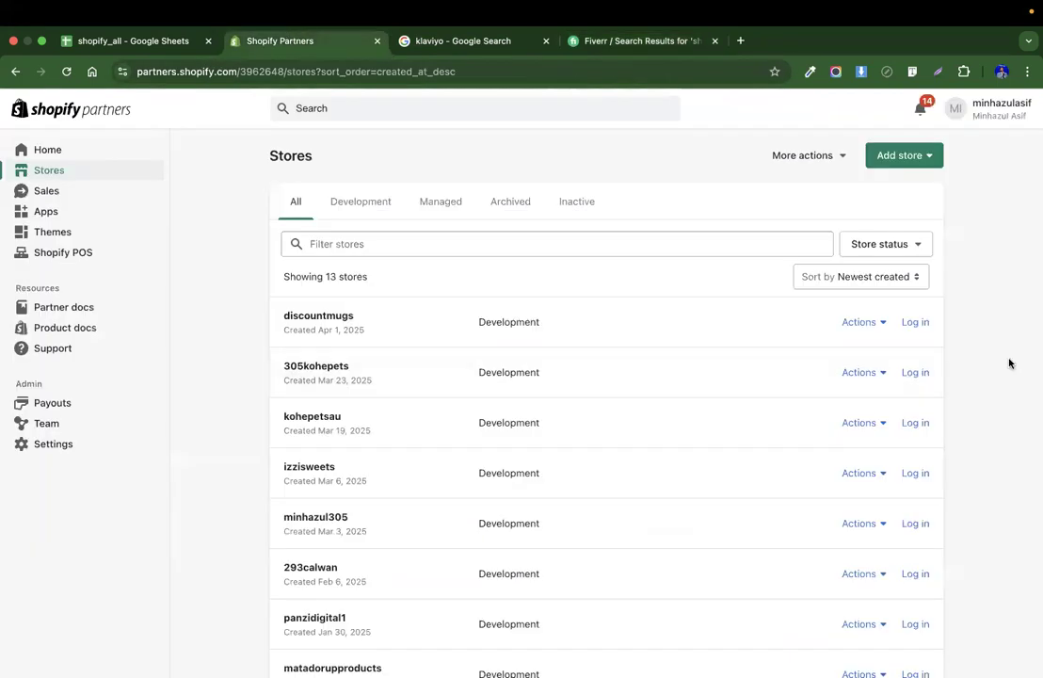
click(924, 323)
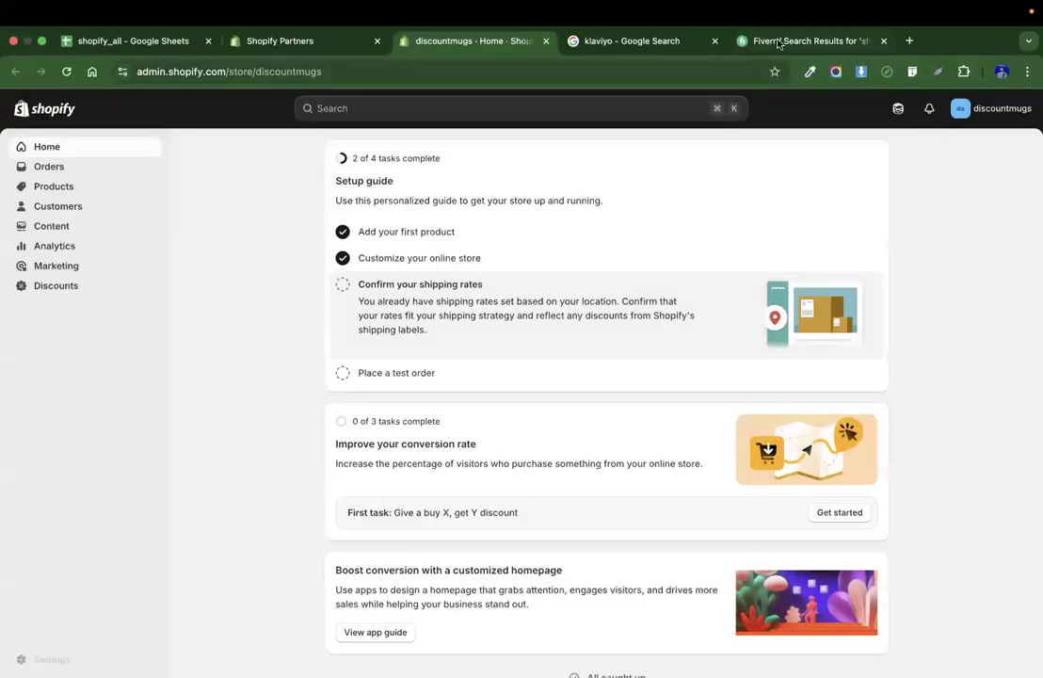
click(748, 41)
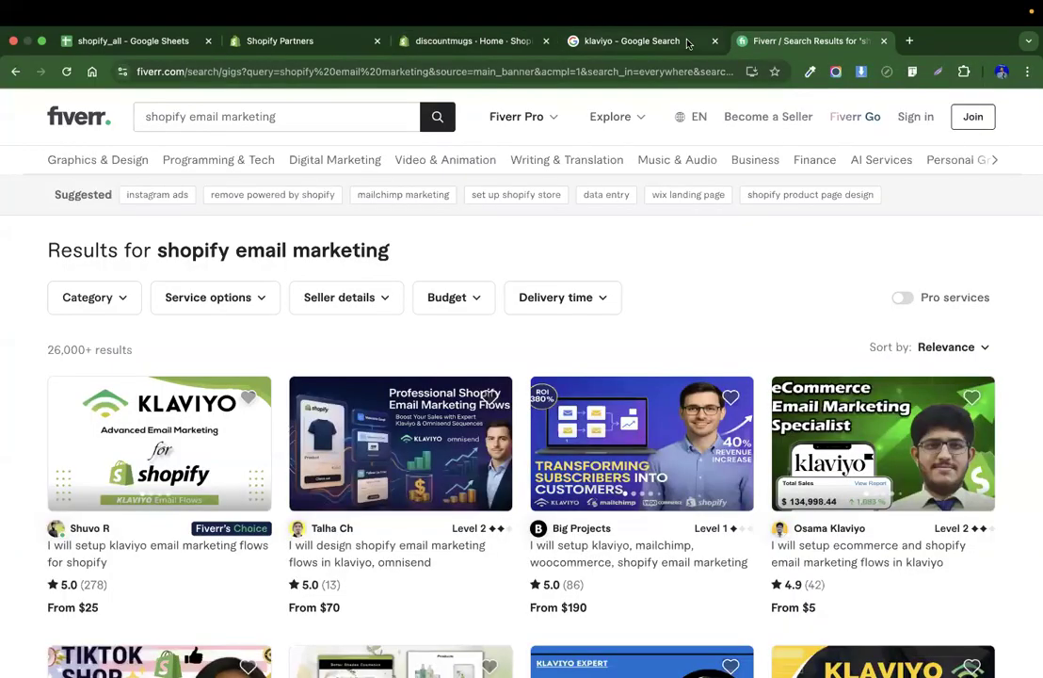
click(676, 41)
click(495, 43)
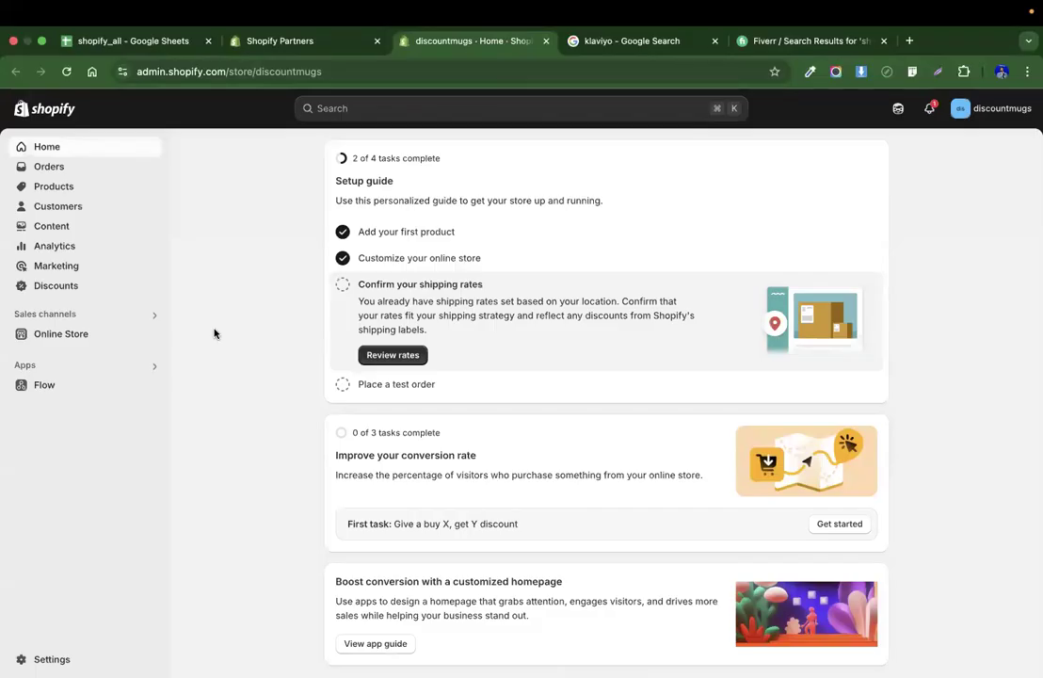
Open the Shopify App Store from the store admin, search for klaviyo, and install Klaviyo: Email Marketing & SMS.
click(134, 373)
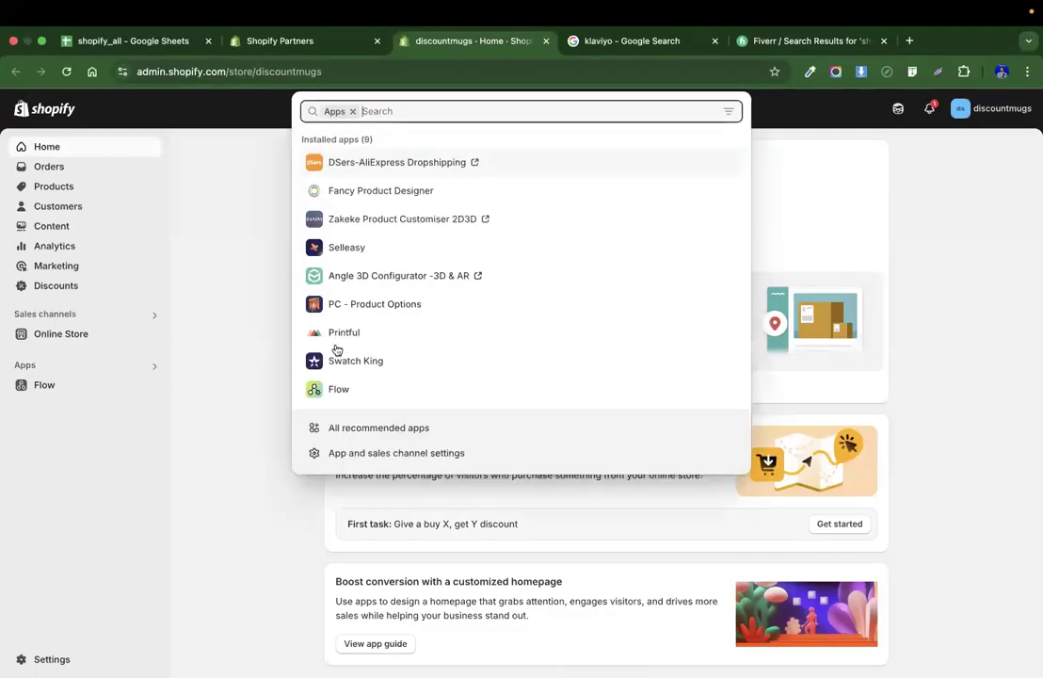
click(350, 429)
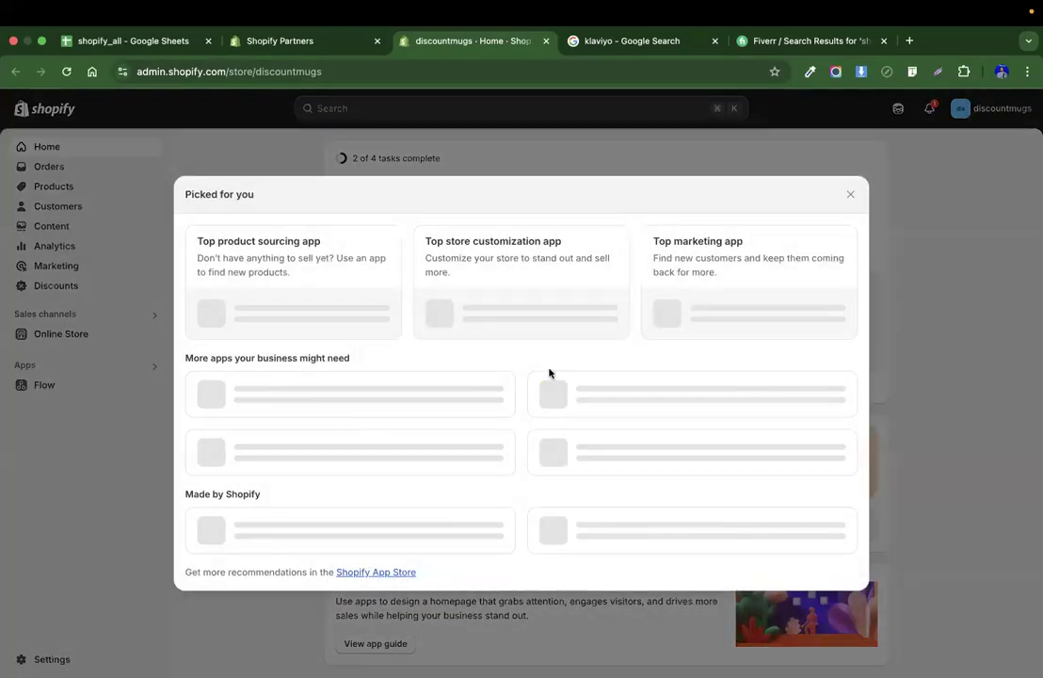
click(374, 643)
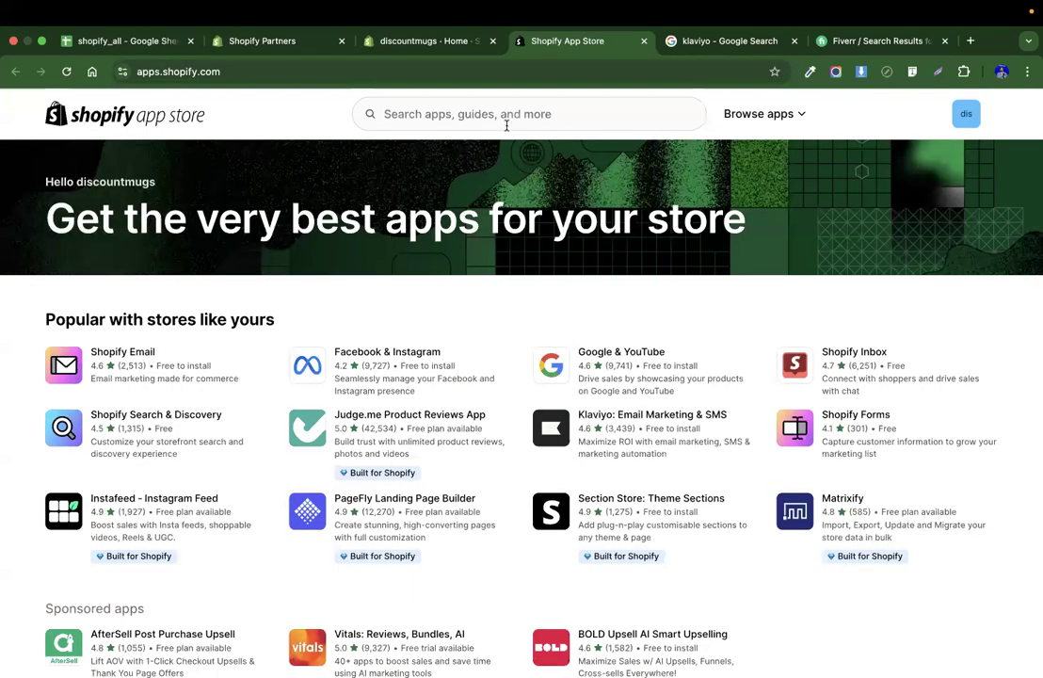
click(491, 117)
text(klaviyo)
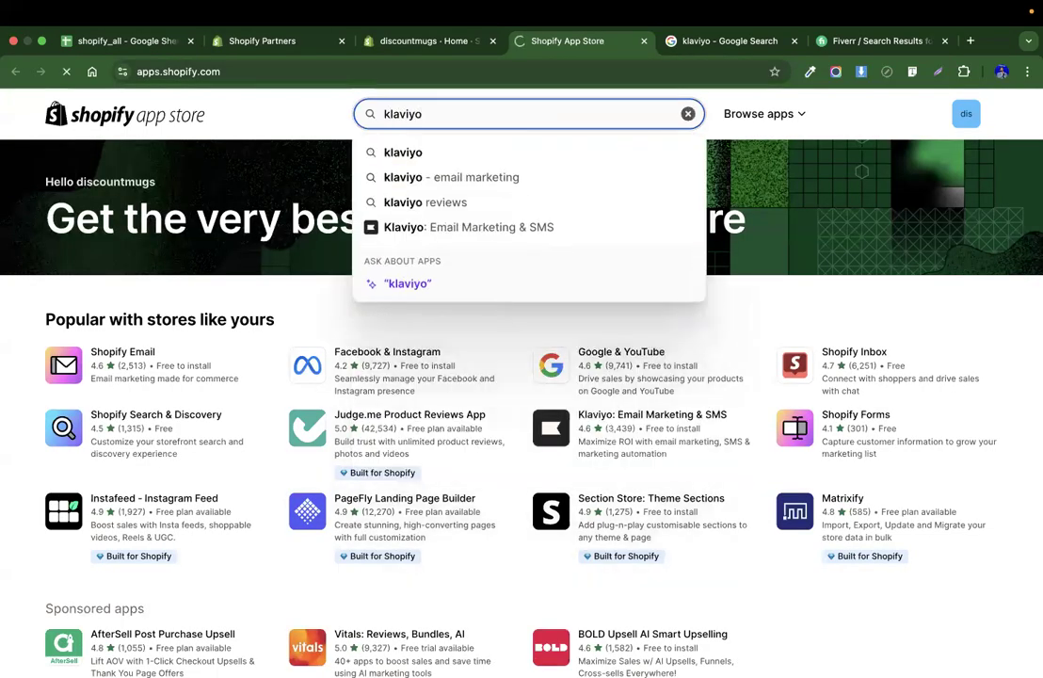
key(Return)
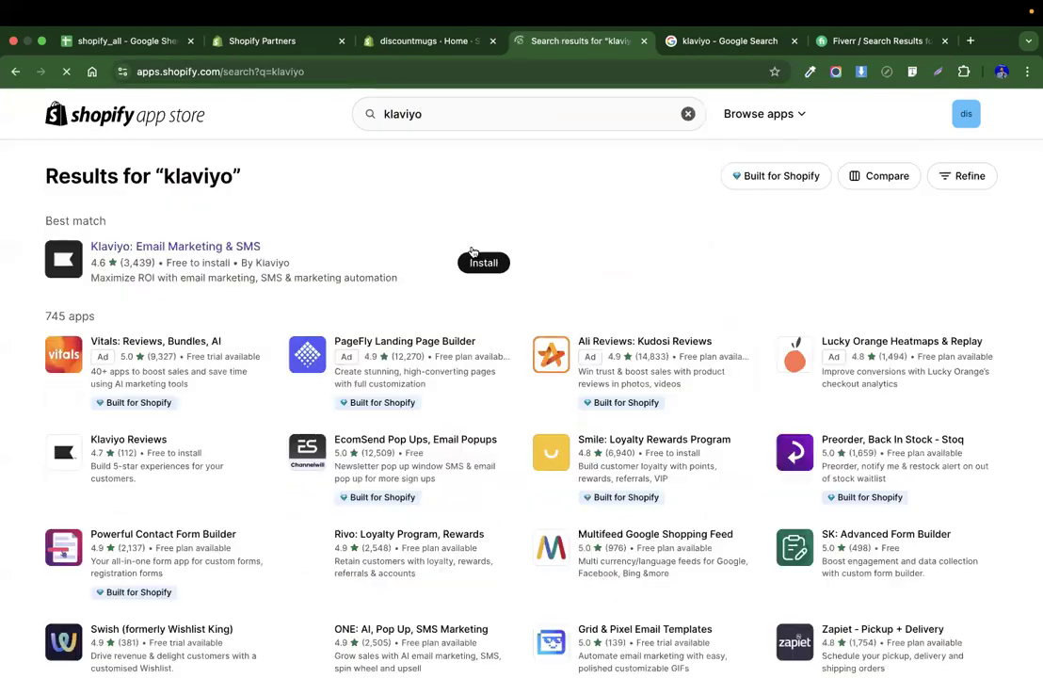
click(472, 267)
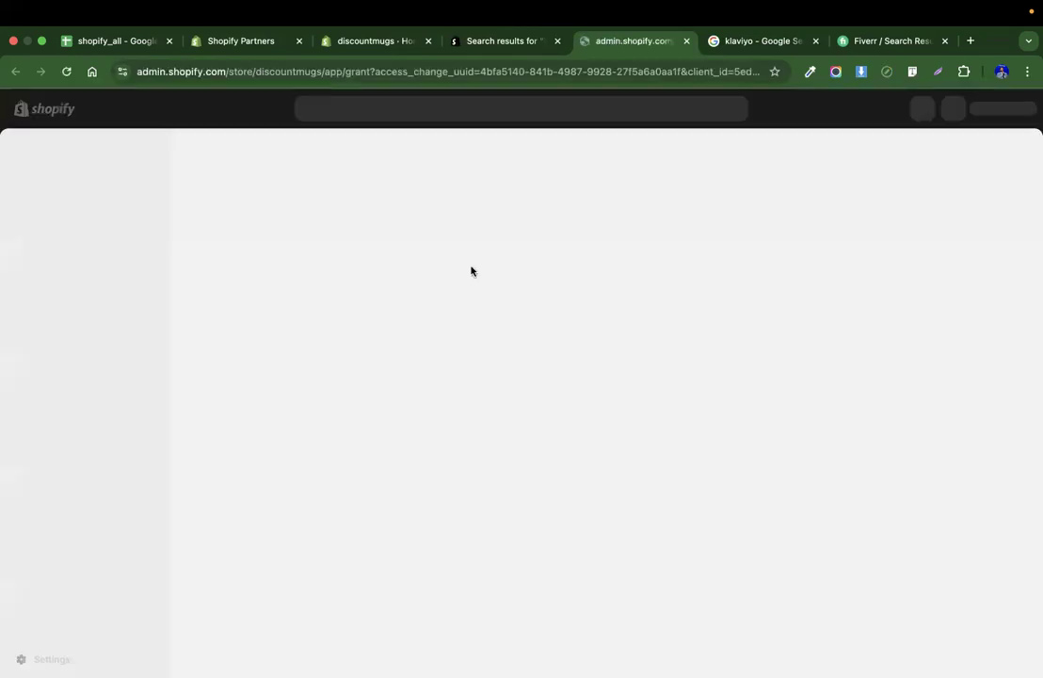
click(788, 435)
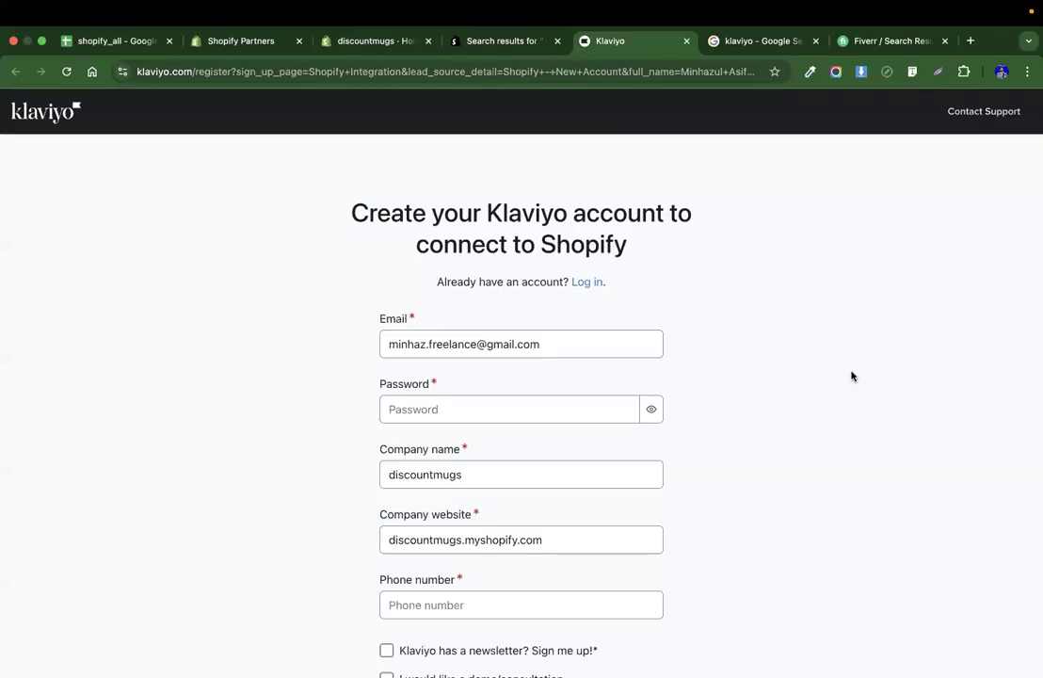
Enter a password for the new Klaviyo account in the signup form.
scroll(750, 388, down, 2)
click(526, 346)
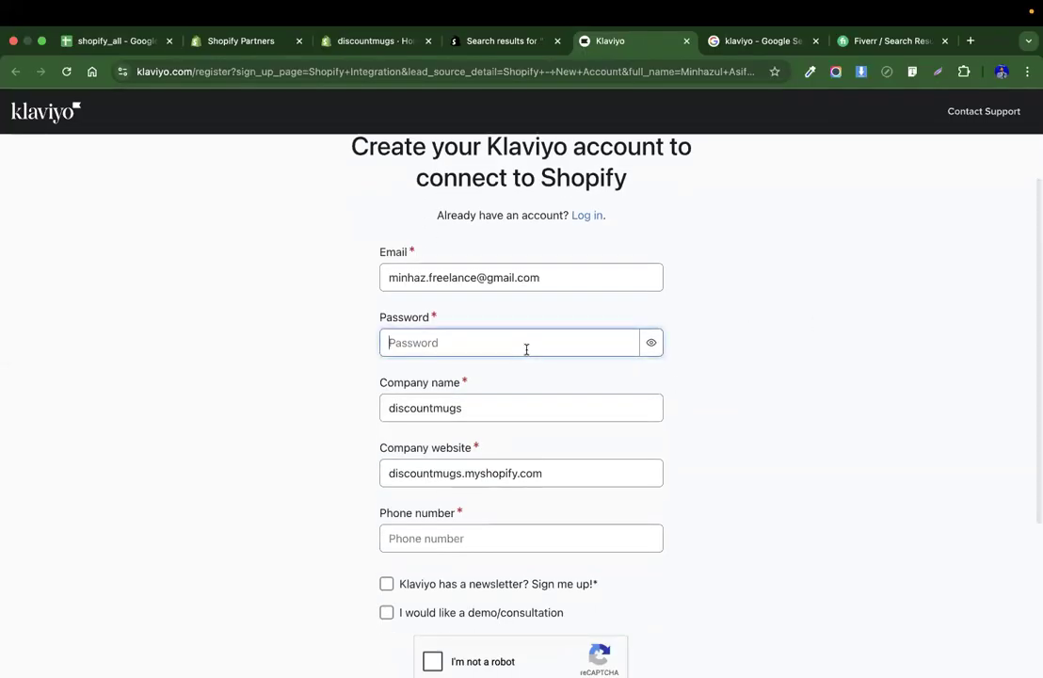
text(•••••••)
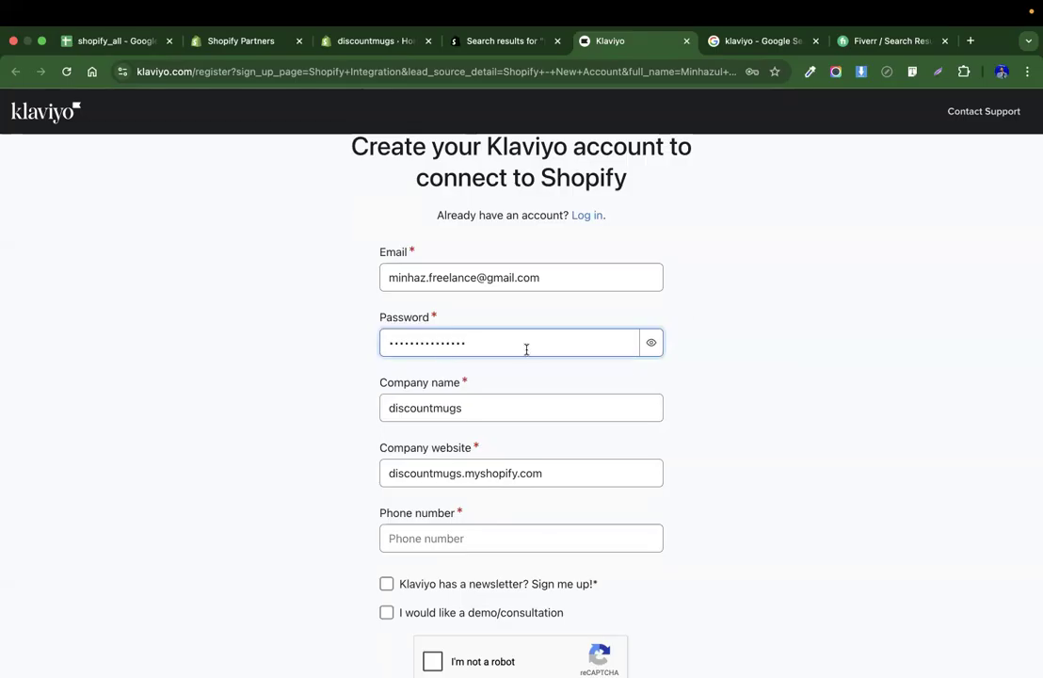
Review the prefilled email, company name and company website fields of the signup form.
click(577, 295)
click(567, 277)
click(689, 298)
scroll(713, 349, down, 3)
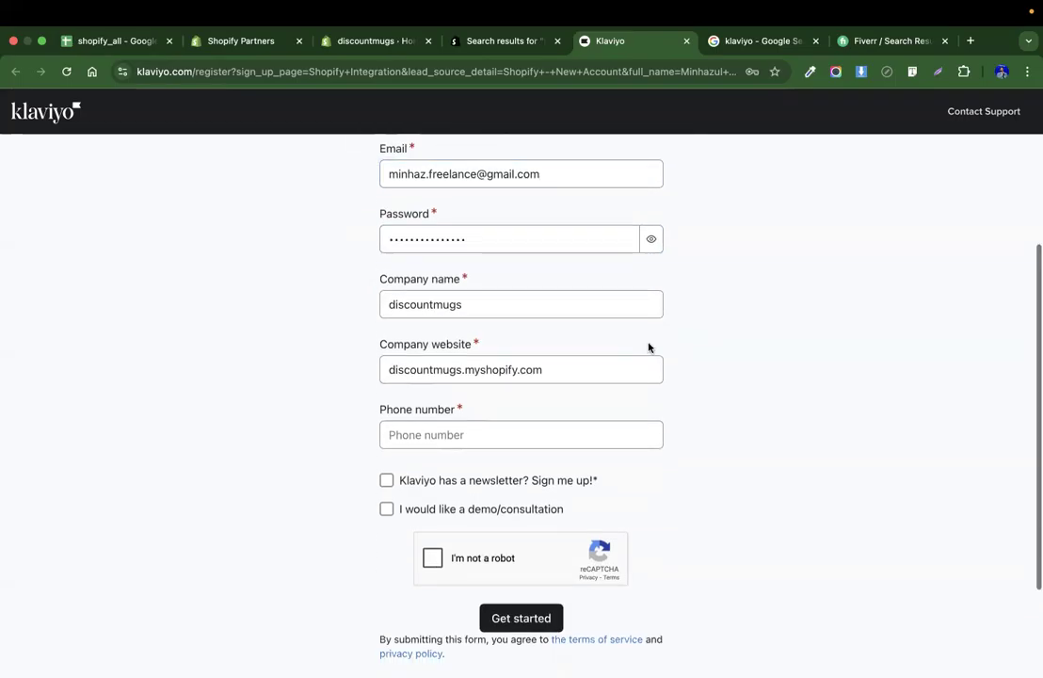
double_click(460, 299)
click(831, 296)
scroll(626, 311, down, 1)
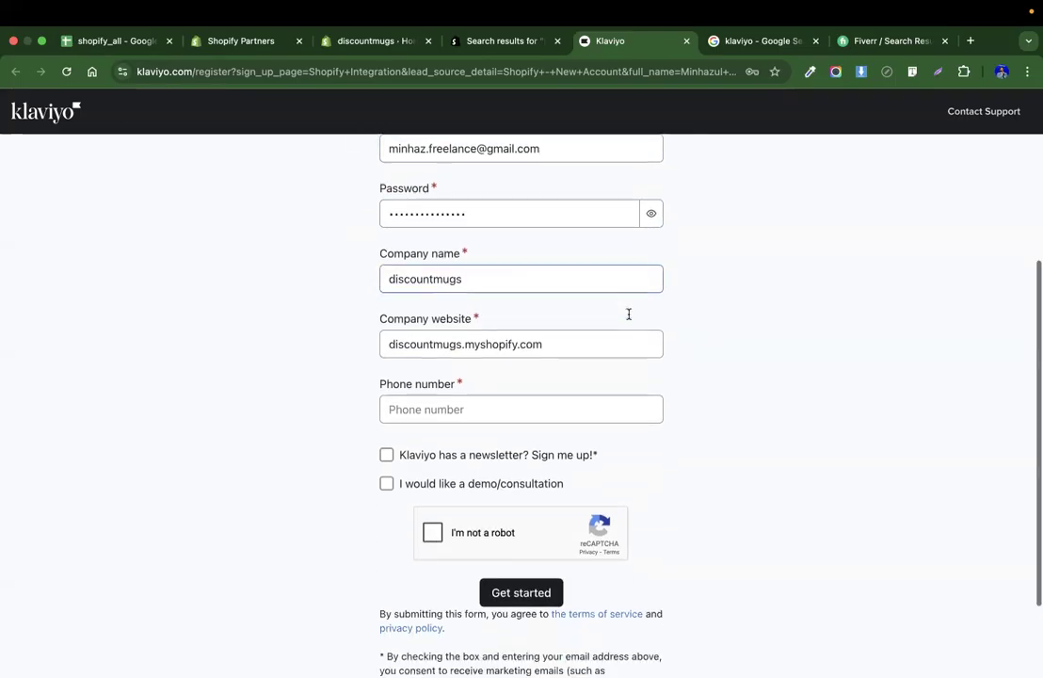
double_click(542, 341)
click(779, 342)
Fill in the phone number and opt into the Klaviyo newsletter.
scroll(728, 347, down, 2)
click(604, 346)
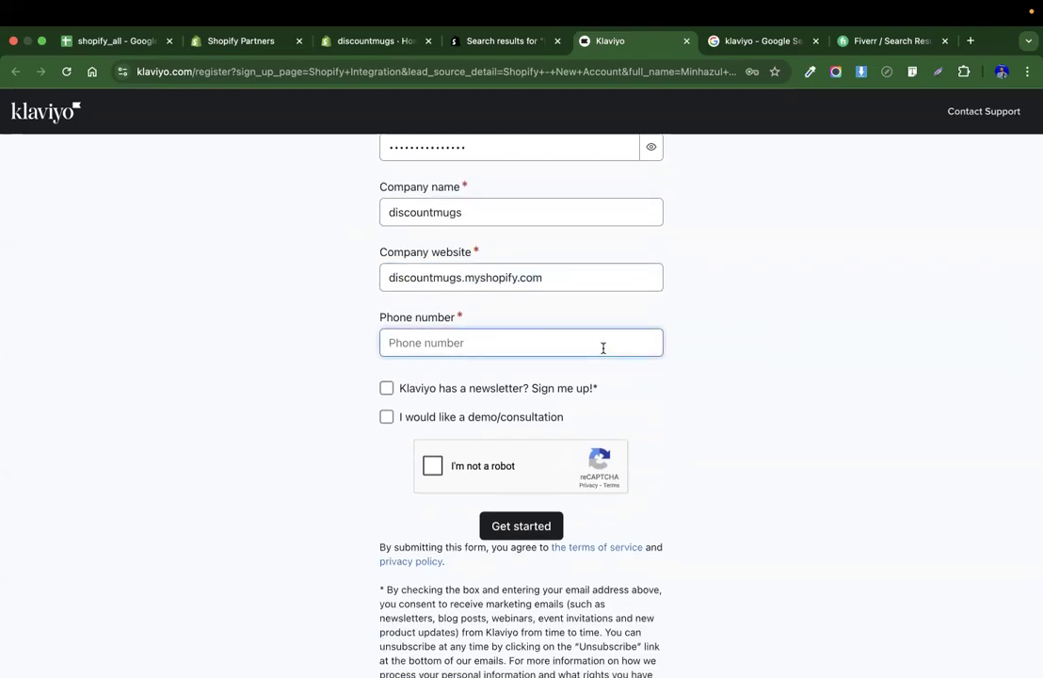
click(386, 388)
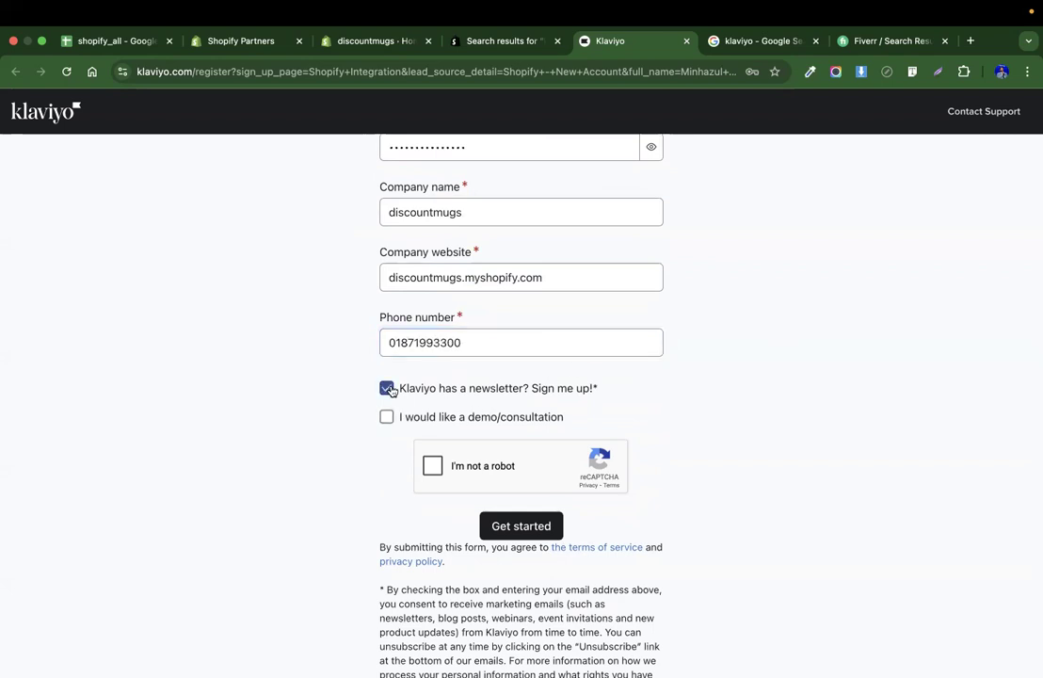
Start the reCAPTCHA and select all motorcycle squares in the first challenge.
click(435, 469)
click(546, 474)
click(546, 474)
click(550, 523)
click(556, 563)
click(633, 585)
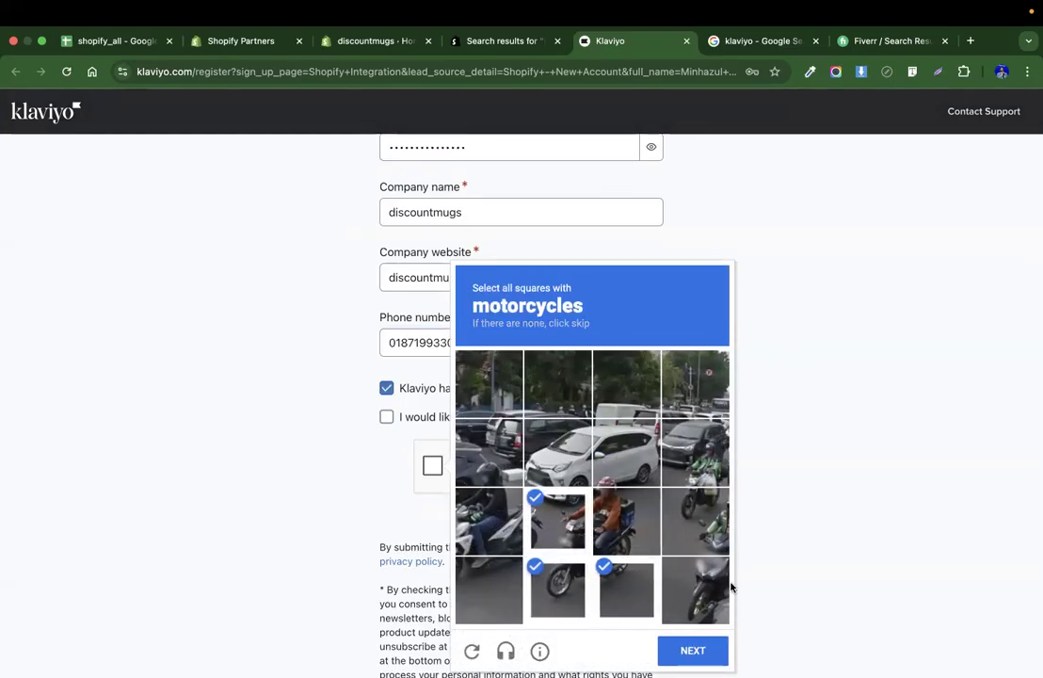
click(695, 521)
click(626, 521)
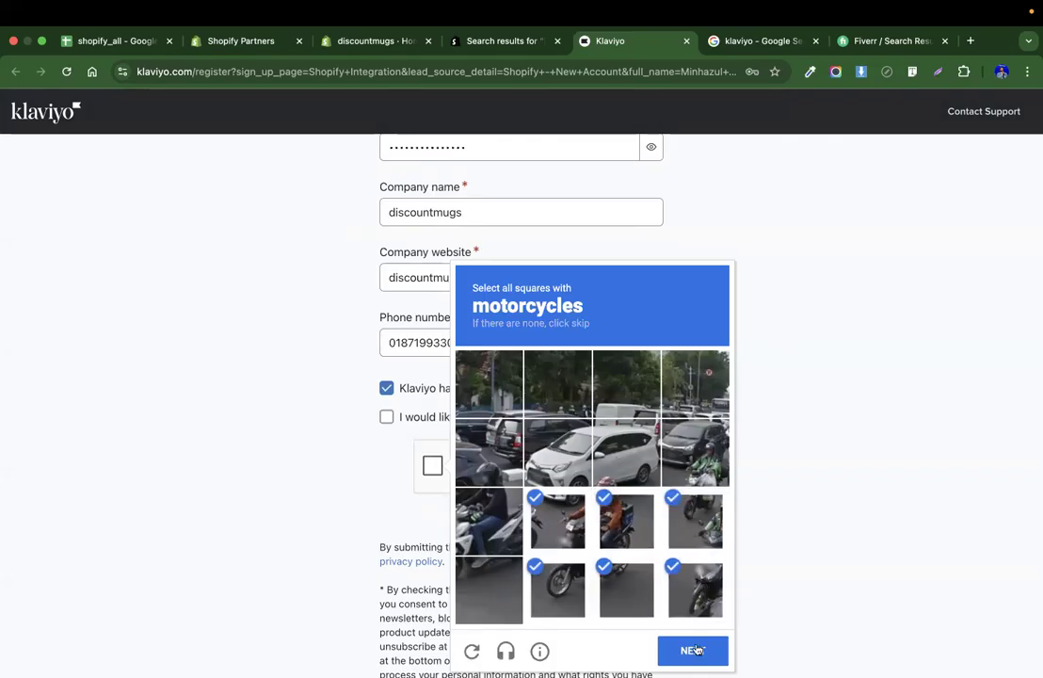
click(693, 649)
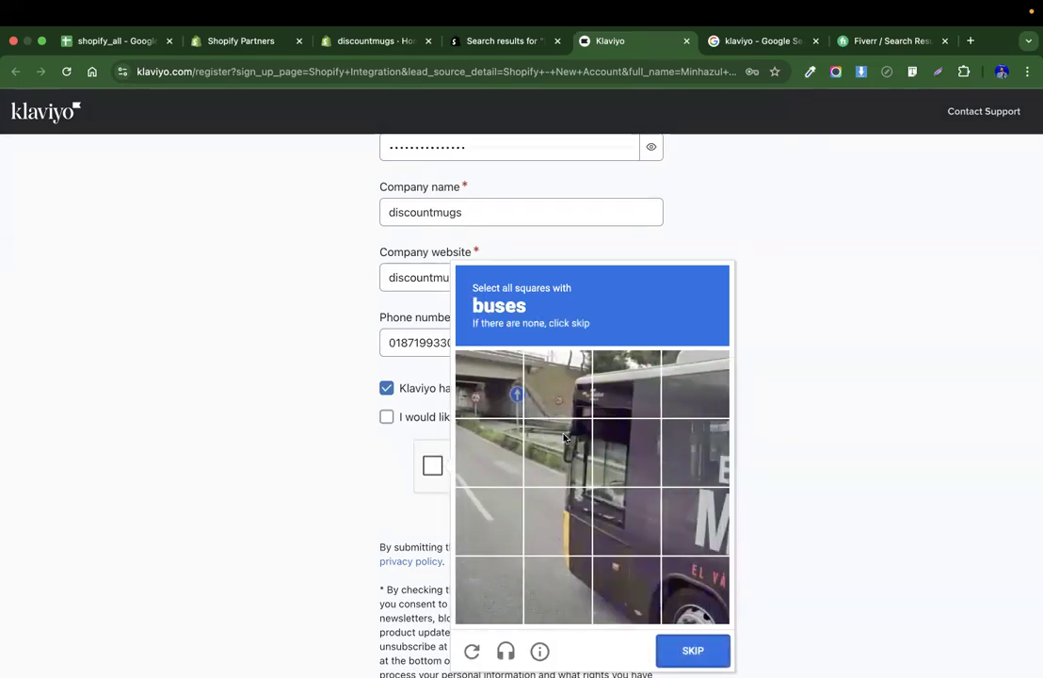
Select the bus squares in the second reCAPTCHA challenge and verify.
click(564, 437)
click(557, 520)
click(636, 521)
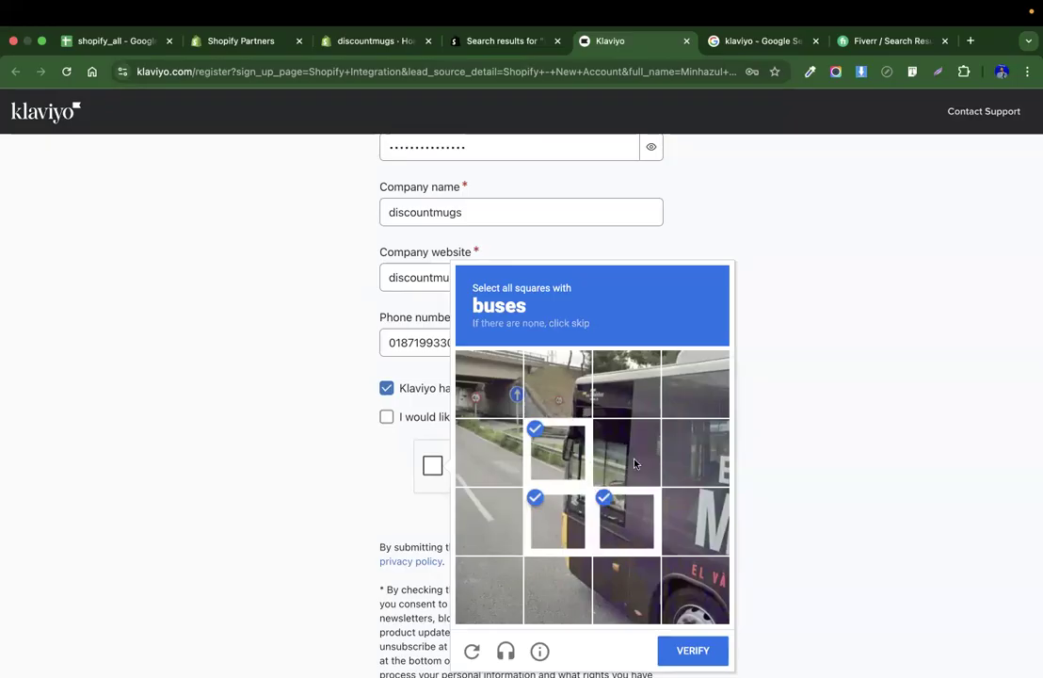
click(632, 459)
click(702, 649)
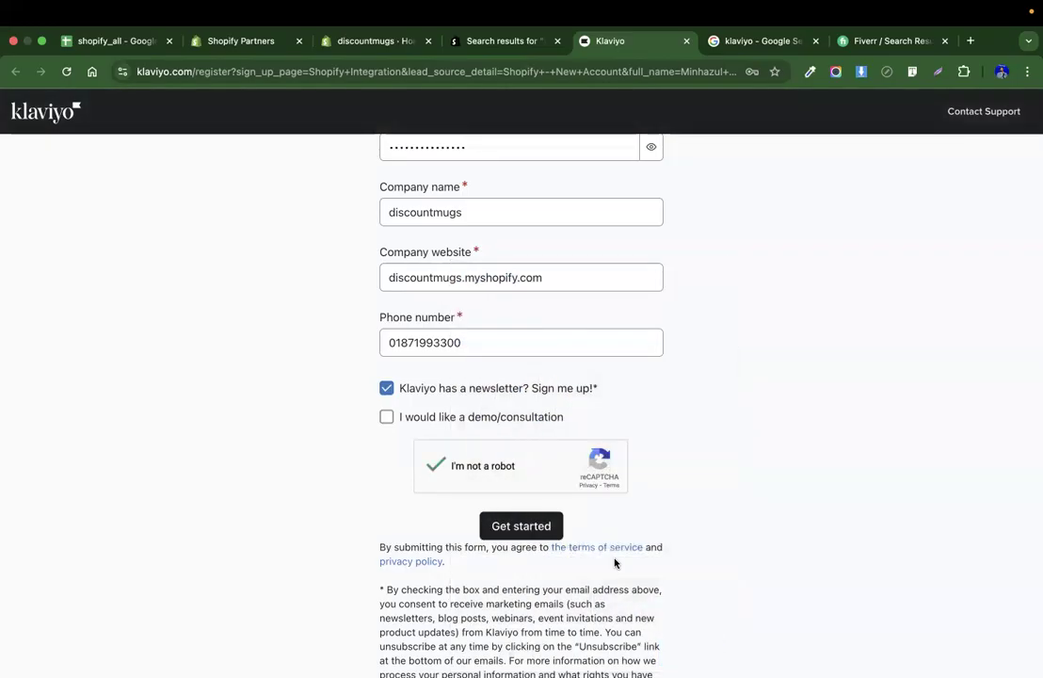
Submit the signup form with Get started, then open the Klaviyo login page instead.
click(510, 528)
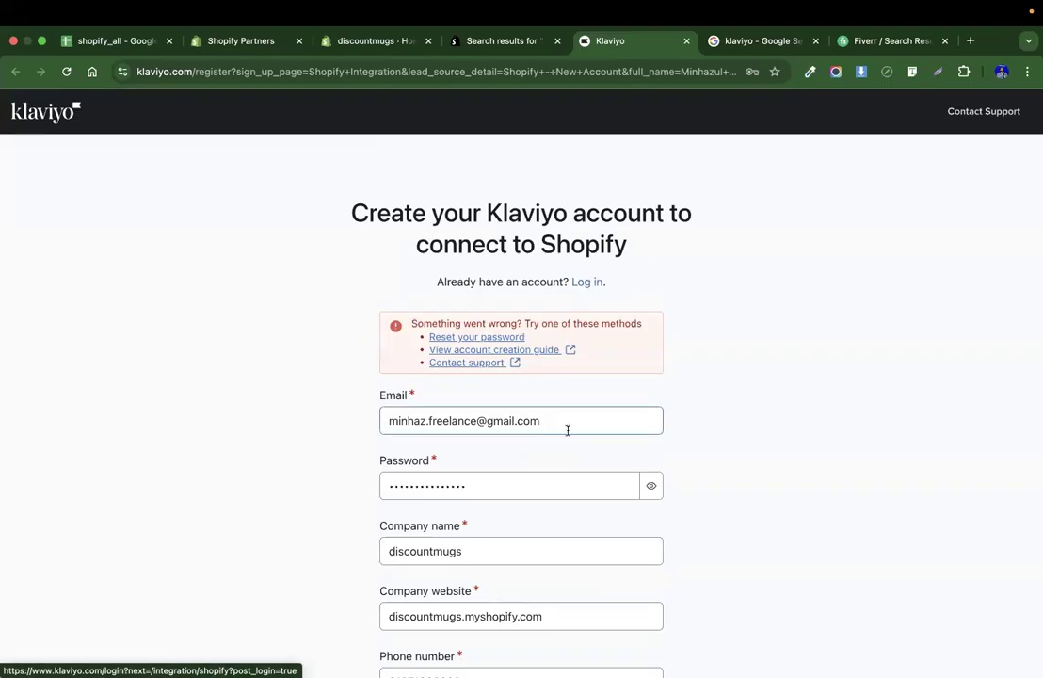
scroll(585, 493, down, 3)
scroll(585, 493, up, 3)
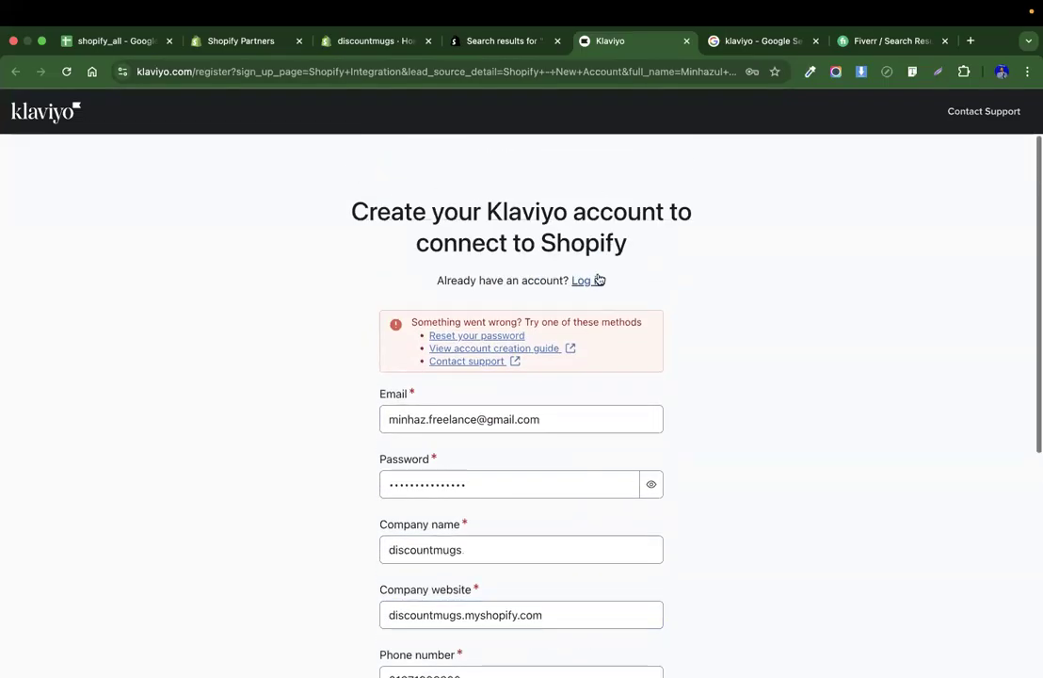
click(595, 280)
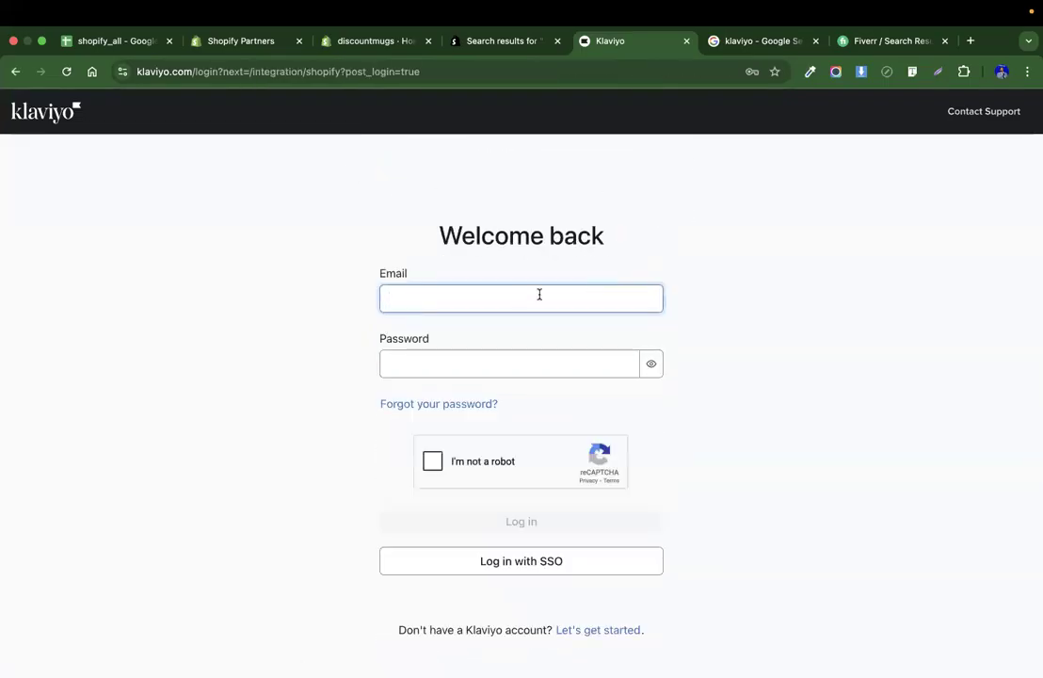
Open the Google Account management page from the browser profile menu.
click(1001, 71)
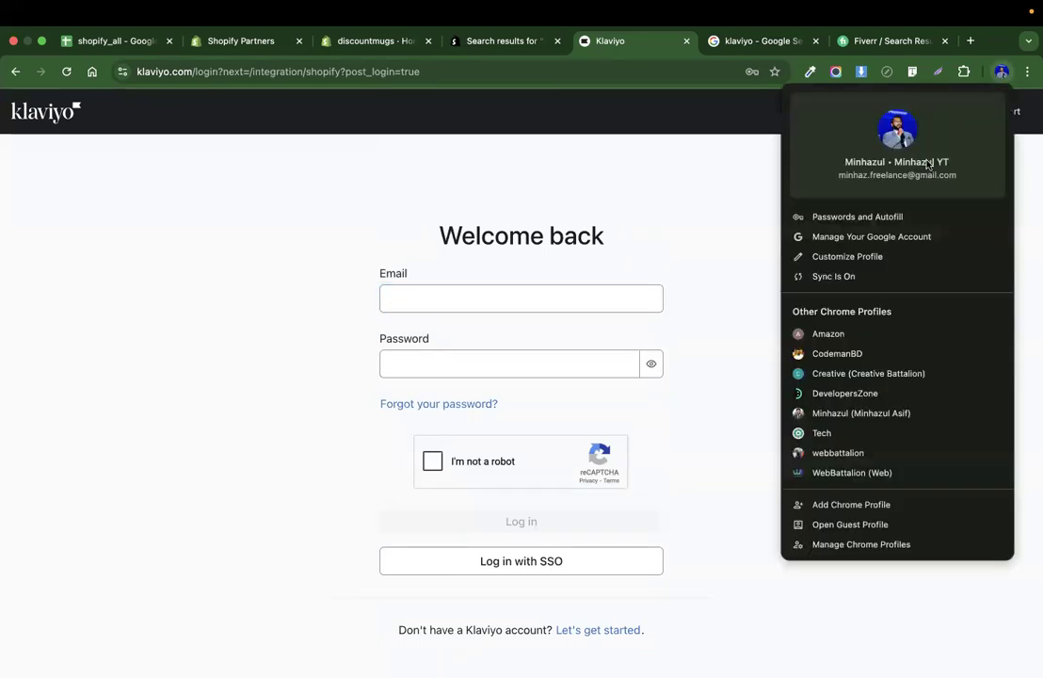
click(846, 239)
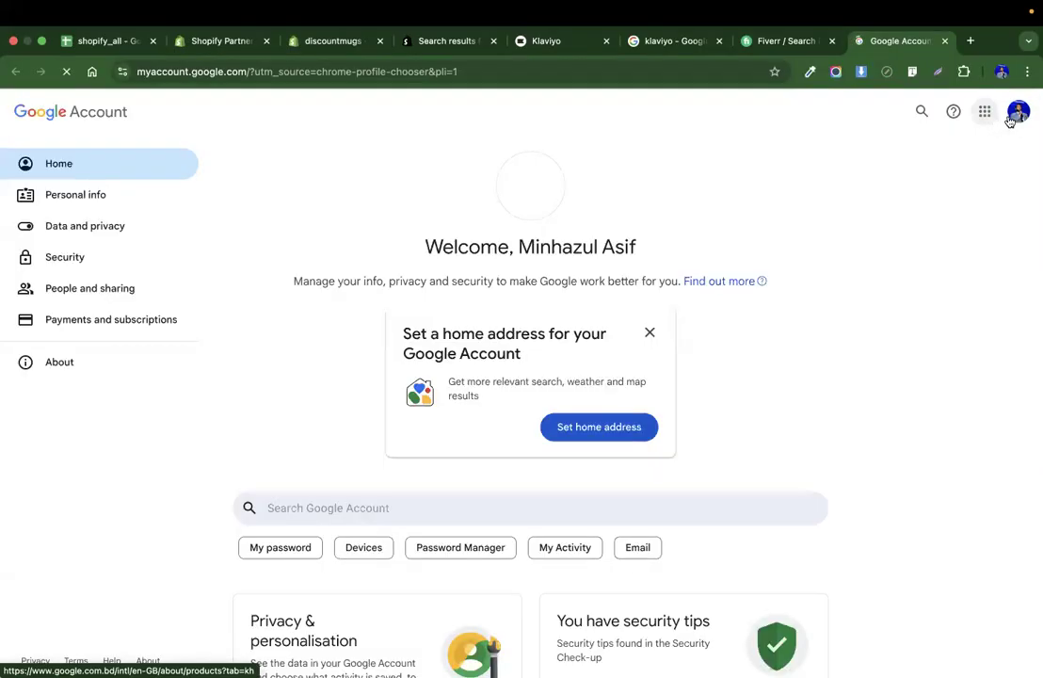
Copy the Google account's e-mail address and log in to Klaviyo with it and the account password, ticking the reCAPTCHA.
click(1017, 111)
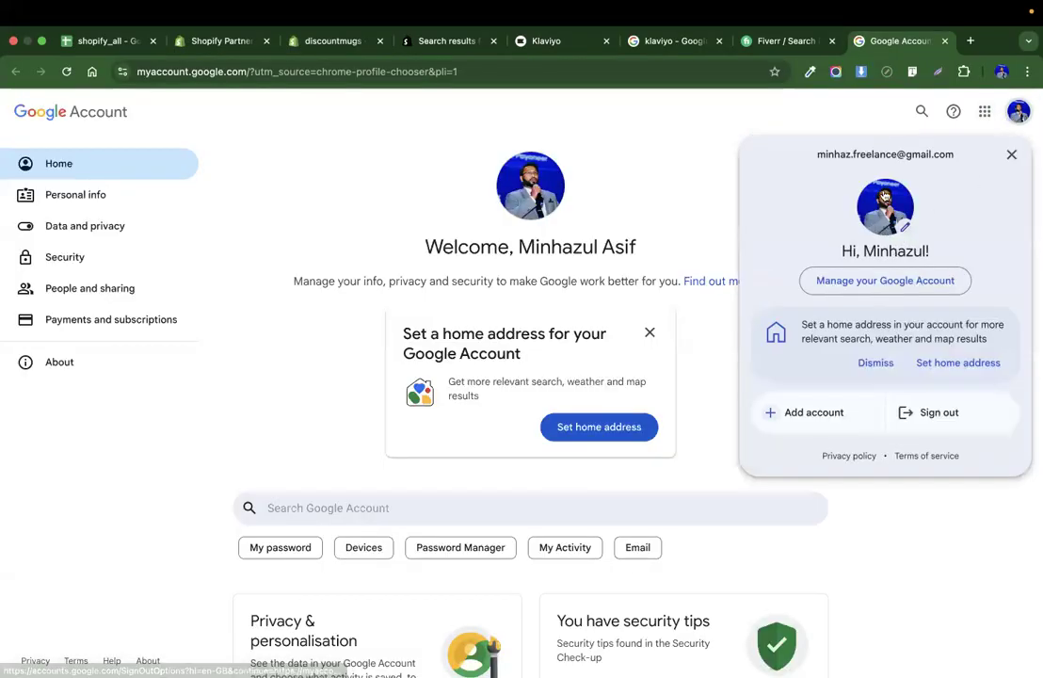
triple_click(876, 154)
key(super+c)
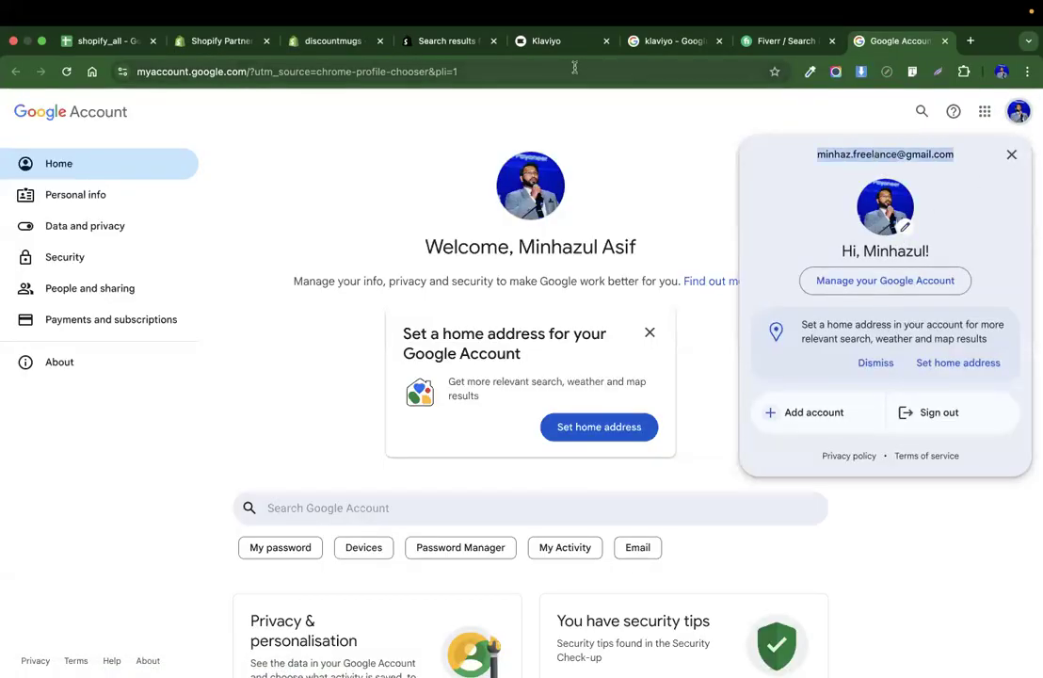
click(428, 40)
click(334, 40)
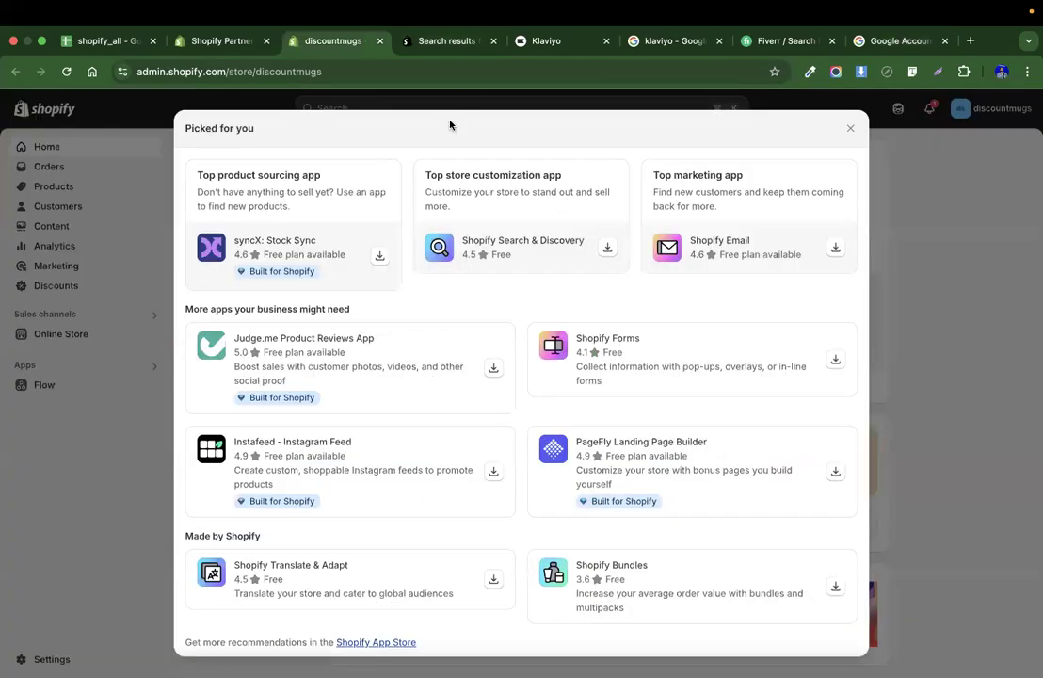
click(556, 42)
key(super+v)
click(470, 352)
text(•••)
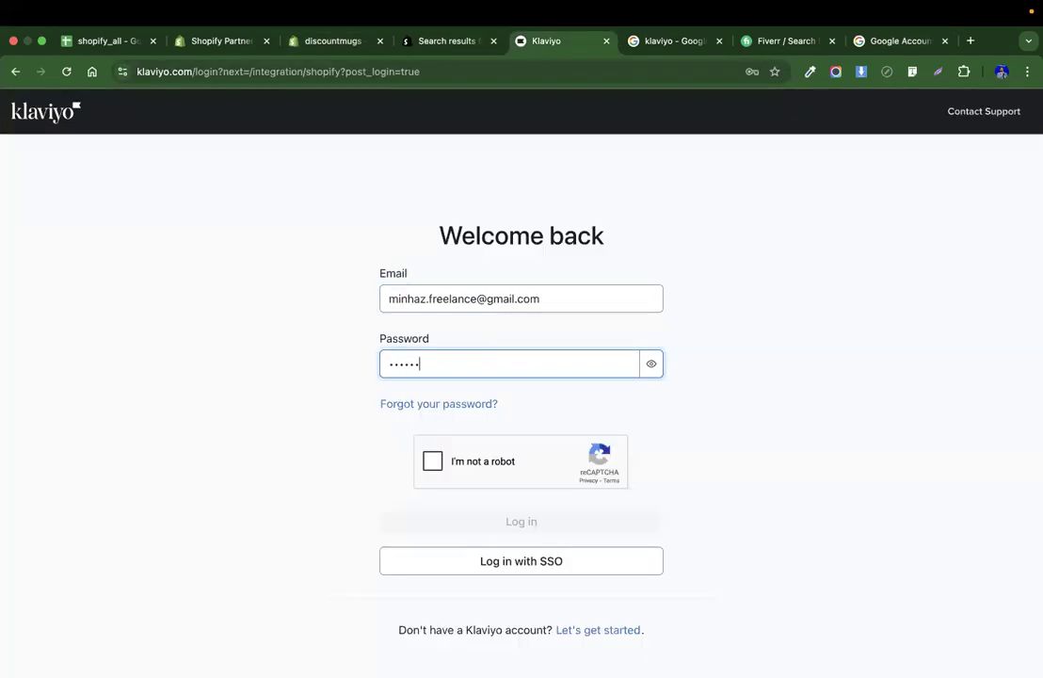
text(•••••••••••)
click(433, 460)
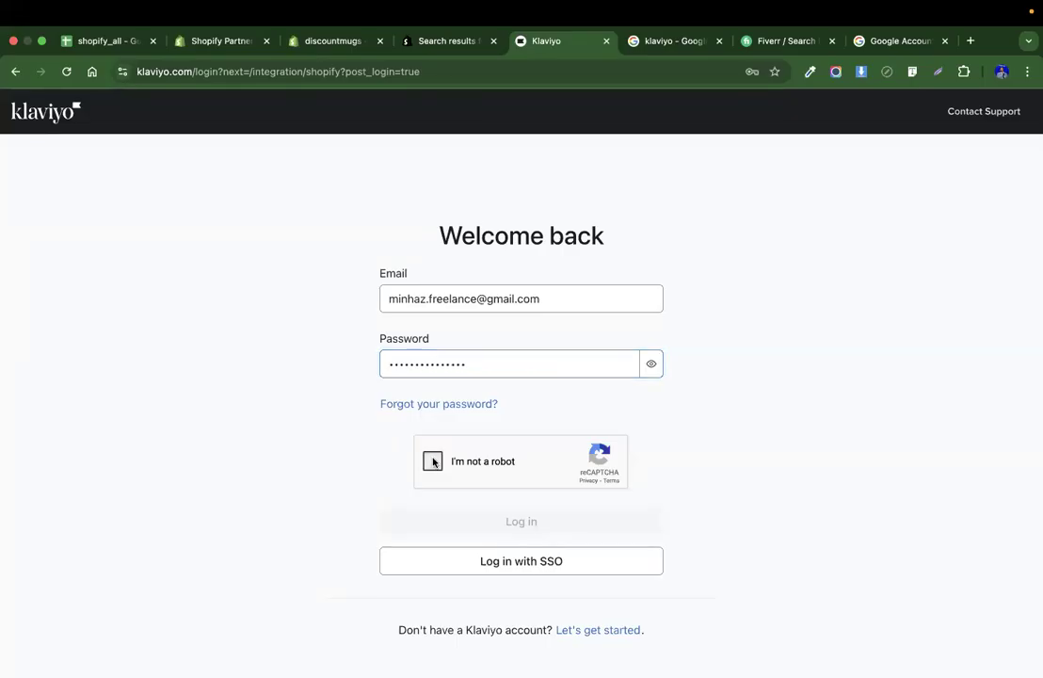
click(564, 529)
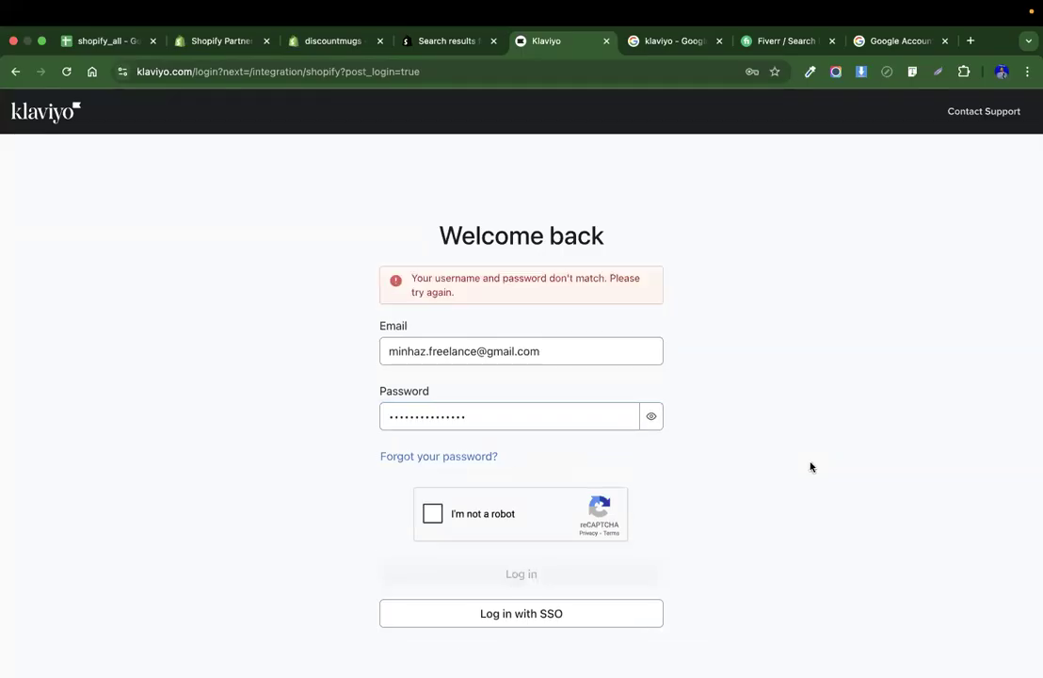
Request a Klaviyo password reset e-mail for the copied e-mail address.
click(468, 457)
click(396, 331)
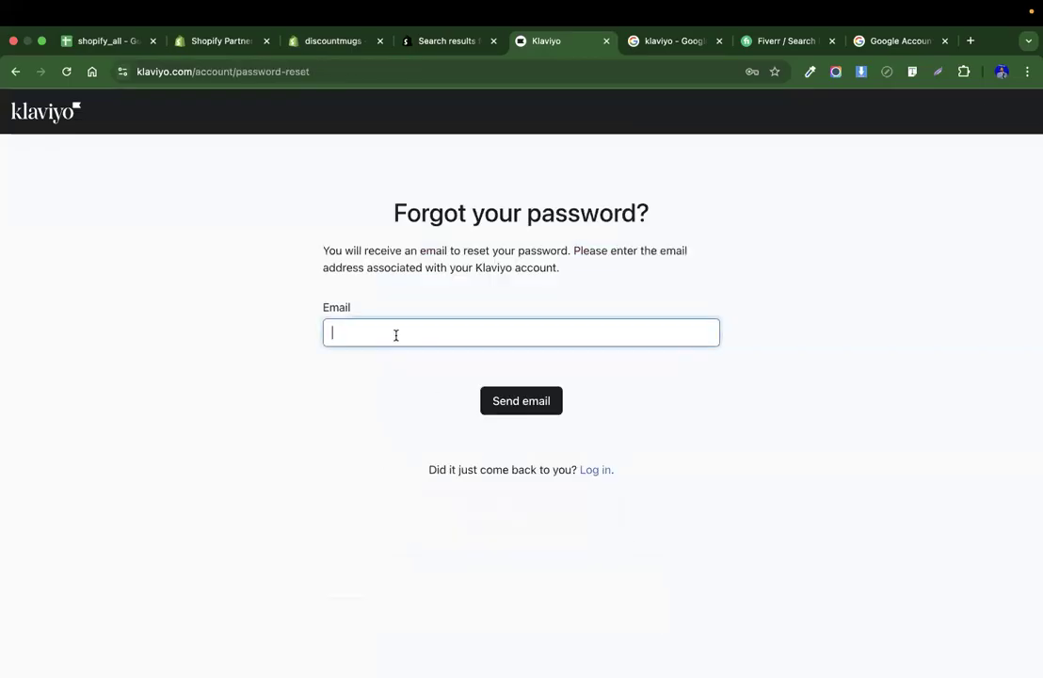
key(super+v)
click(506, 402)
Switch to Upwork and send the client a message saying you will start working in 1-2 hours.
key(ctrl+Left)
key(ctrl+Left)
key(ctrl+Left)
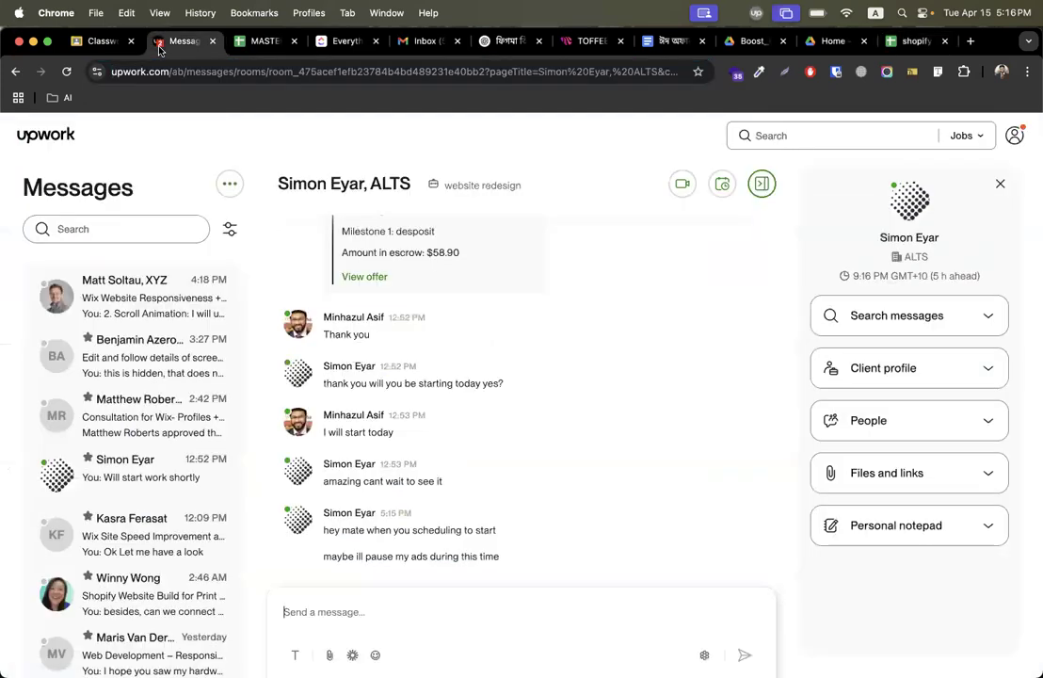
click(143, 43)
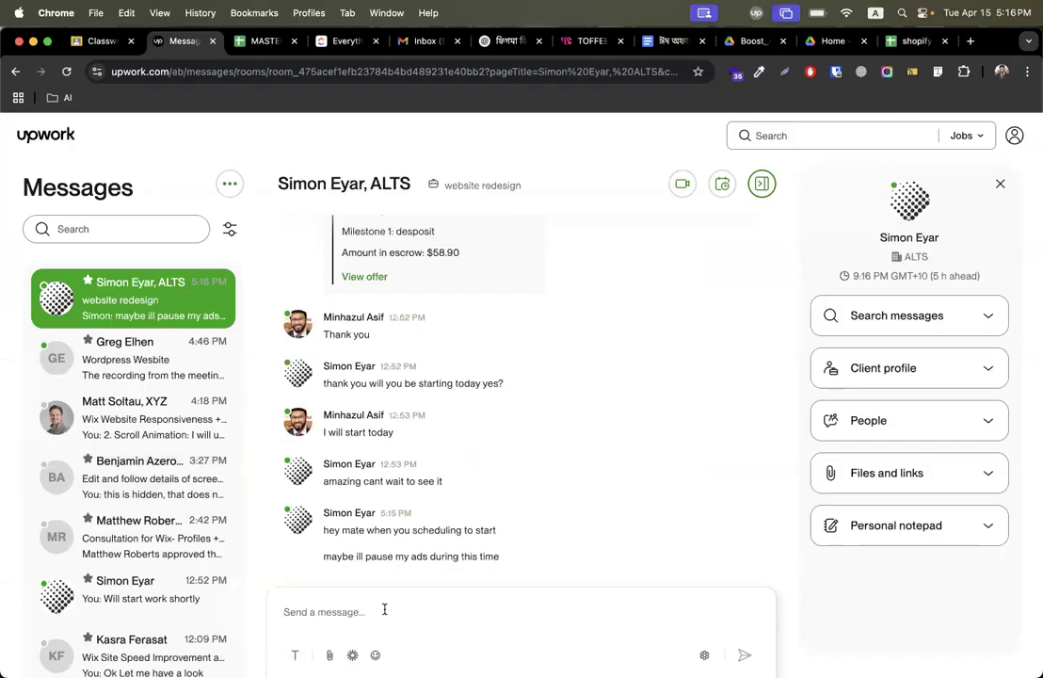
text(I am worki)
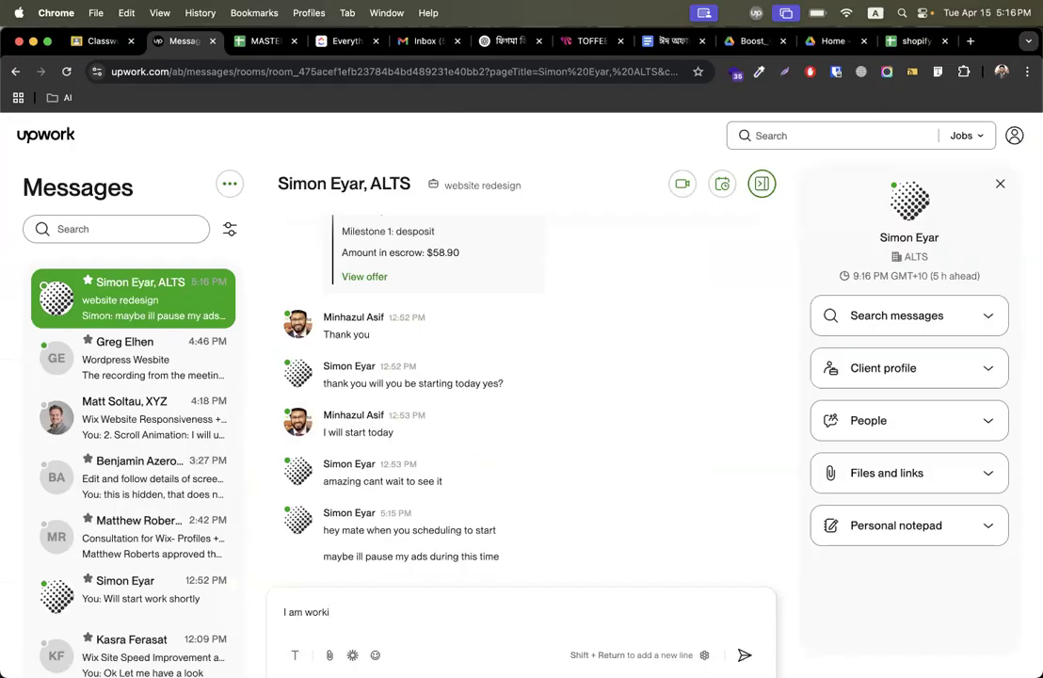
key(BackSpace)
key(BackSpace)
key(BackSpace)
key(BackSpace)
key(BackSpace)
key(BackSpace)
key(BackSpace)
key(BackSpace)
key(BackSpace)
key(BackSpace)
text(I w)
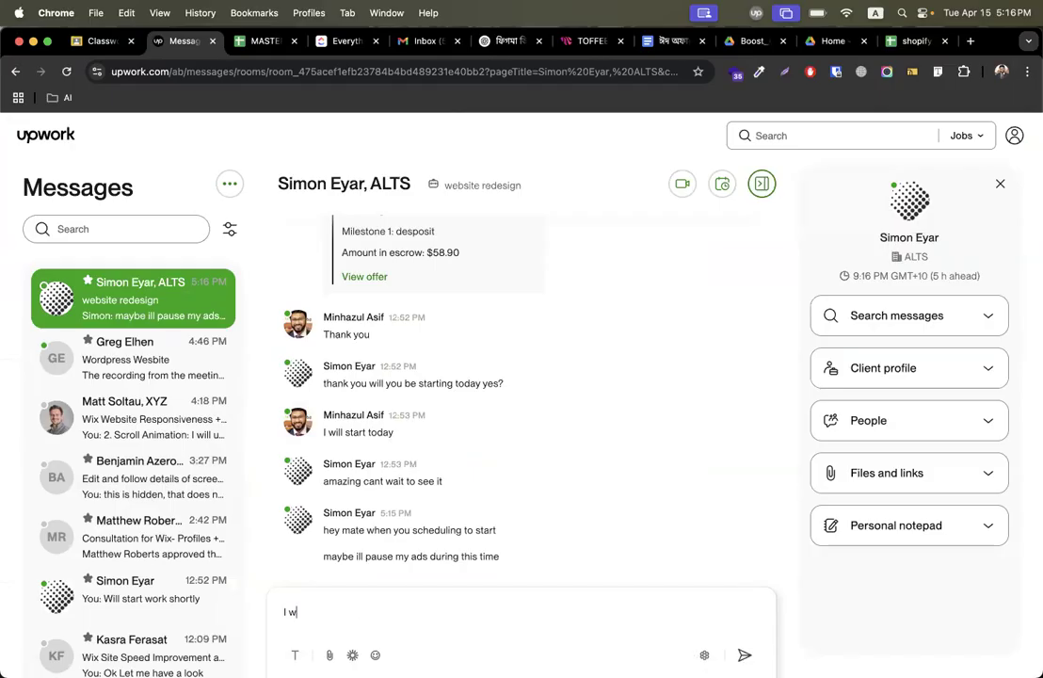
text(ill start working in few)
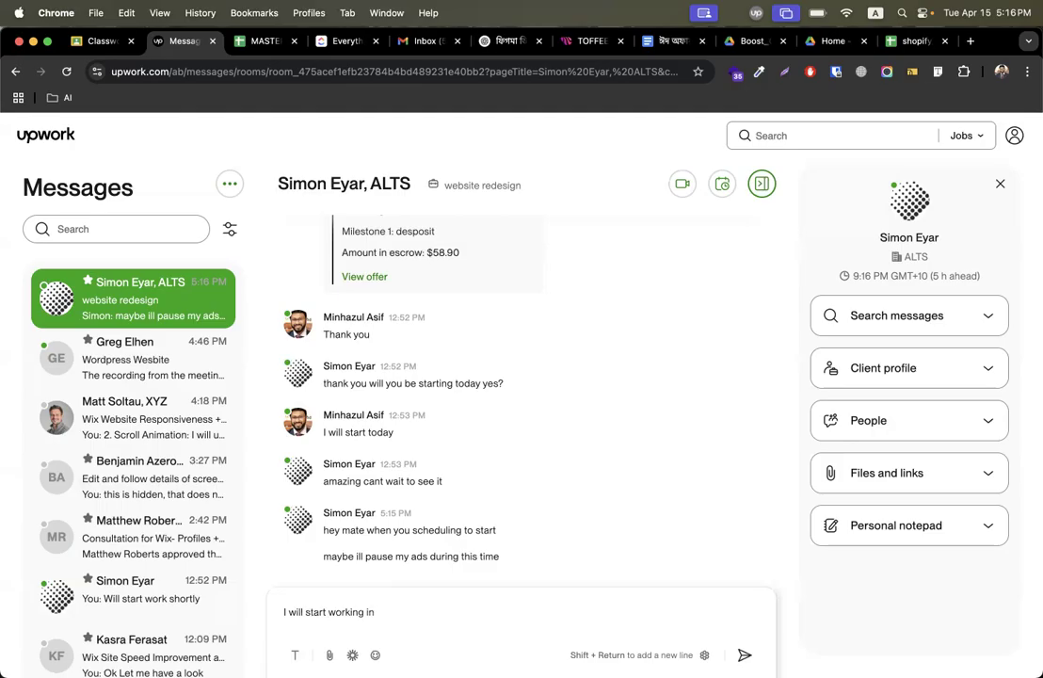
key(Return)
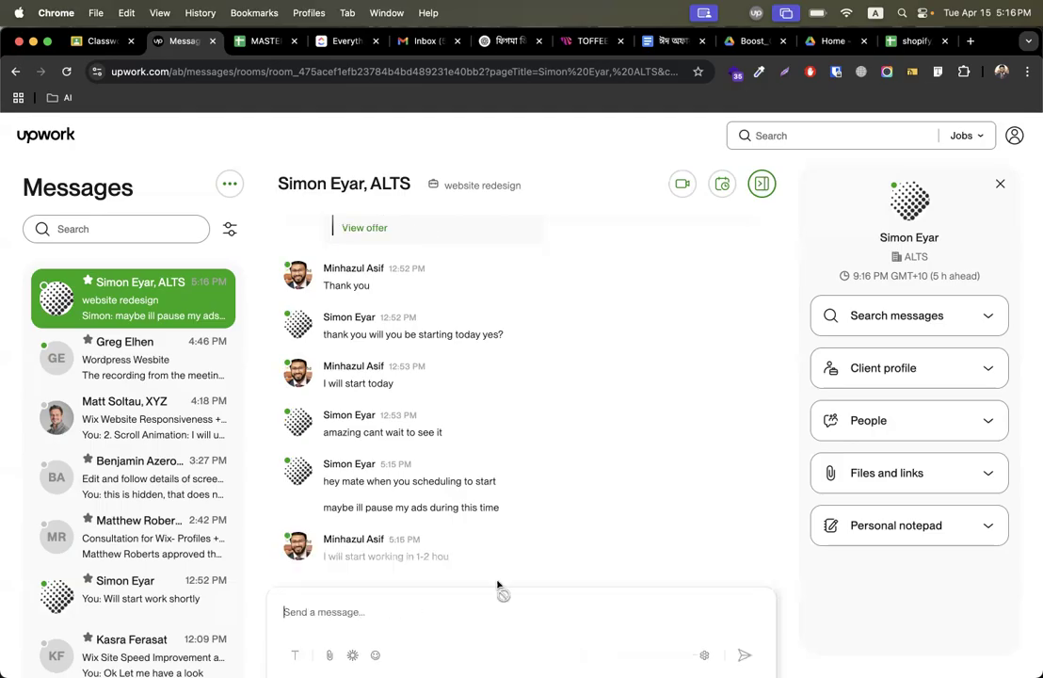
Return to the browser and open gmail.com in the Google search tab.
key(ctrl+Right)
key(ctrl+Right)
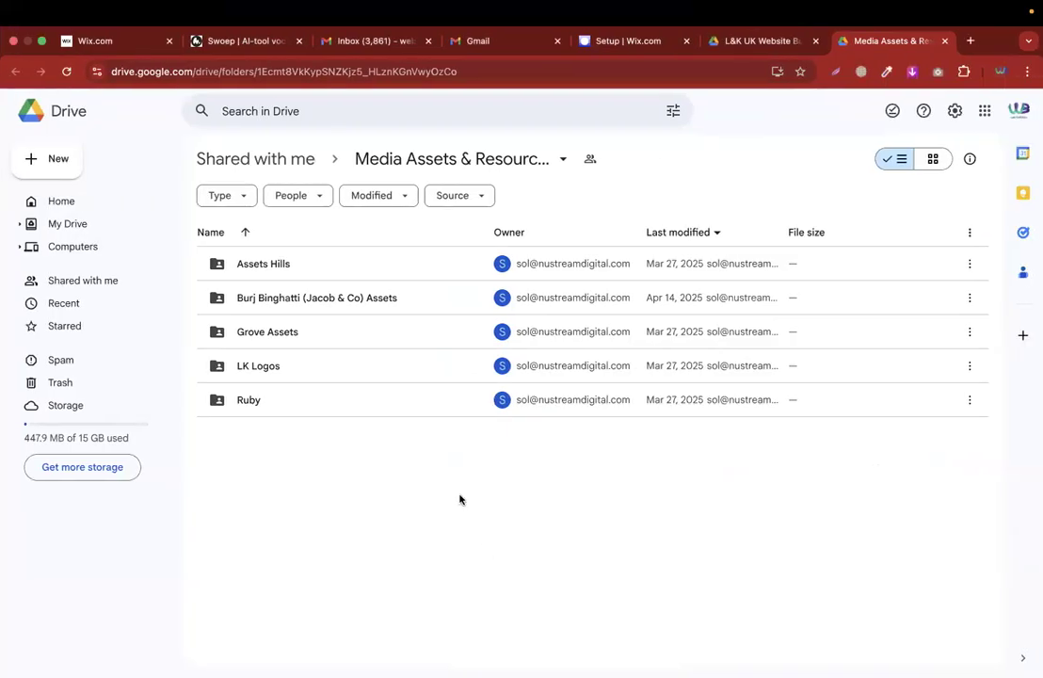
key(ctrl+Left)
key(ctrl+Right)
click(659, 45)
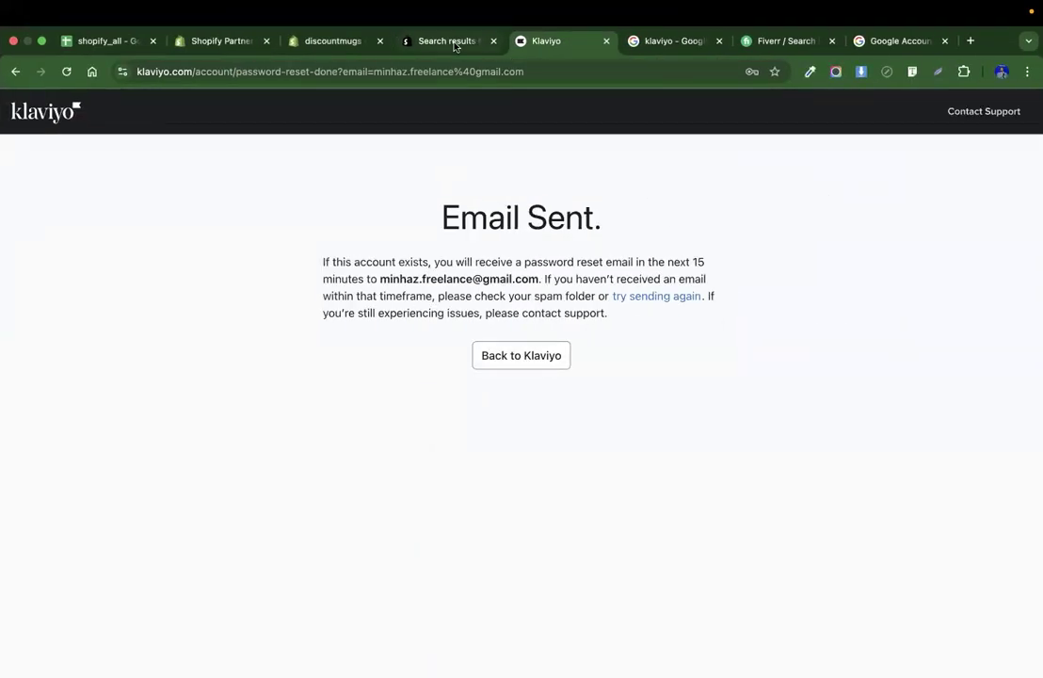
click(671, 47)
click(342, 72)
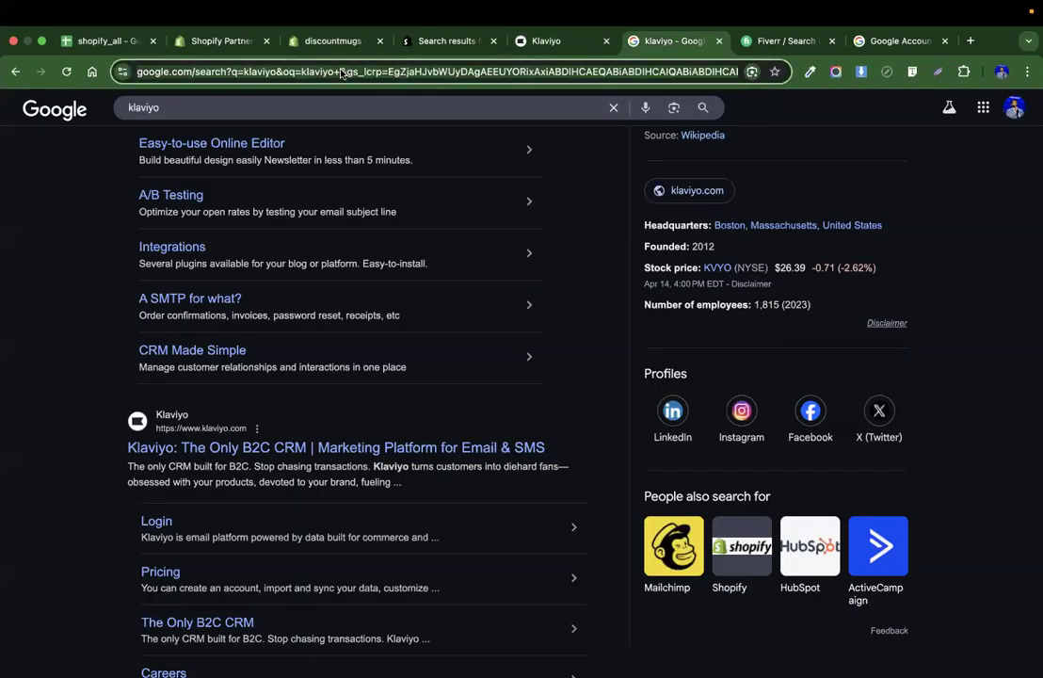
text(gmail.com)
key(Return)
Open the Reset your Klaviyo password e-mail and open its reset link in a new tab.
click(570, 41)
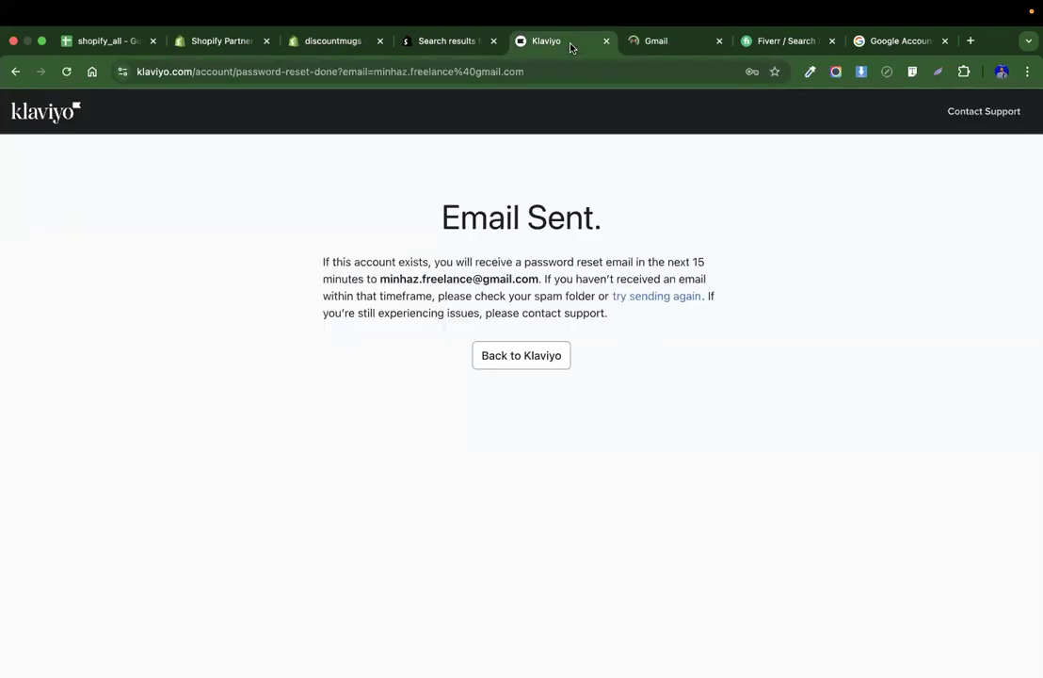
click(659, 40)
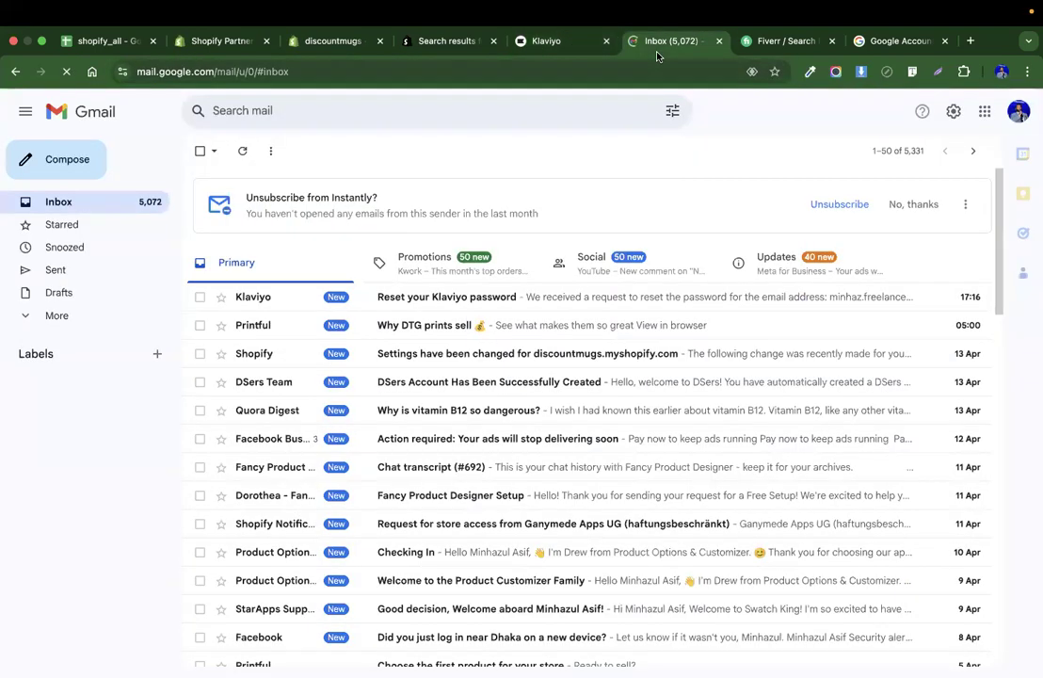
click(525, 297)
scroll(619, 435, down, 2)
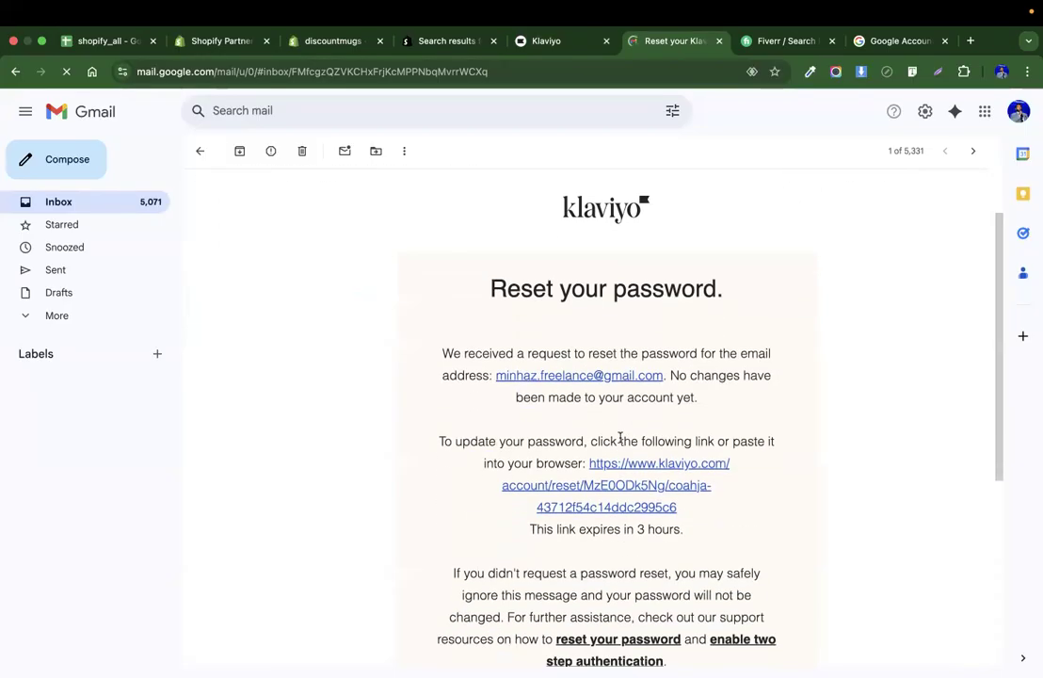
scroll(877, 438, down, 2)
scroll(836, 370, up, 1)
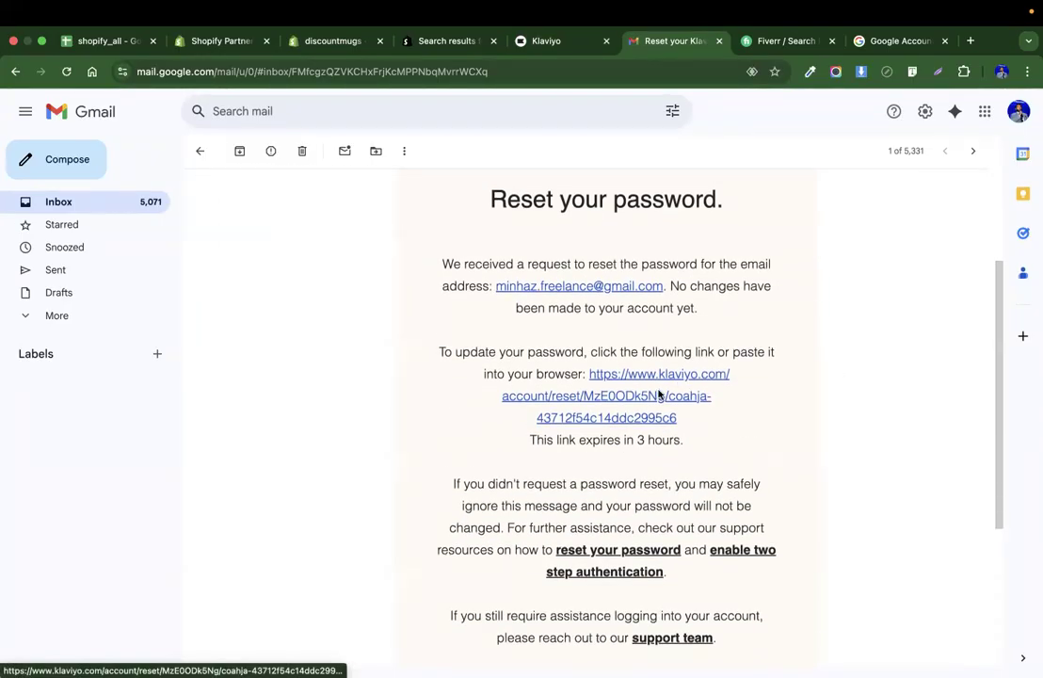
right_click(645, 397)
click(610, 400)
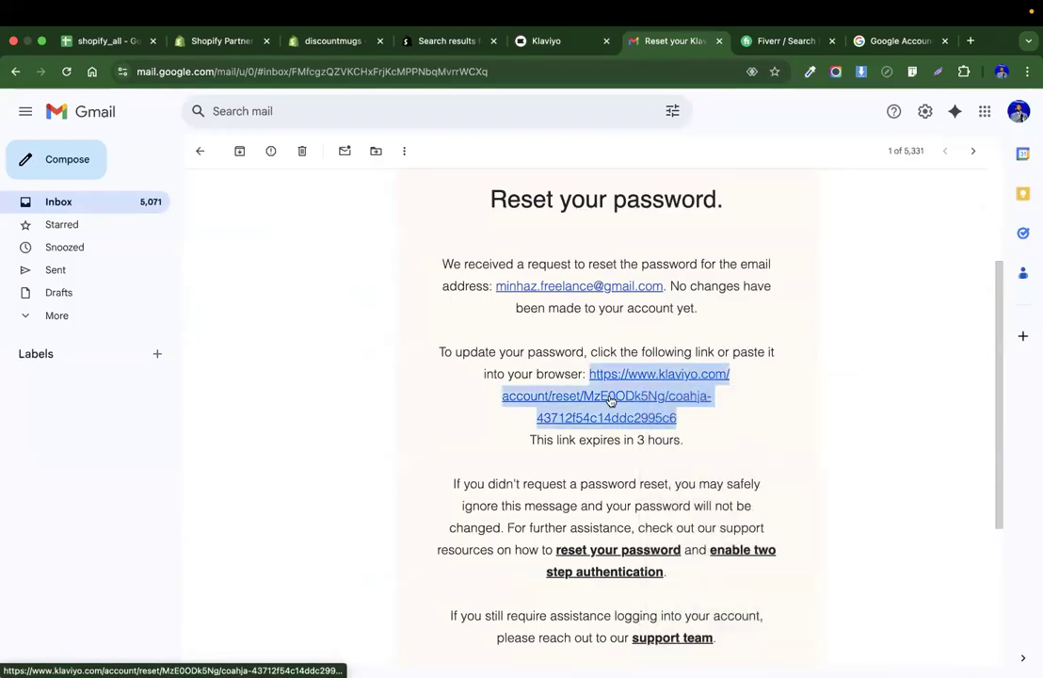
Enter and confirm a new Klaviyo password, then reset the password.
click(507, 42)
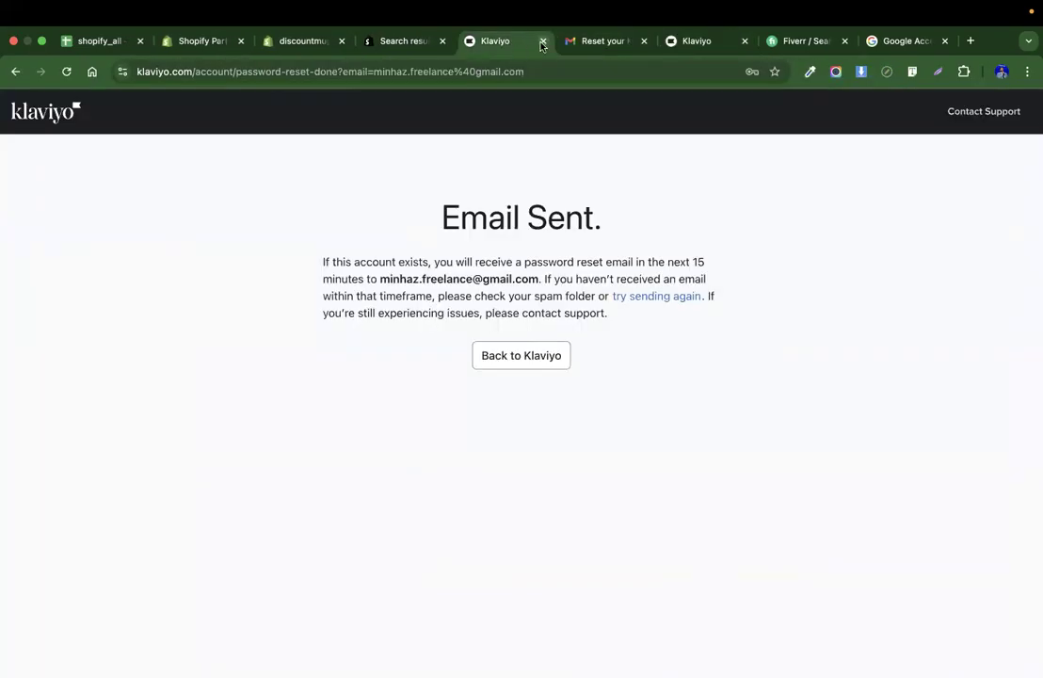
click(712, 41)
click(504, 306)
text(••)
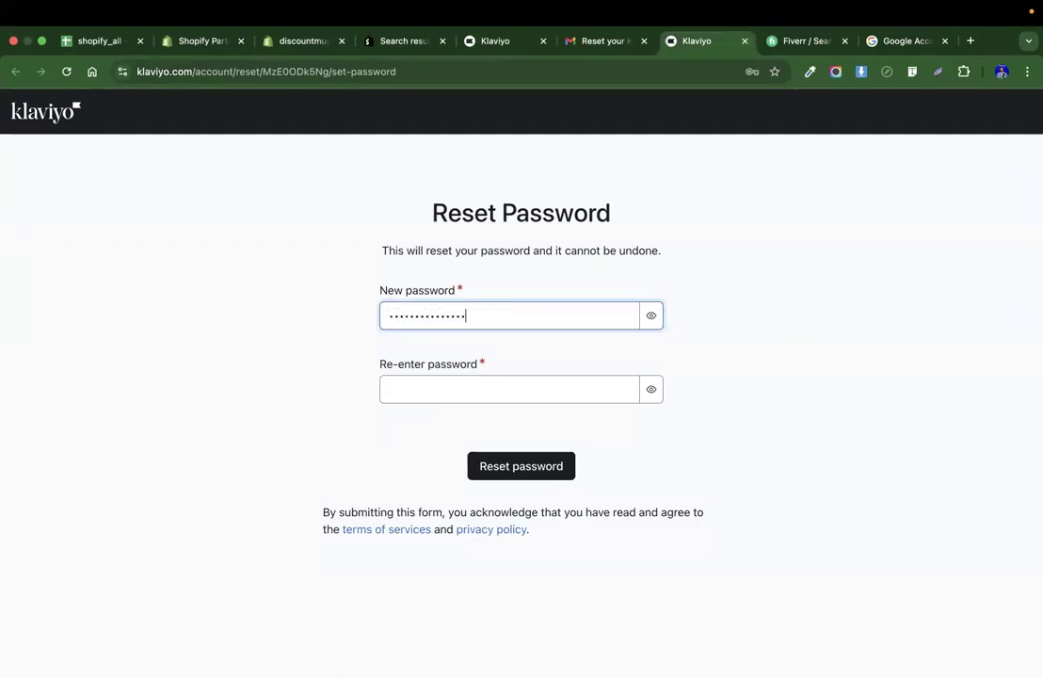
click(461, 388)
text(•••••)
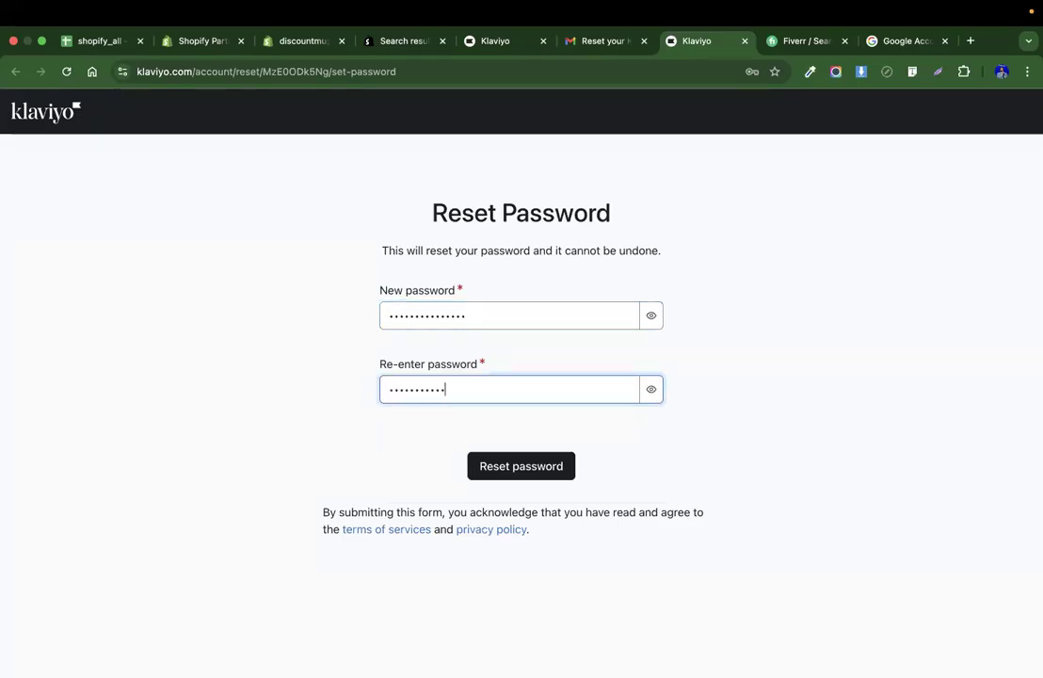
click(501, 464)
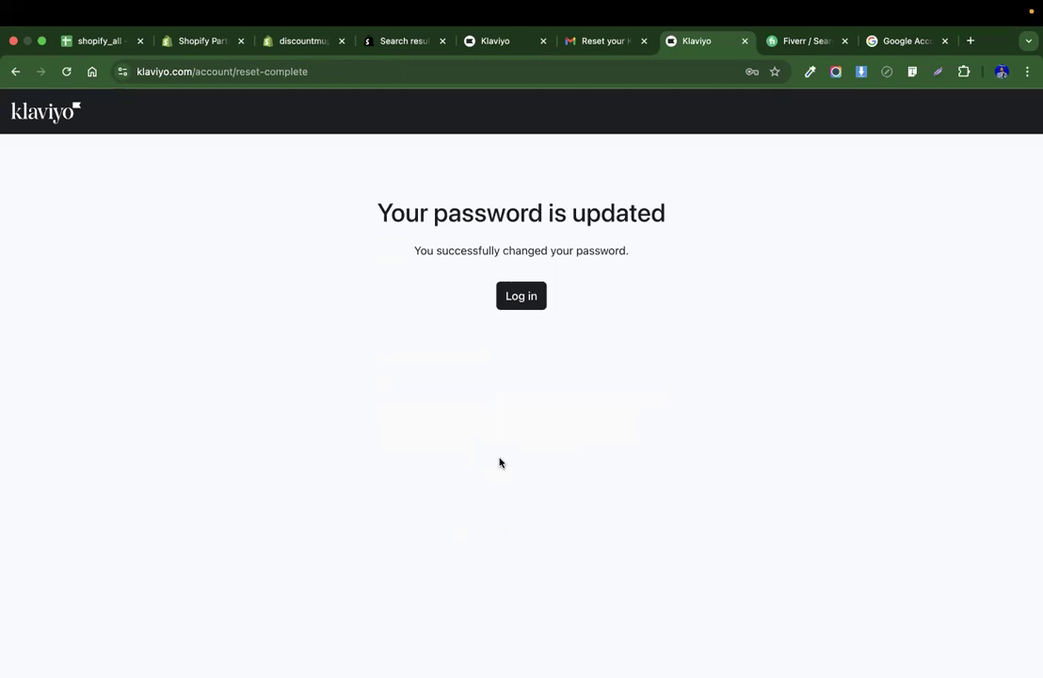
Log in to Klaviyo with the copied e-mail address and the new password, ticking the reCAPTCHA.
click(519, 299)
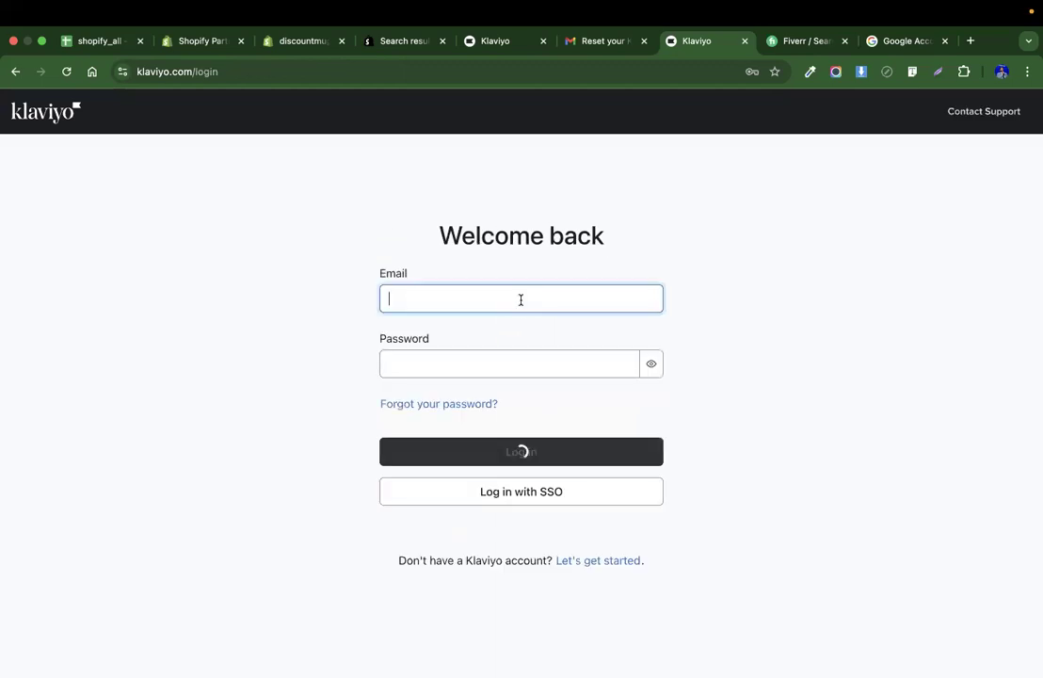
key(super+v)
click(484, 365)
text(****)
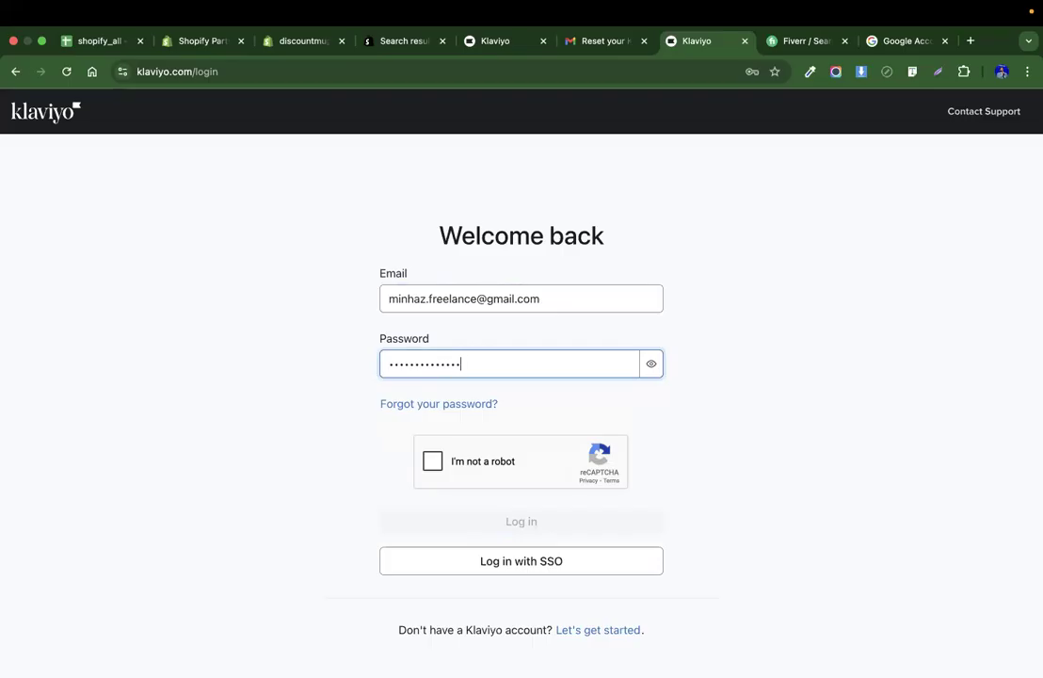
click(443, 464)
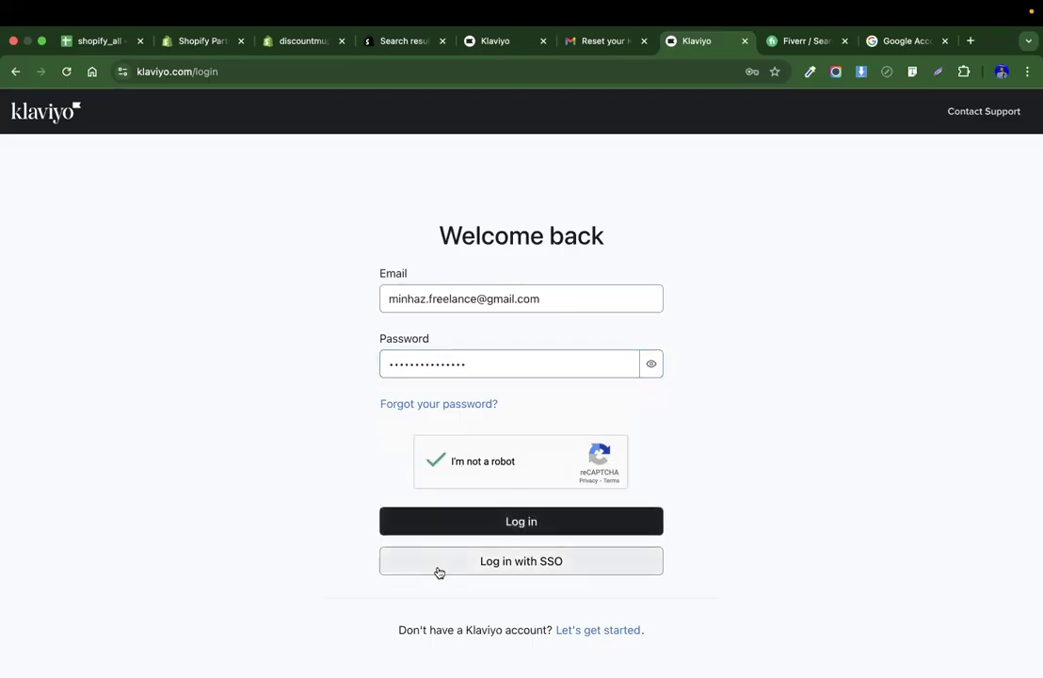
click(436, 530)
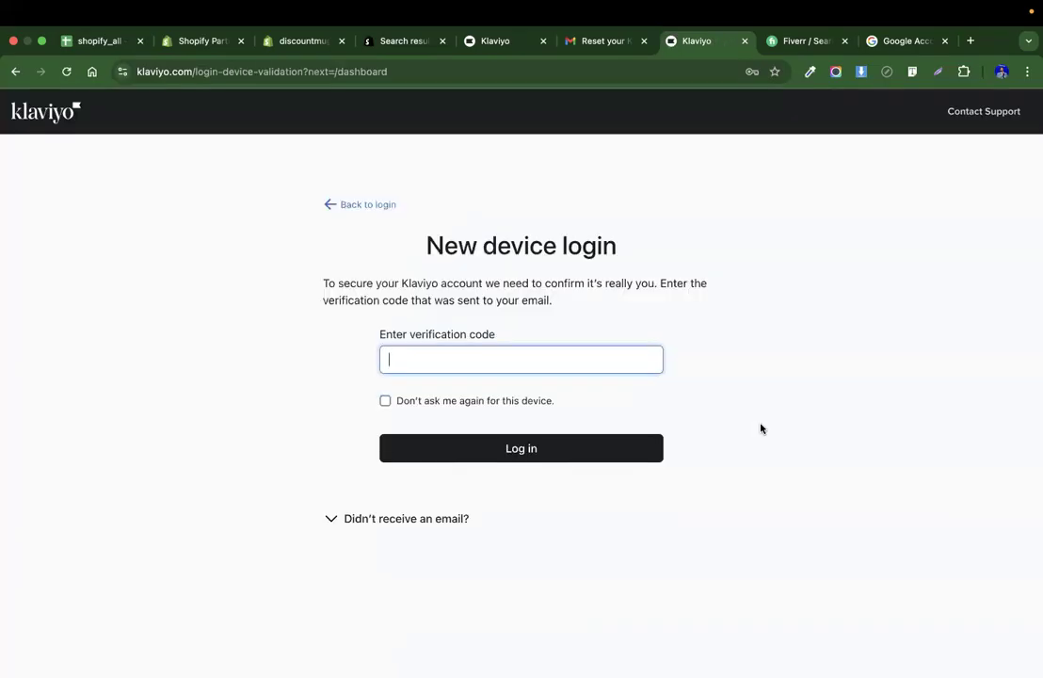
Copy the verification code from the New device login e-mail and paste it into Klaviyo's verification code field.
click(607, 40)
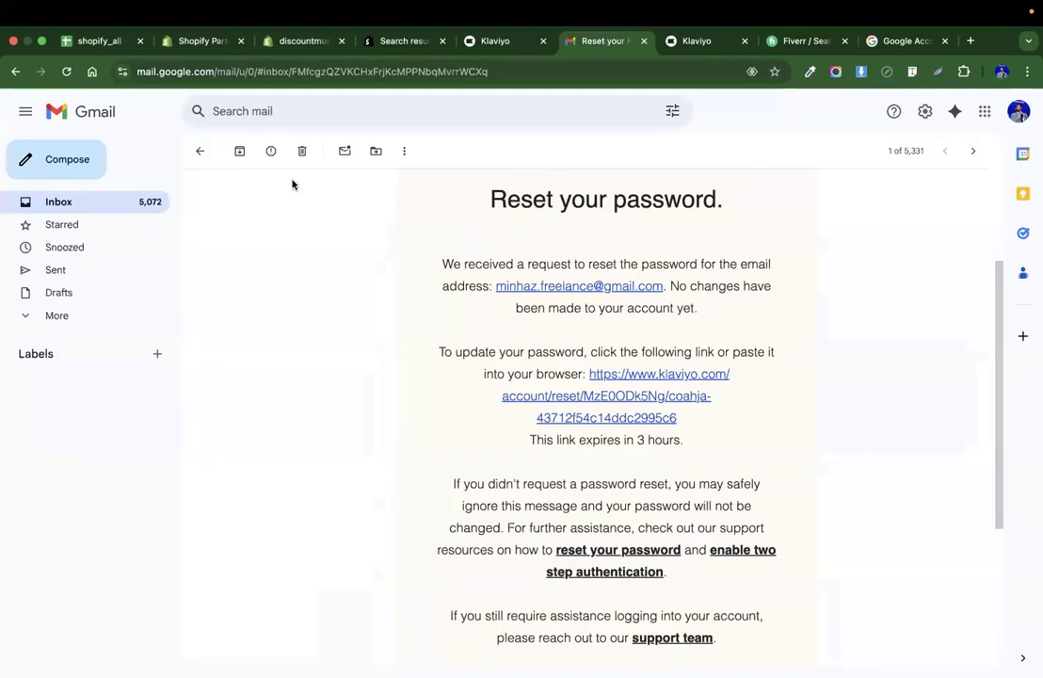
click(204, 150)
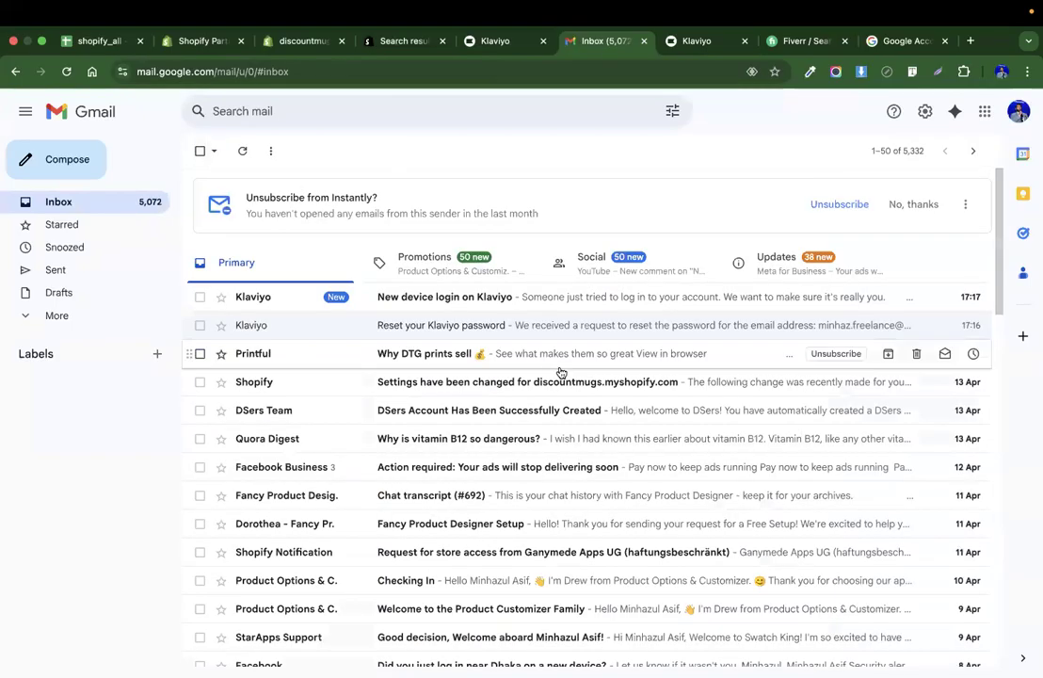
click(507, 297)
scroll(700, 497, down, 3)
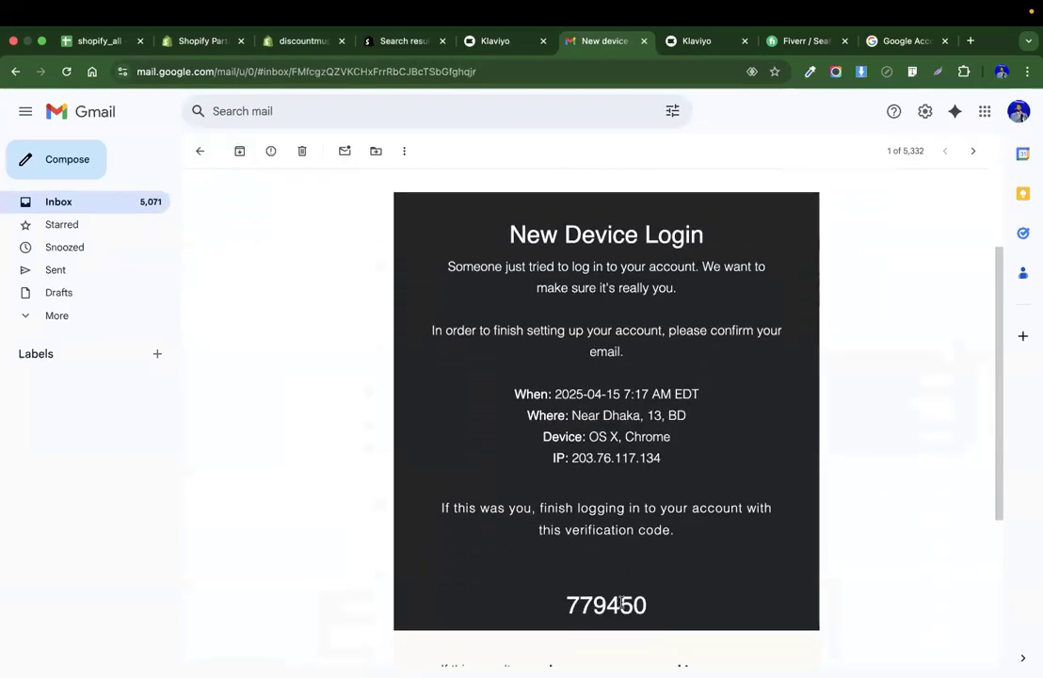
double_click(597, 605)
key(super+c)
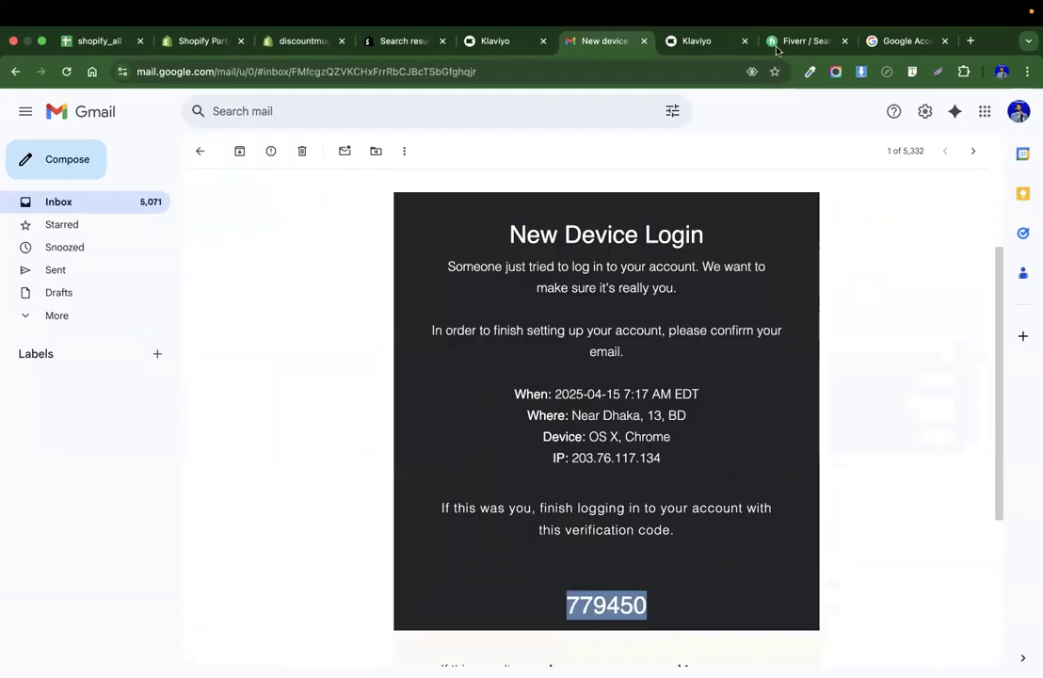
click(716, 39)
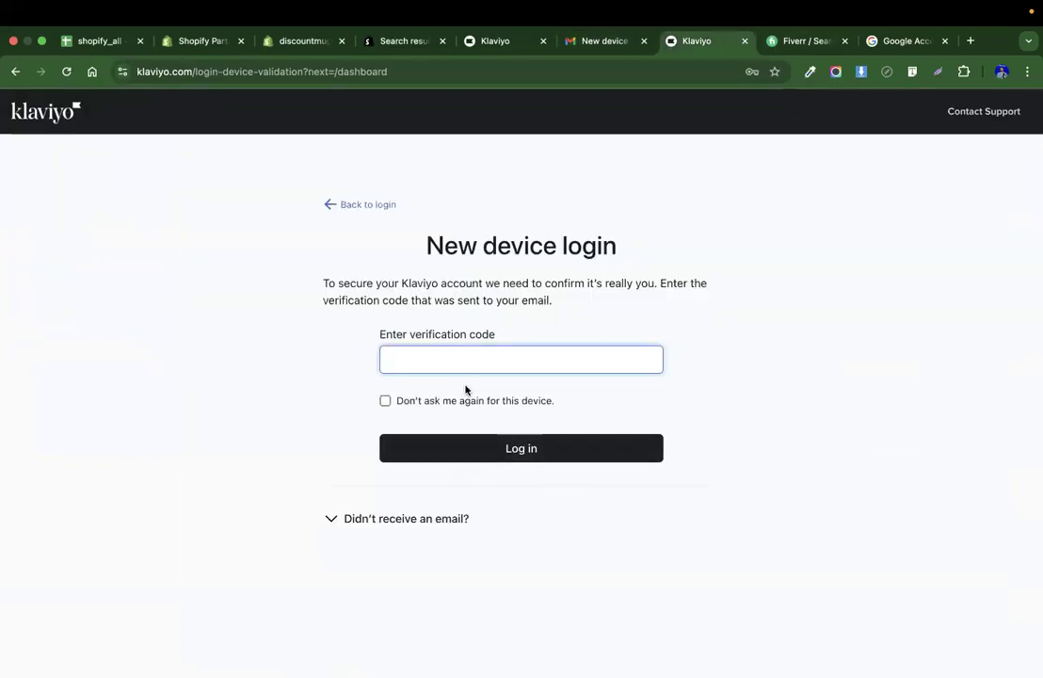
key(super+v)
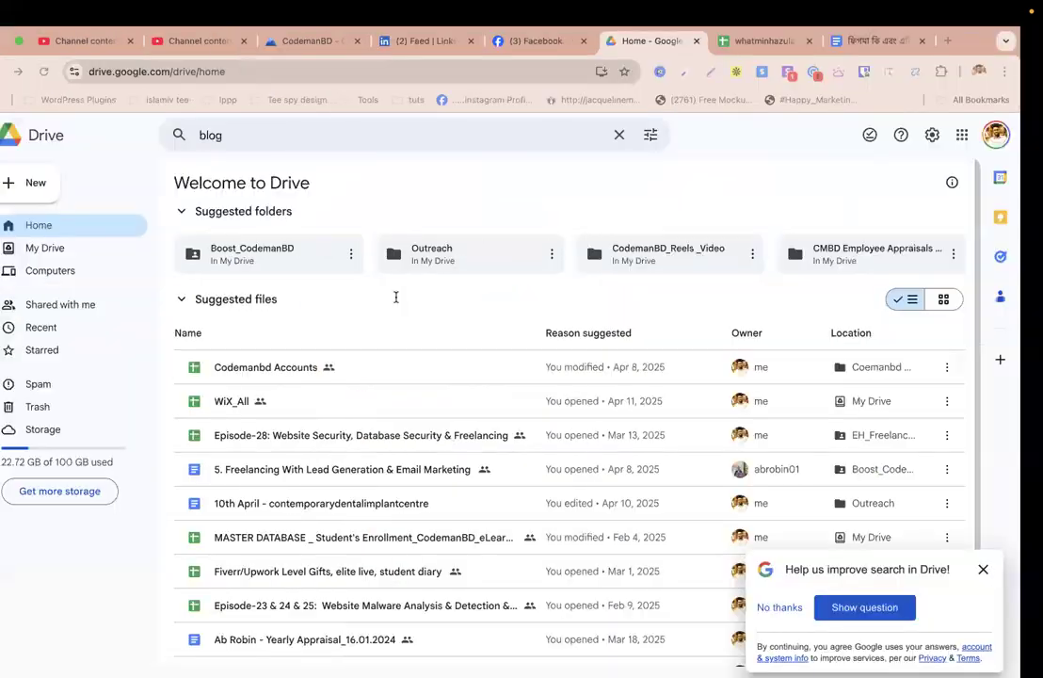
key(ctrl+Left)
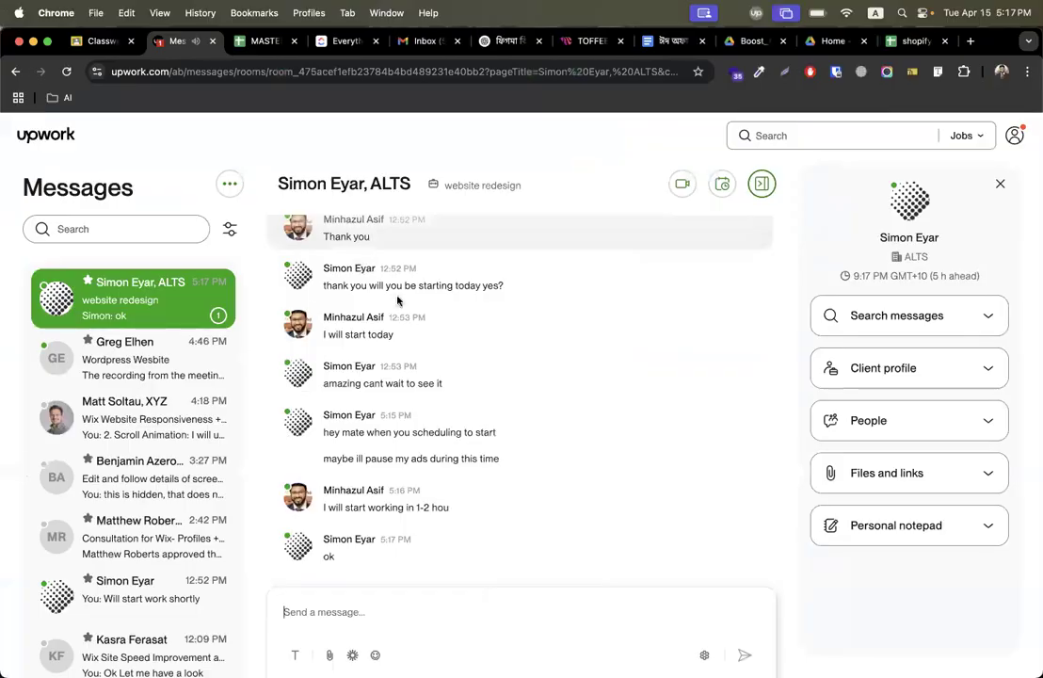
key(ctrl+Right)
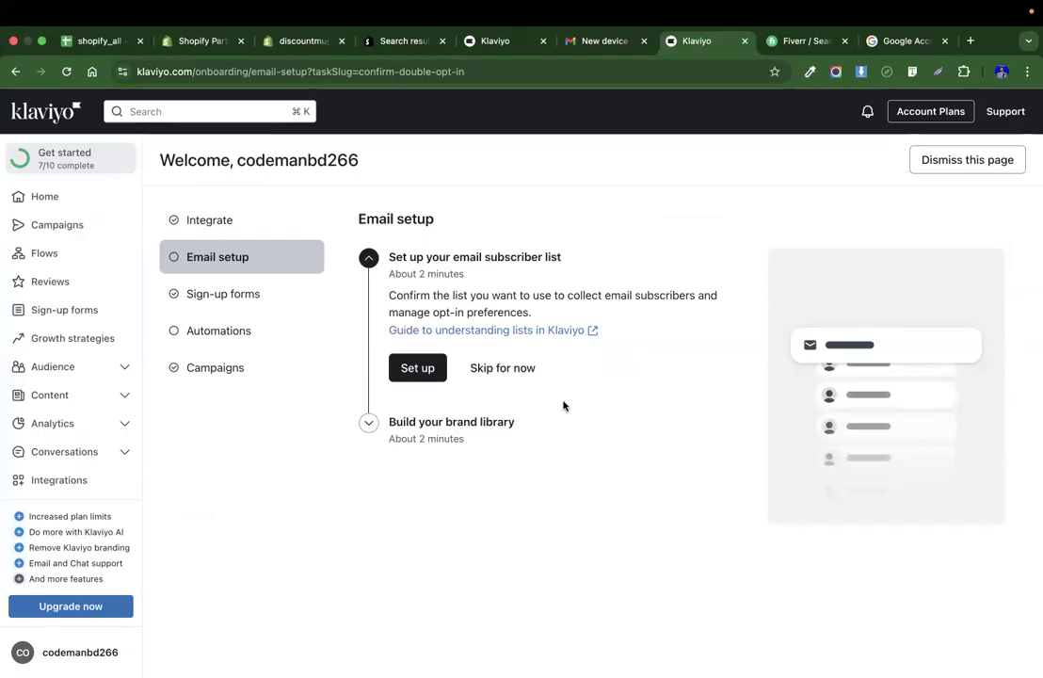
Browse the Klaviyo Home, Campaigns and Flows pages.
click(54, 199)
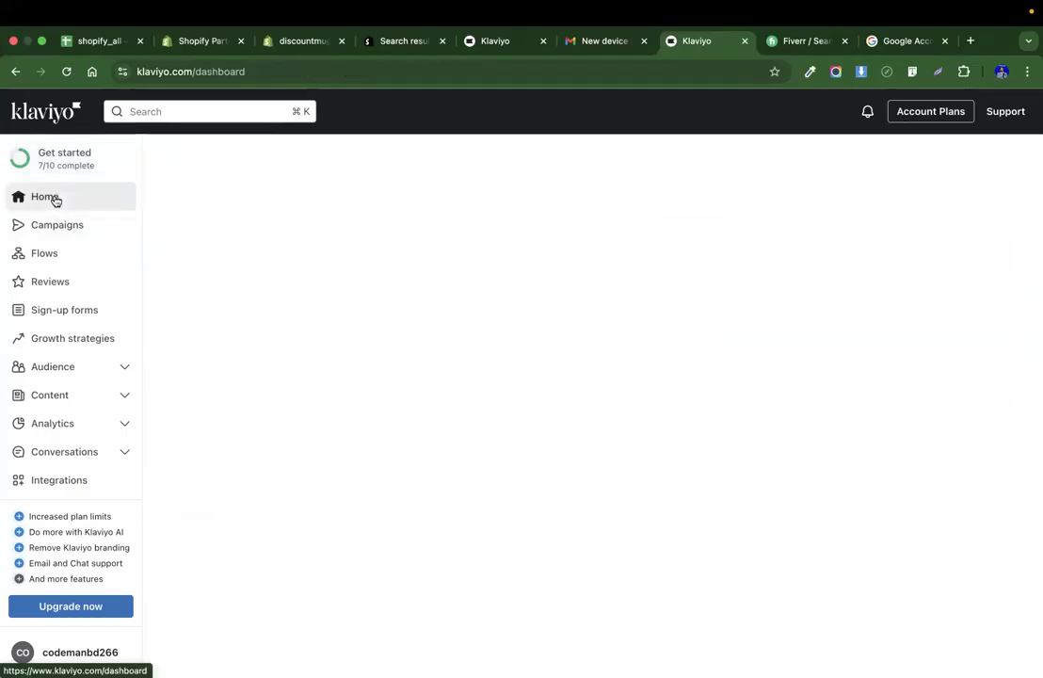
click(63, 222)
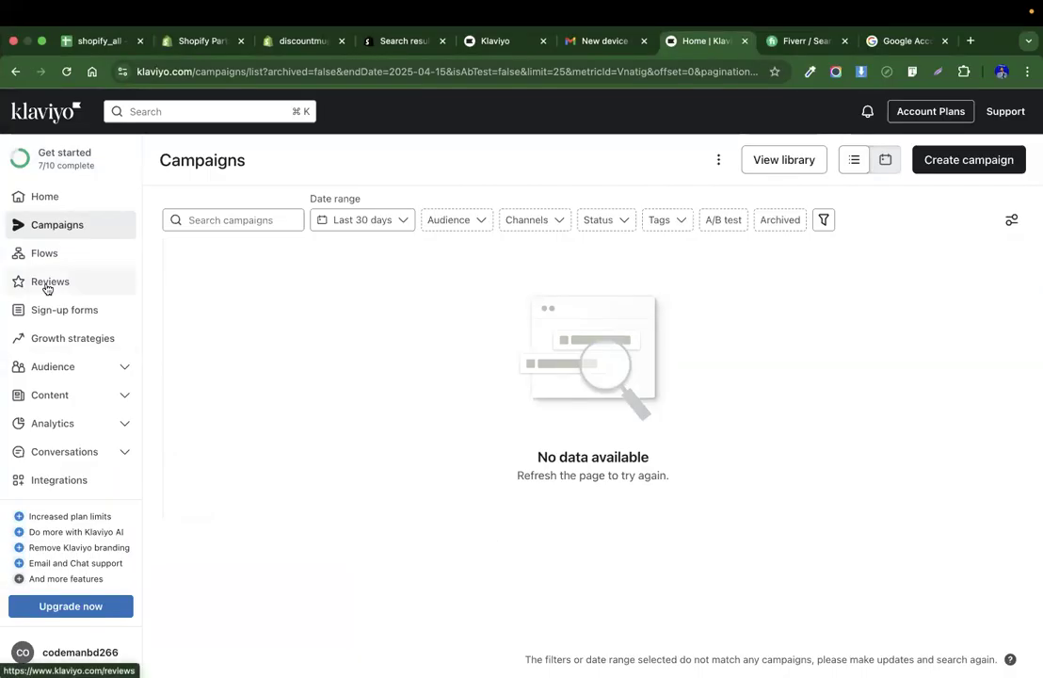
click(39, 250)
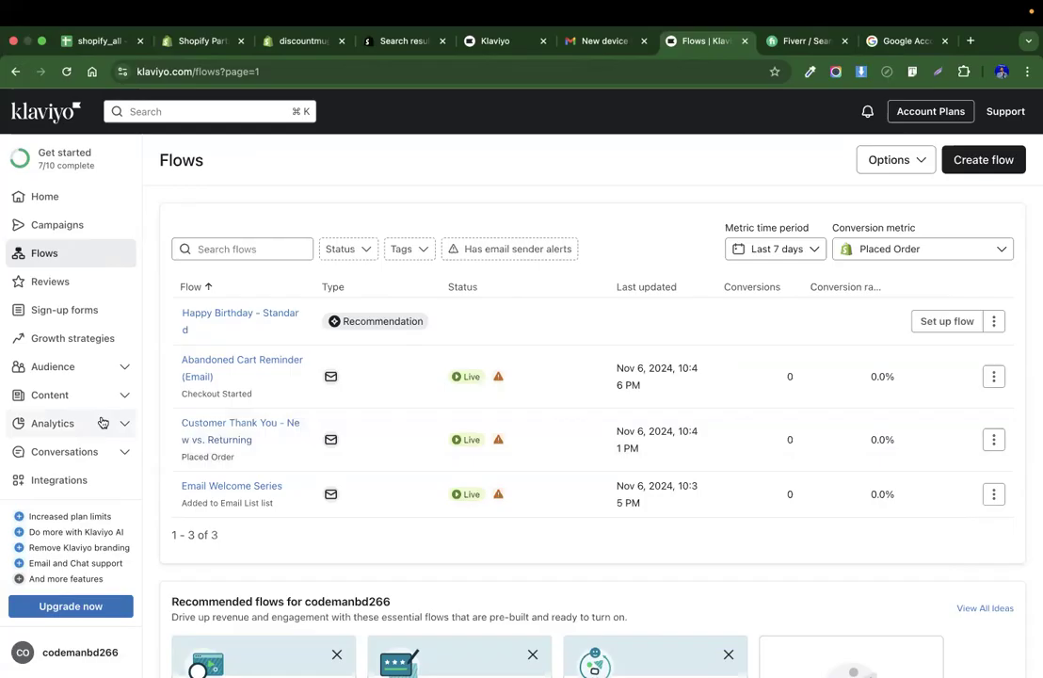
scroll(430, 445, down, 5)
scroll(430, 442, up, 5)
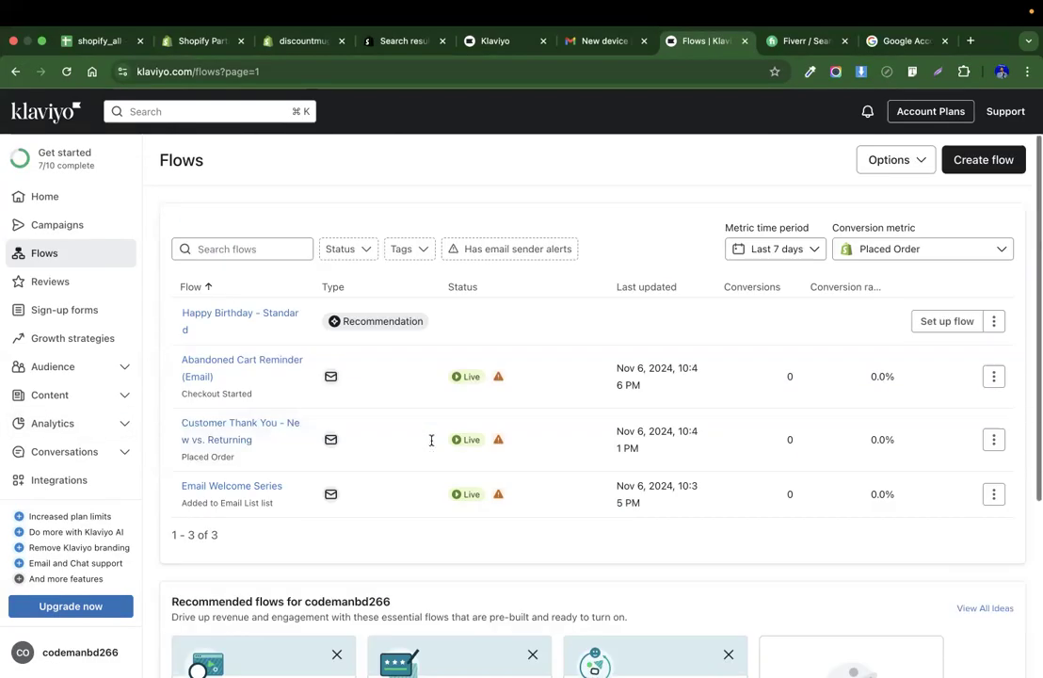
Open the Shopify integration in Klaviyo and check which store is active in the Shopify admin.
click(72, 479)
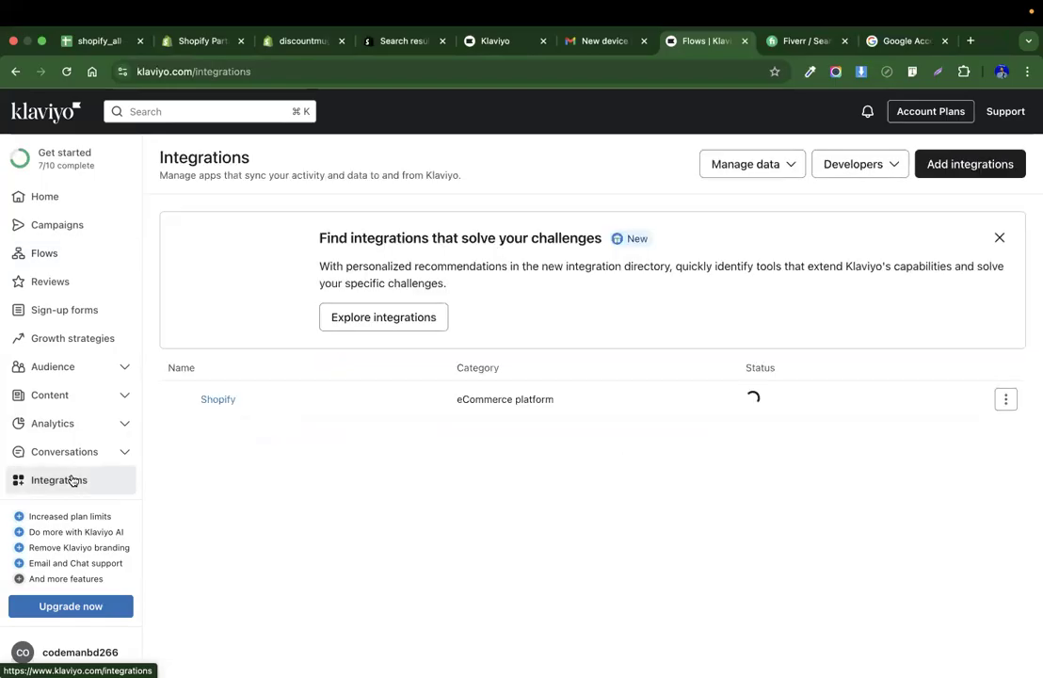
click(211, 405)
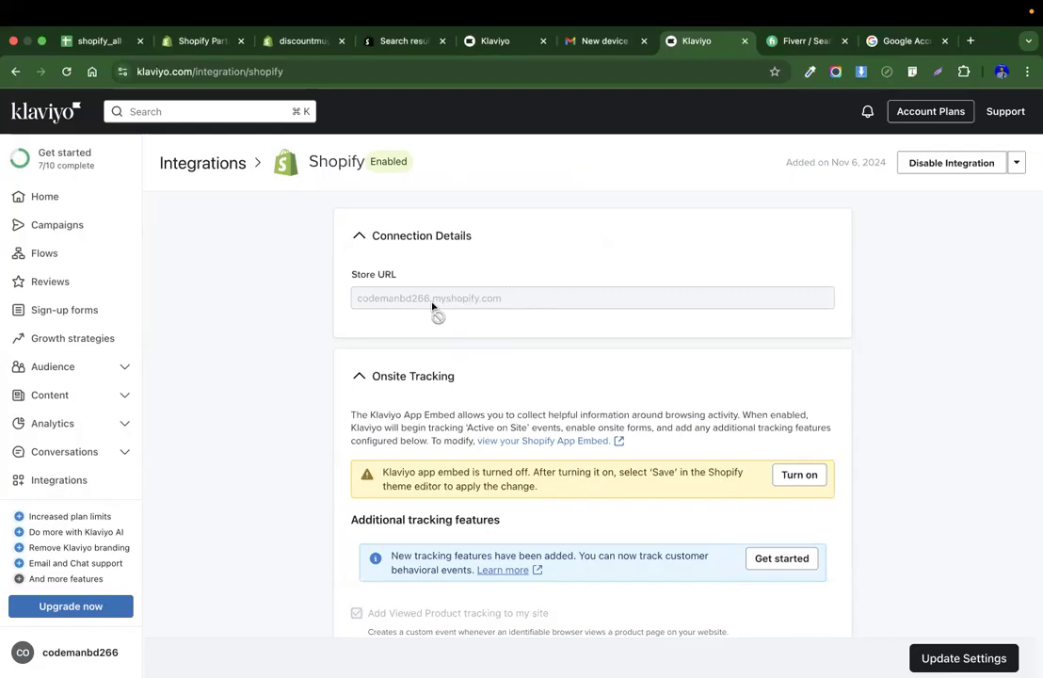
click(300, 40)
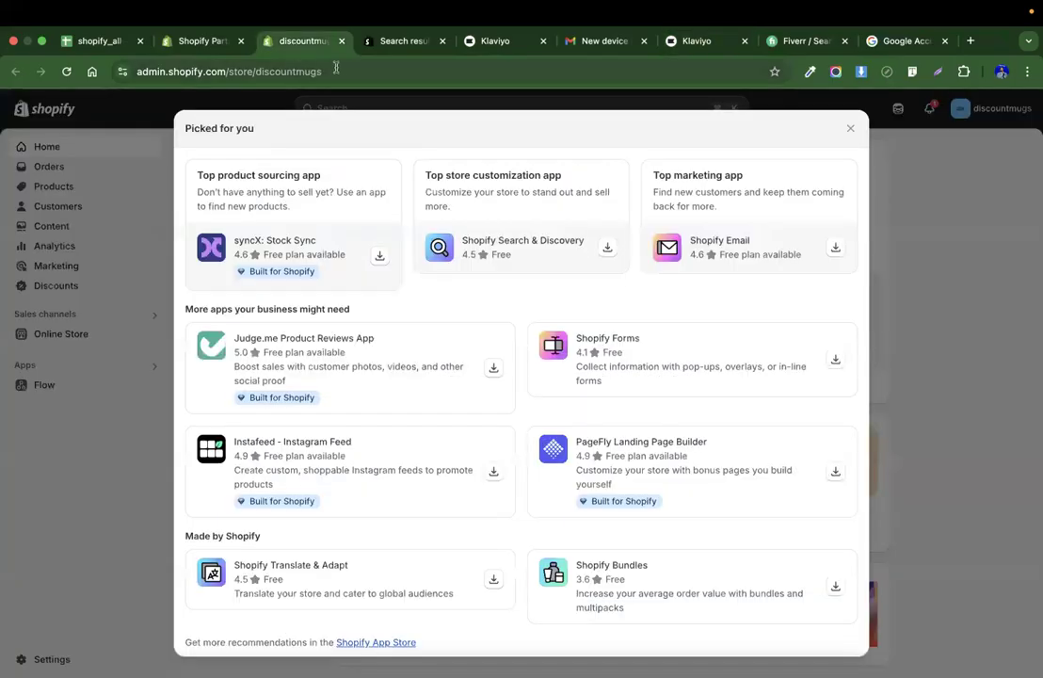
click(853, 130)
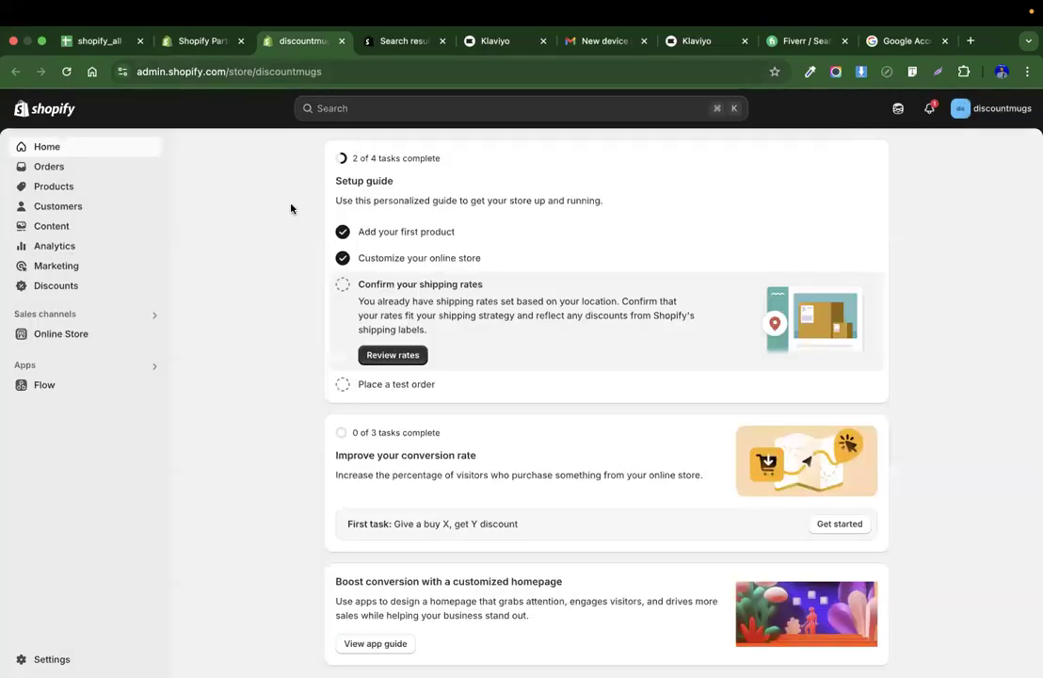
click(959, 108)
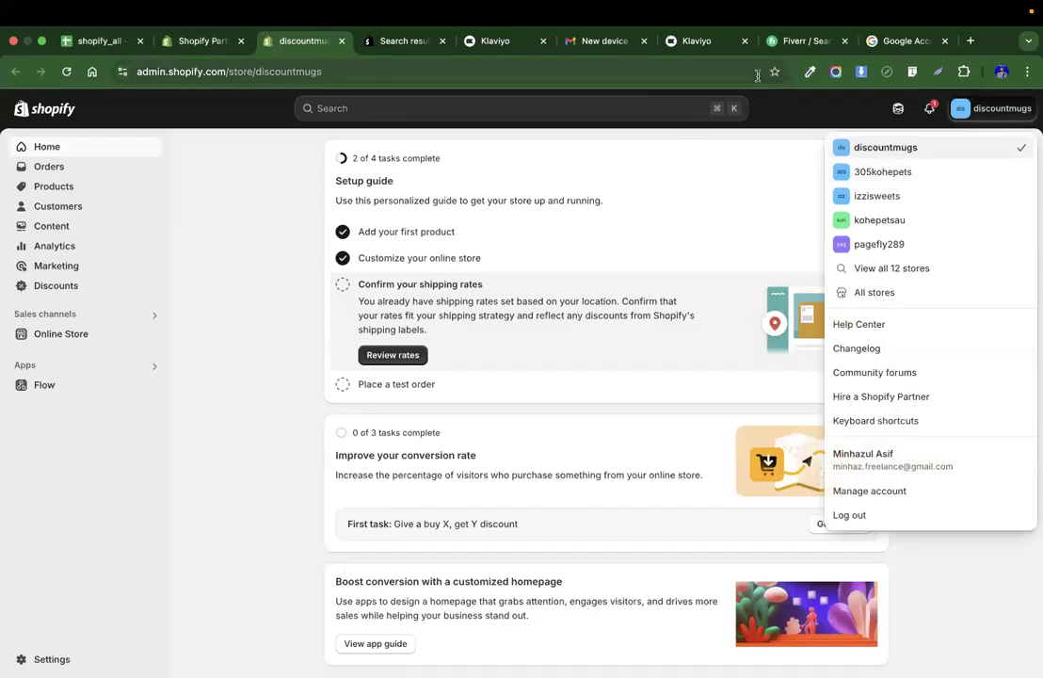
click(694, 43)
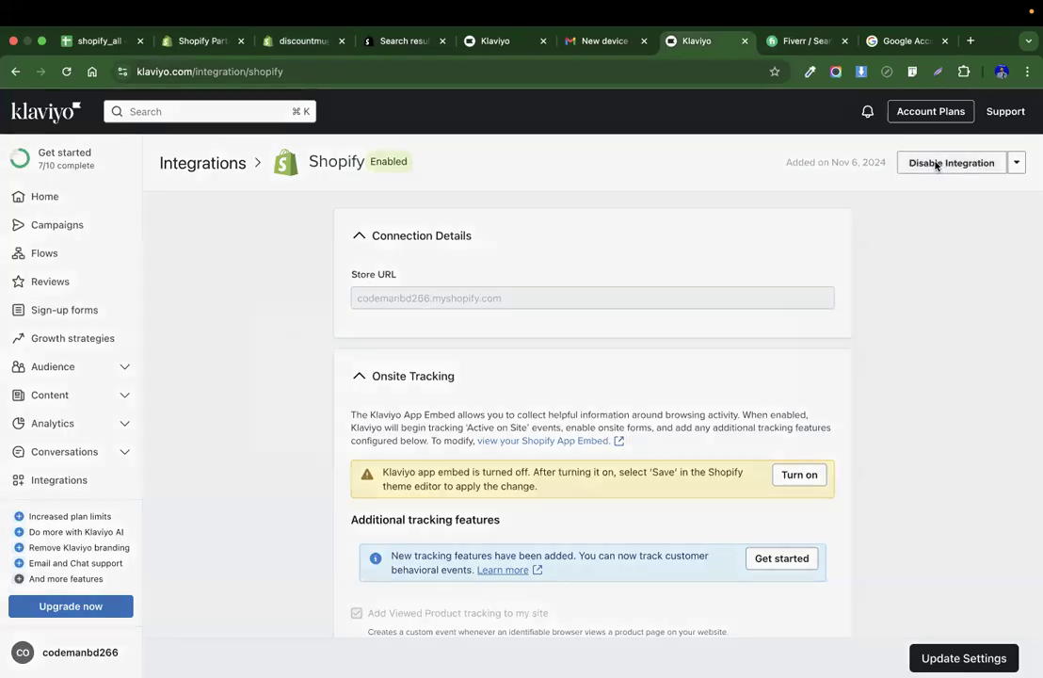
Disable and then remove the existing Shopify integration in Klaviyo.
click(937, 164)
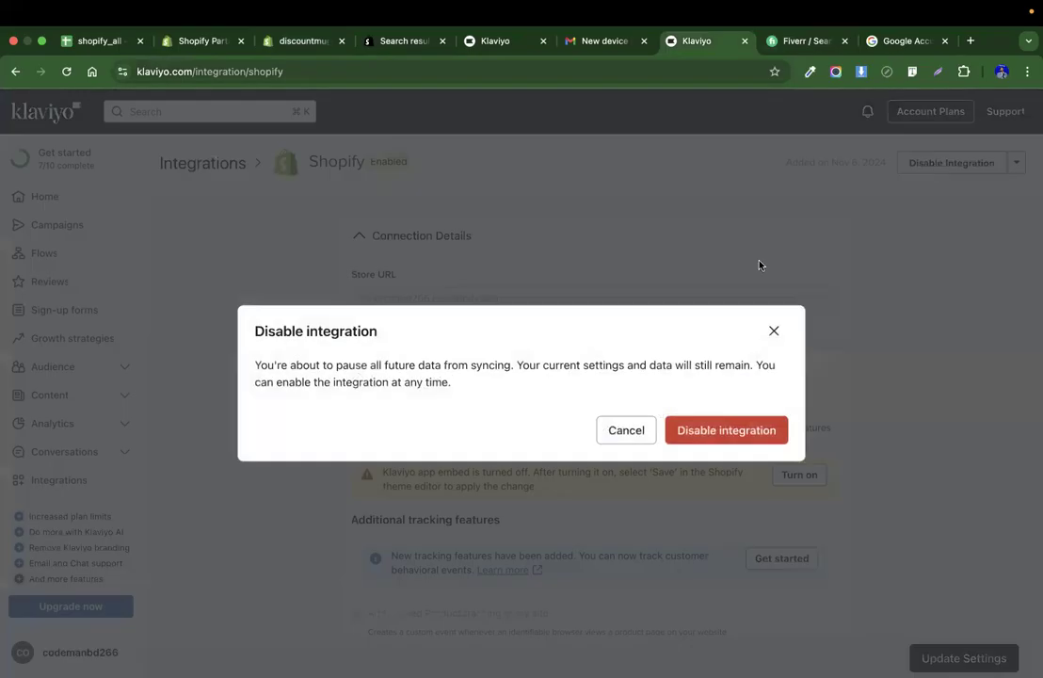
click(728, 429)
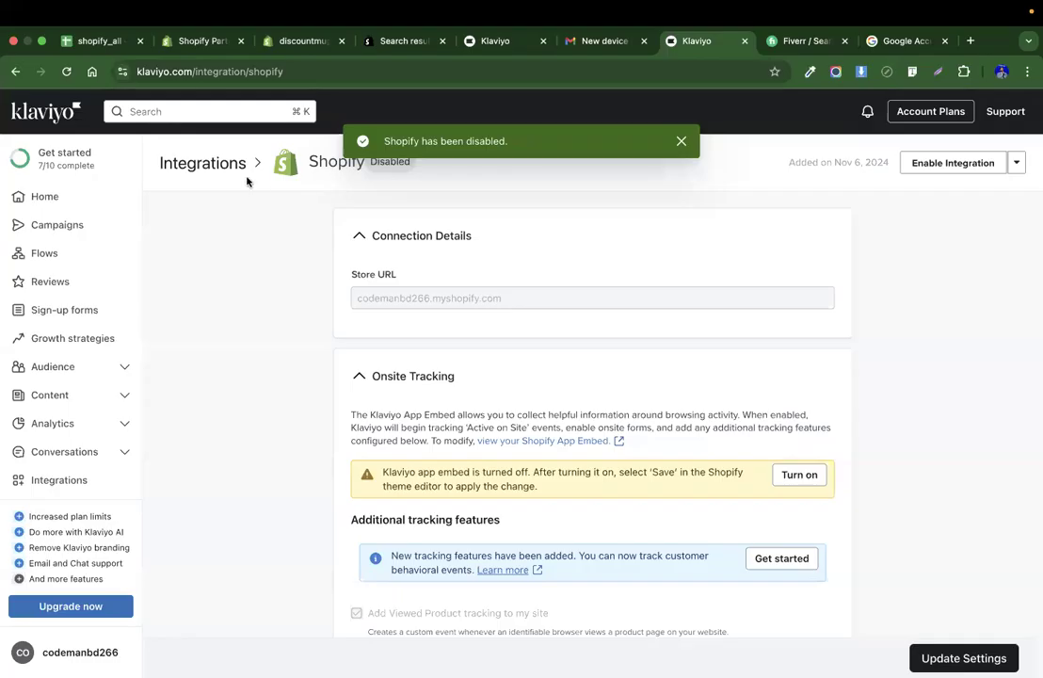
click(1015, 164)
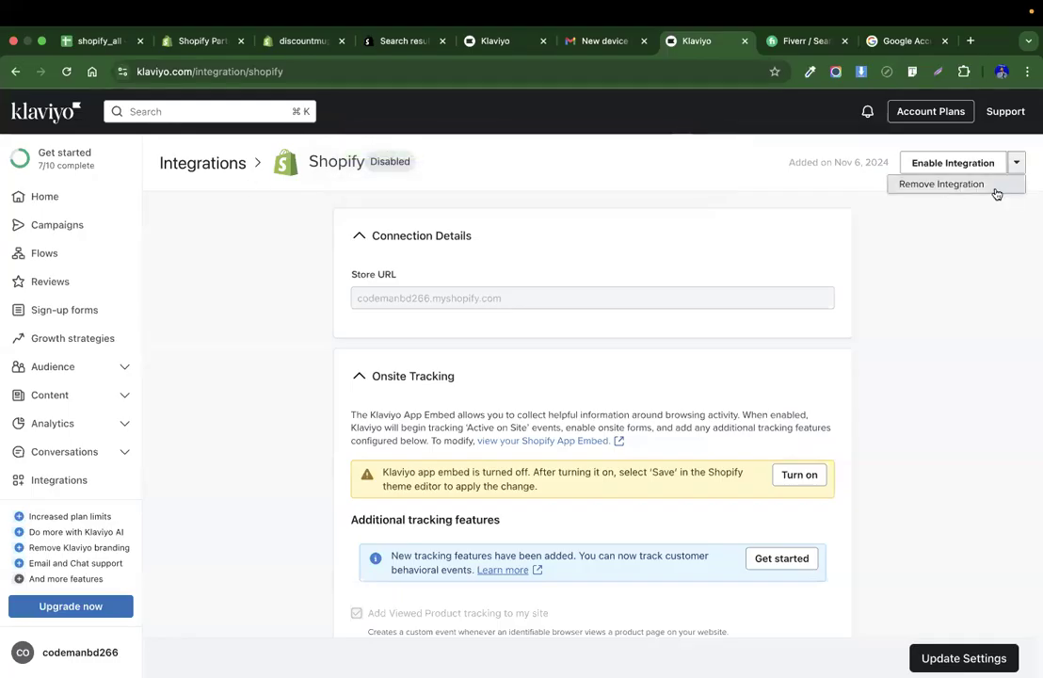
click(996, 186)
click(725, 431)
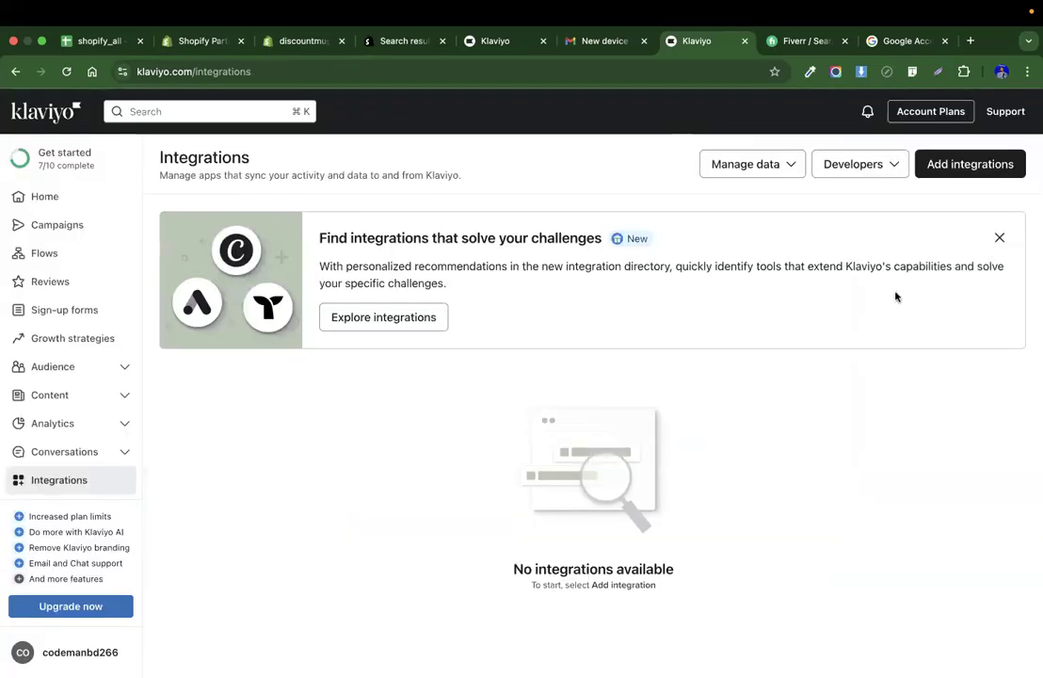
Launch the installed Klaviyo app from the discountmugs store's apps and confirm the new Shopify integration.
click(956, 167)
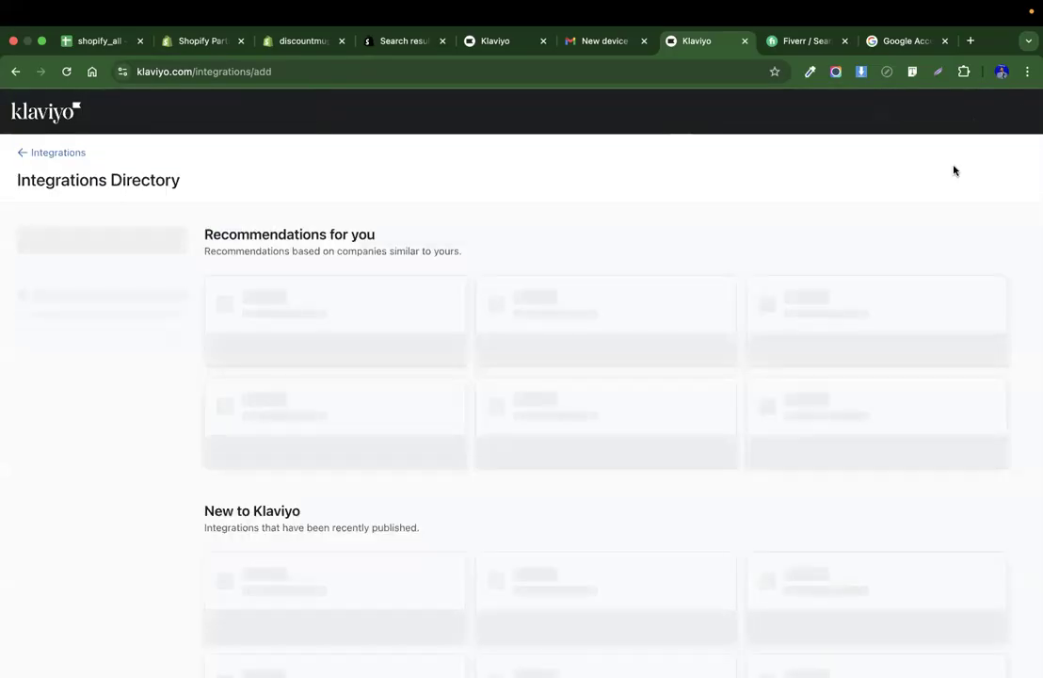
click(408, 42)
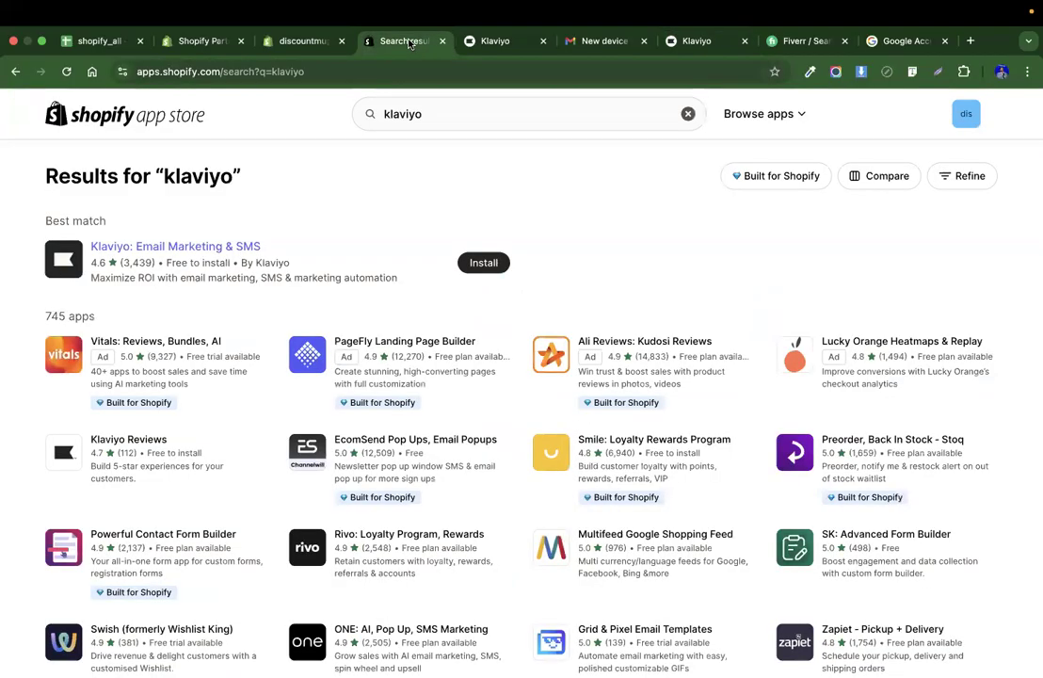
click(301, 40)
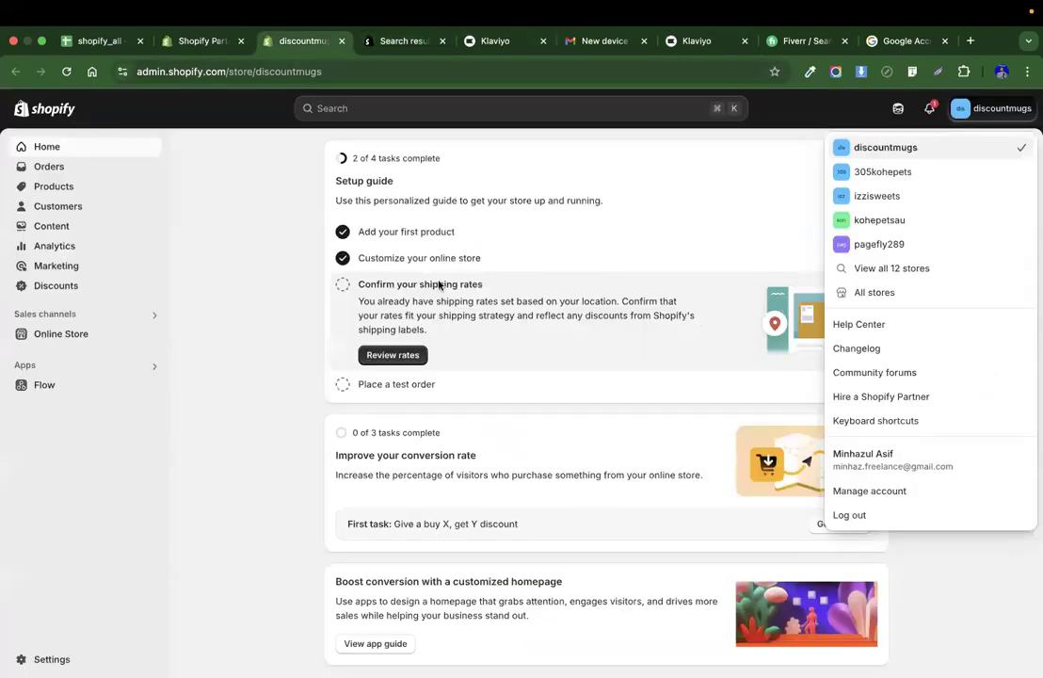
click(156, 365)
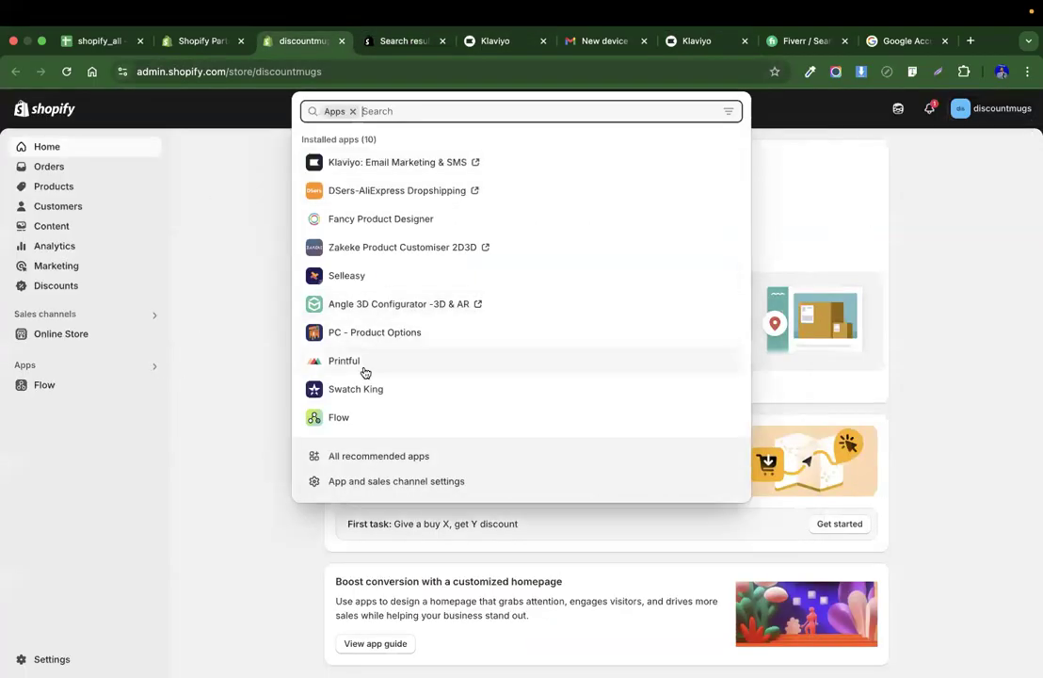
click(365, 373)
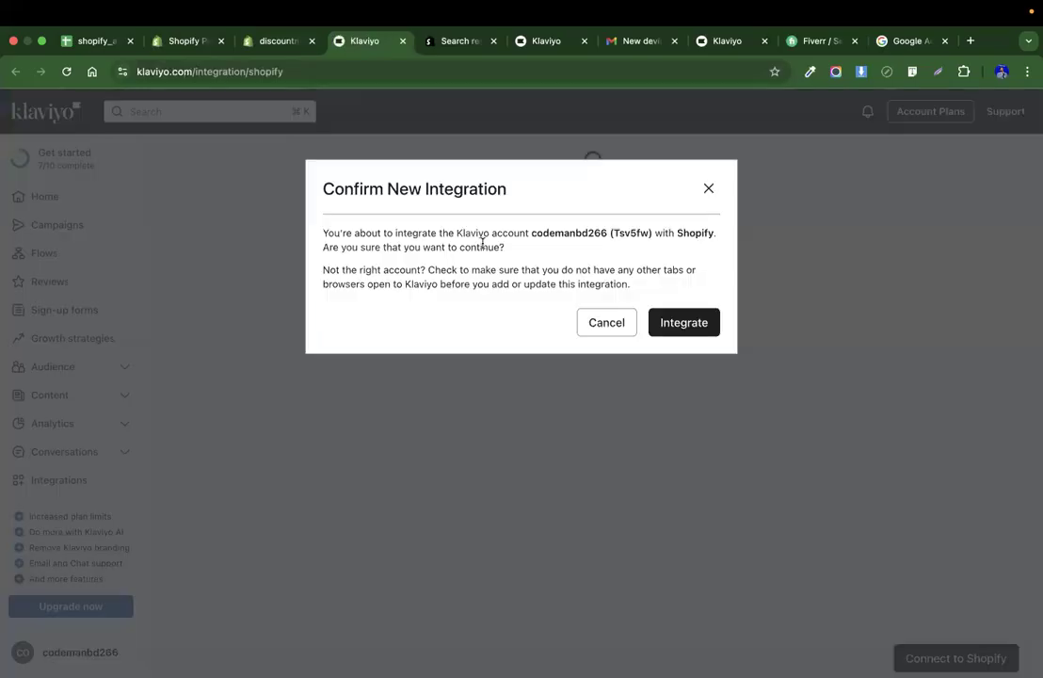
click(692, 327)
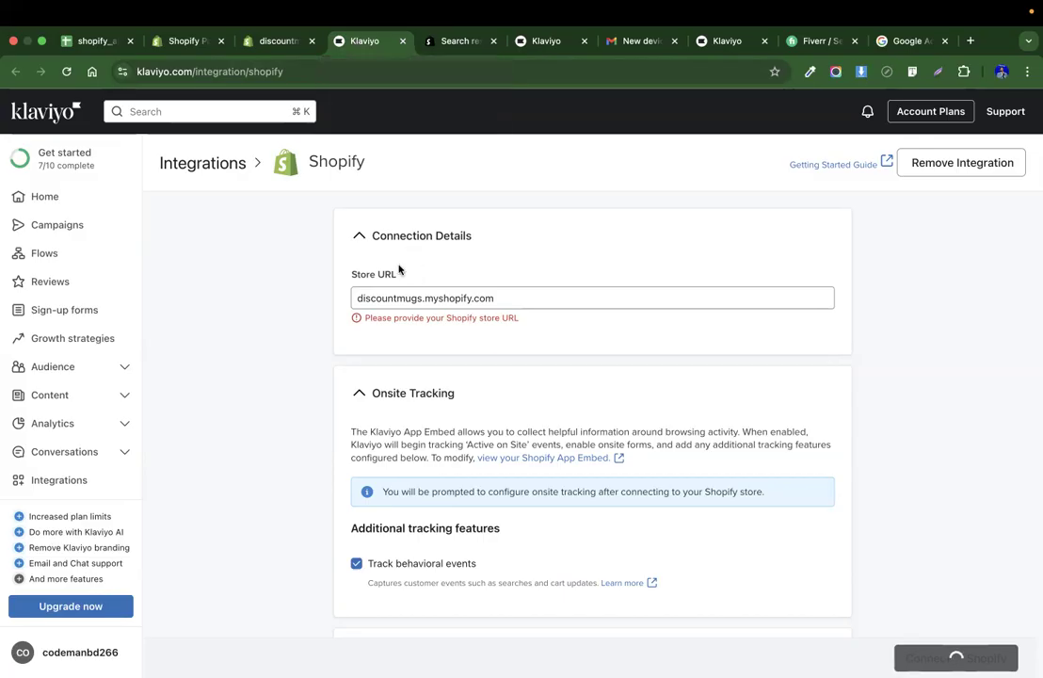
Close the browser tabs to the right of the Klaviyo tab and dismiss the update notice.
right_click(373, 42)
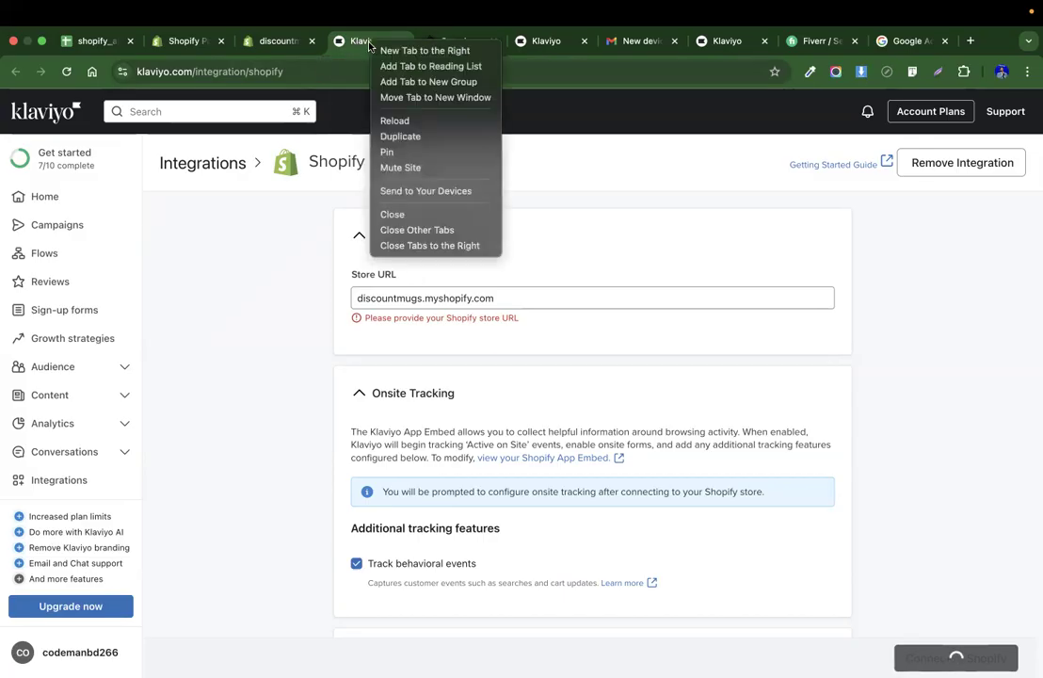
click(408, 245)
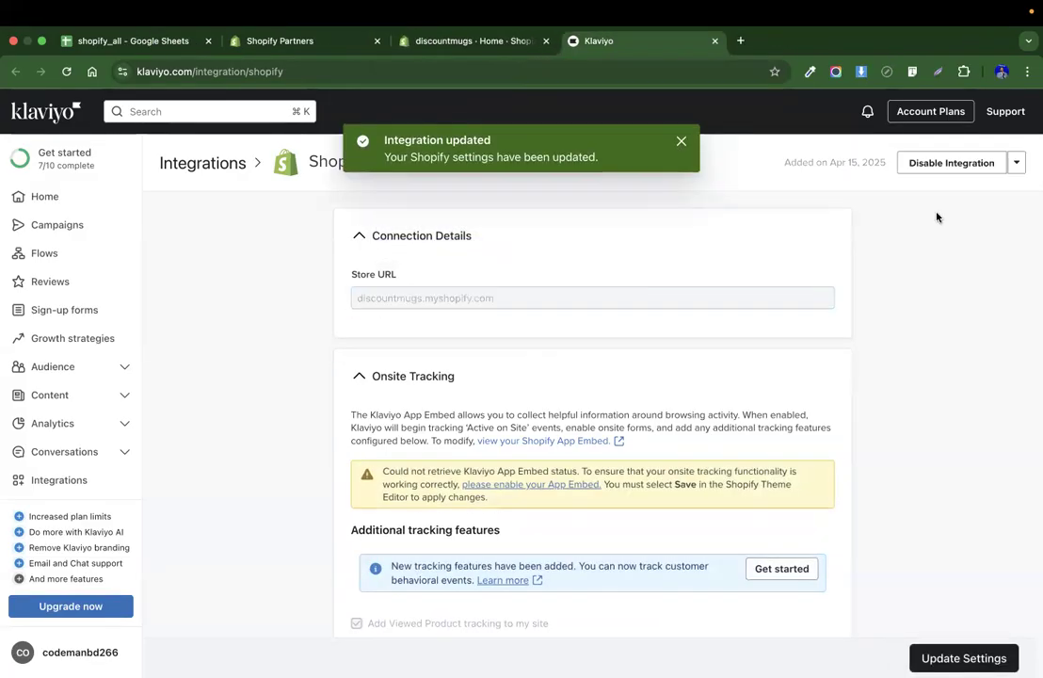
click(678, 144)
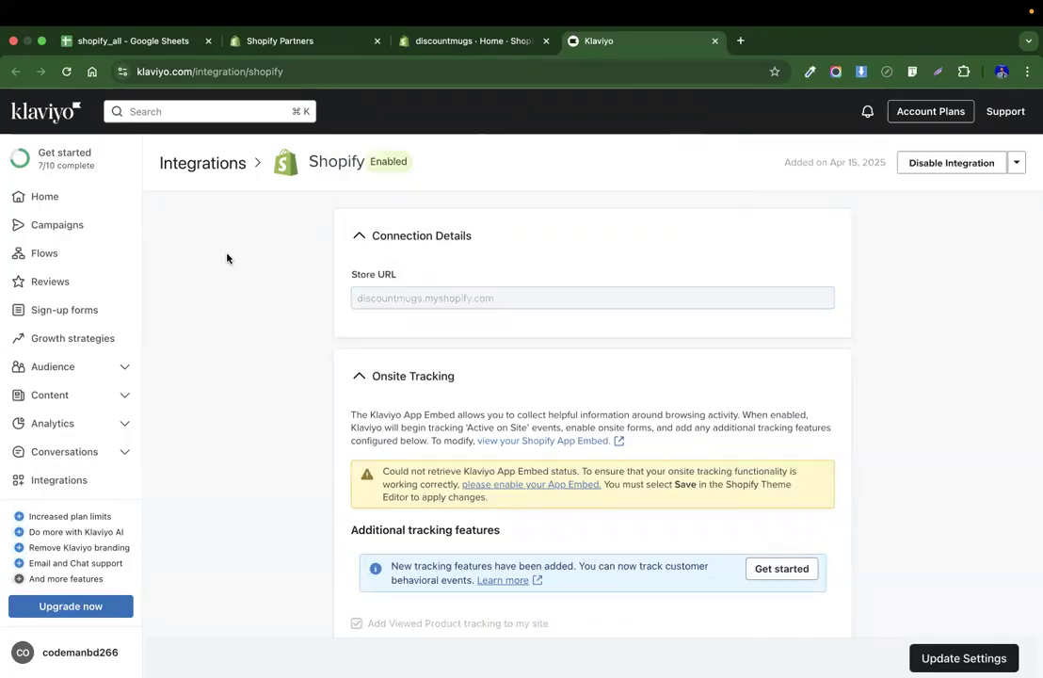
Check the Klaviyo Flows page and the Shopify store's Orders page.
click(65, 253)
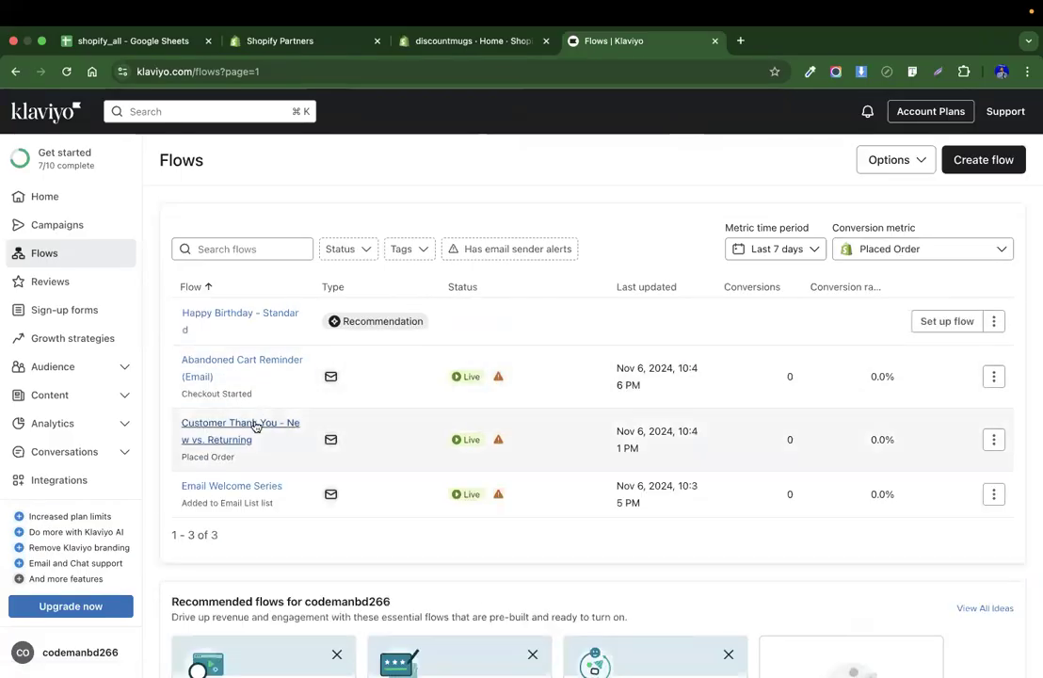
click(481, 43)
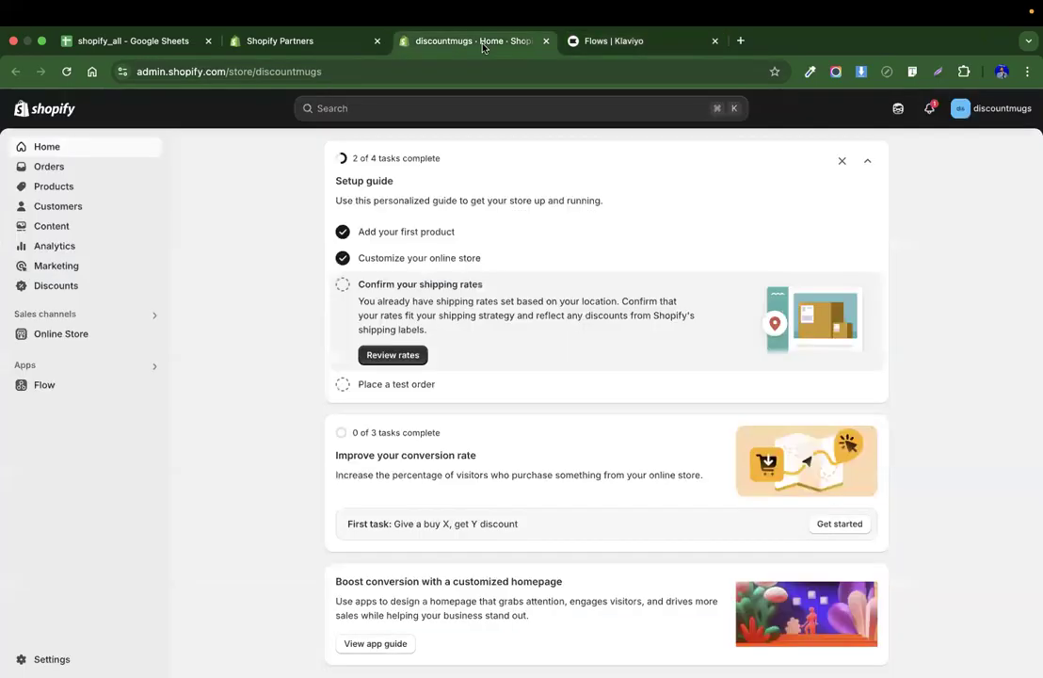
click(50, 176)
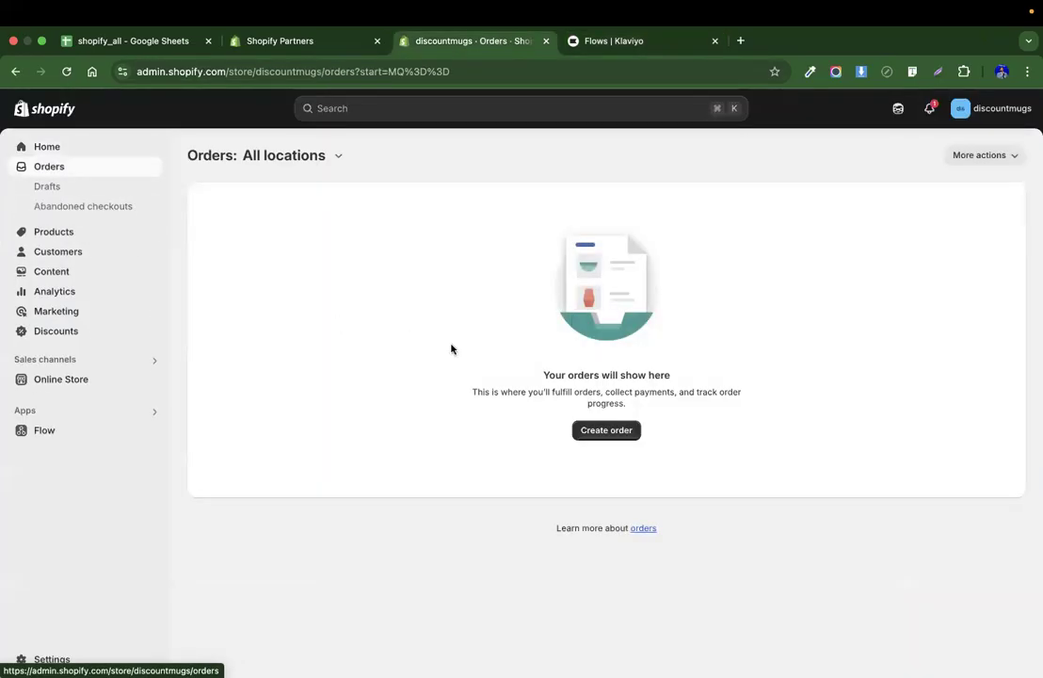
click(603, 39)
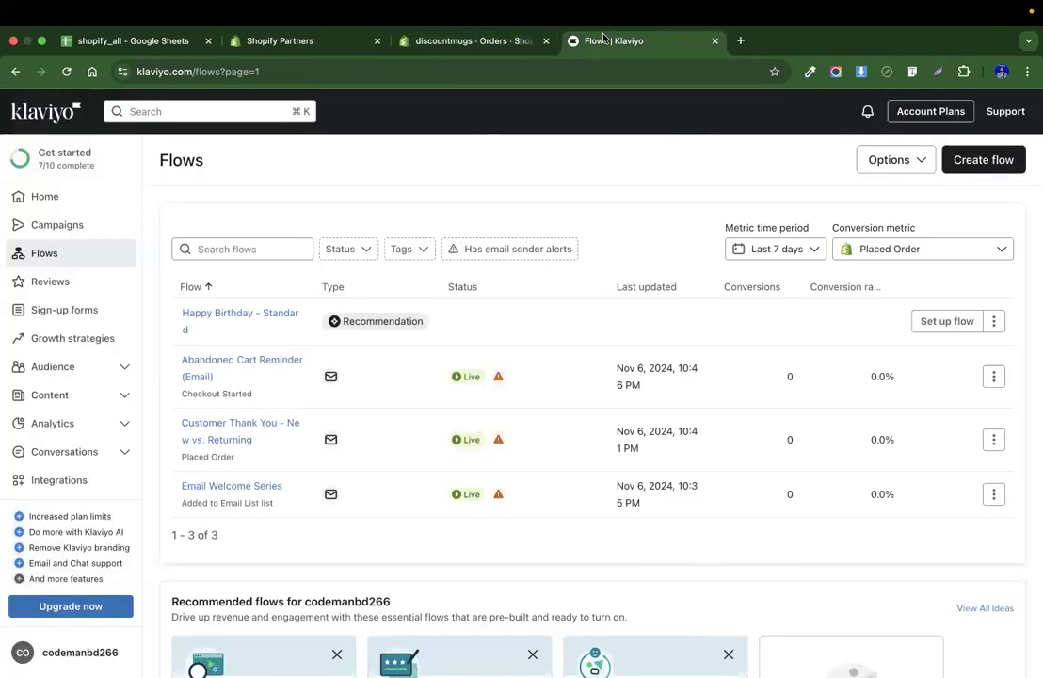
Open the Customer Thank You - New vs. Returning flow and review its steps.
click(501, 42)
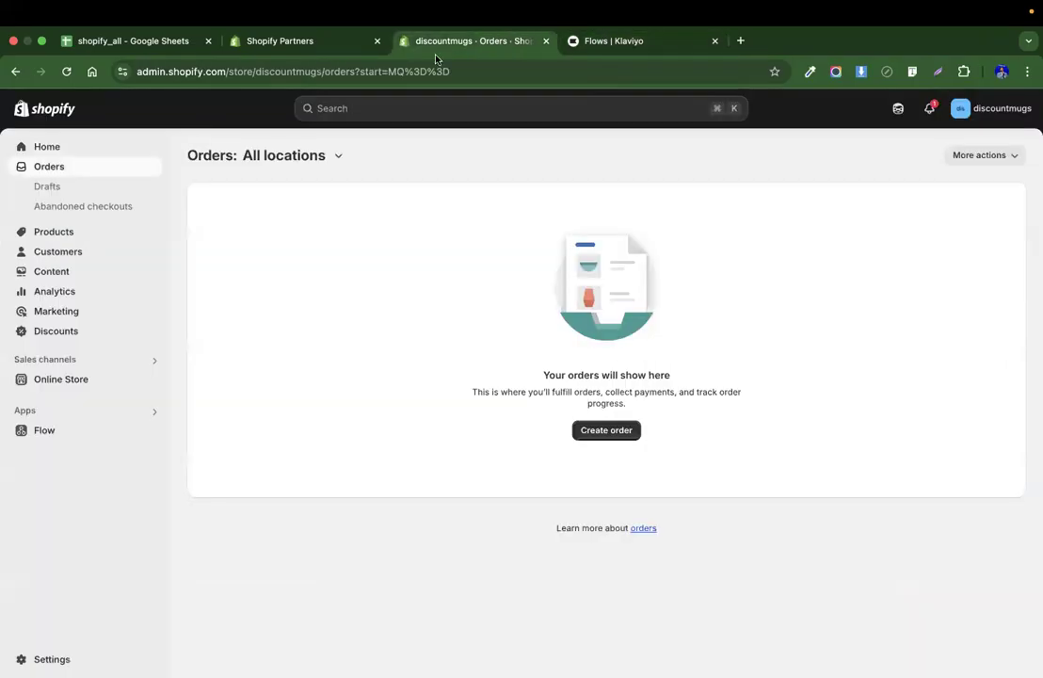
click(617, 45)
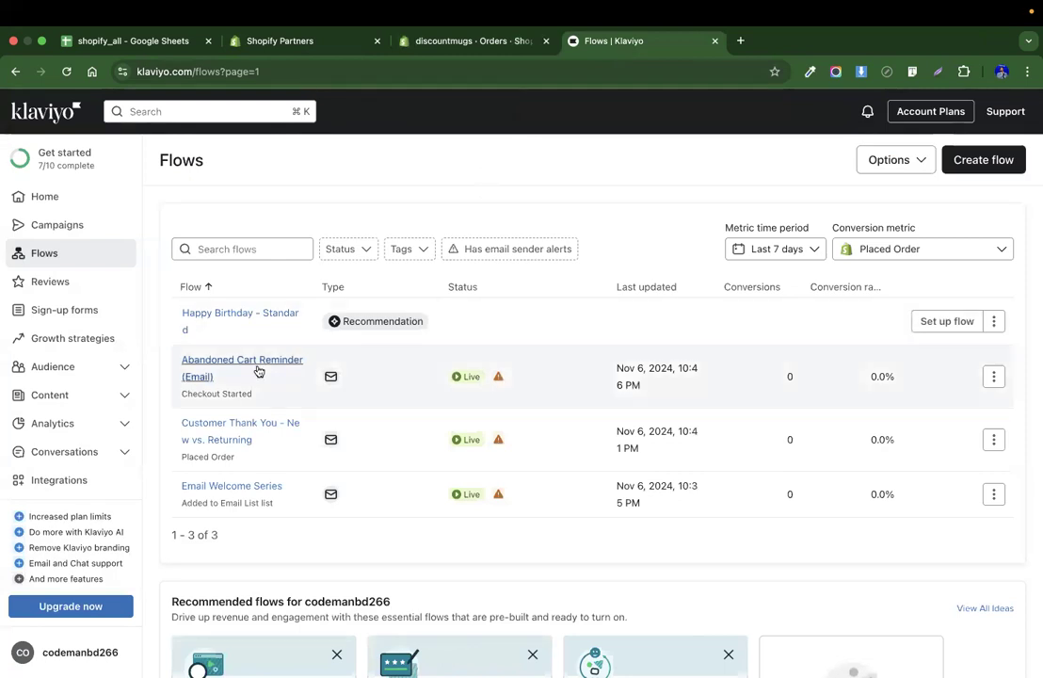
click(233, 430)
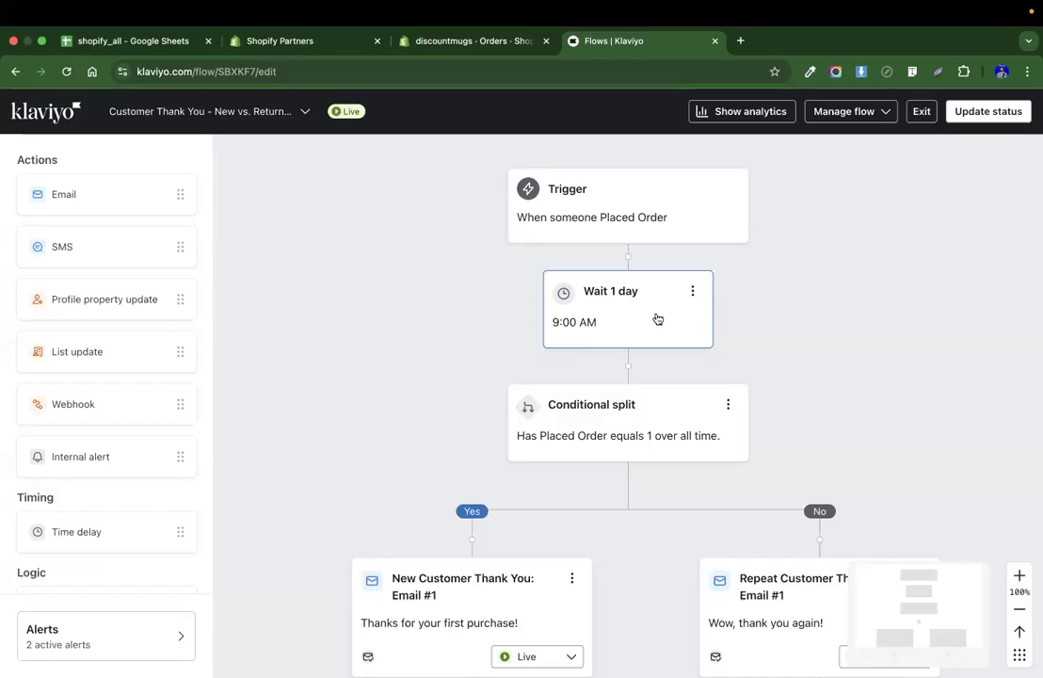
scroll(657, 318, down, 5)
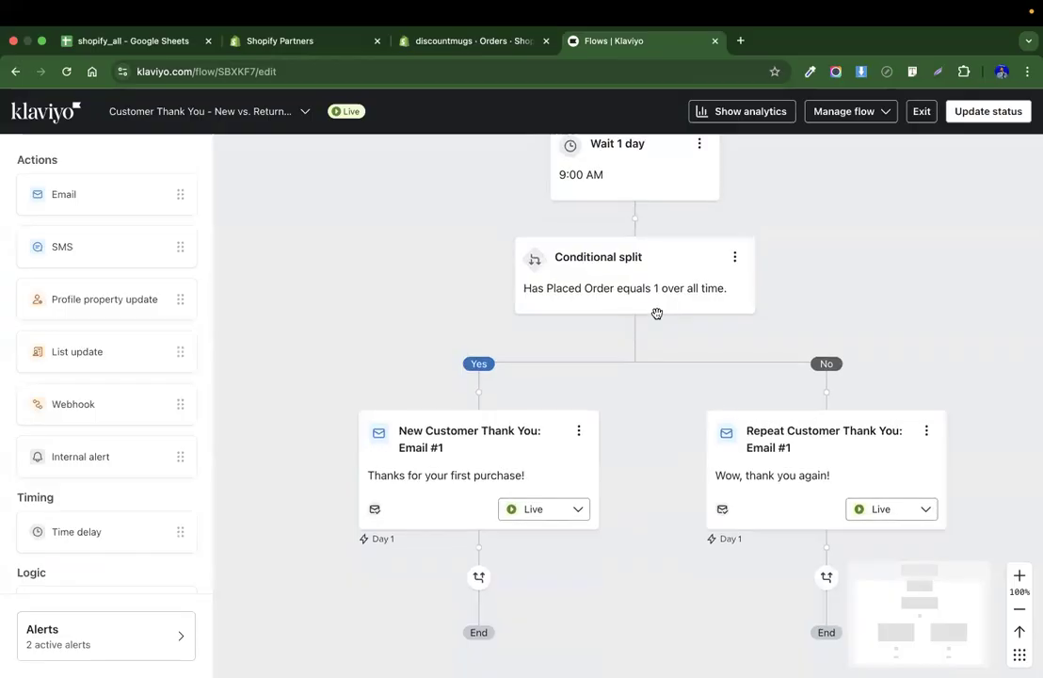
scroll(600, 181, up, 2)
scroll(630, 237, down, 2)
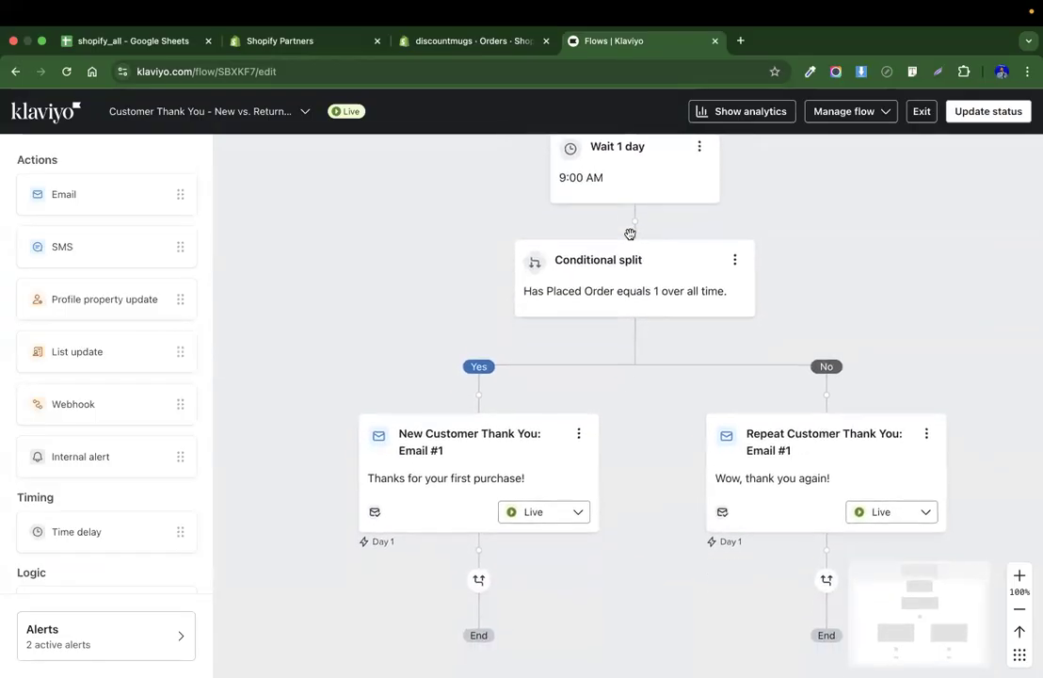
scroll(602, 284, down, 1)
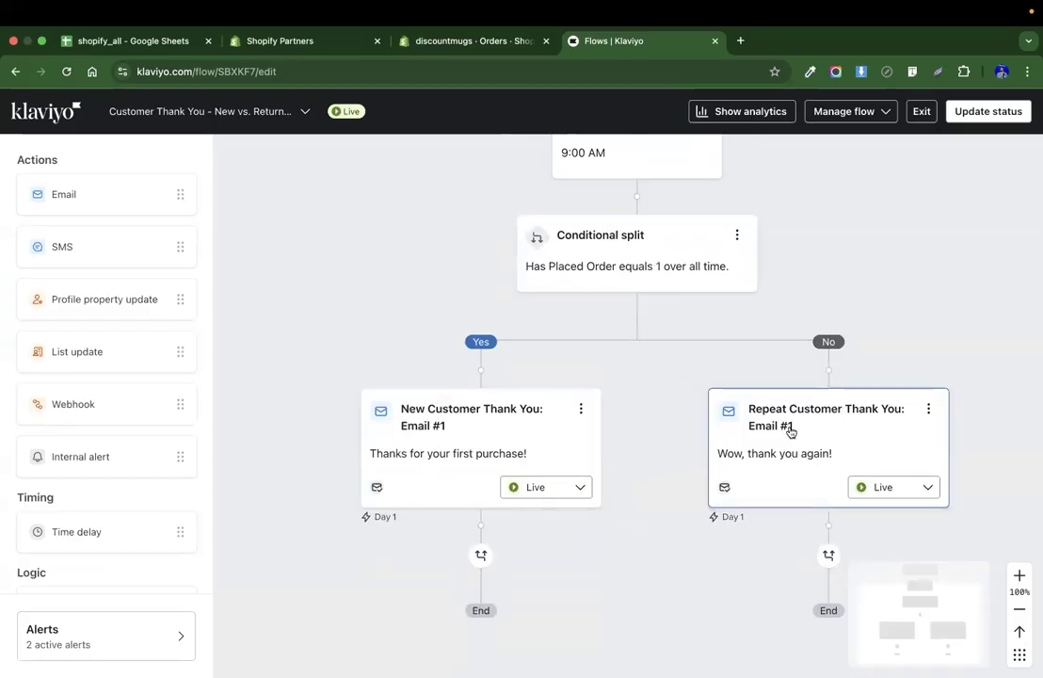
Inspect the conditional split's settings and close its details panel.
click(637, 259)
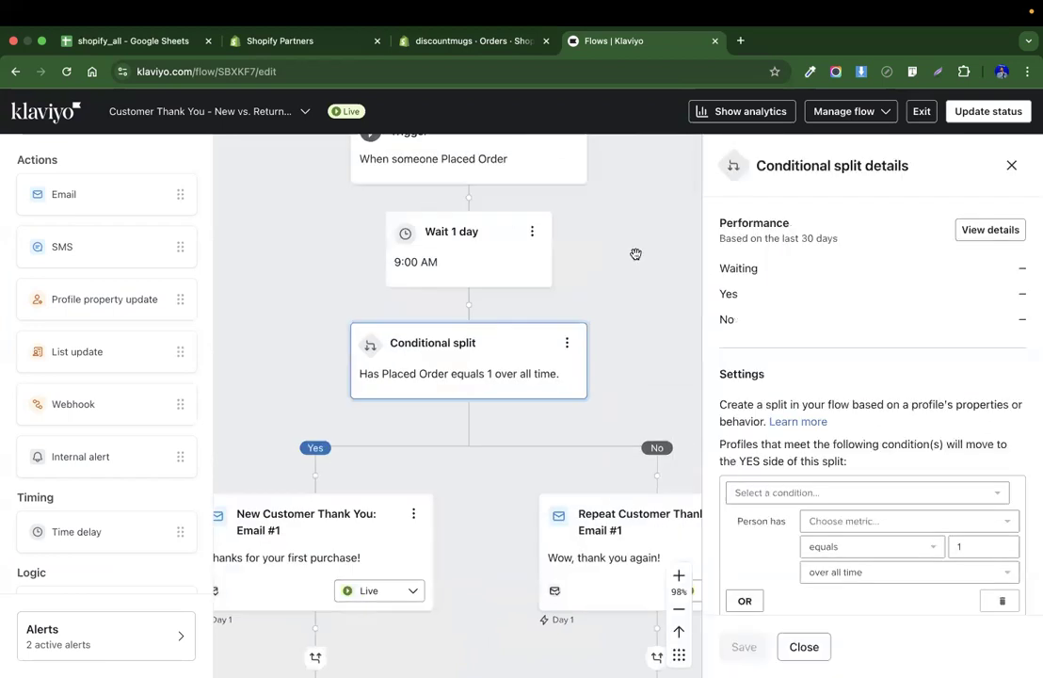
scroll(826, 425, down, 2)
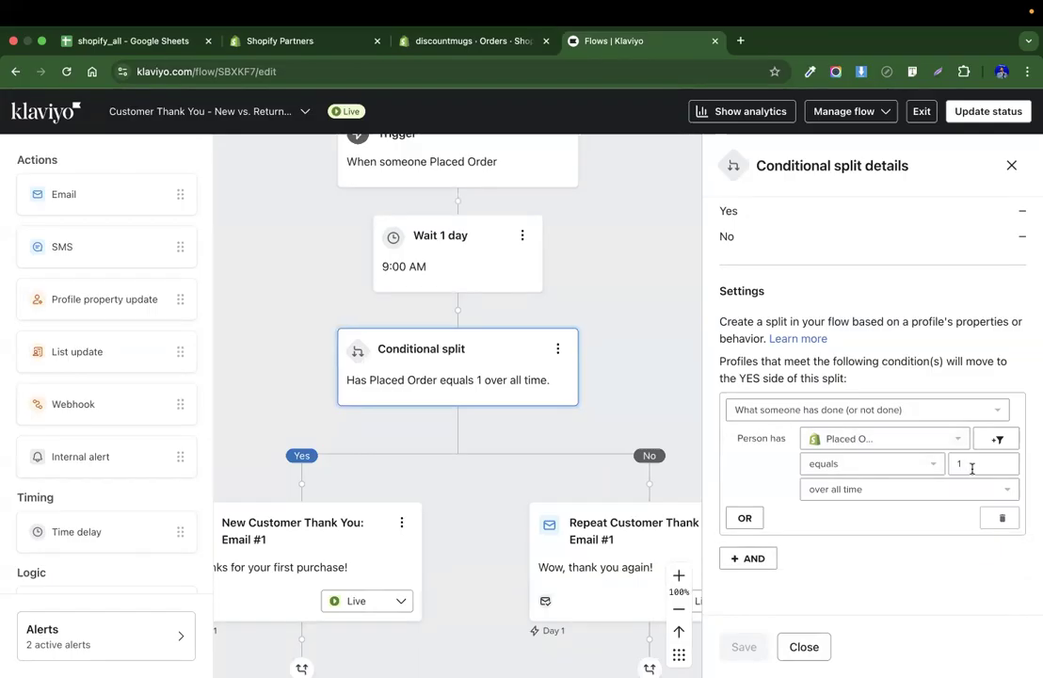
click(805, 645)
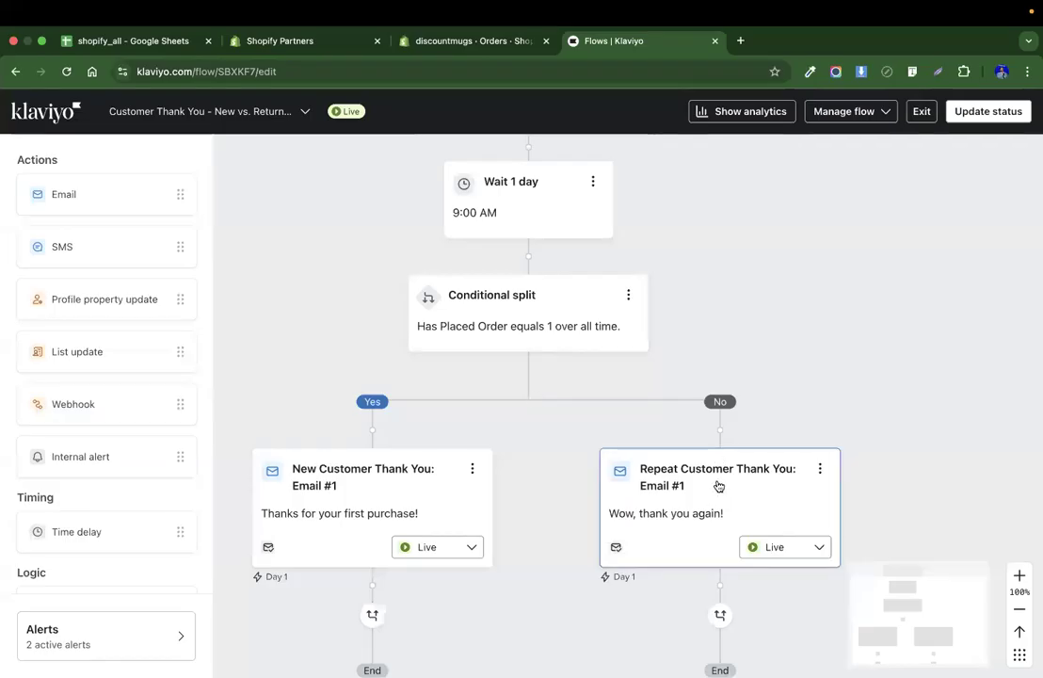
Open the New Customer Thank You: Email #1 details and review its name and subject line.
scroll(872, 345, down, 2)
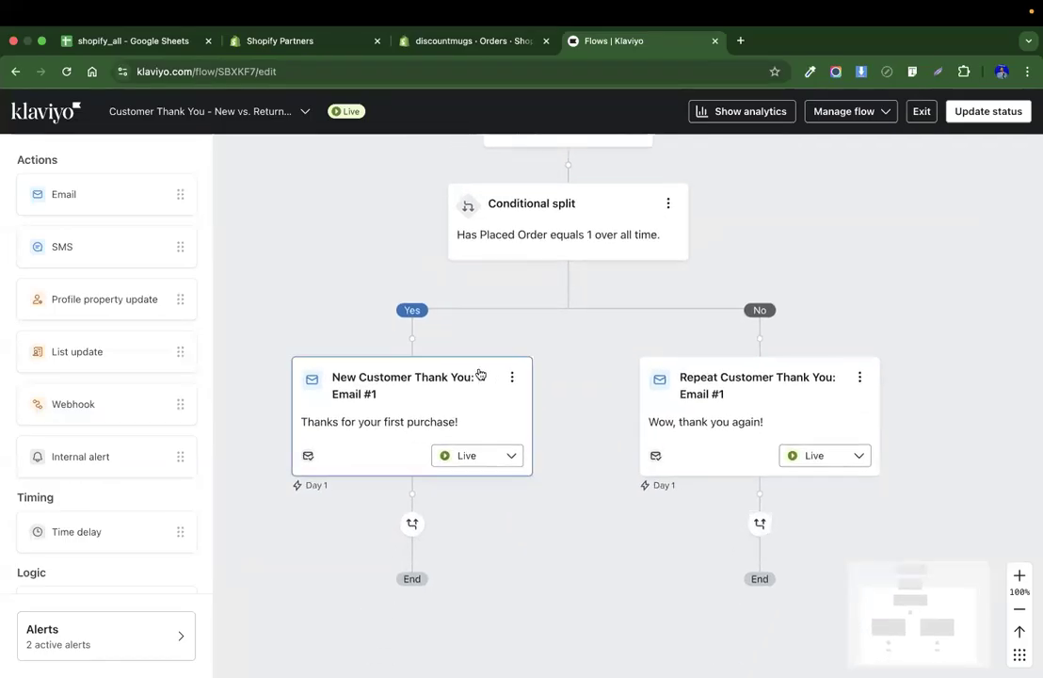
click(384, 393)
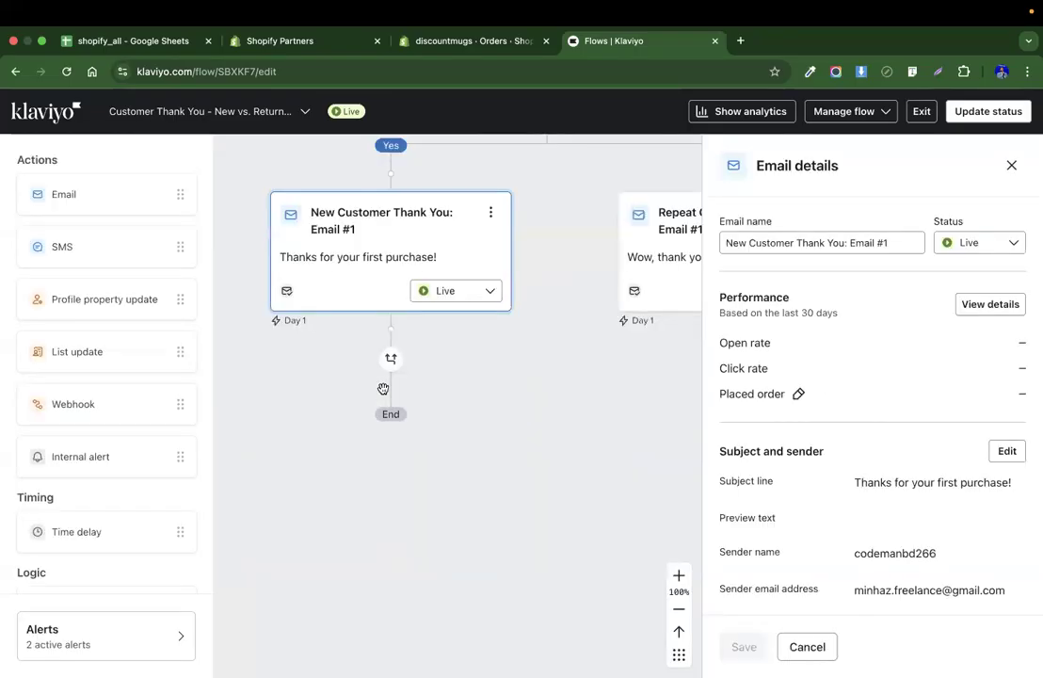
triple_click(811, 241)
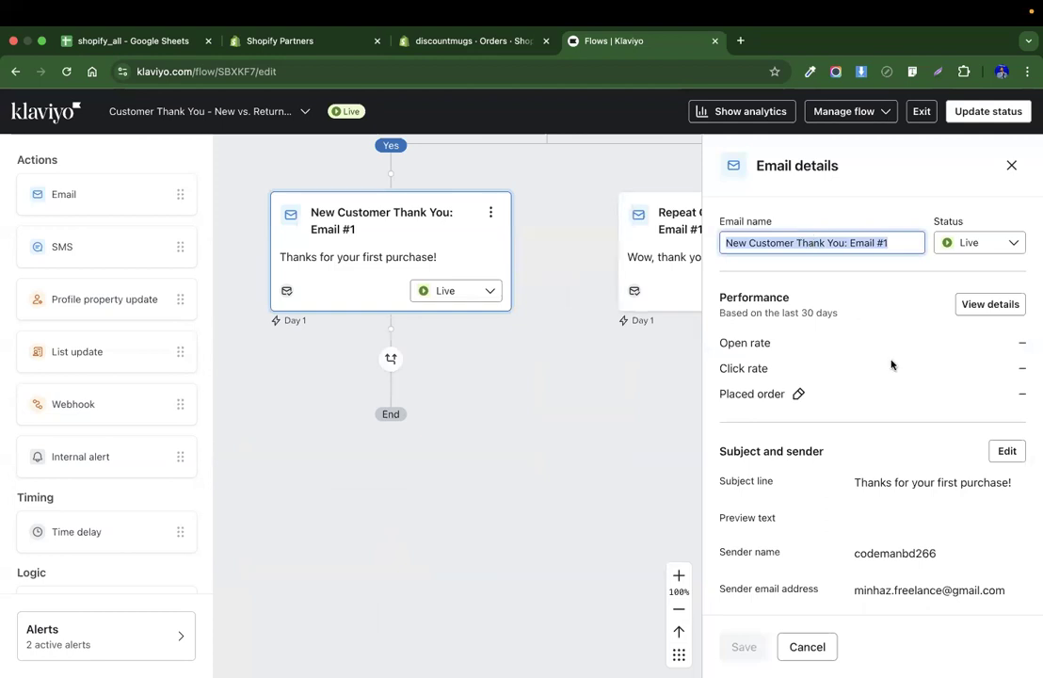
scroll(891, 365, down, 3)
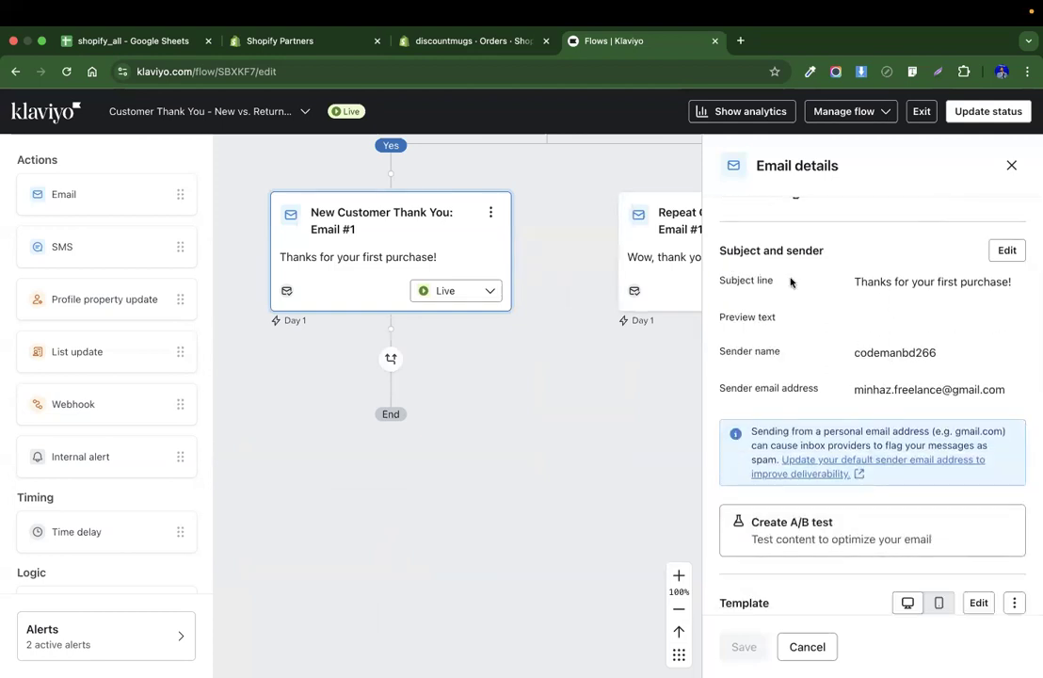
drag(854, 280, 1009, 279)
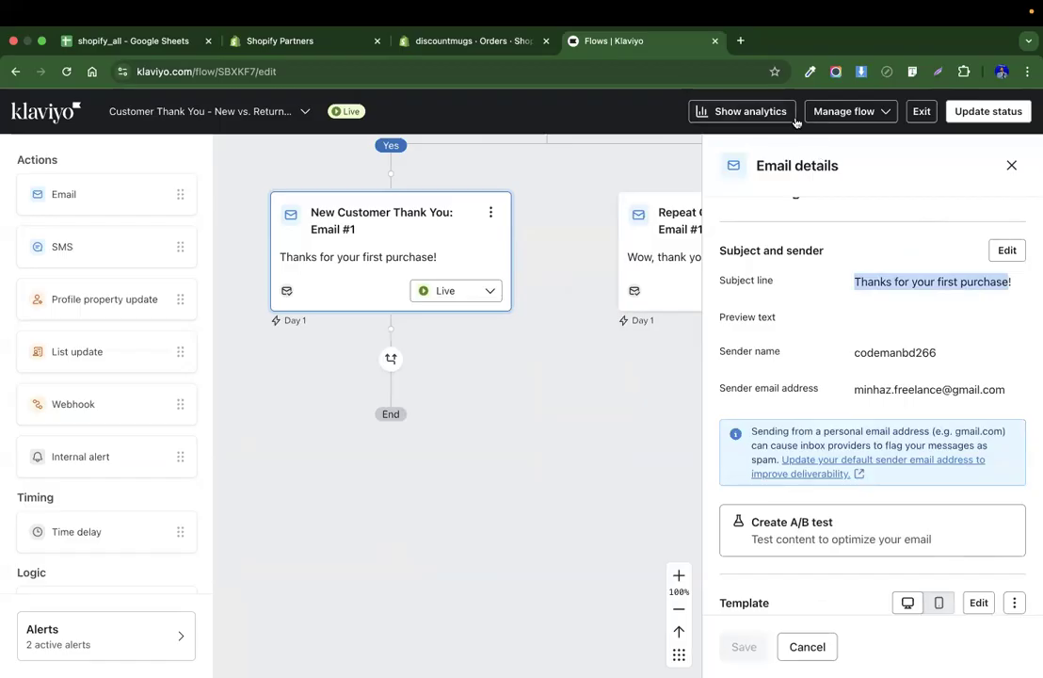
Open Gmail in a new tab, read the Reset your Klaviyo password email, and return to the flow.
click(740, 41)
text(gm)
key(Return)
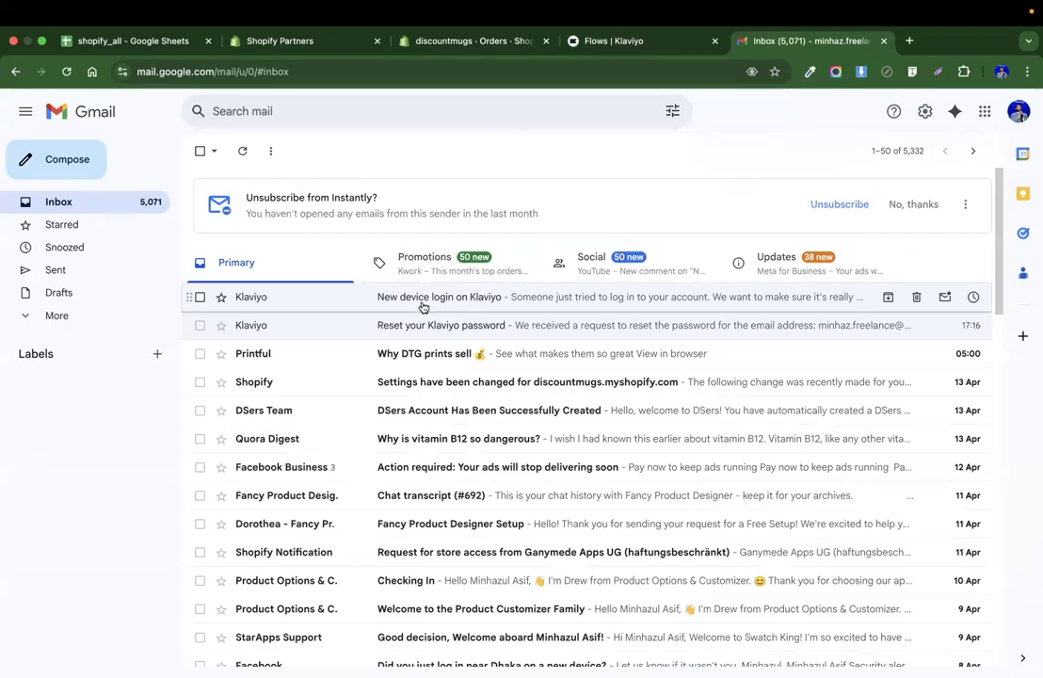
click(460, 326)
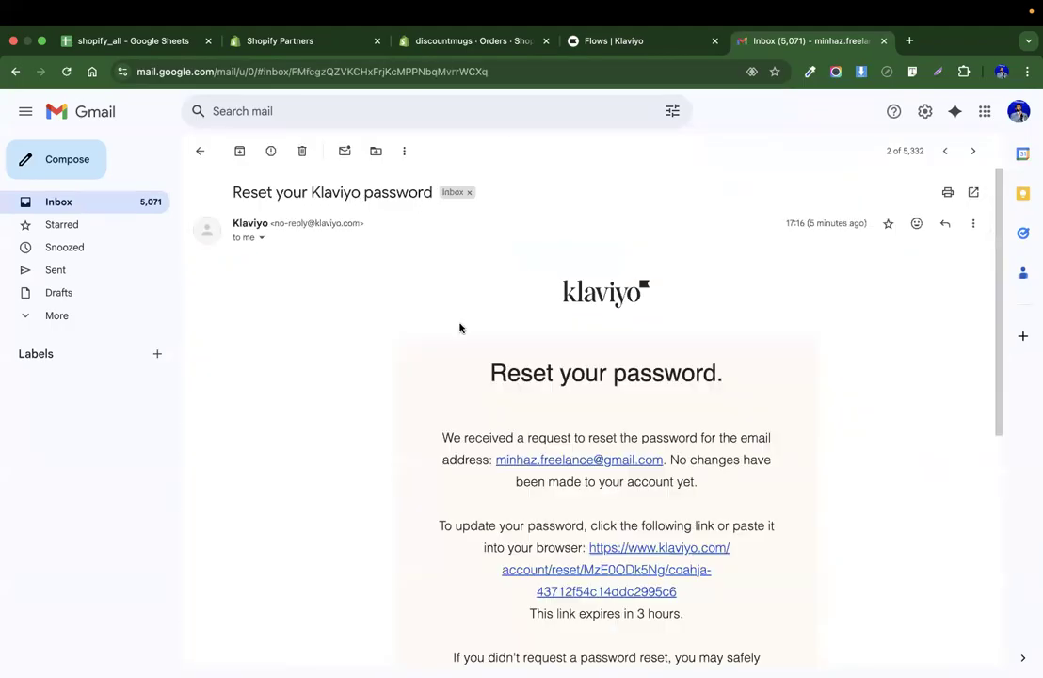
drag(232, 189, 431, 191)
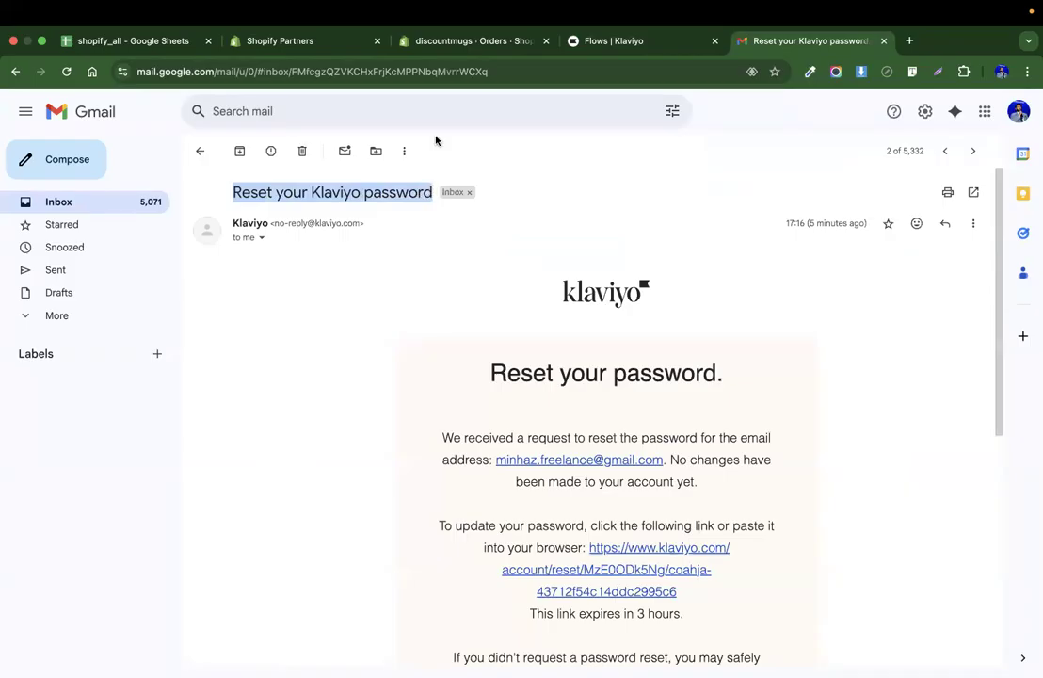
click(626, 42)
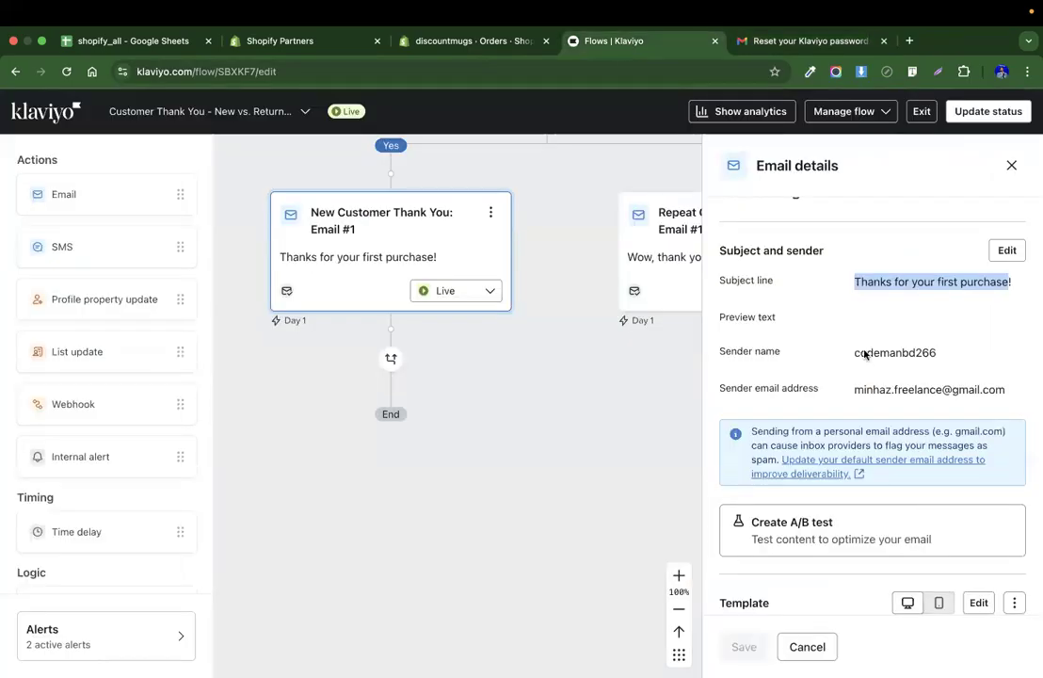
Open the New Customer Thank You email's template in the editor.
scroll(864, 354, down, 5)
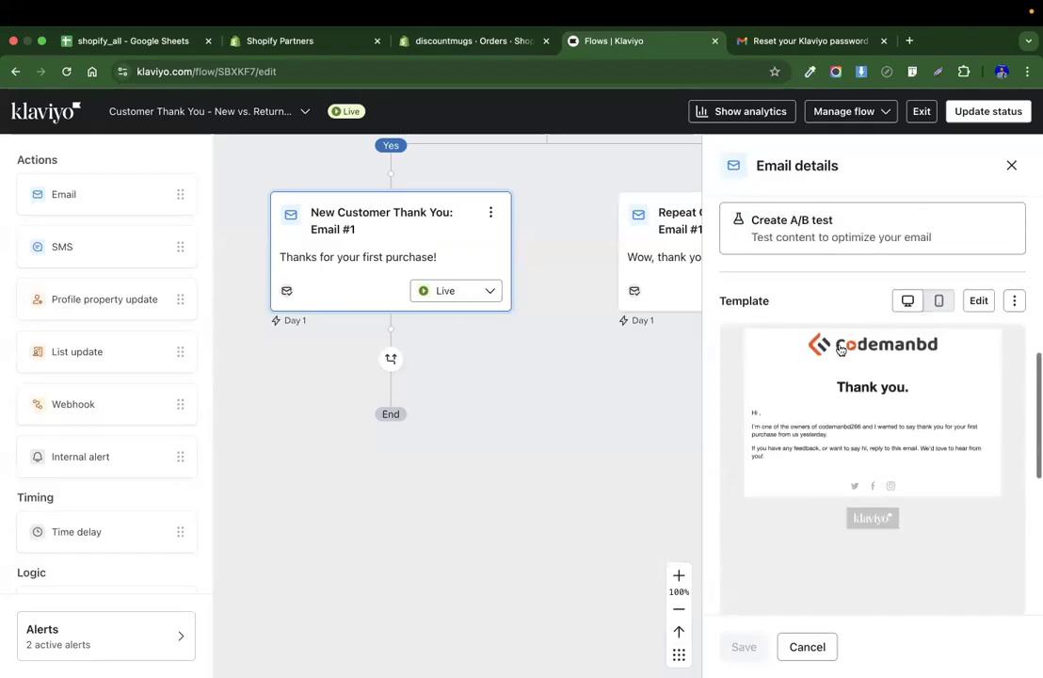
scroll(841, 349, down, 1)
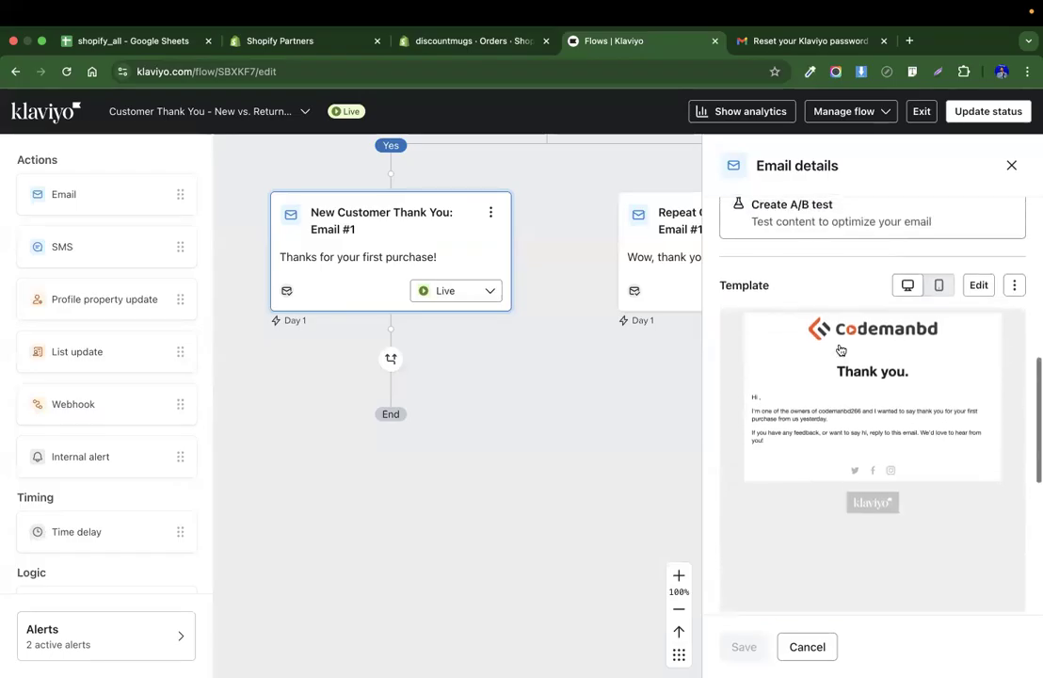
click(985, 288)
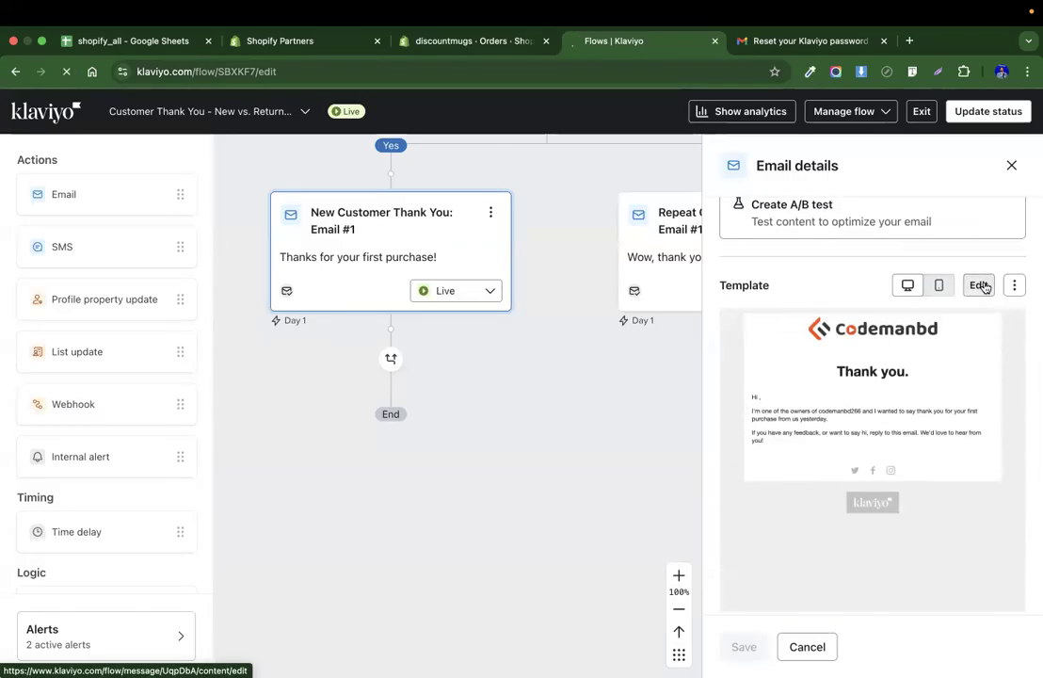
Search Google in a new tab for the discountmugs logo.
click(493, 43)
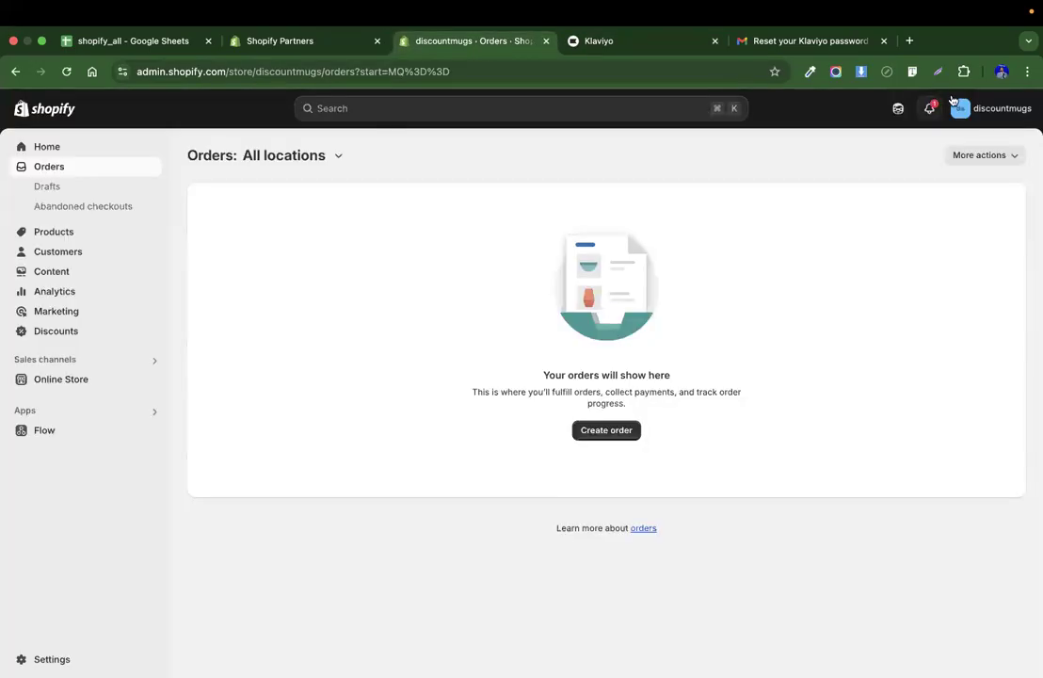
click(909, 42)
text(discountmugs)
key(Return)
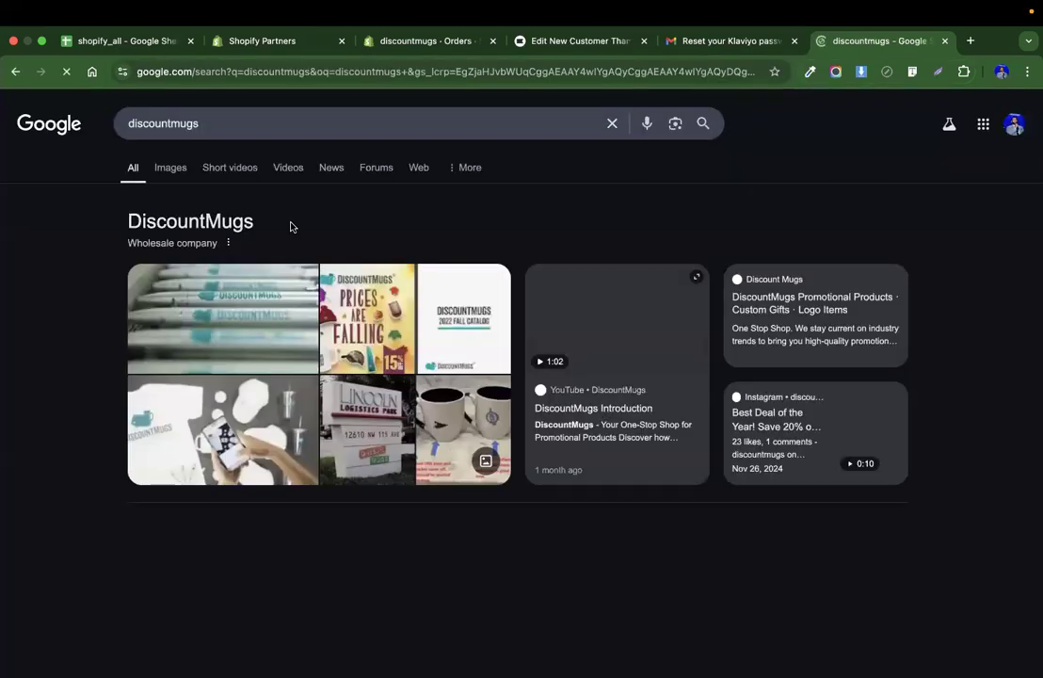
click(258, 136)
text(logo)
key(Return)
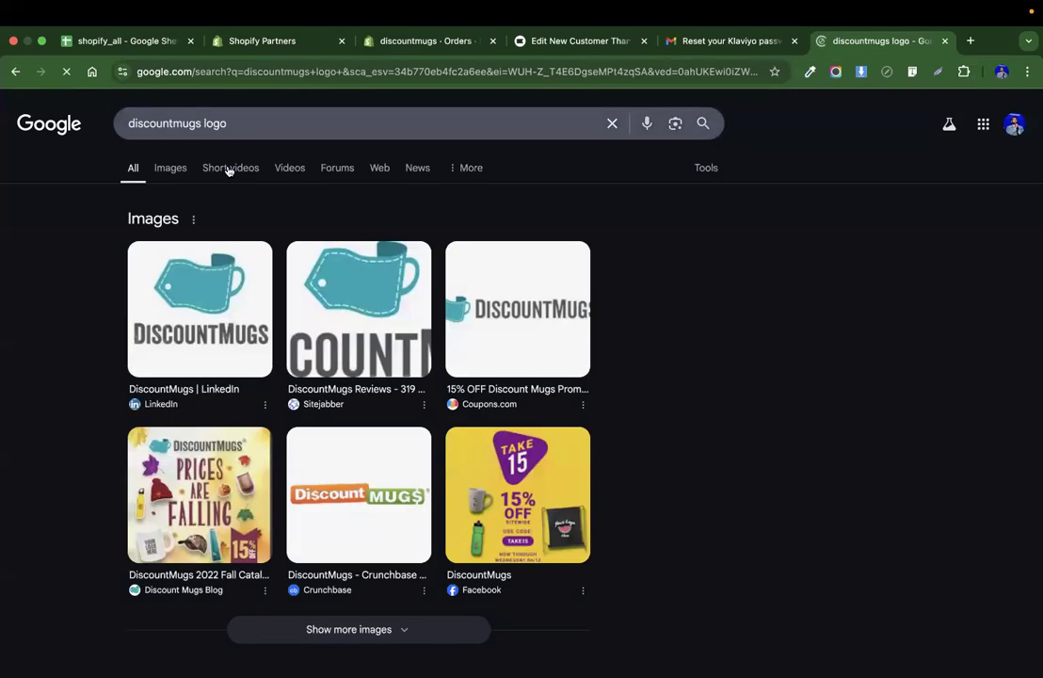
Save the DiscountMugs LinkedIn logo image to Downloads as discountmugs.
click(200, 308)
right_click(809, 301)
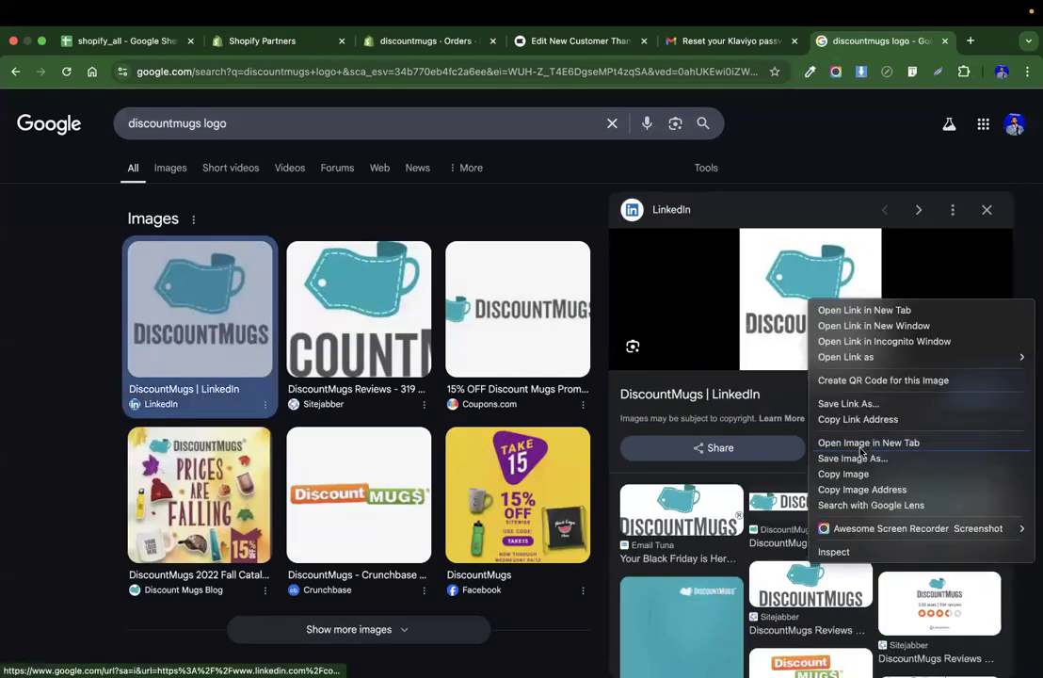
click(855, 457)
text(d)
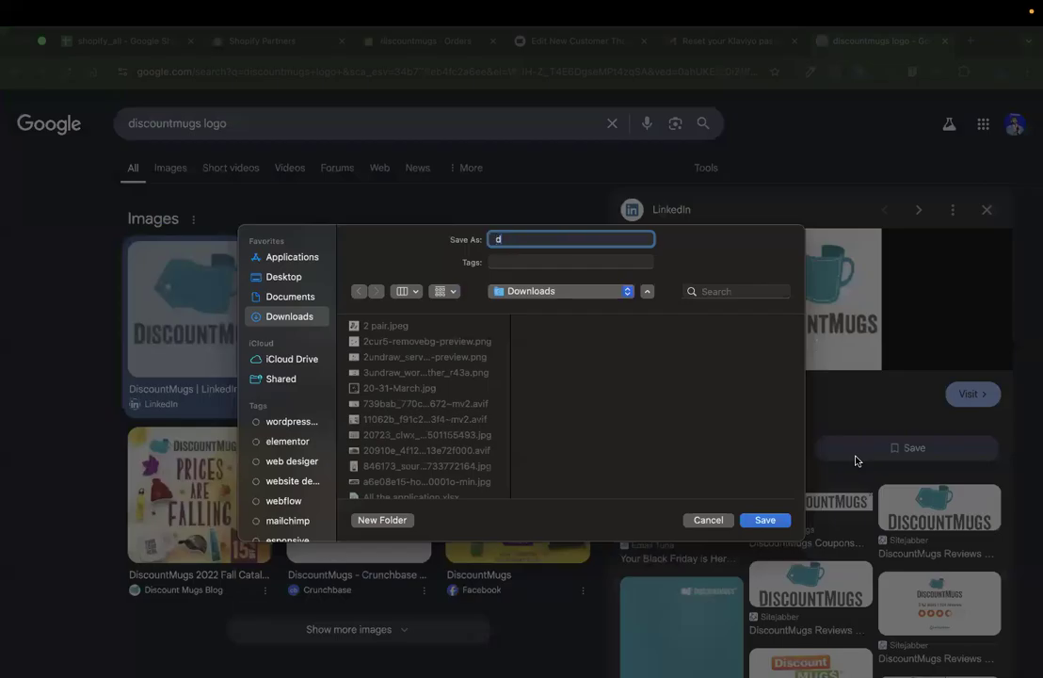
text(iscountmugs)
key(Return)
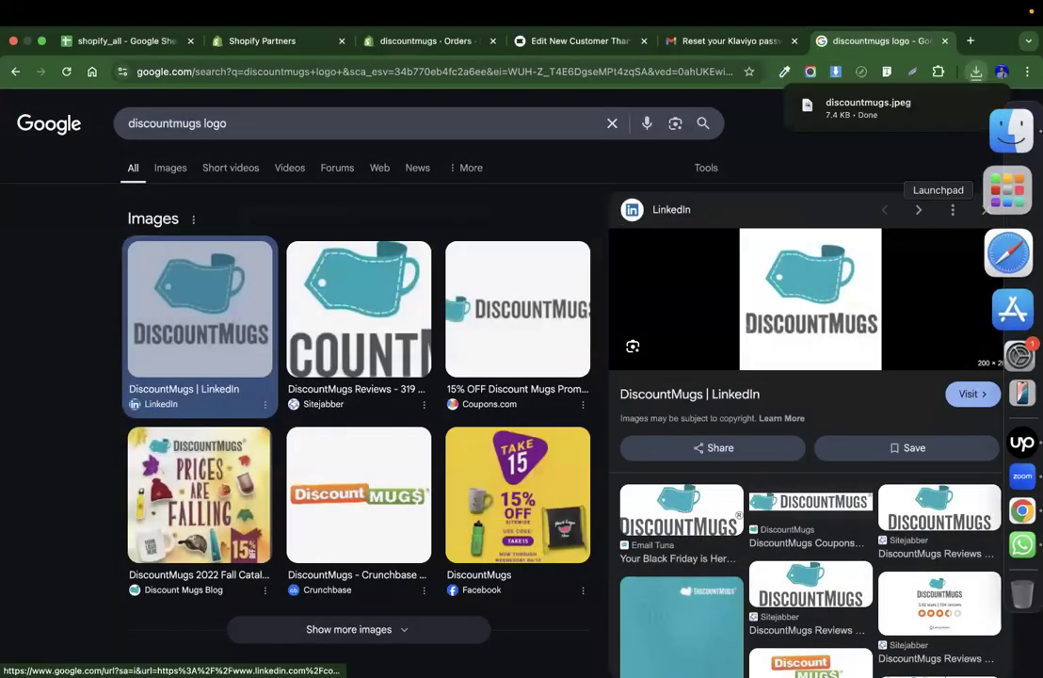
Replace the email header bar's logo by uploading discountmugs.jpeg.
click(558, 43)
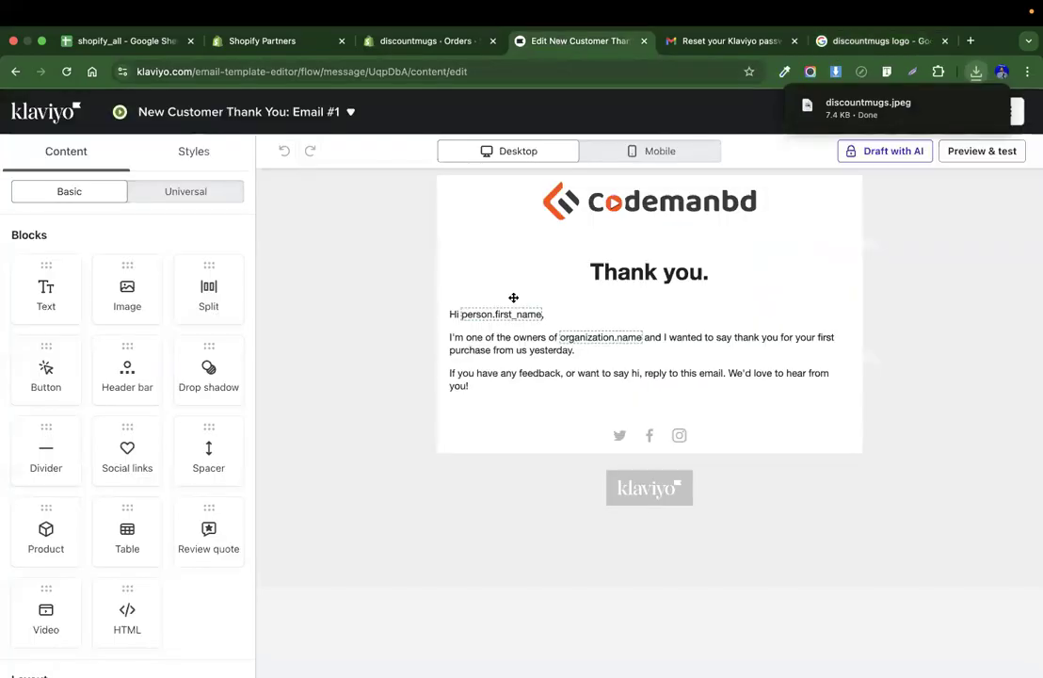
click(480, 215)
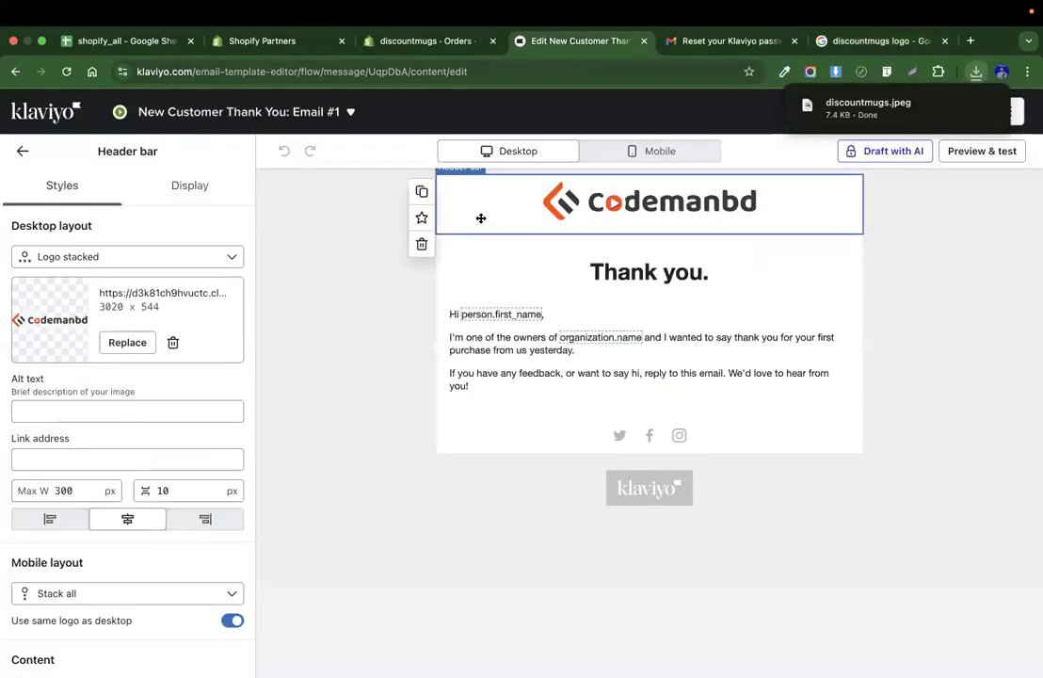
click(125, 343)
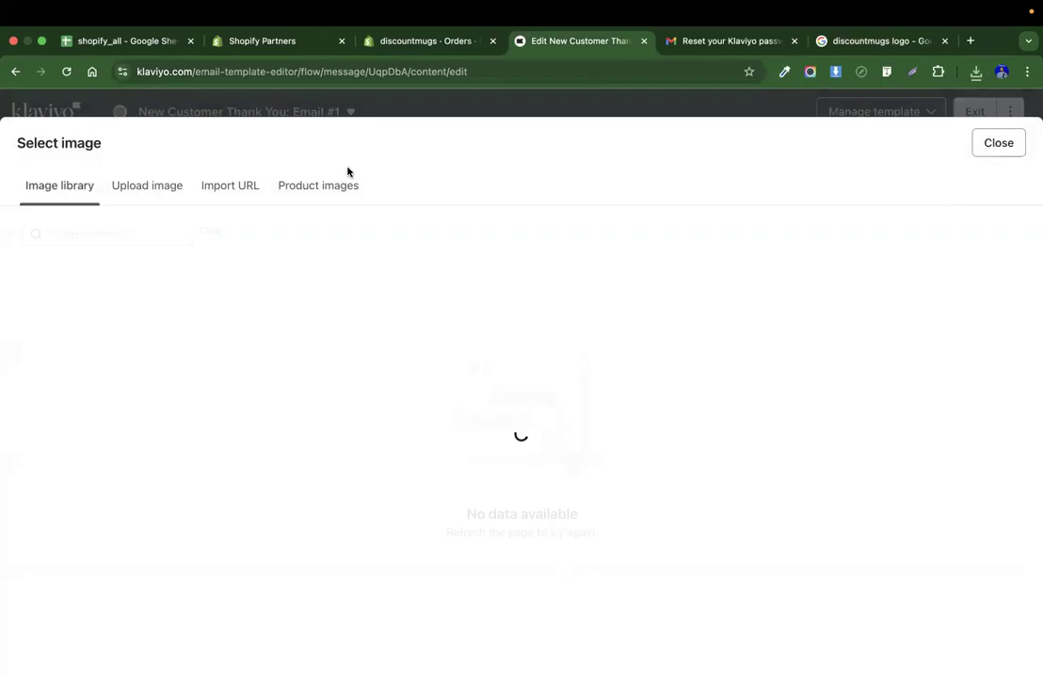
click(168, 181)
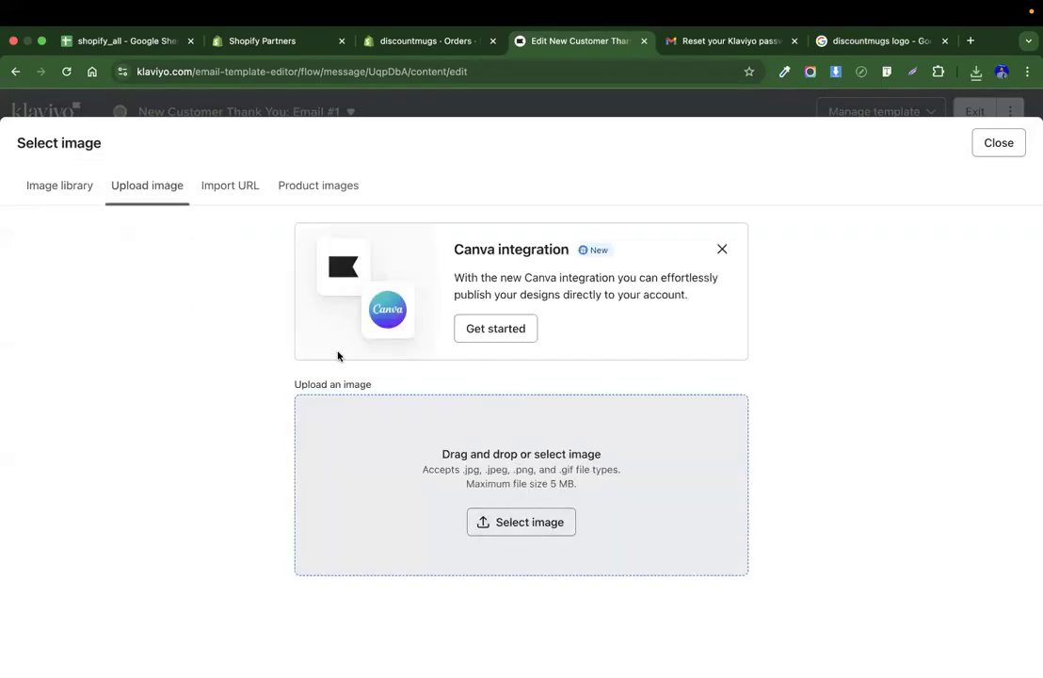
click(338, 356)
click(405, 257)
key(d)
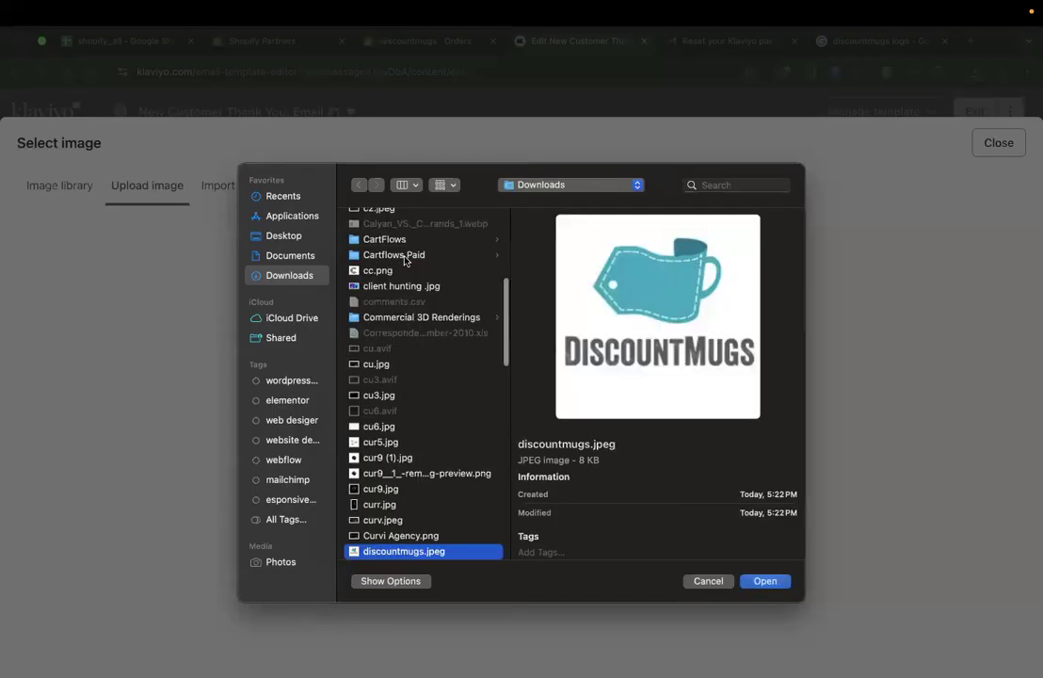
key(Return)
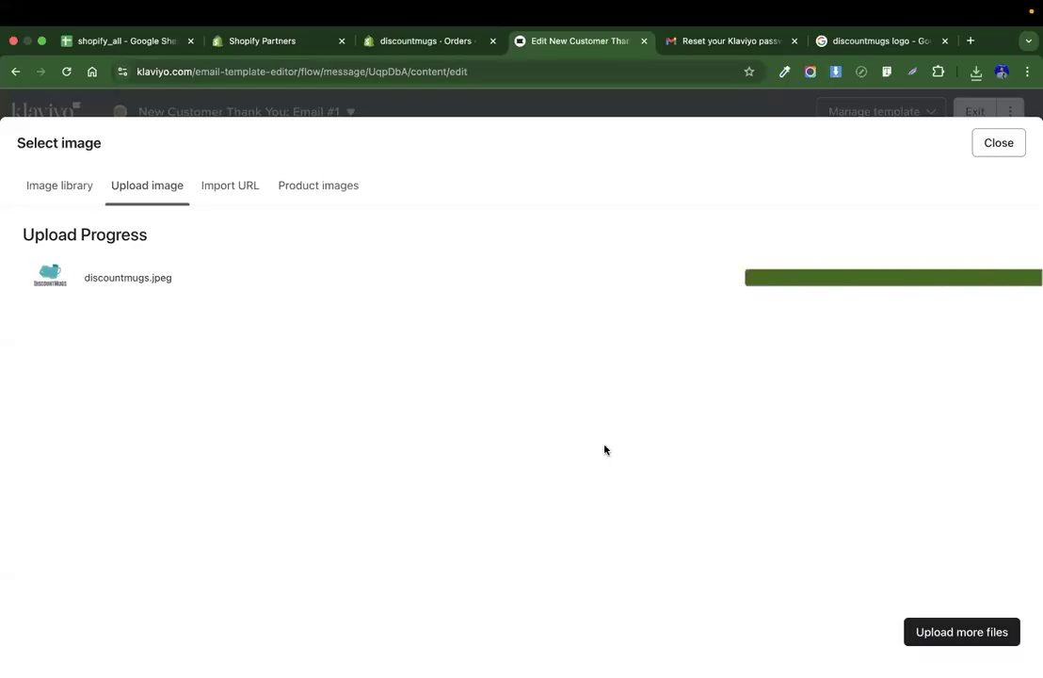
Change the email's heading text to "Thank you for your purchase.".
scroll(898, 318, down, 1)
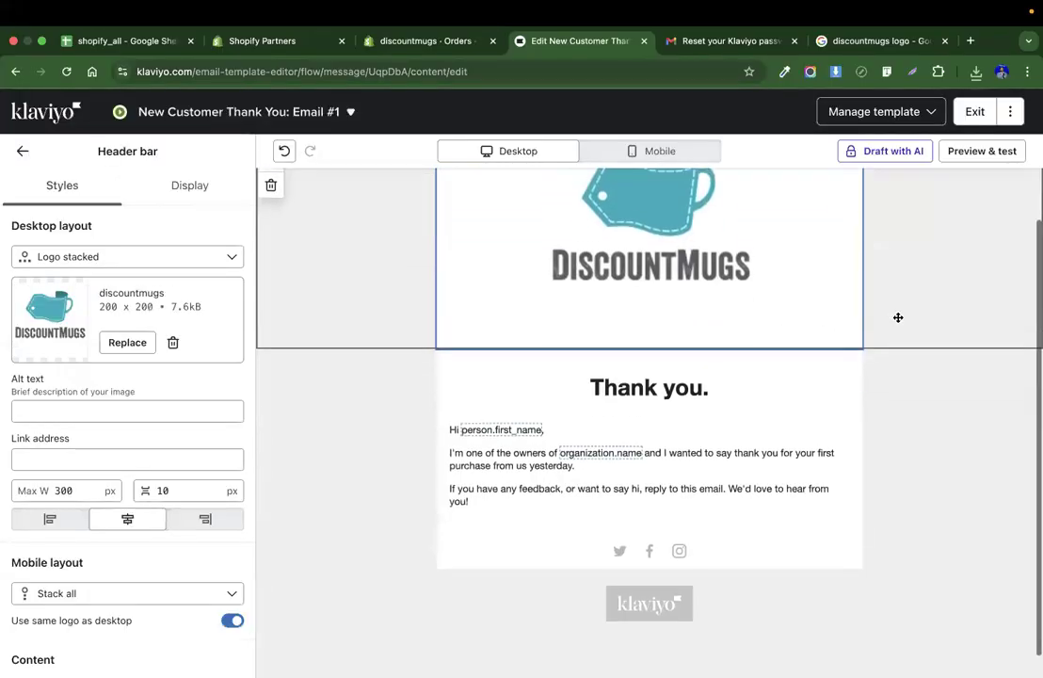
scroll(898, 317, down, 1)
click(661, 365)
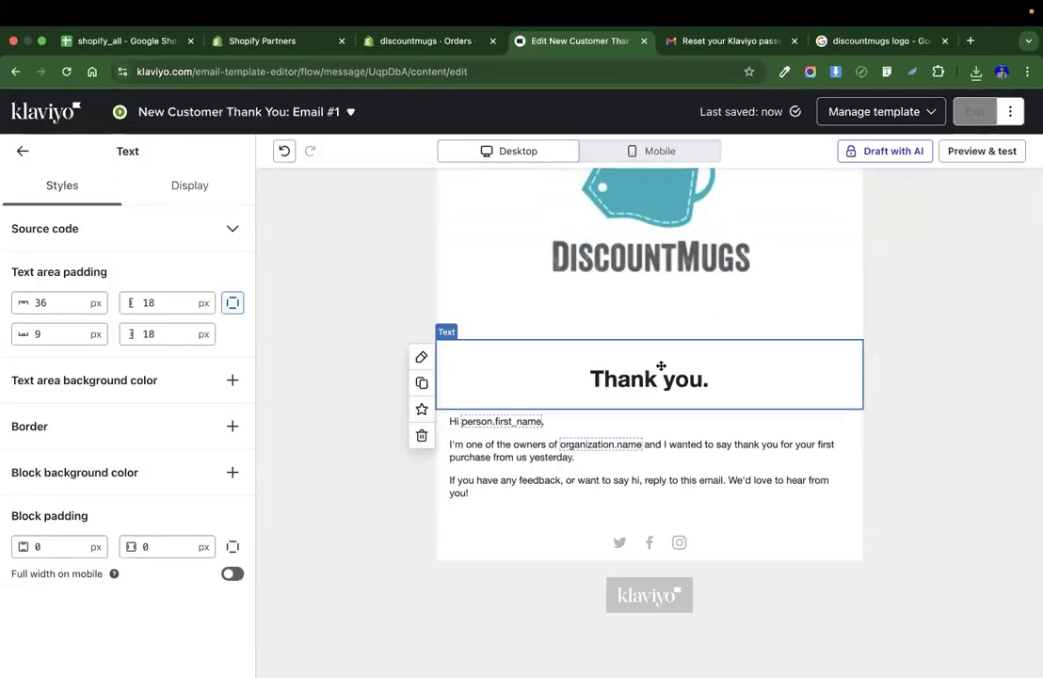
click(713, 378)
triple_click(616, 390)
key(Right)
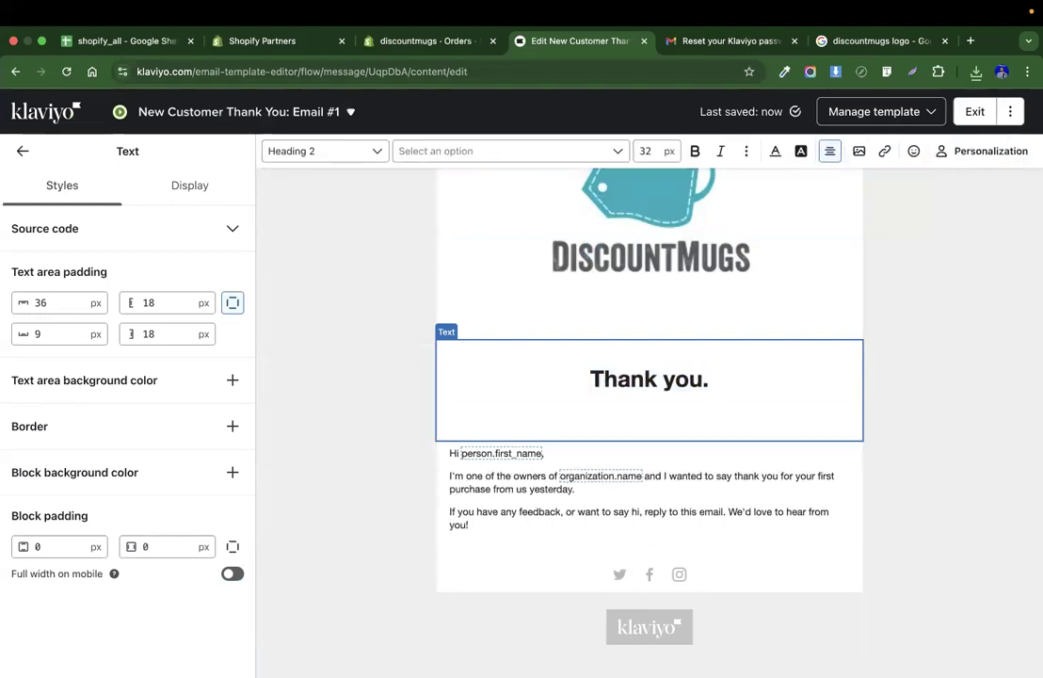
key(Left)
text(for your)
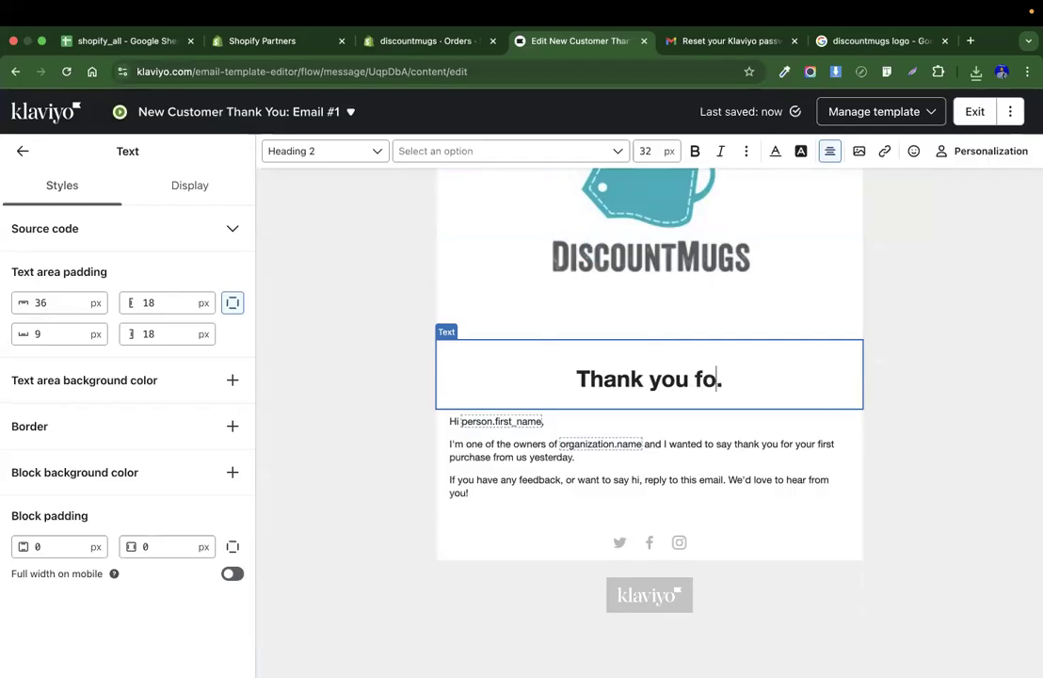
text( purchas)
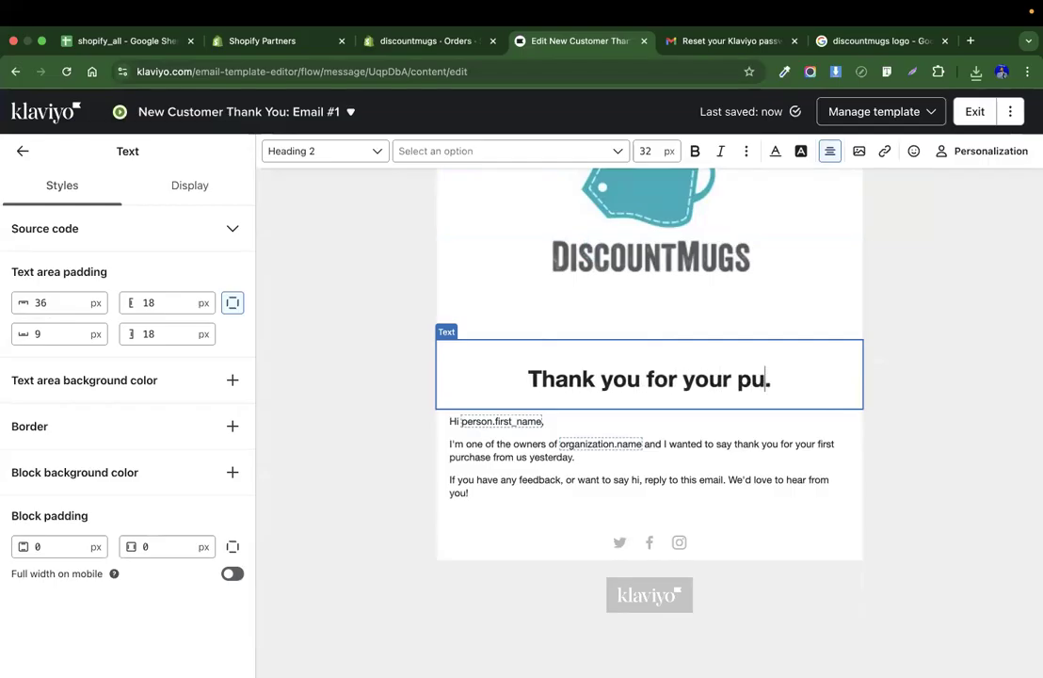
text(e)
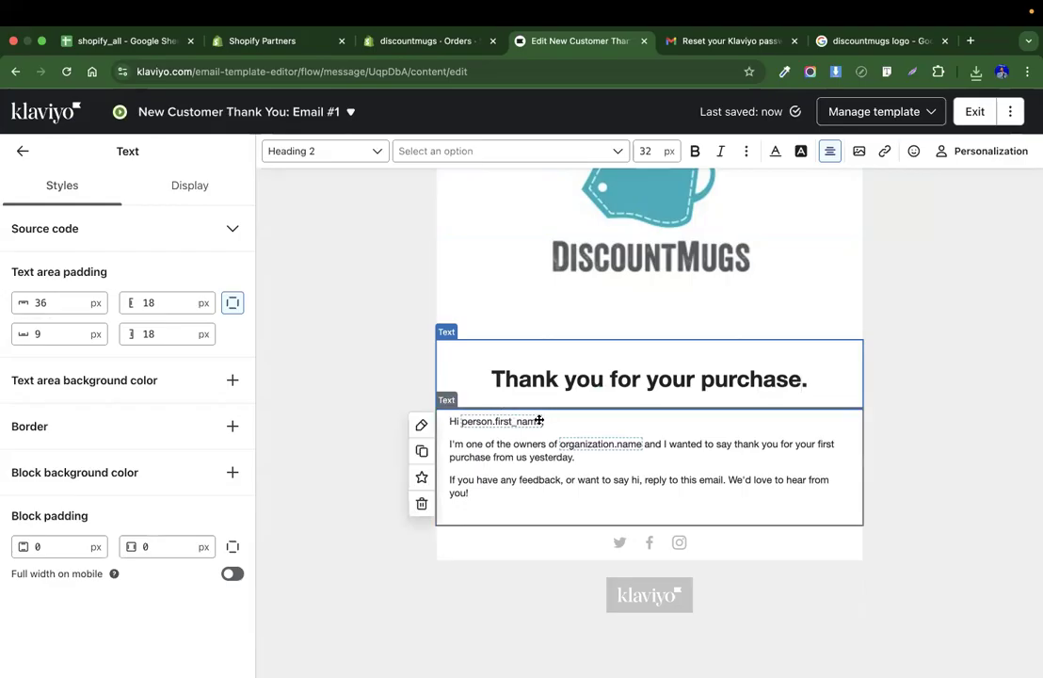
Exit the email template editor.
scroll(885, 396, down, 1)
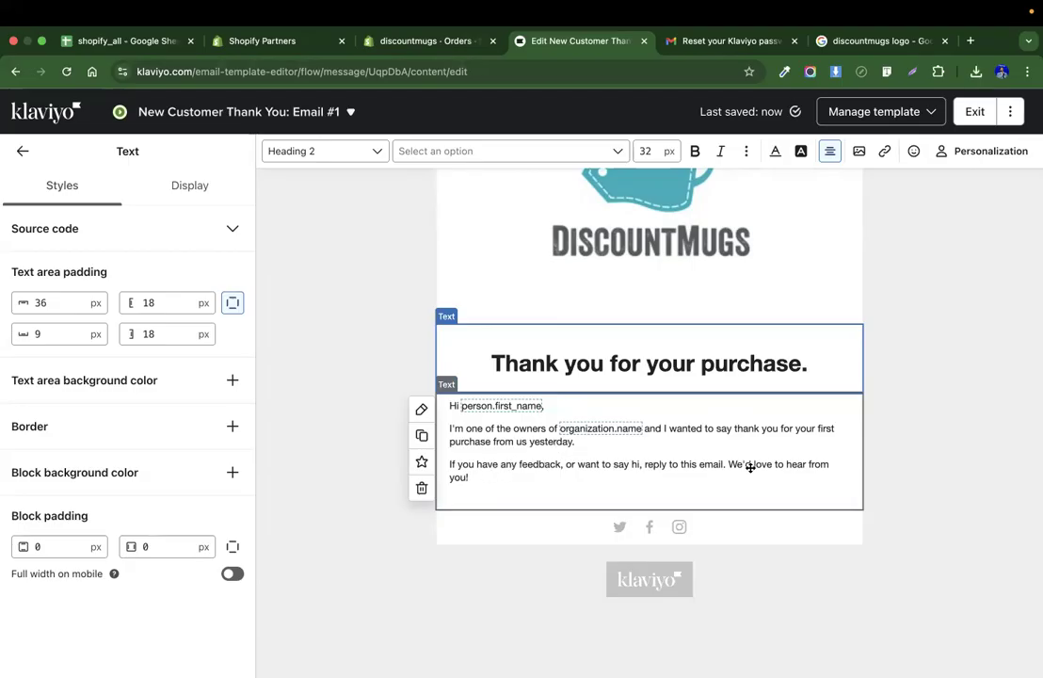
scroll(918, 429, up, 2)
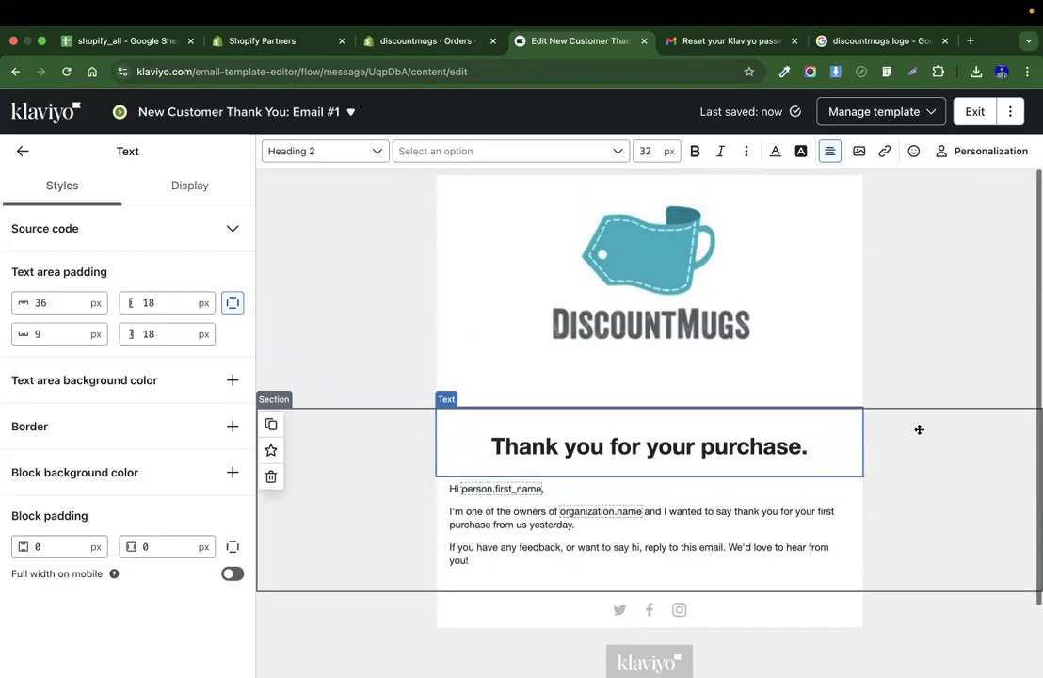
scroll(918, 429, down, 2)
scroll(918, 430, up, 2)
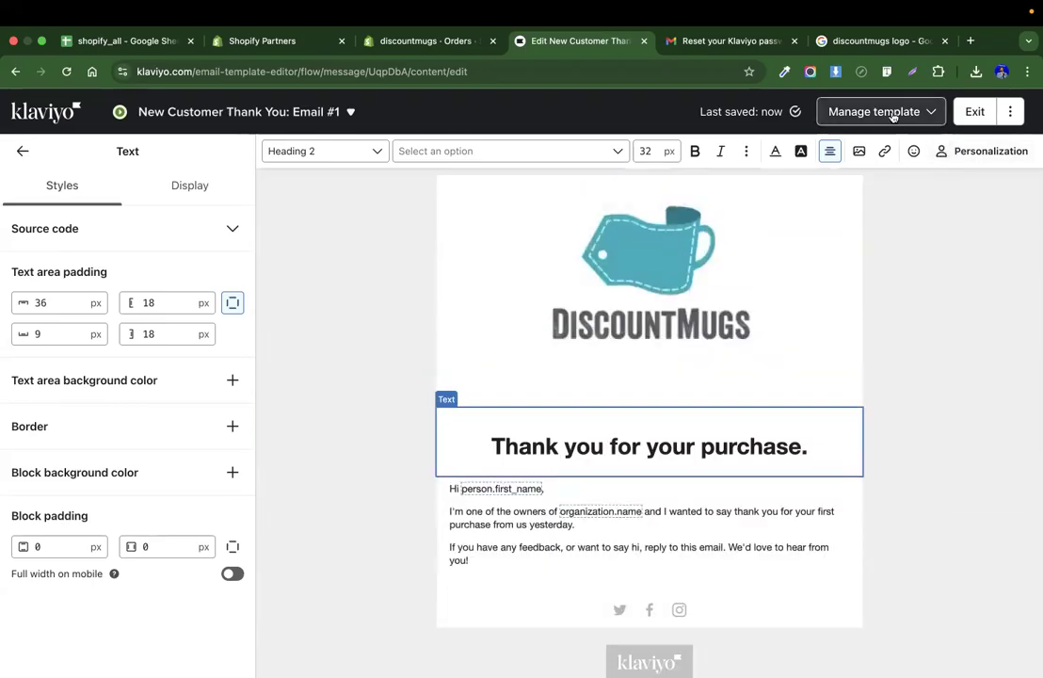
click(977, 119)
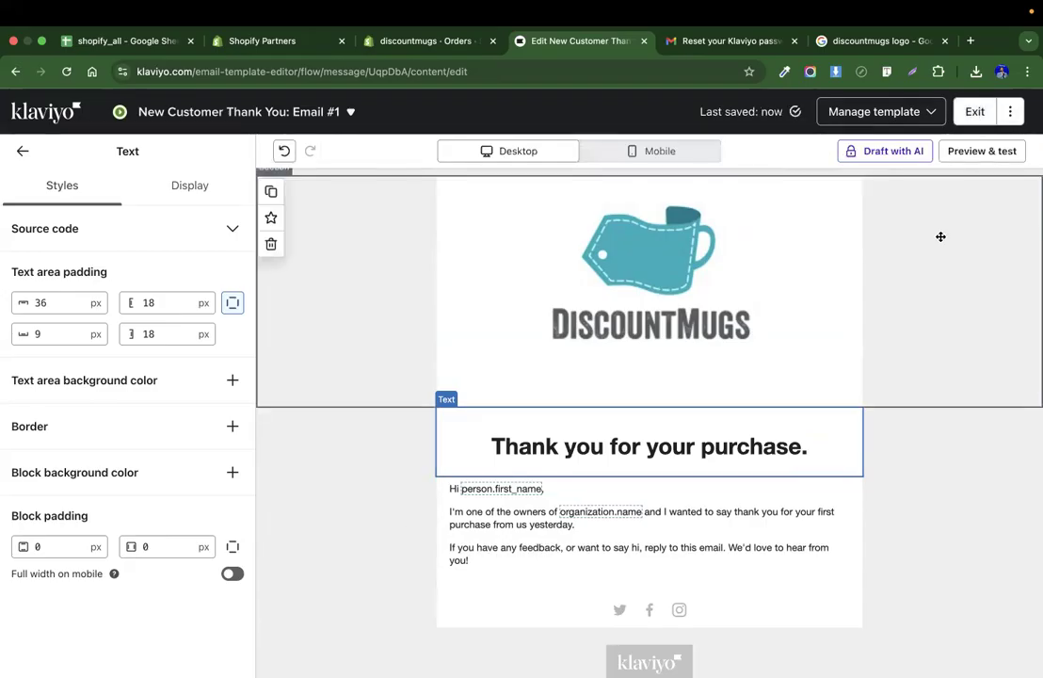
click(973, 112)
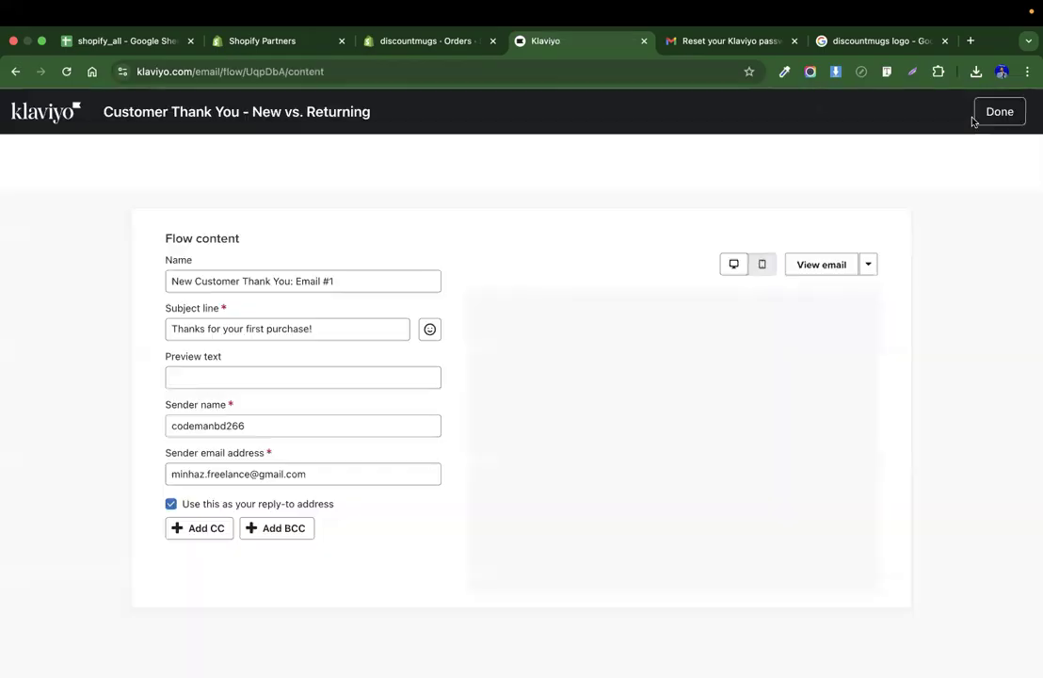
Review the updated email preview in the flow content page, then finish it and return to the flow.
scroll(335, 477, down, 3)
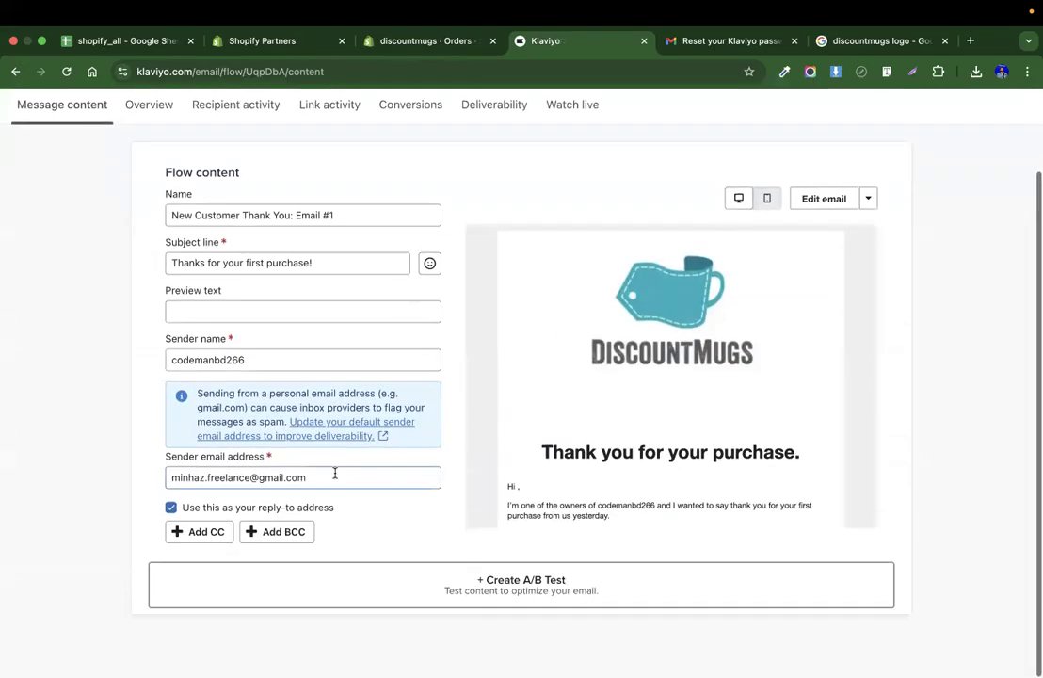
scroll(542, 454, up, 2)
scroll(562, 450, down, 3)
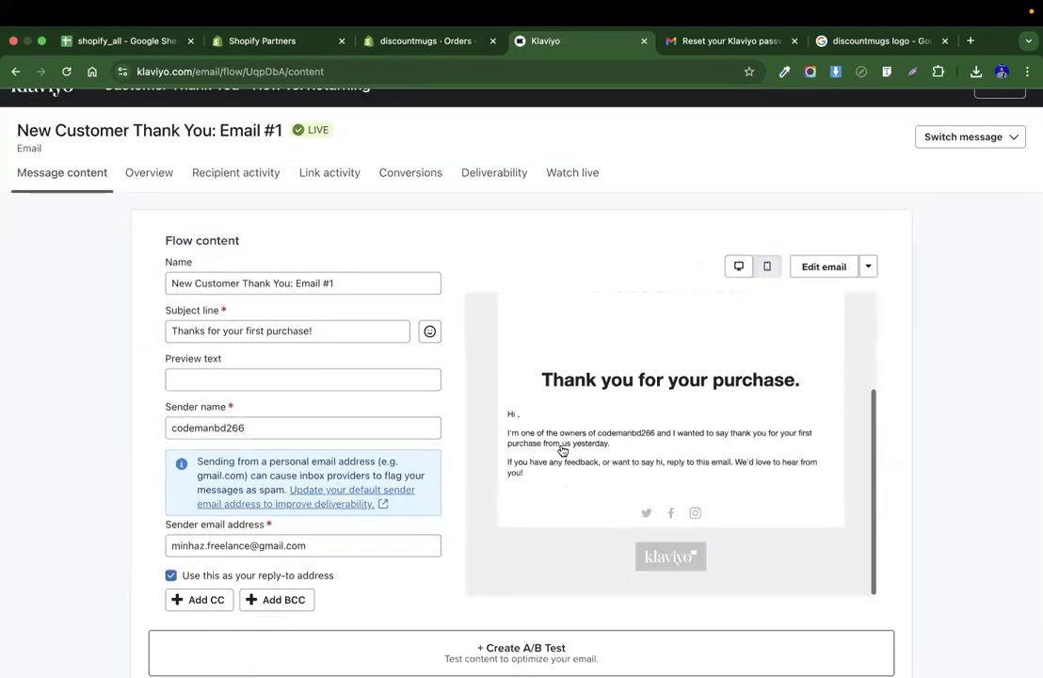
scroll(561, 450, up, 3)
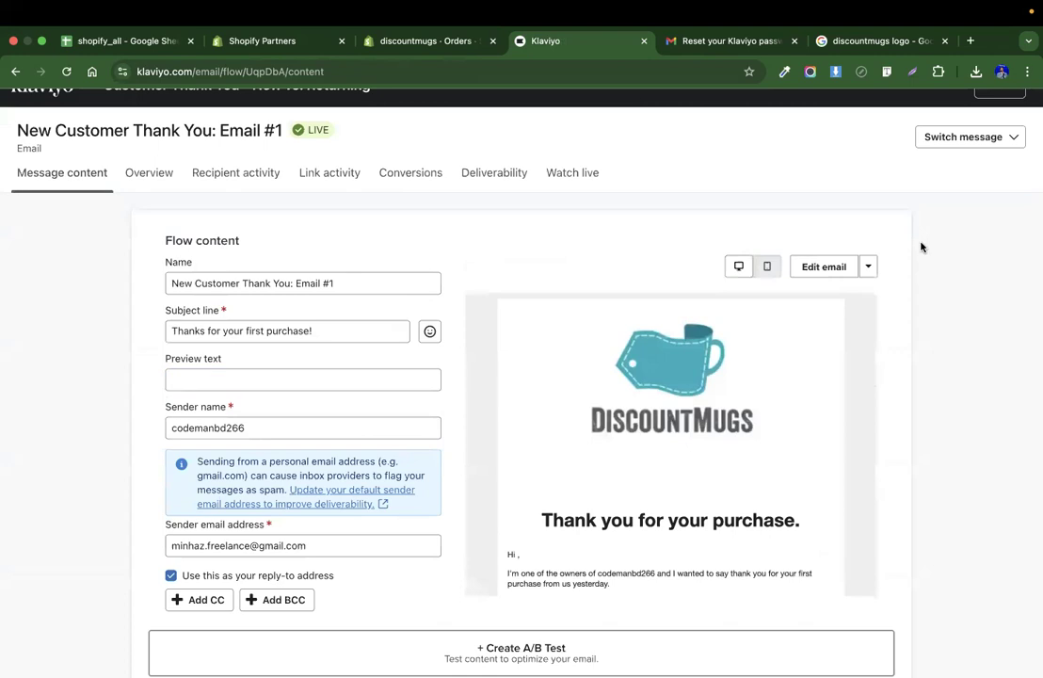
scroll(956, 246, up, 1)
click(999, 113)
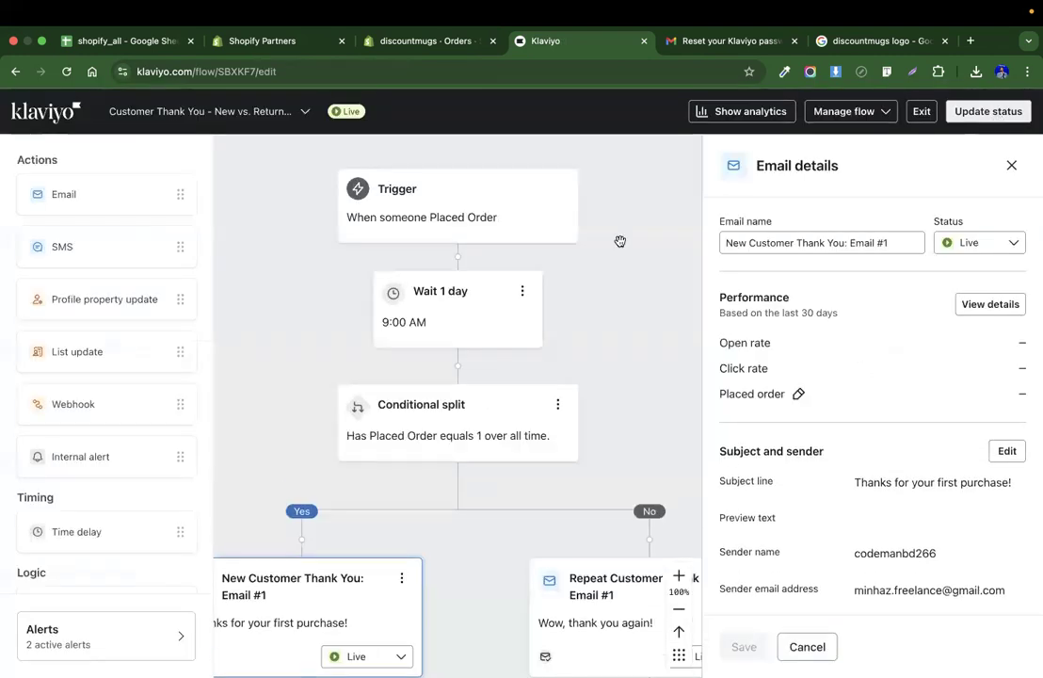
Change the flow's wait step to a 2 hours delay, save it and close the details panel.
click(454, 301)
click(862, 267)
text(00)
key(BackSpace)
key(BackSpace)
click(939, 272)
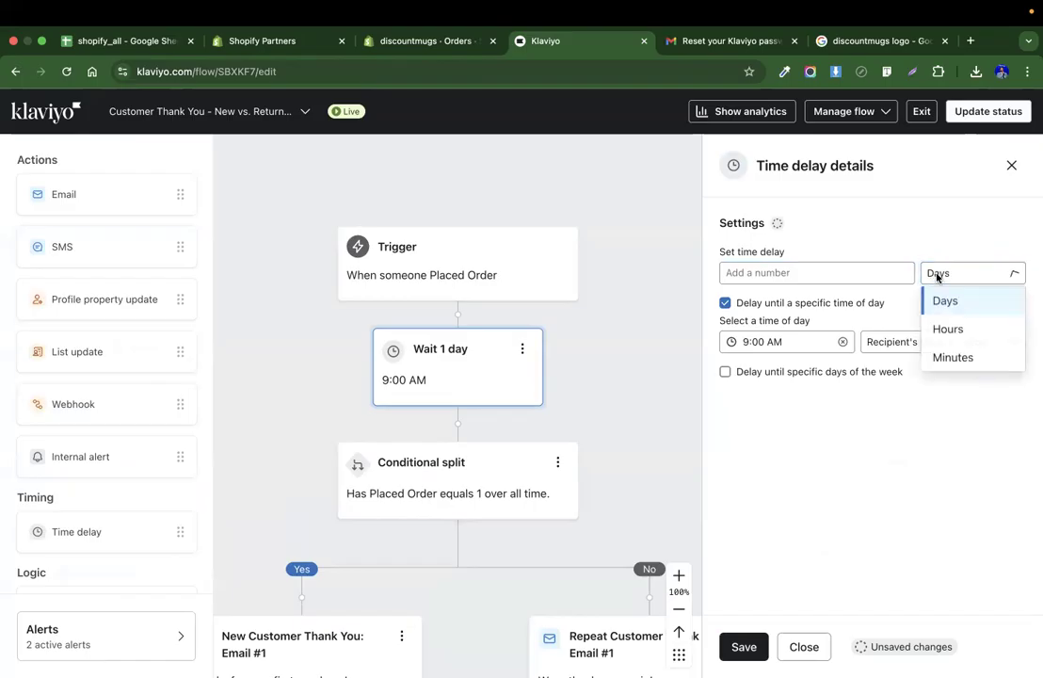
click(969, 329)
text(2)
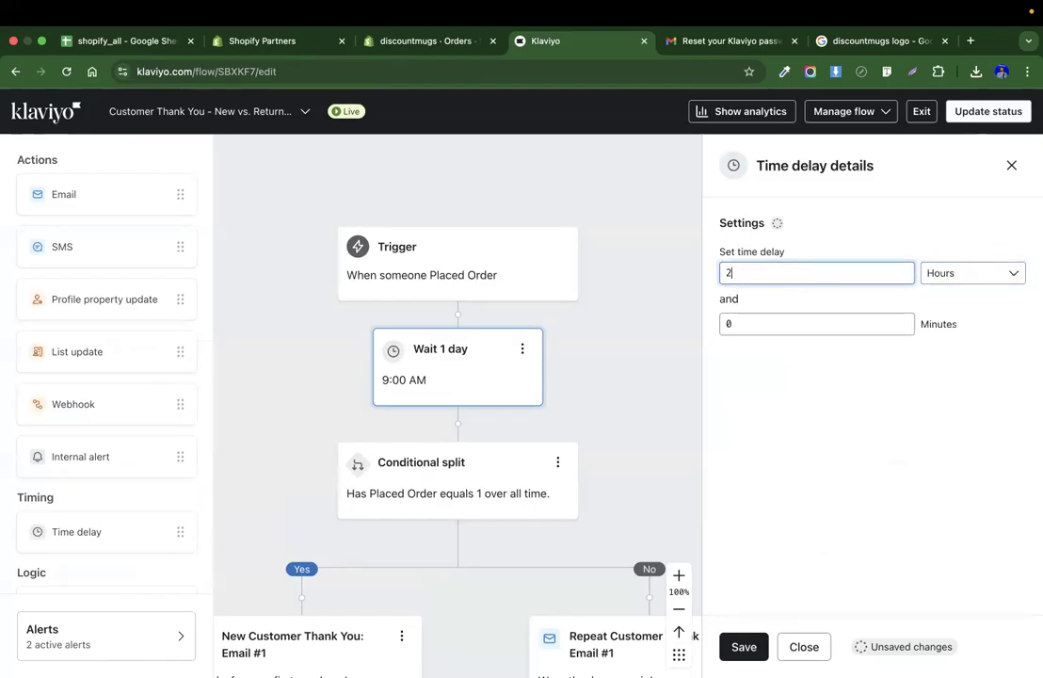
click(744, 647)
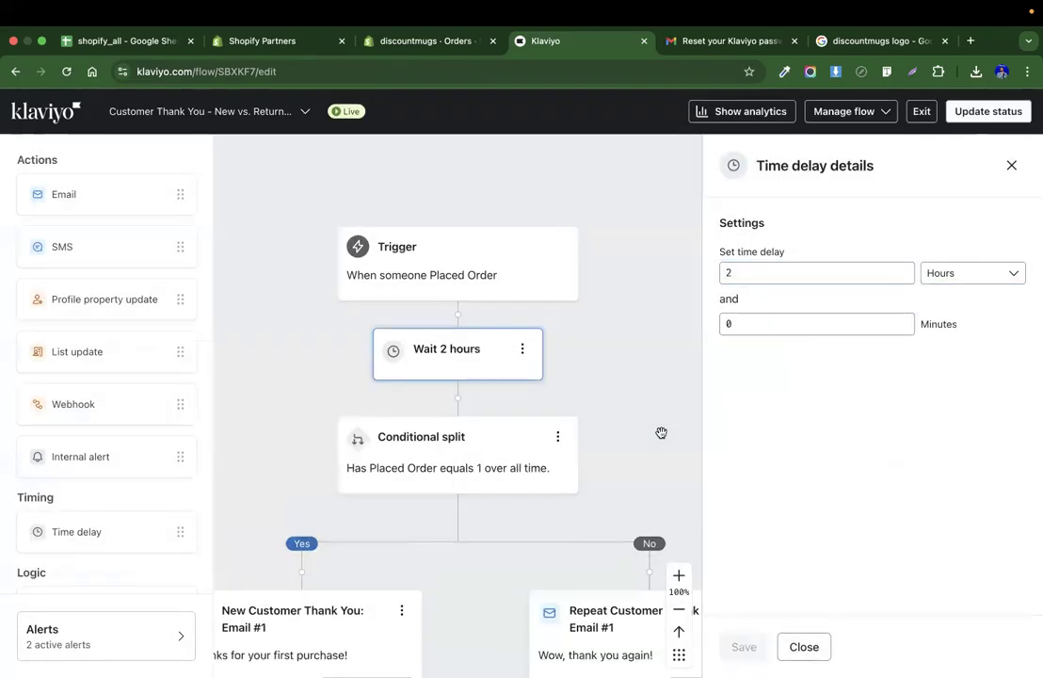
click(1011, 166)
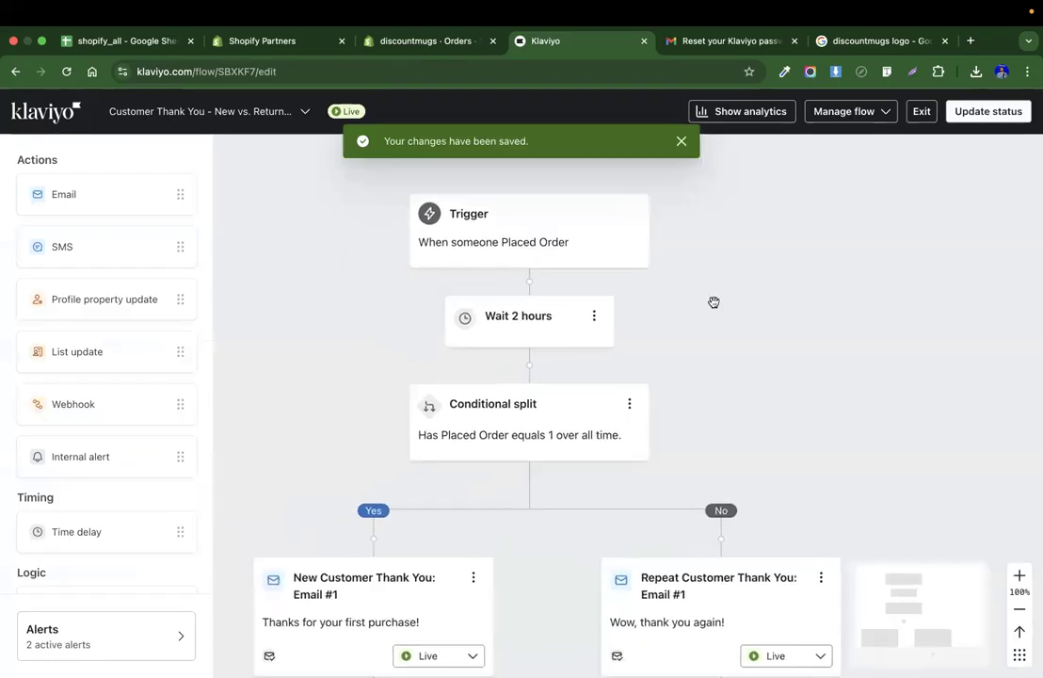
Update the whole flow's status to Live and save.
scroll(713, 302, down, 5)
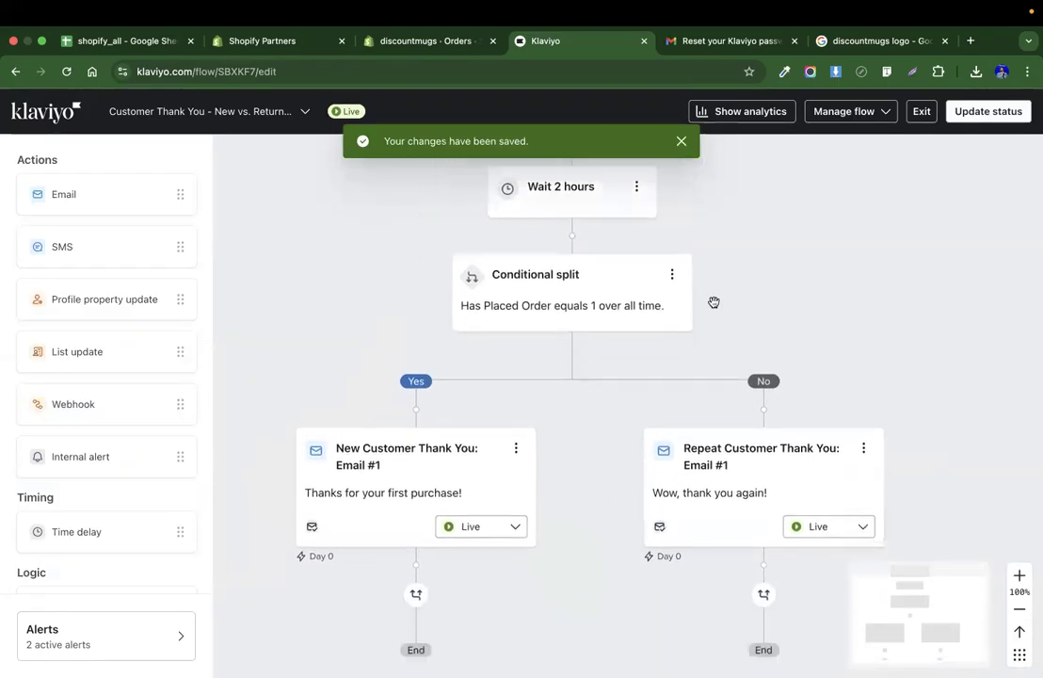
scroll(713, 302, up, 4)
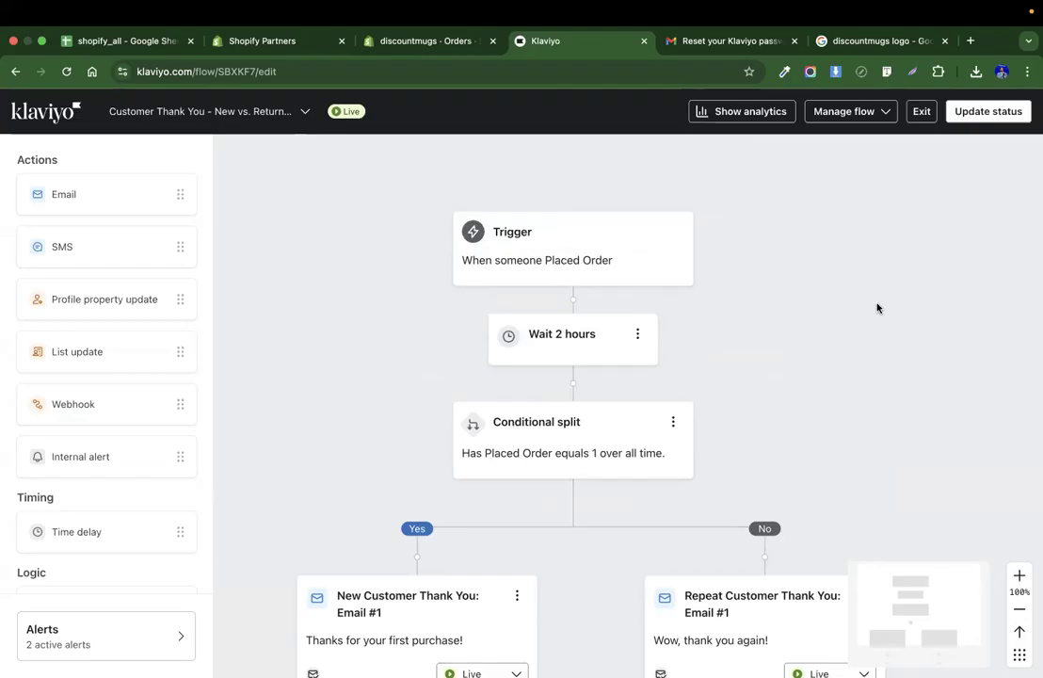
click(970, 111)
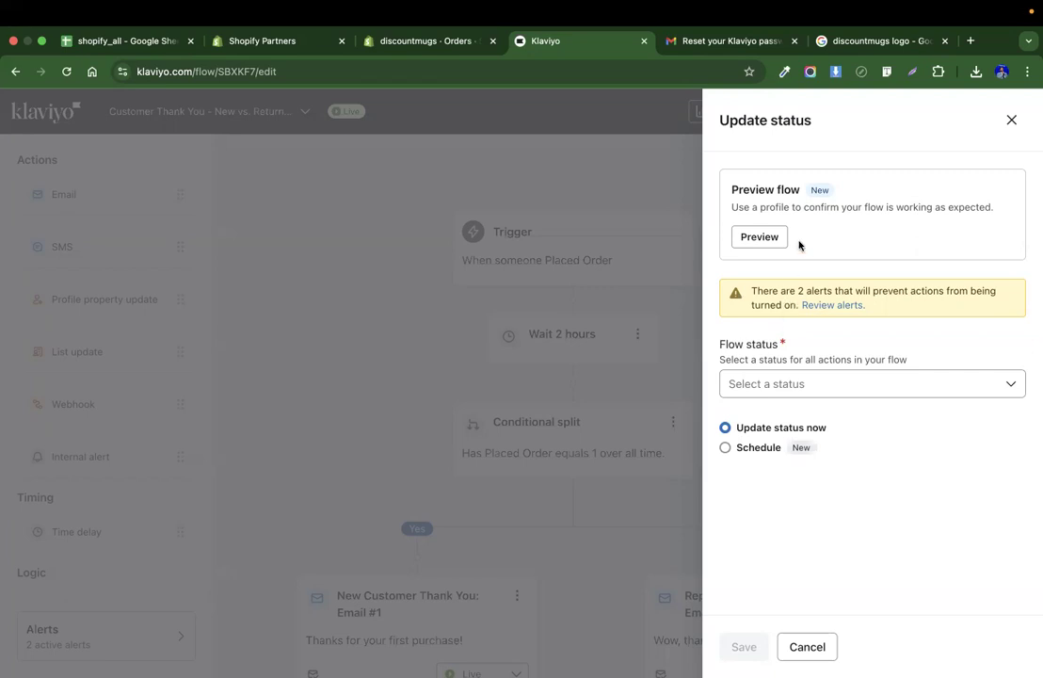
click(809, 389)
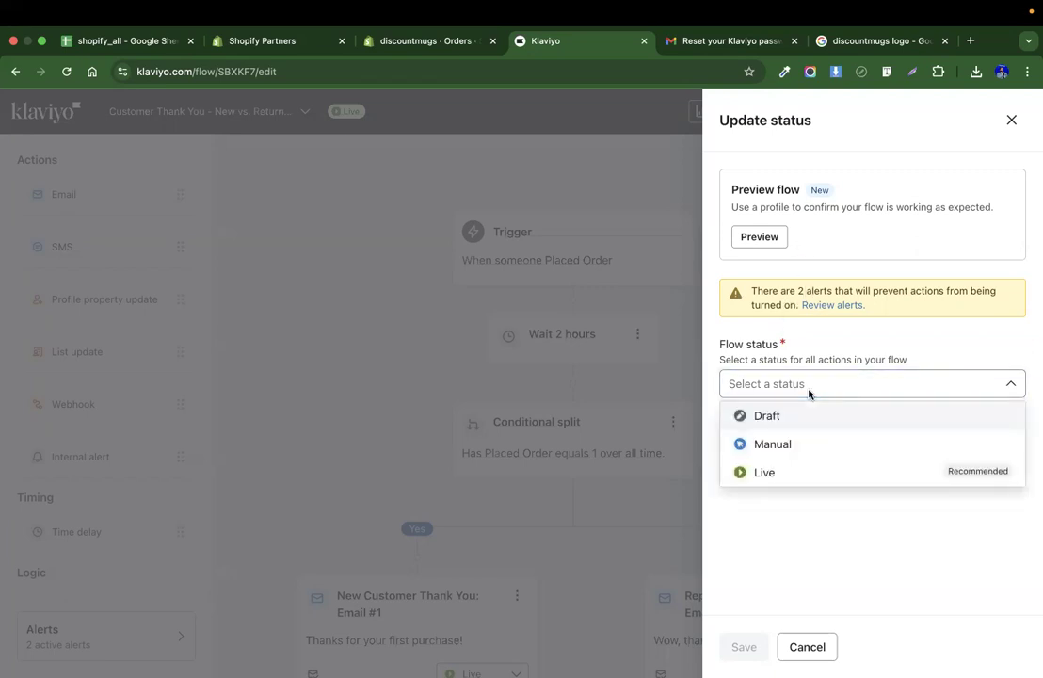
click(782, 474)
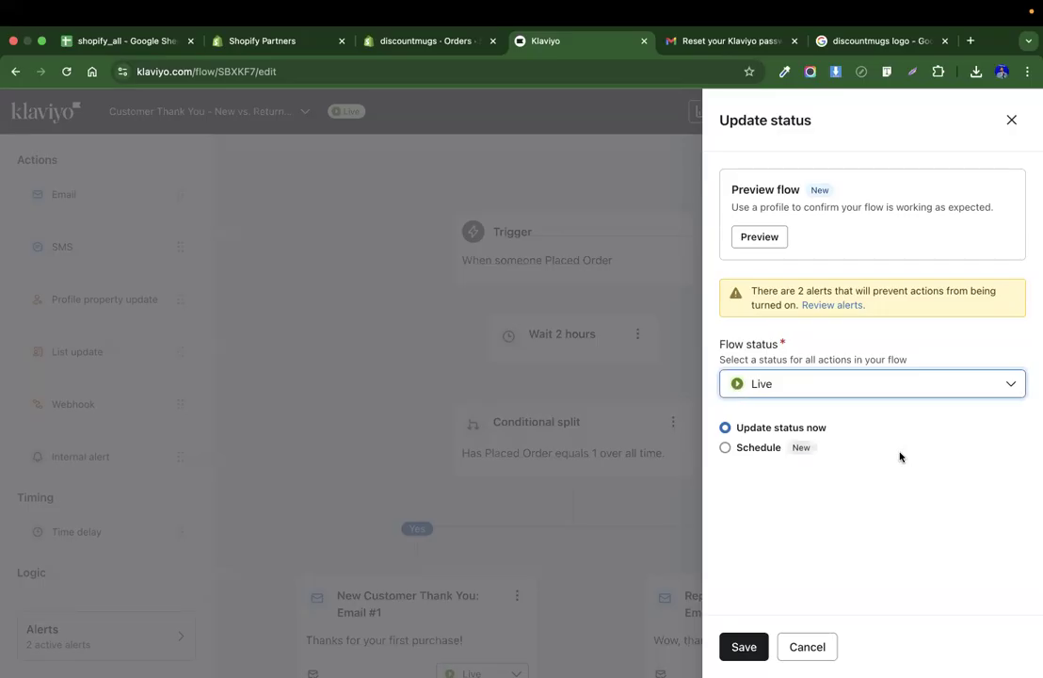
click(747, 644)
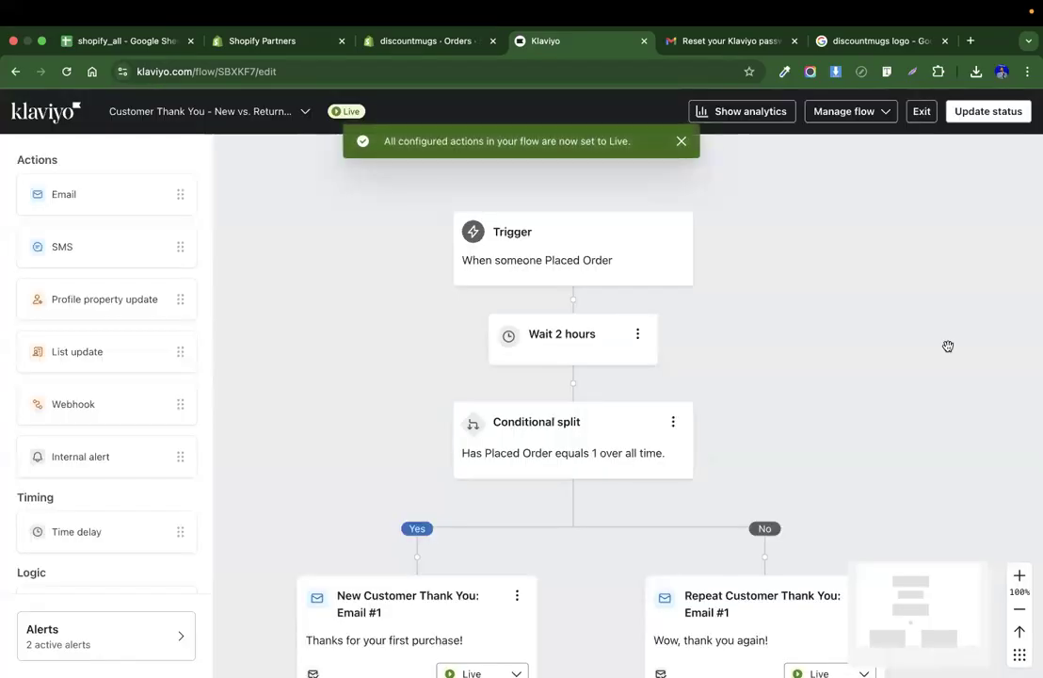
Exit the flow editor to the Flows list.
scroll(946, 347, down, 3)
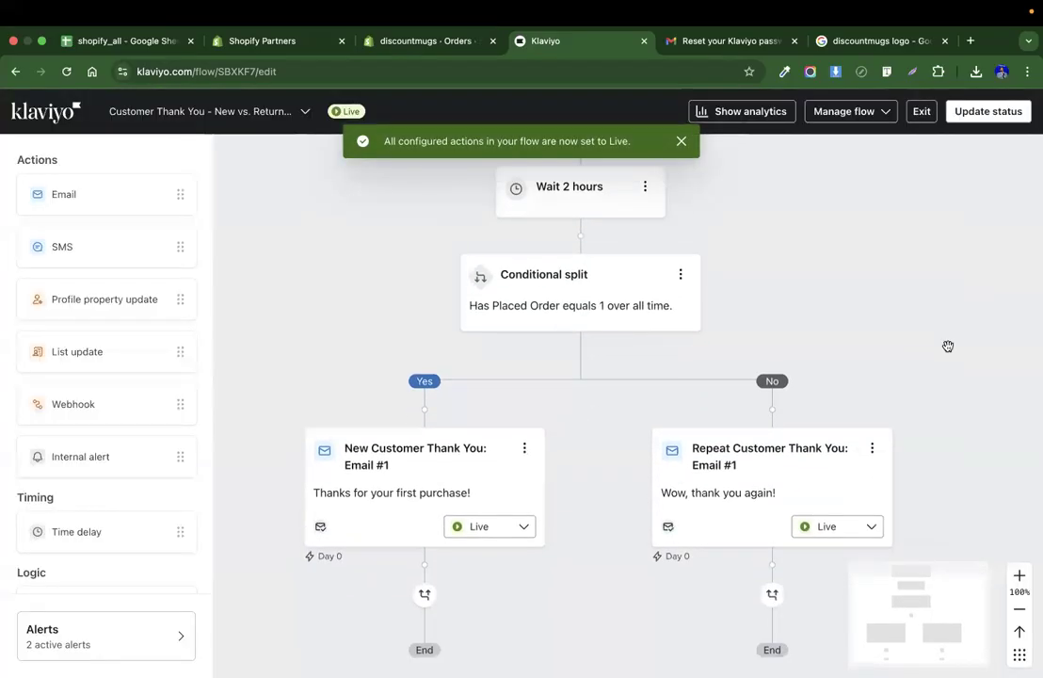
click(926, 115)
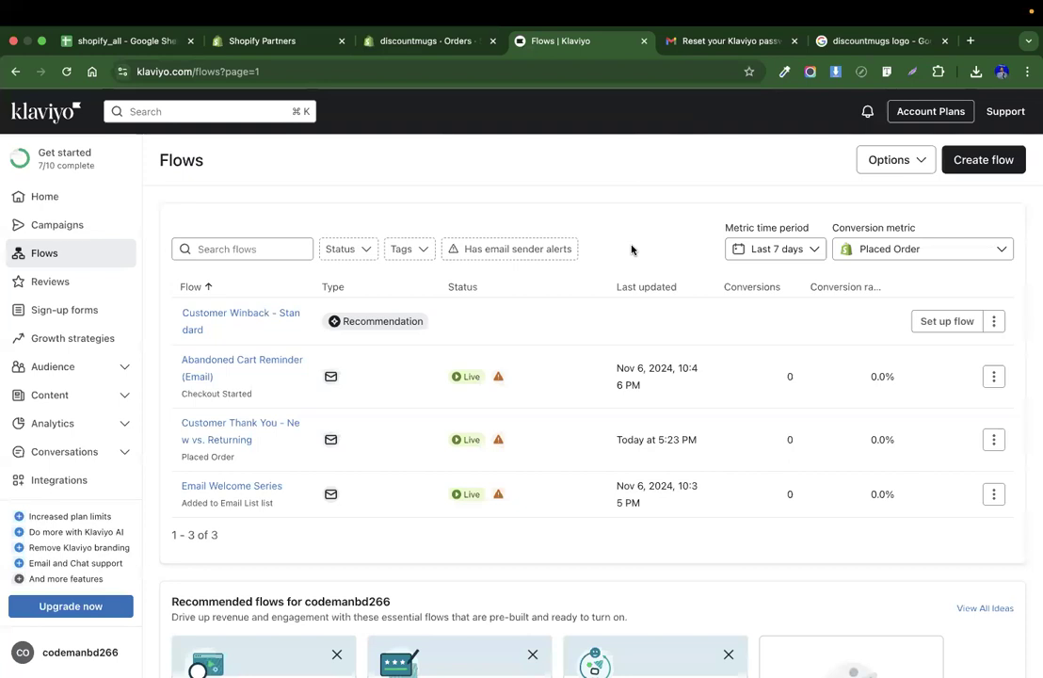
key(XF86AudioRaiseVolume)
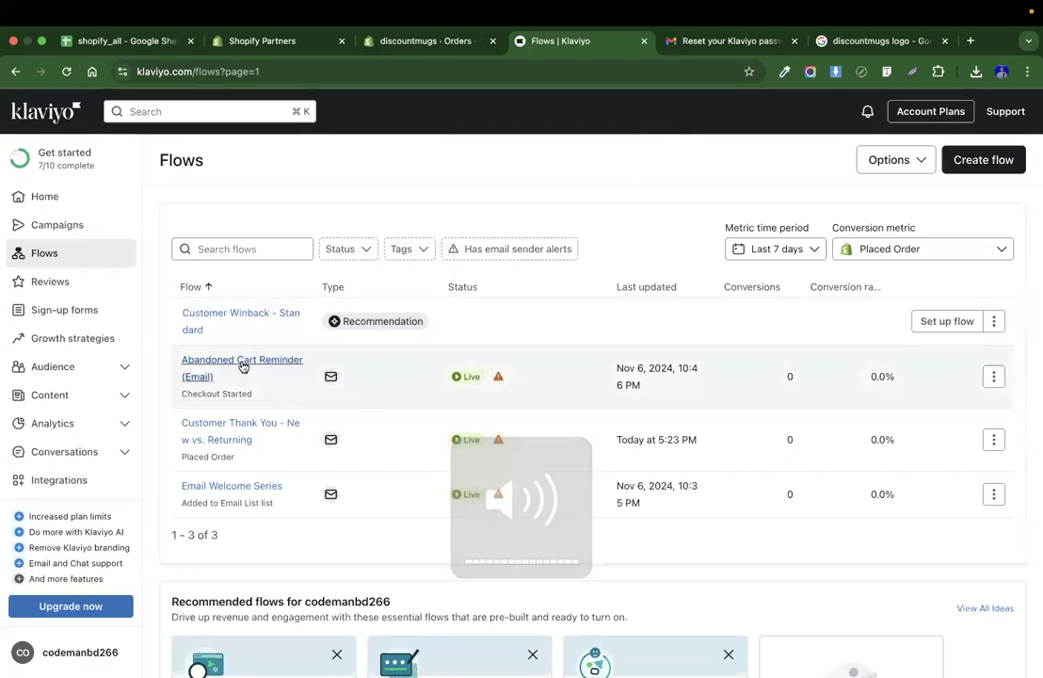
Switch to the Google tab and open codemanbd.com.
click(907, 45)
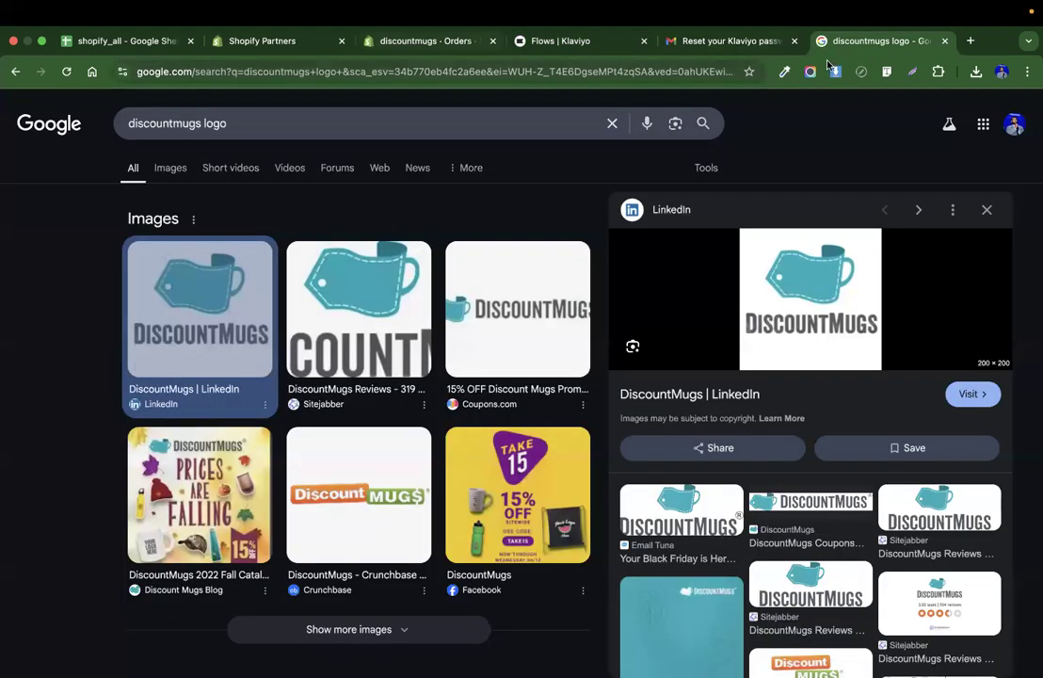
click(407, 75)
text(c)
key(Return)
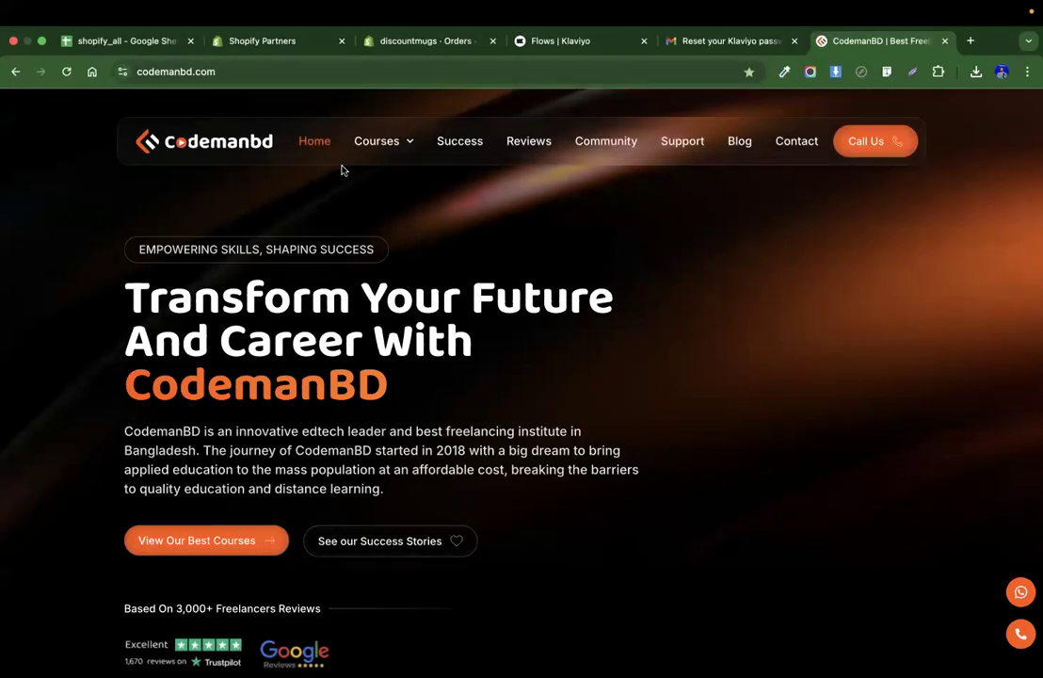
Open the WordPress and eCommerce course page and scroll through its details.
mouse_move(403, 142)
click(409, 188)
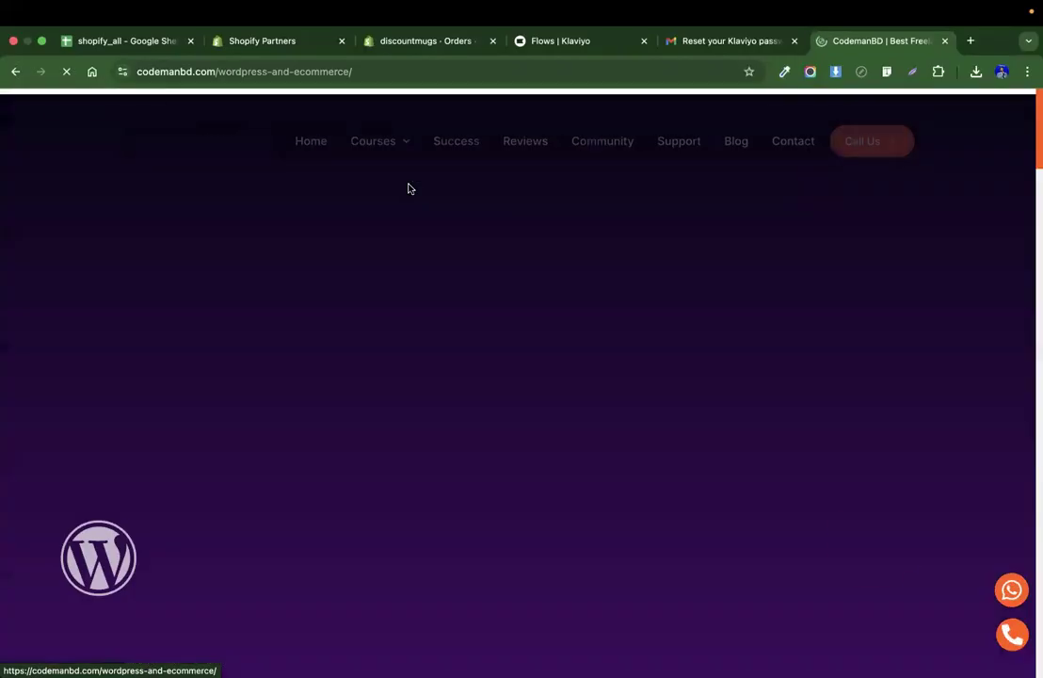
scroll(718, 340, down, 5)
scroll(719, 340, down, 10)
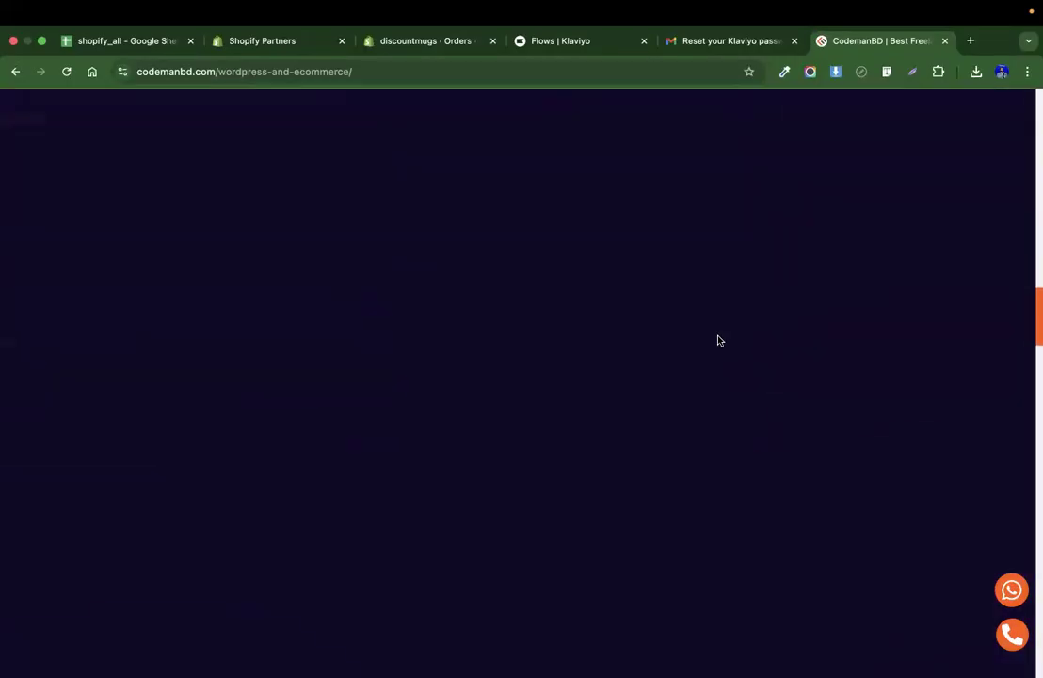
scroll(718, 340, up, 6)
scroll(718, 340, up, 10)
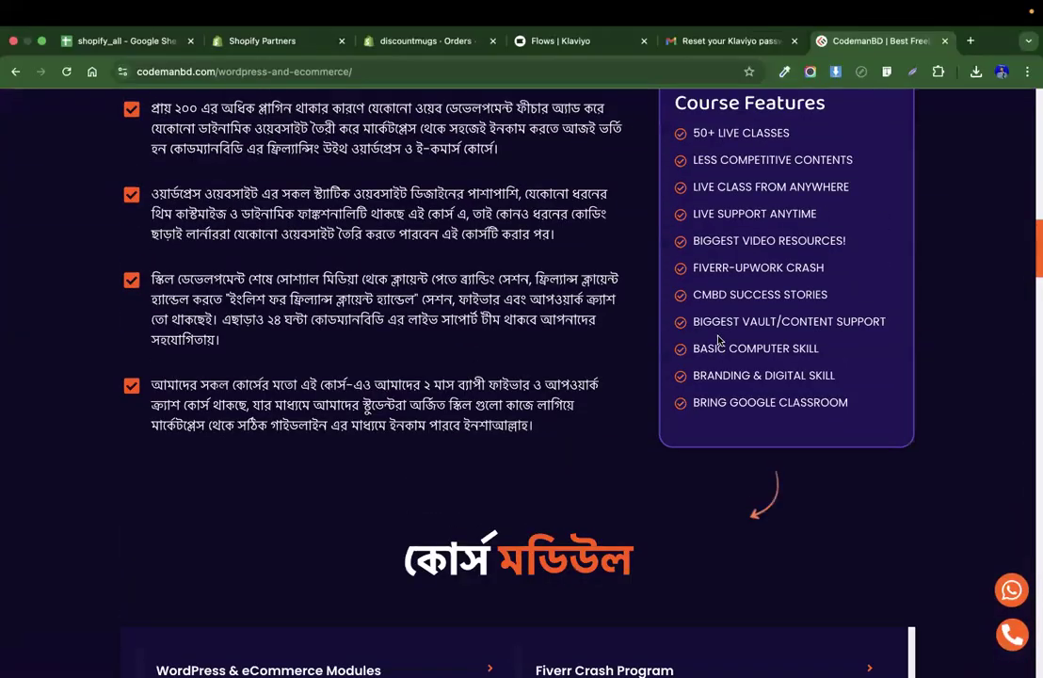
scroll(719, 339, down, 1)
Buy the WordPress & eCommerce course and fill the checkout's Gmail address from a saved suggestion.
click(819, 446)
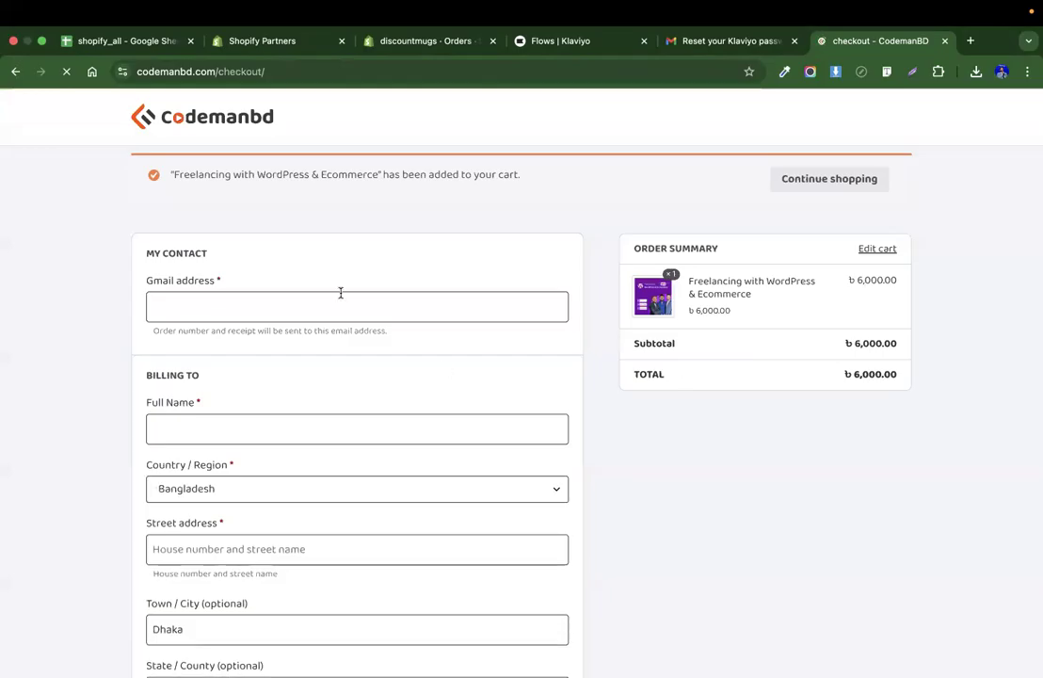
click(341, 294)
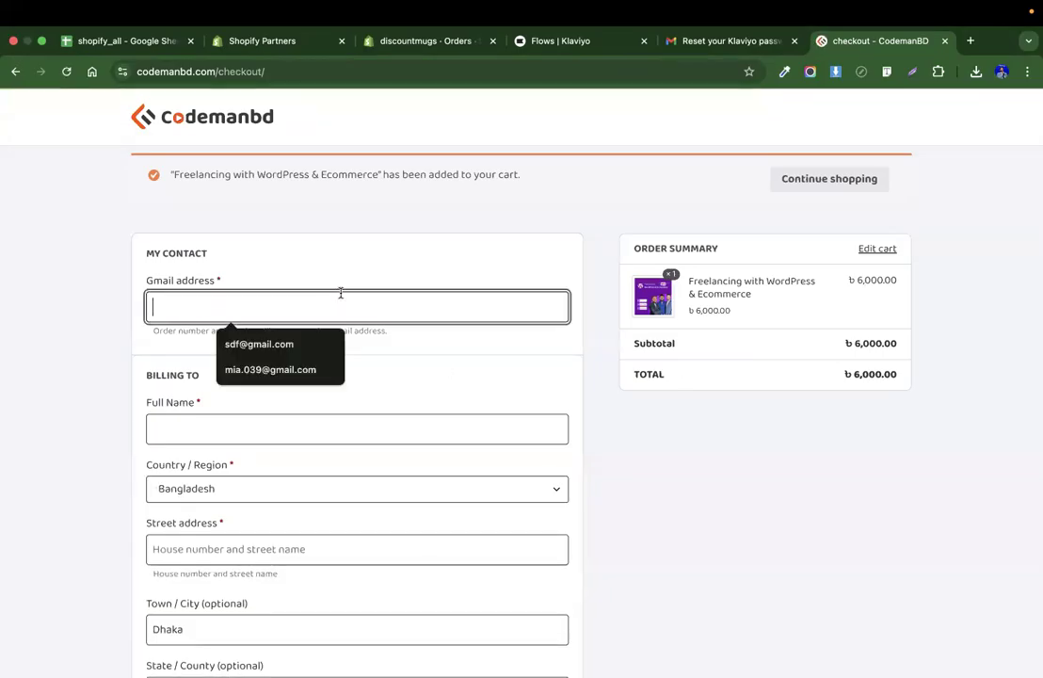
click(311, 368)
Enter the customer's full name in the billing details.
click(254, 429)
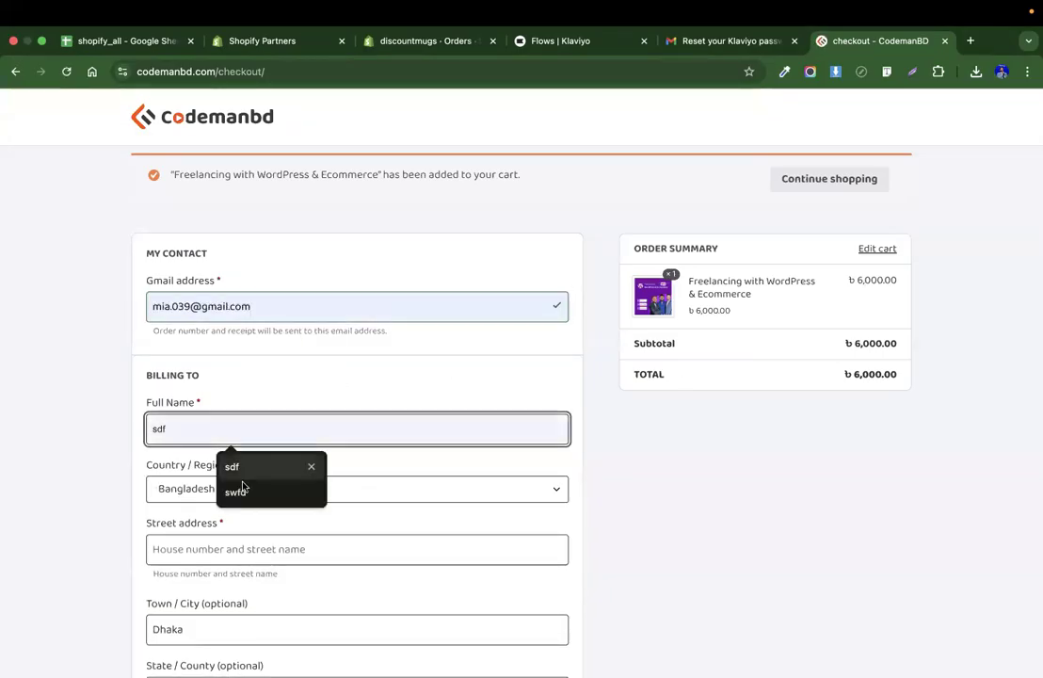
click(234, 491)
double_click(223, 432)
text(minhaz)
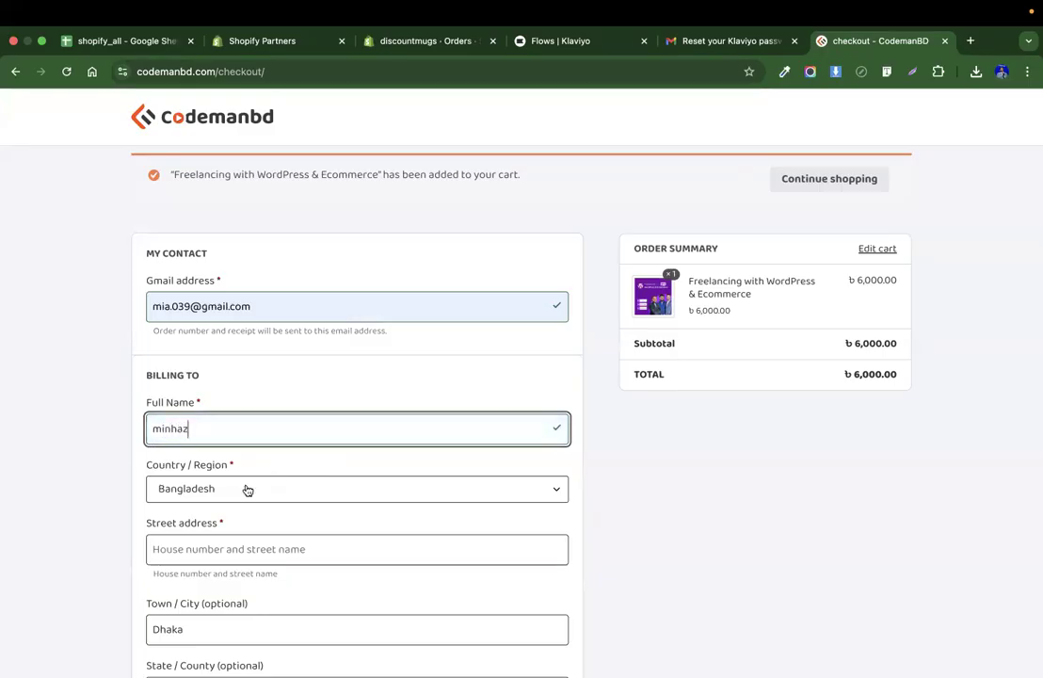
Fill in the street address as eefdsf.
scroll(212, 470, down, 2)
click(210, 471)
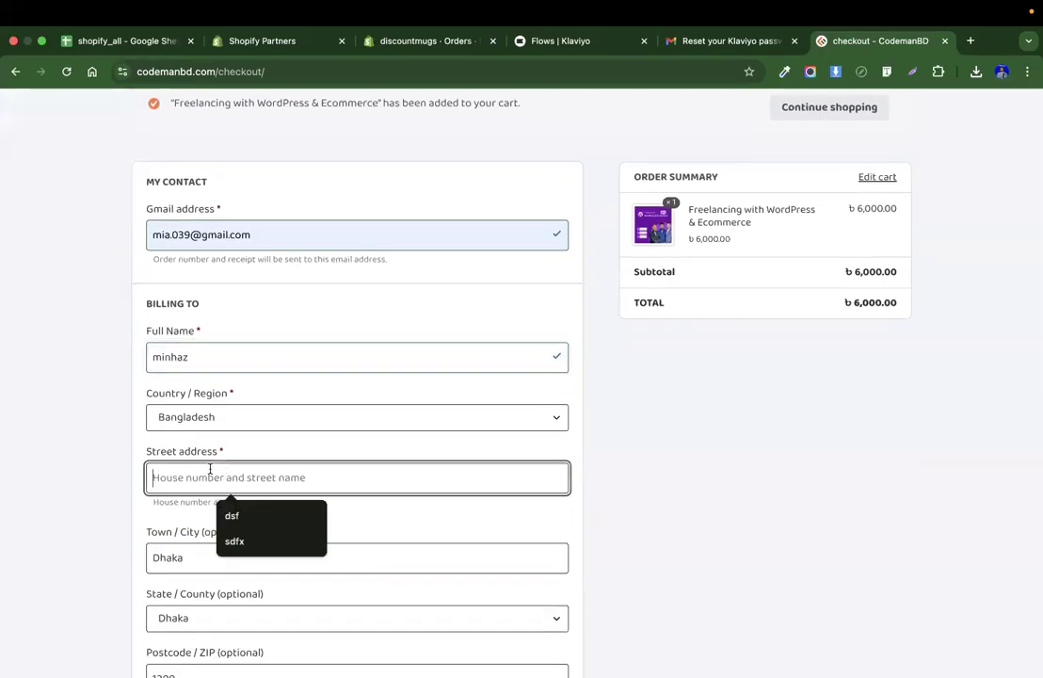
text(eefdsf)
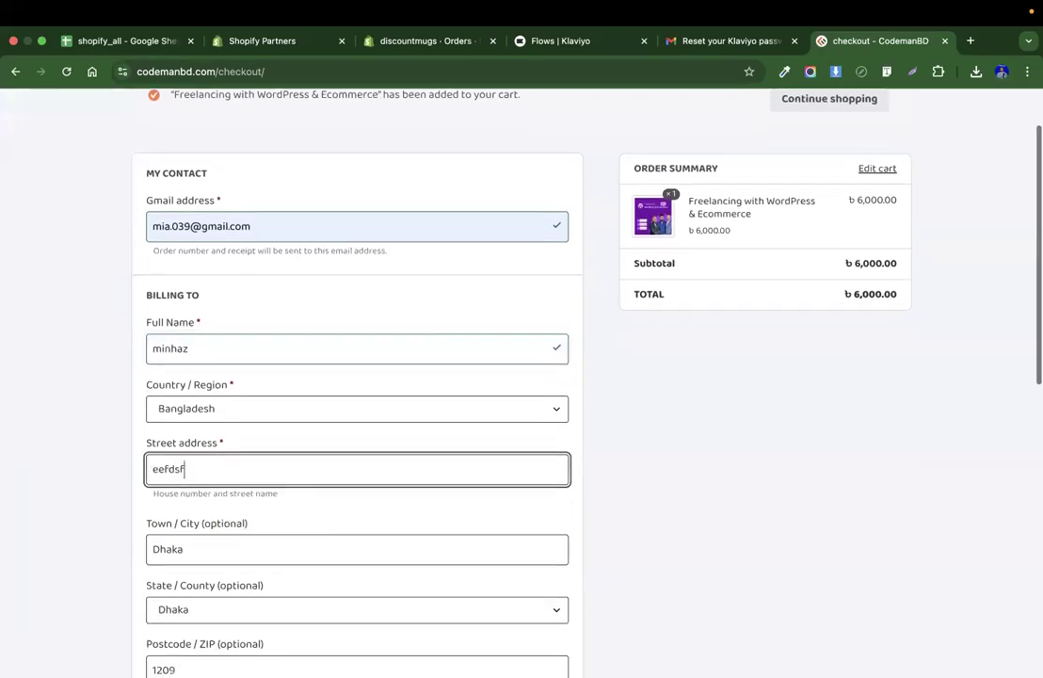
Enter the customer's phone number in the Phone field.
scroll(174, 459, down, 3)
scroll(180, 578, down, 1)
scroll(181, 578, down, 2)
click(172, 515)
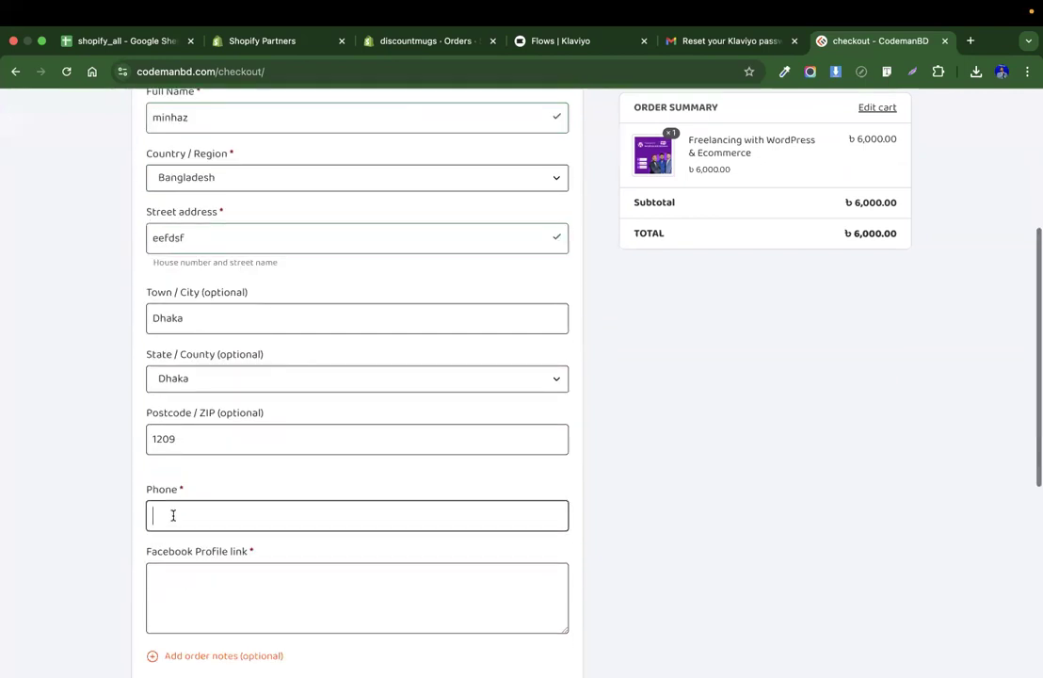
triple_click(195, 524)
Fill in the Facebook Profile link as #.
scroll(221, 493, down, 3)
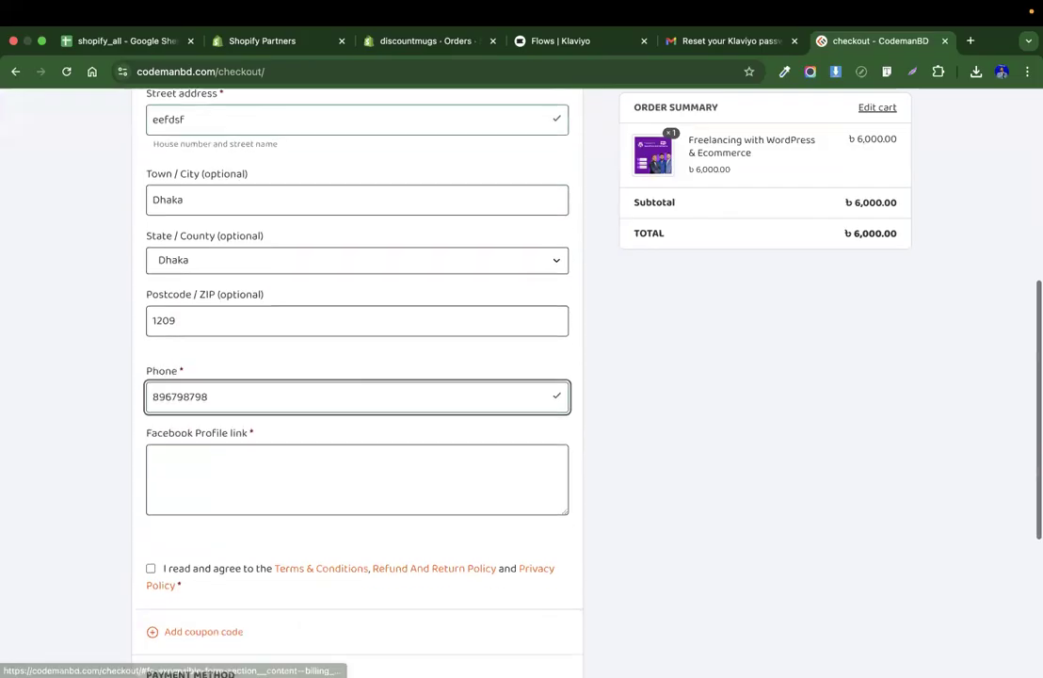
click(215, 477)
text(#)
Agree to the terms and policies and place the order.
scroll(214, 477, down, 3)
scroll(670, 453, down, 4)
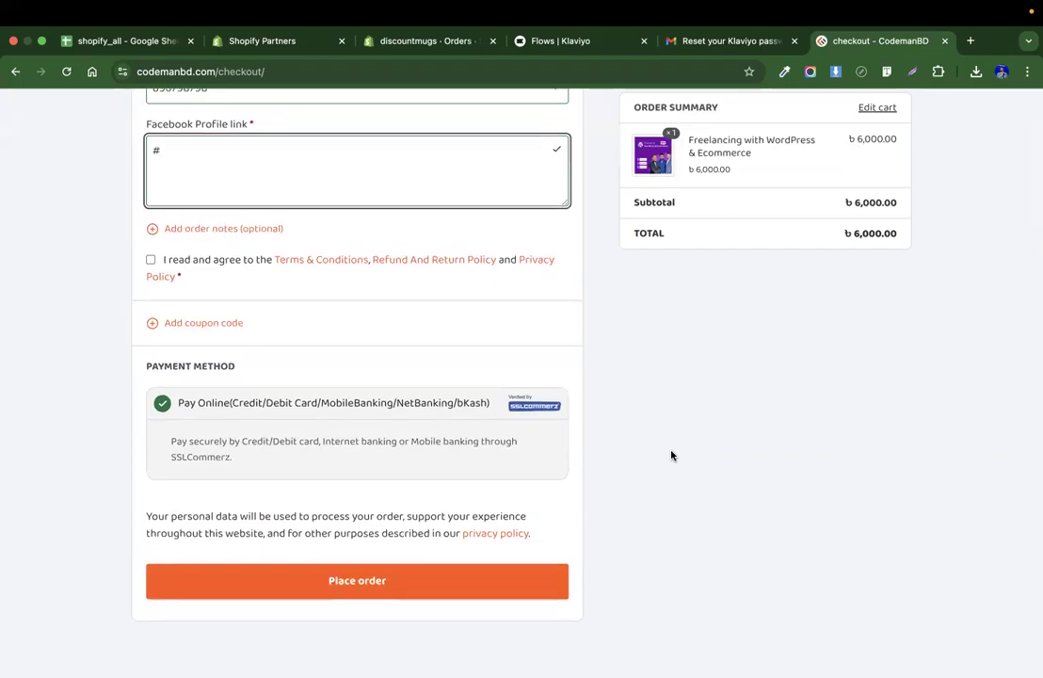
click(151, 260)
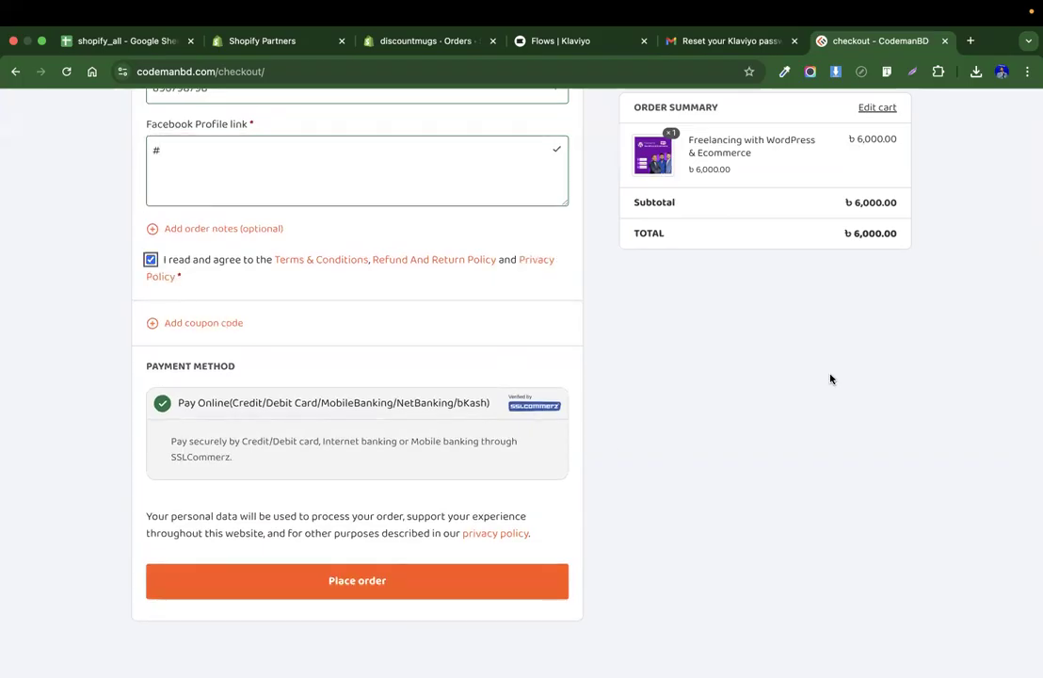
click(394, 592)
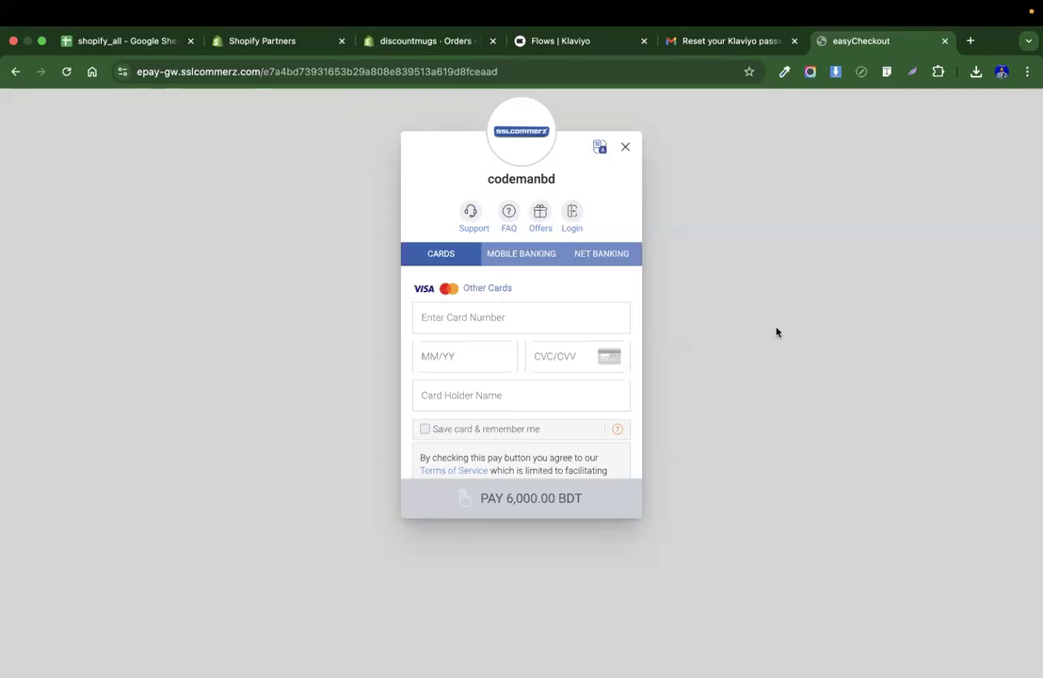
Check the discountmugs Shopify orders page, close the payment checkout tab and return to the Klaviyo Flows list.
click(420, 41)
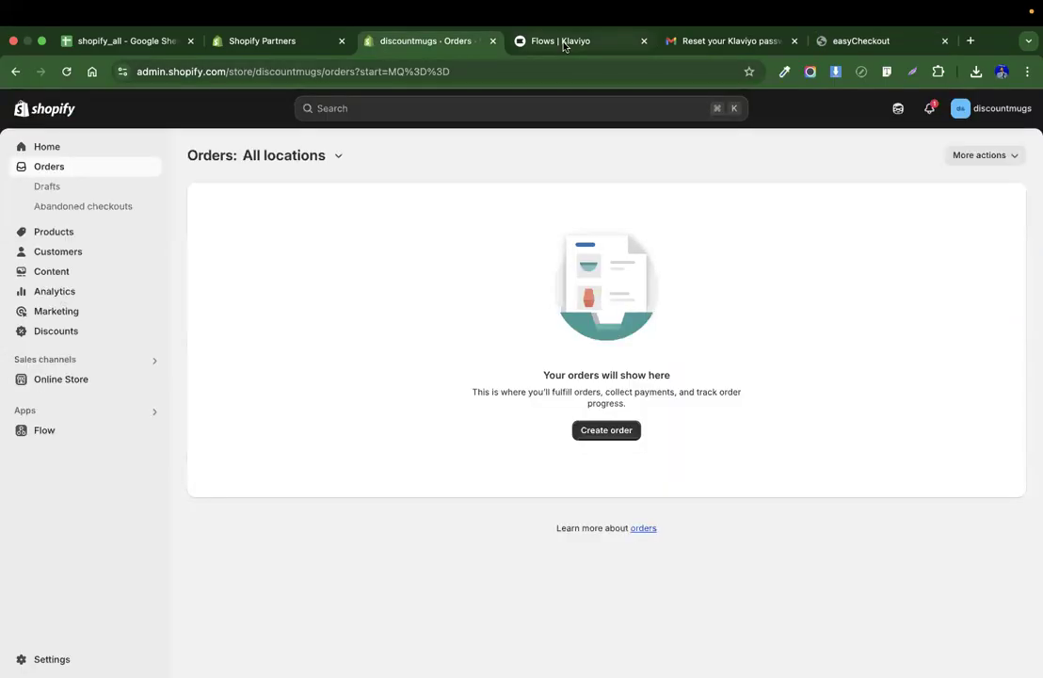
click(822, 42)
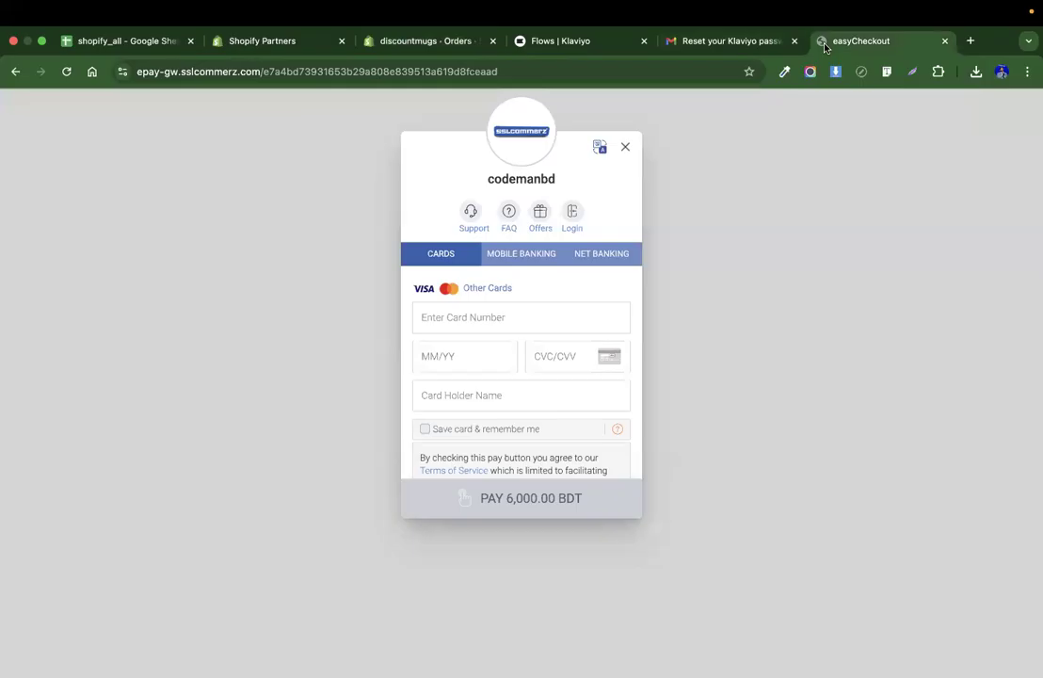
key(super+w)
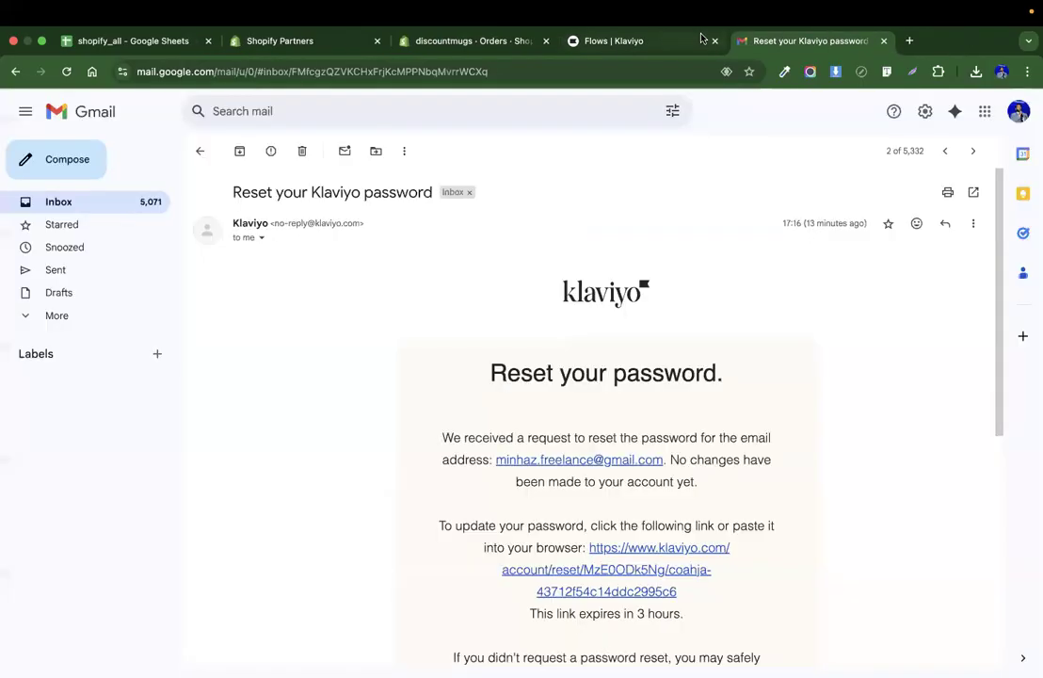
click(649, 43)
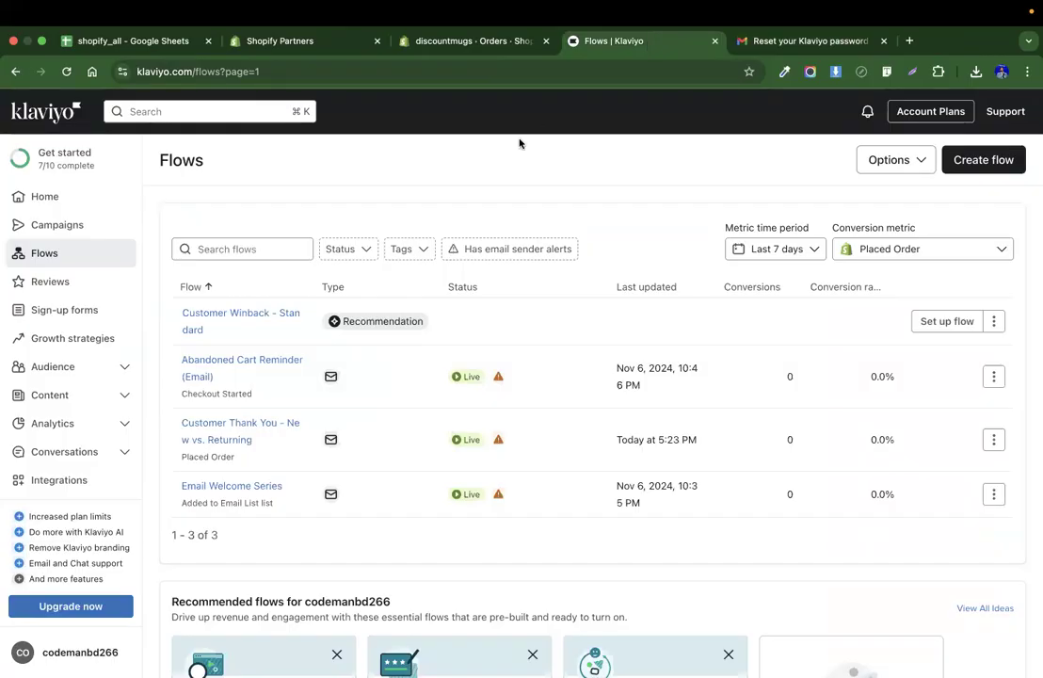
Open the Abandoned Cart Reminder (Email) flow and select its Email #1.
scroll(522, 141, down, 1)
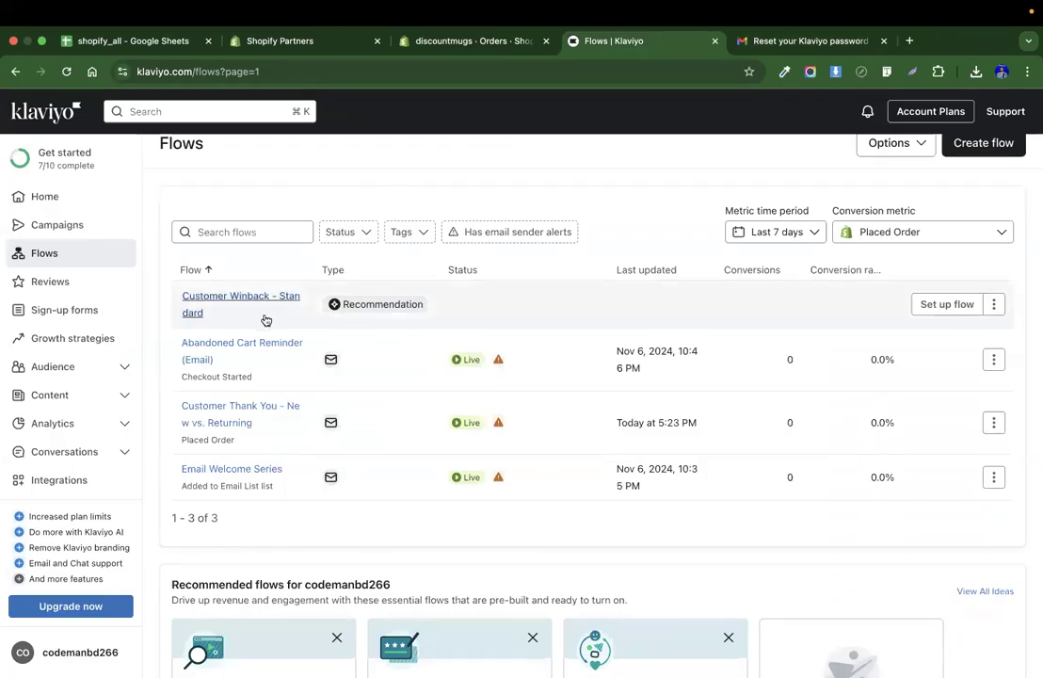
click(238, 348)
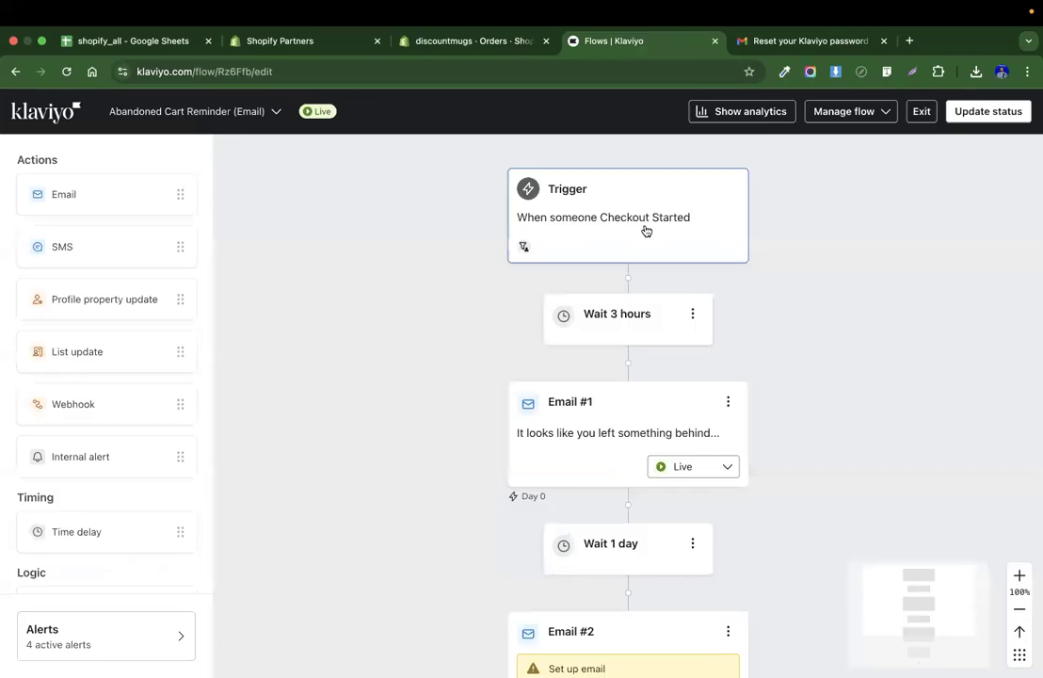
scroll(646, 231, right, 1)
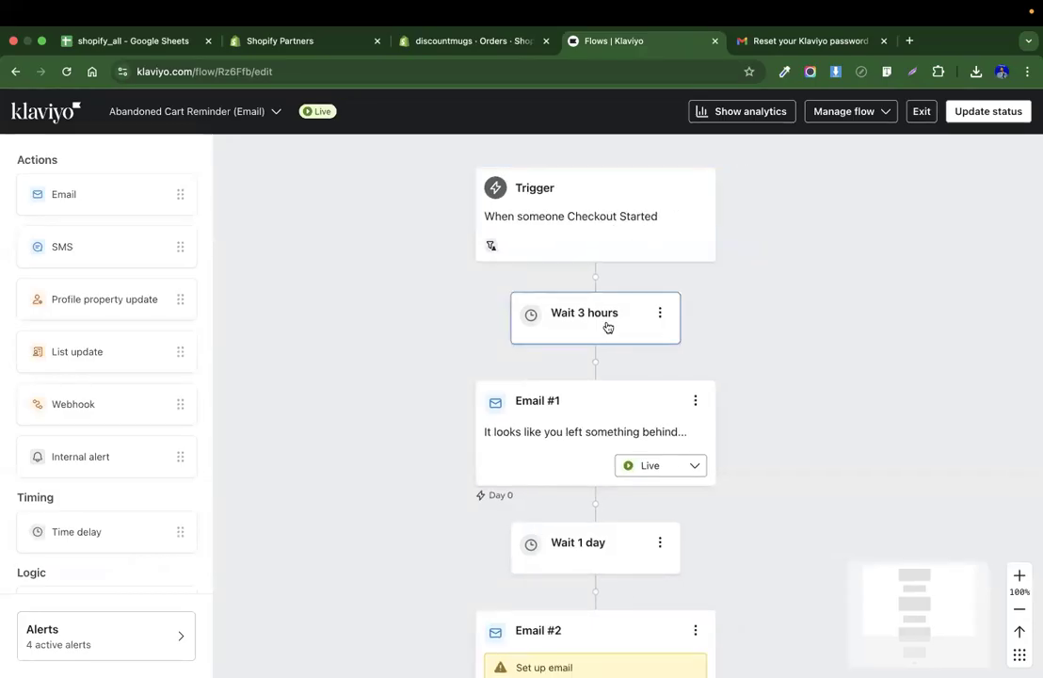
scroll(607, 326, down, 1)
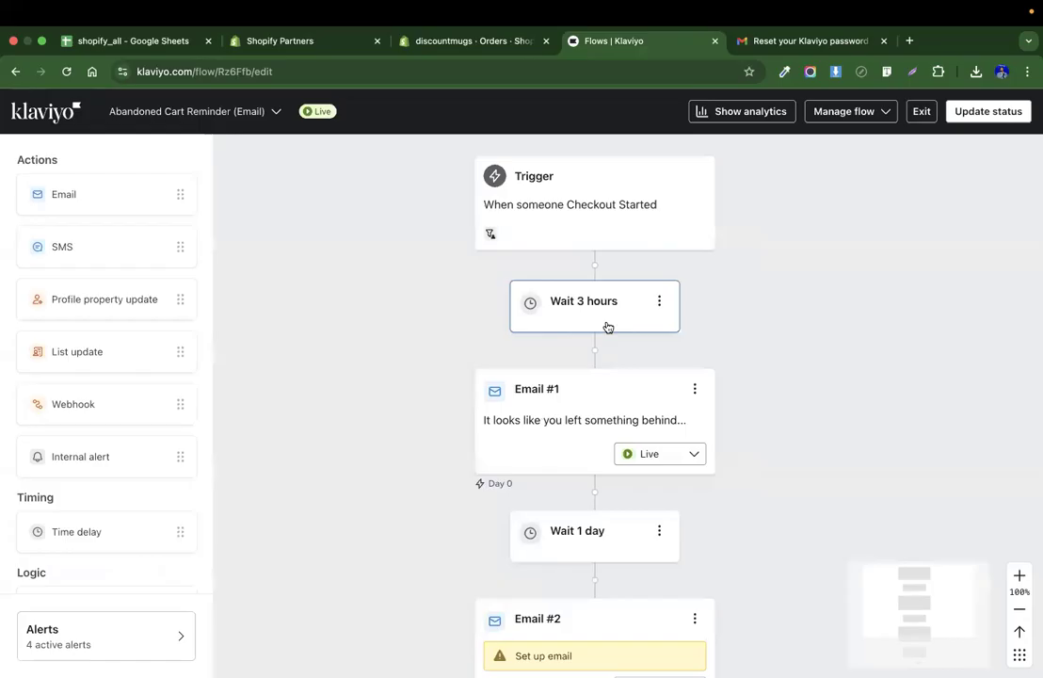
scroll(565, 353, down, 2)
click(555, 361)
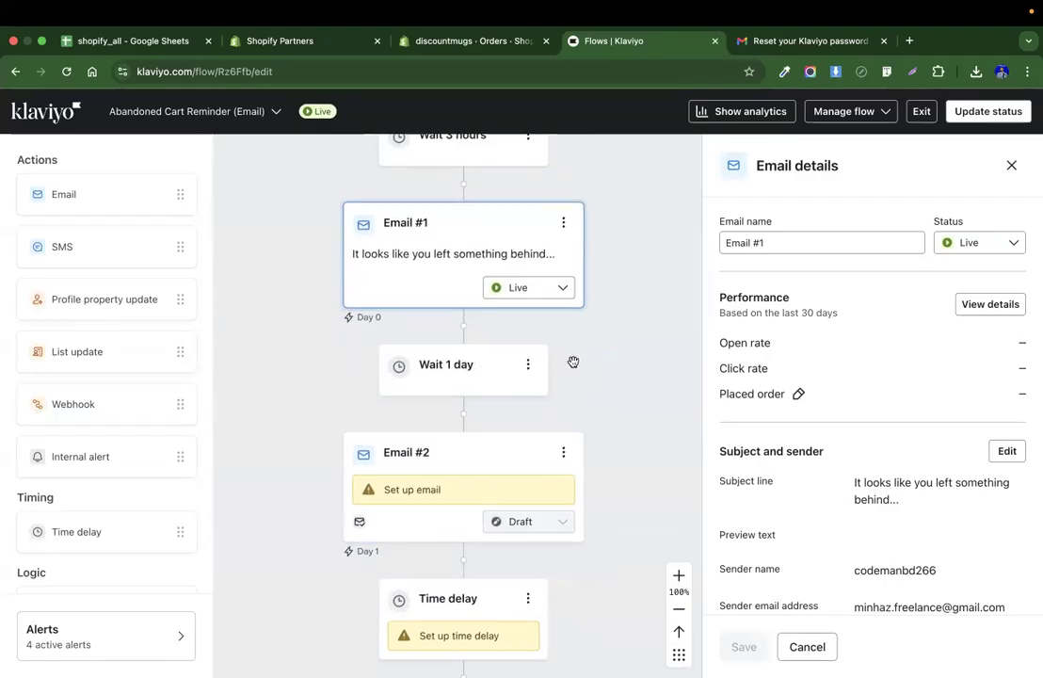
Delete the Wait 1 day time delay after Email #1.
scroll(574, 361, down, 3)
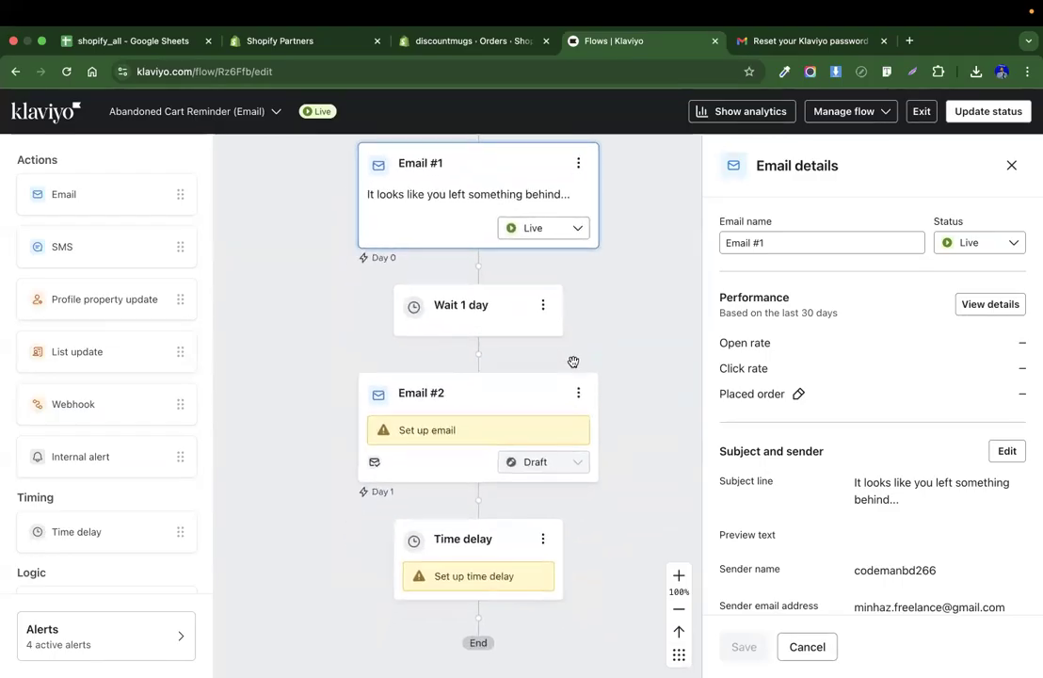
click(542, 307)
click(568, 361)
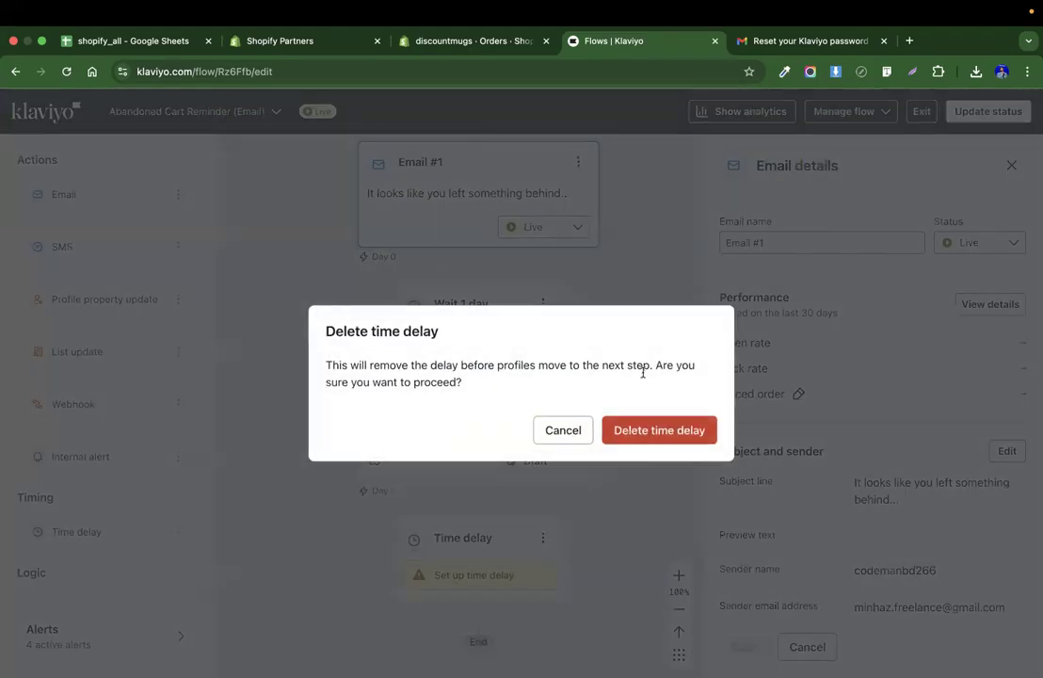
click(660, 430)
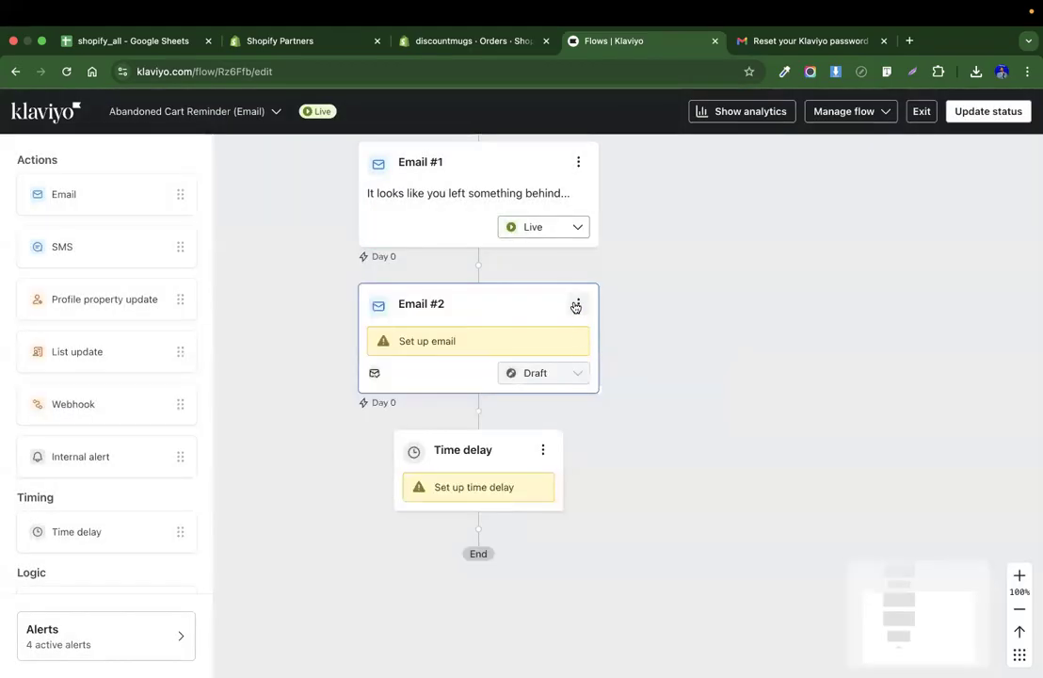
Delete the unfinished Email #2 from the flow.
click(576, 307)
click(612, 389)
click(663, 430)
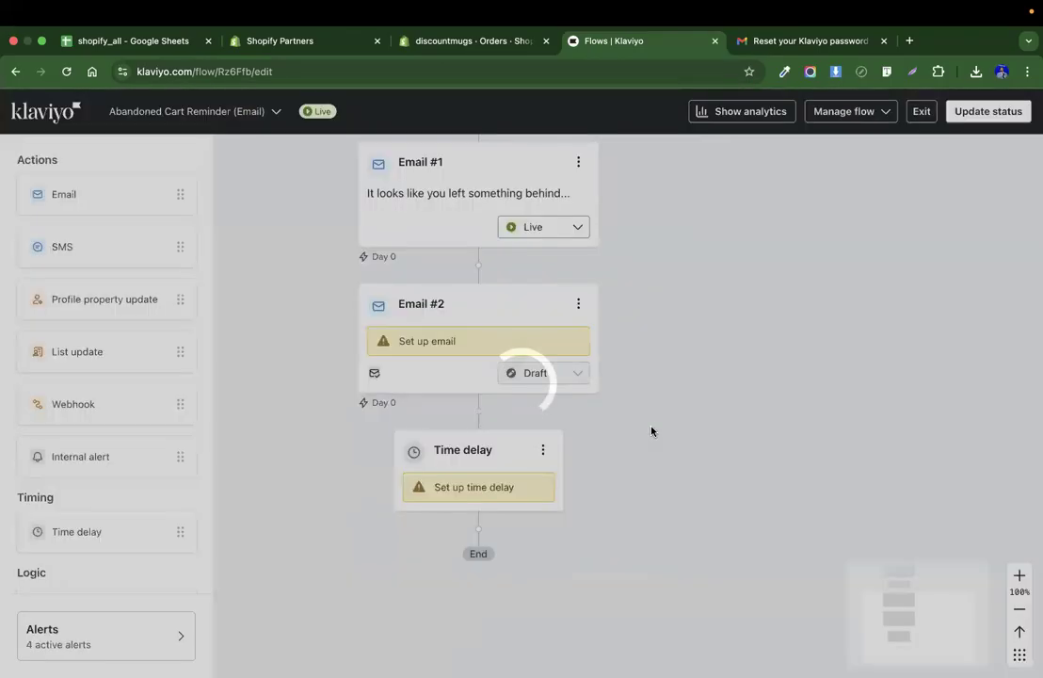
Delete the unconfigured Time delay at the end of the flow.
click(544, 305)
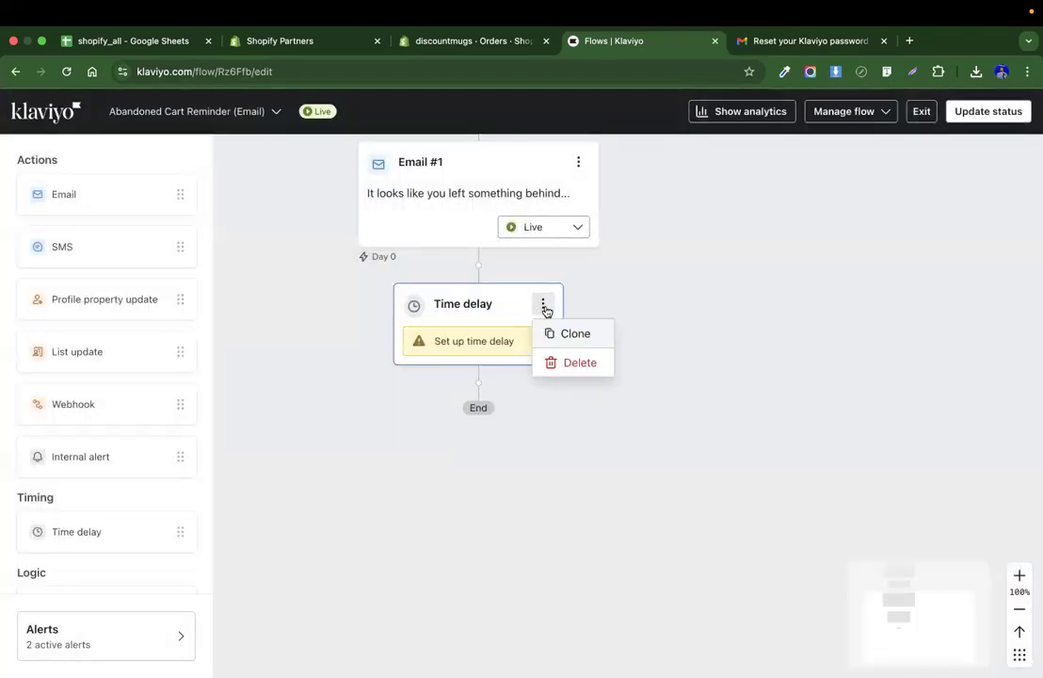
click(570, 363)
click(659, 429)
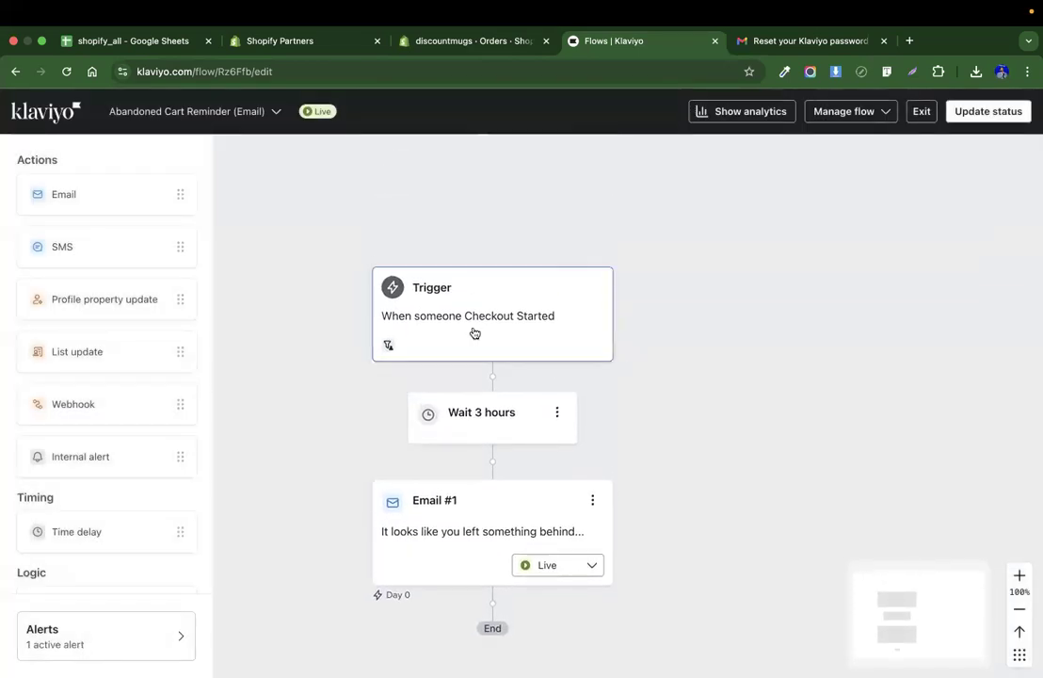
Inspect the trigger, the 3-hour wait and Email #1's subject and sender details.
click(475, 333)
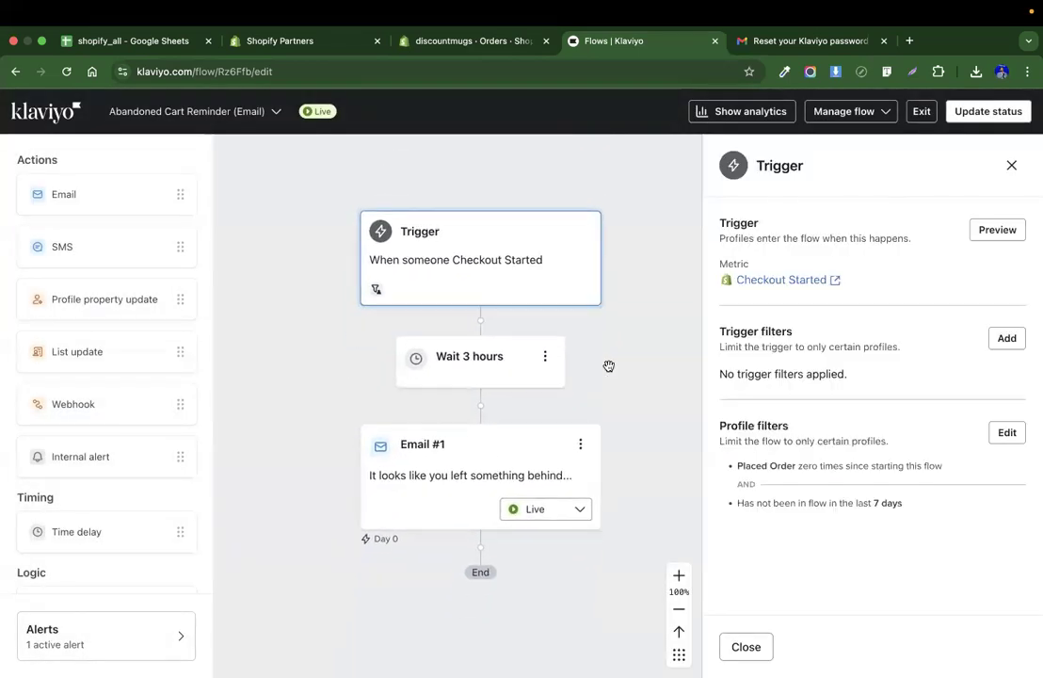
click(475, 341)
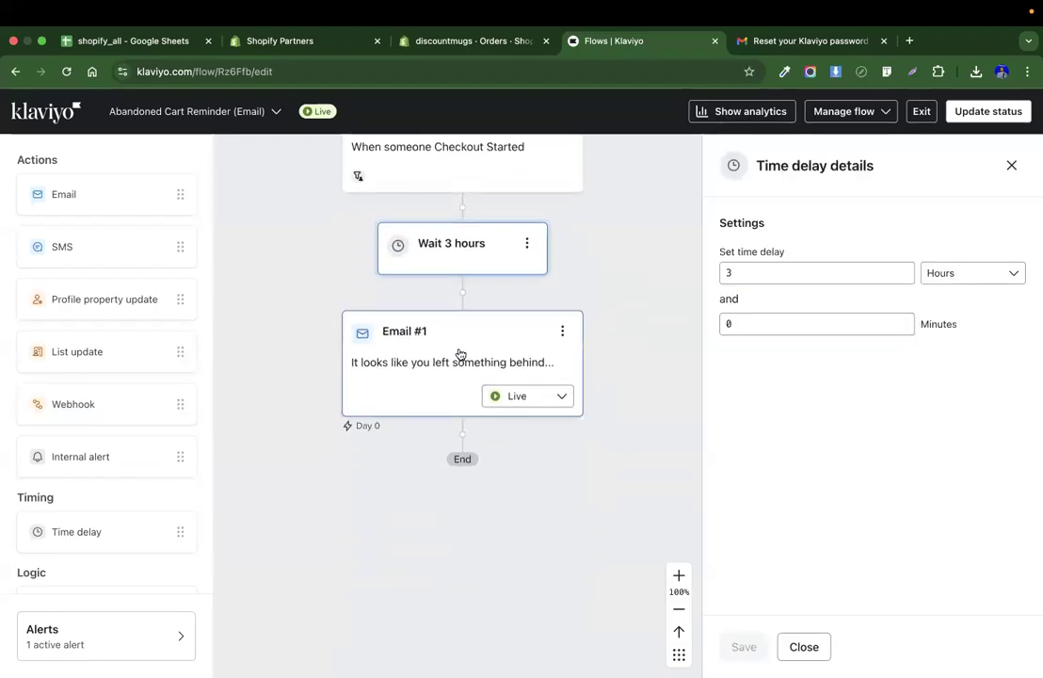
click(460, 353)
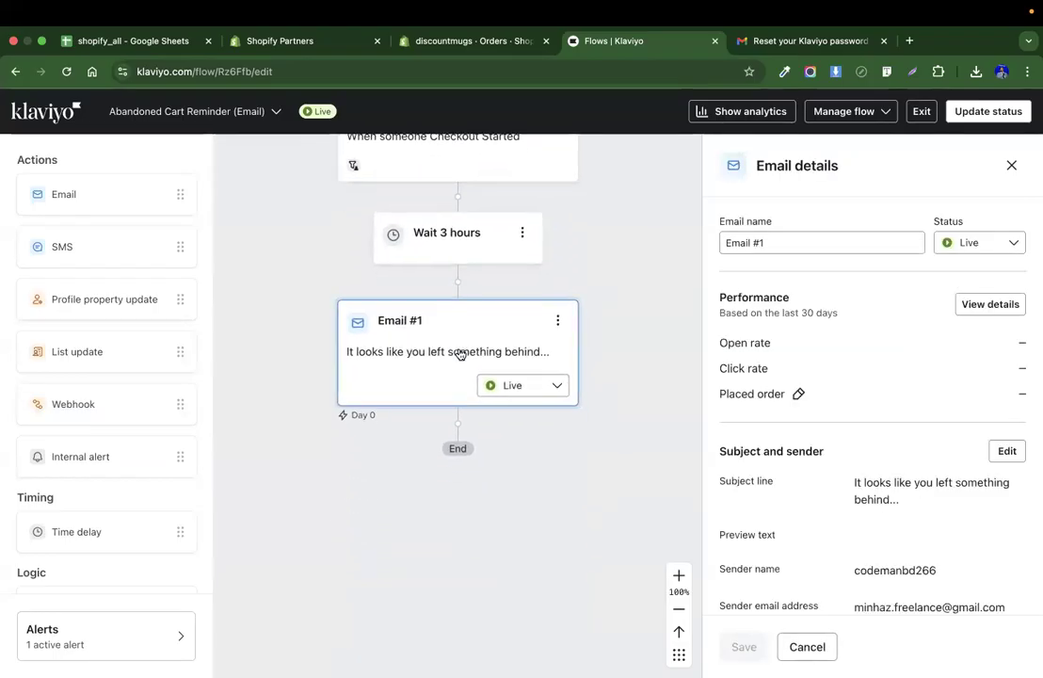
scroll(919, 403, down, 5)
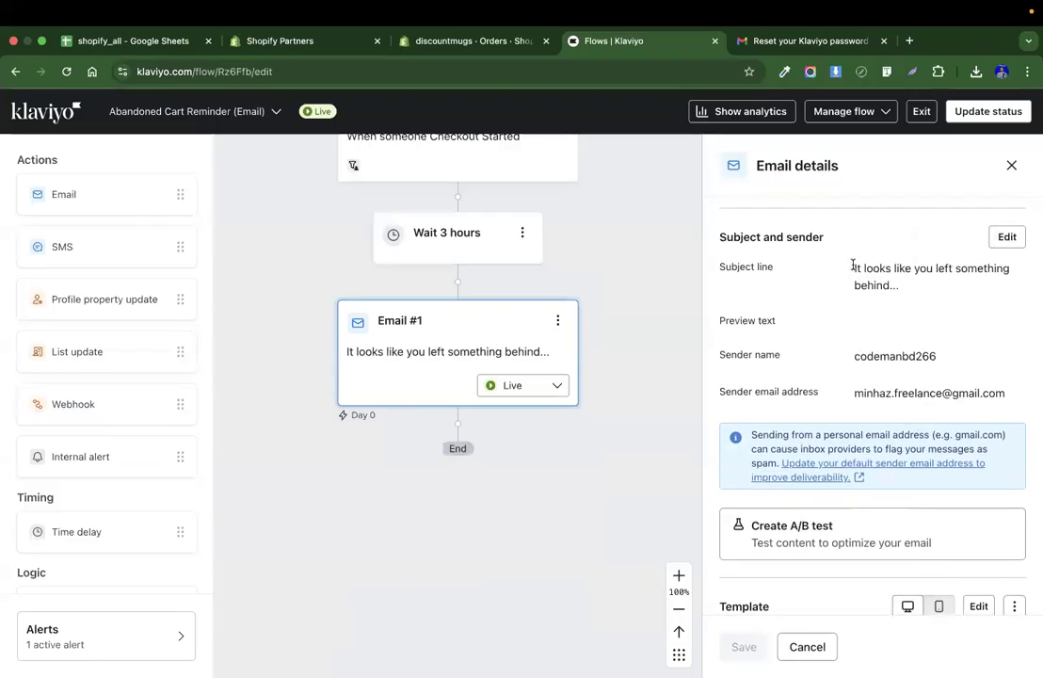
drag(853, 267, 930, 282)
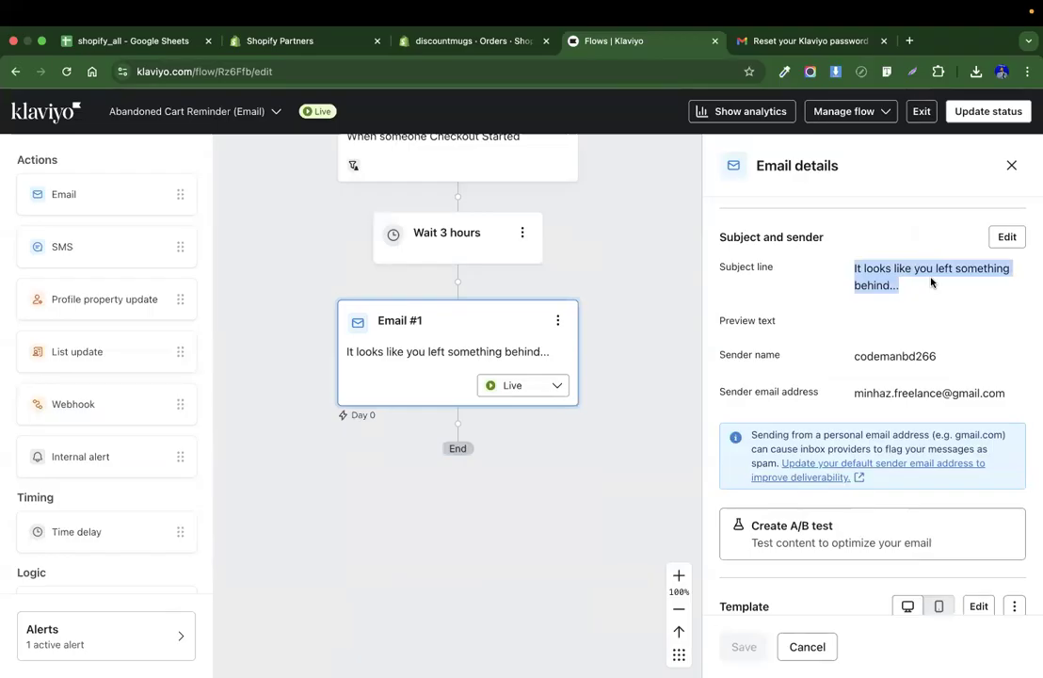
Change Email #1's subject line to "It looks like you left something behind... You can order from here!!" and save.
click(1003, 240)
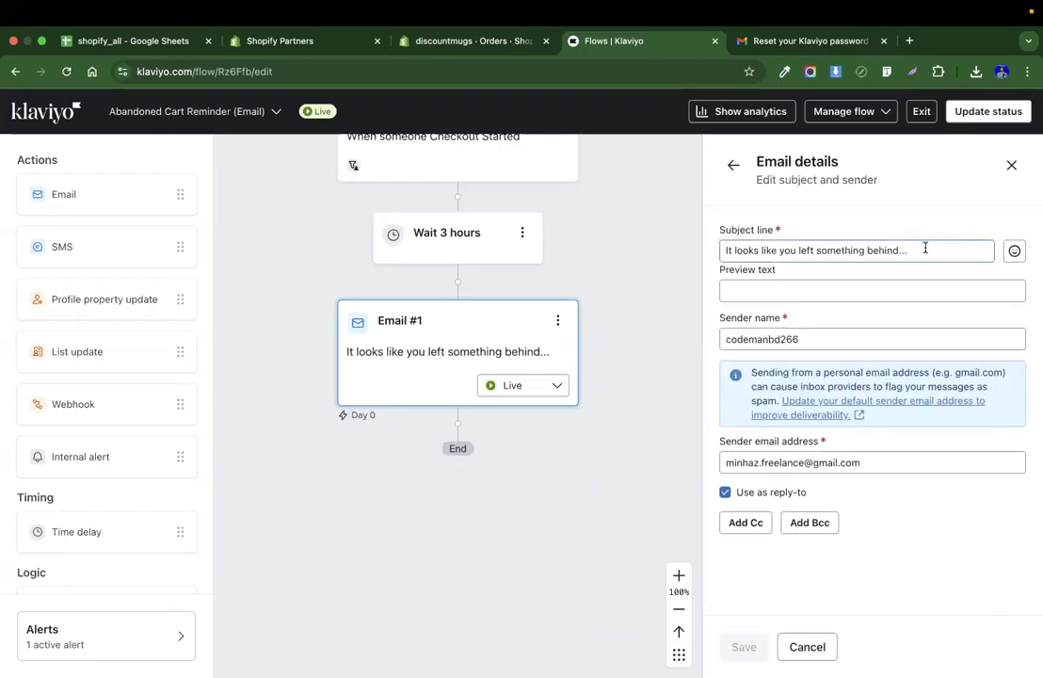
click(925, 248)
text(You can order from here!!)
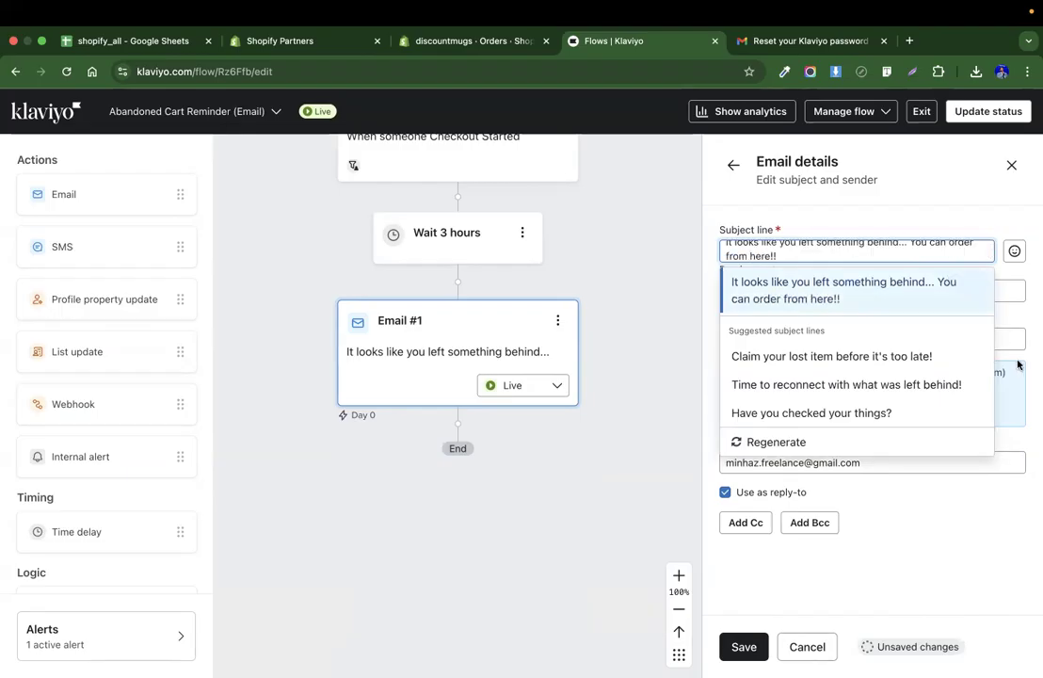
click(892, 286)
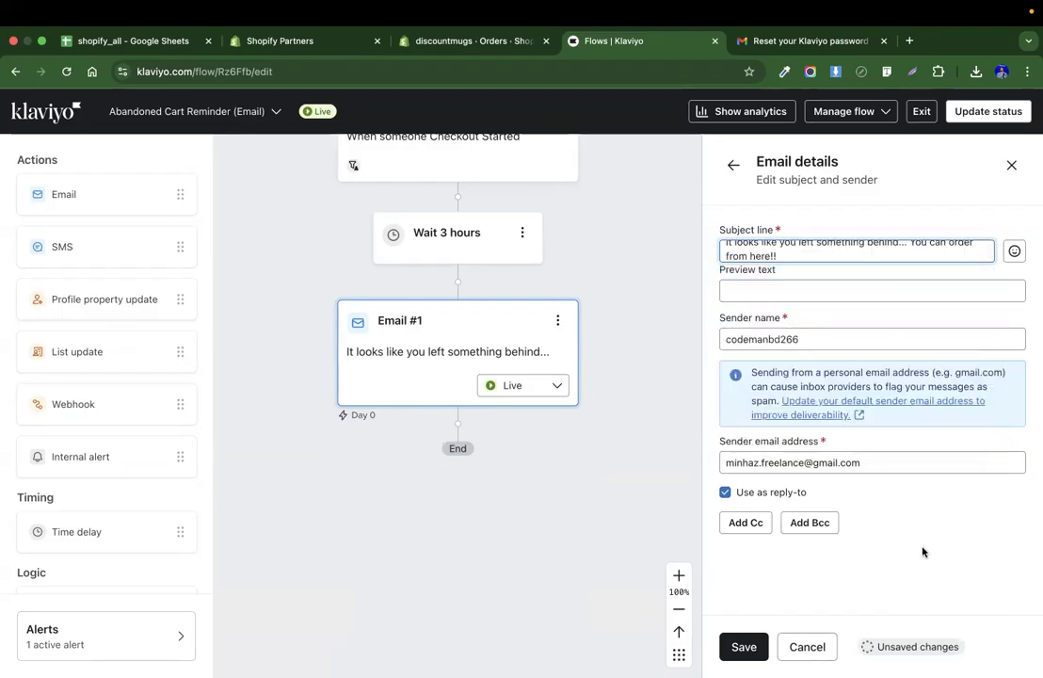
click(744, 646)
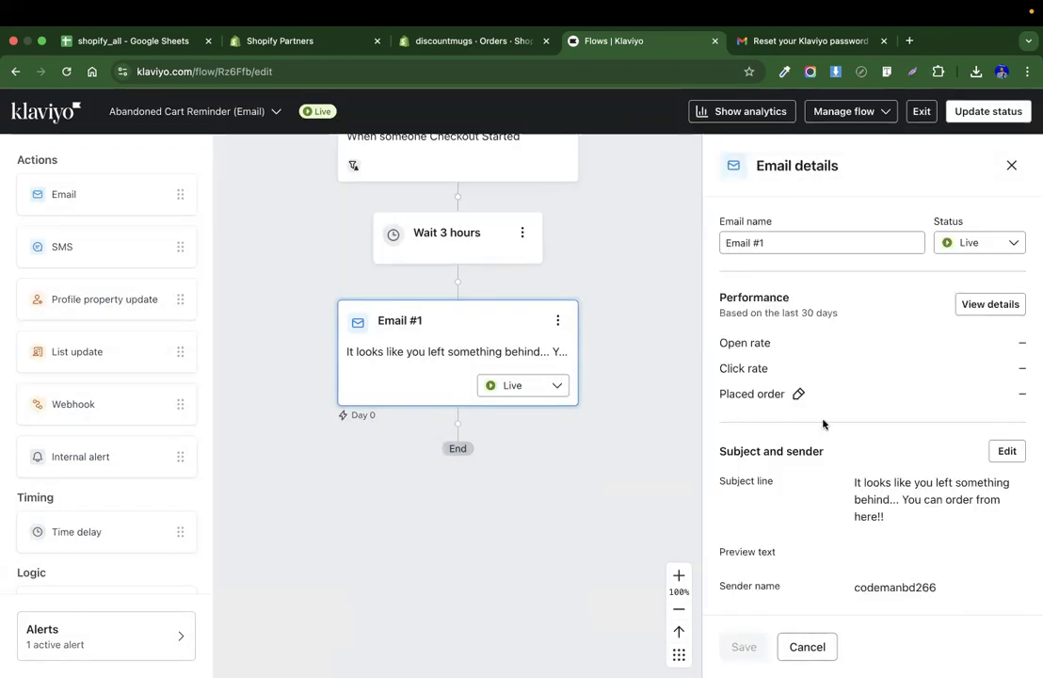
Open Email #1's template, replace the header logo with the discountmugs image, and exit the template editor.
scroll(829, 395, down, 2)
scroll(833, 355, down, 6)
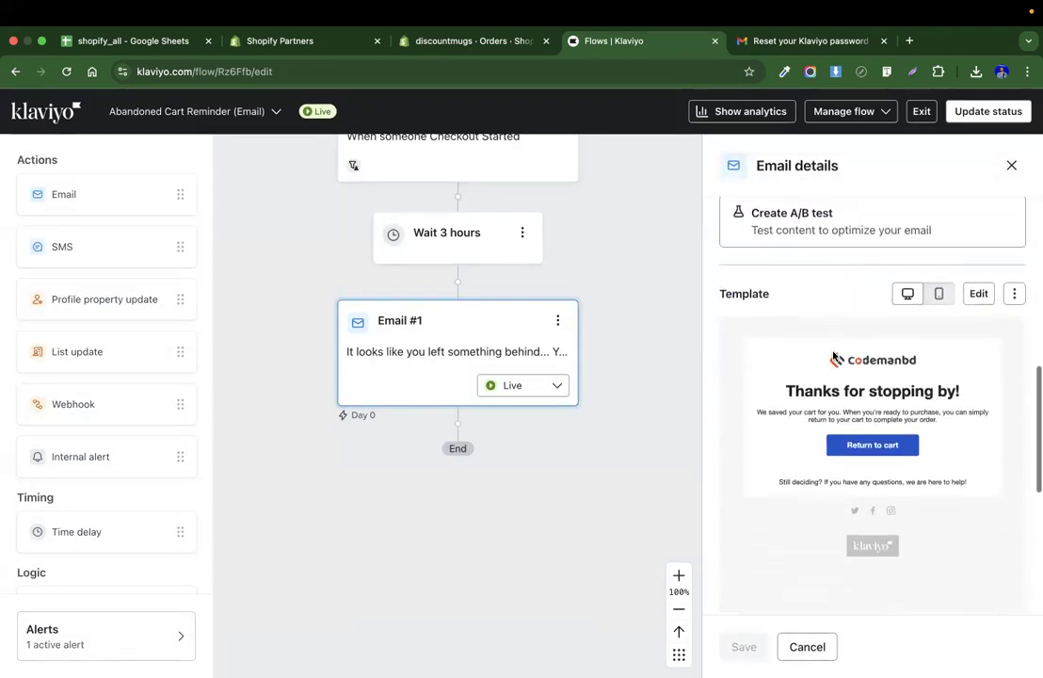
click(977, 241)
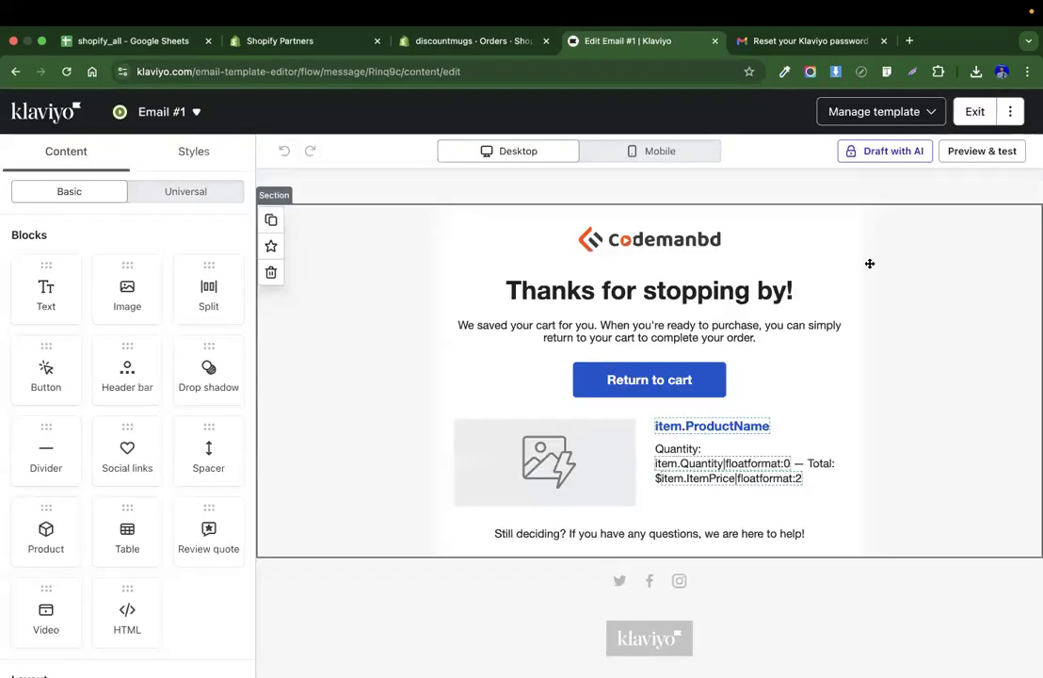
click(636, 241)
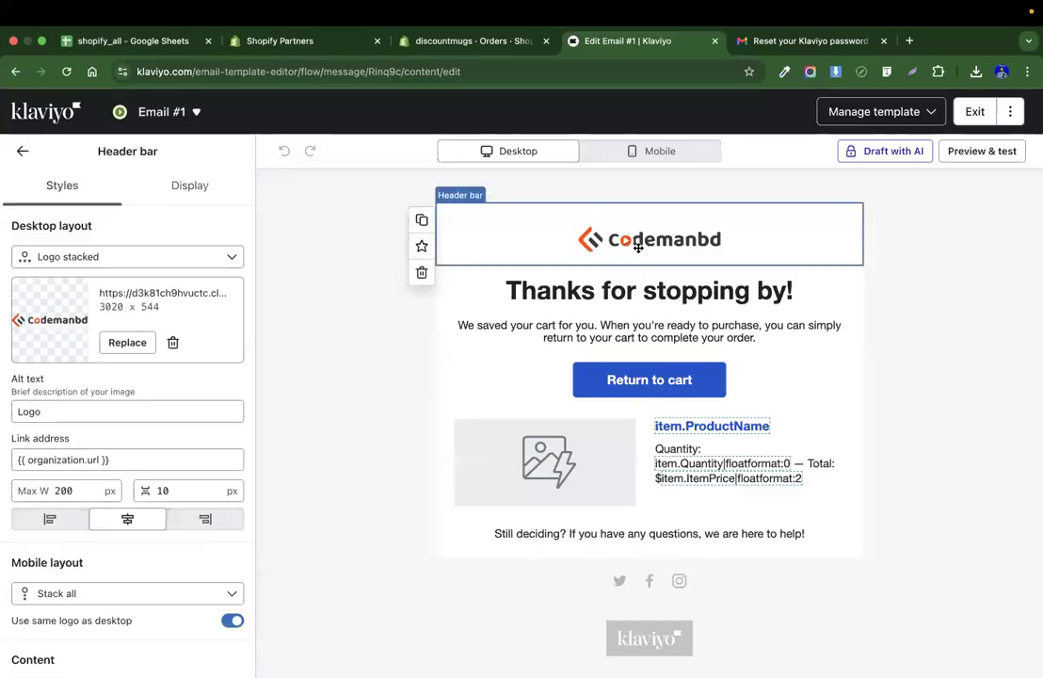
click(128, 343)
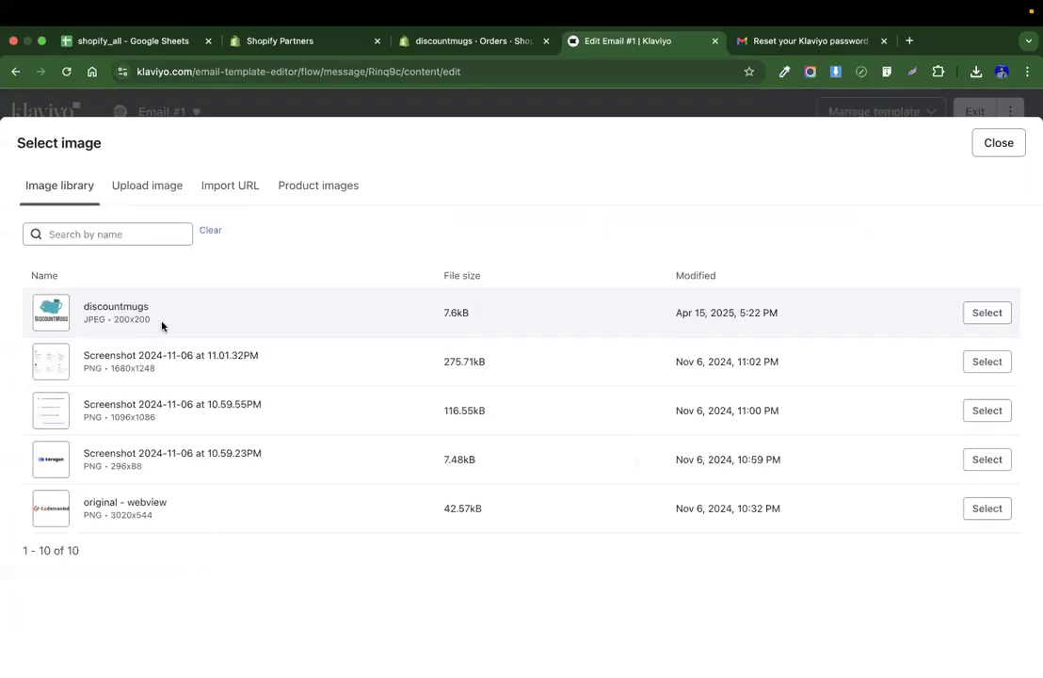
click(985, 313)
scroll(819, 375, down, 2)
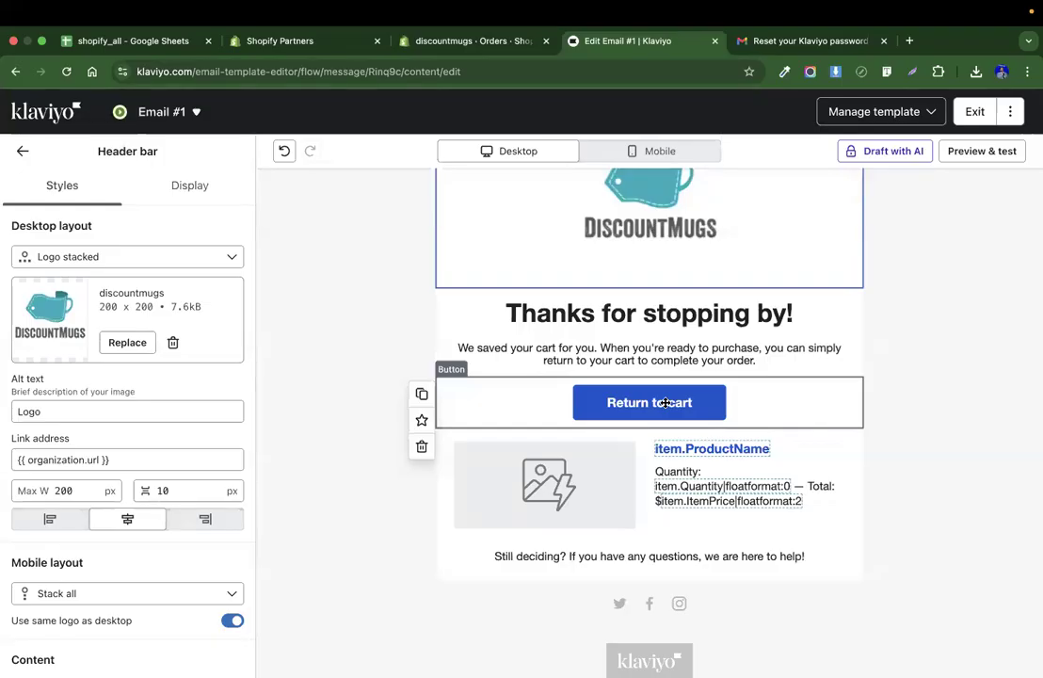
scroll(501, 391, up, 2)
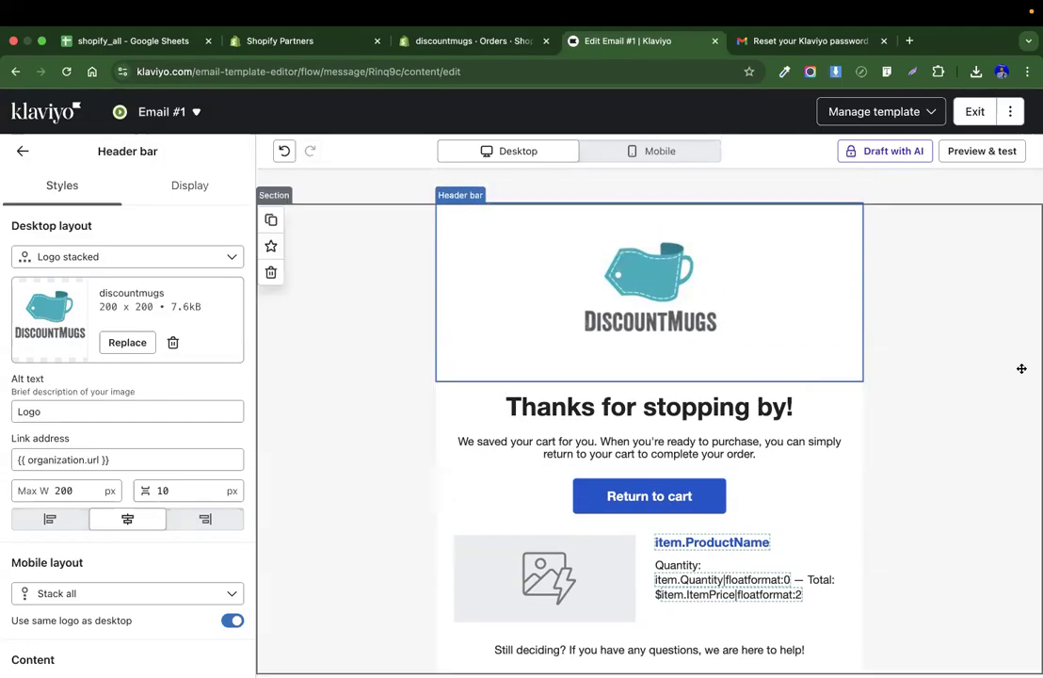
scroll(982, 426, down, 1)
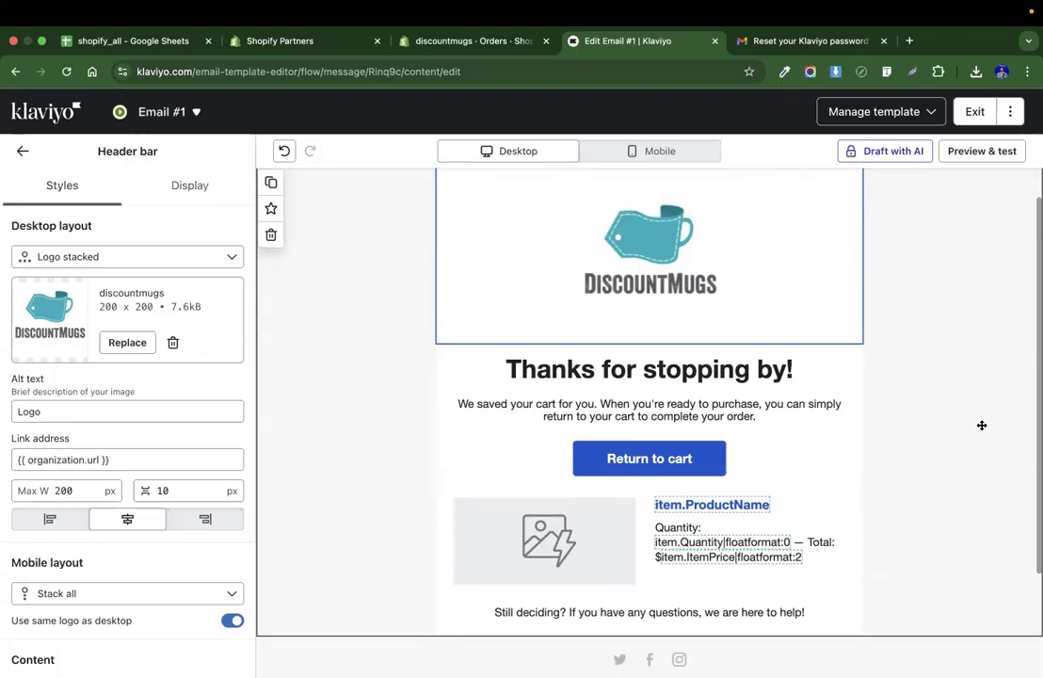
scroll(982, 425, up, 1)
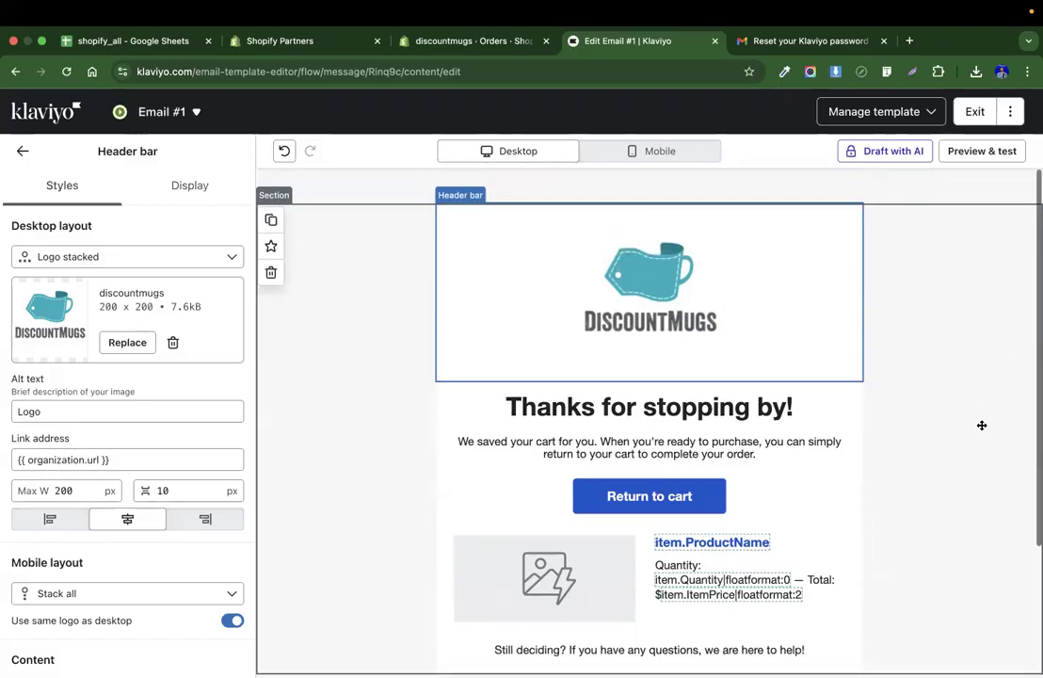
scroll(982, 426, down, 1)
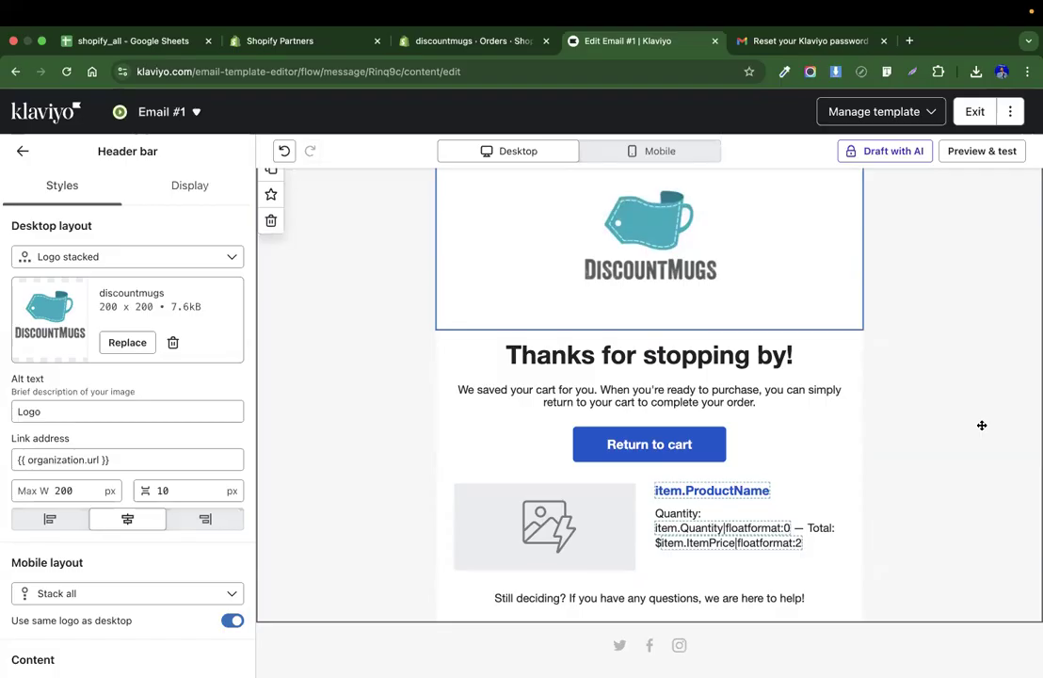
scroll(688, 423, up, 1)
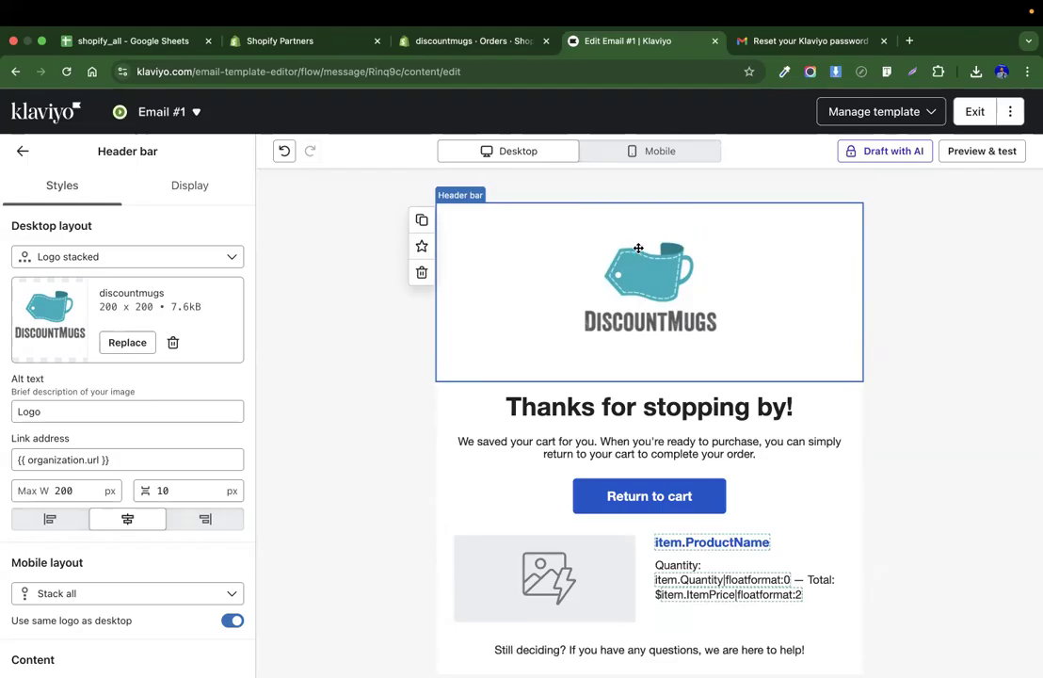
click(977, 113)
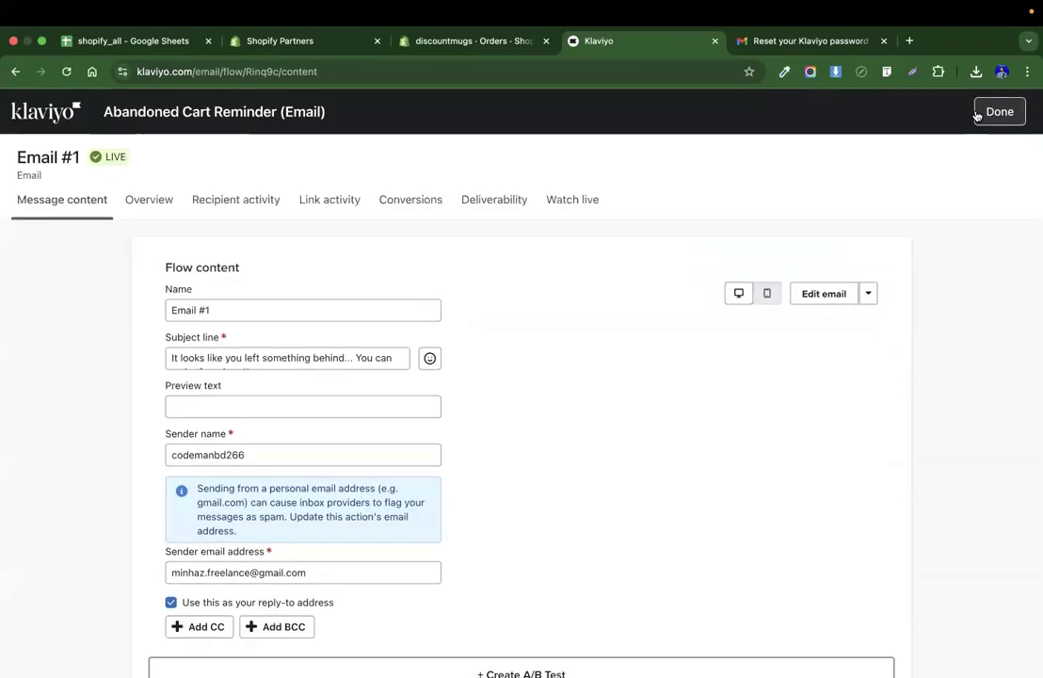
Check Email #1's subject line in its flow content and return to the flow editor.
click(285, 357)
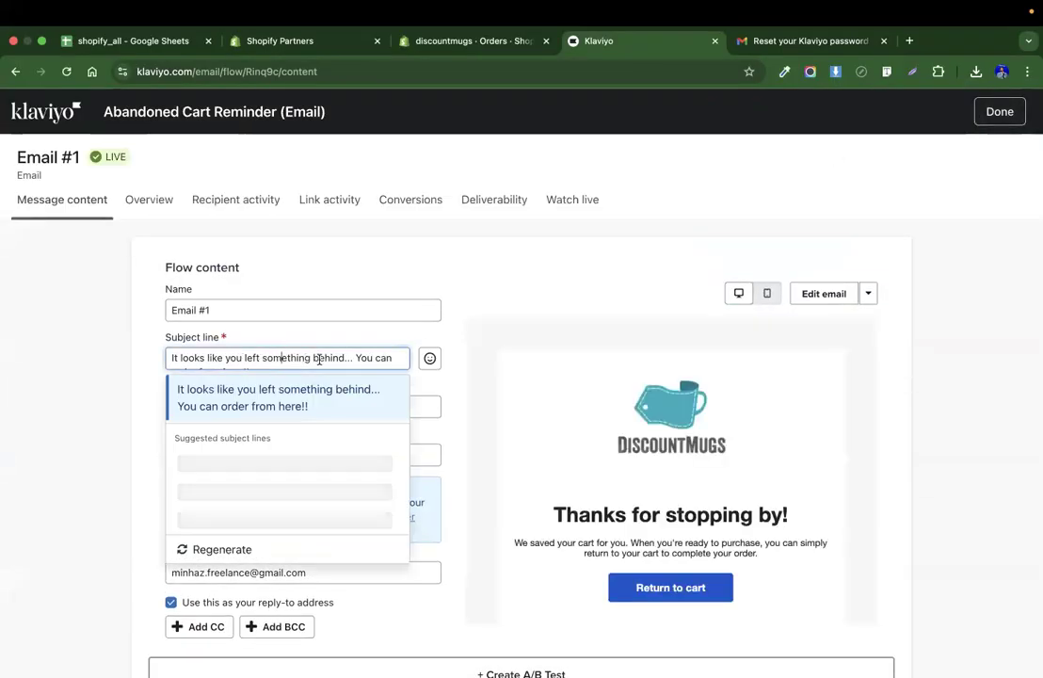
drag(353, 358, 447, 356)
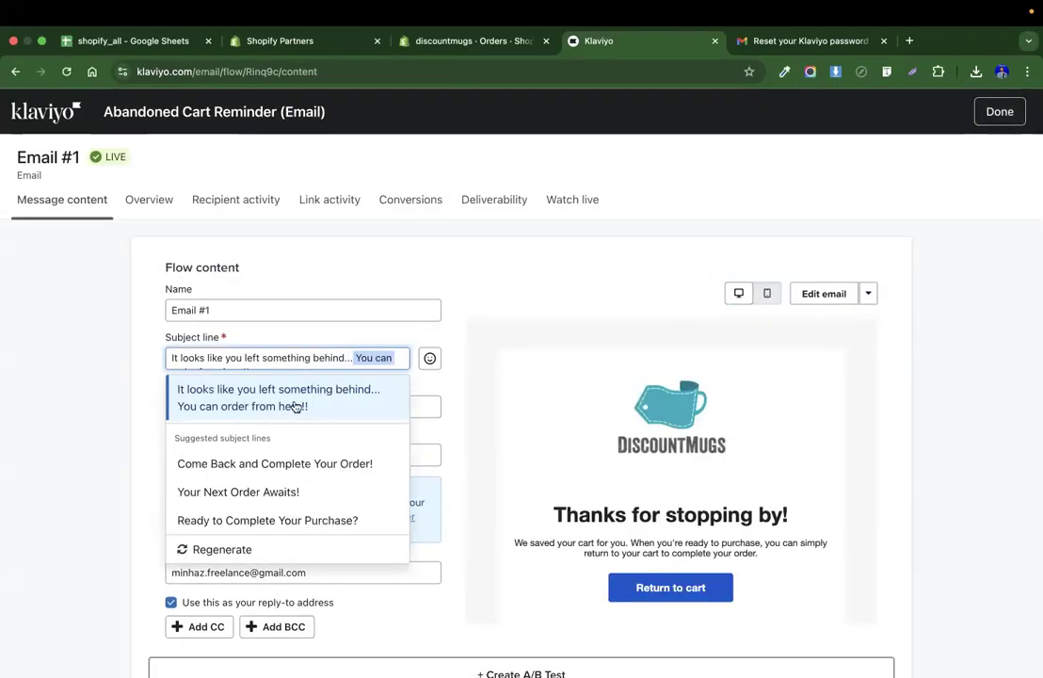
click(810, 215)
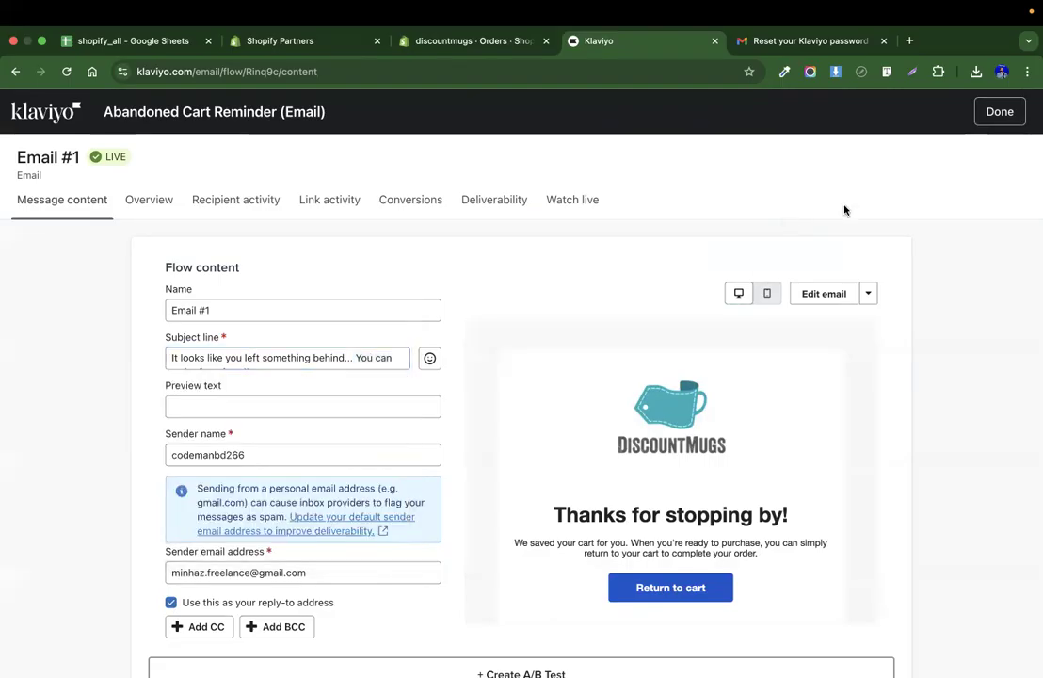
click(998, 111)
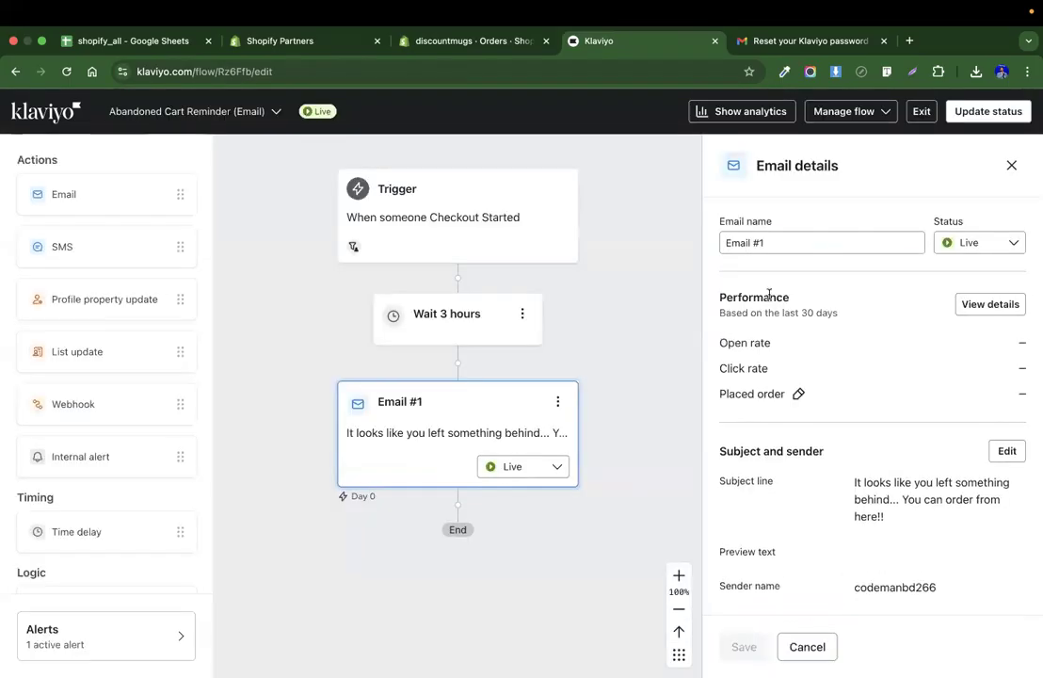
Update the Abandoned Cart Reminder flow's status to Live and save.
click(982, 111)
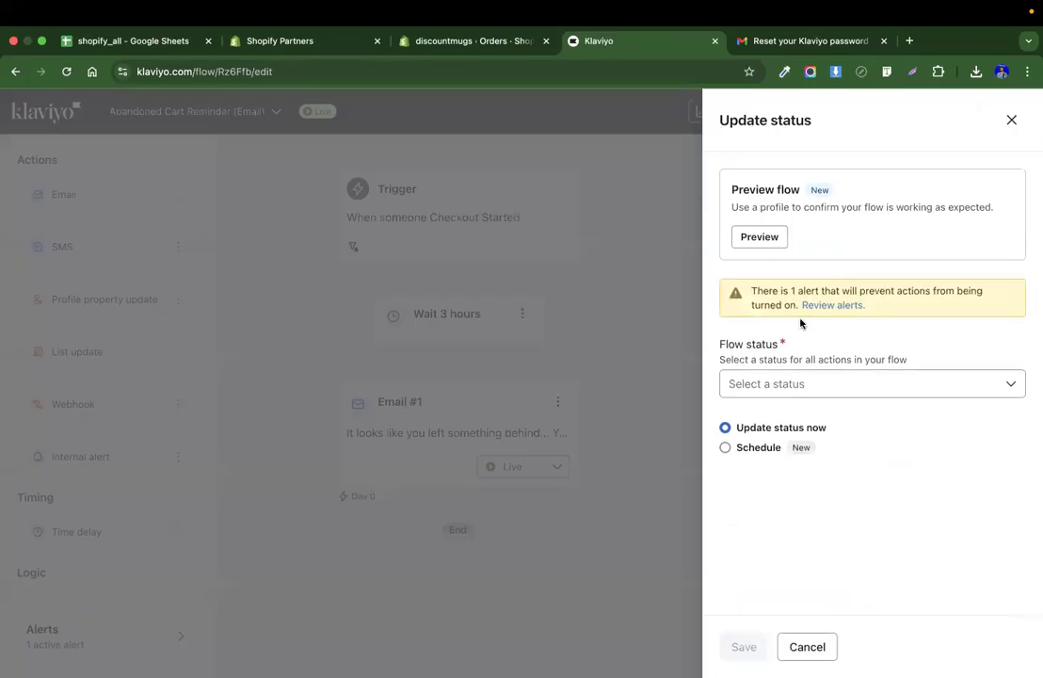
click(793, 394)
click(768, 473)
click(744, 647)
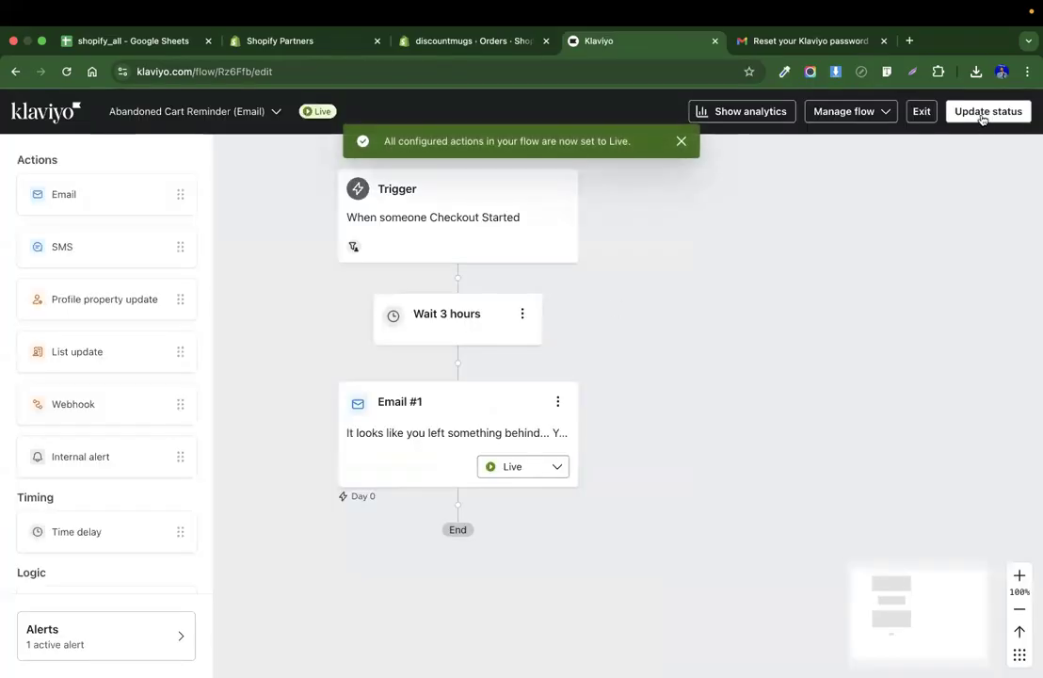
Exit the flow editor, review the flows list, and open the Sign-up forms page.
click(920, 115)
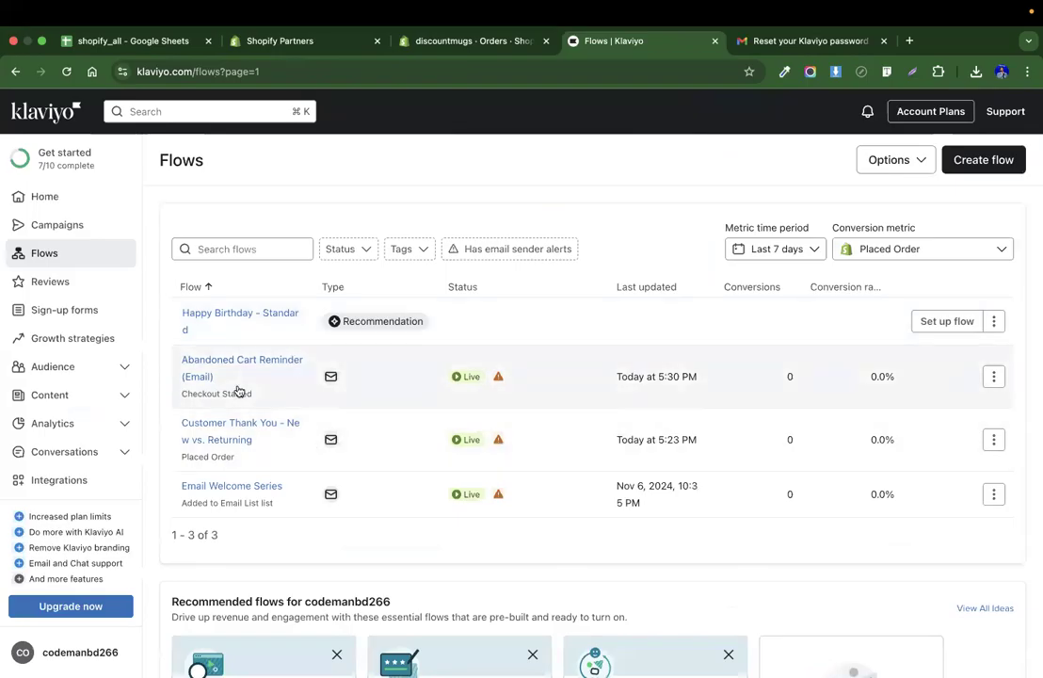
scroll(433, 445, down, 1)
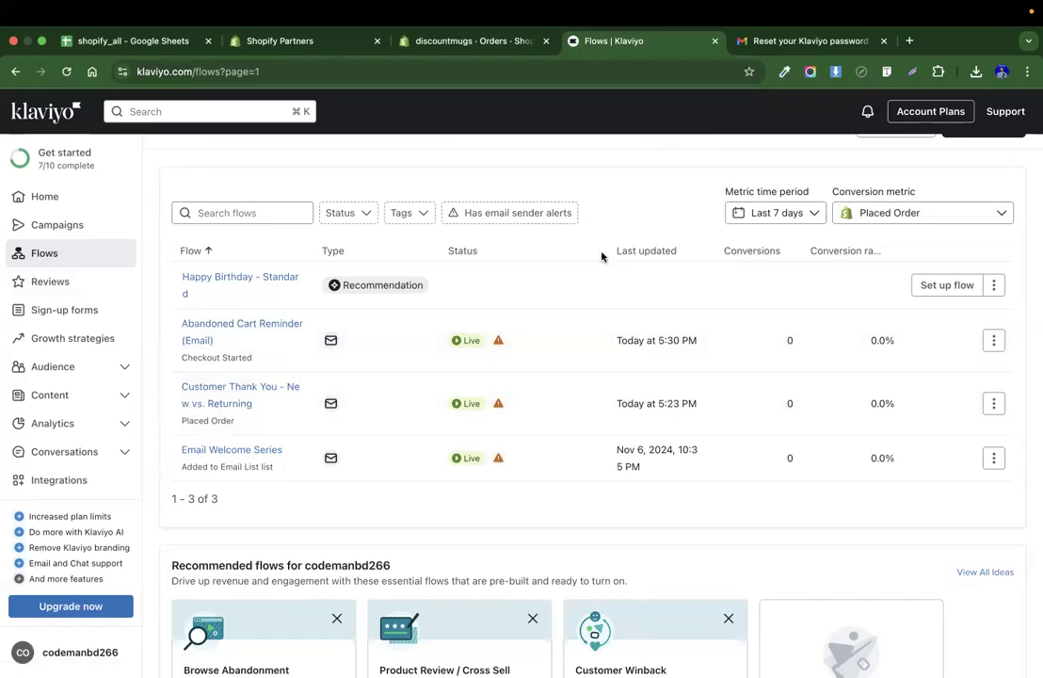
scroll(600, 256, up, 1)
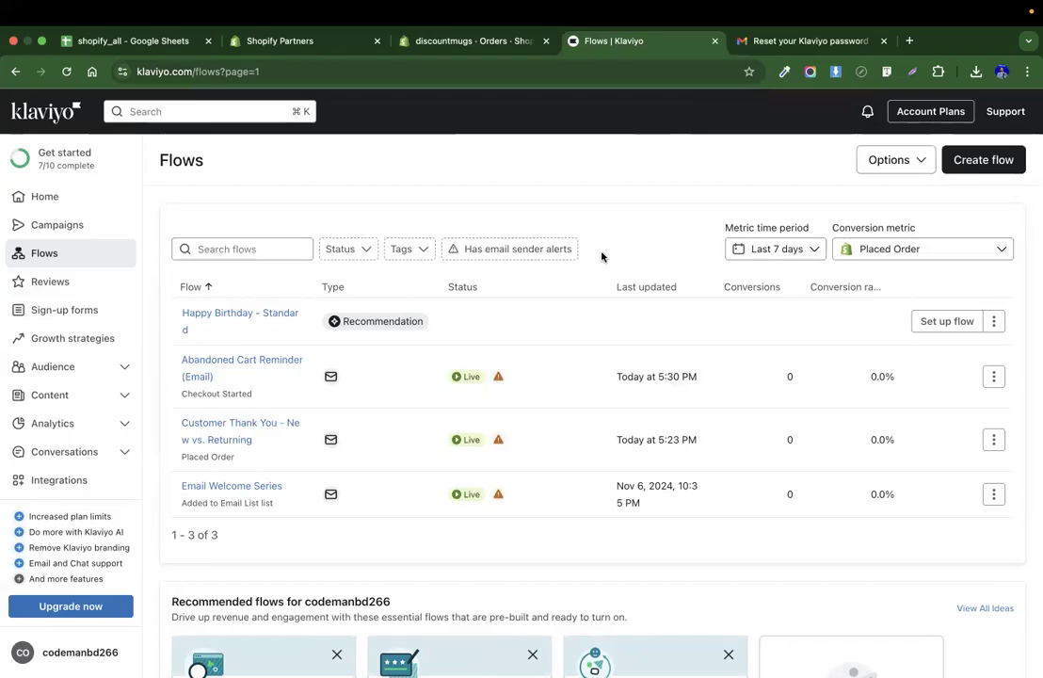
click(72, 316)
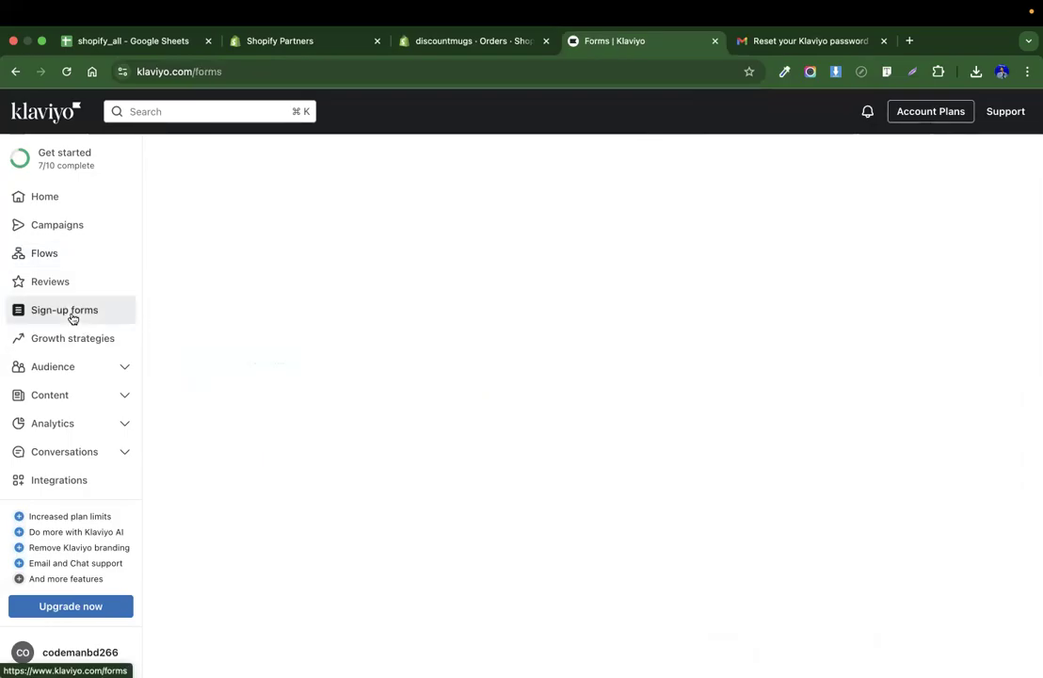
click(58, 255)
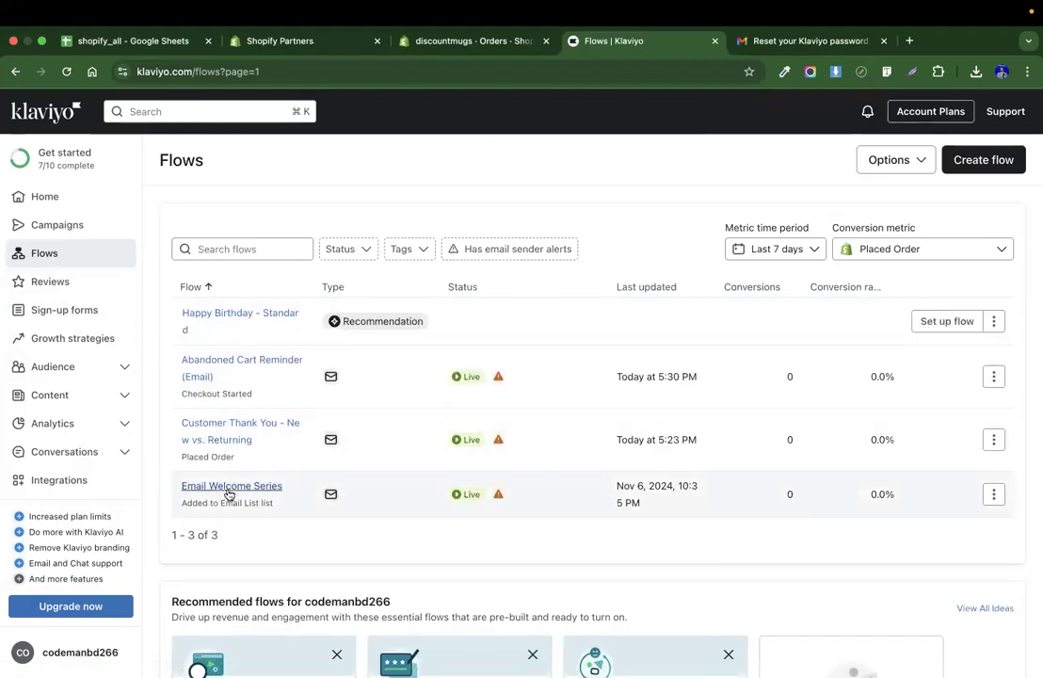
click(58, 320)
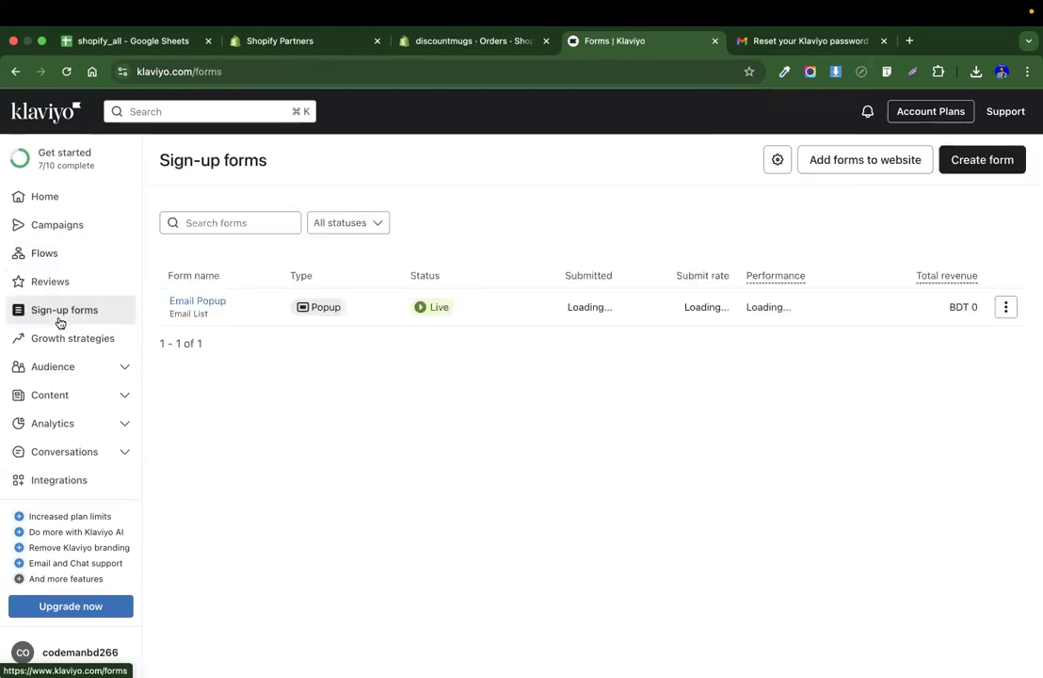
Try to delete the Email Popup sign-up form.
click(1008, 307)
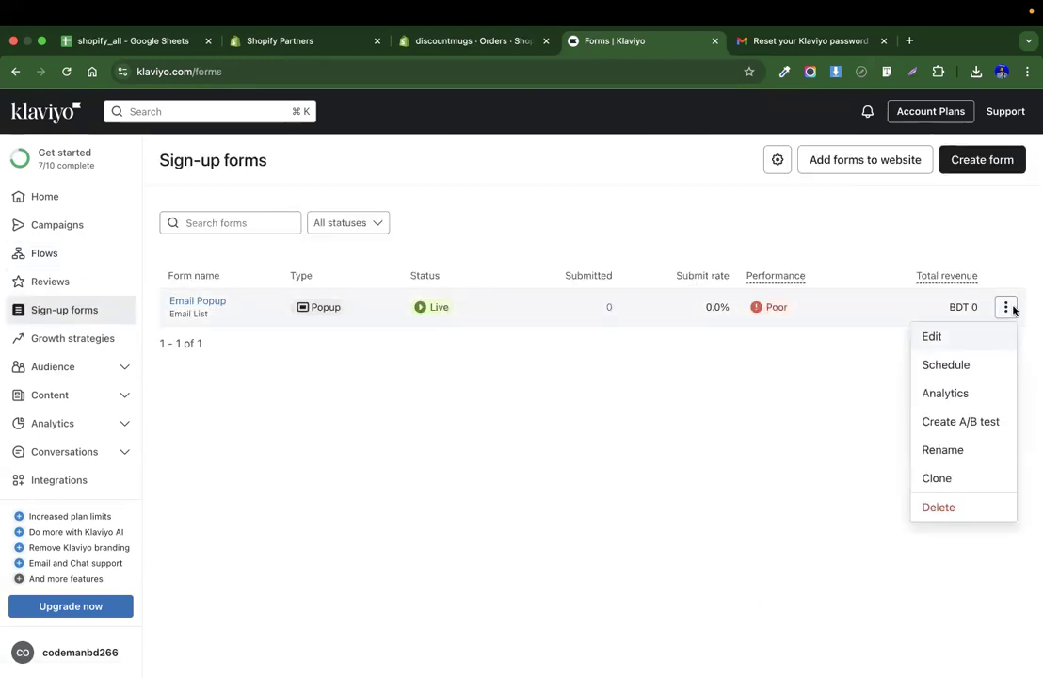
click(938, 506)
click(717, 439)
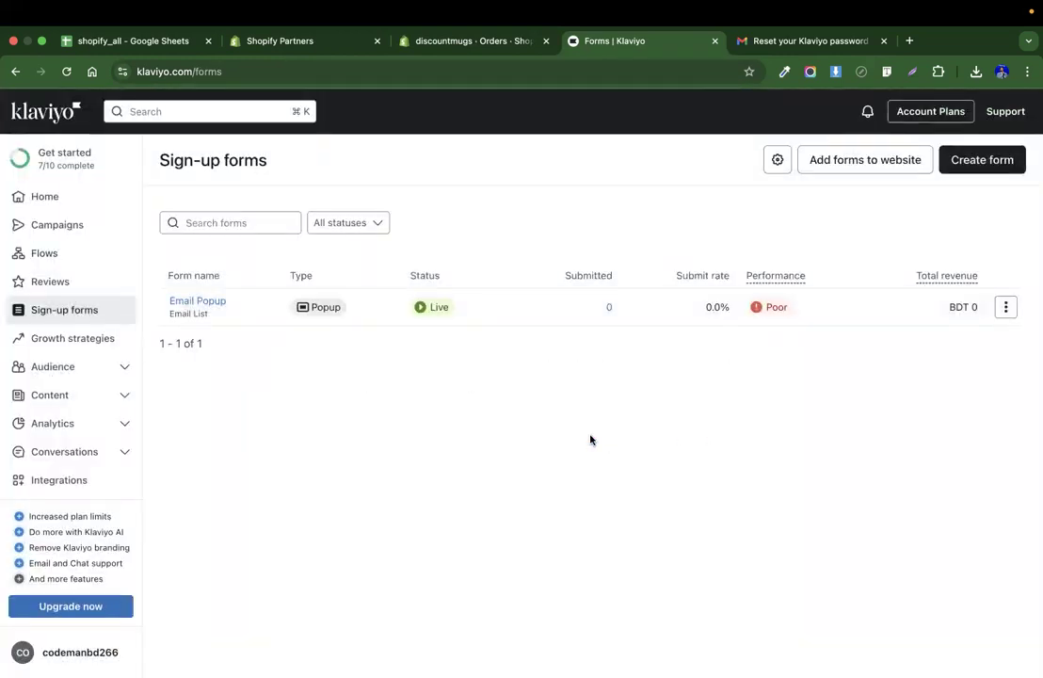
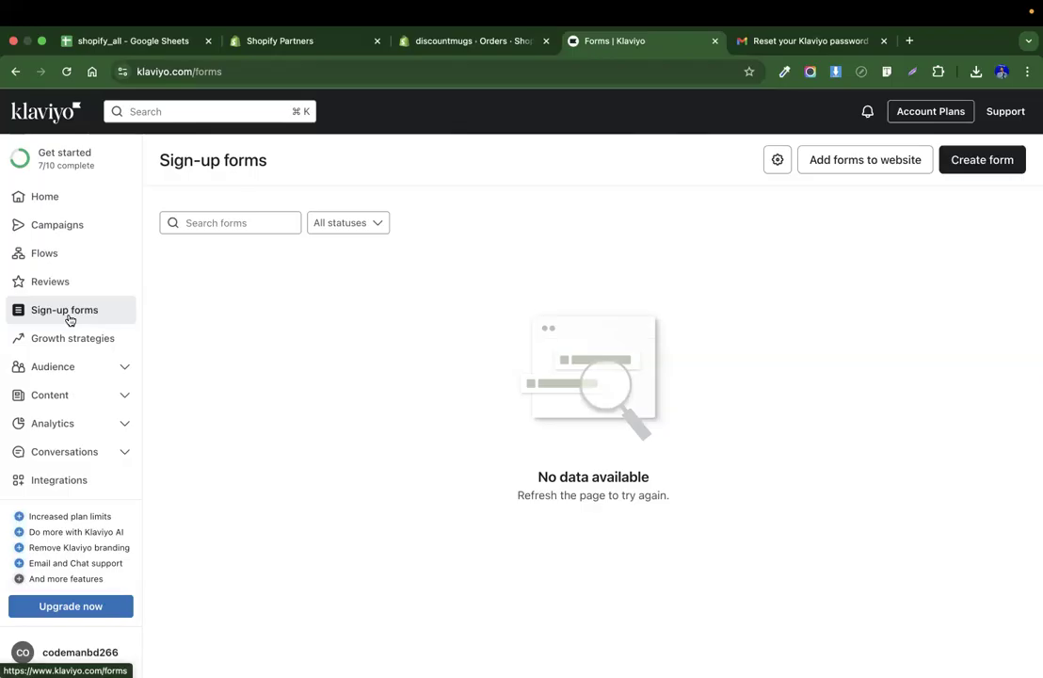
Start creating a new sign-up form and browse the template gallery.
click(974, 163)
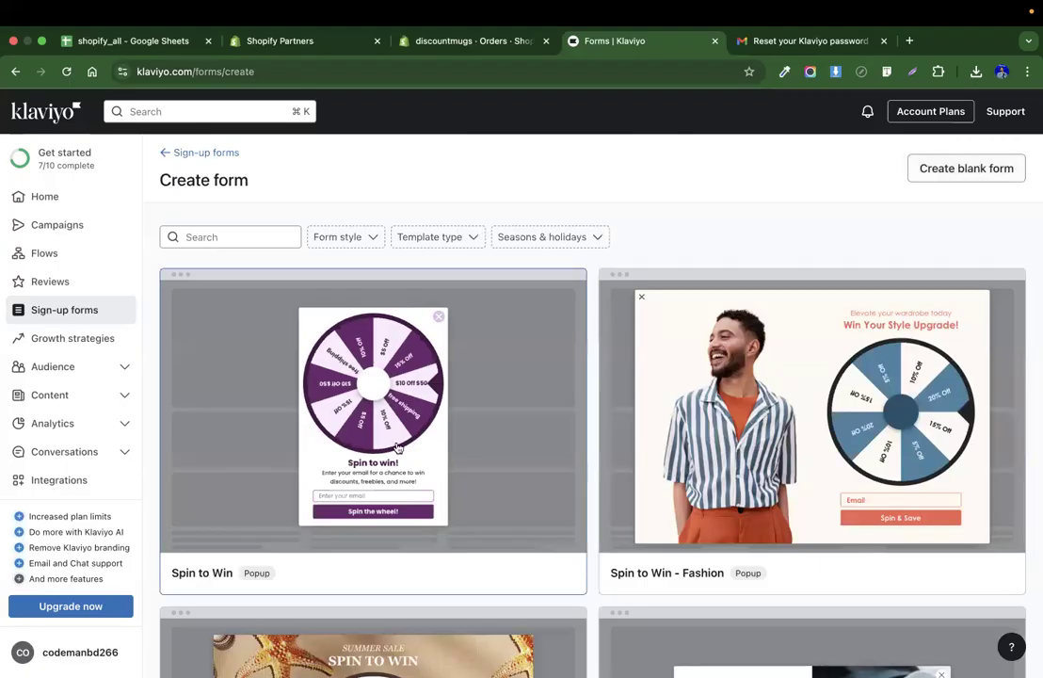
scroll(574, 385, down, 5)
scroll(727, 335, down, 4)
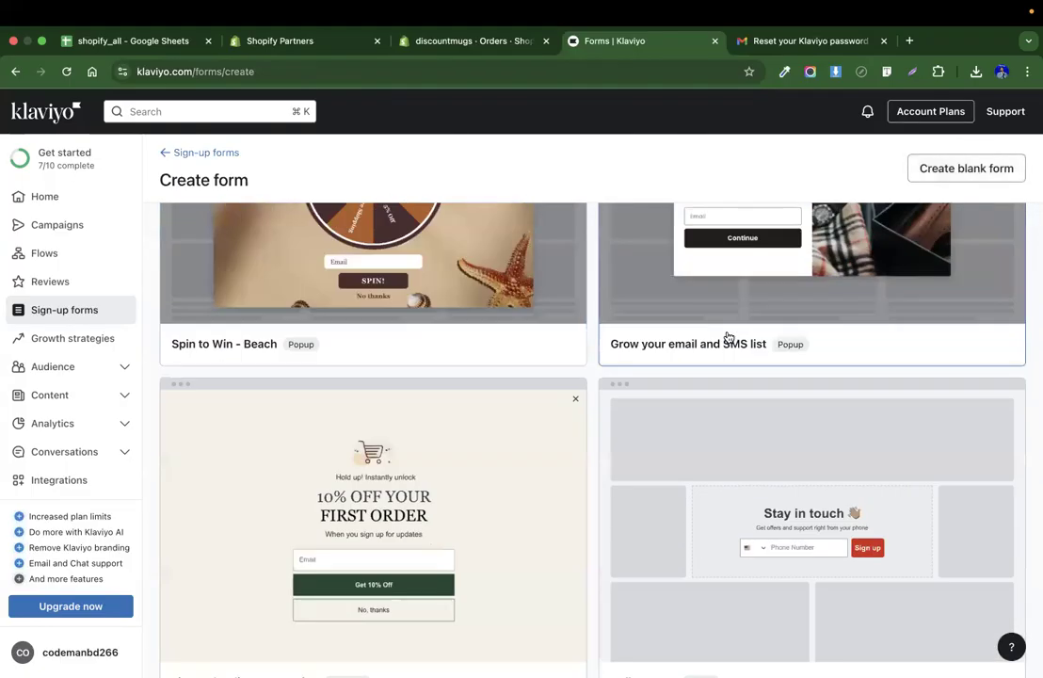
scroll(729, 336, up, 2)
scroll(729, 336, up, 1)
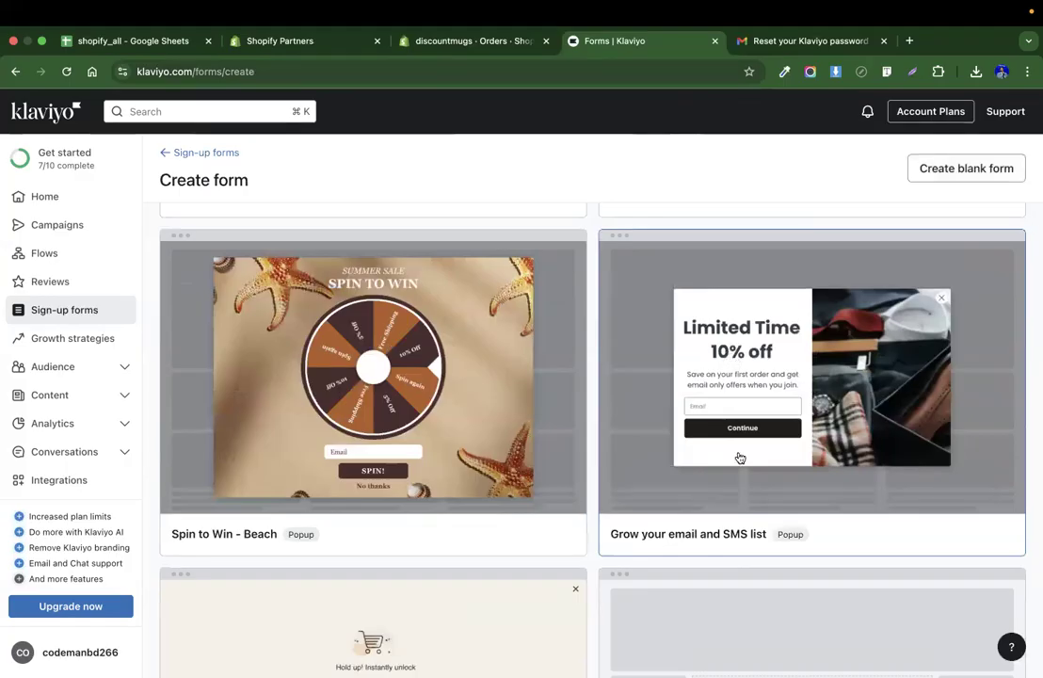
scroll(739, 457, down, 4)
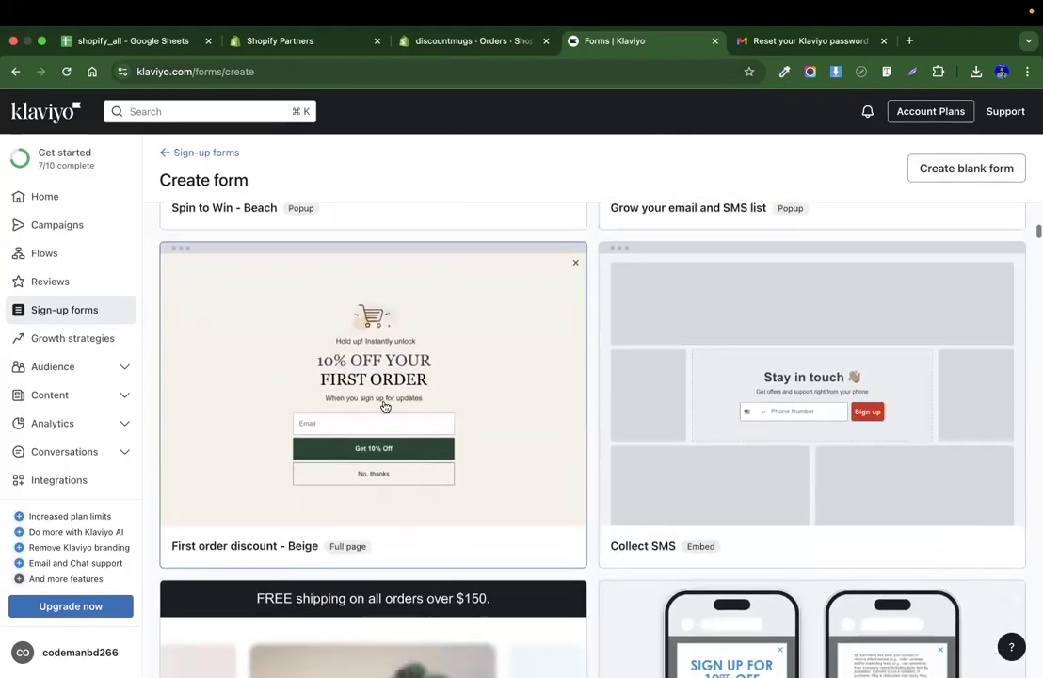
scroll(533, 396, down, 8)
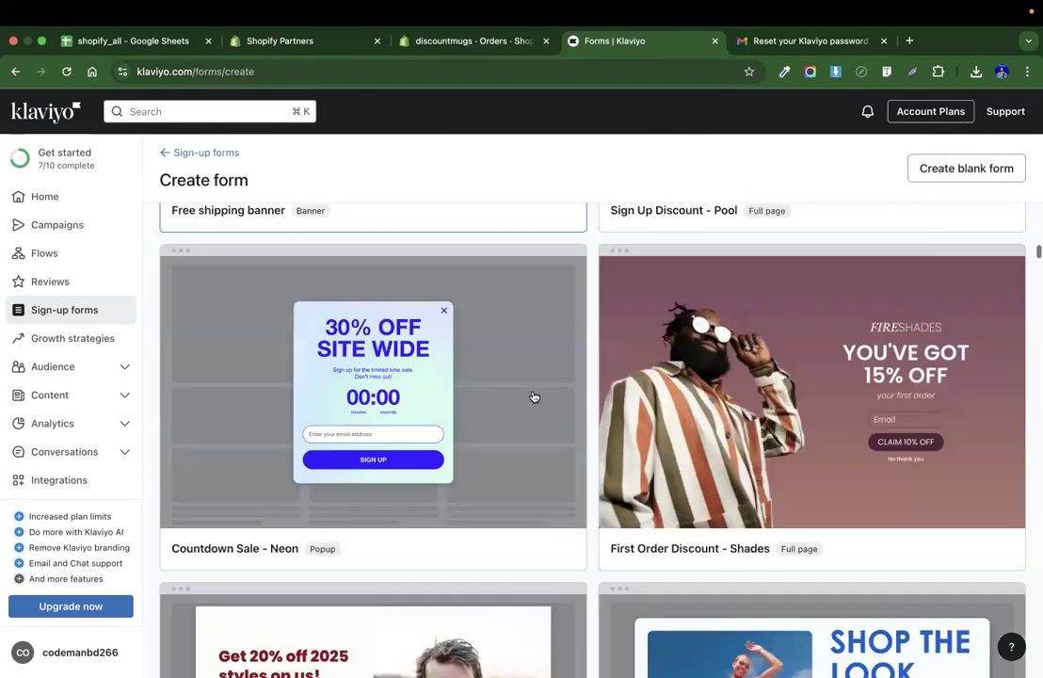
scroll(659, 391, down, 4)
scroll(780, 393, up, 2)
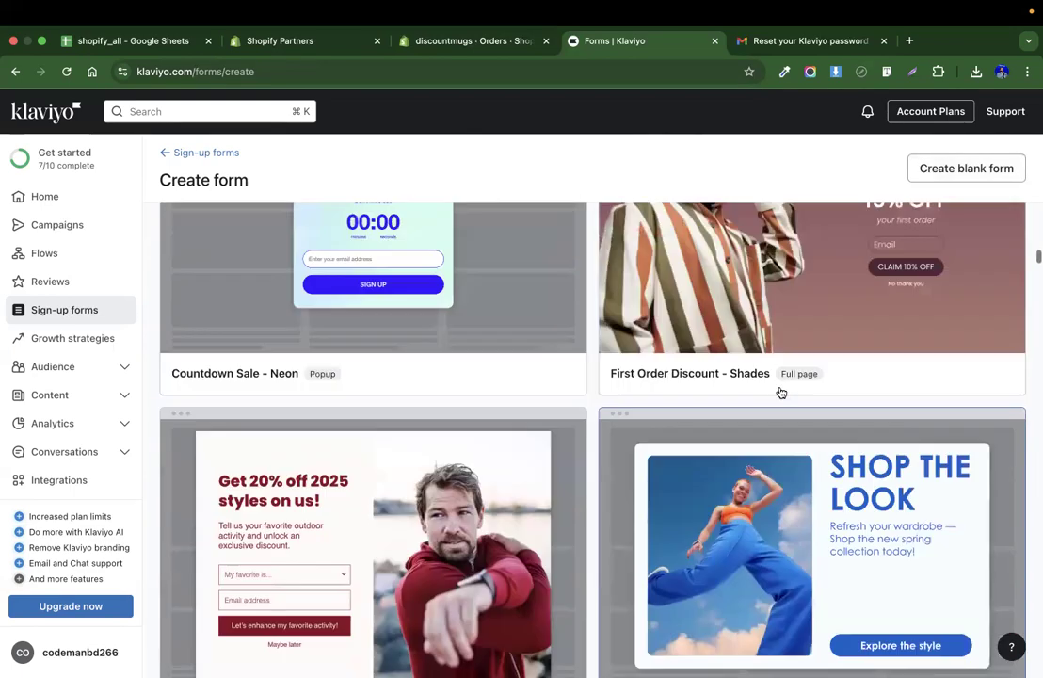
scroll(780, 392, up, 14)
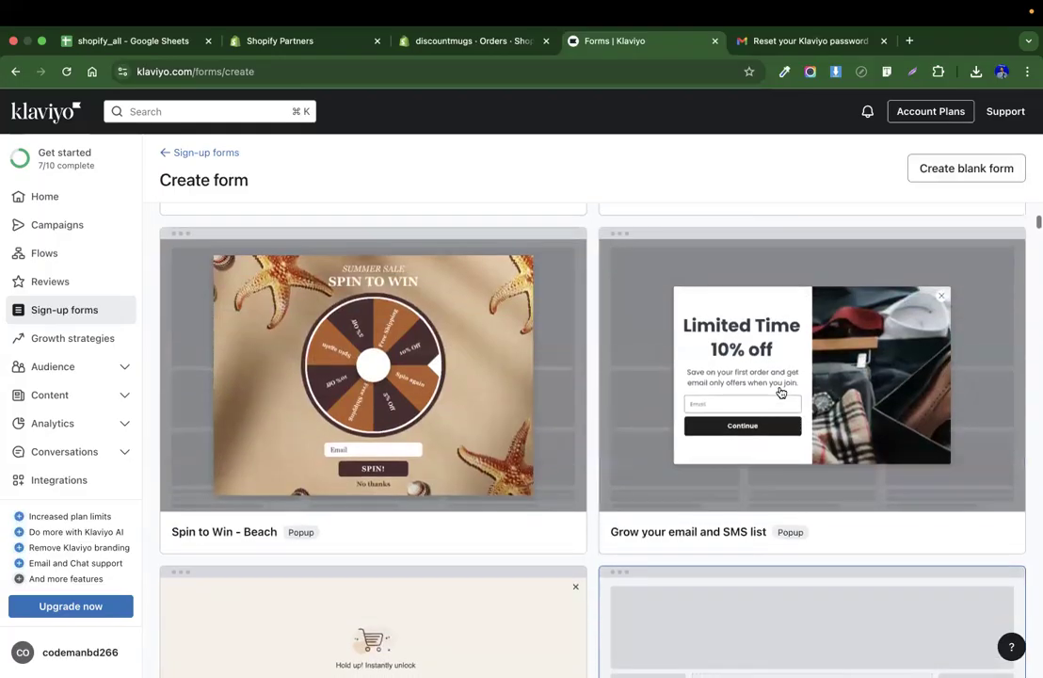
scroll(772, 346, up, 3)
scroll(770, 344, down, 2)
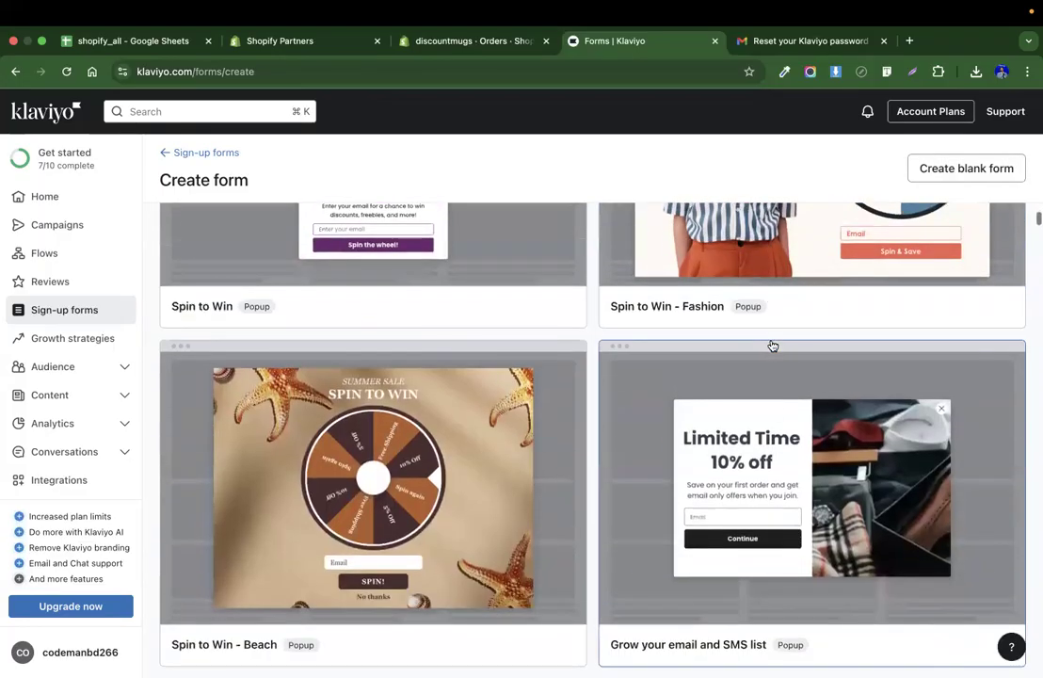
Preview the Grow your email and SMS list template and close its panel.
click(773, 404)
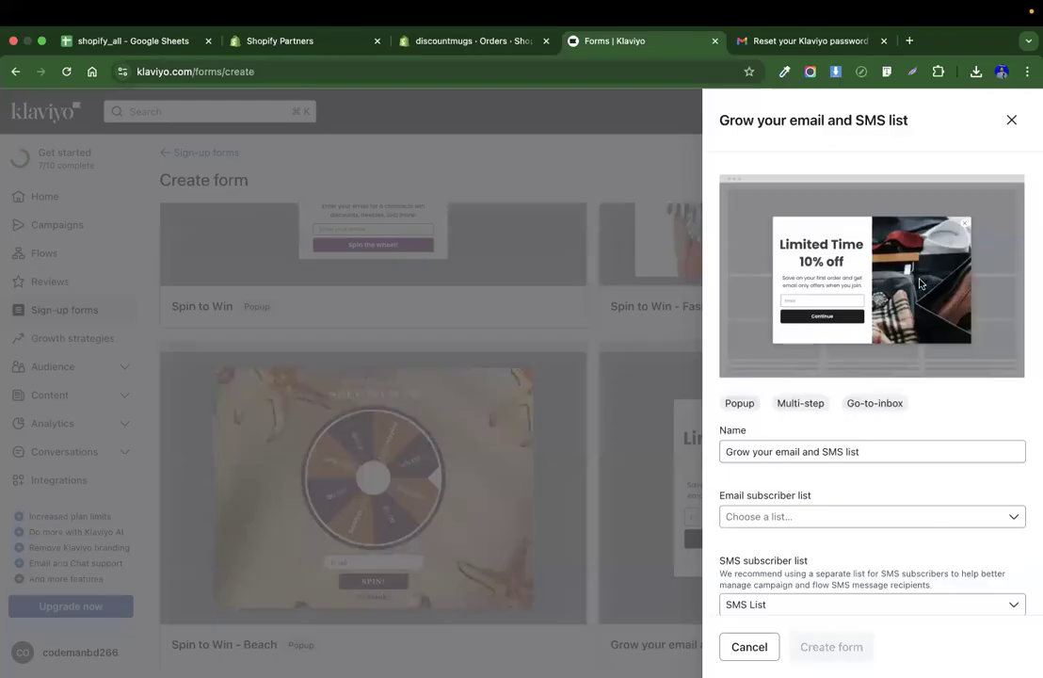
scroll(858, 359, down, 1)
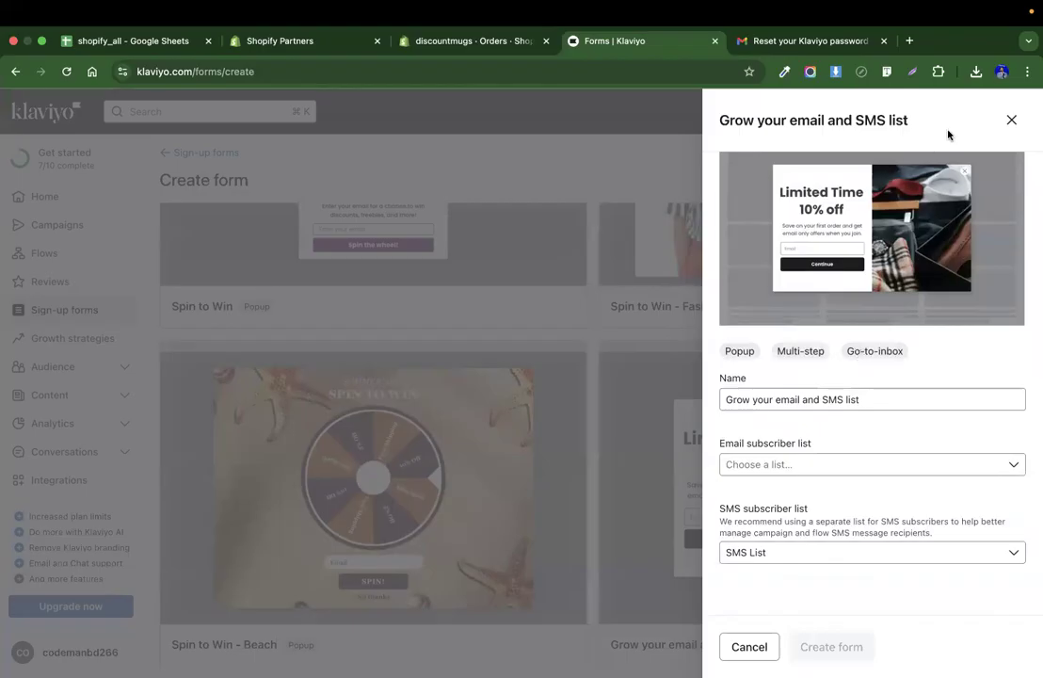
click(1010, 121)
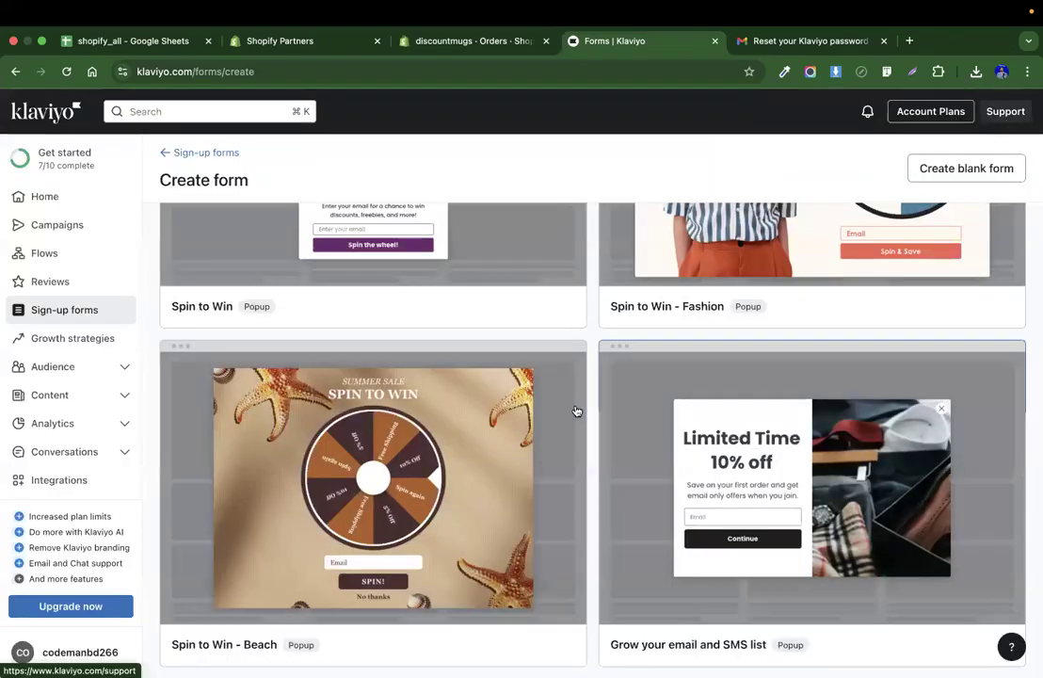
Choose the Subscribe for a coupon template and set its email subscriber list to Email List.
scroll(576, 410, down, 8)
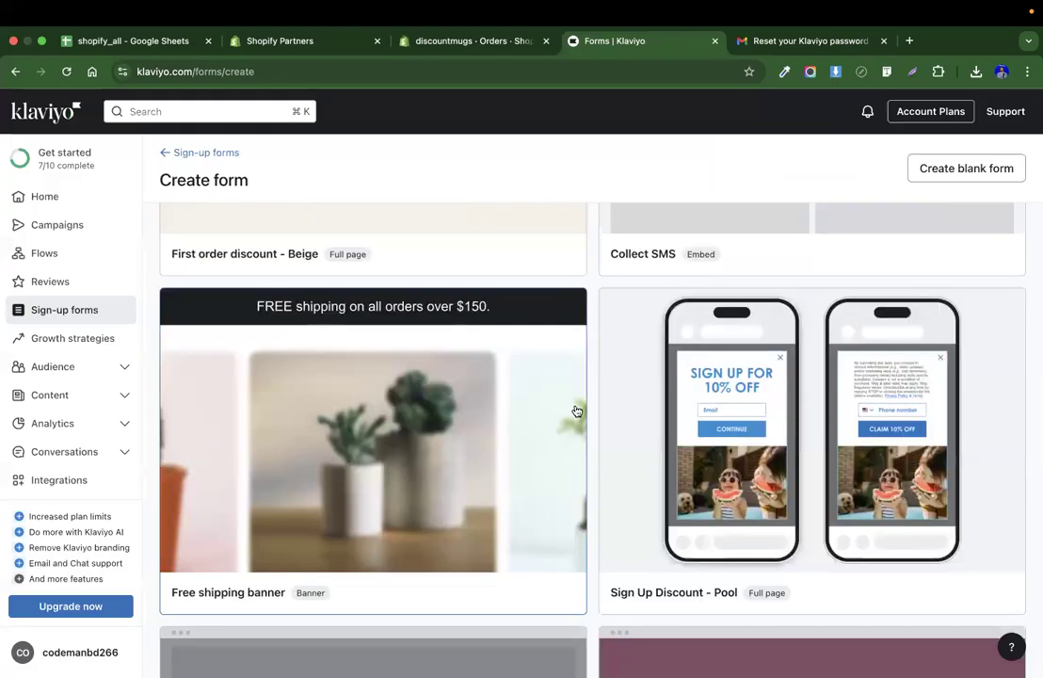
scroll(576, 410, down, 10)
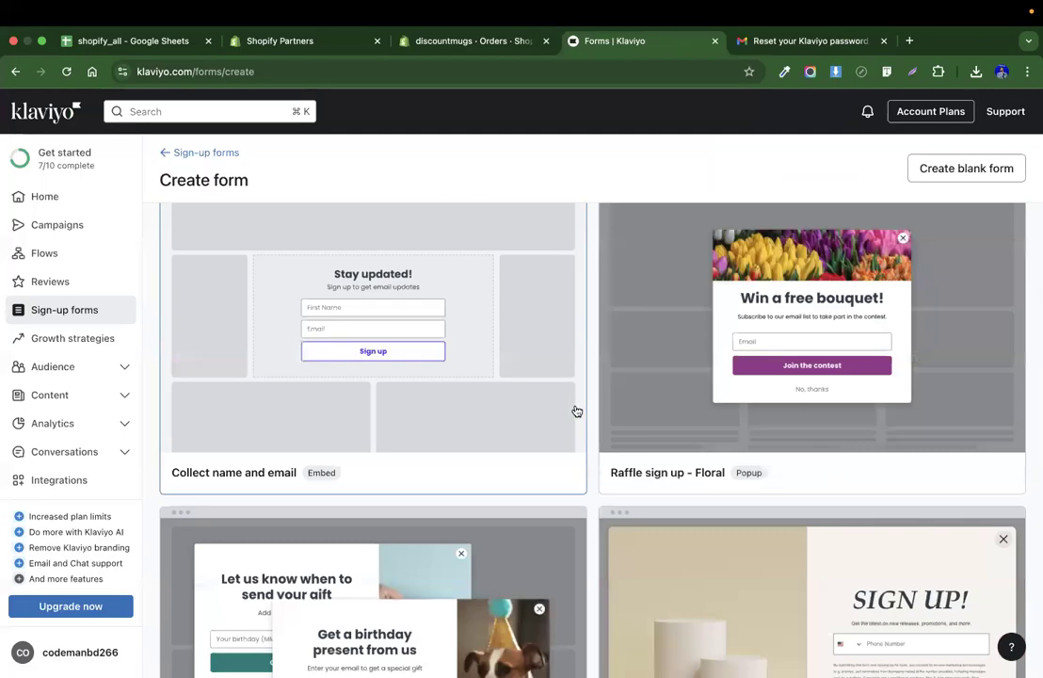
scroll(552, 459, down, 5)
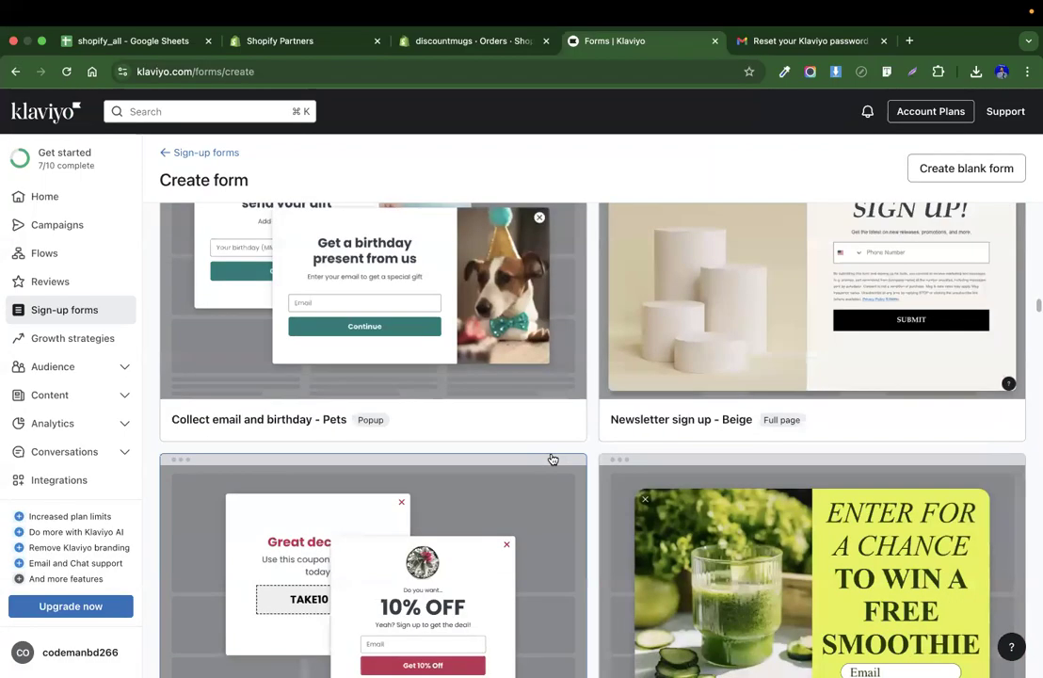
scroll(553, 458, down, 3)
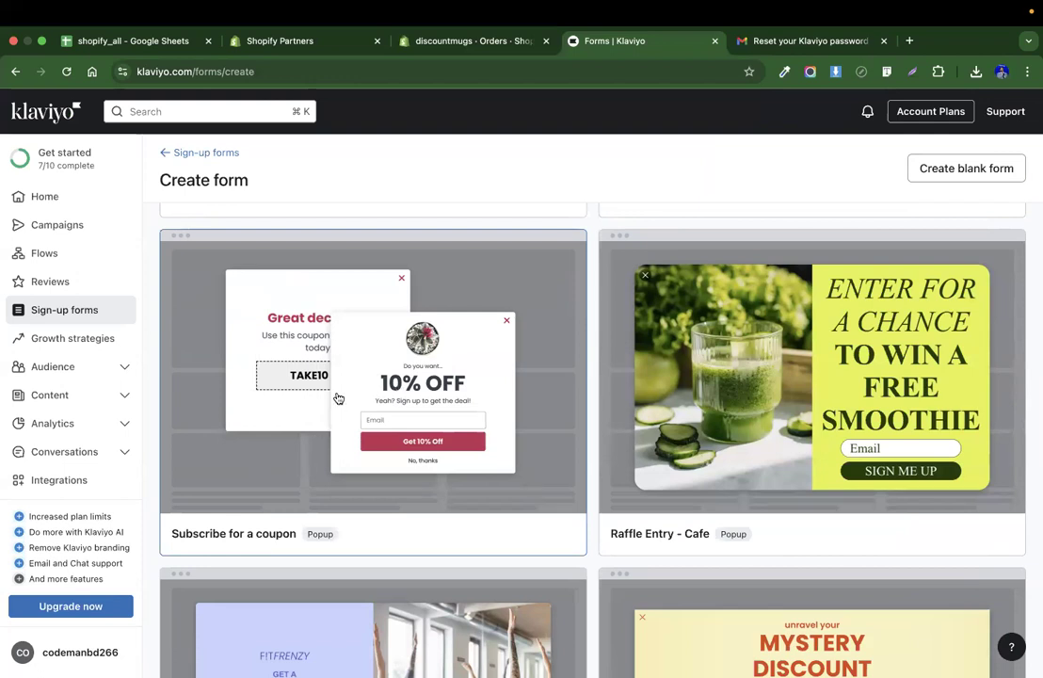
click(429, 372)
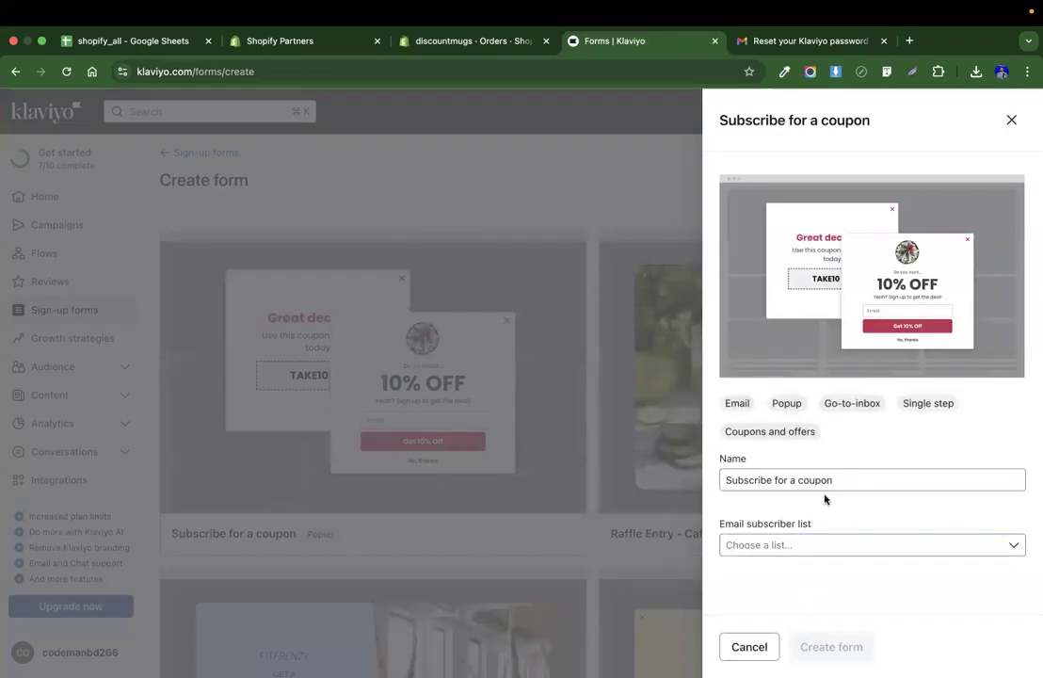
click(864, 482)
triple_click(864, 482)
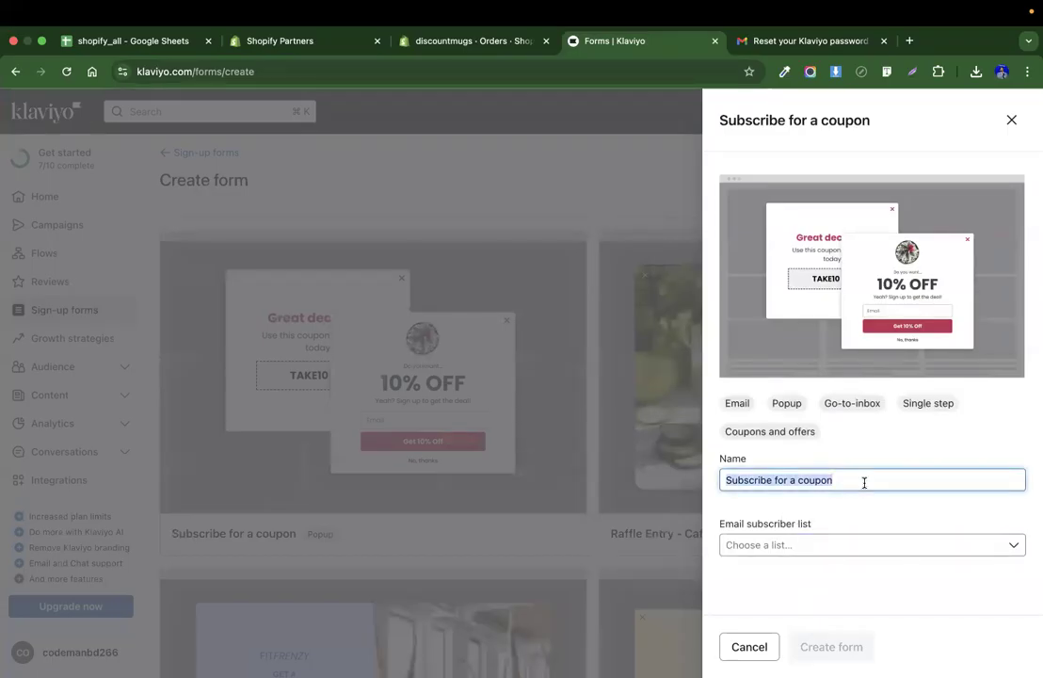
click(775, 546)
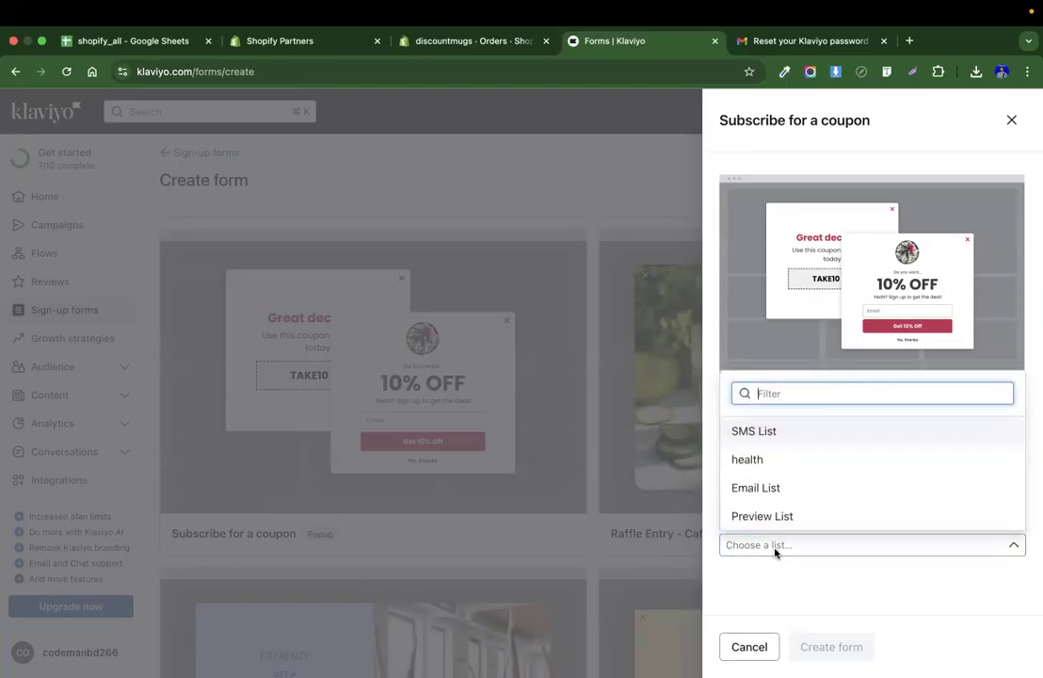
click(772, 490)
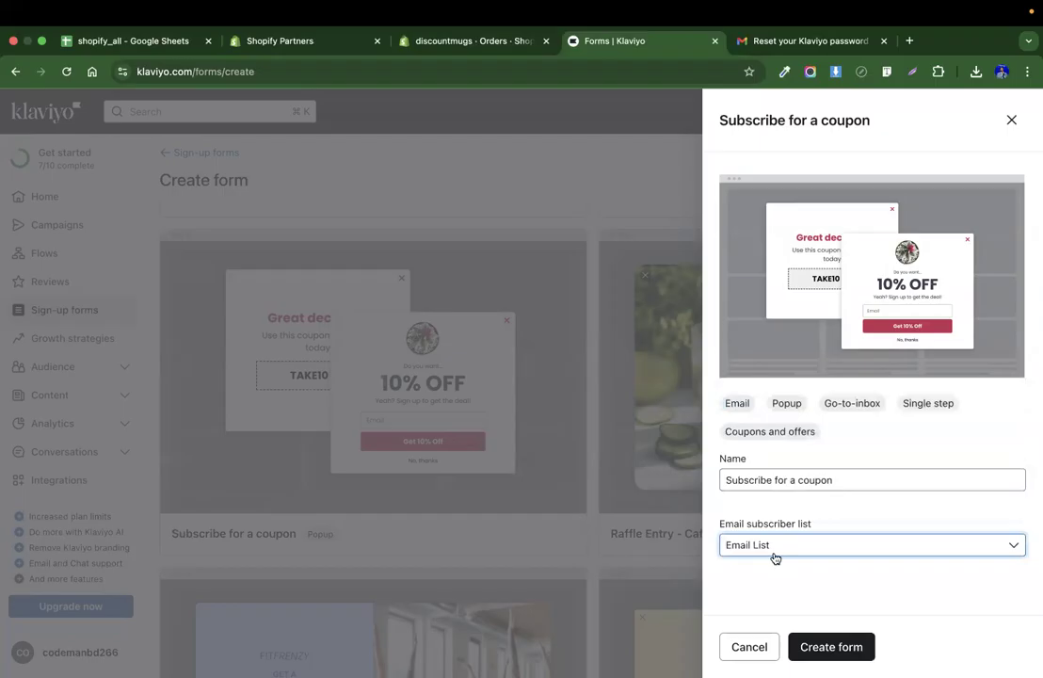
Open a new tab, search Google for klaviyo and go to the Klaviyo account dashboard.
click(906, 42)
text(klaviyo)
key(Return)
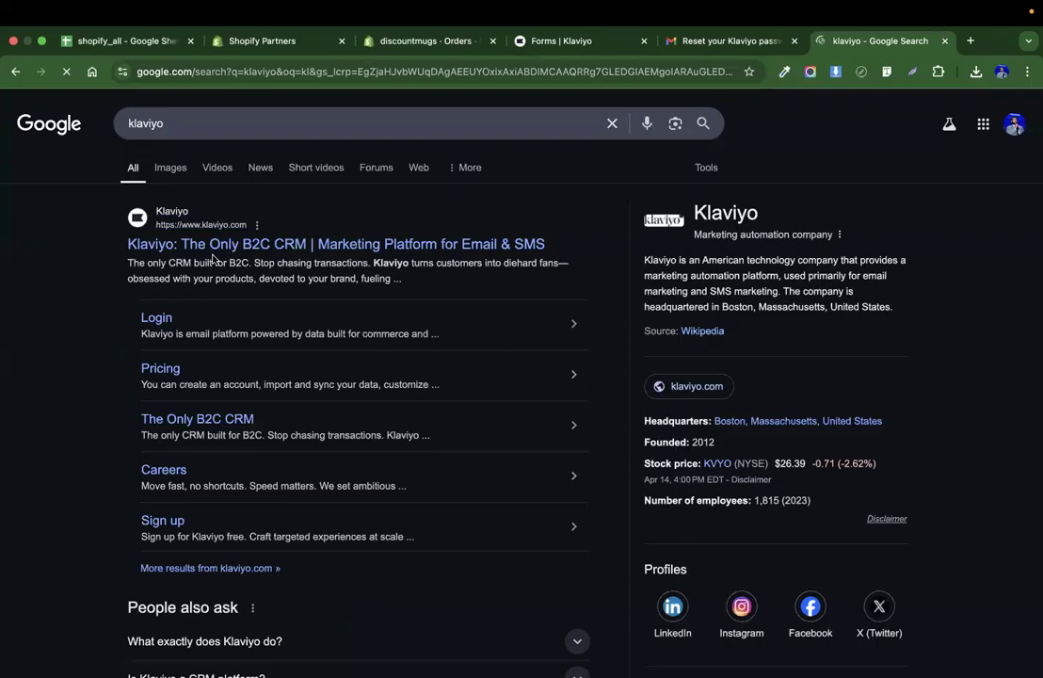
click(174, 234)
drag(793, 44, 705, 45)
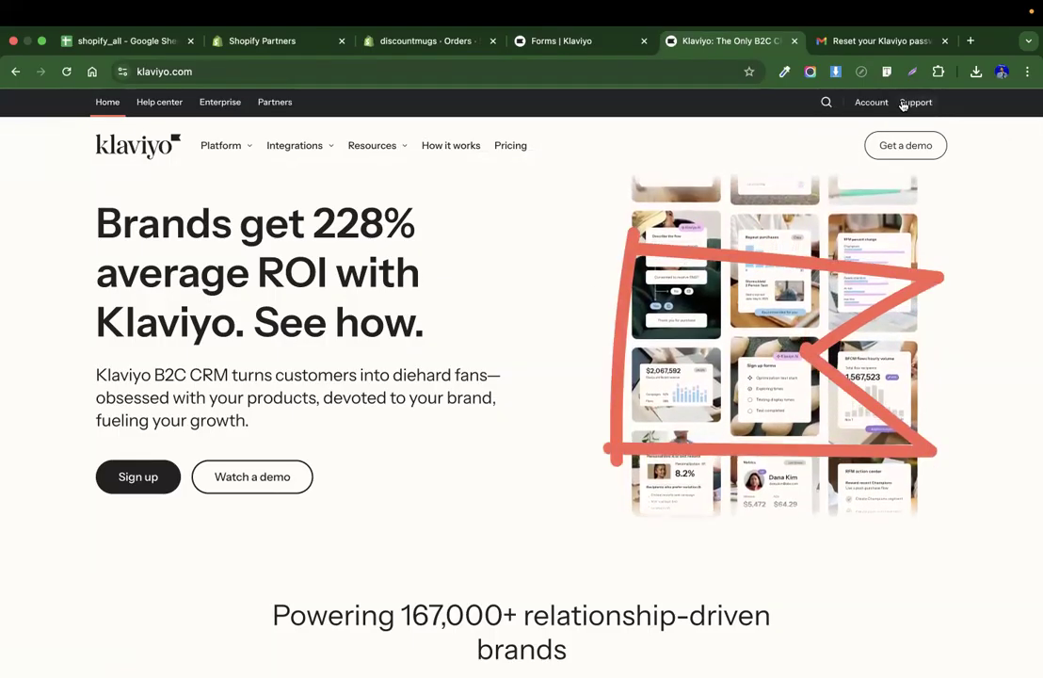
click(872, 104)
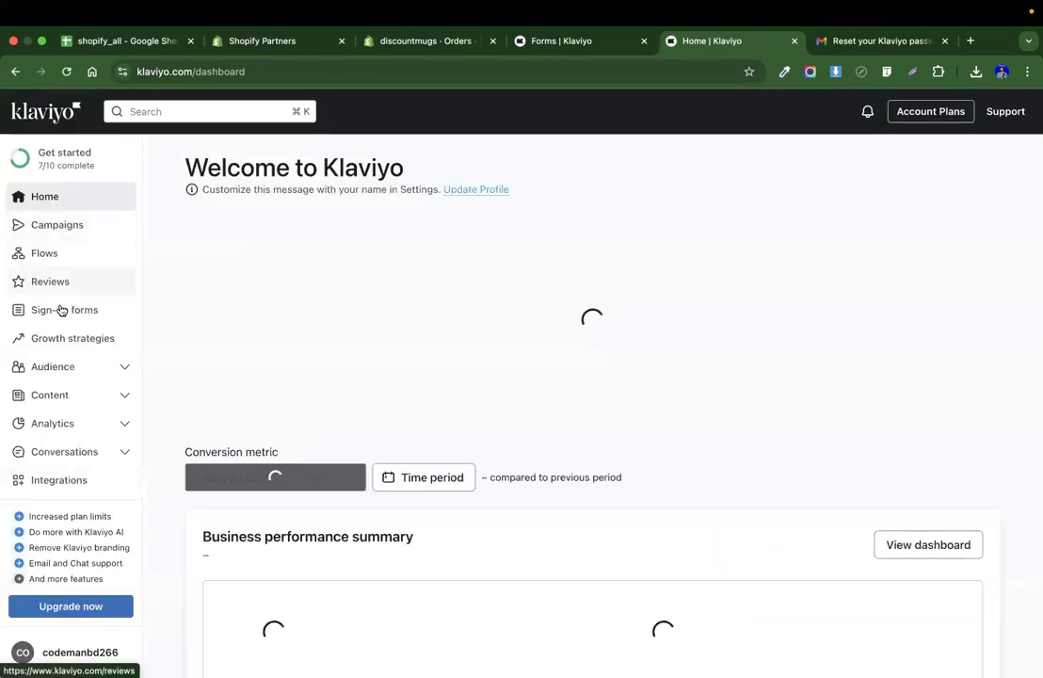
Open Audience's Lists & segments and view the Email List's members.
click(60, 376)
click(51, 368)
click(53, 371)
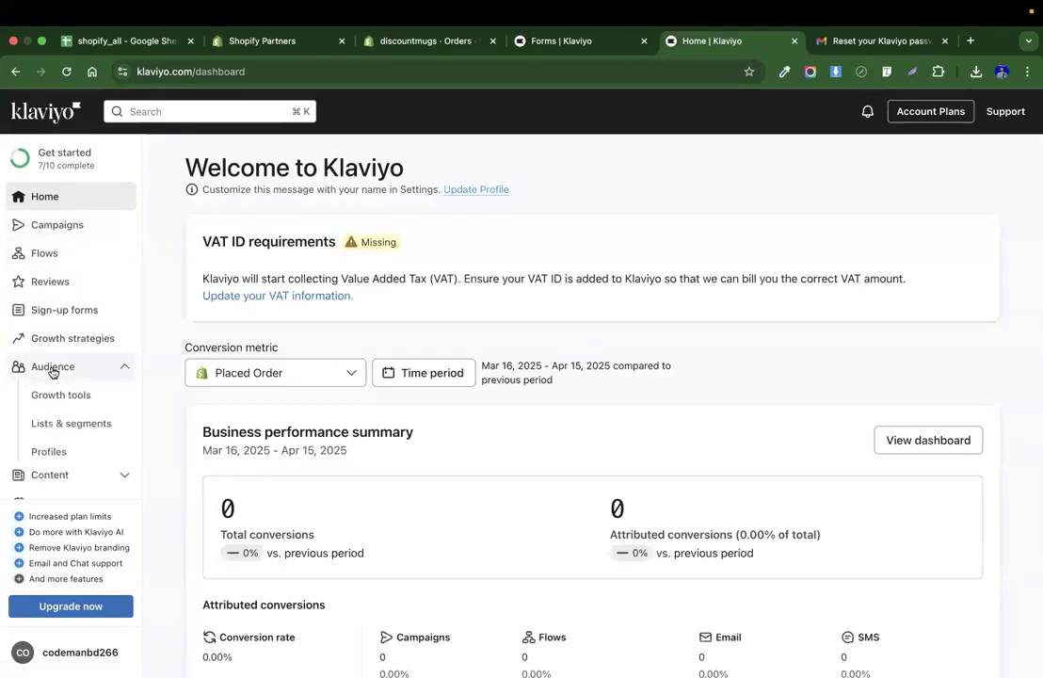
scroll(60, 414, down, 2)
click(56, 396)
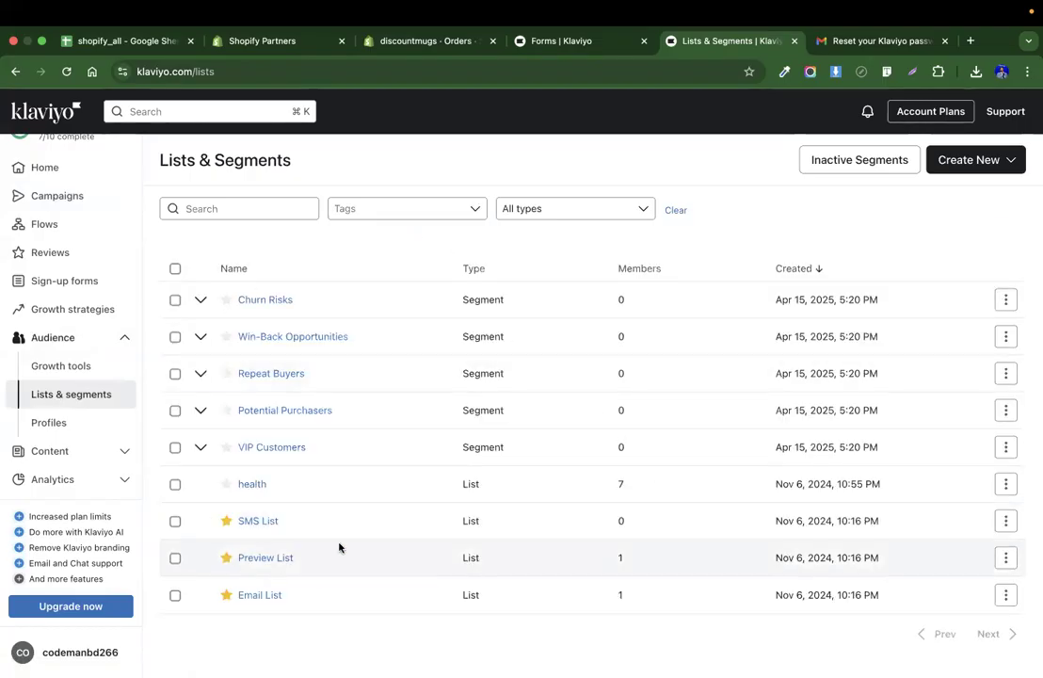
click(268, 597)
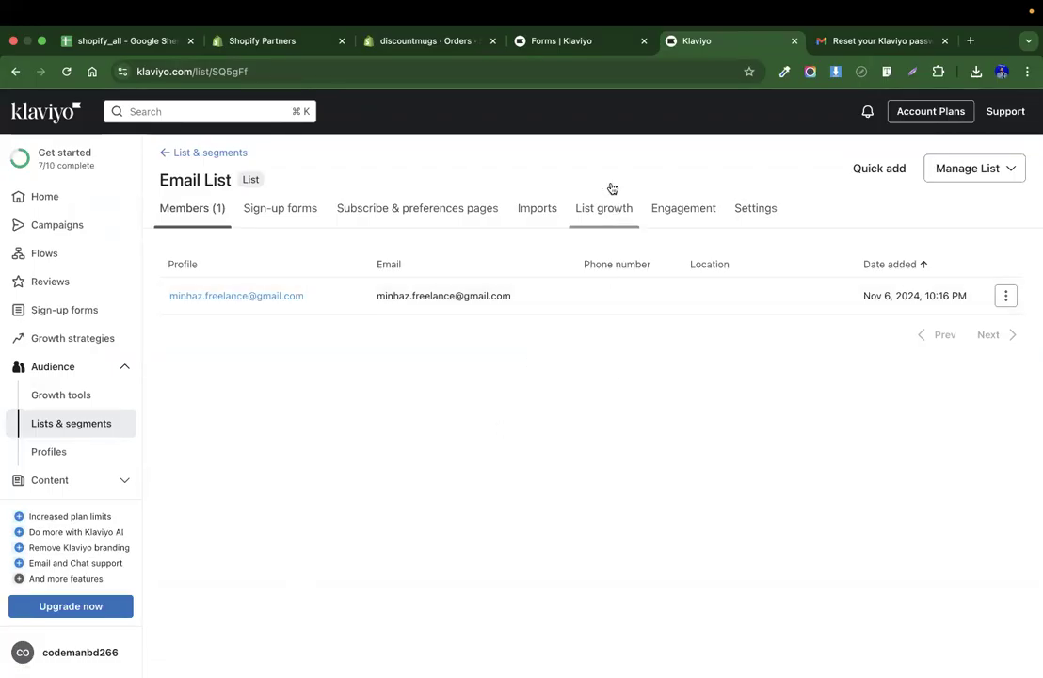
Return to the form setup, reselect Email List as the subscriber list and create the form.
click(546, 42)
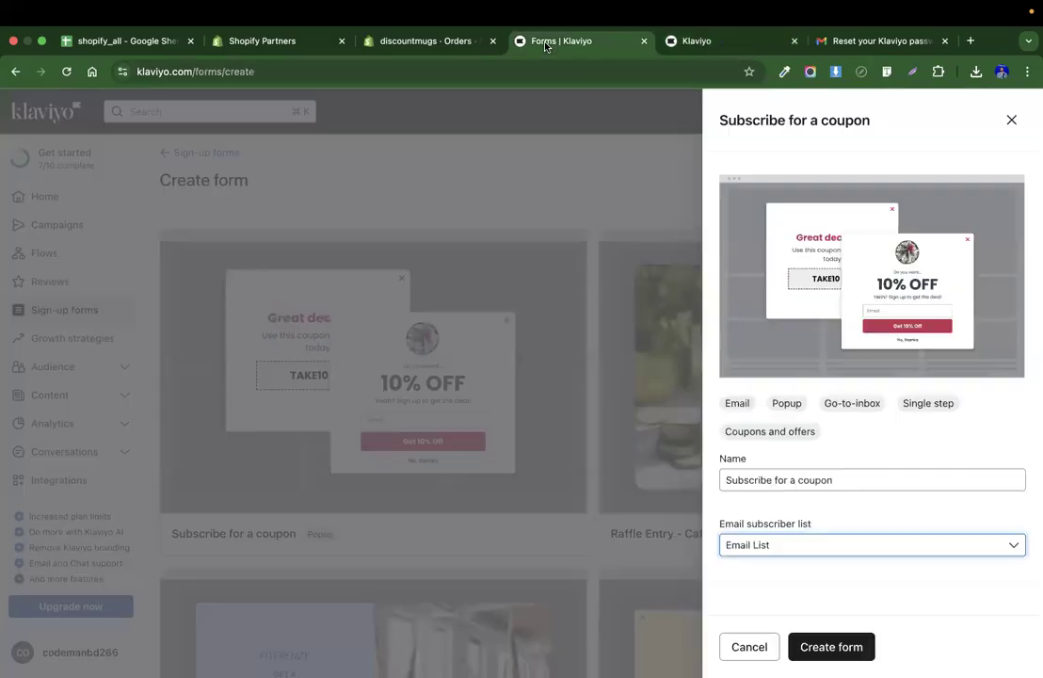
click(819, 547)
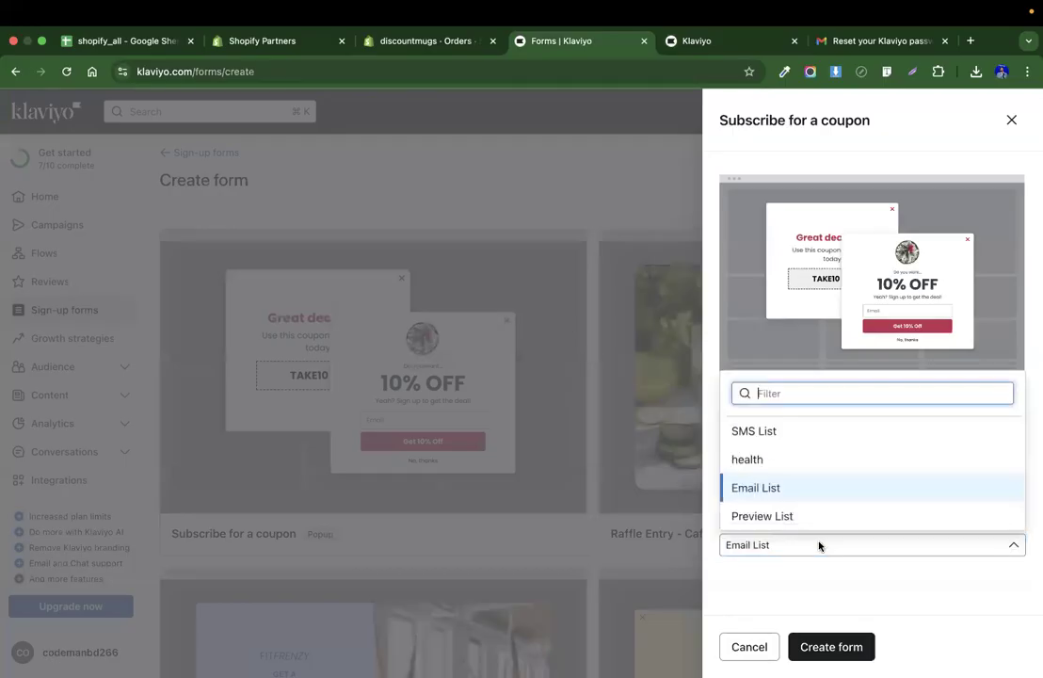
click(783, 488)
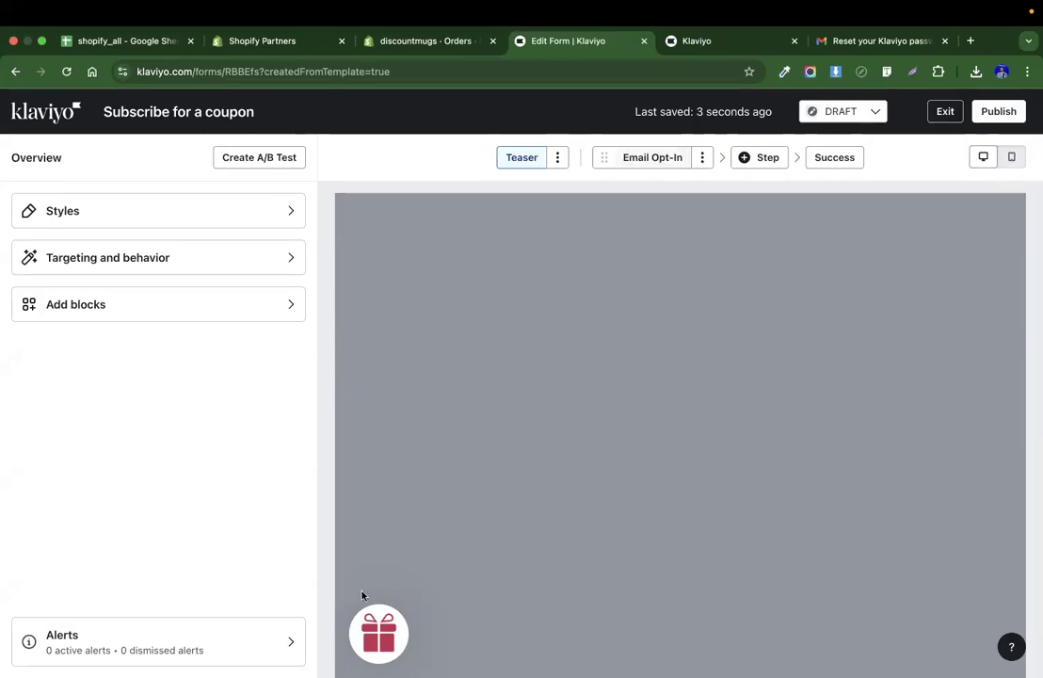
Open the teaser settings and try its style options, ending with Circle selected.
click(521, 160)
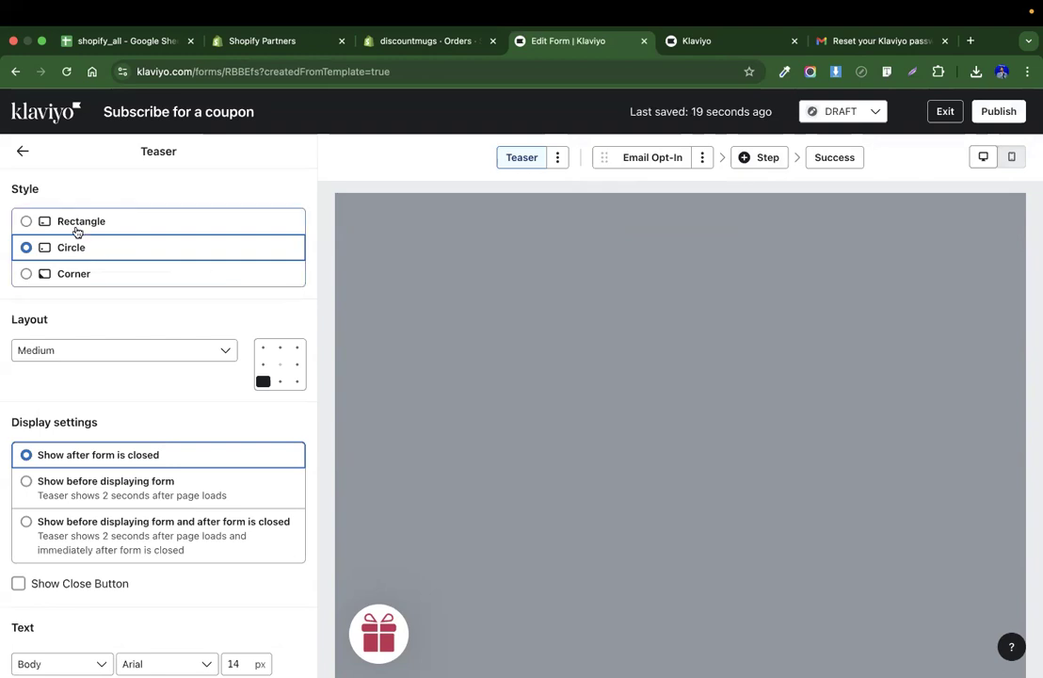
click(66, 225)
click(64, 247)
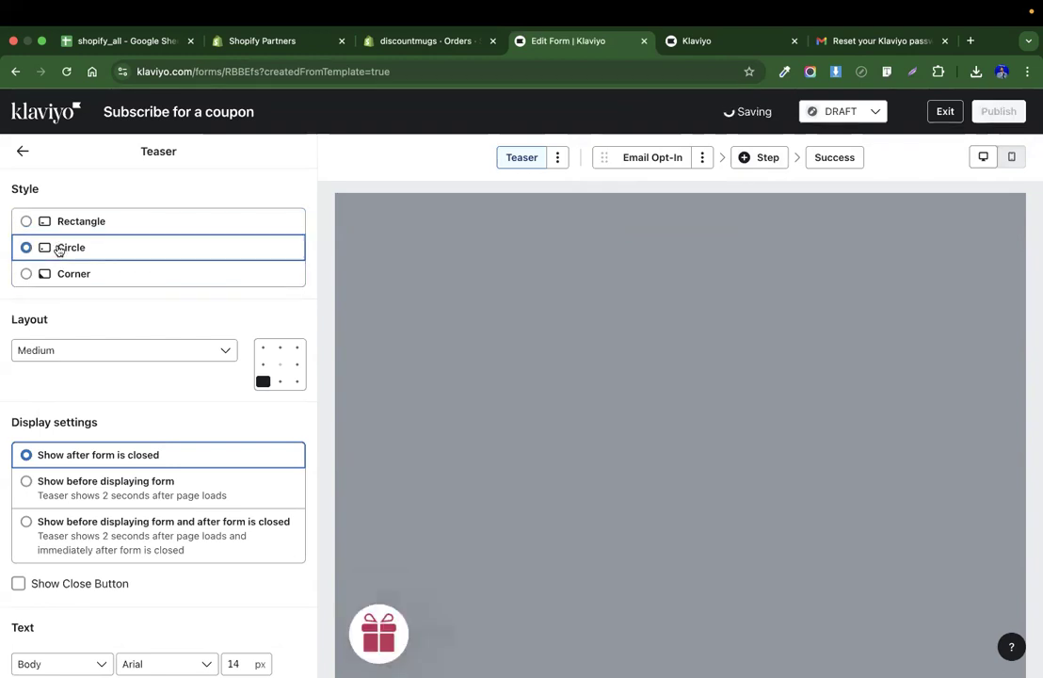
click(58, 268)
click(52, 249)
scroll(83, 366, down, 2)
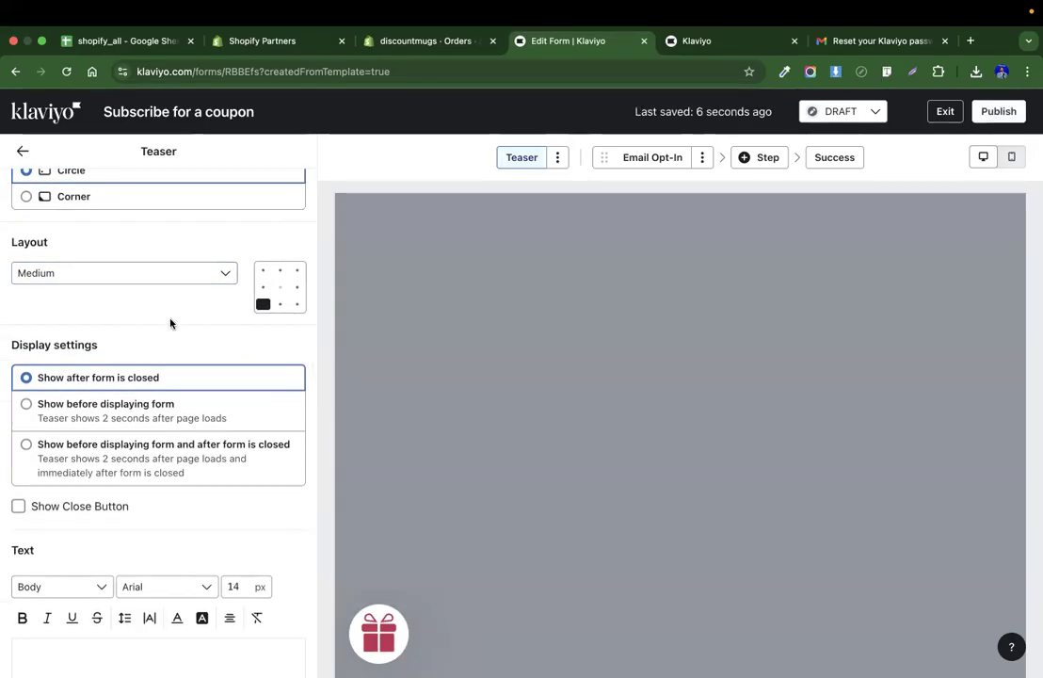
scroll(132, 490, down, 3)
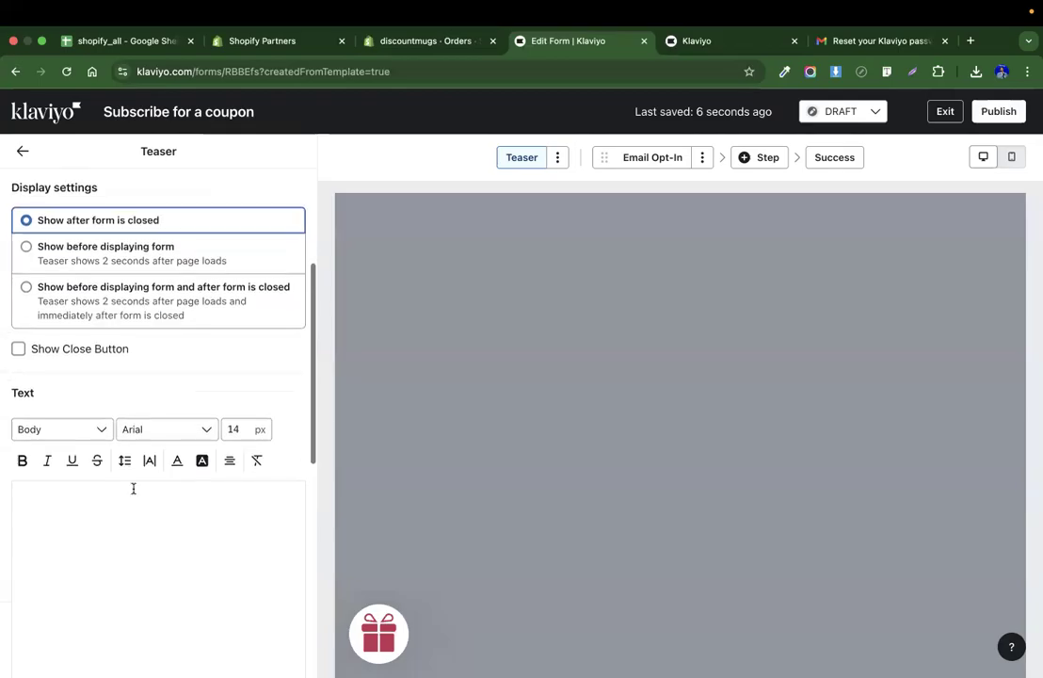
scroll(132, 487, up, 5)
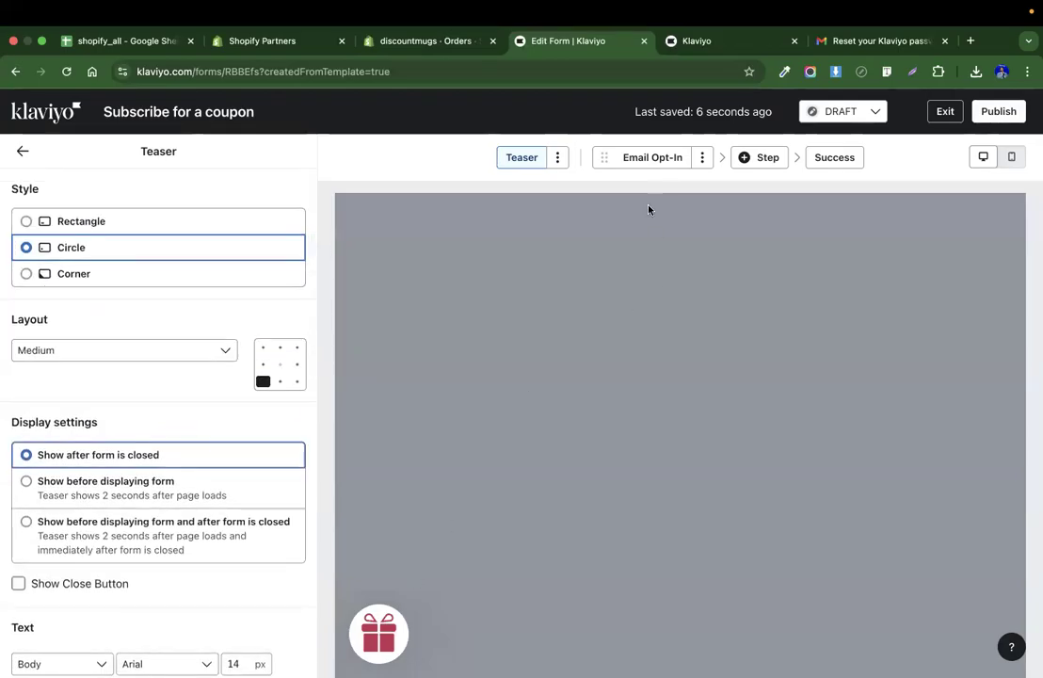
Open the Email Opt-In step and replace its image with the discountmugs logo from the image library.
click(638, 157)
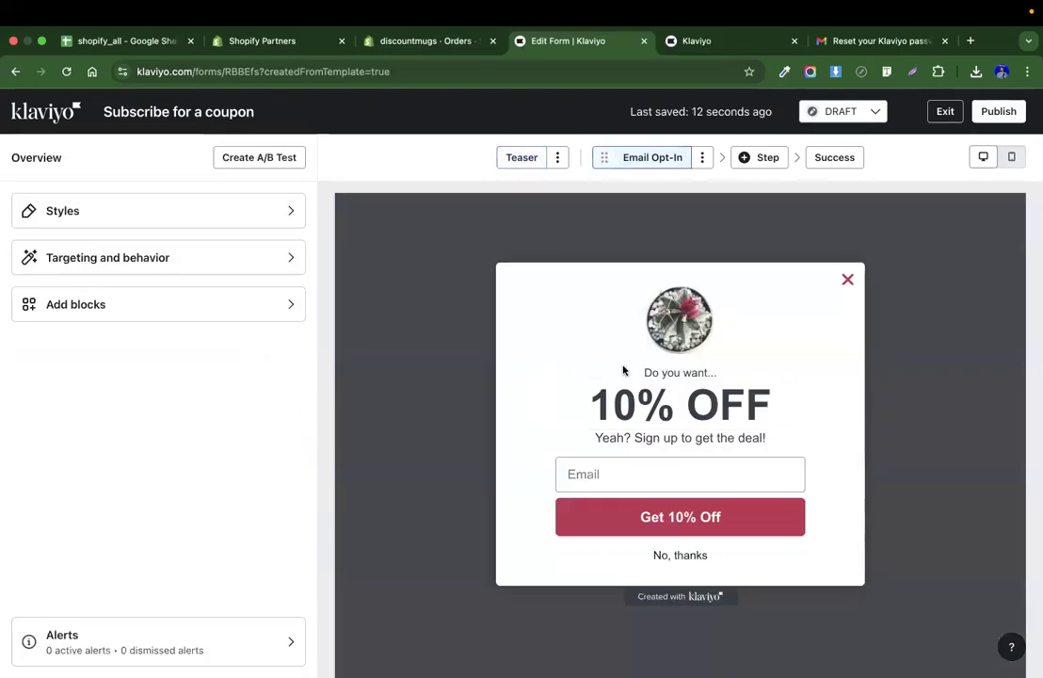
click(657, 323)
click(117, 253)
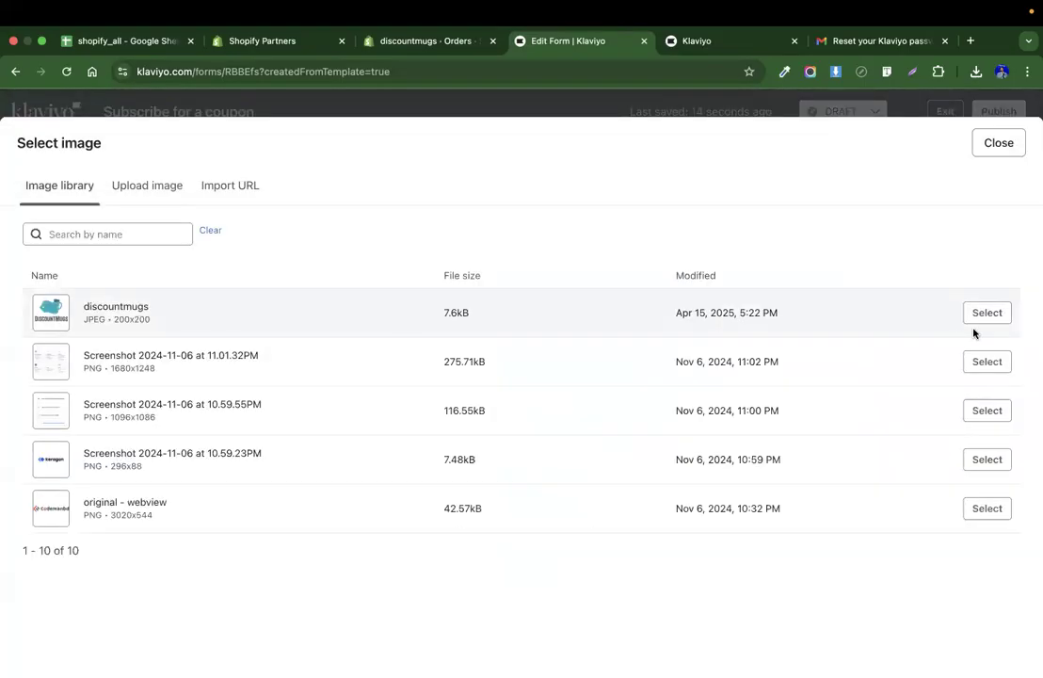
click(984, 317)
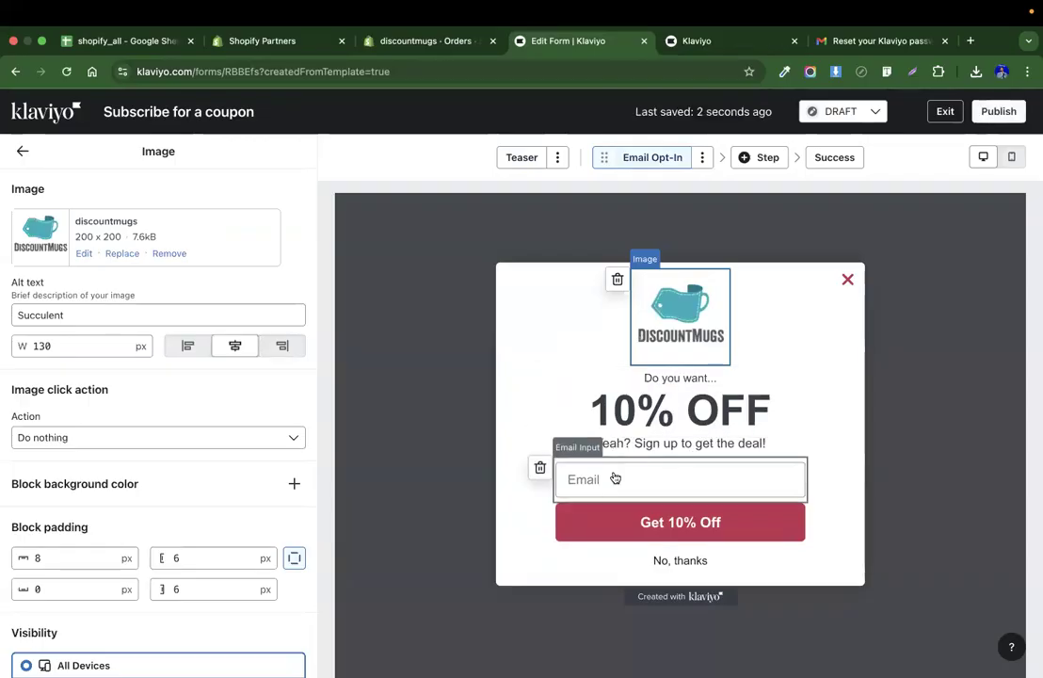
Sample the logo's teal with the colour picker extension and set the button's background colour to 13ADBB.
click(647, 515)
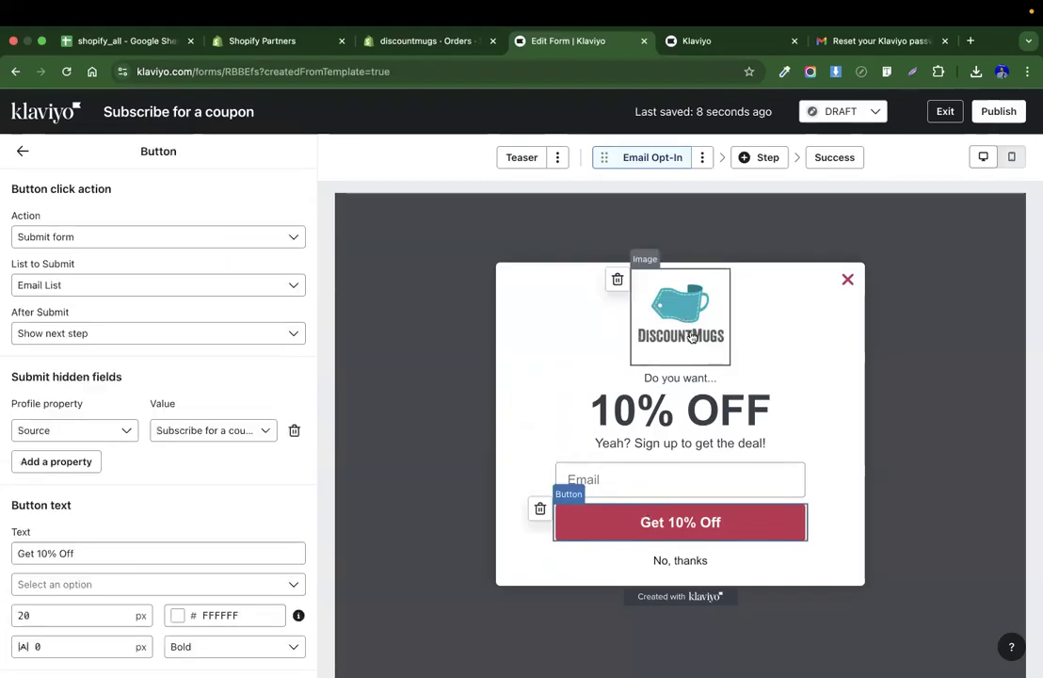
click(786, 73)
click(702, 93)
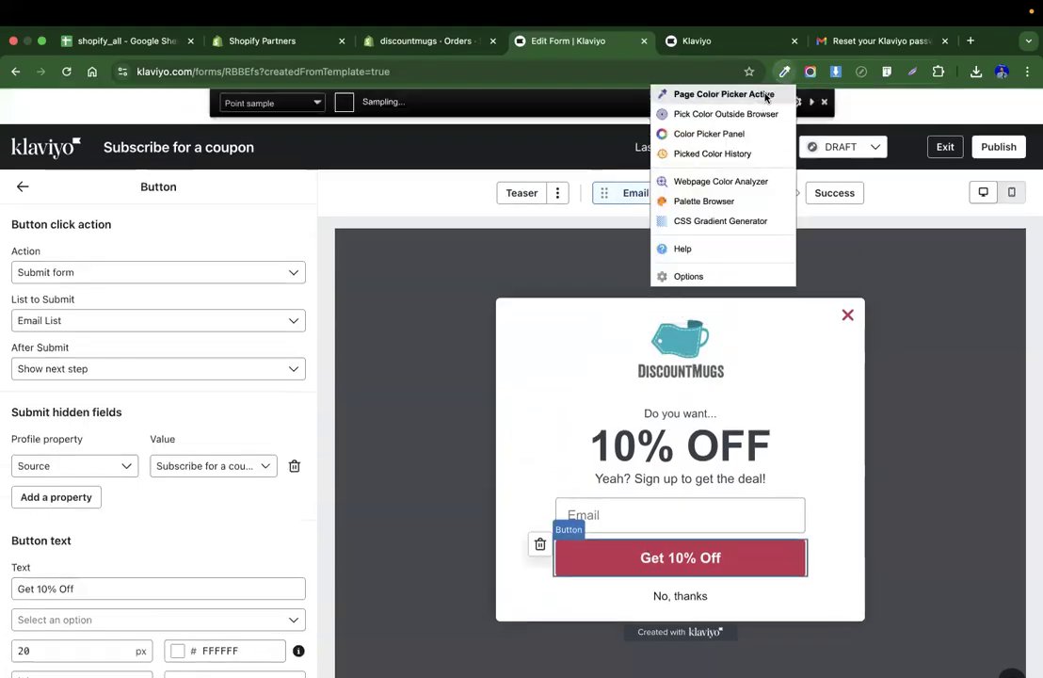
click(675, 338)
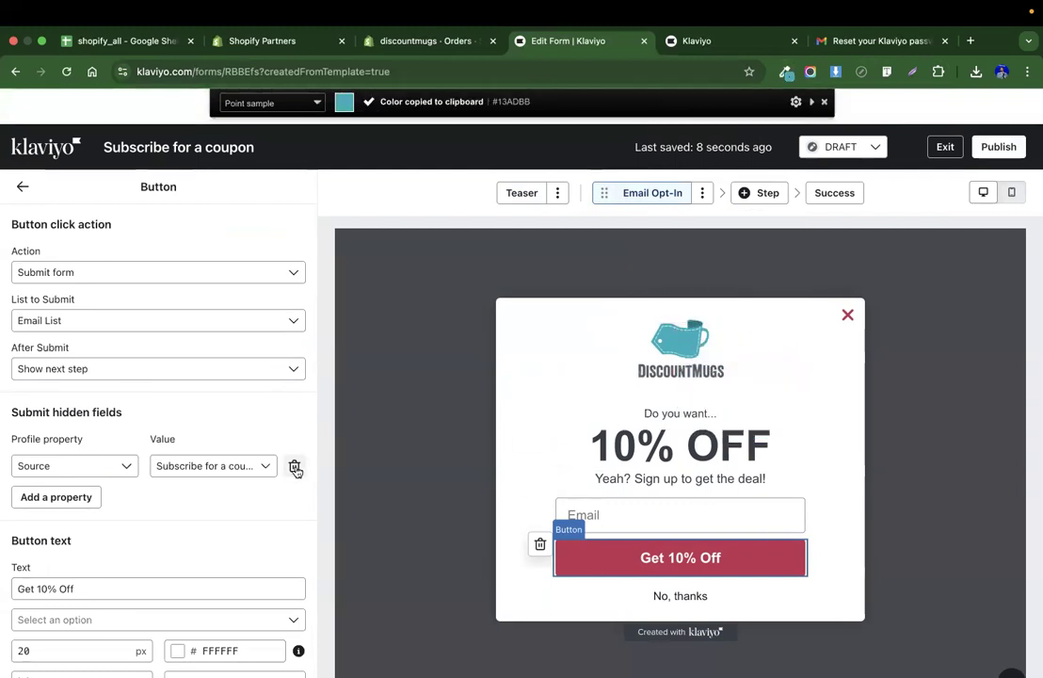
scroll(216, 491, down, 5)
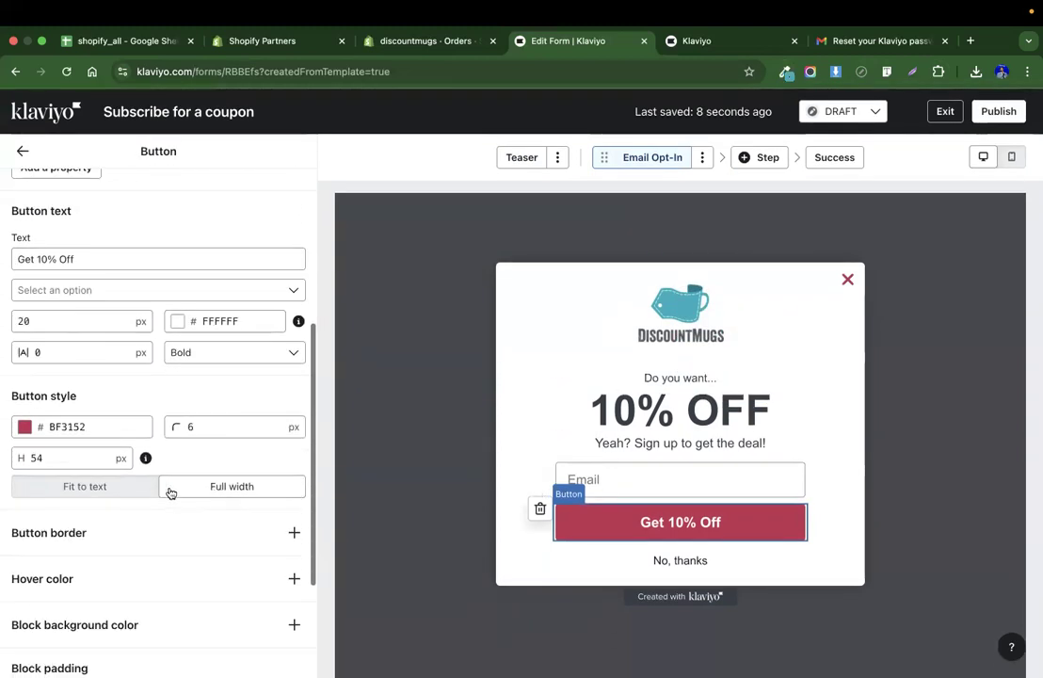
click(76, 428)
double_click(90, 427)
text(13ADBB)
click(206, 387)
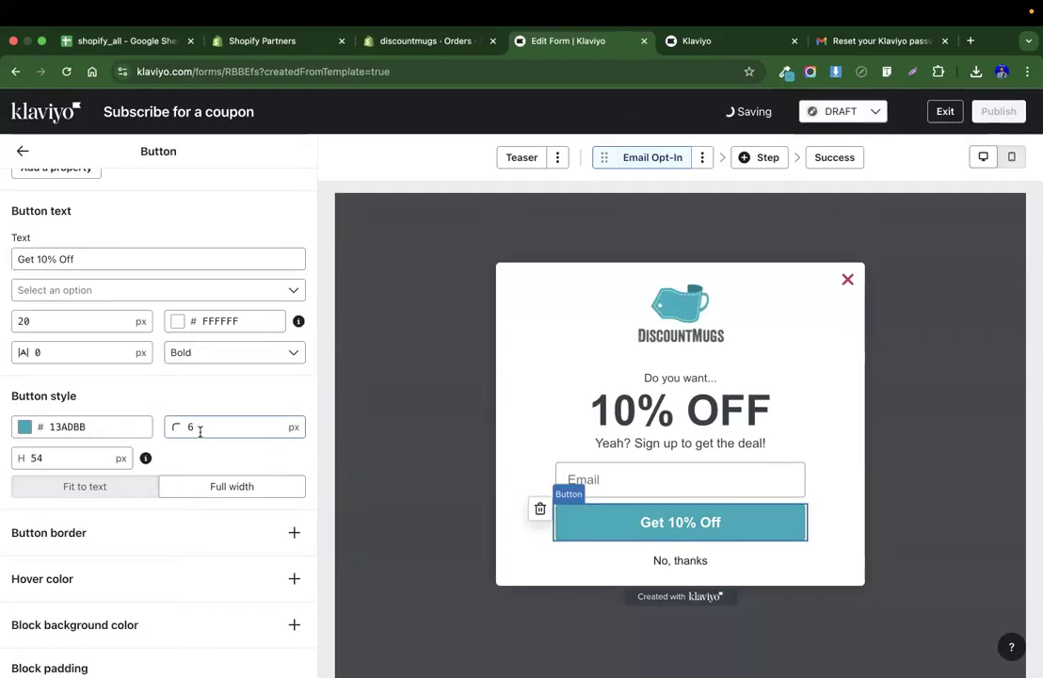
Try changing the button text to Get 15% Off.
click(38, 259)
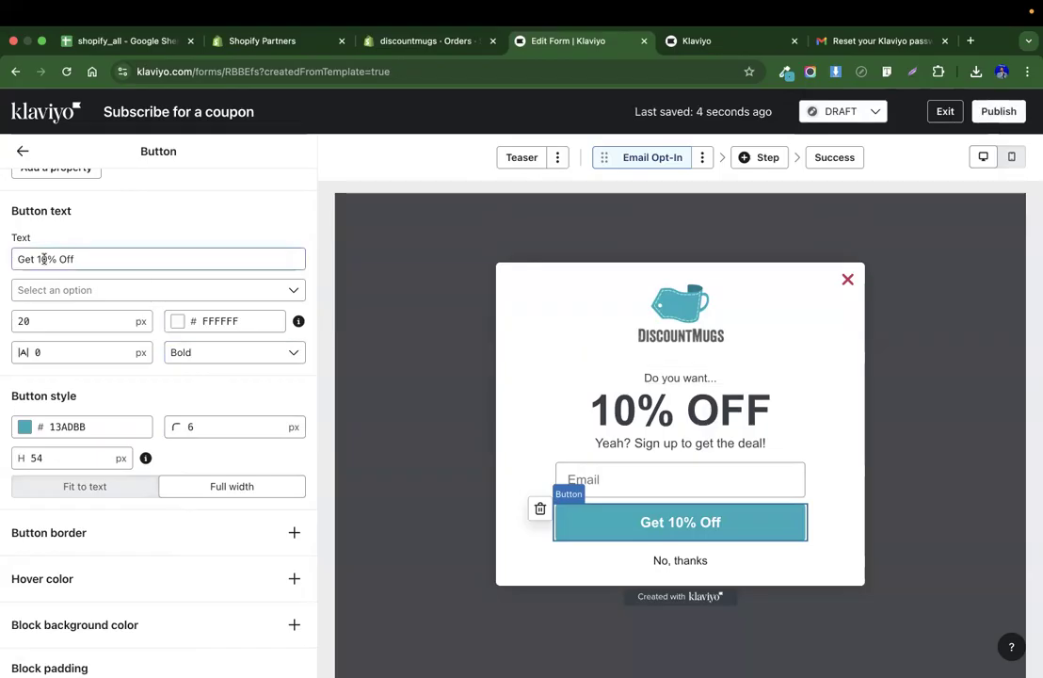
key(BackSpace)
text(5)
click(153, 217)
click(74, 263)
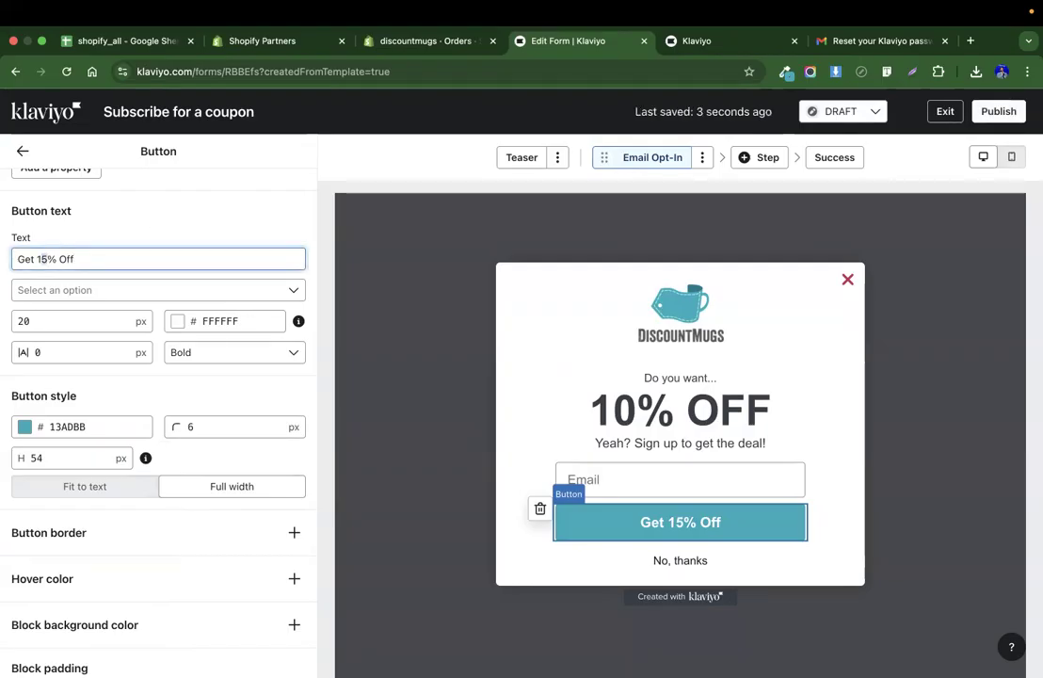
click(224, 211)
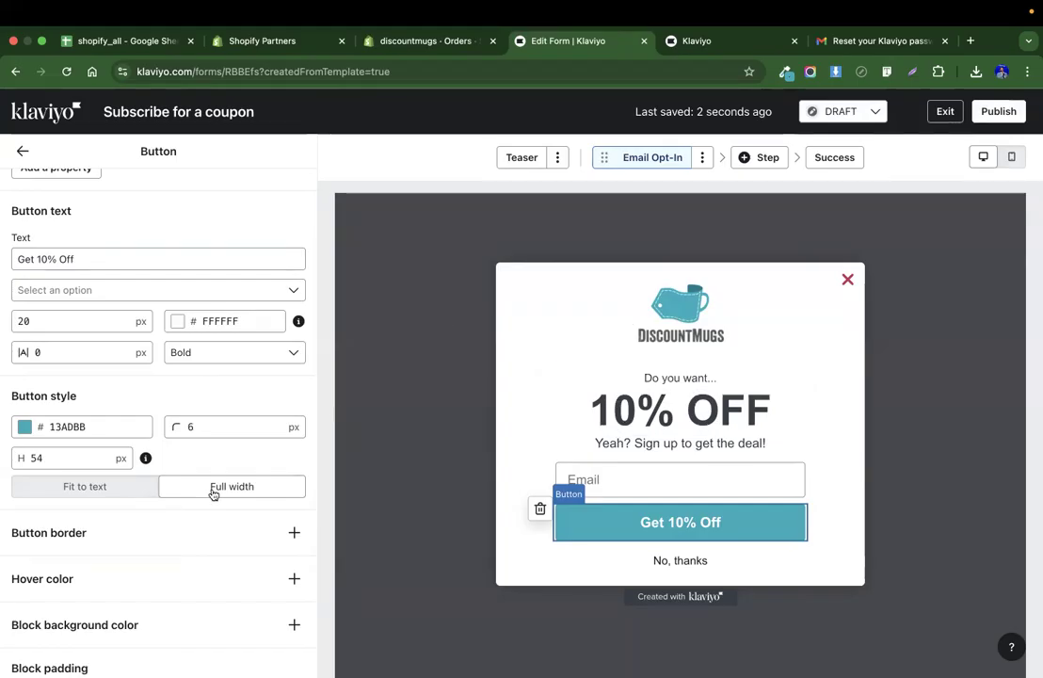
Add a solid 2 px border to the button and set its colour to 160106.
scroll(214, 493, down, 3)
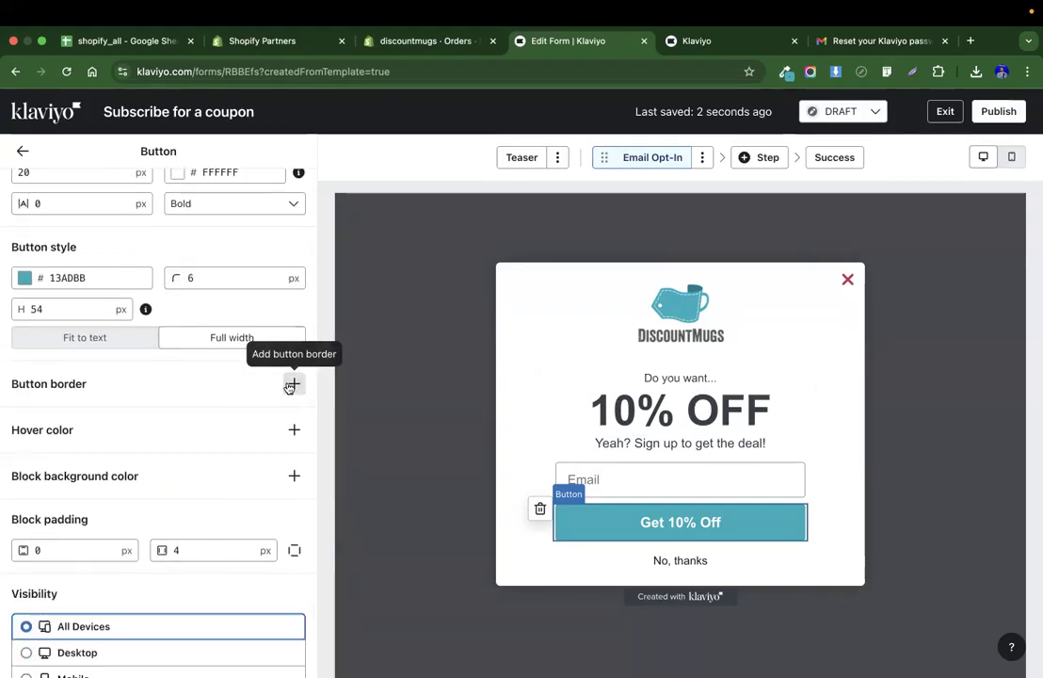
click(291, 384)
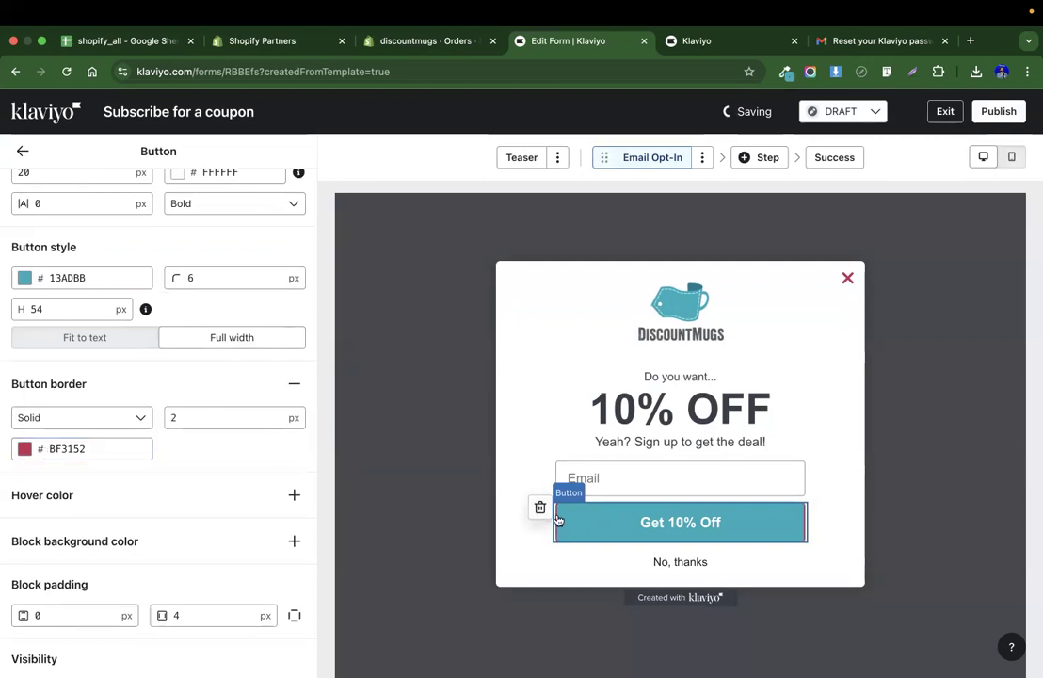
click(27, 449)
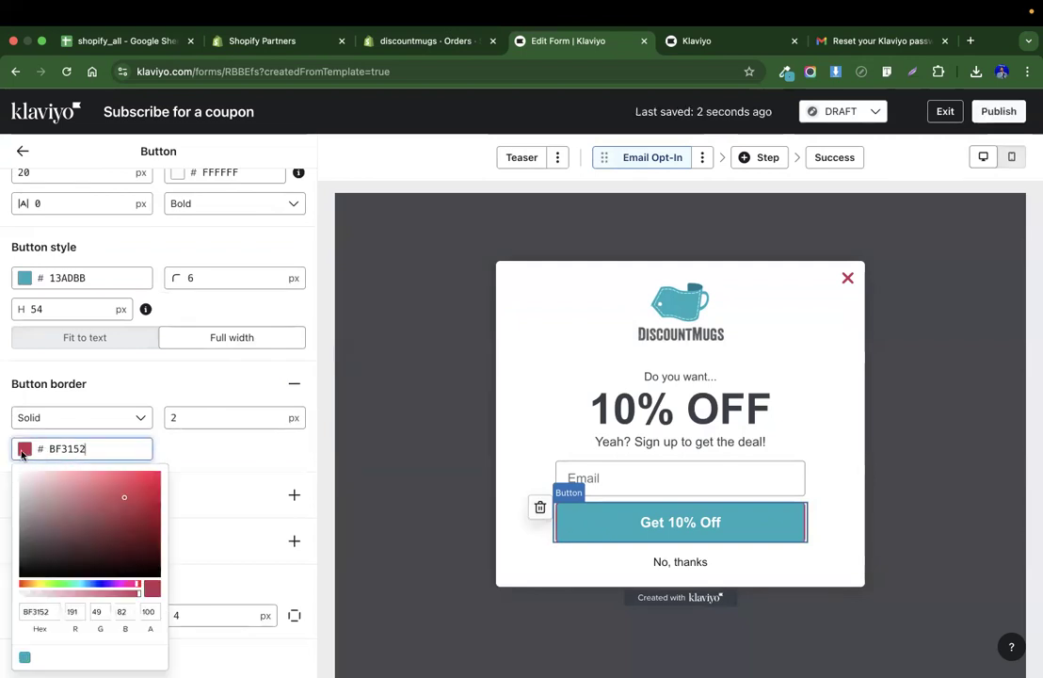
click(153, 571)
click(217, 456)
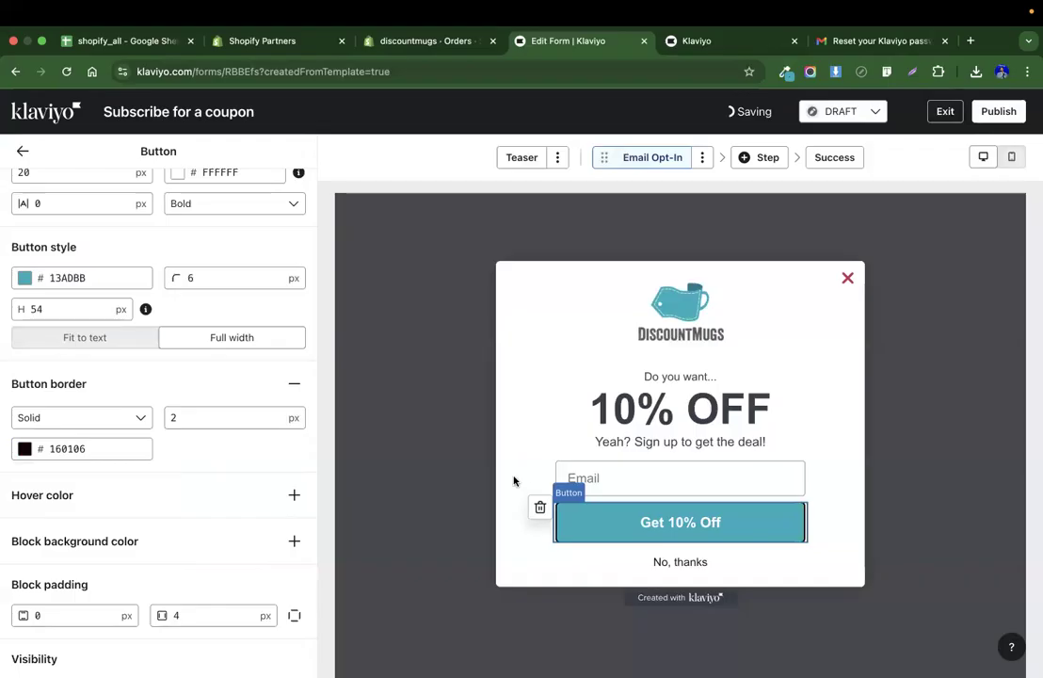
Enable a block background colour and hover colours for the button.
scroll(277, 478, down, 2)
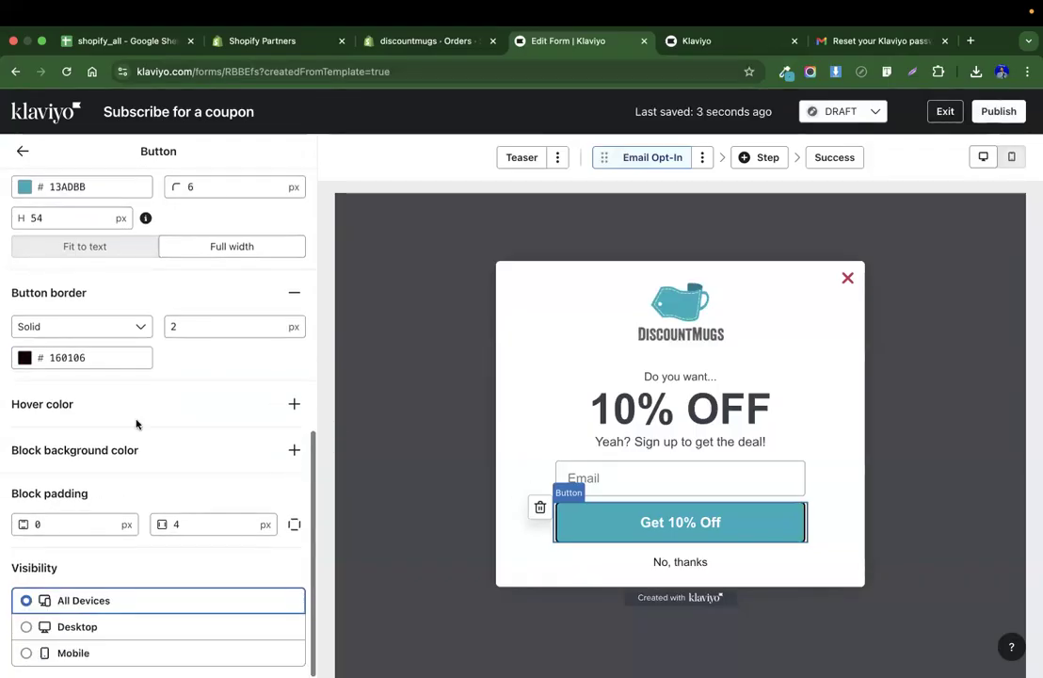
click(294, 450)
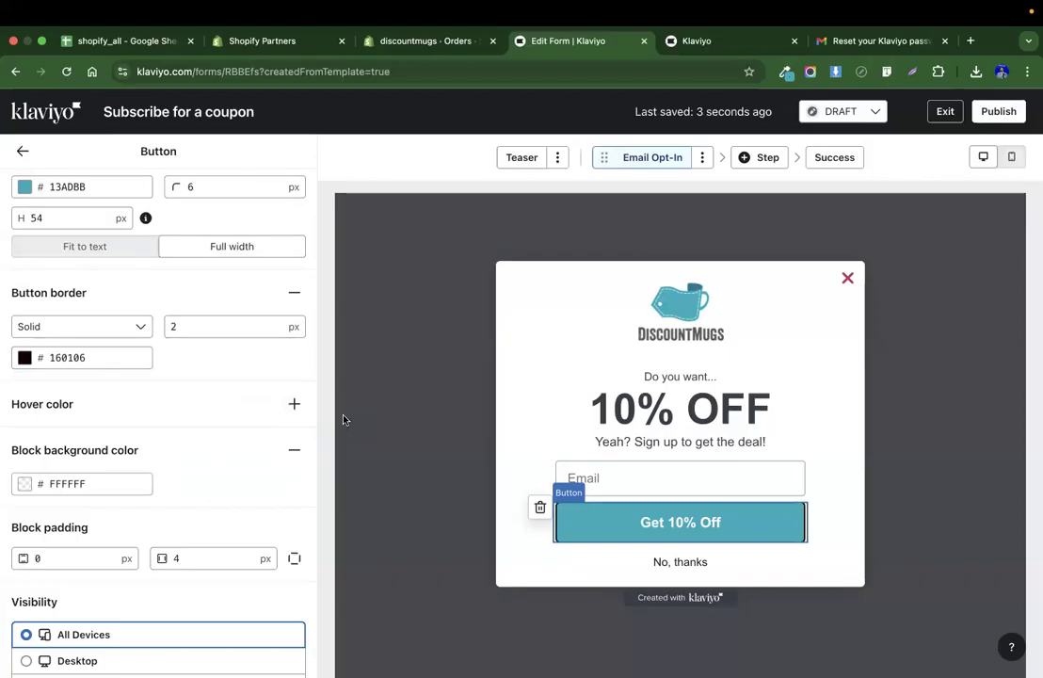
click(294, 404)
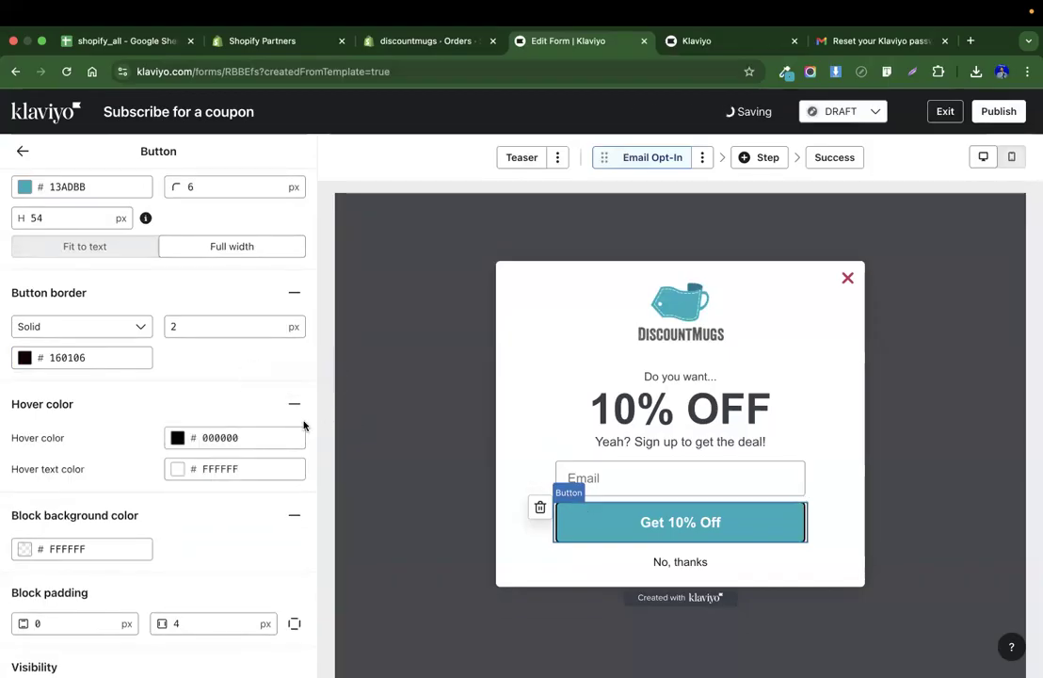
Review the button's settings, its After Submit options and the choices for adding a form step.
scroll(181, 442, down, 10)
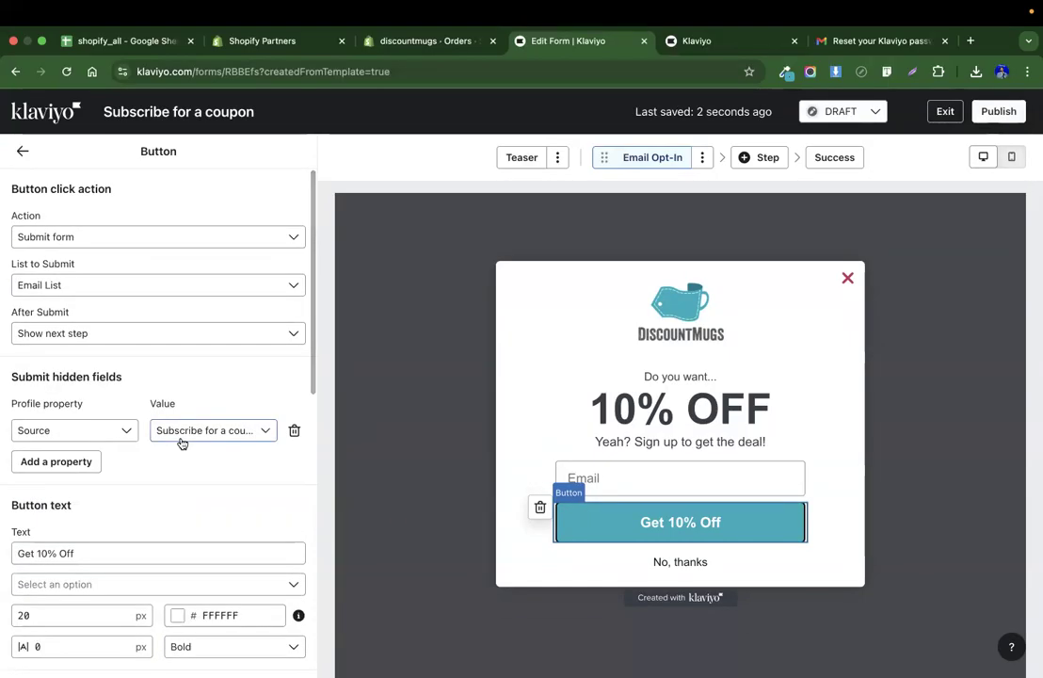
scroll(182, 443, up, 8)
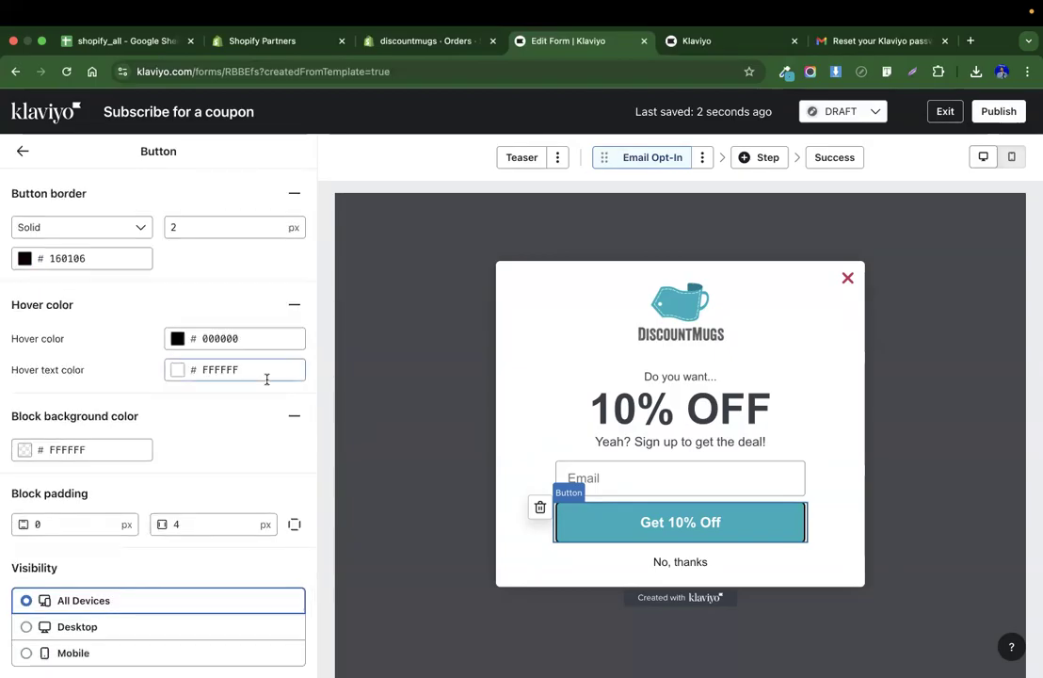
scroll(267, 380, down, 8)
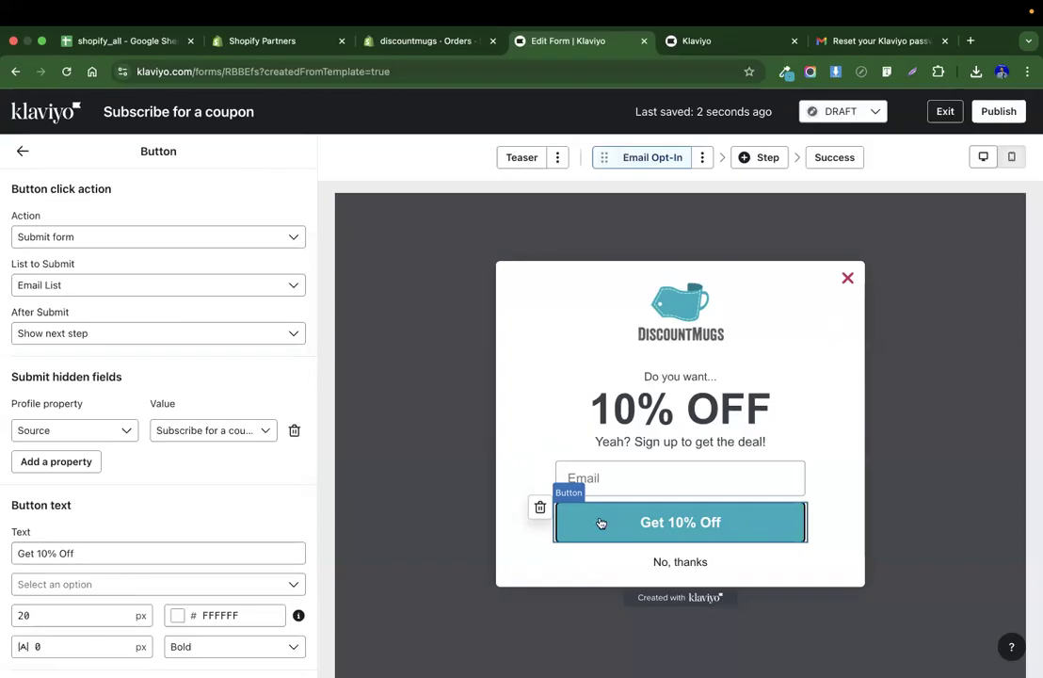
scroll(240, 417, down, 4)
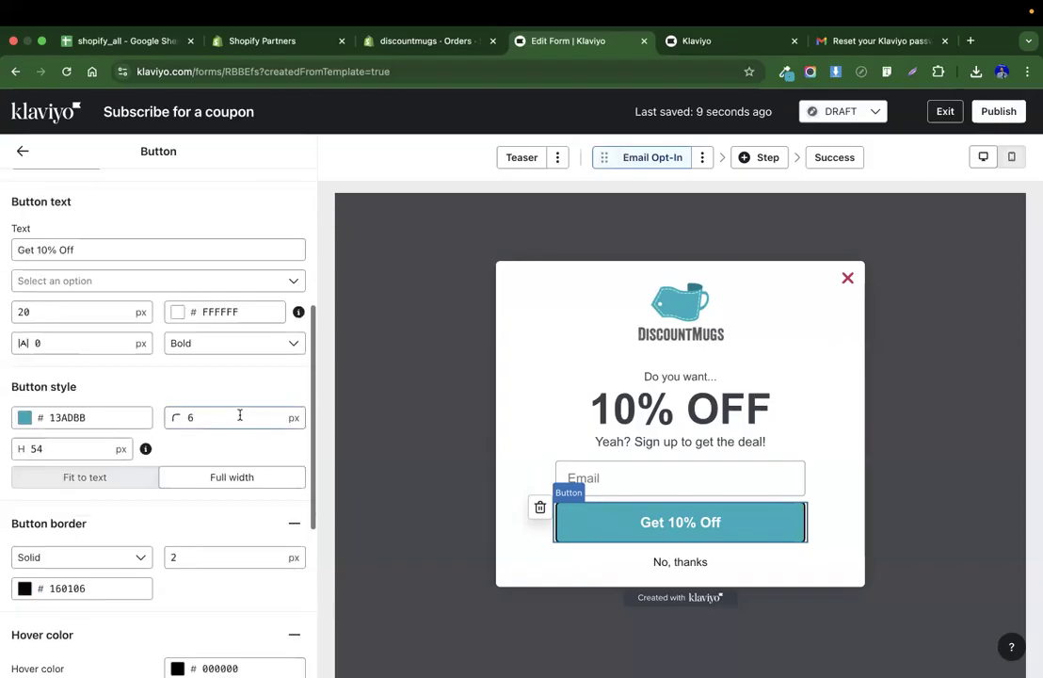
scroll(182, 460, down, 5)
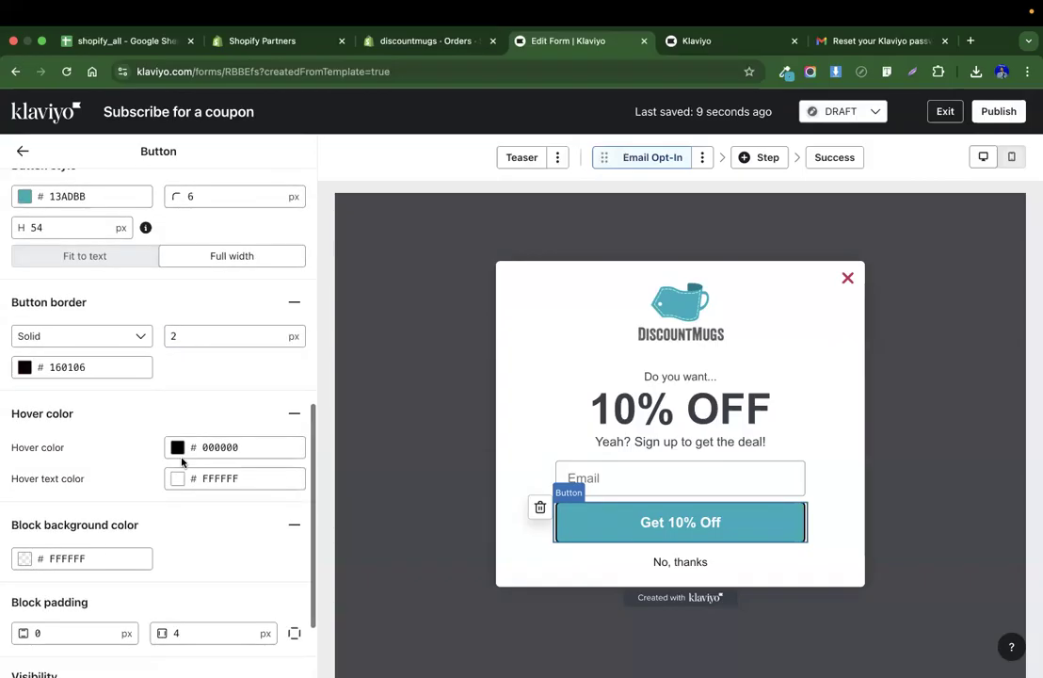
scroll(181, 460, up, 10)
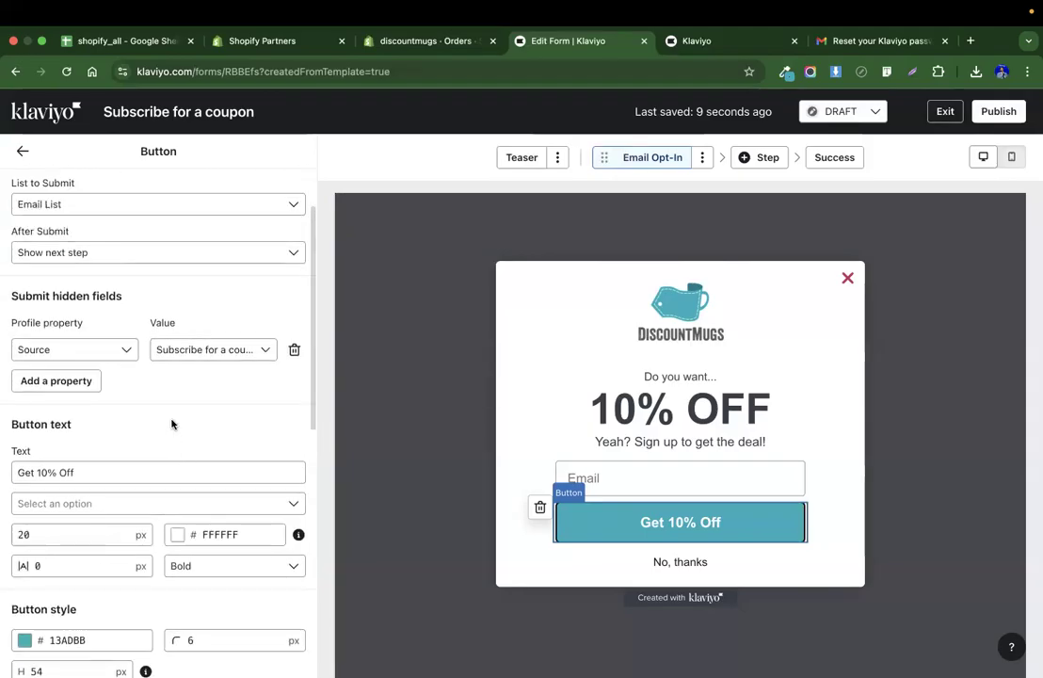
scroll(172, 423, up, 2)
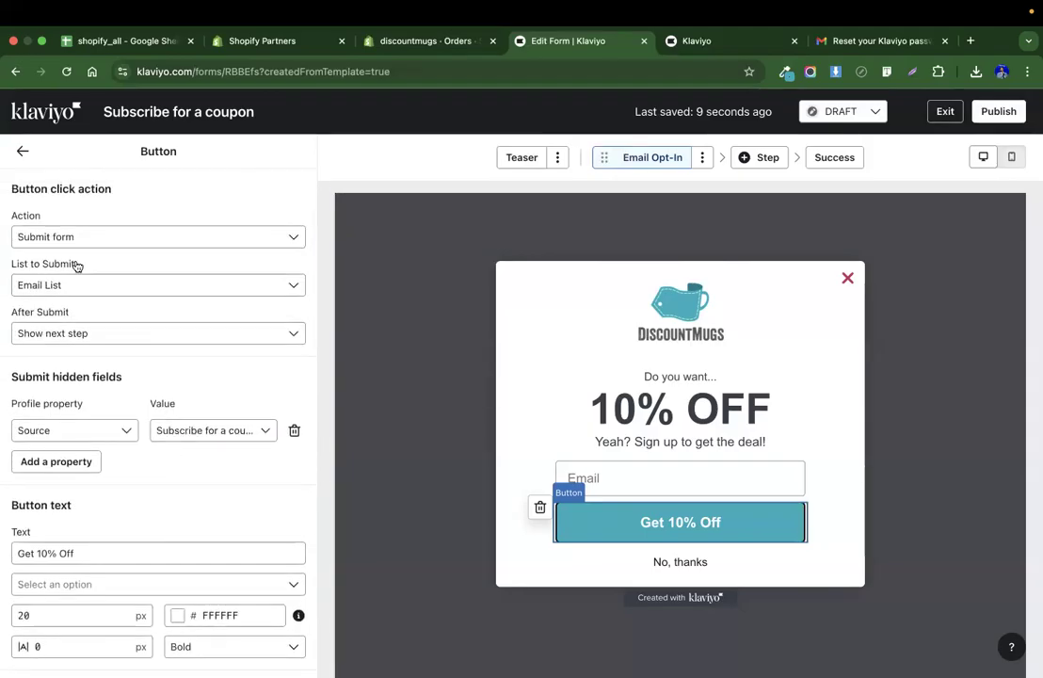
scroll(172, 350, down, 3)
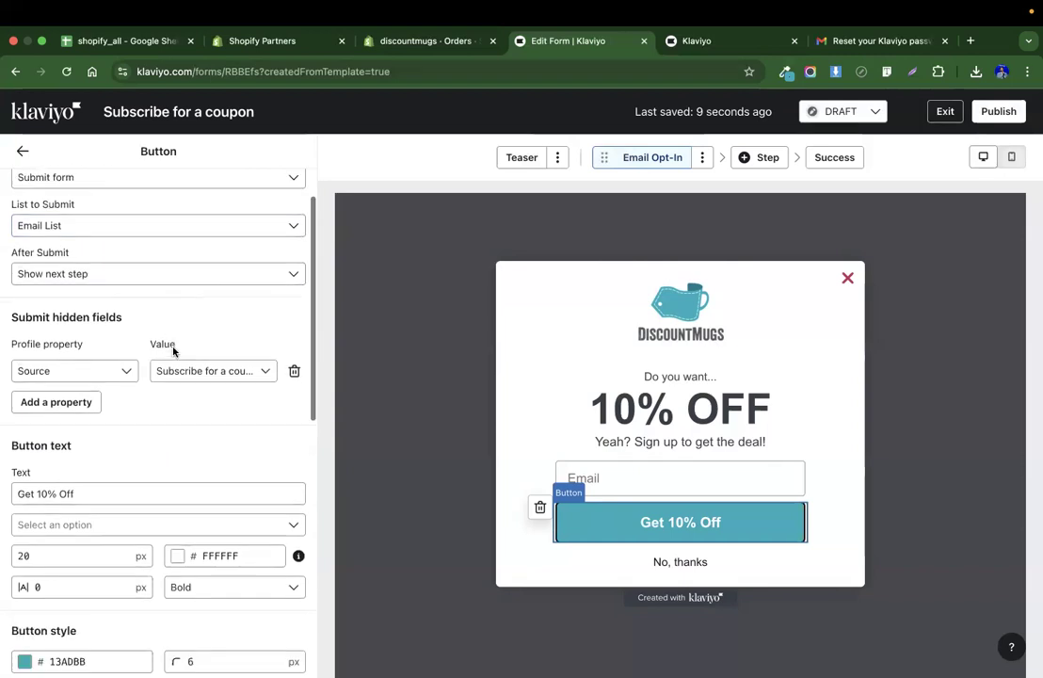
click(135, 231)
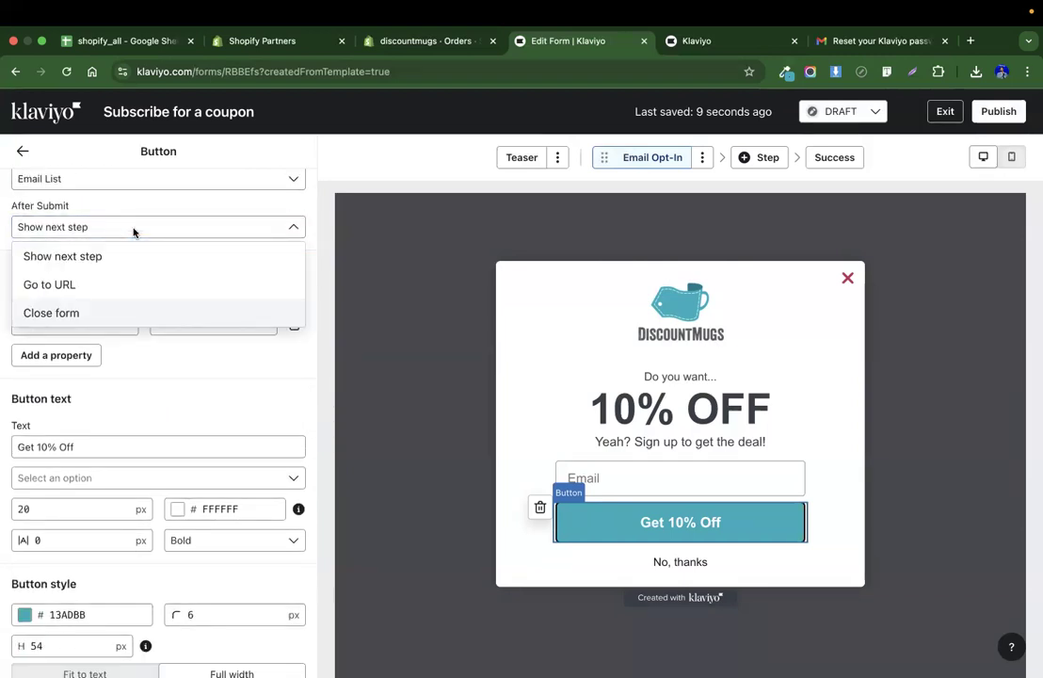
click(133, 230)
scroll(177, 403, down, 1)
scroll(177, 403, down, 5)
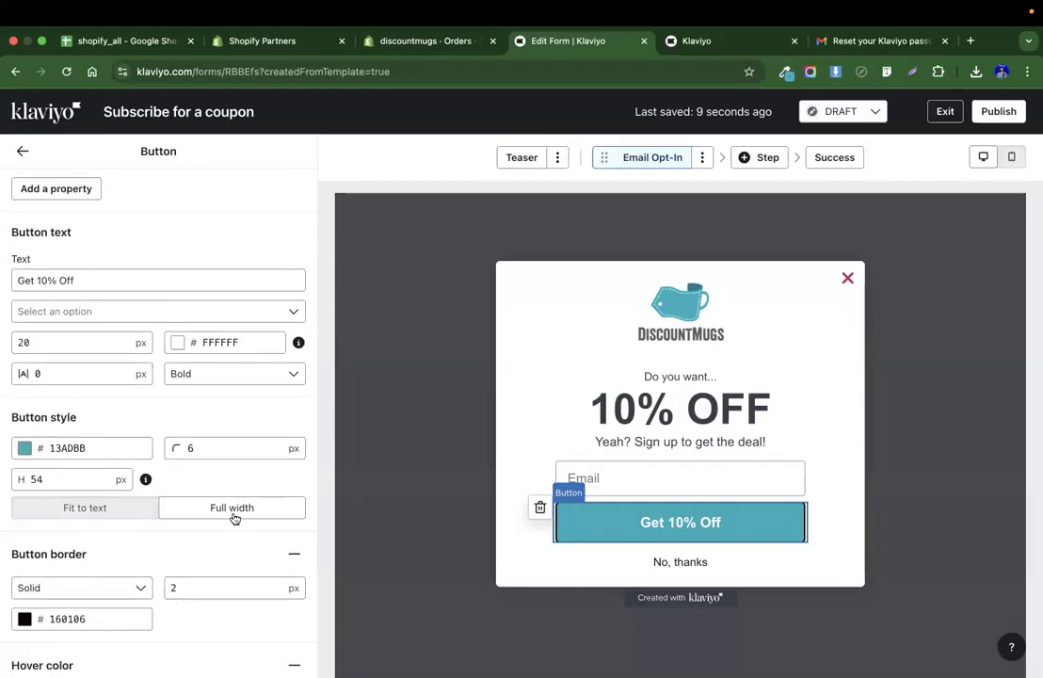
scroll(234, 517, down, 10)
scroll(205, 549, up, 15)
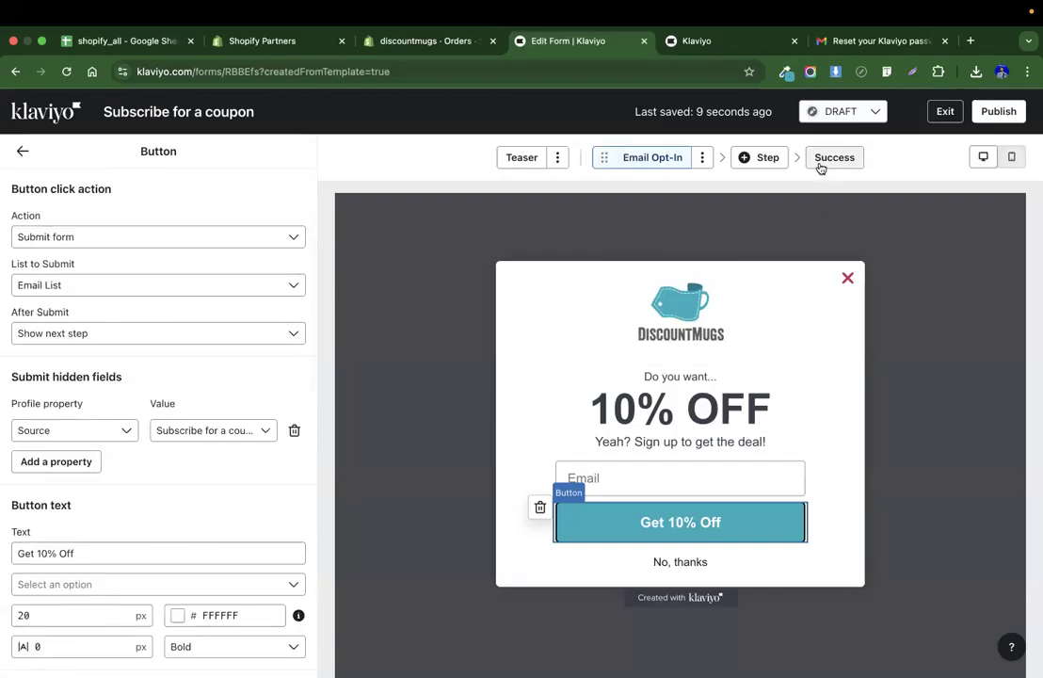
click(764, 160)
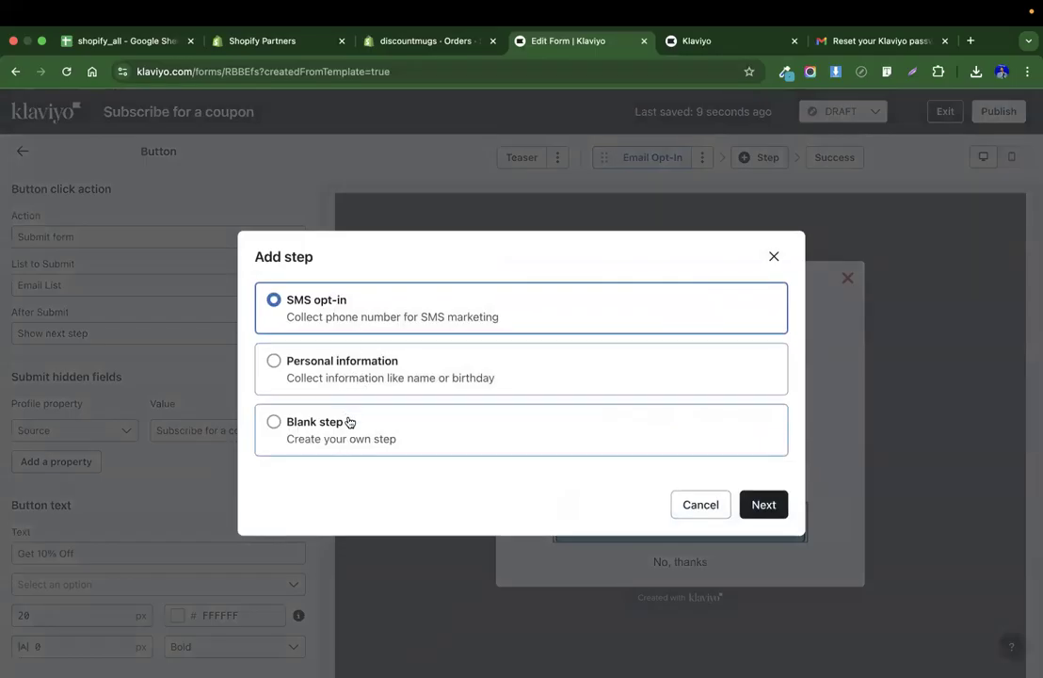
click(774, 257)
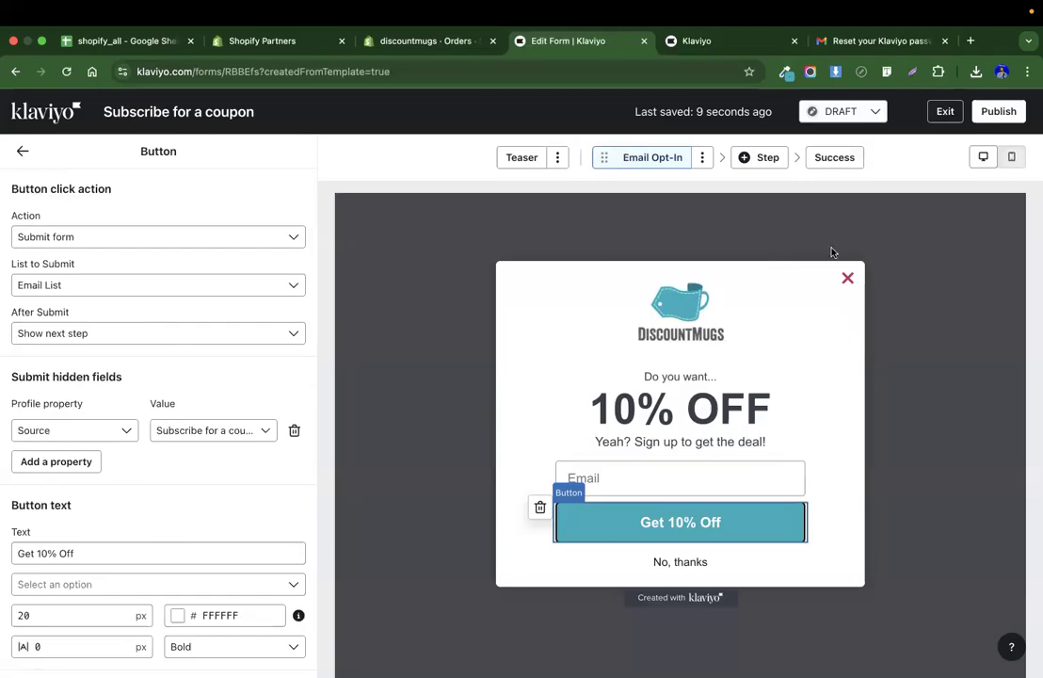
Open the Success step and colour the Great decision! heading with the saved teal swatch.
click(817, 158)
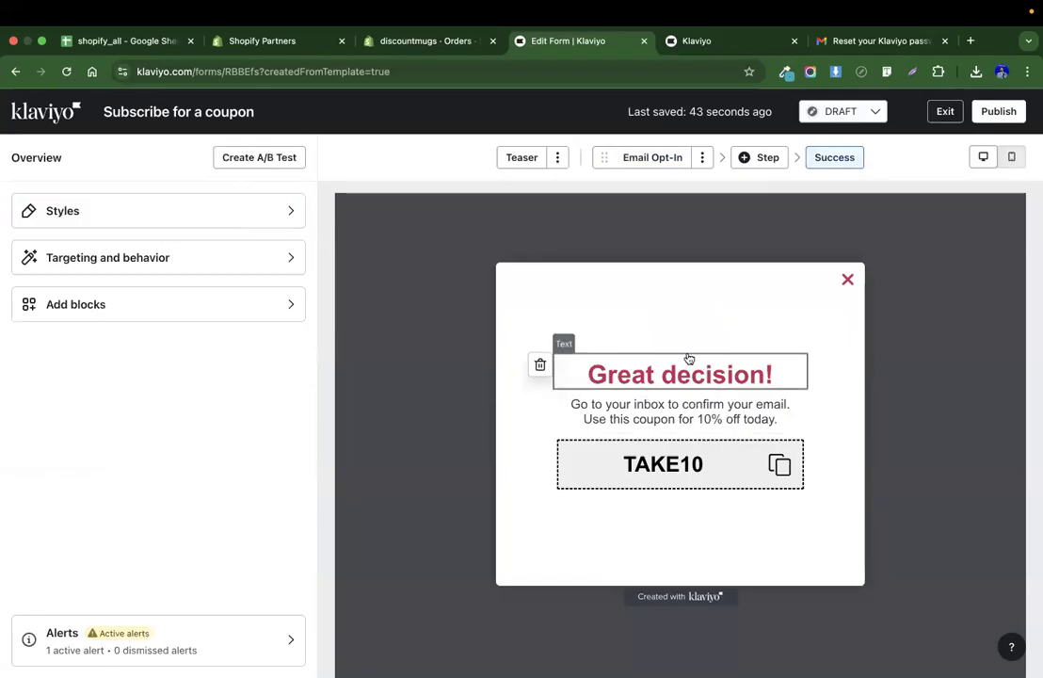
click(688, 357)
double_click(167, 292)
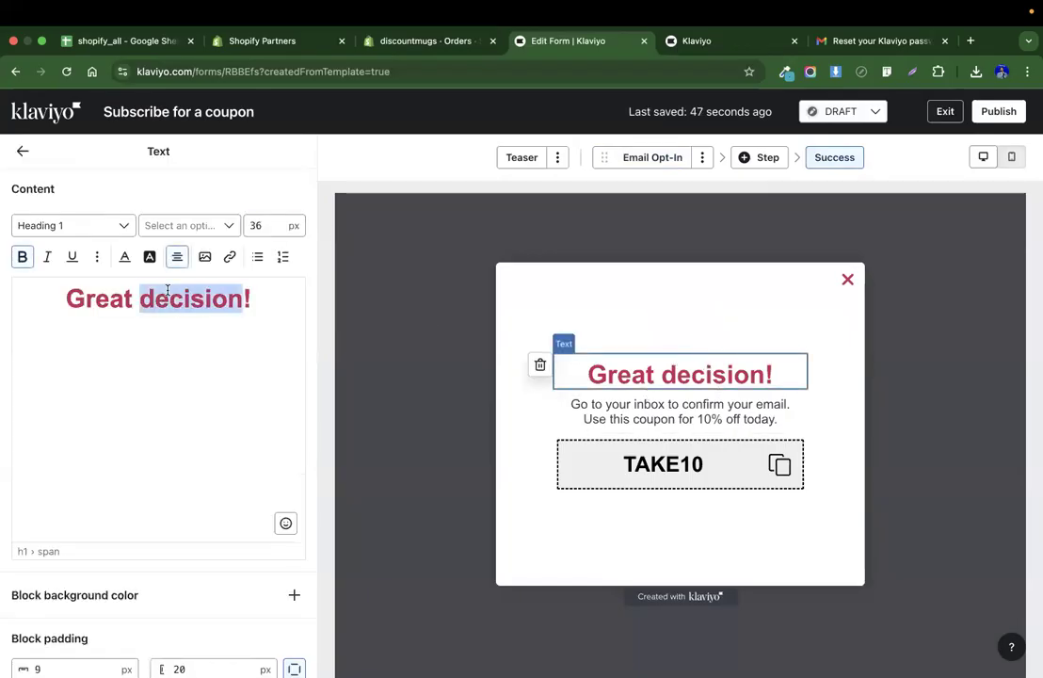
triple_click(168, 292)
click(124, 256)
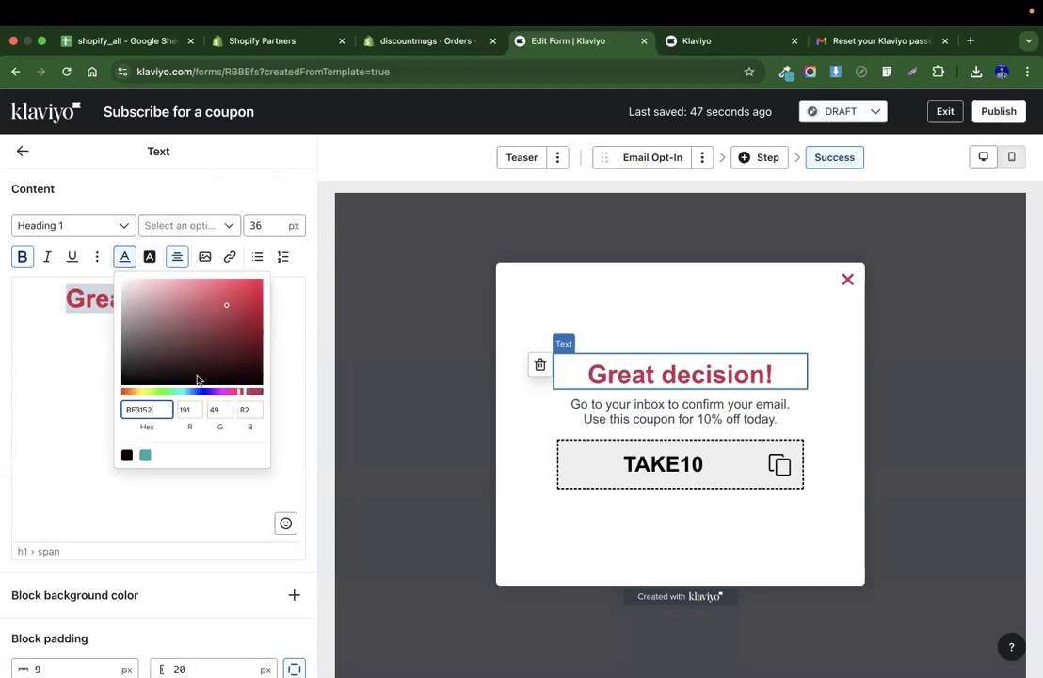
click(146, 455)
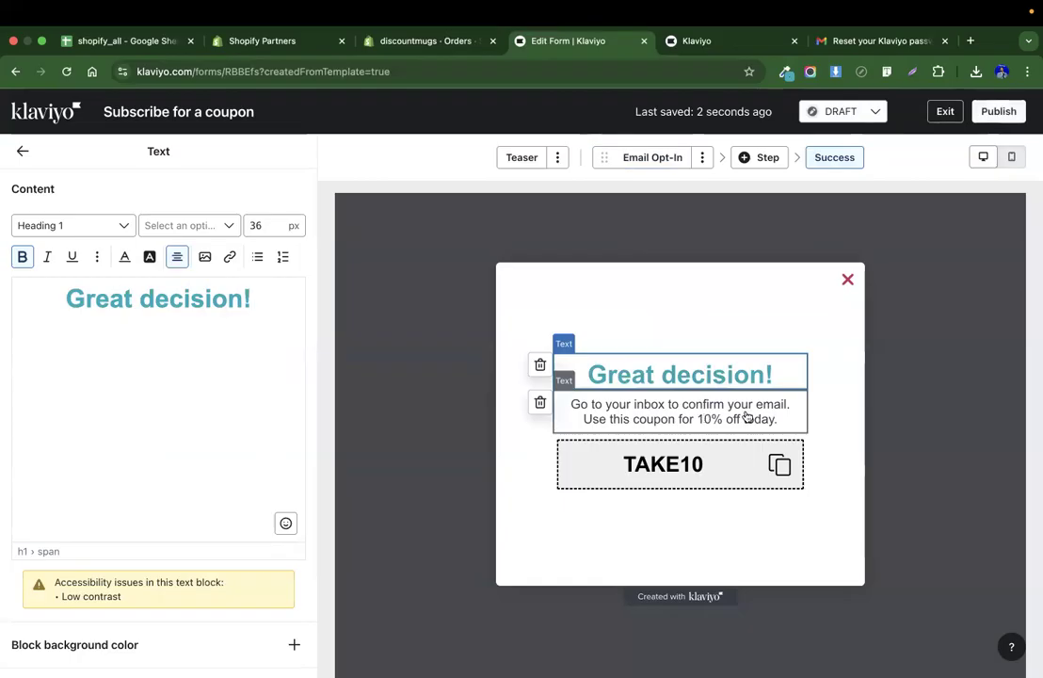
Review the form's teaser, opt-in and success steps, its styles, targeting settings, available blocks and the coupon block.
click(699, 422)
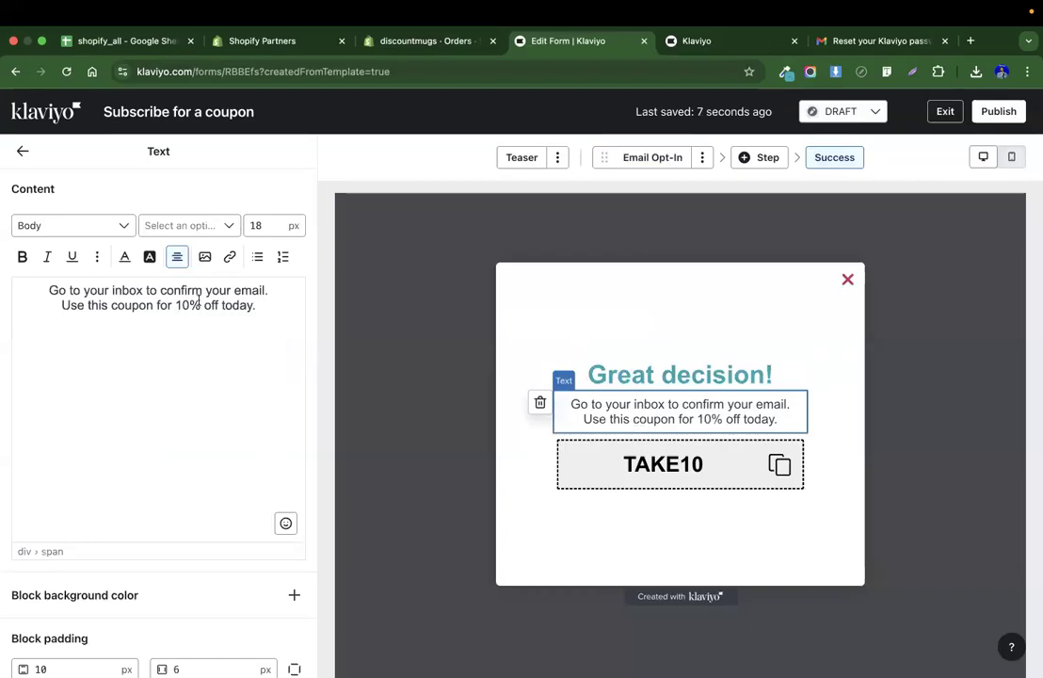
click(668, 158)
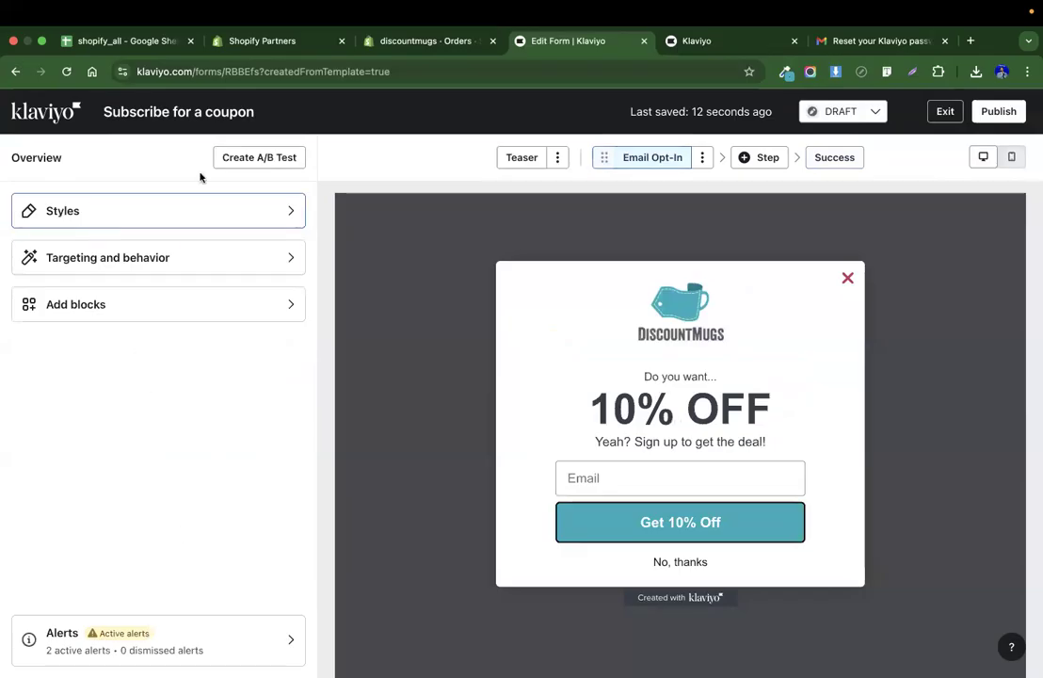
click(529, 159)
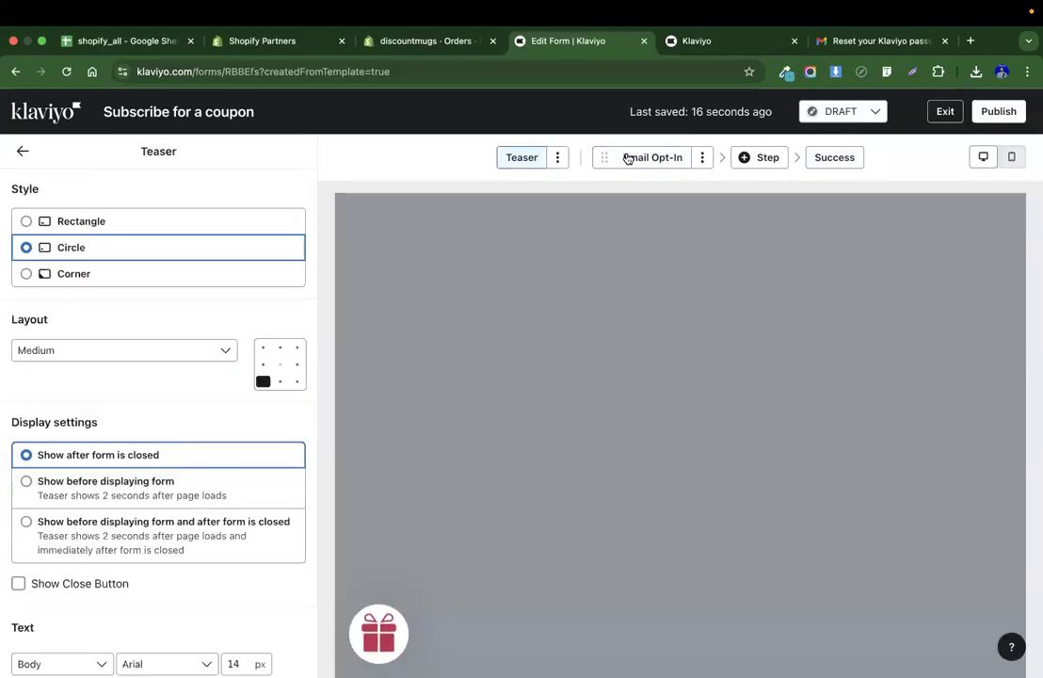
click(625, 160)
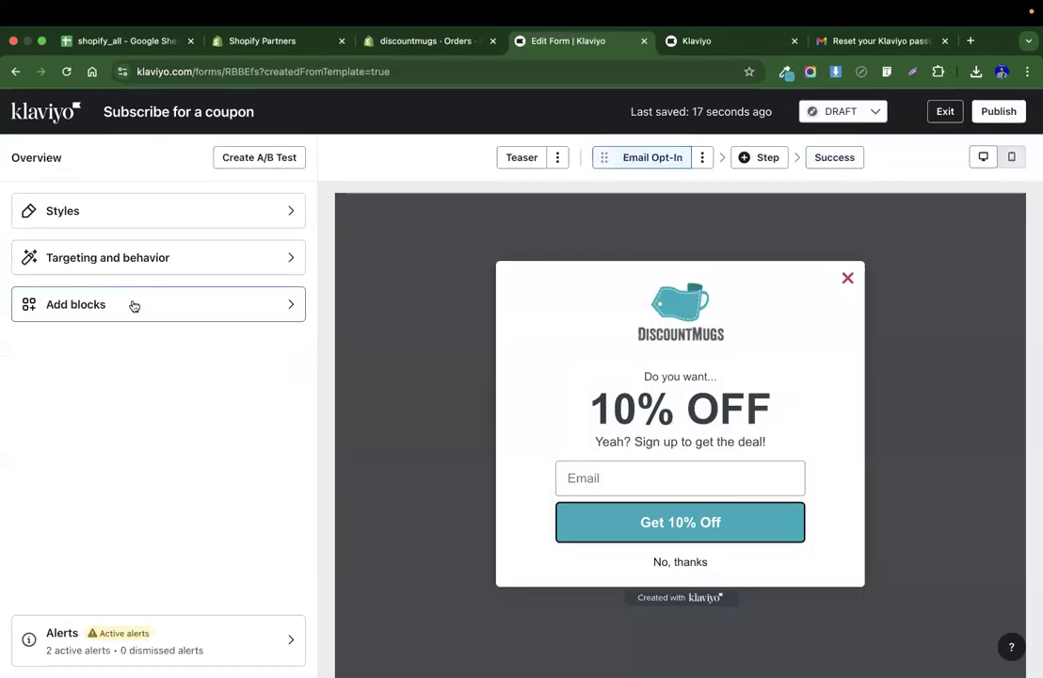
click(118, 213)
scroll(109, 330, down, 15)
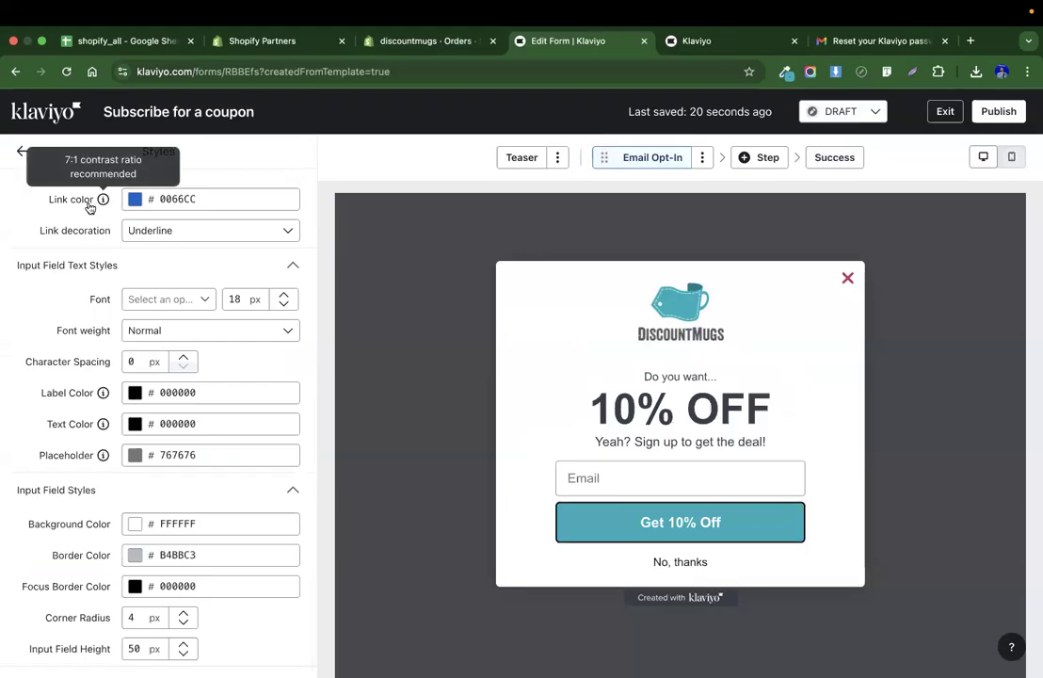
click(21, 149)
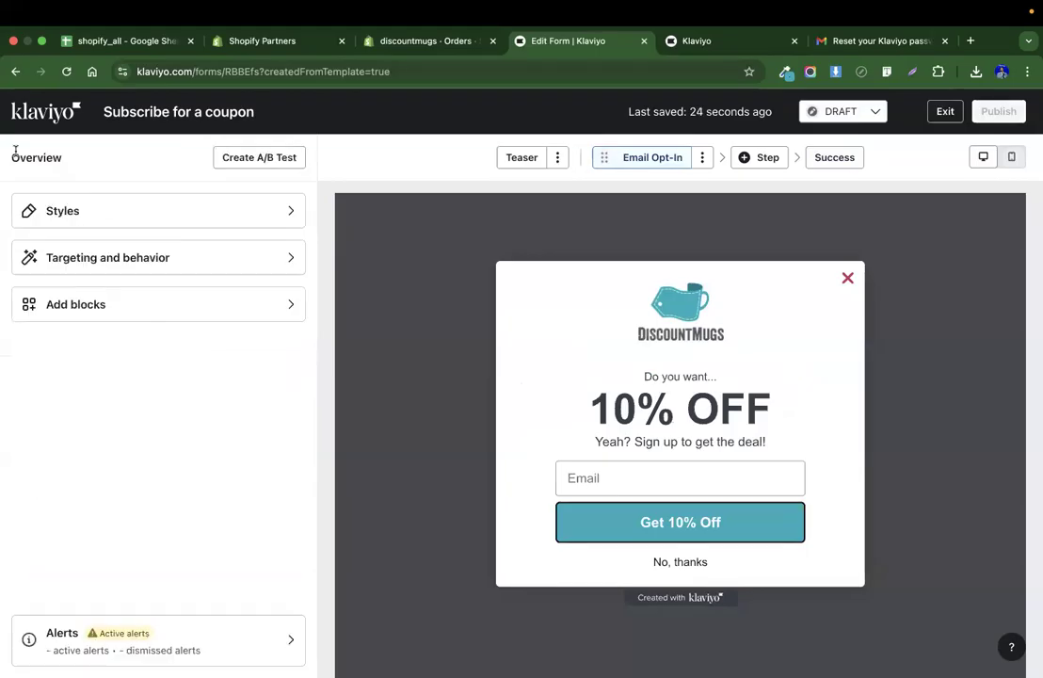
click(132, 267)
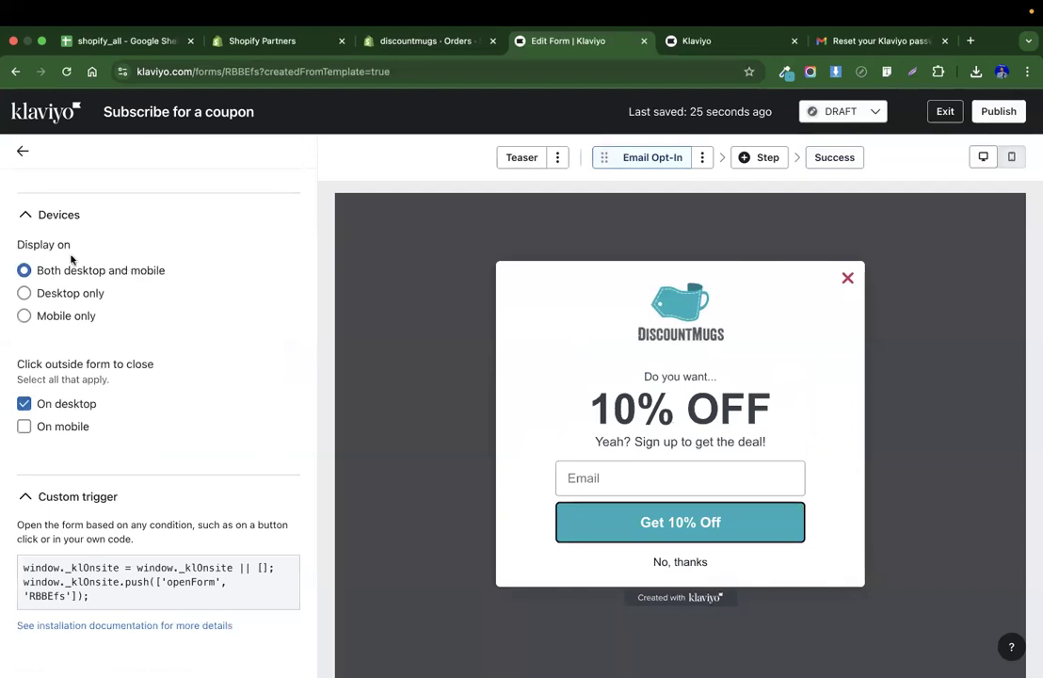
click(22, 154)
click(198, 320)
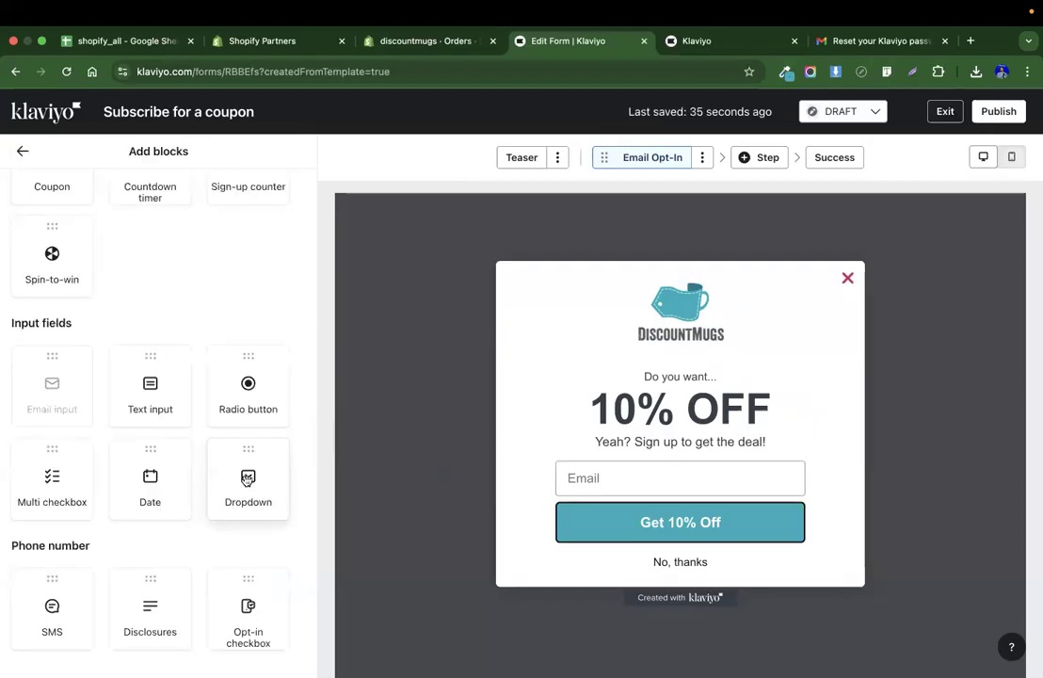
click(829, 158)
click(659, 419)
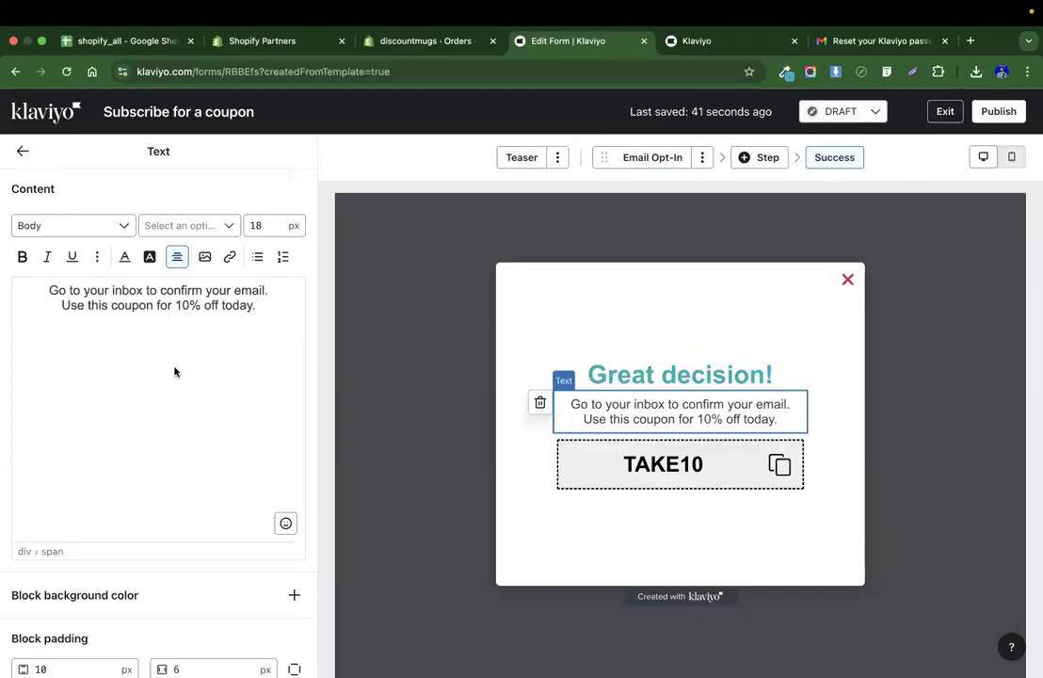
click(690, 466)
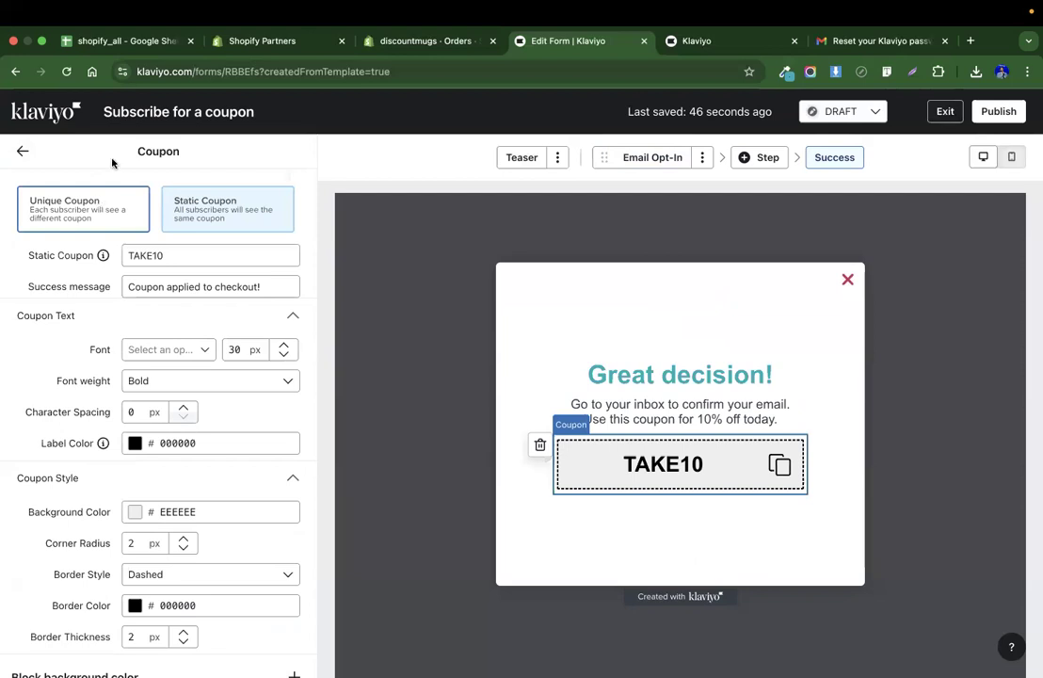
In the Shopify admin, start a new Amount off products discount using a discount code.
click(400, 42)
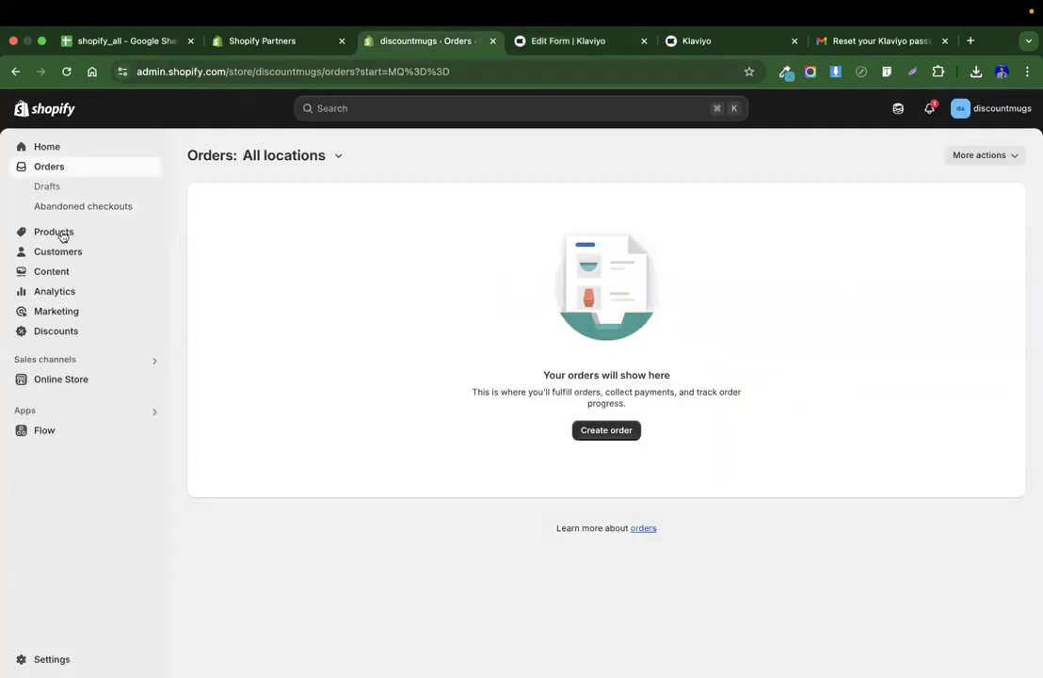
click(47, 274)
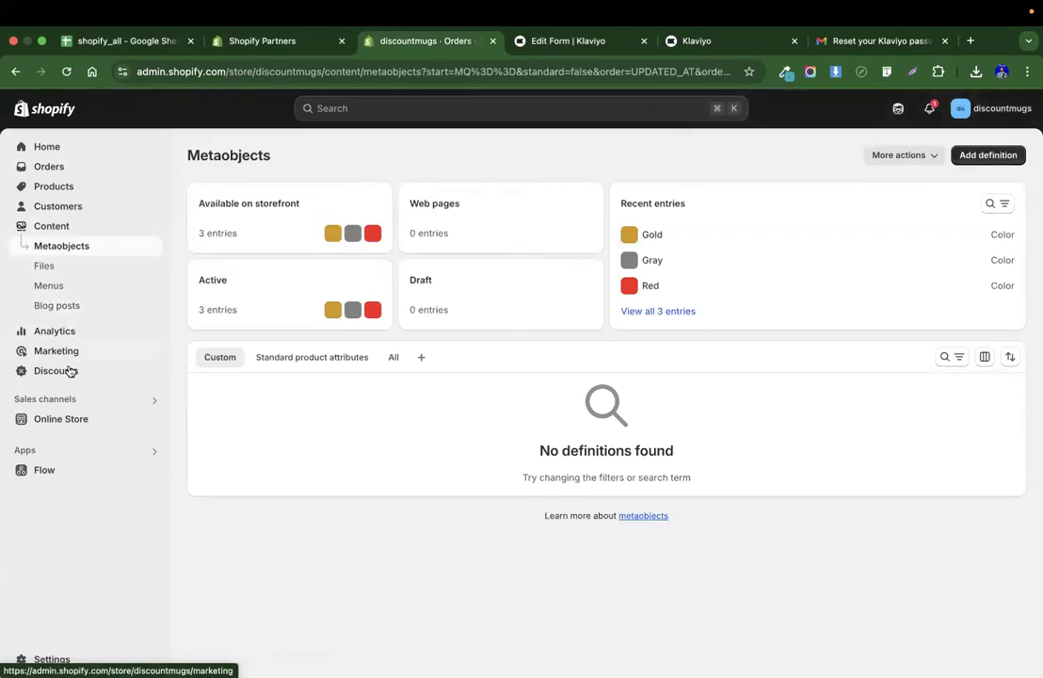
click(28, 373)
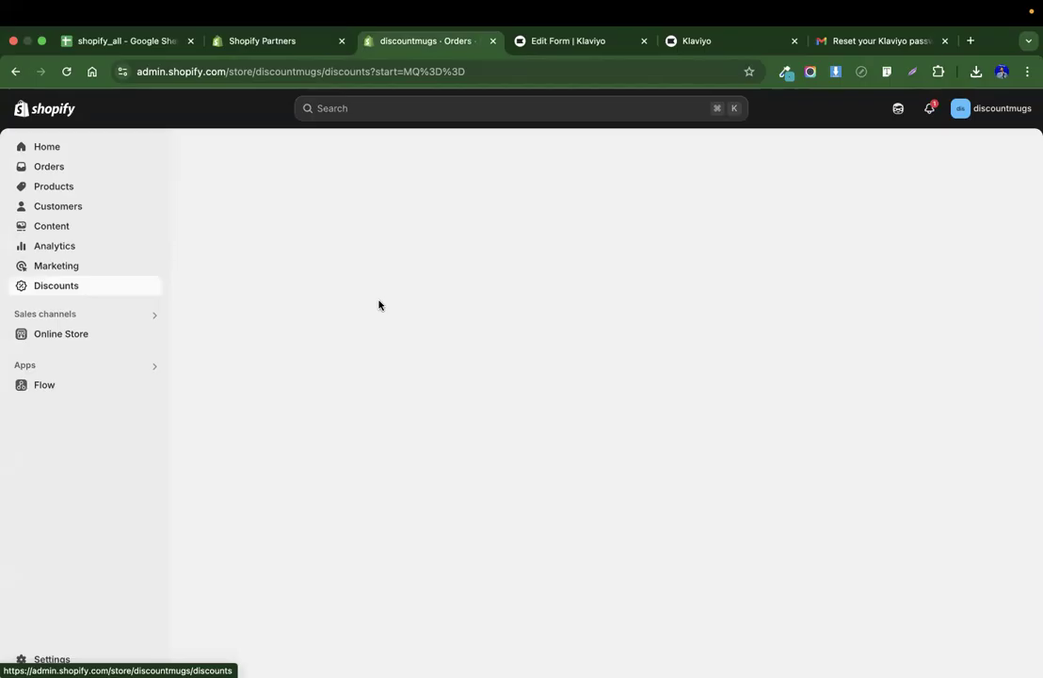
click(985, 156)
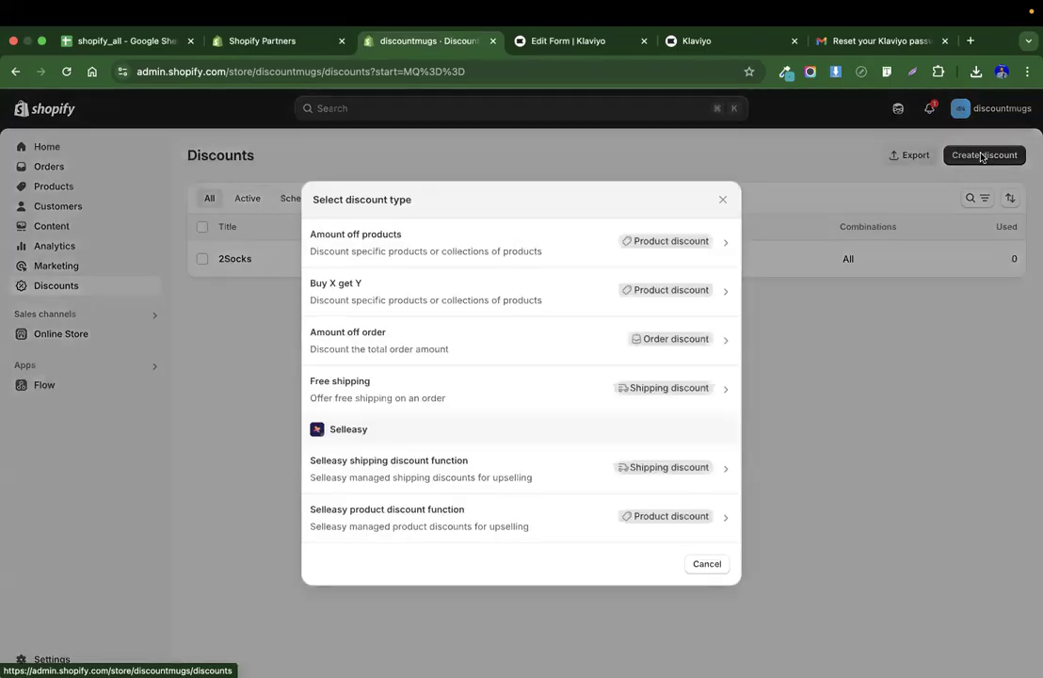
click(644, 245)
click(384, 300)
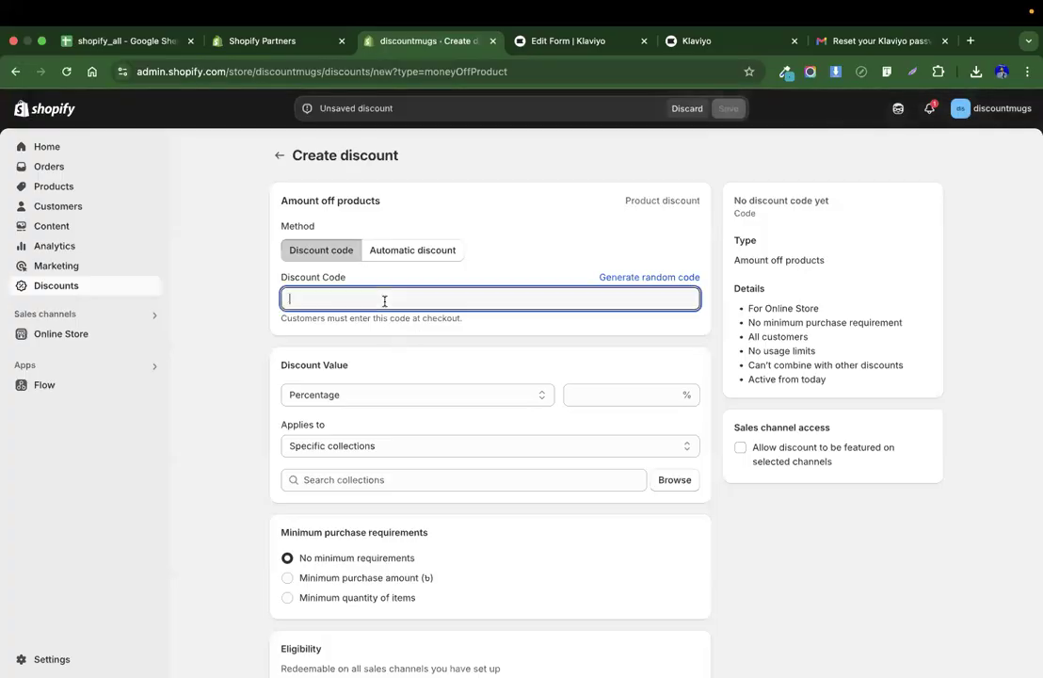
Enter and copy the discount code 10%OFF, and set the percentage discount value to 10.
text(10%OFF)
key(super+a)
key(super+c)
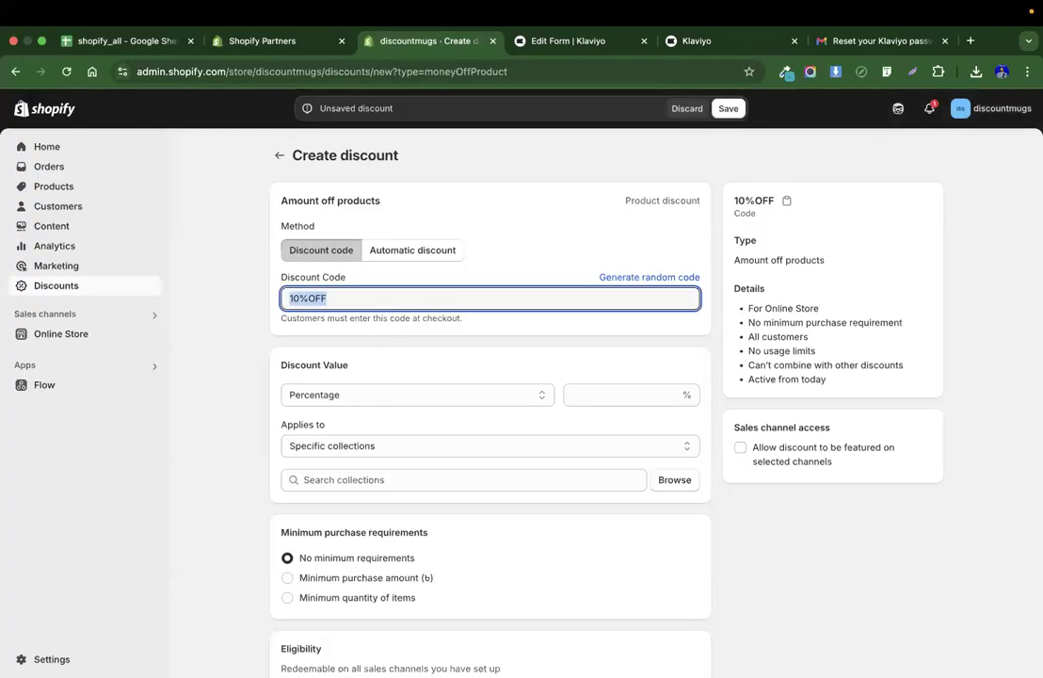
click(580, 399)
text(10)
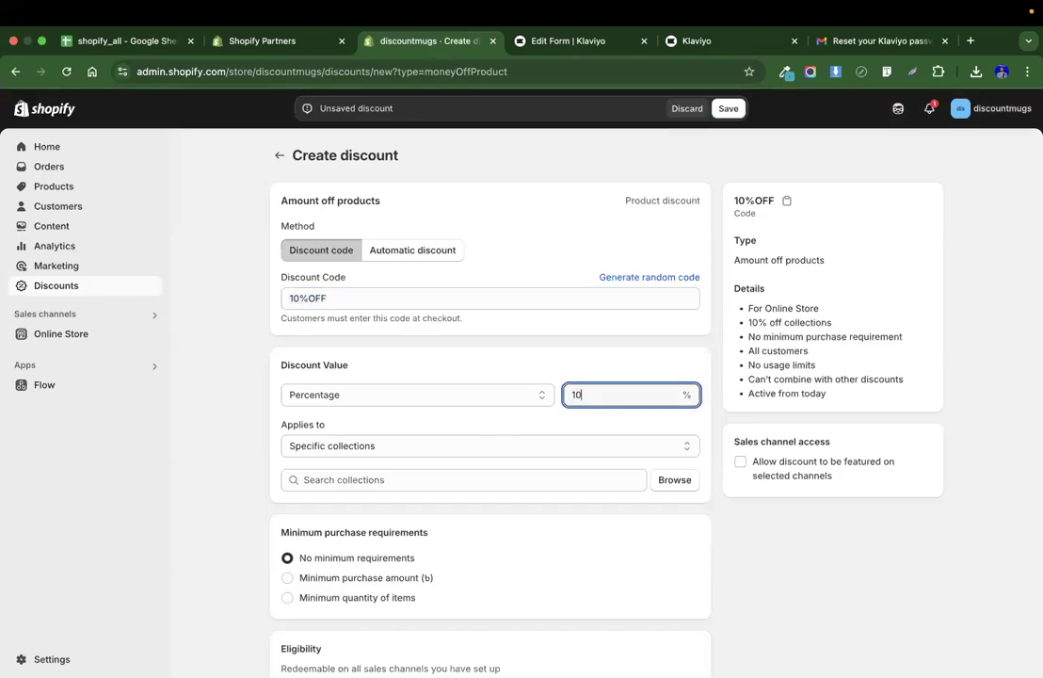
Apply the discount to the All collection and save the discount.
click(674, 479)
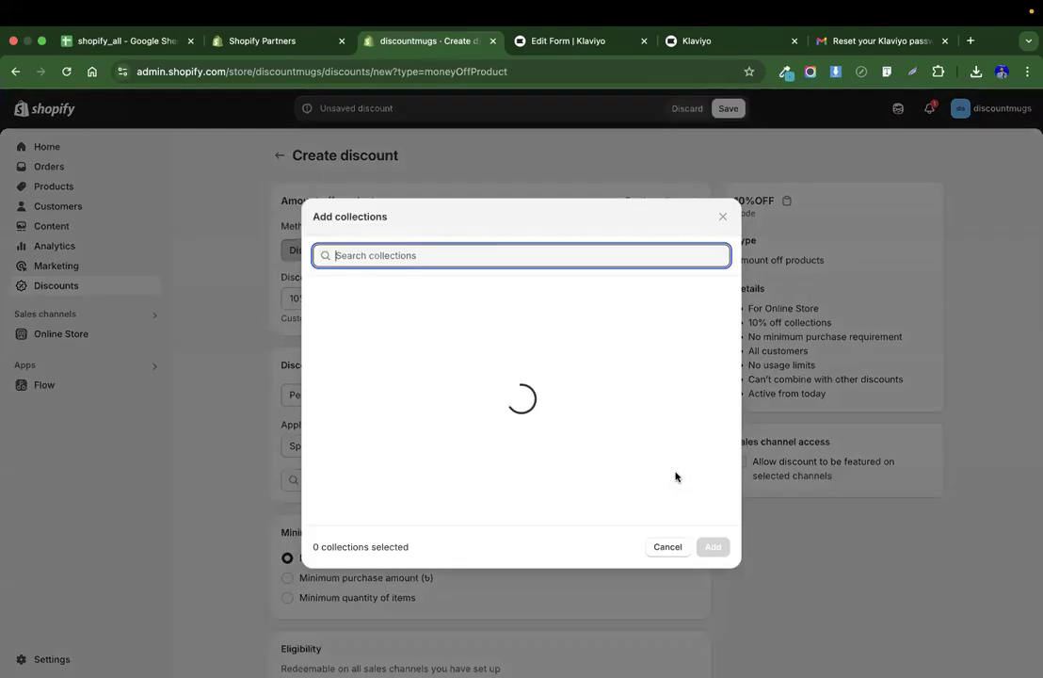
click(377, 292)
click(713, 546)
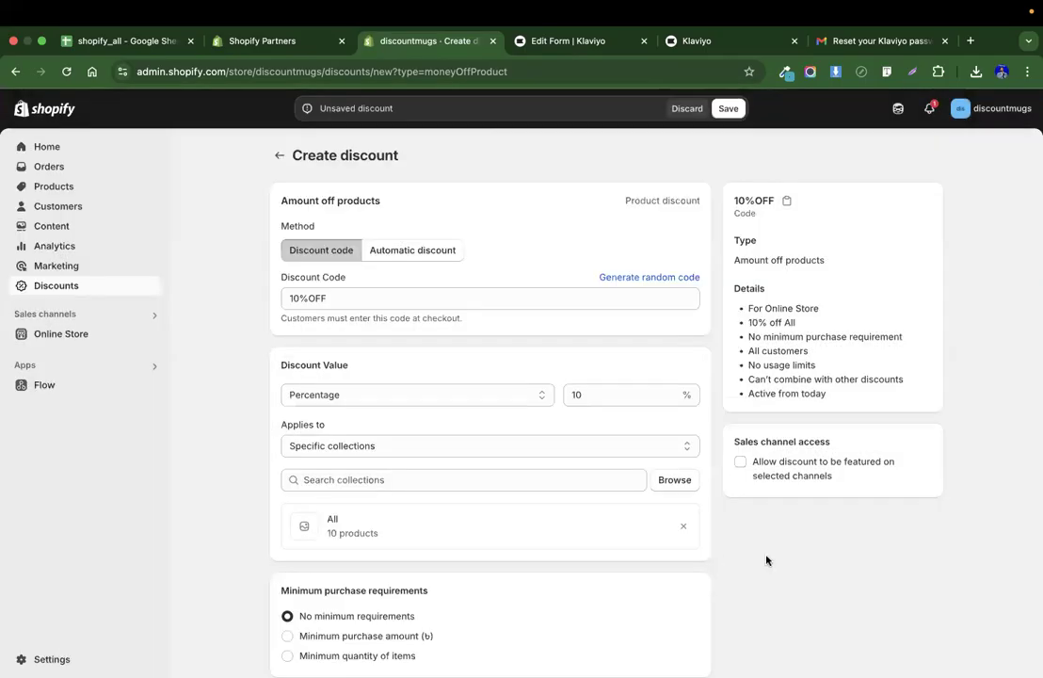
scroll(792, 572, down, 5)
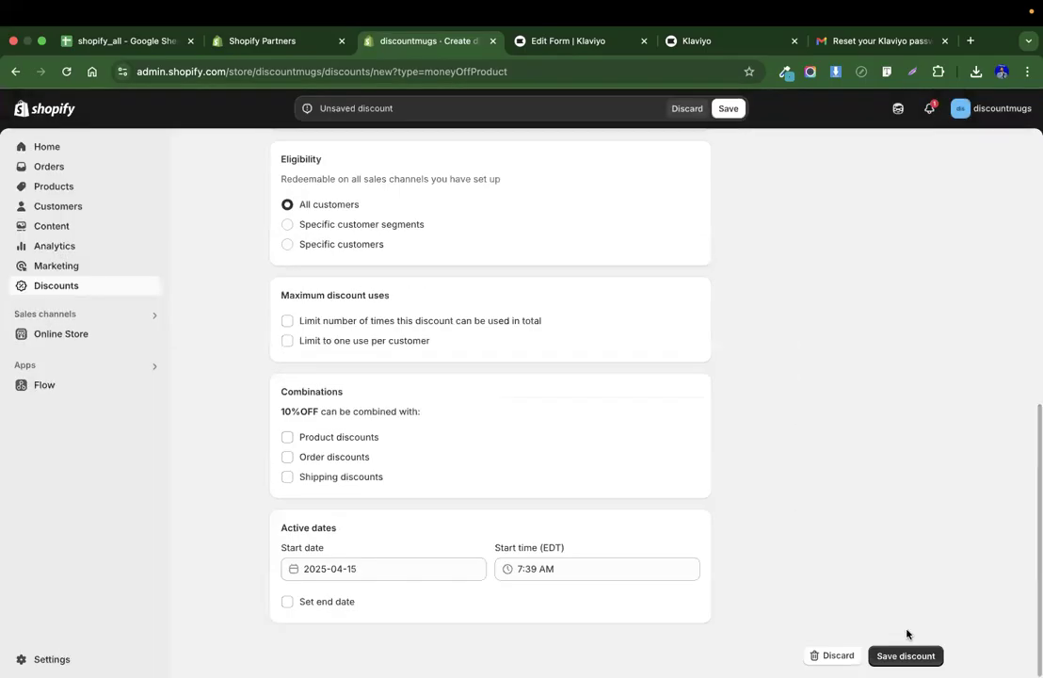
click(908, 656)
Set the Success step's static coupon code to 10%OFF.
click(602, 42)
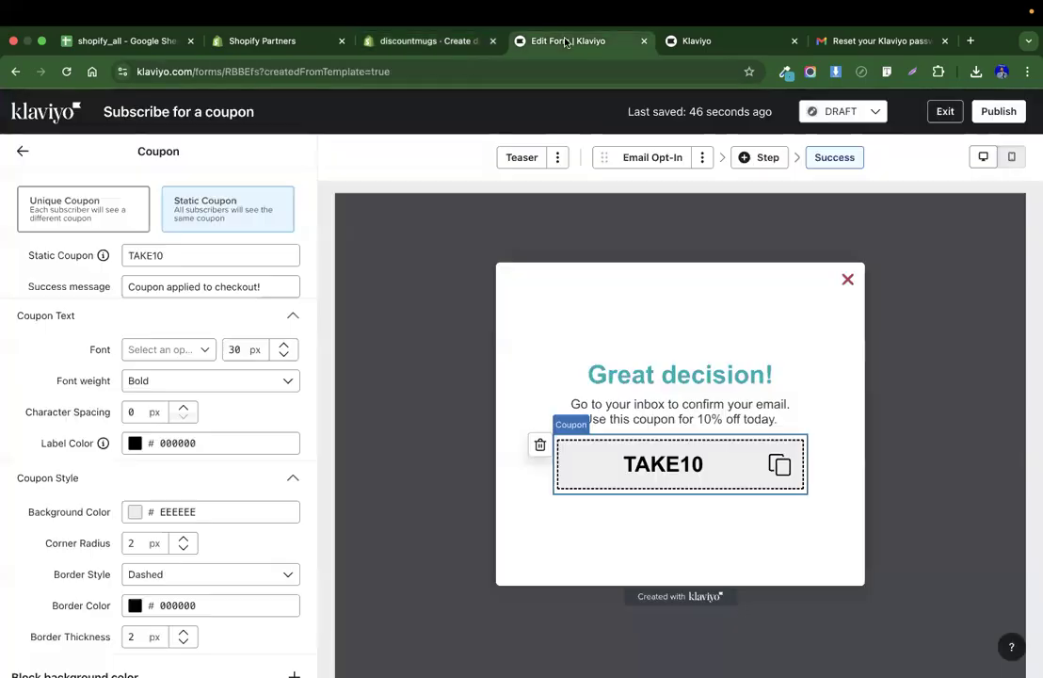
click(202, 256)
double_click(203, 256)
key(super+v)
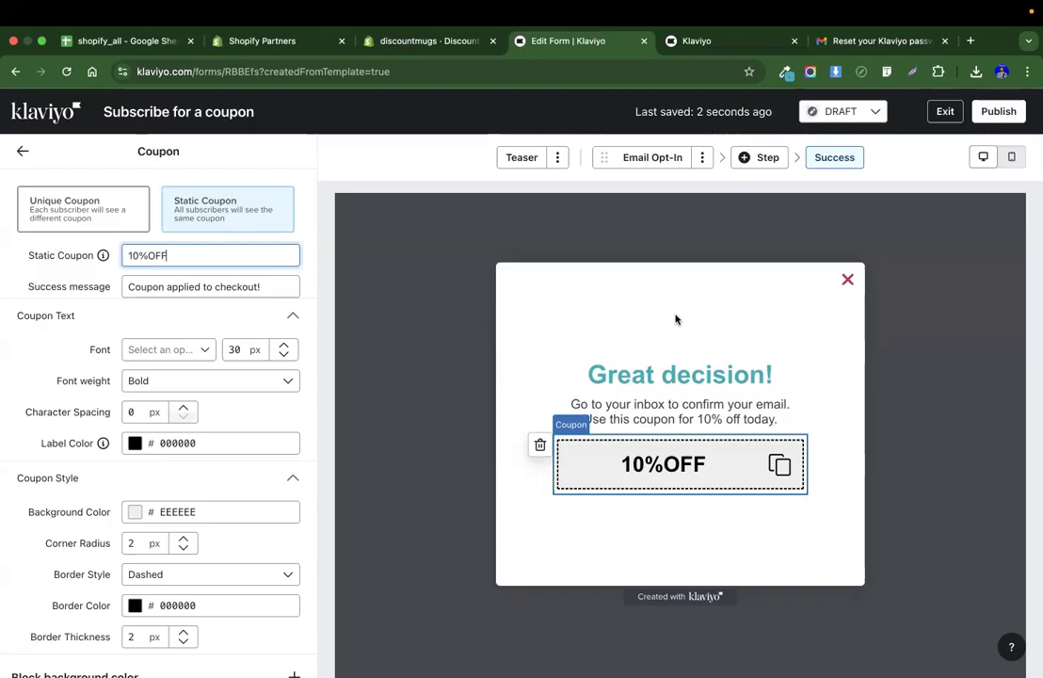
Switch the Success step's coupon block to a Unique Coupon.
click(643, 161)
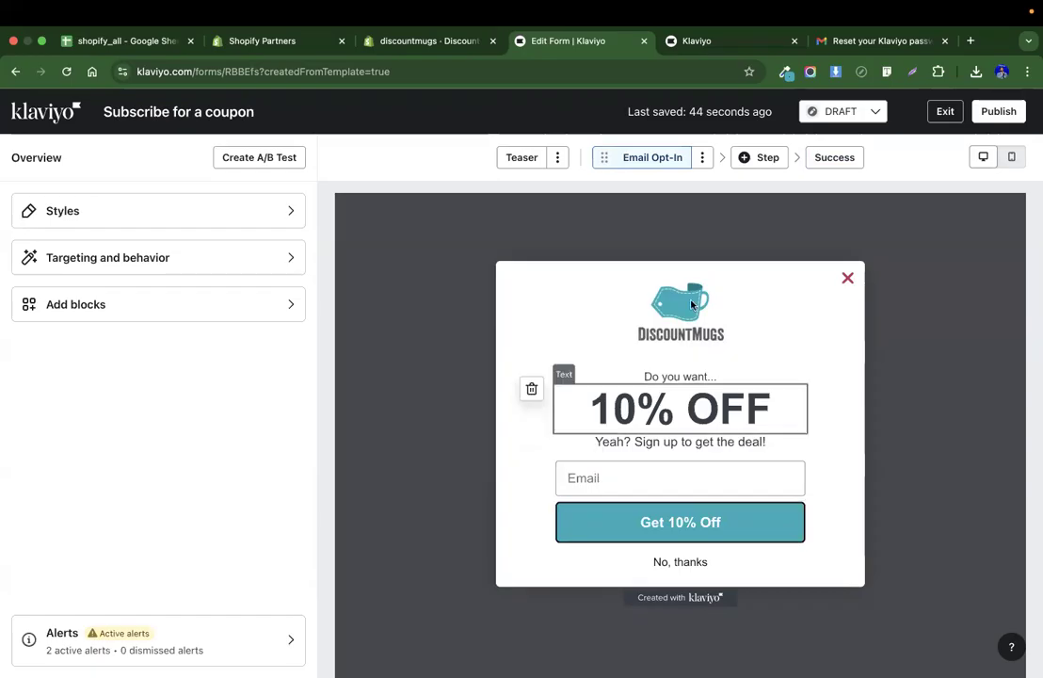
click(835, 161)
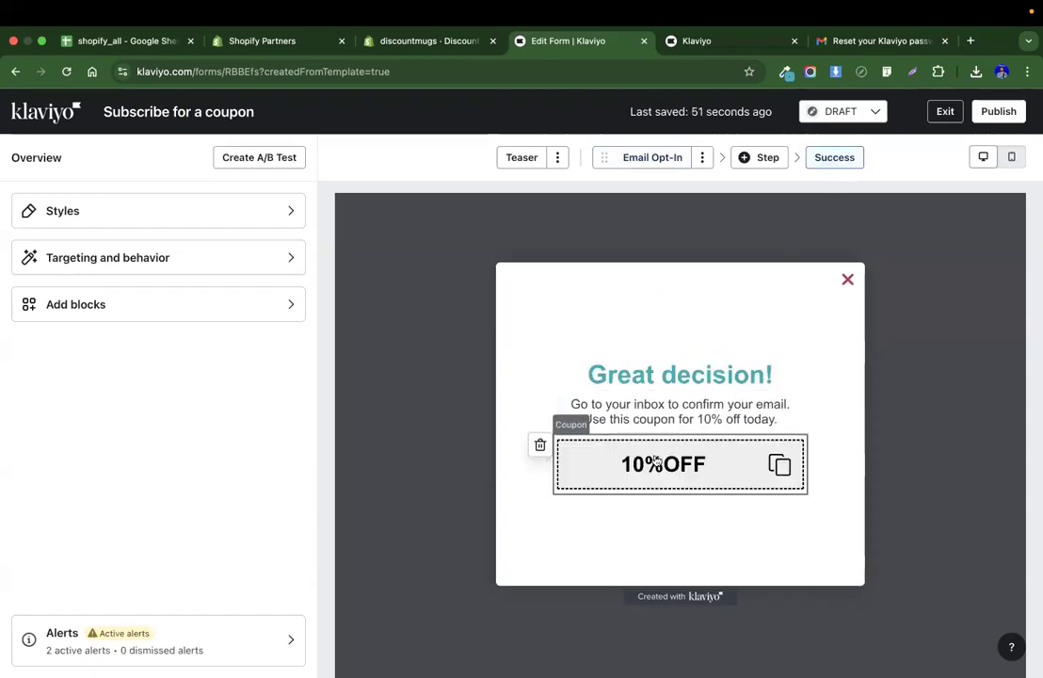
click(570, 456)
click(83, 216)
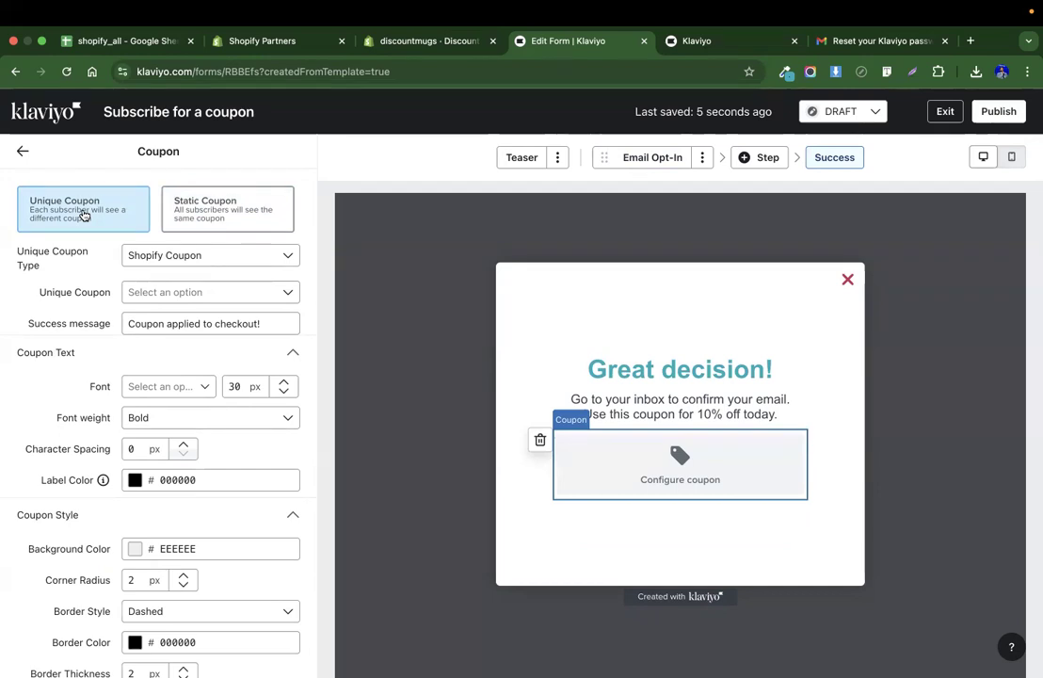
click(426, 40)
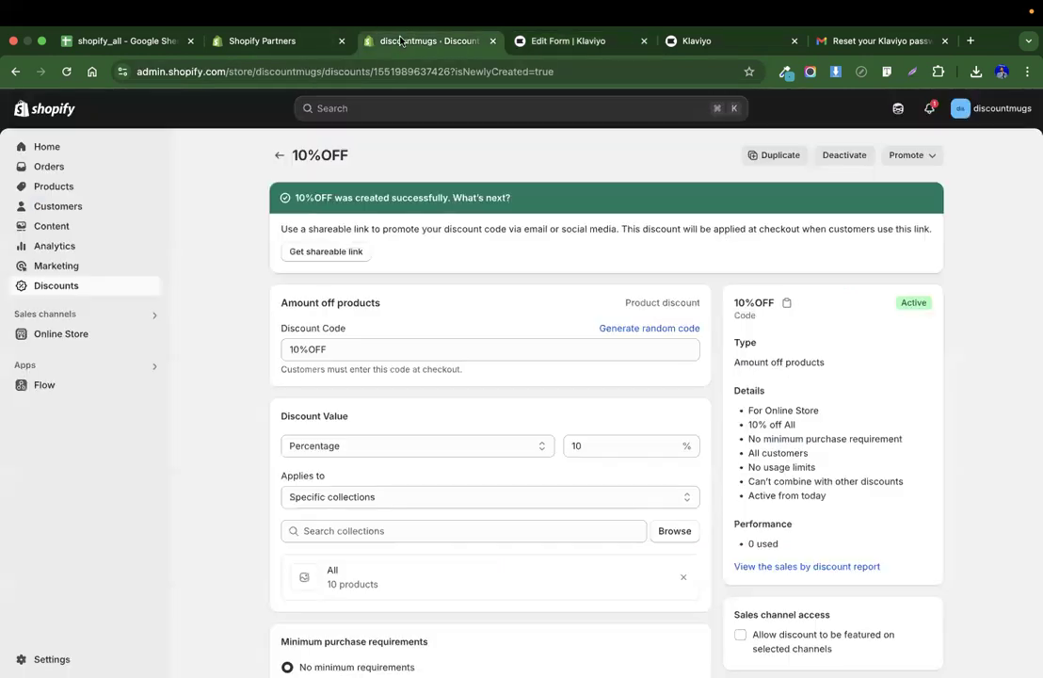
click(279, 154)
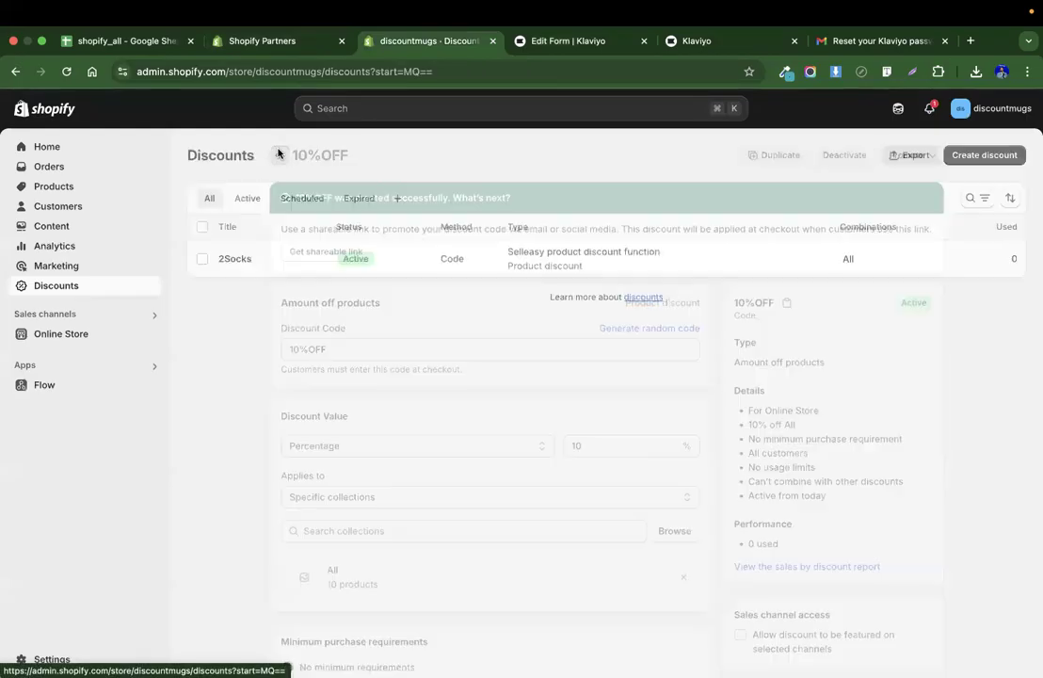
click(701, 41)
click(575, 40)
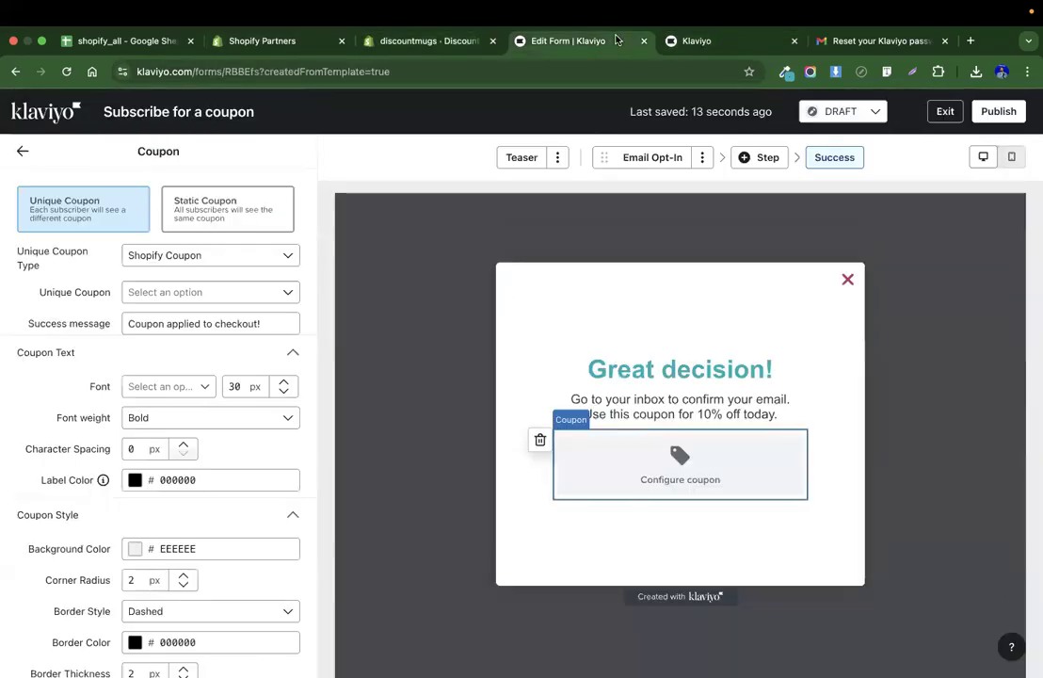
Open the dialog for creating a new unique Shopify coupon for the coupon block.
click(142, 263)
click(158, 262)
click(158, 295)
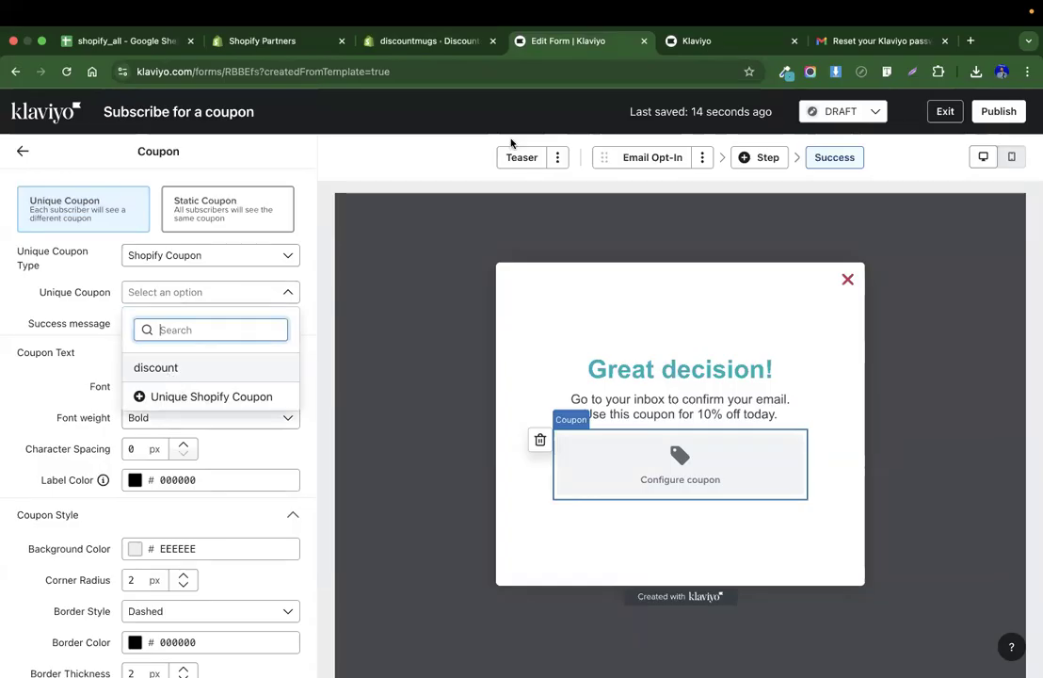
click(416, 44)
click(573, 43)
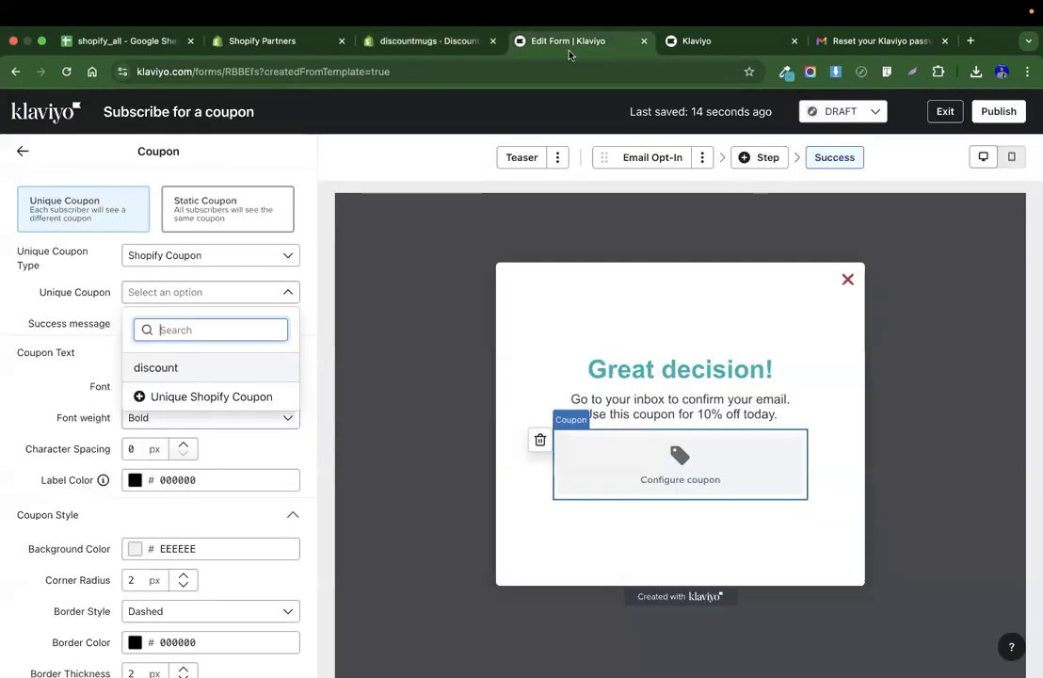
click(212, 405)
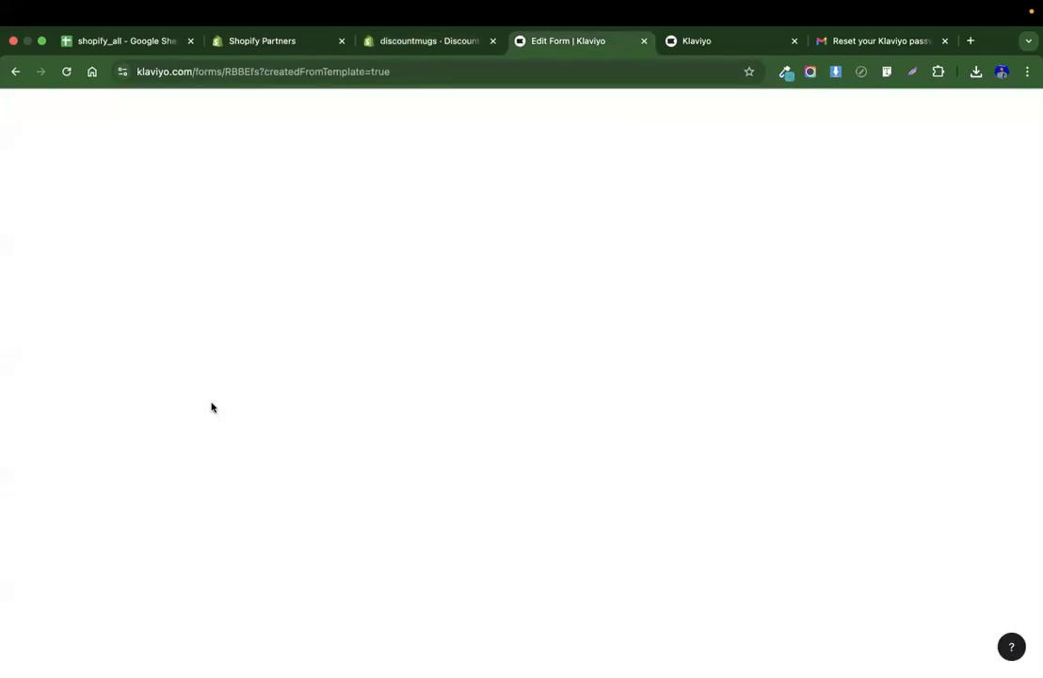
click(408, 265)
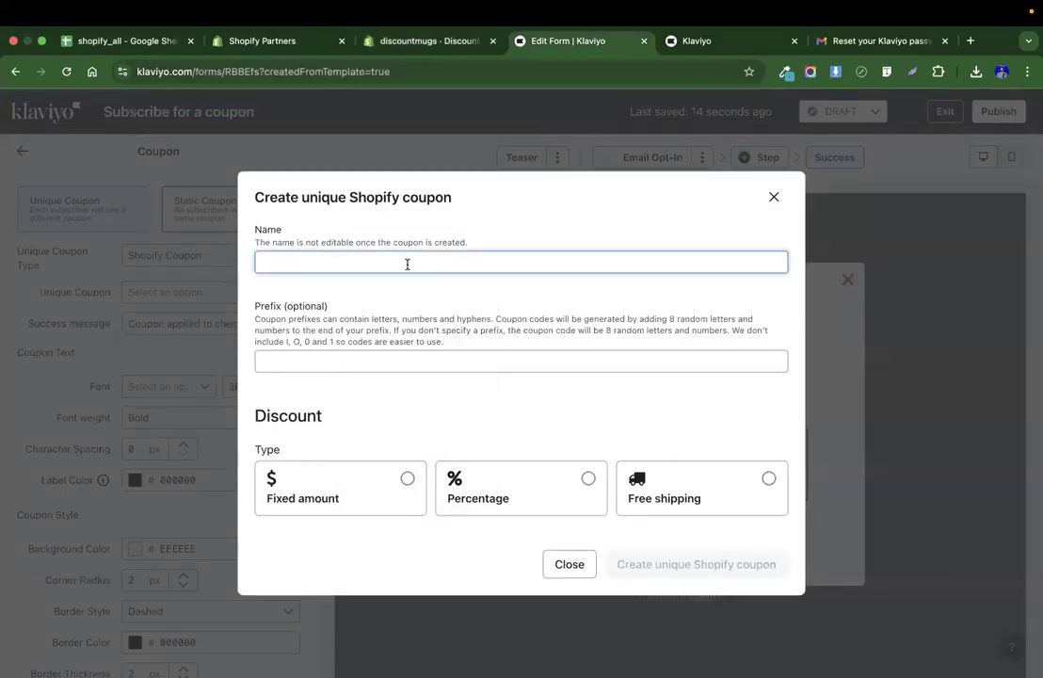
Name the new unique coupon "10% off for subscriber" and choose the Percentage discount type.
text(10% off fo)
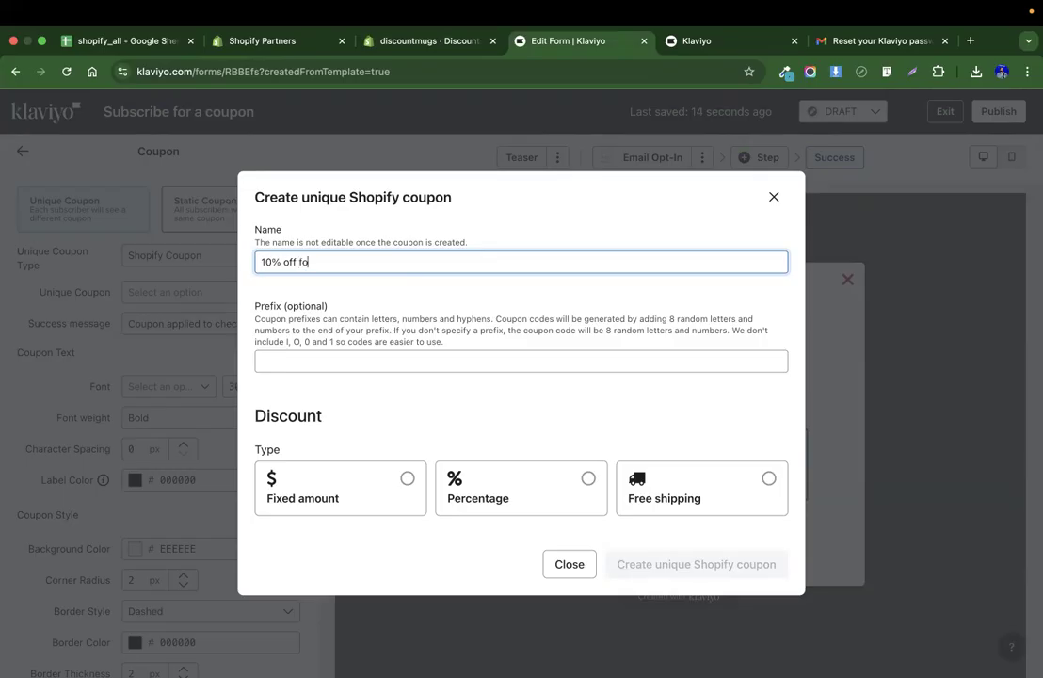
text(r subscriber)
click(522, 473)
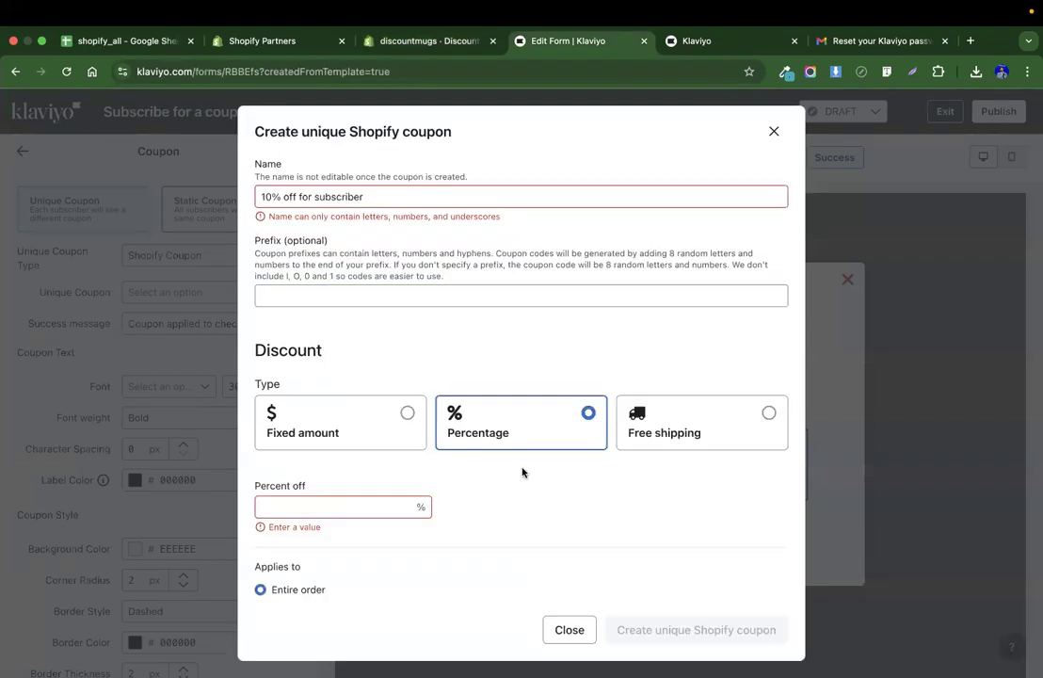
Rename the coupon to "subscriber coupon".
click(367, 197)
click(283, 197)
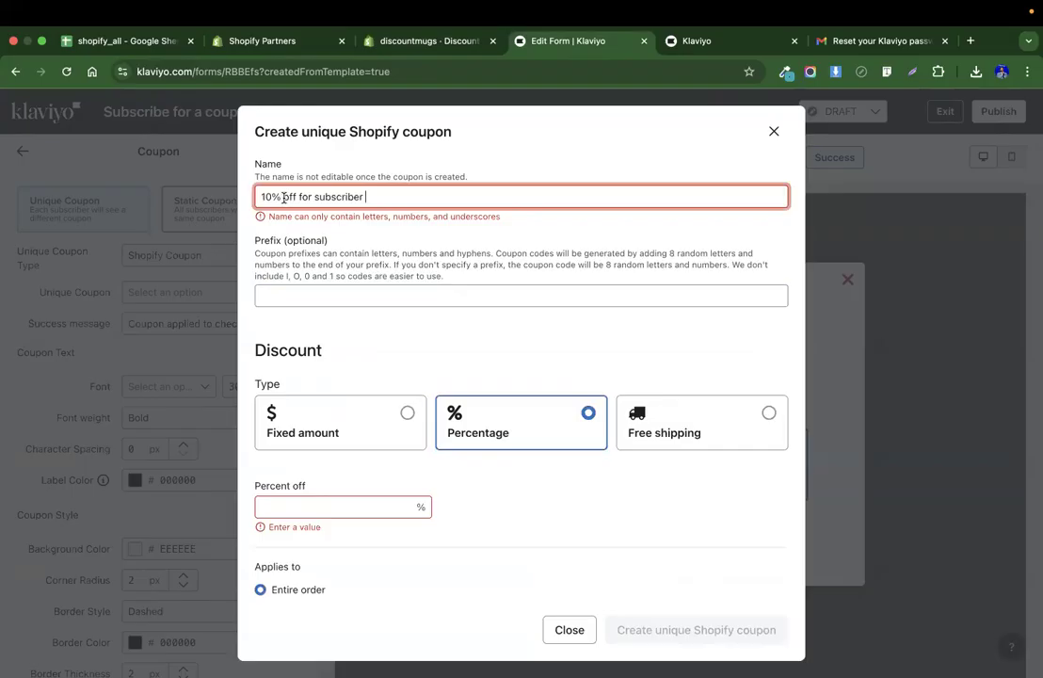
click(318, 198)
key(super+shift+Left)
key(BackSpace)
click(379, 192)
text(coupon)
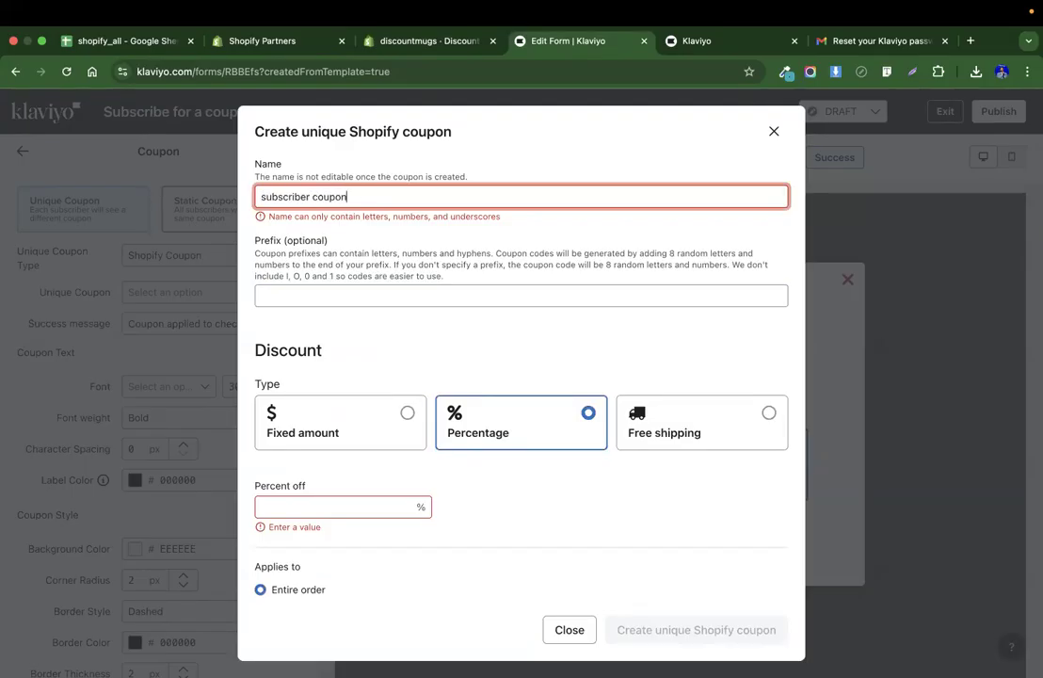
Set the coupon's percent off to 10 and try to create the unique Shopify coupon.
click(417, 295)
click(298, 509)
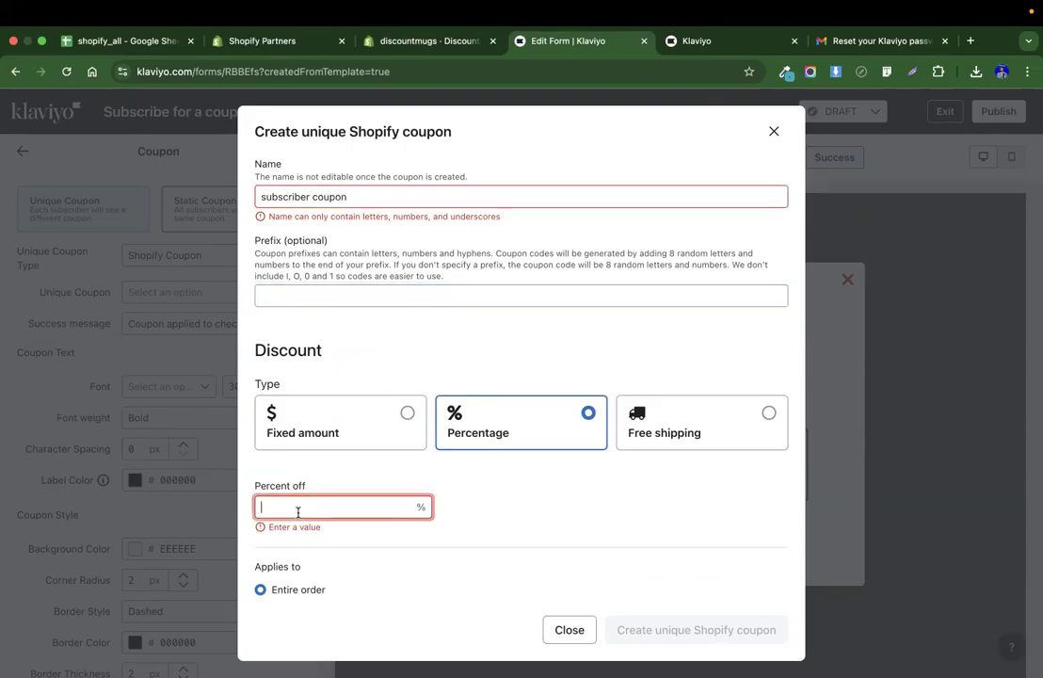
text(10)
click(563, 522)
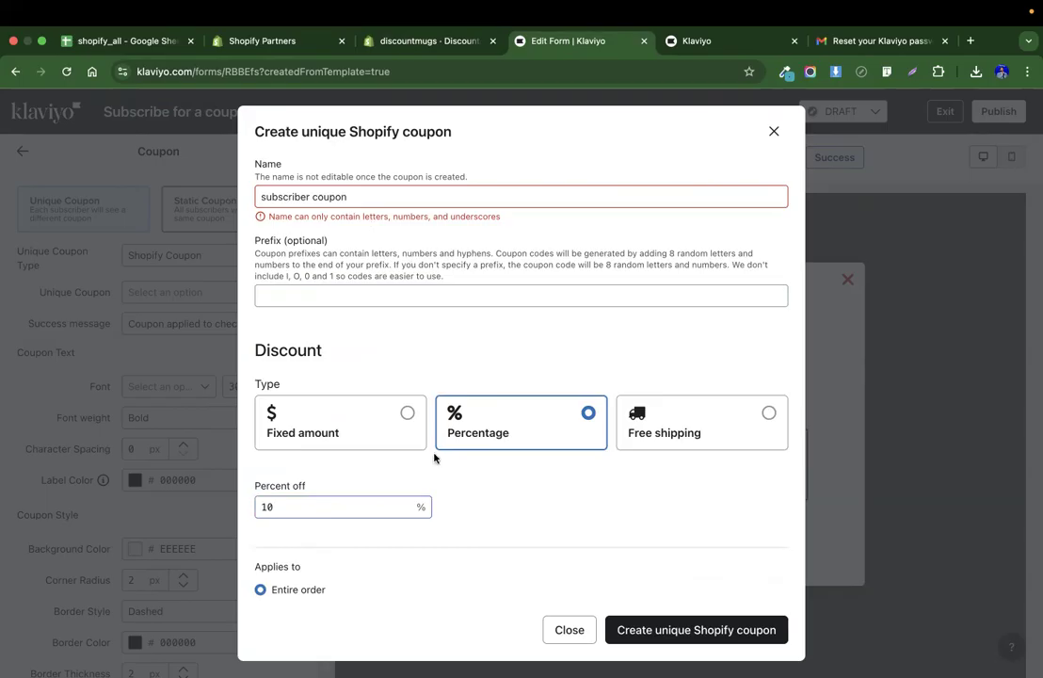
scroll(550, 533, down, 5)
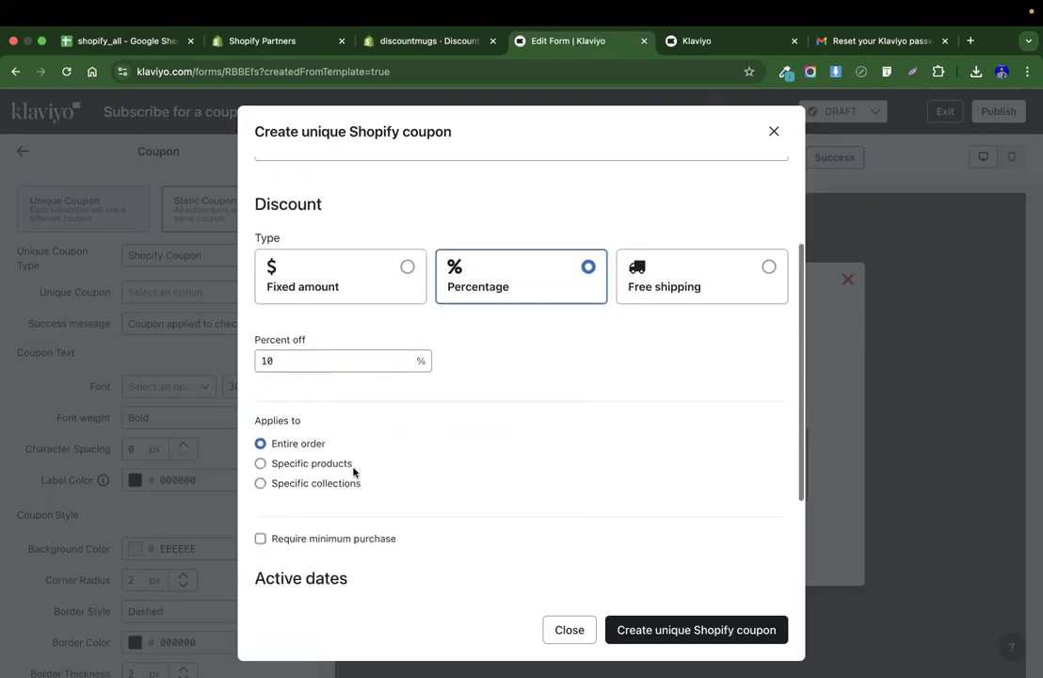
scroll(305, 439, down, 4)
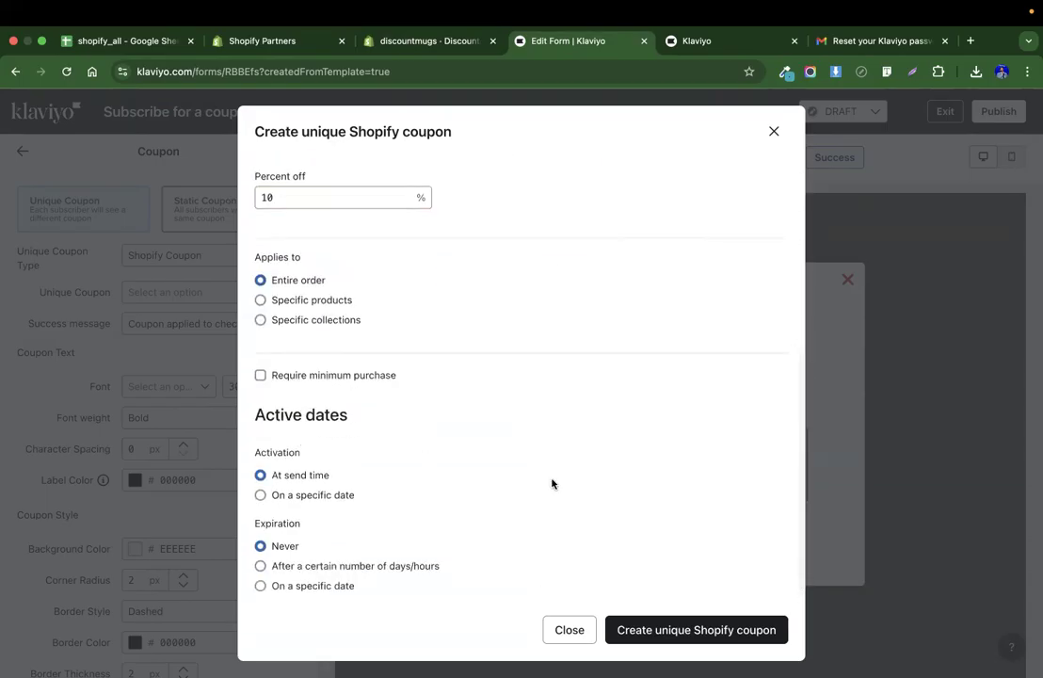
click(662, 632)
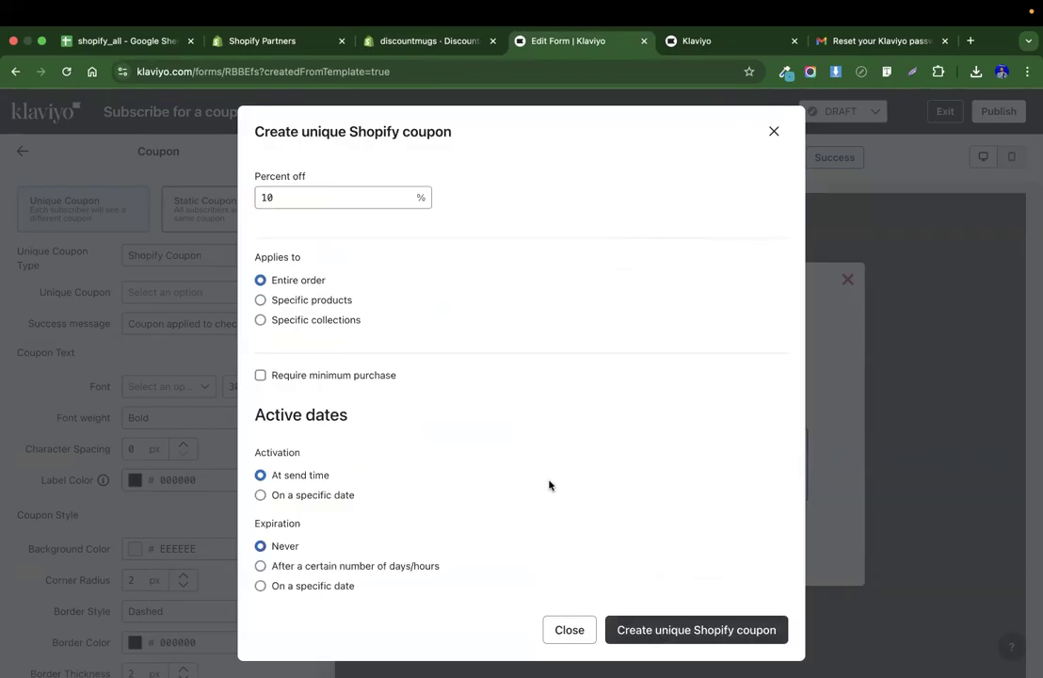
Rename the coupon to "subscriber" and create the unique Shopify coupon.
drag(348, 199, 233, 194)
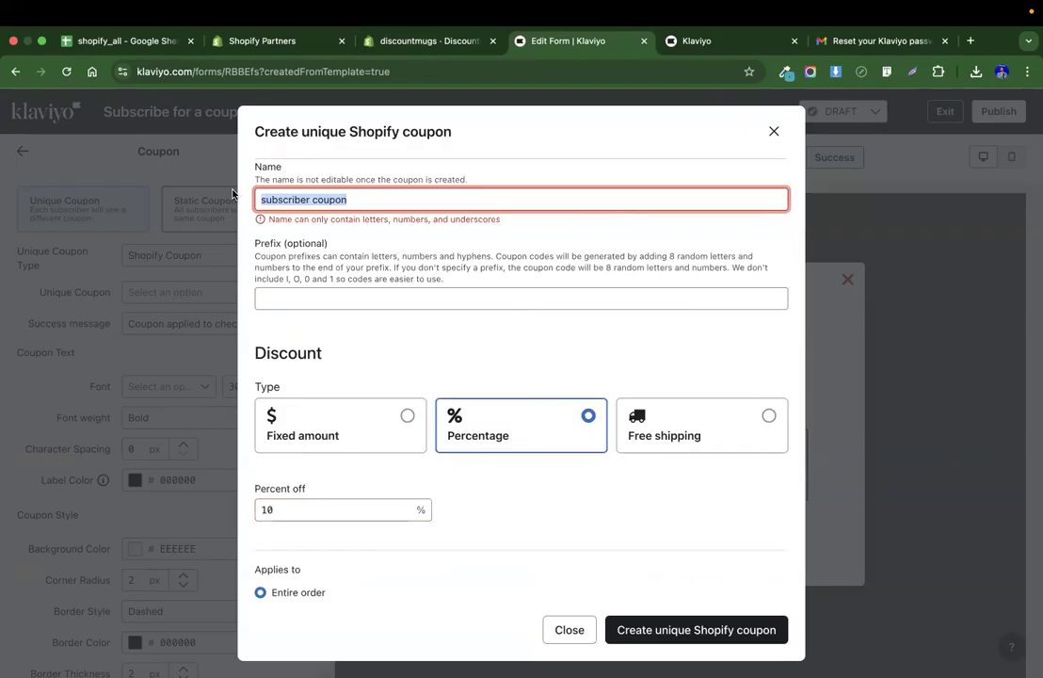
text(subscriber)
click(400, 297)
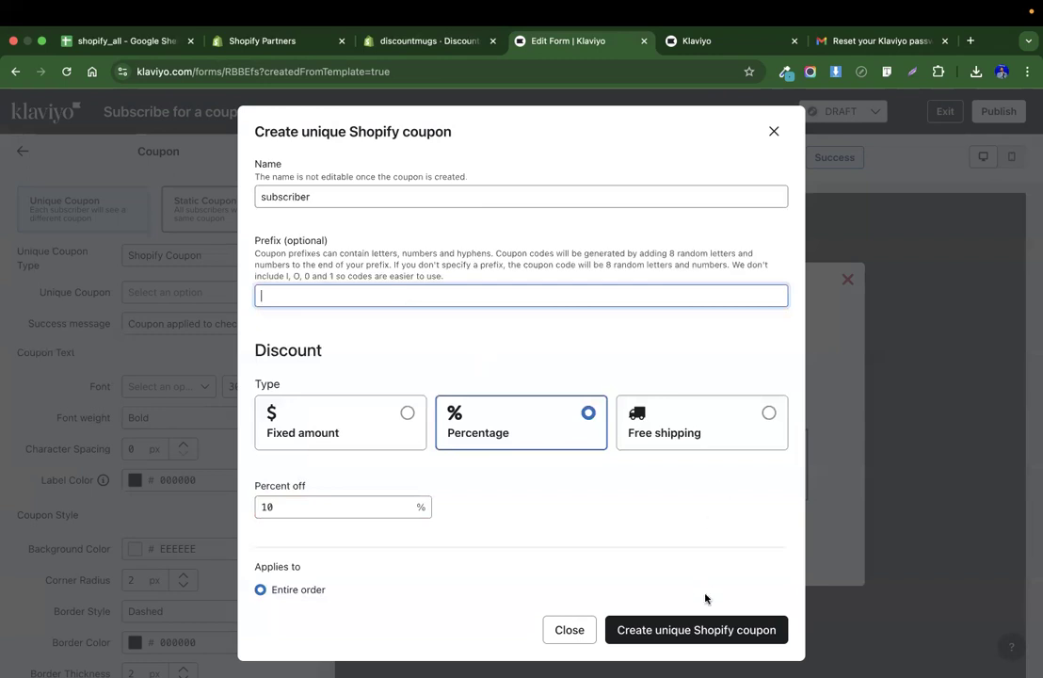
click(701, 629)
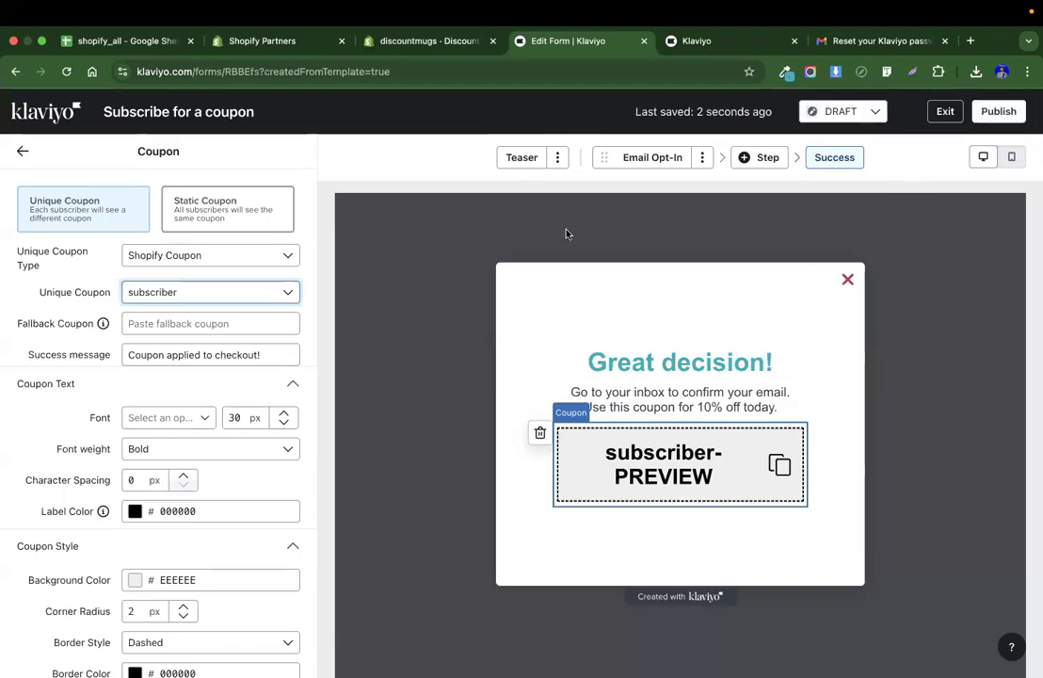
Review the Teaser step's settings and return to the Success step.
click(521, 157)
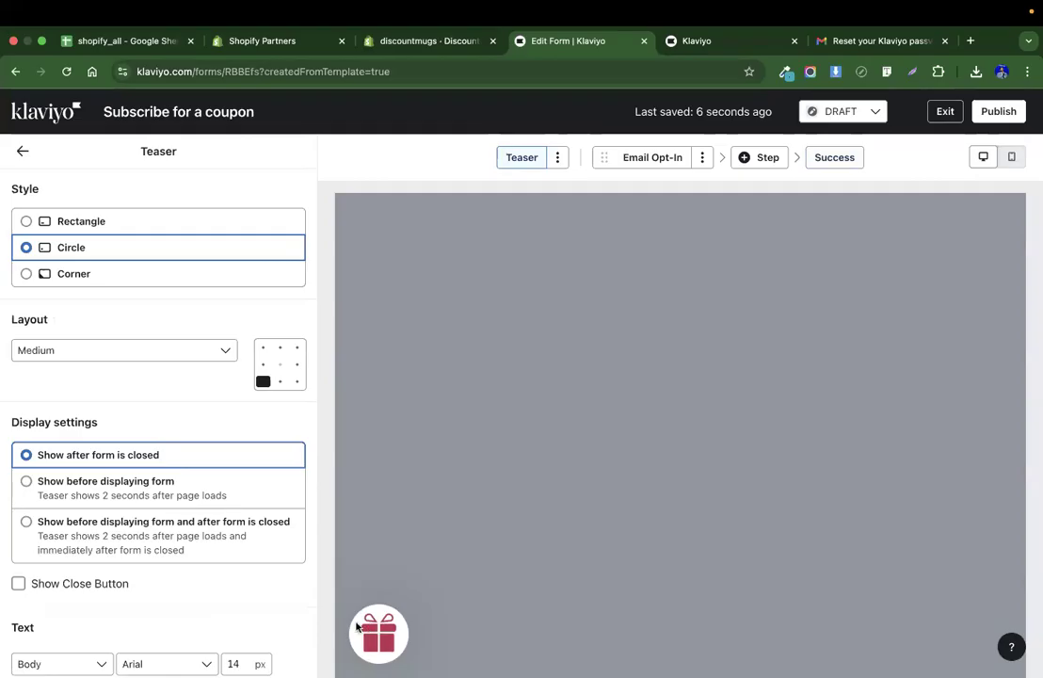
scroll(150, 509, down, 8)
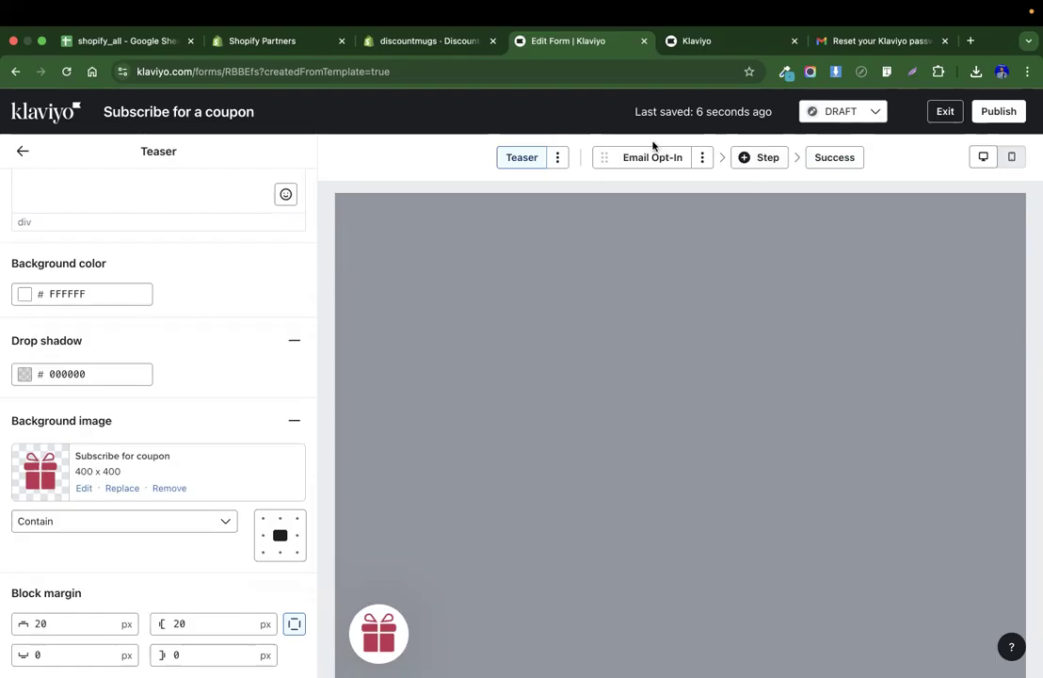
click(640, 160)
click(828, 157)
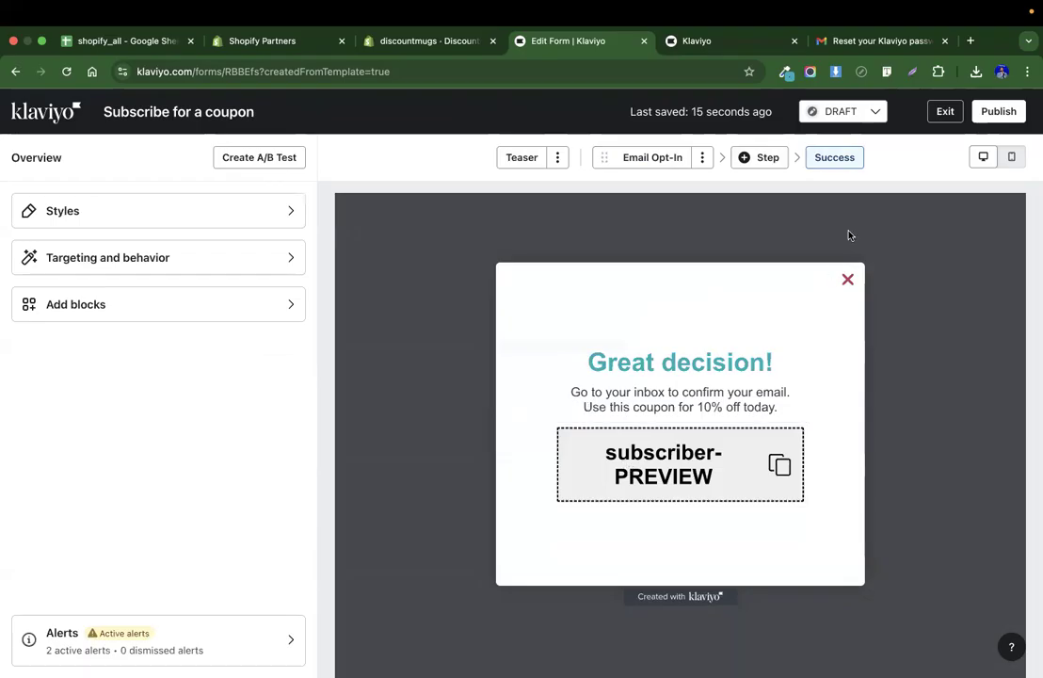
Switch the form's status to LIVE and publish it anyway despite the alerts.
click(843, 111)
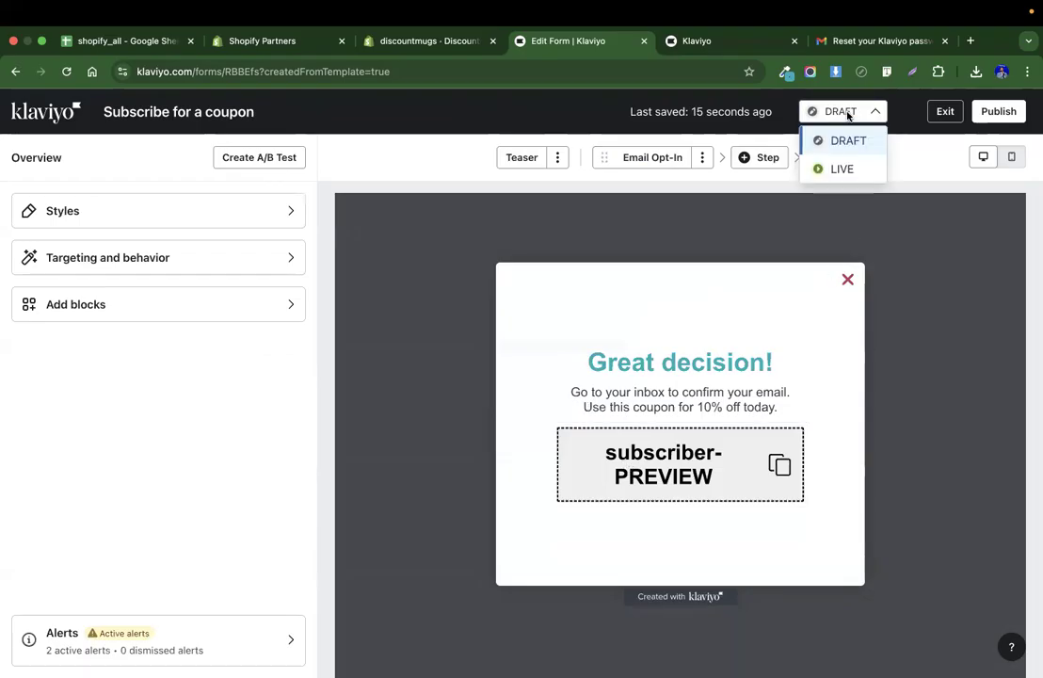
click(851, 165)
click(940, 208)
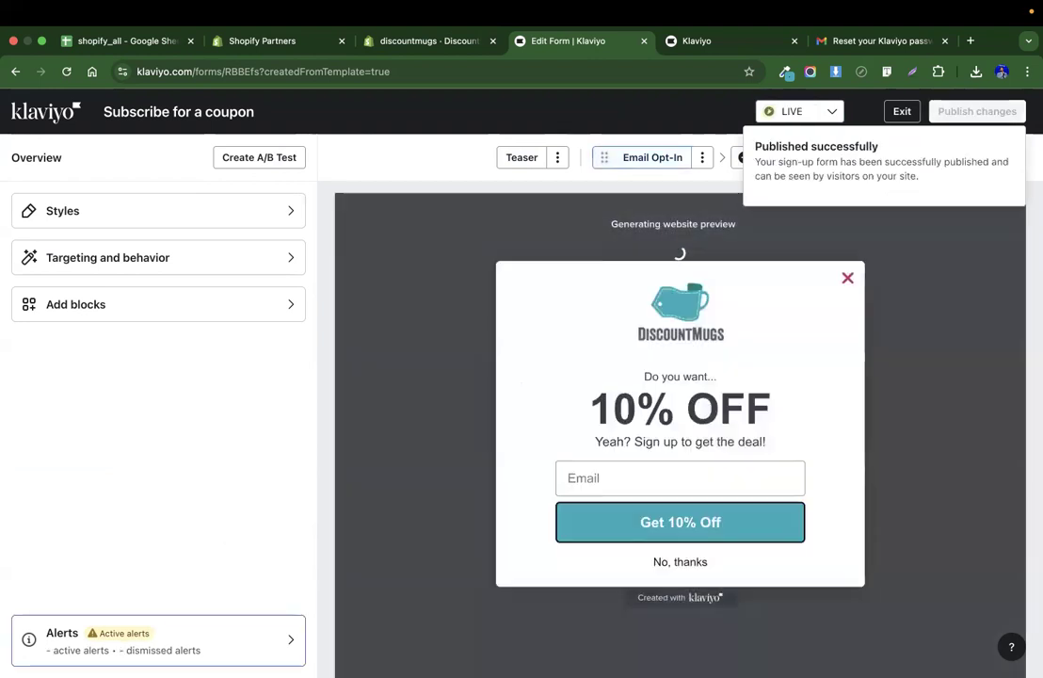
Review the form's accessibility alerts and the flagged Success heading text block.
click(95, 650)
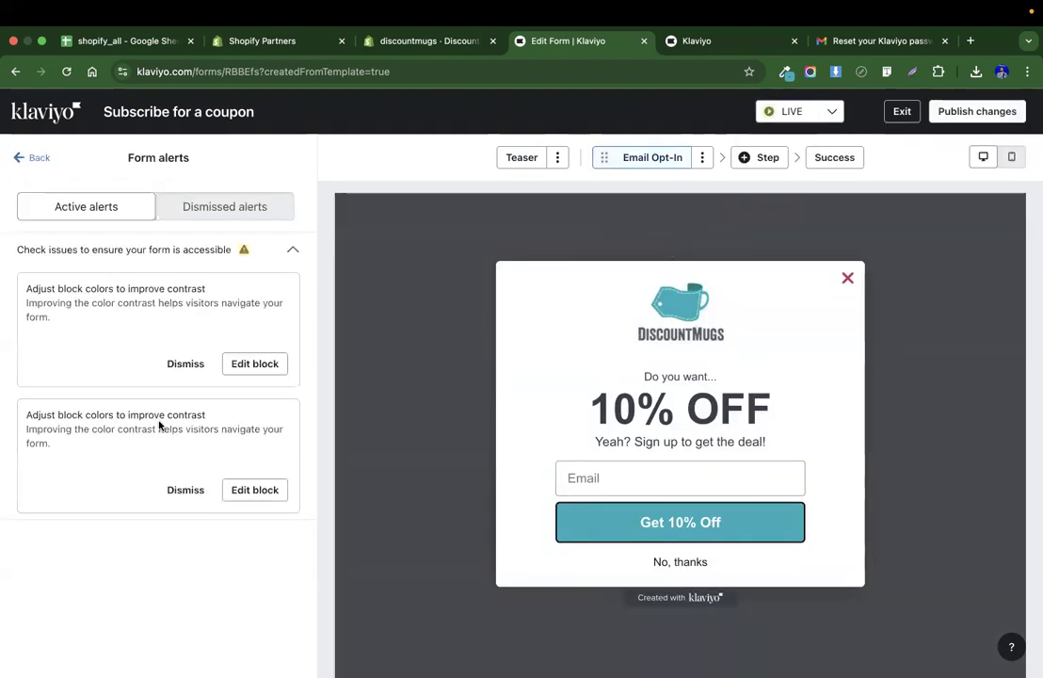
triple_click(77, 282)
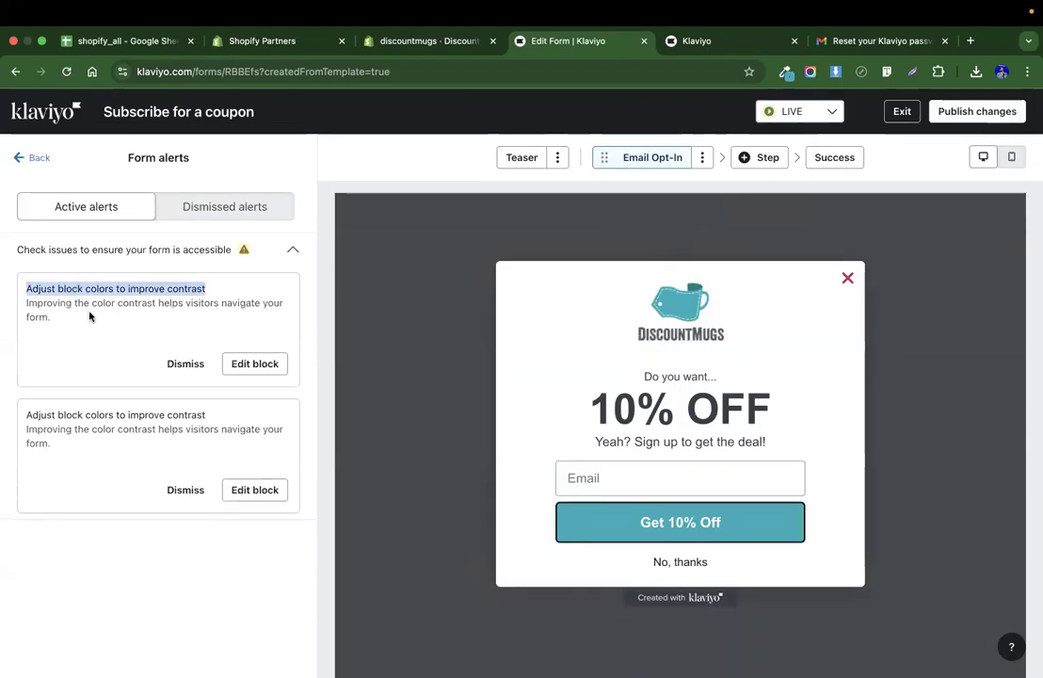
click(89, 317)
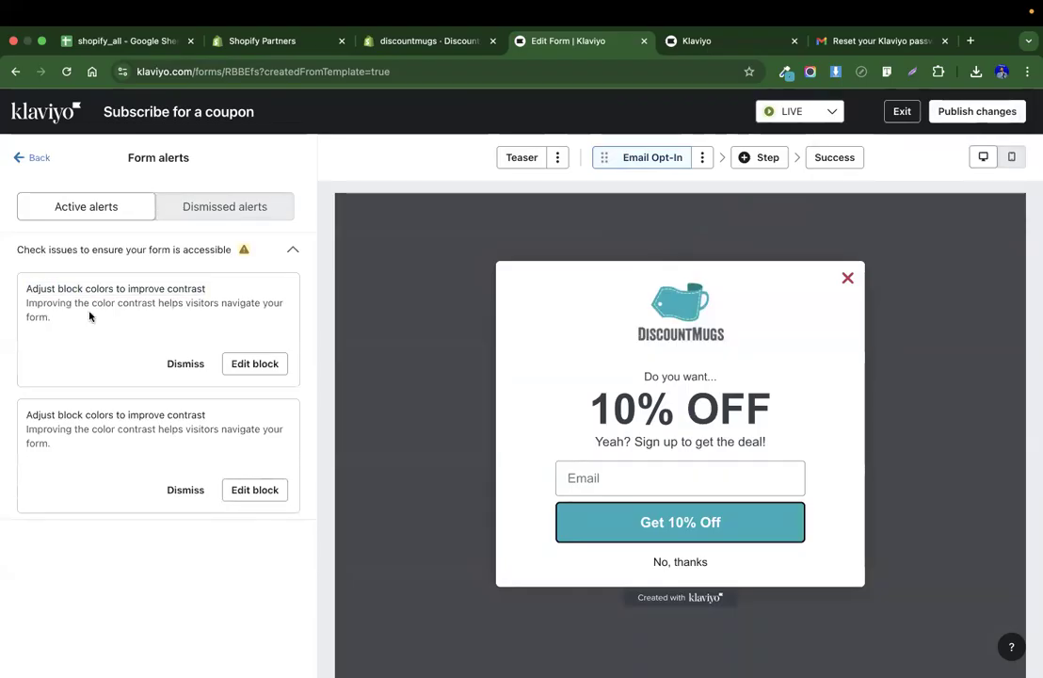
click(256, 364)
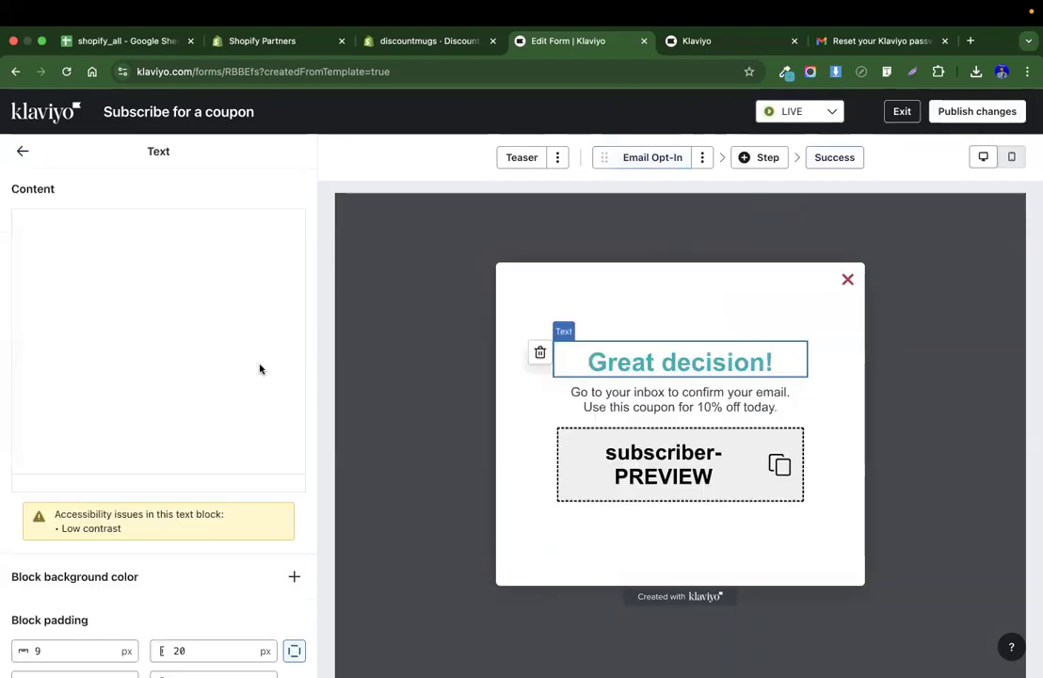
double_click(188, 301)
click(123, 369)
scroll(138, 499, down, 3)
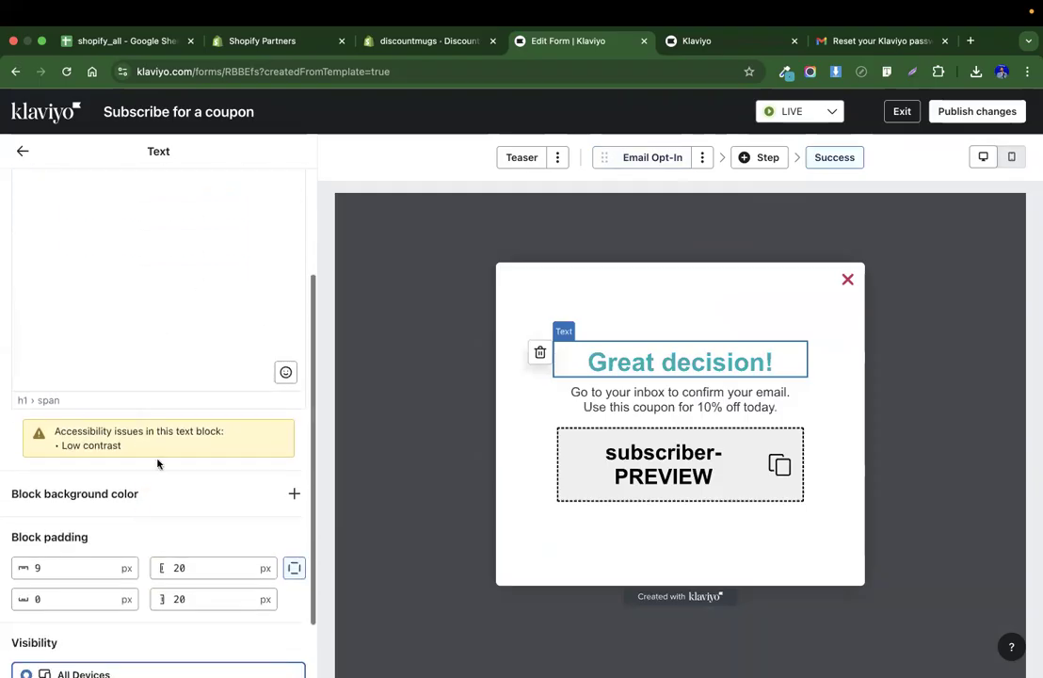
scroll(158, 463, down, 2)
scroll(158, 463, up, 5)
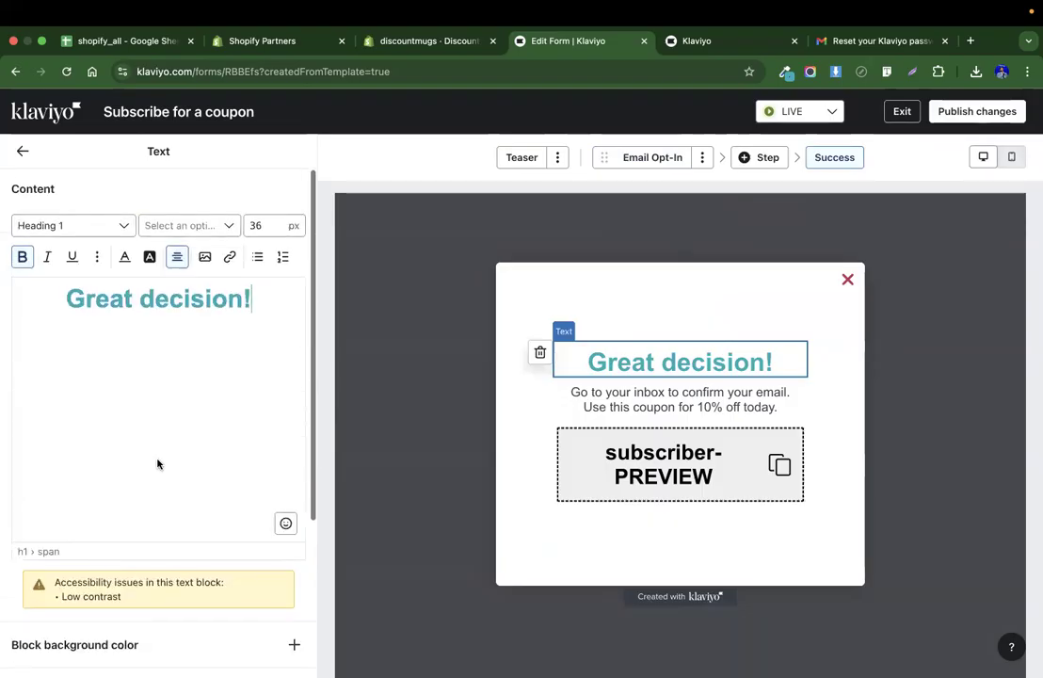
Exit the form editor and view the online store to check for the pop-up.
click(902, 112)
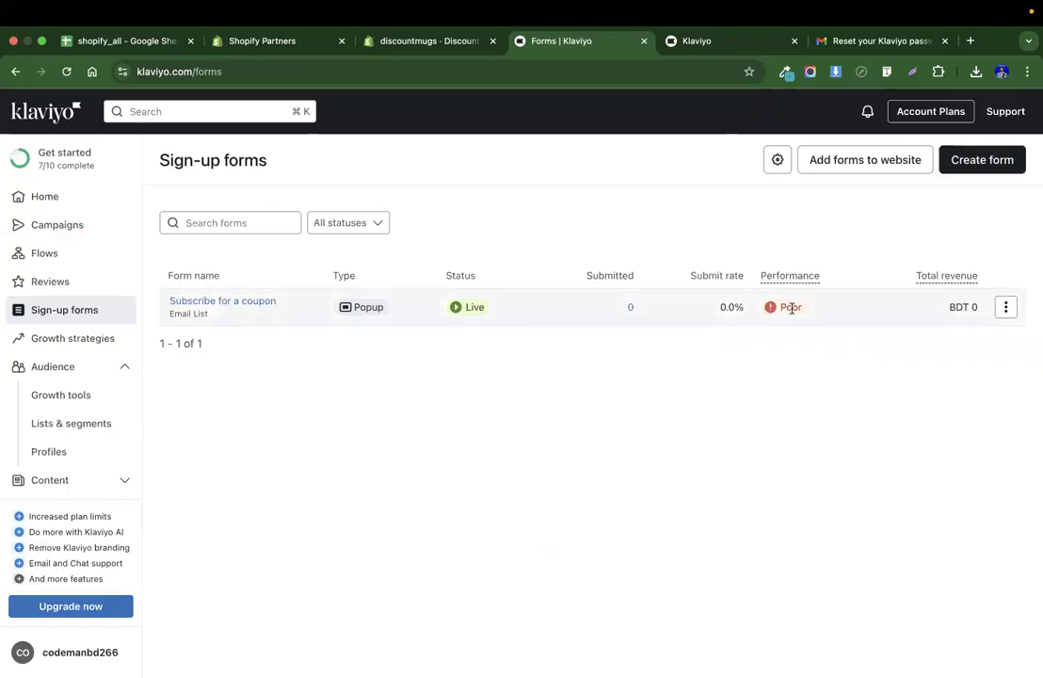
click(422, 43)
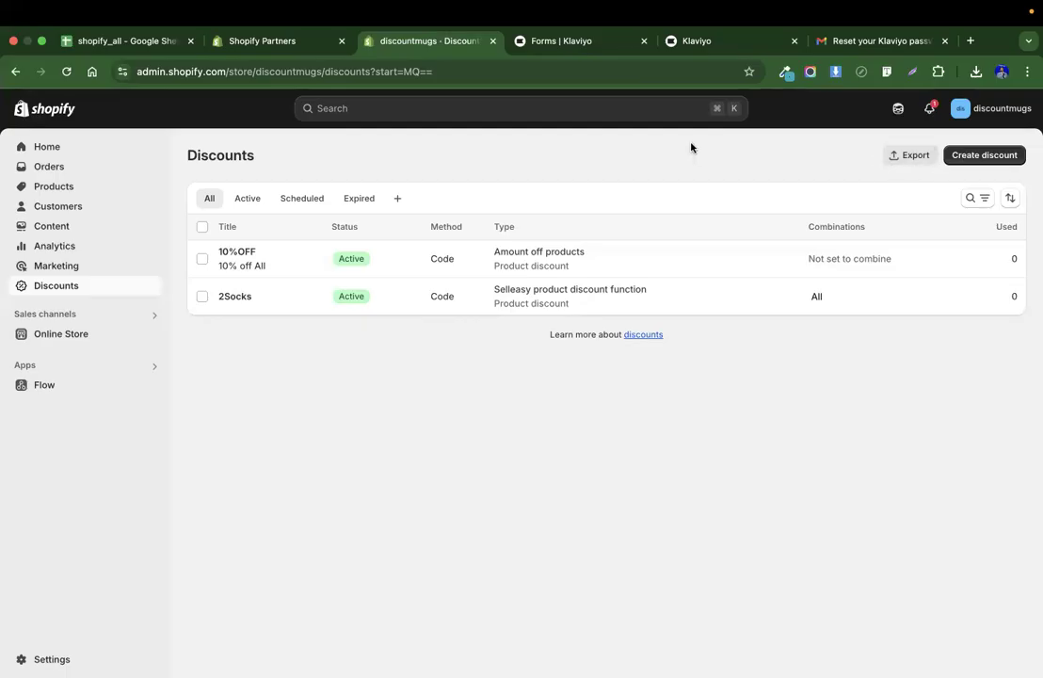
click(157, 337)
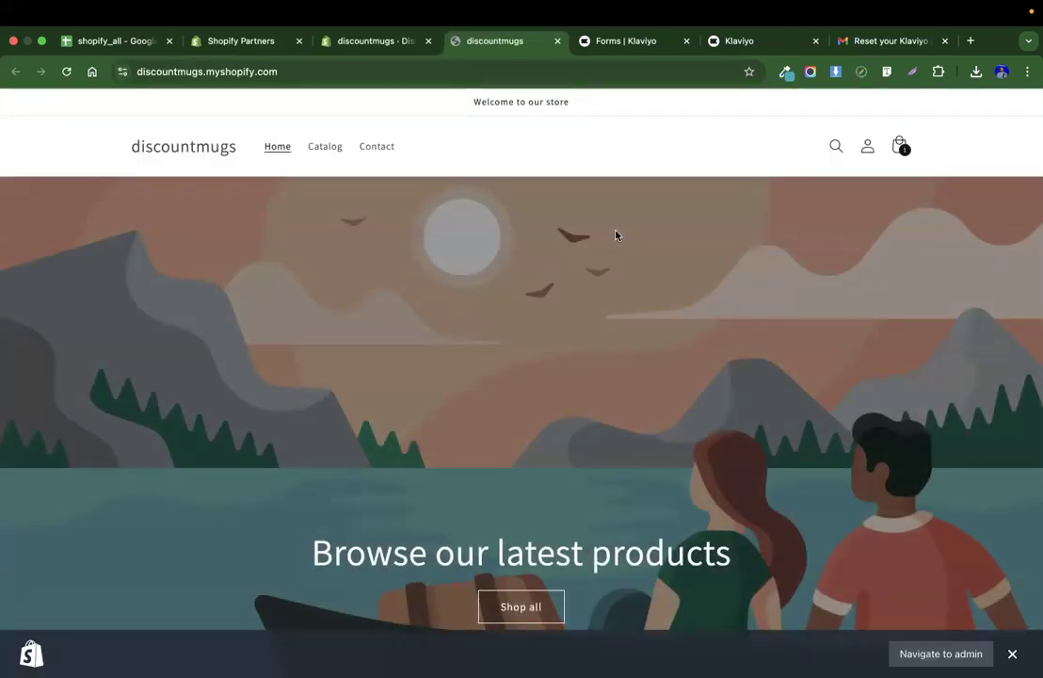
scroll(789, 461, down, 10)
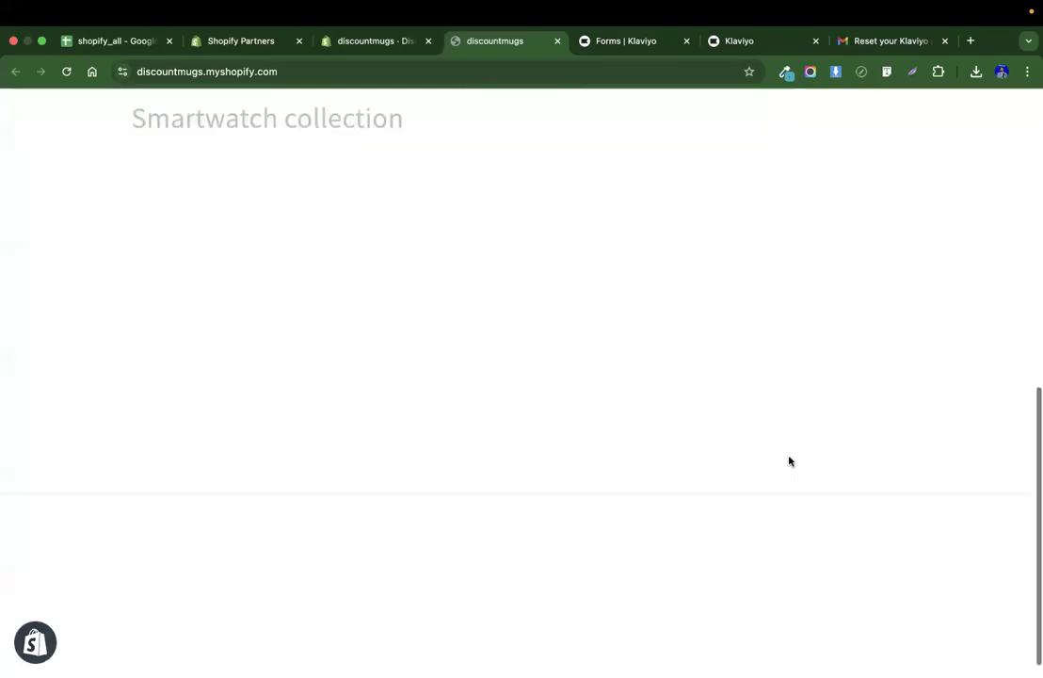
scroll(787, 458, up, 10)
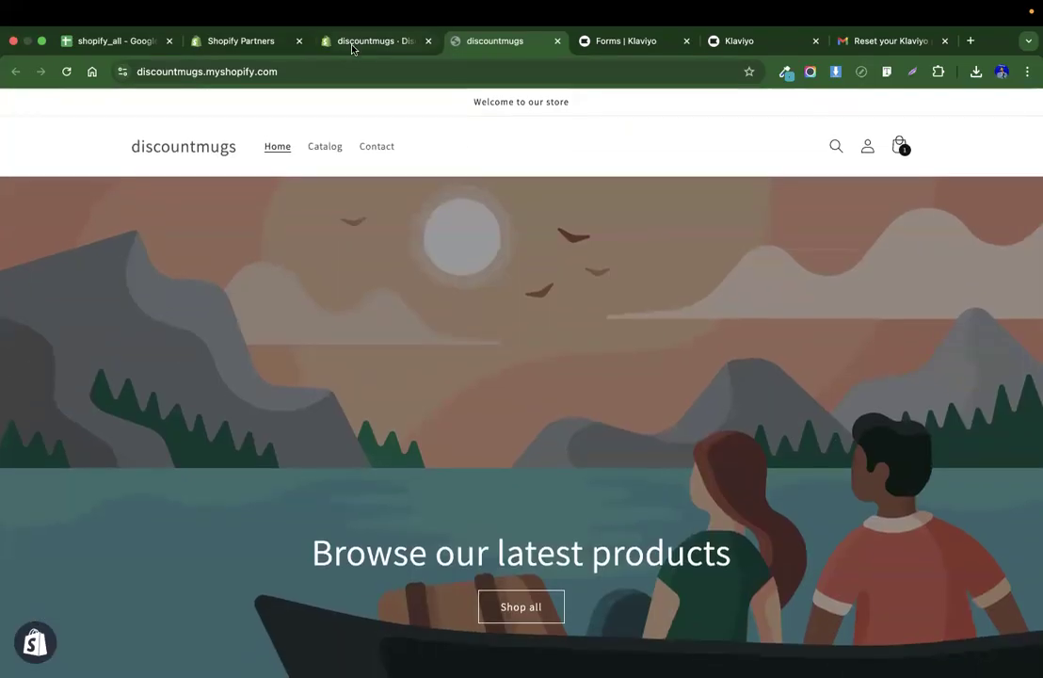
Enable the Klaviyo Onsite Javascript app embed in the Dawn theme, save, and reload the storefront.
click(354, 42)
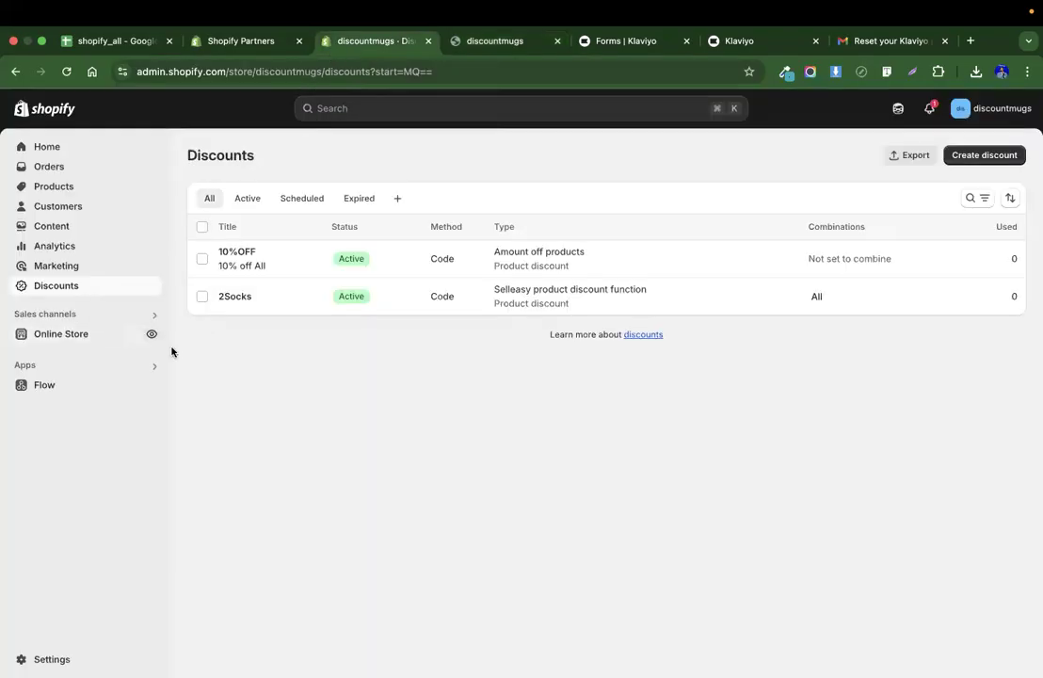
click(103, 340)
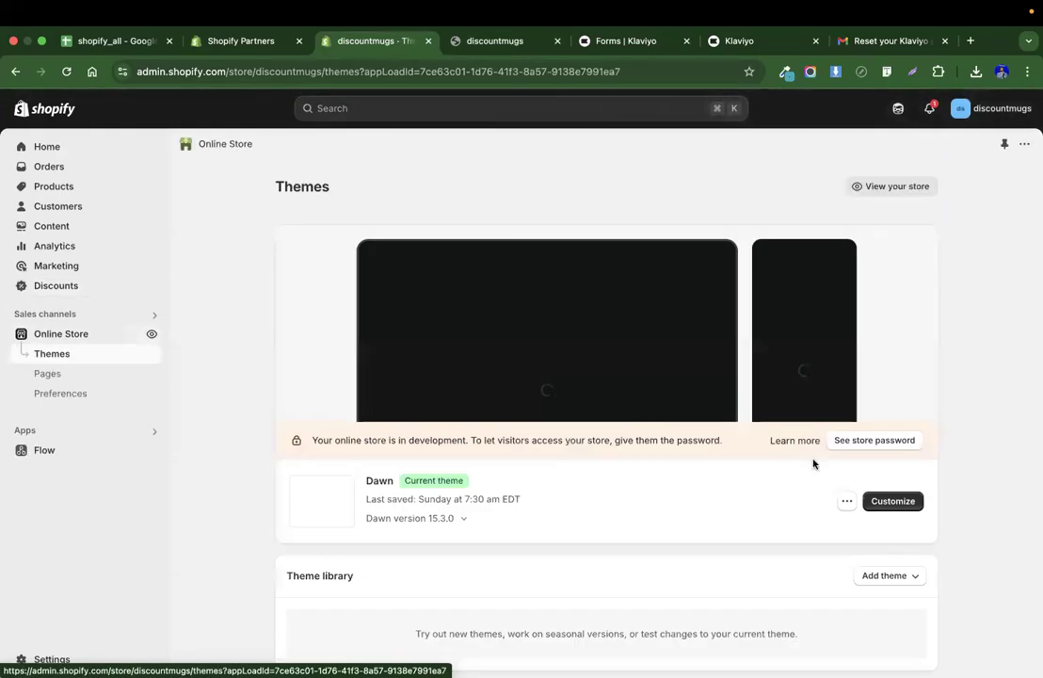
click(894, 501)
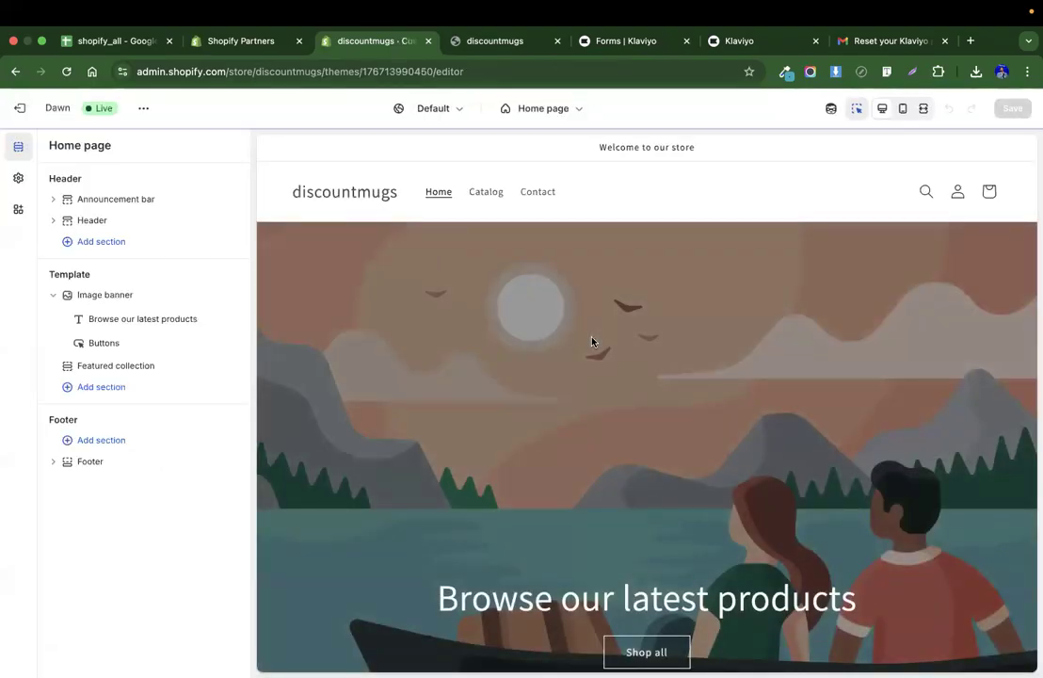
click(19, 210)
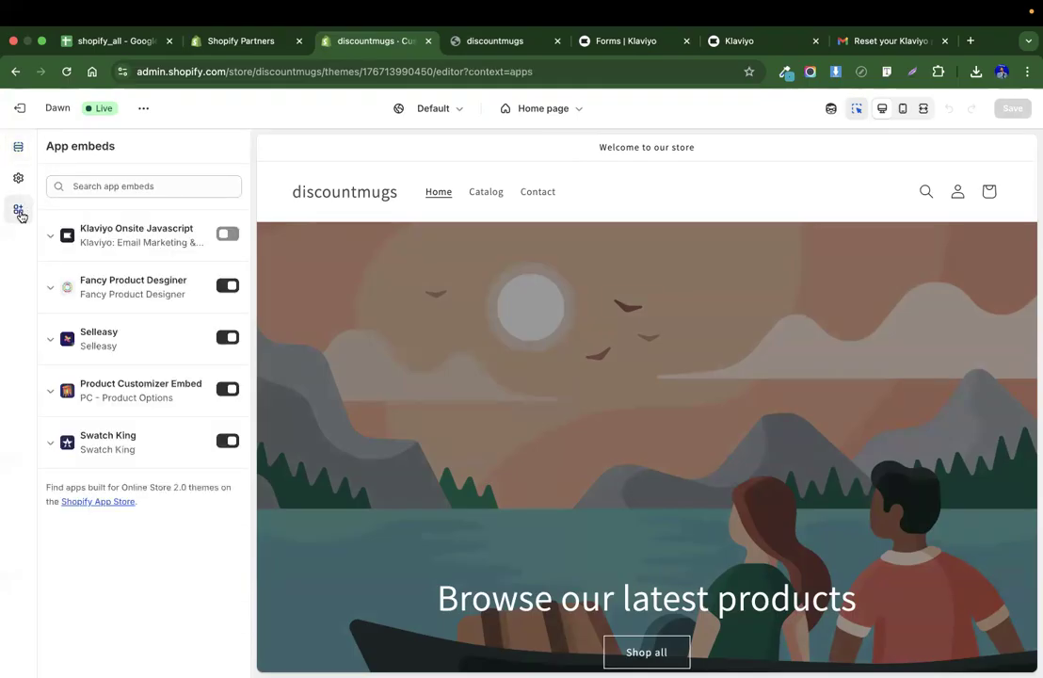
click(227, 233)
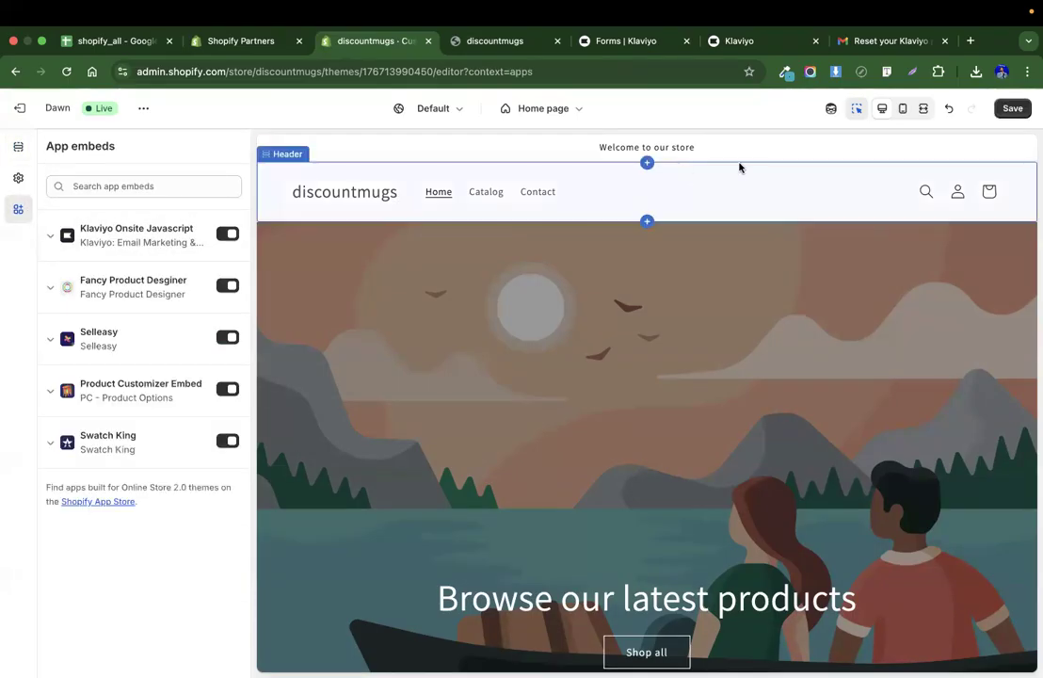
click(1012, 109)
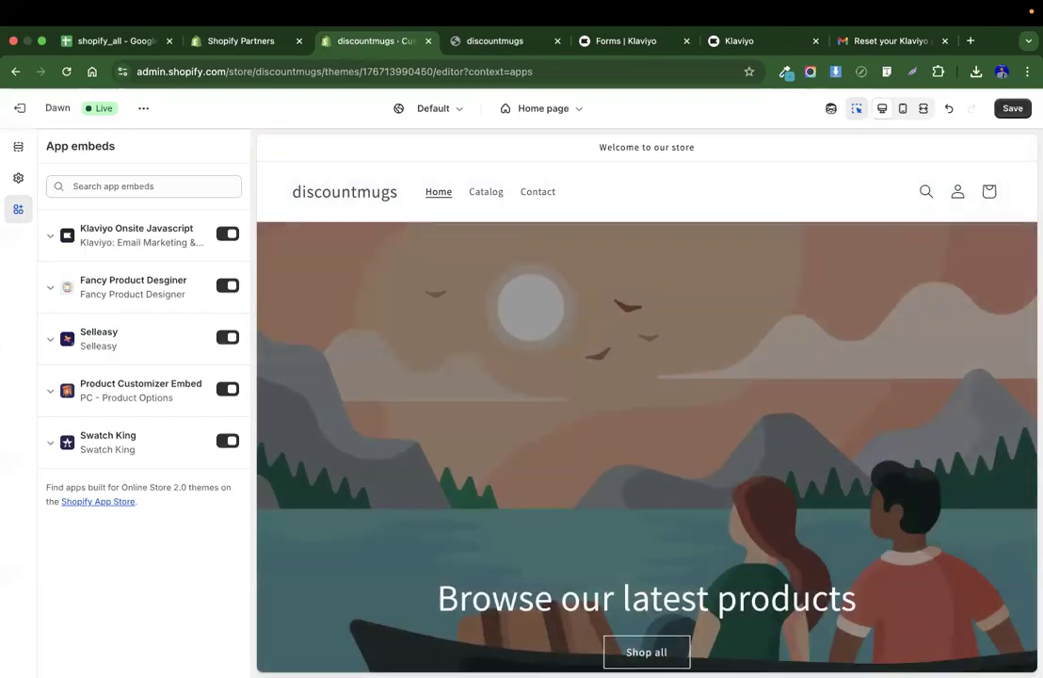
click(482, 42)
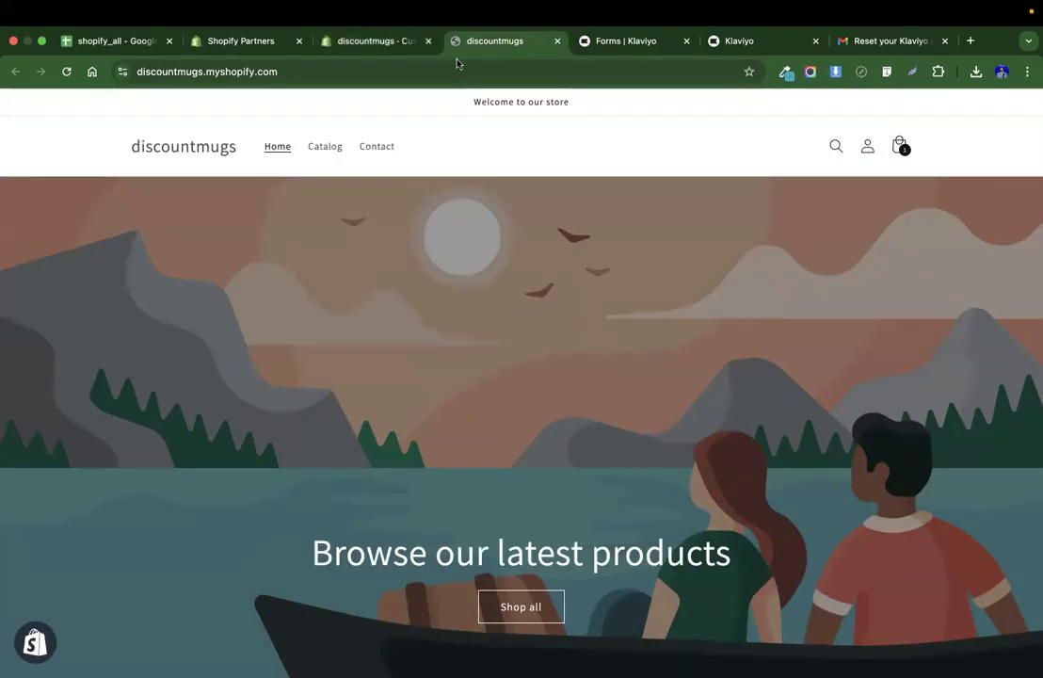
key(super+r)
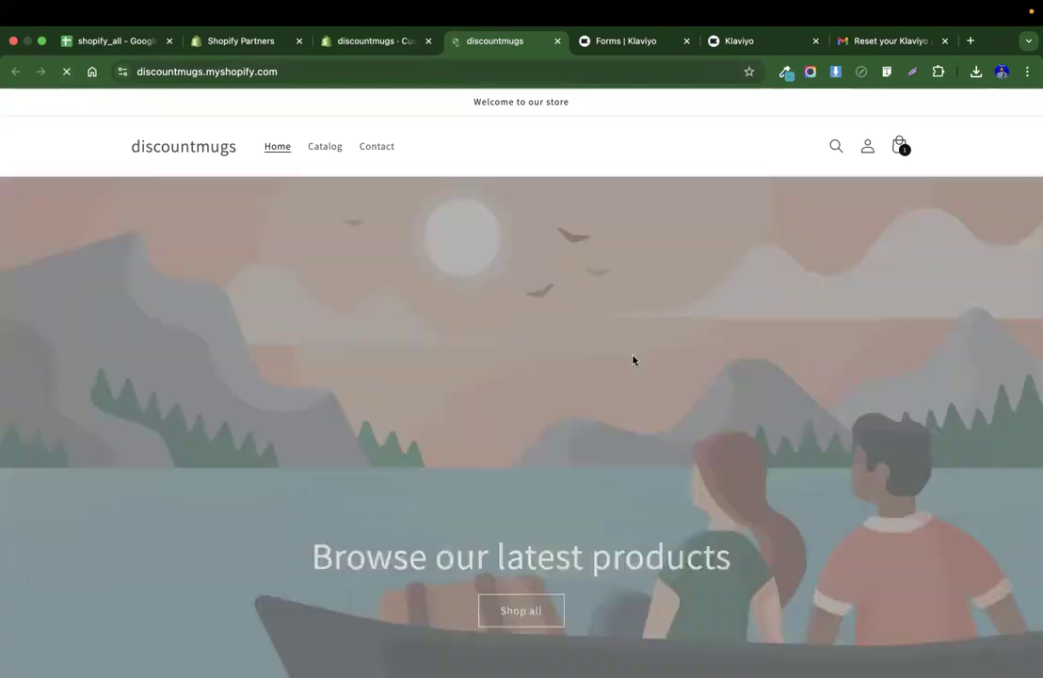
Scroll through the storefront homepage to check whether the sign-up pop-up appears.
scroll(634, 359, down, 10)
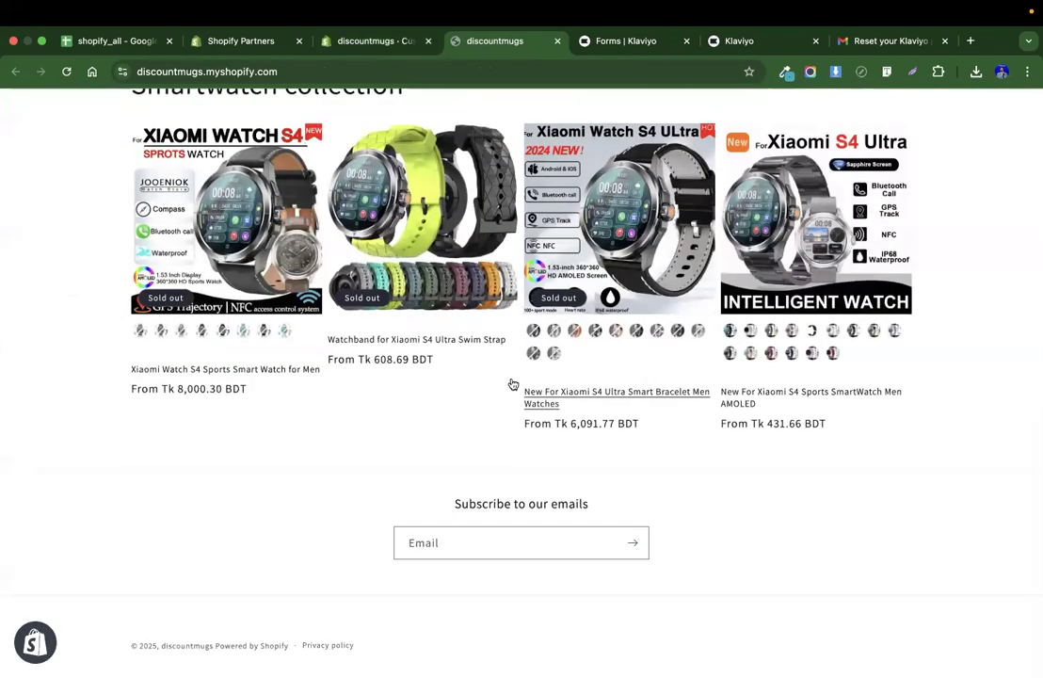
scroll(350, 384, up, 10)
scroll(350, 384, down, 10)
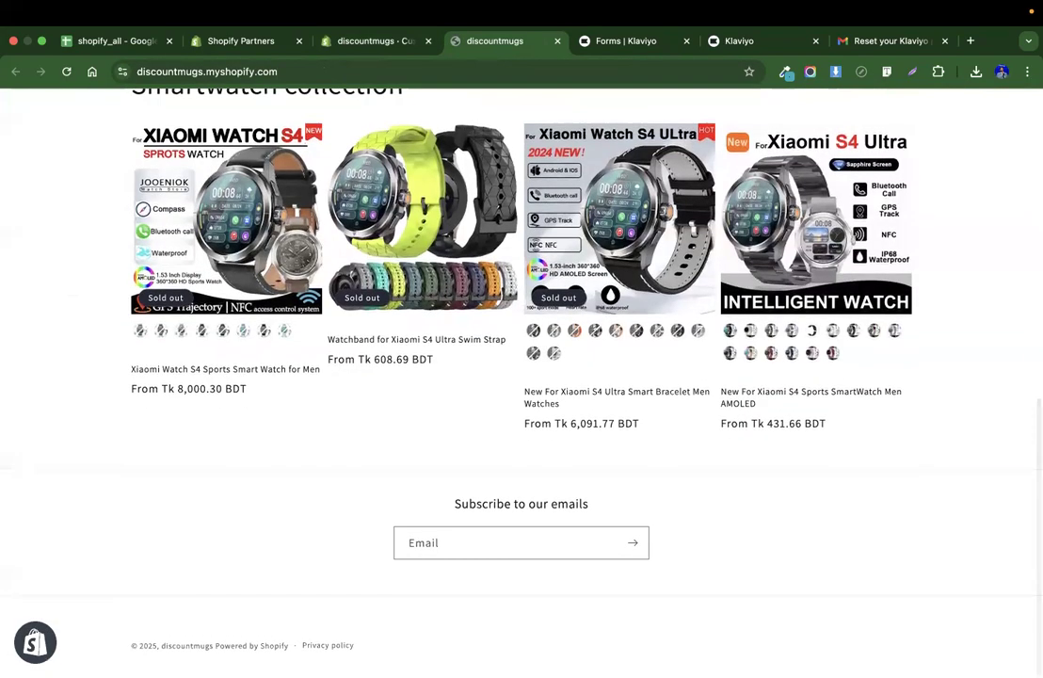
scroll(414, 482, up, 10)
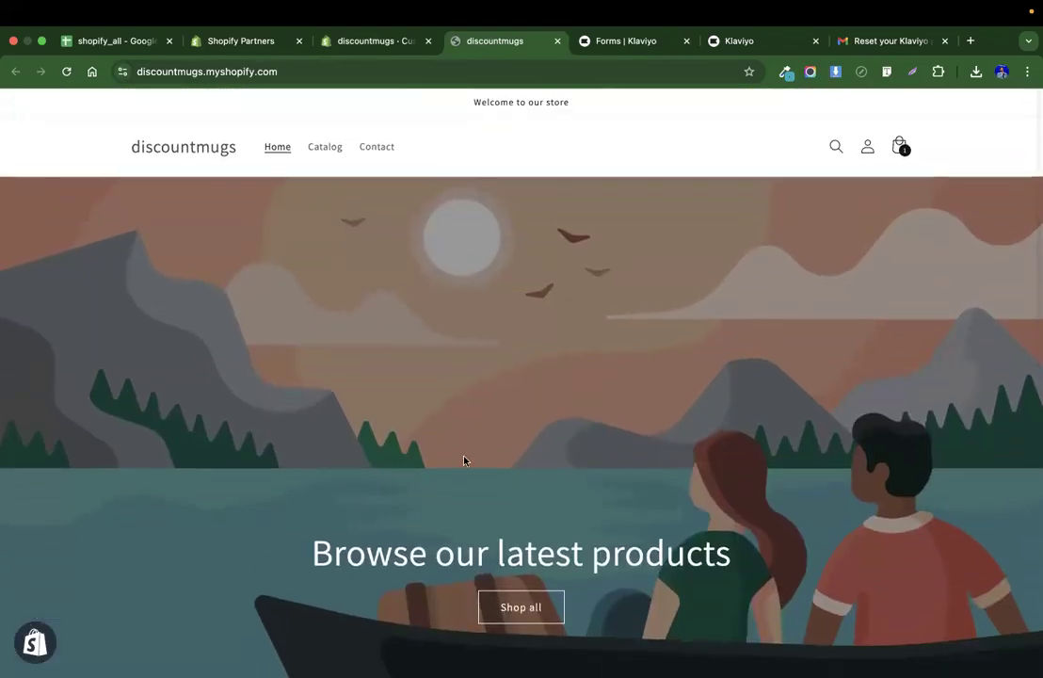
scroll(431, 487, down, 10)
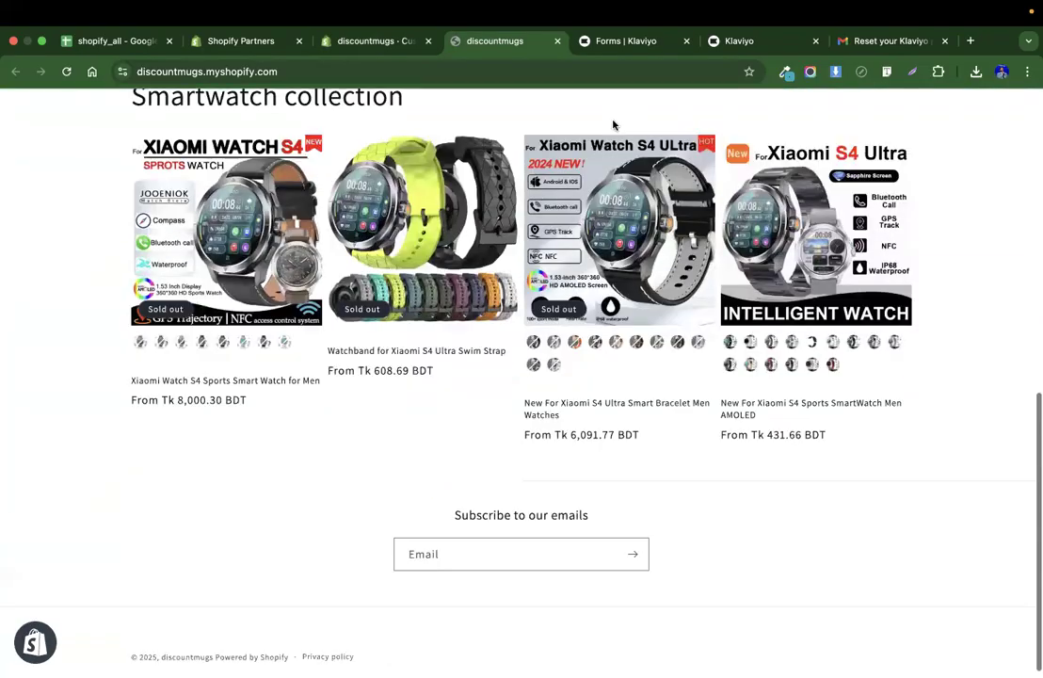
Exit the theme editor and open the Subscribe for a coupon form for editing in Klaviyo.
click(376, 41)
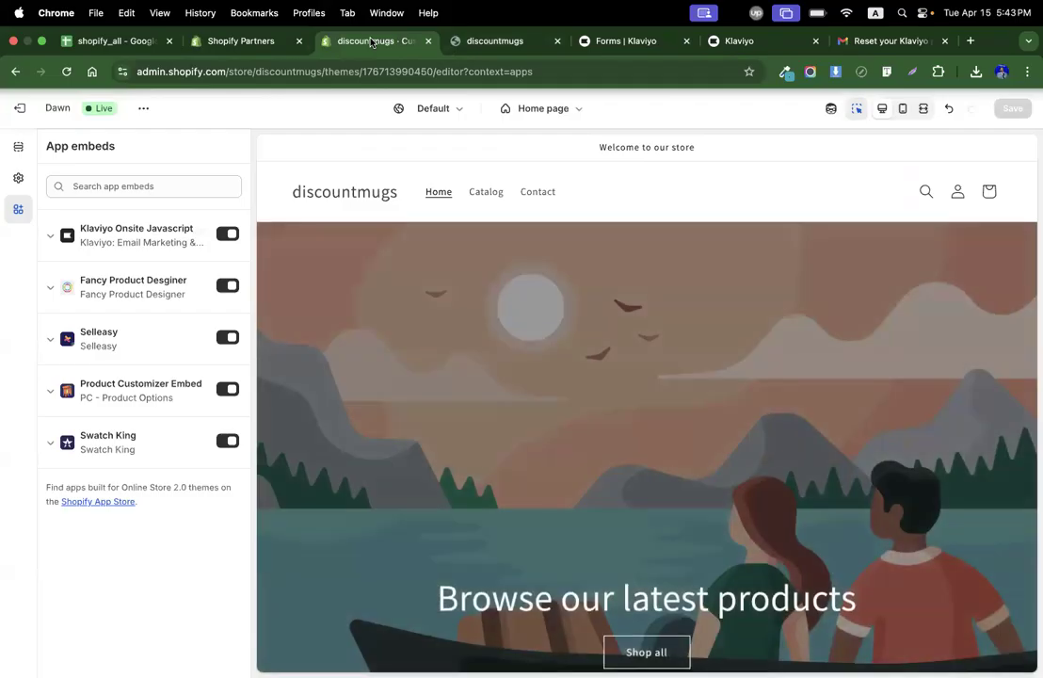
click(20, 109)
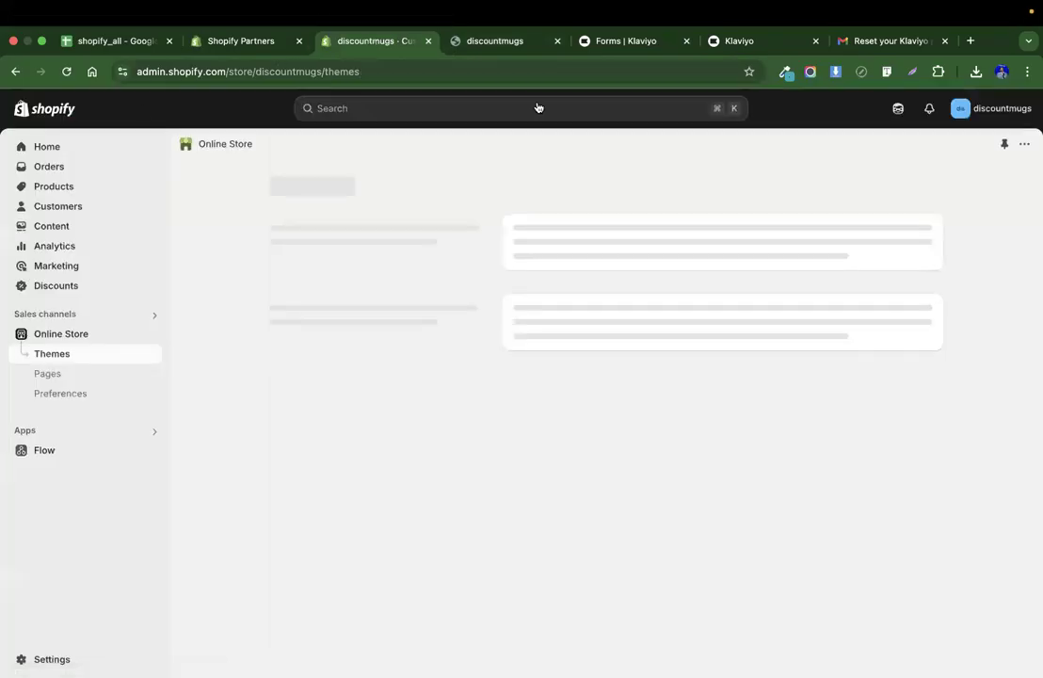
click(631, 43)
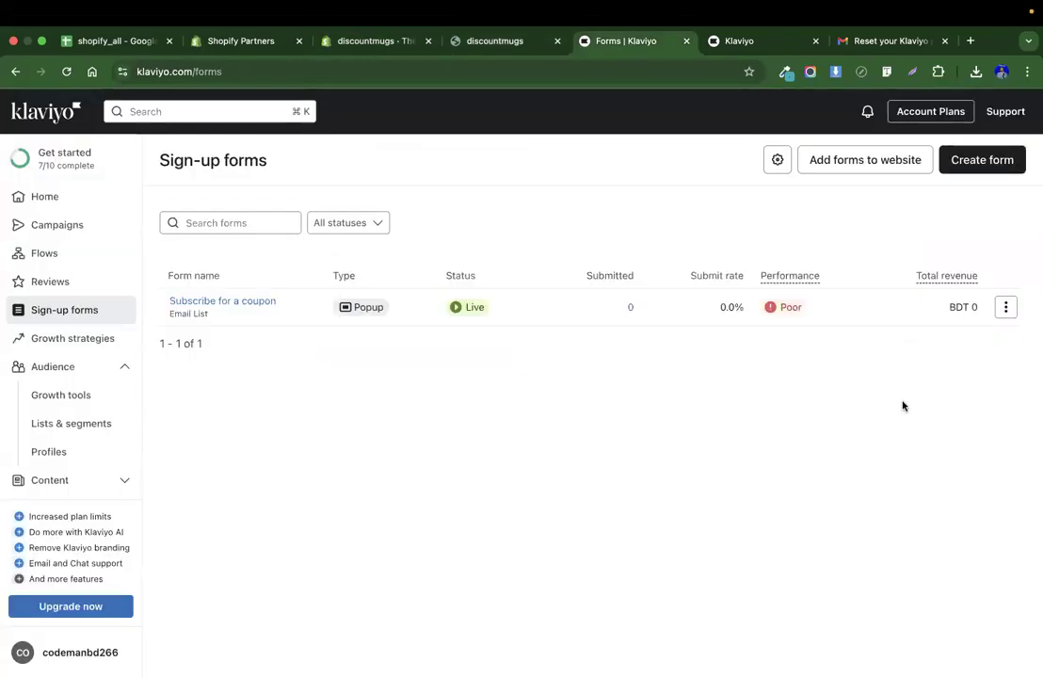
click(1005, 307)
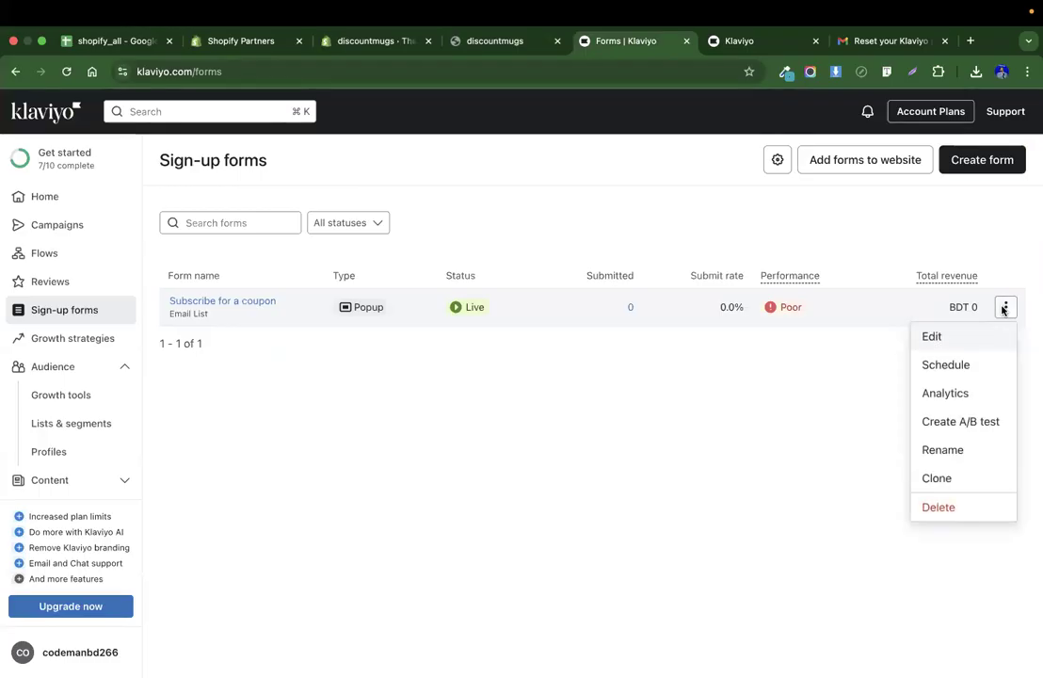
click(947, 339)
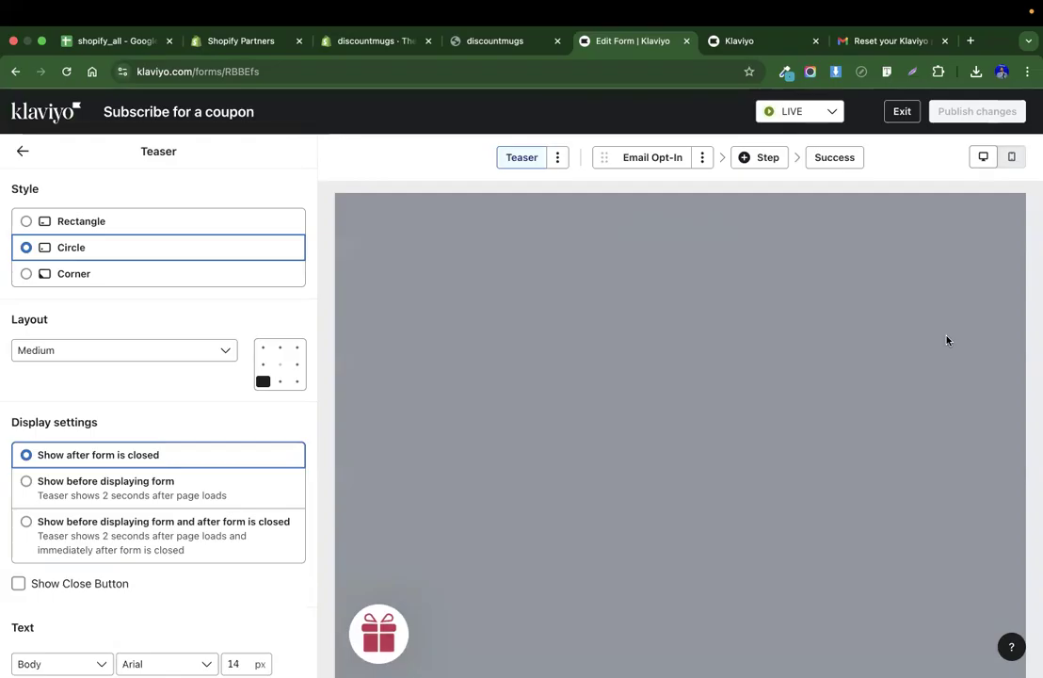
Review the Teaser's style, display settings, text and background image settings, then return to the form overview.
scroll(179, 356, down, 10)
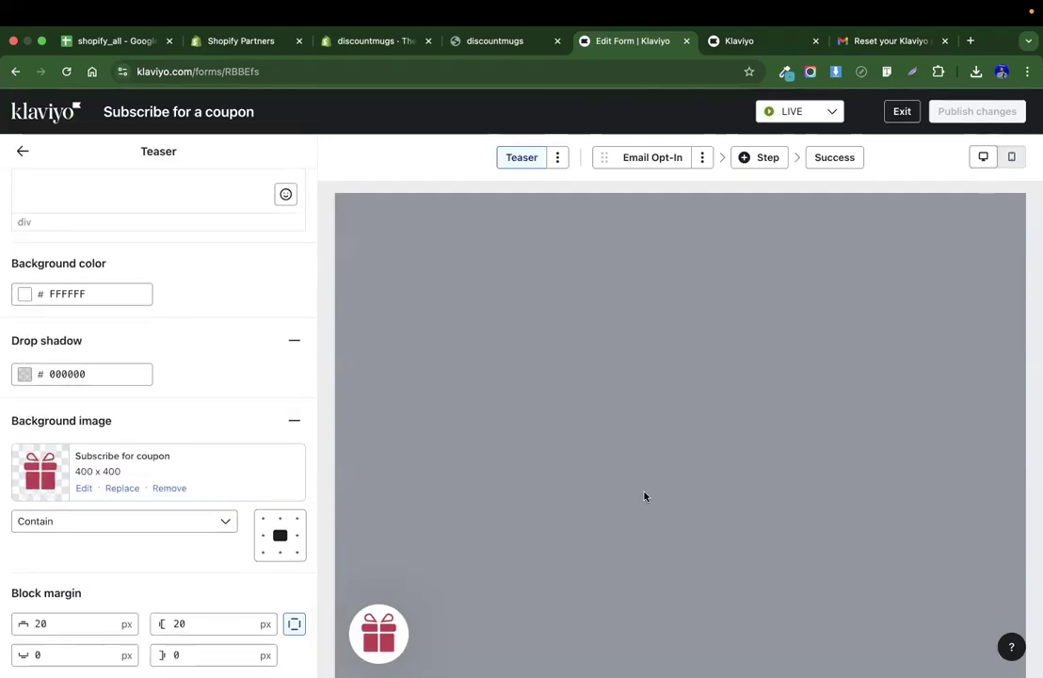
scroll(142, 320, up, 10)
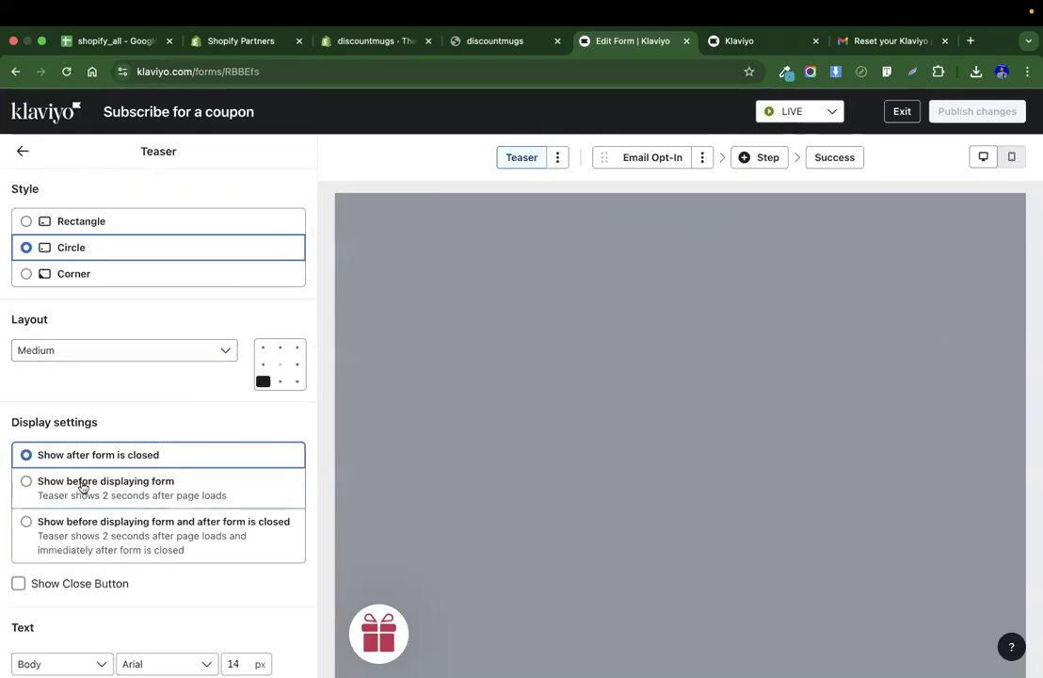
scroll(148, 489, down, 3)
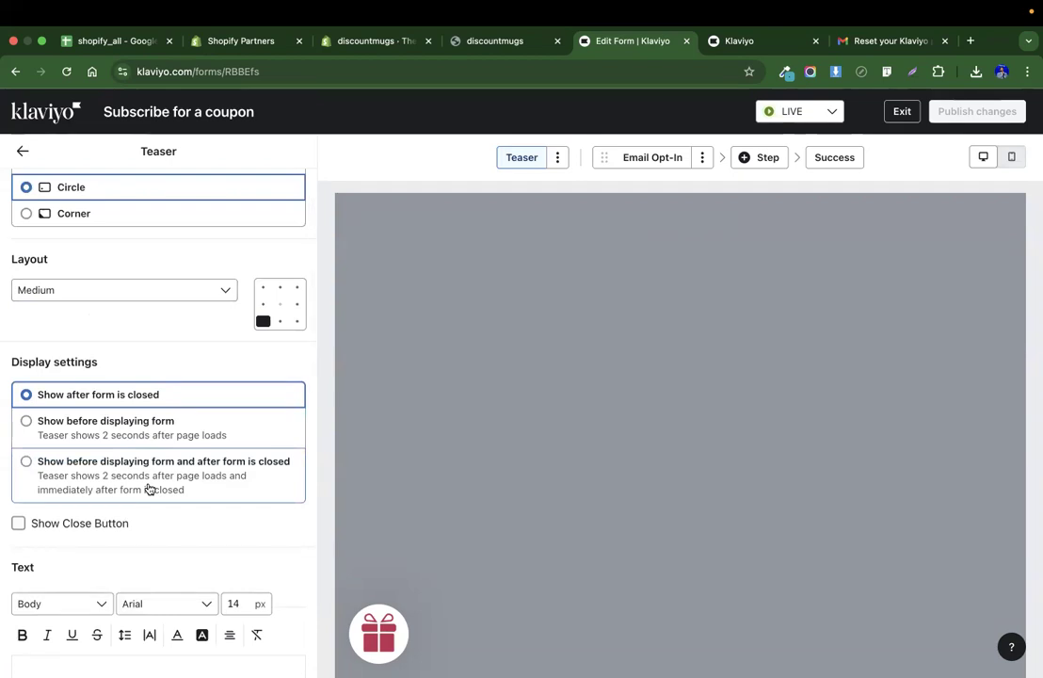
scroll(147, 488, down, 5)
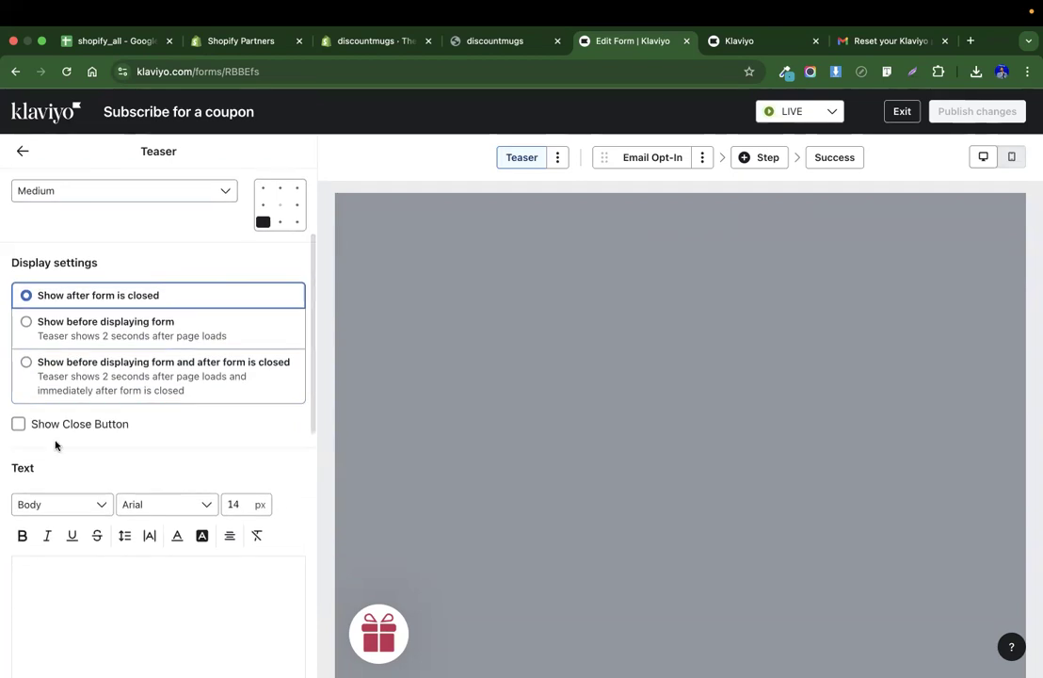
scroll(54, 446, down, 10)
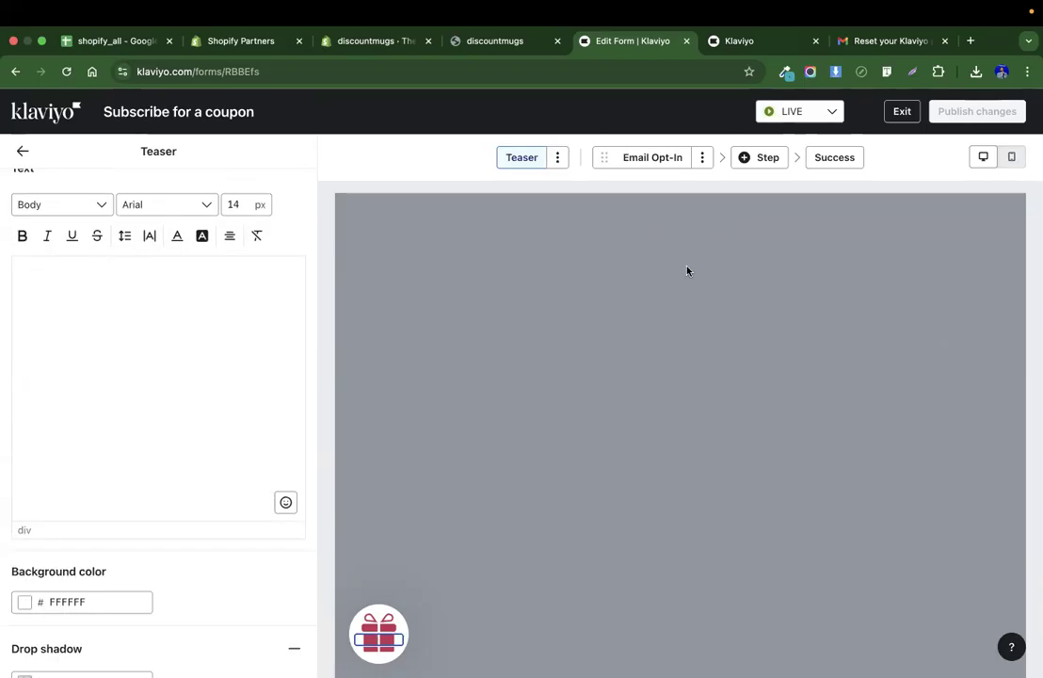
click(504, 41)
click(626, 40)
scroll(163, 348, down, 20)
scroll(162, 349, up, 15)
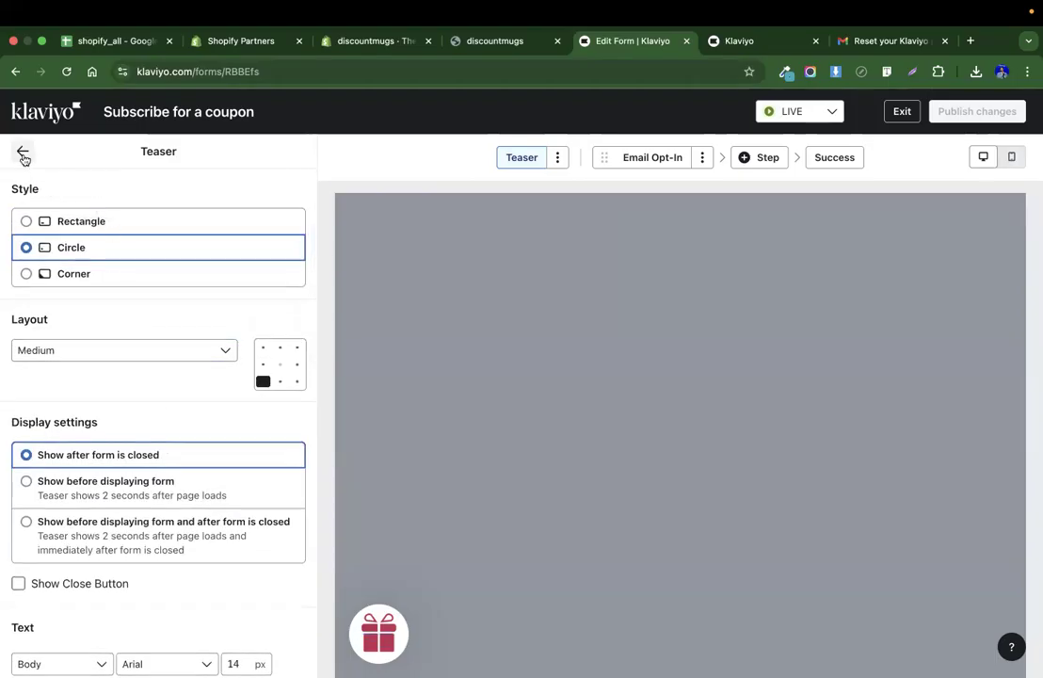
click(22, 151)
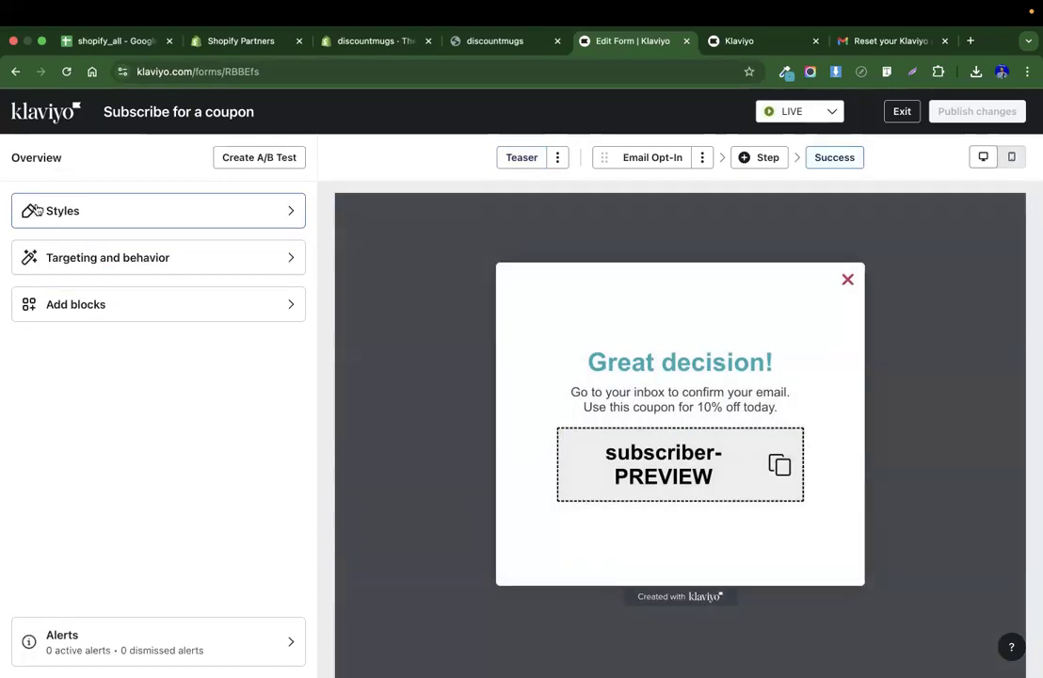
Preview the form's Teaser, Success and Email Opt-In steps in the editor.
click(518, 158)
scroll(170, 380, down, 10)
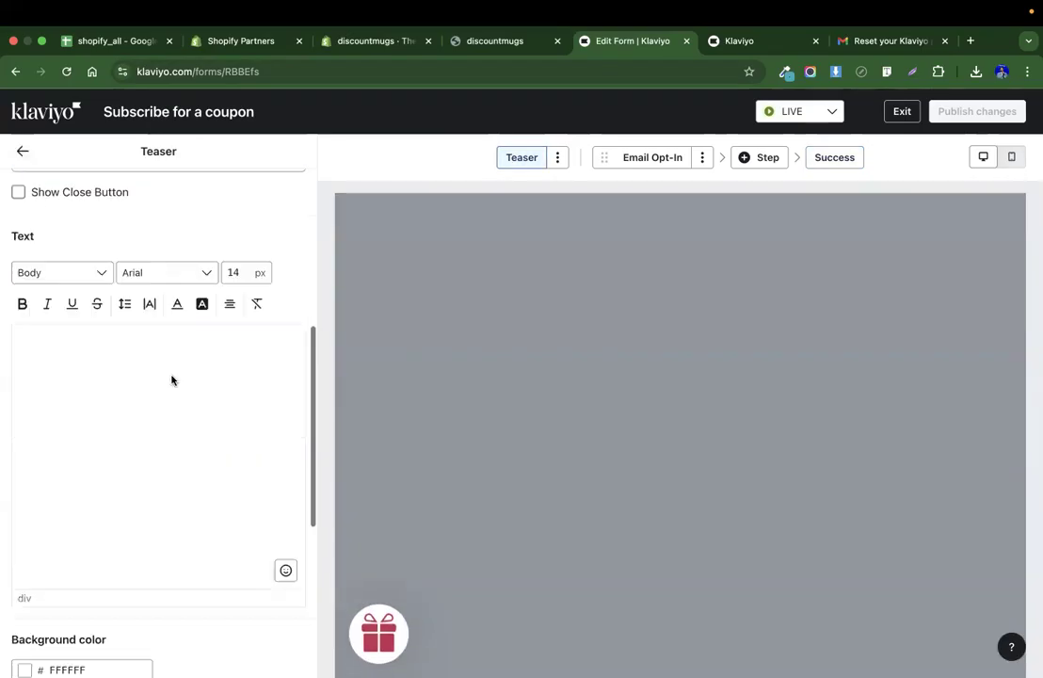
scroll(171, 381, up, 4)
scroll(171, 380, up, 5)
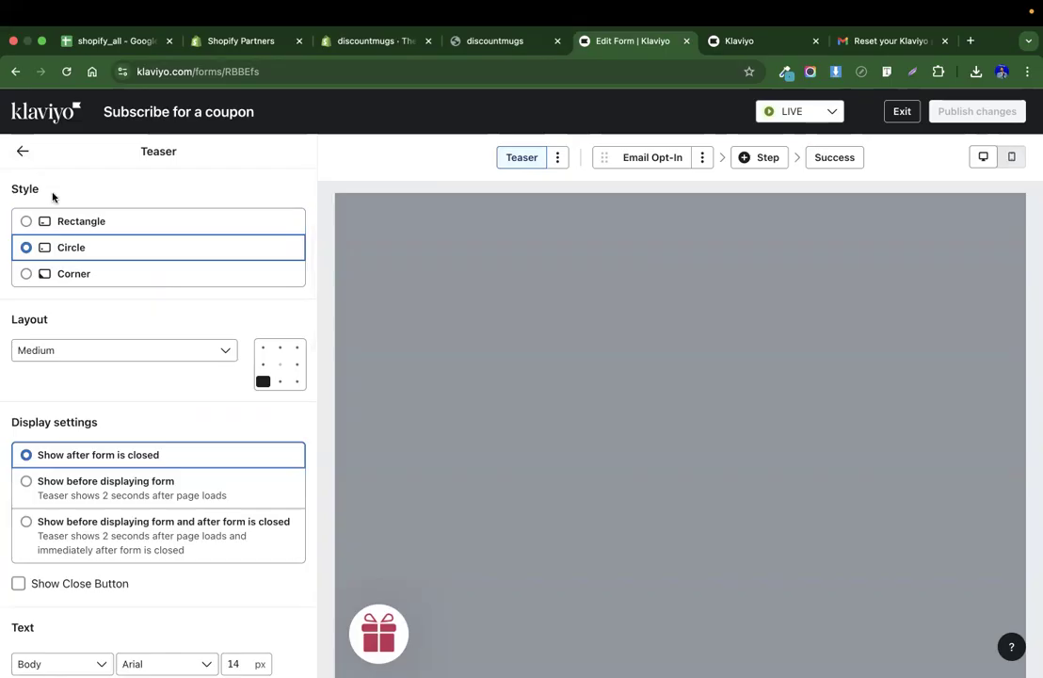
click(21, 152)
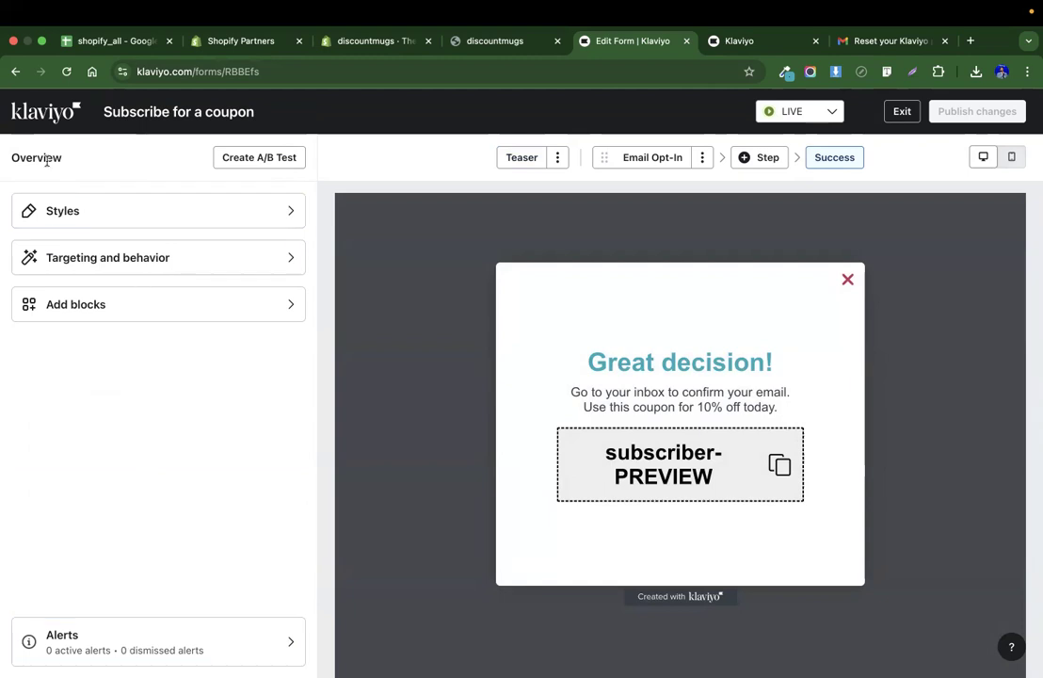
click(645, 161)
click(541, 159)
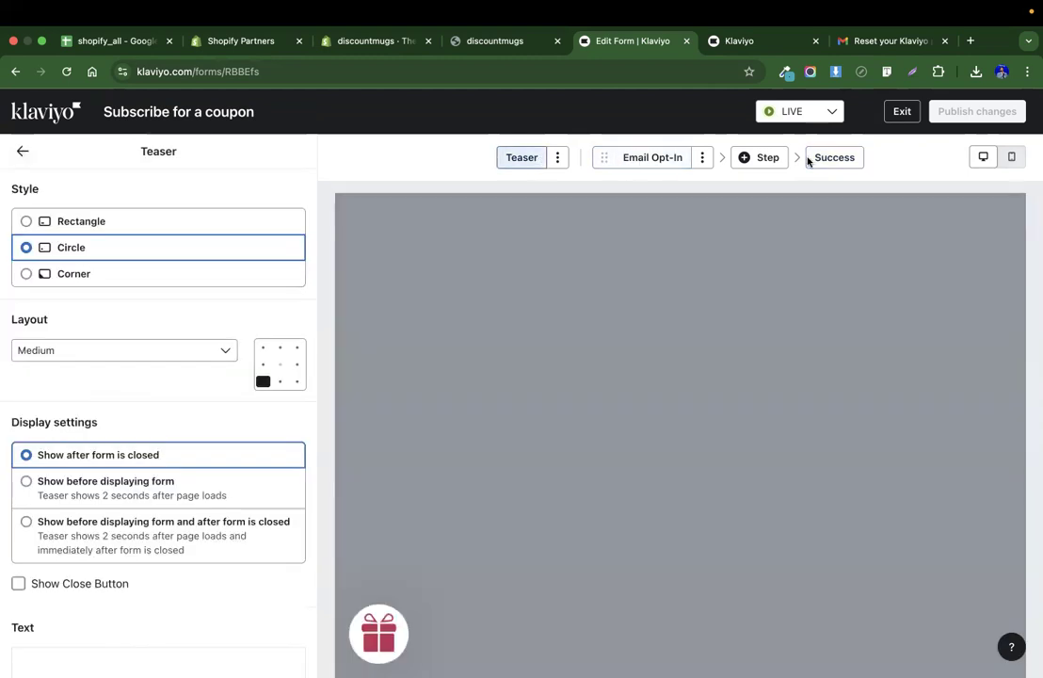
click(843, 166)
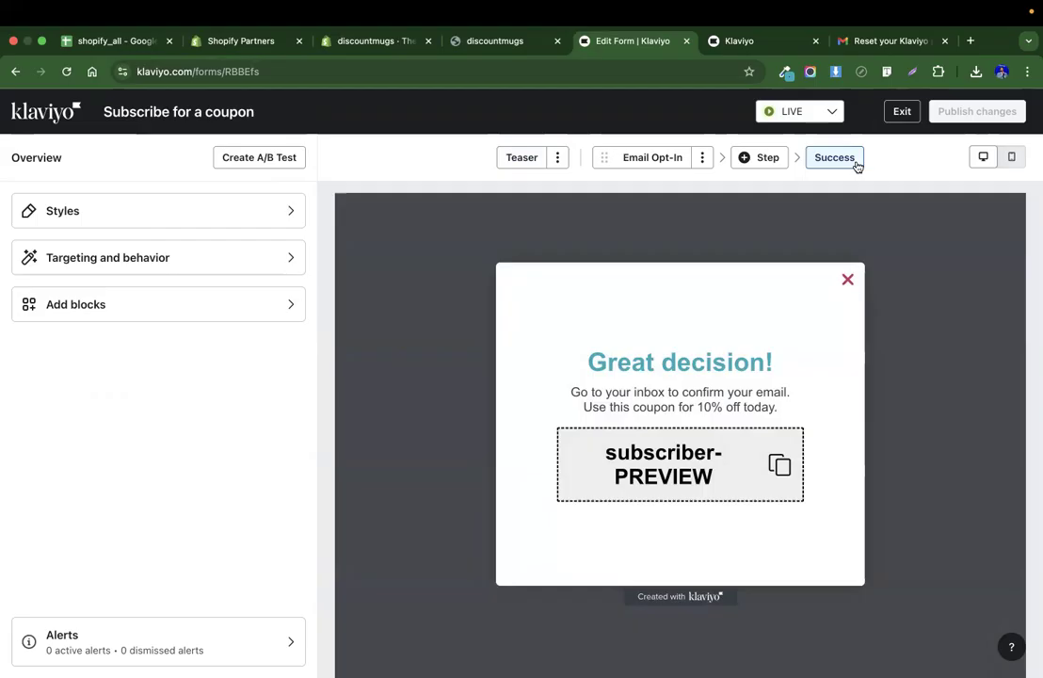
click(672, 156)
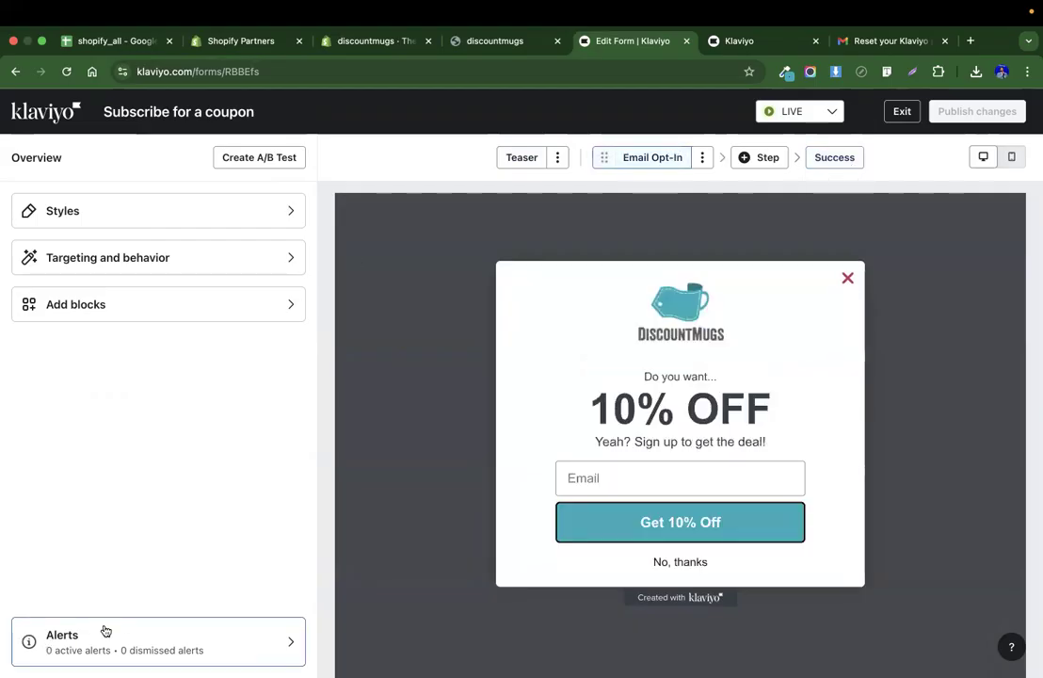
click(523, 155)
Reload the storefront and scroll down until the sign-up pop-up appears.
click(537, 33)
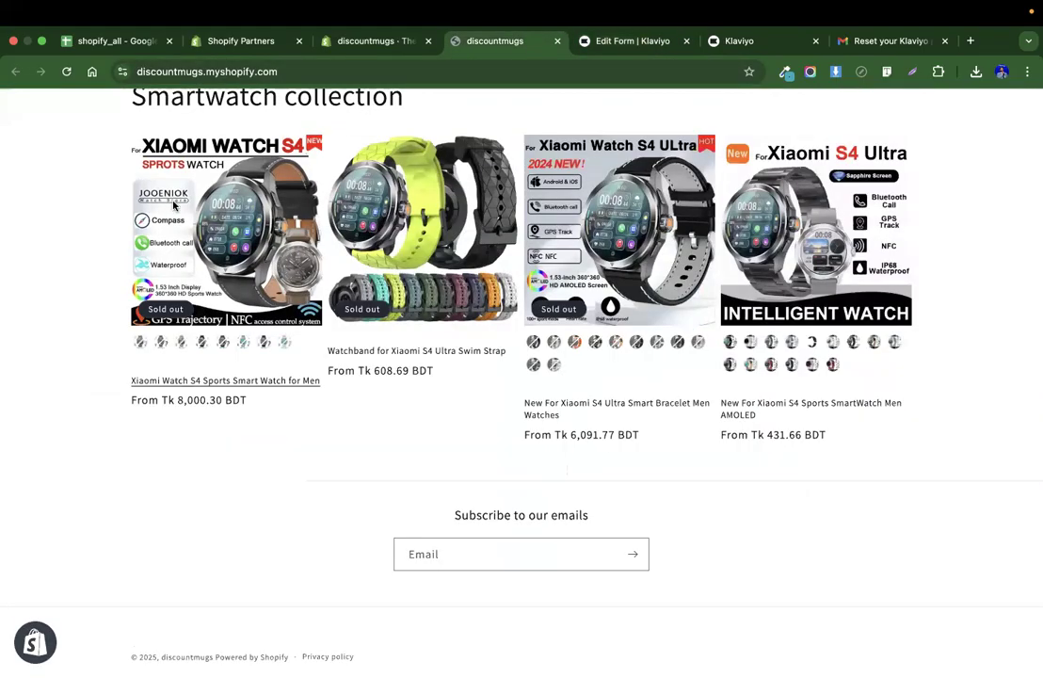
scroll(17, 125, up, 10)
click(66, 71)
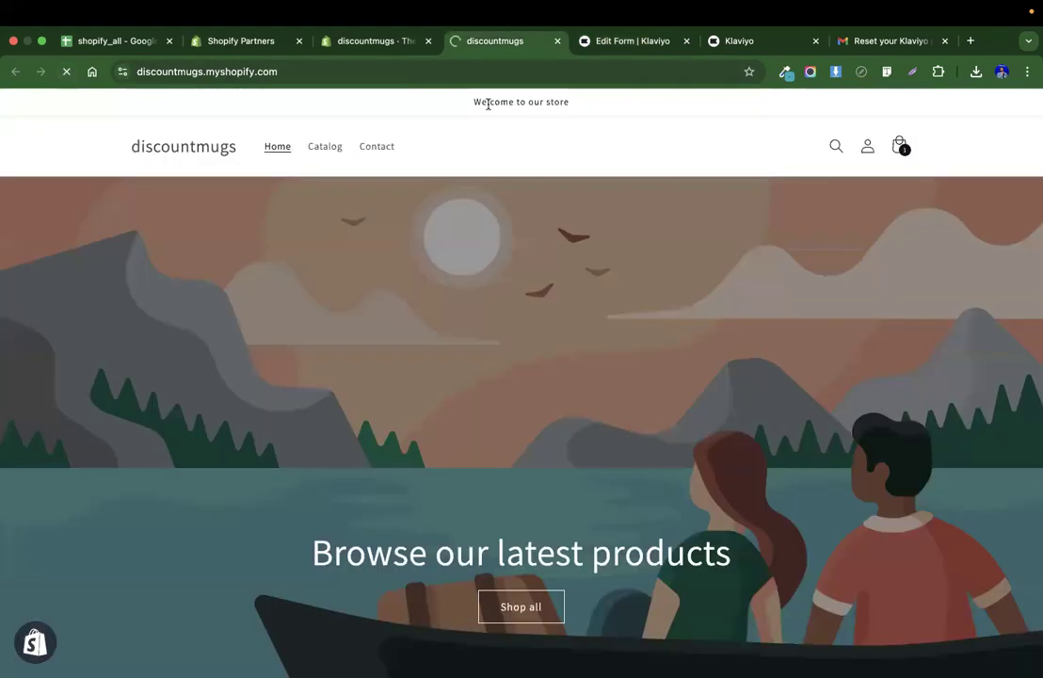
scroll(541, 361, down, 10)
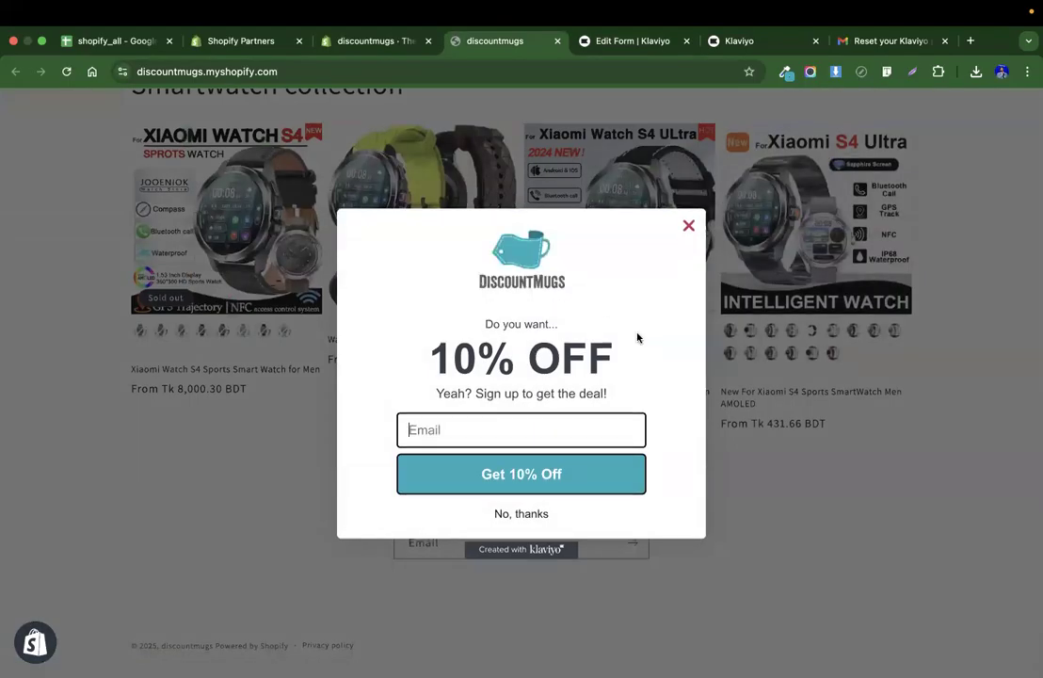
Enter a test e-mail address in the pop-up and submit it to receive the coupon.
click(528, 427)
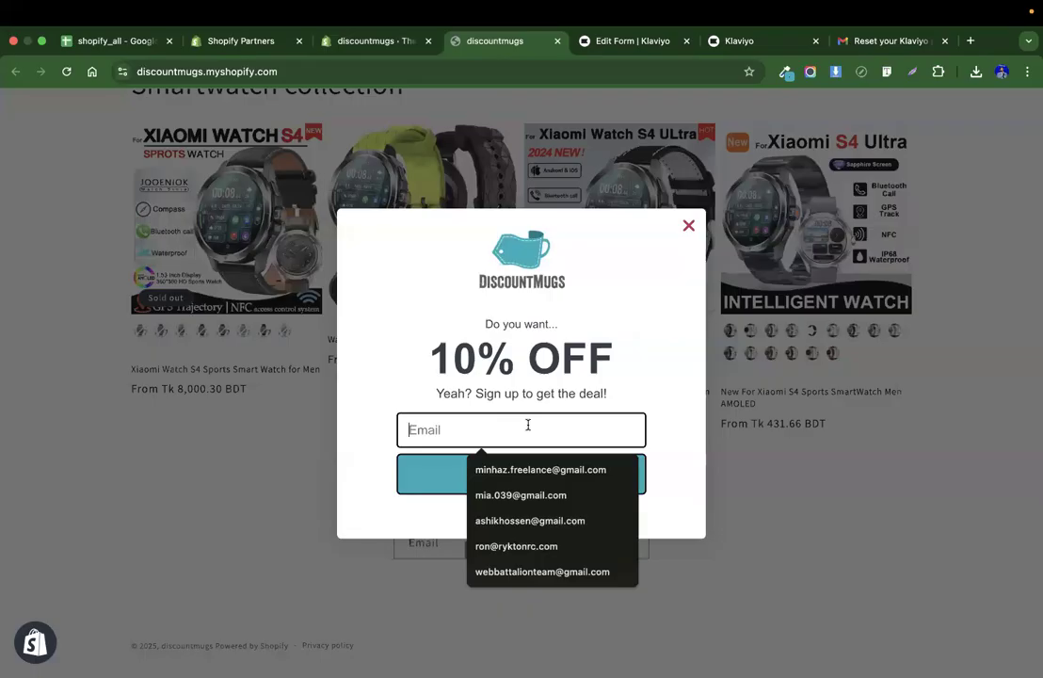
click(506, 496)
click(500, 484)
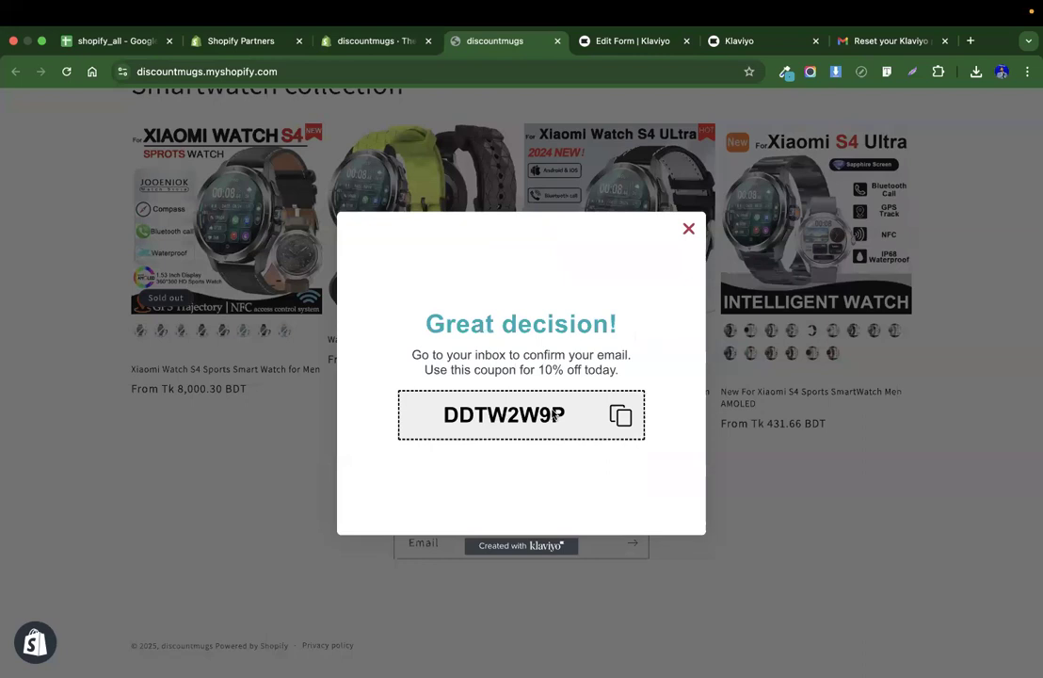
Open the subscriber discount in Shopify's Discounts to check the generated coupon codes.
click(379, 43)
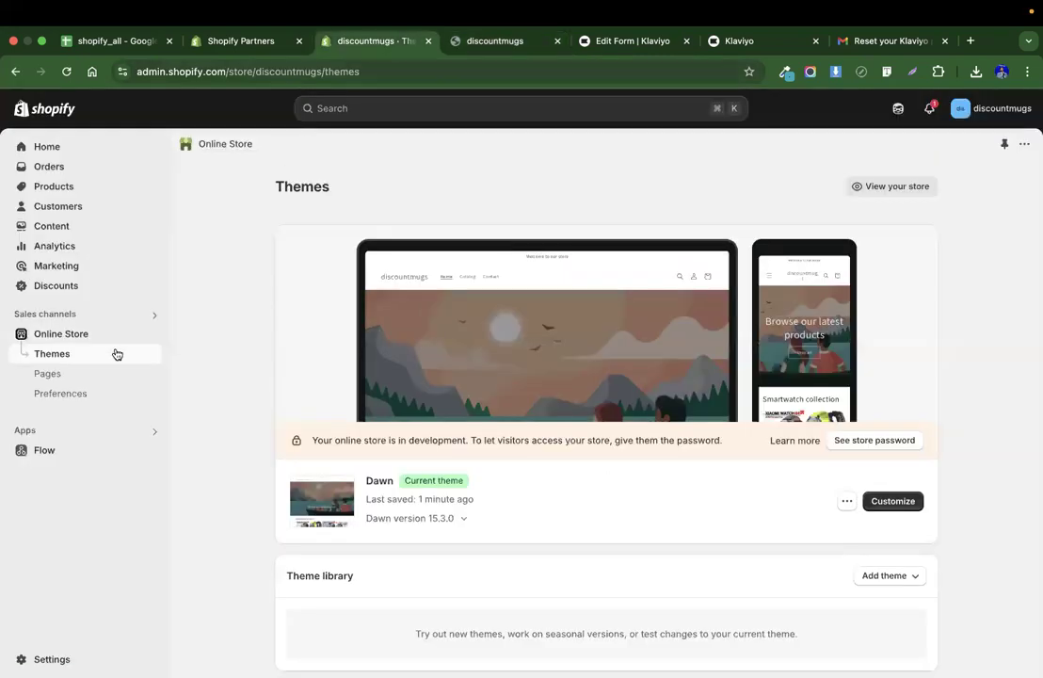
click(502, 42)
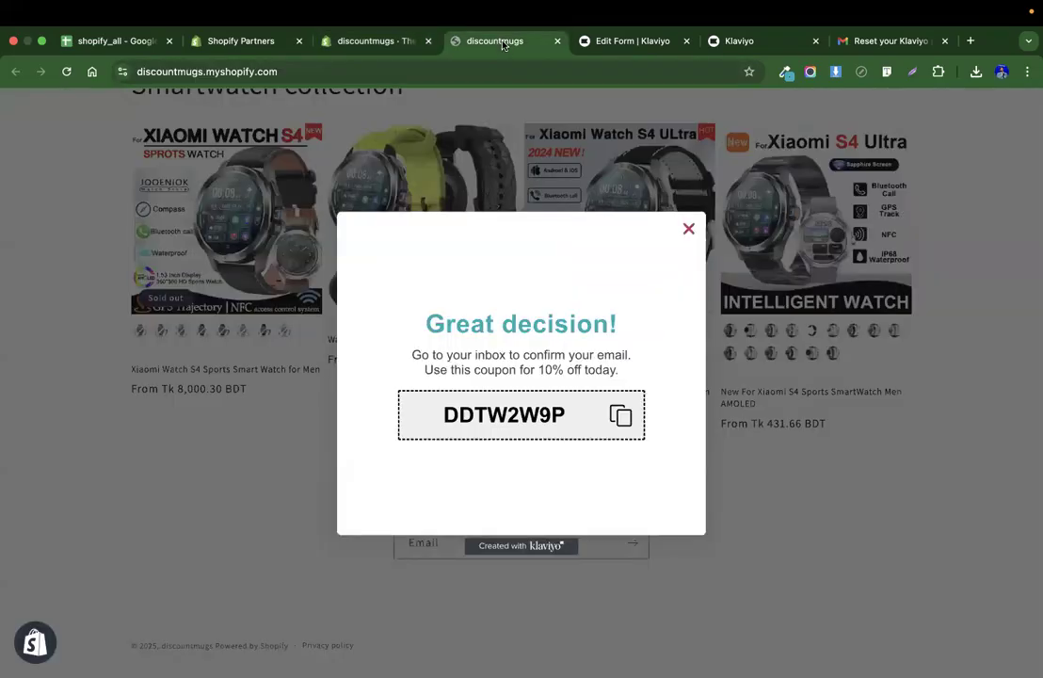
click(355, 47)
click(73, 286)
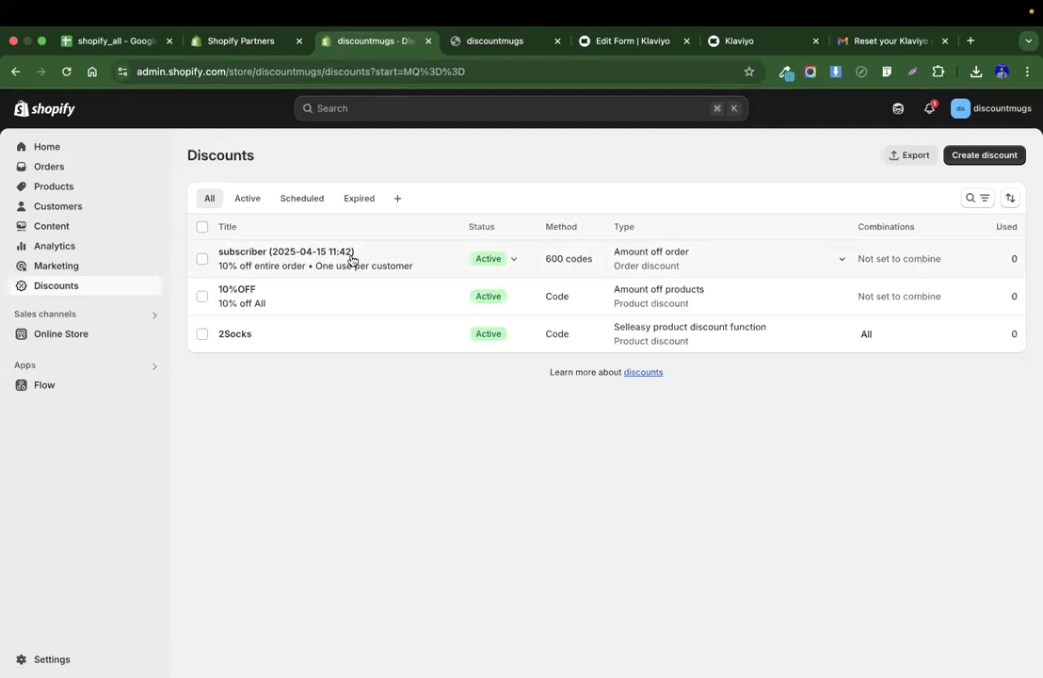
click(270, 268)
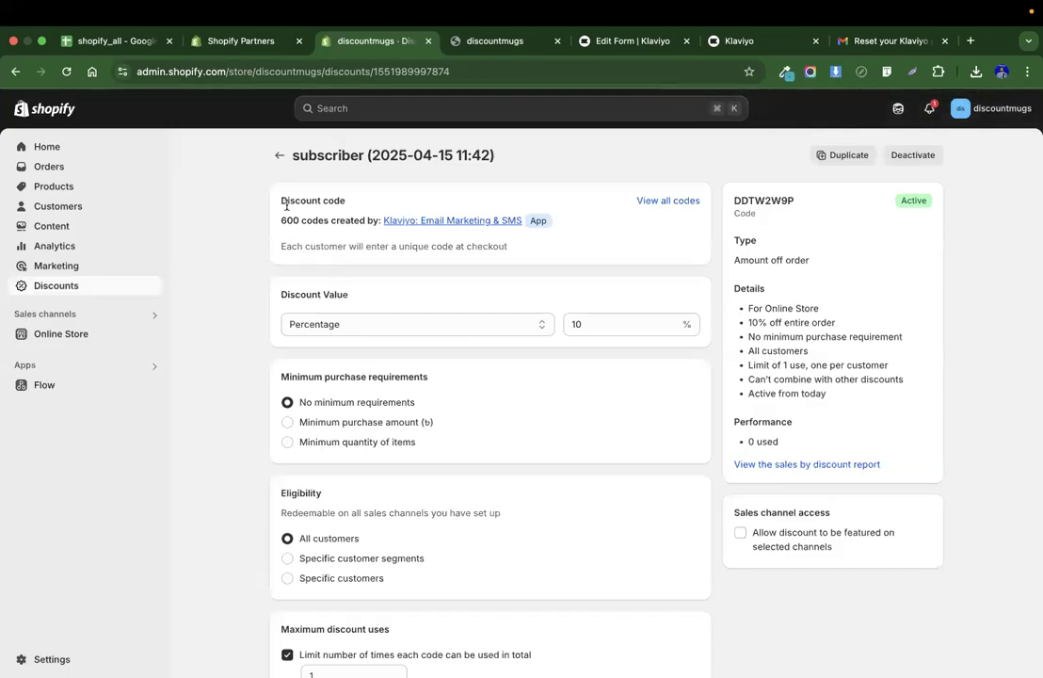
click(279, 158)
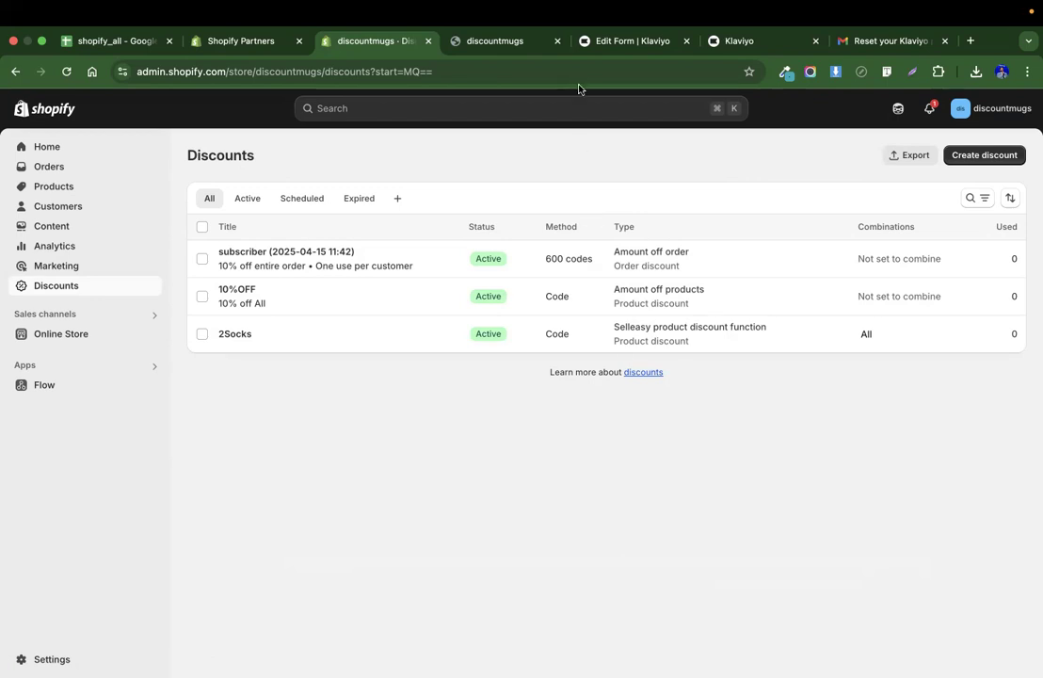
Return through the storefront to the Klaviyo form editor's overview.
click(485, 42)
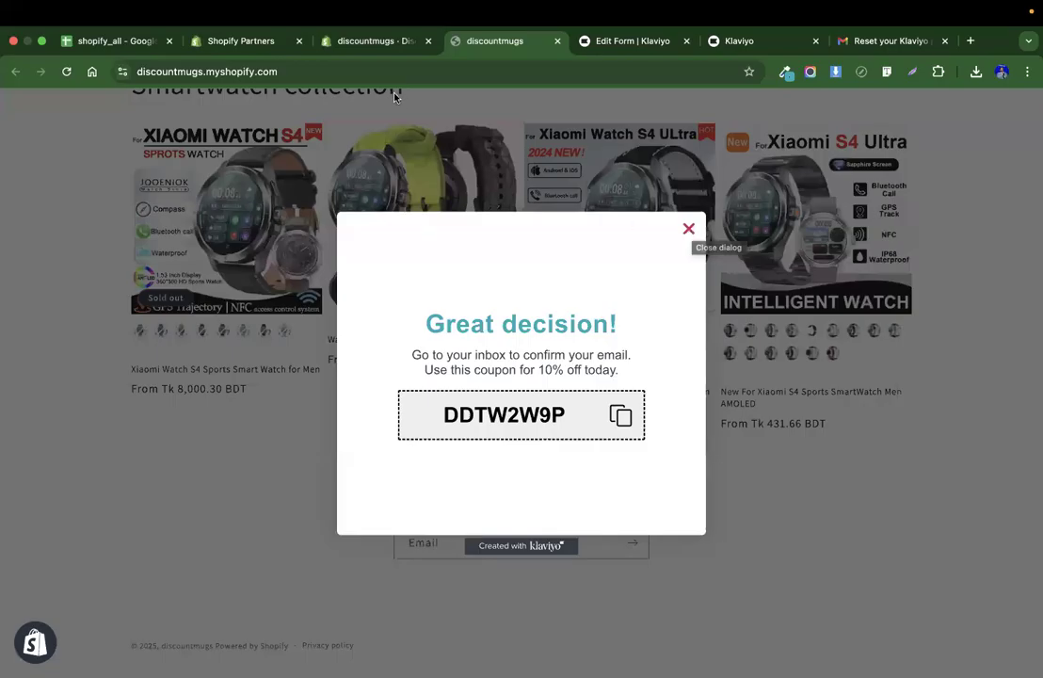
click(367, 42)
click(630, 41)
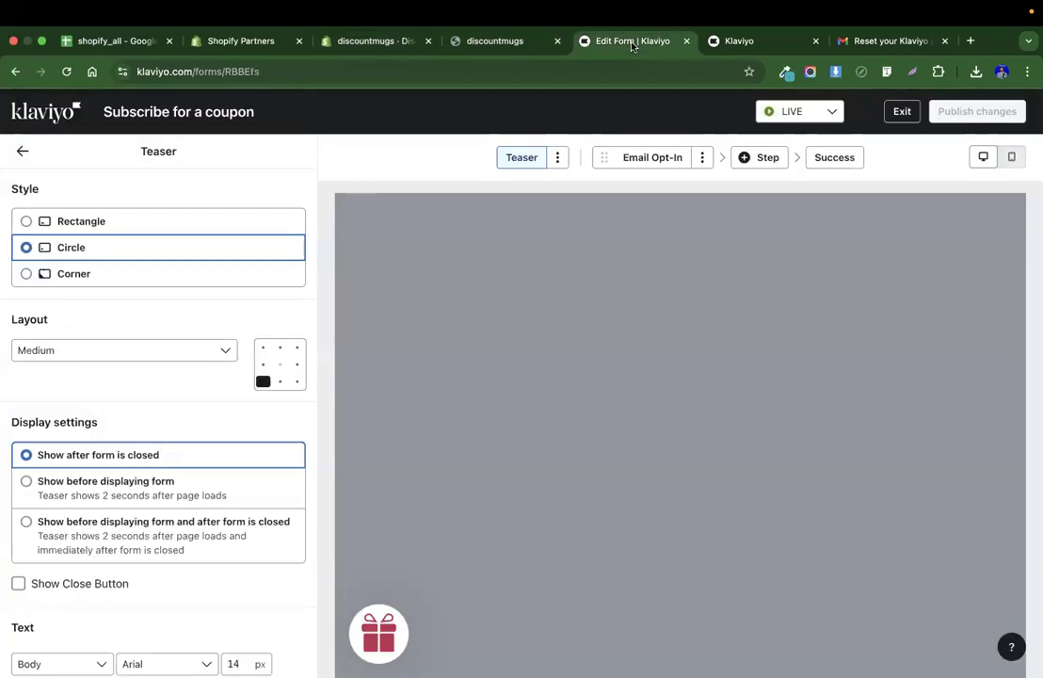
click(22, 152)
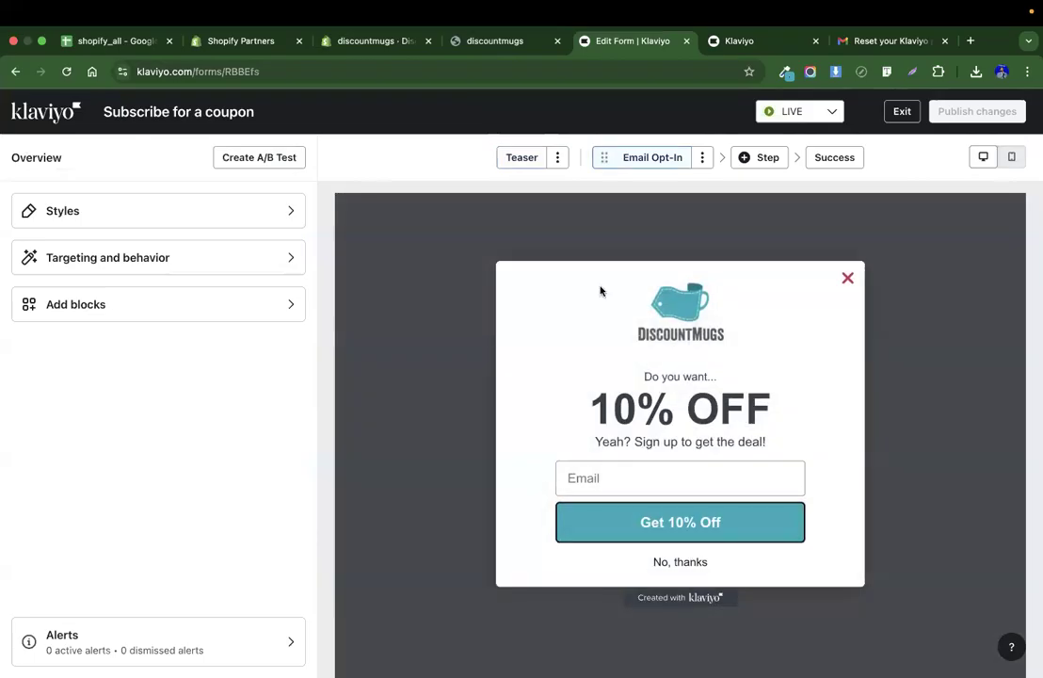
Leave the form editor and review the Email List's members and its linked sign-up forms.
click(899, 112)
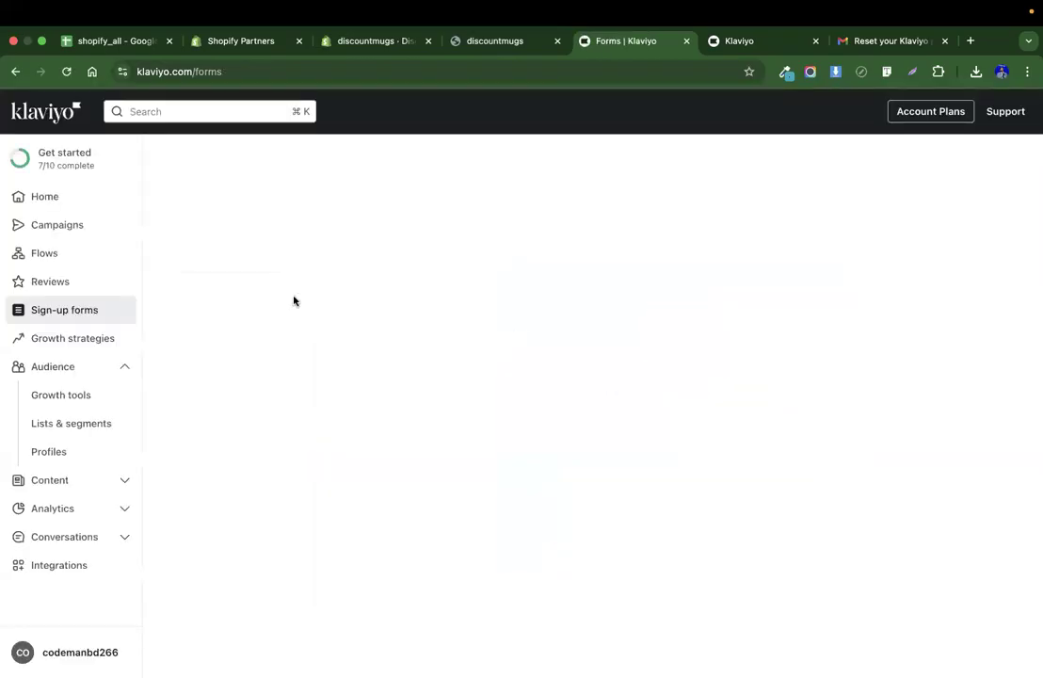
click(42, 376)
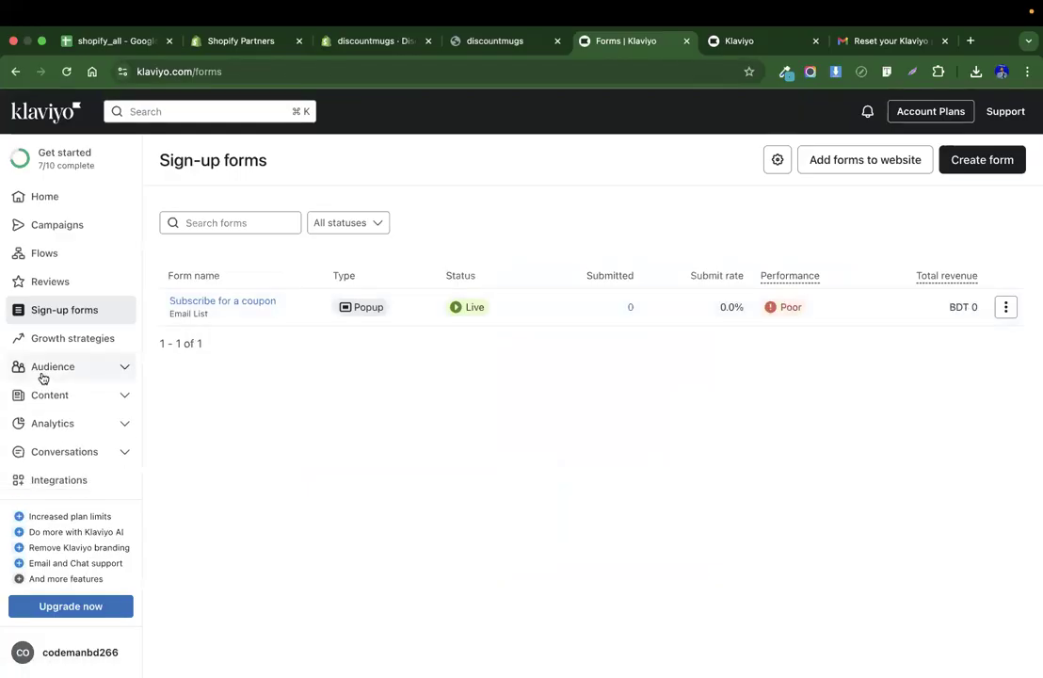
click(43, 376)
click(60, 425)
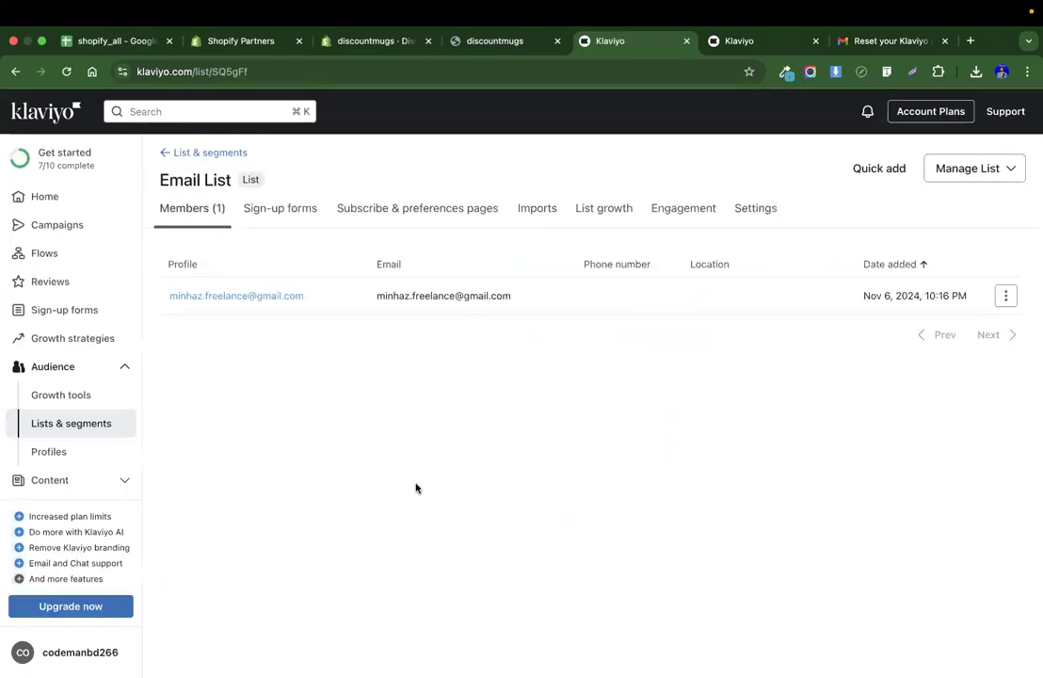
click(286, 214)
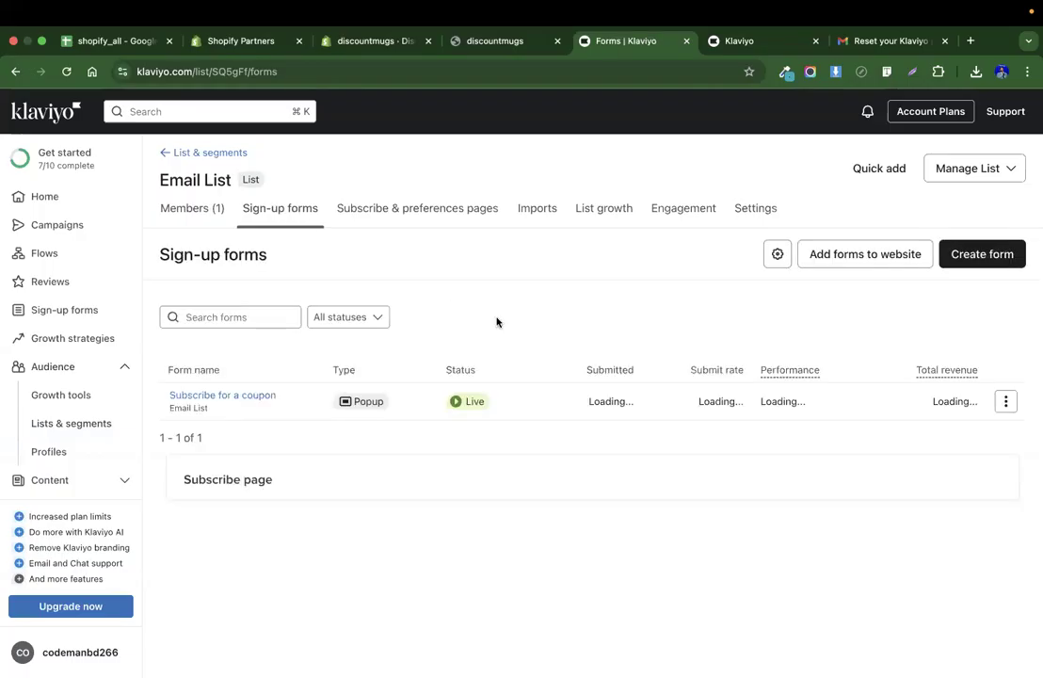
scroll(457, 339, down, 1)
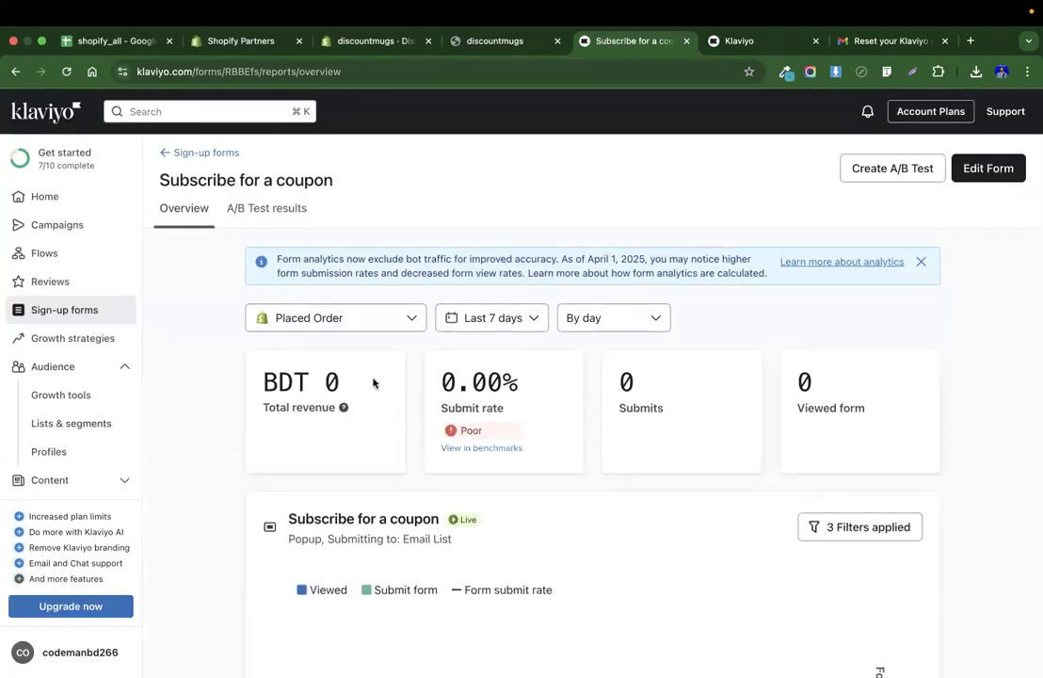
Review the Subscribe for a coupon form's performance overview.
scroll(373, 380, down, 5)
click(66, 81)
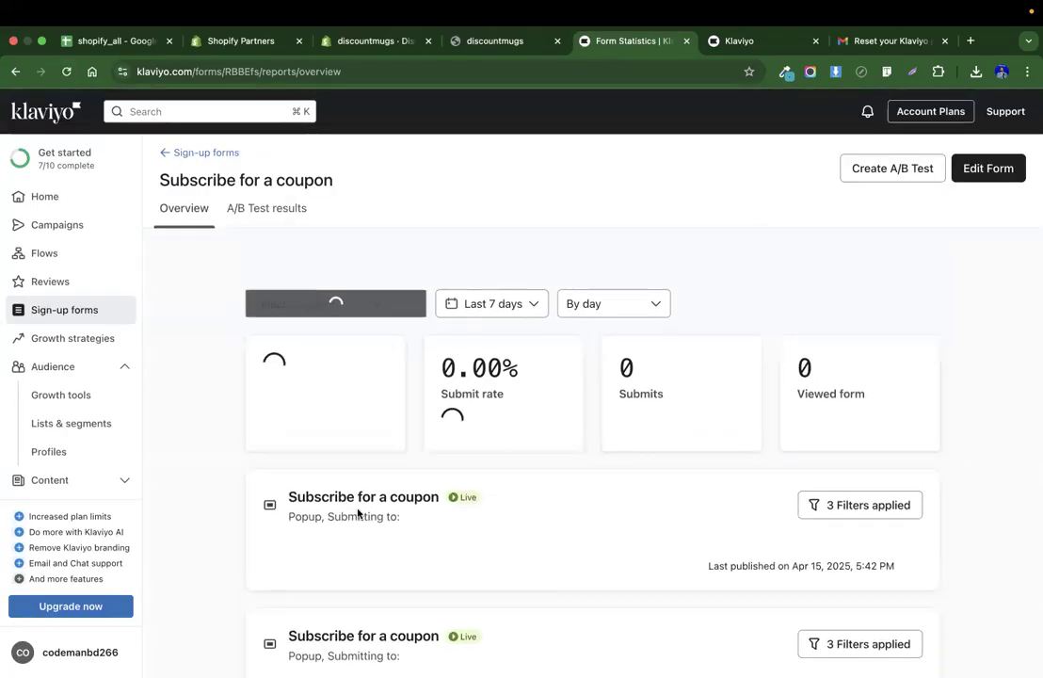
scroll(217, 343, down, 10)
scroll(218, 343, down, 10)
scroll(218, 342, up, 9)
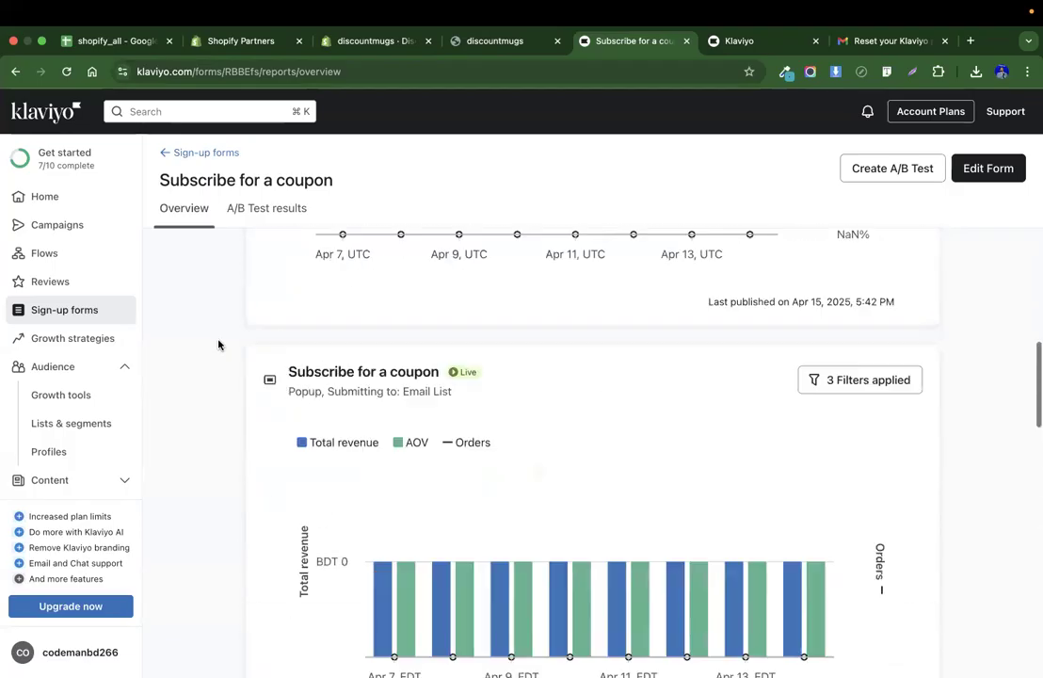
scroll(218, 344, up, 10)
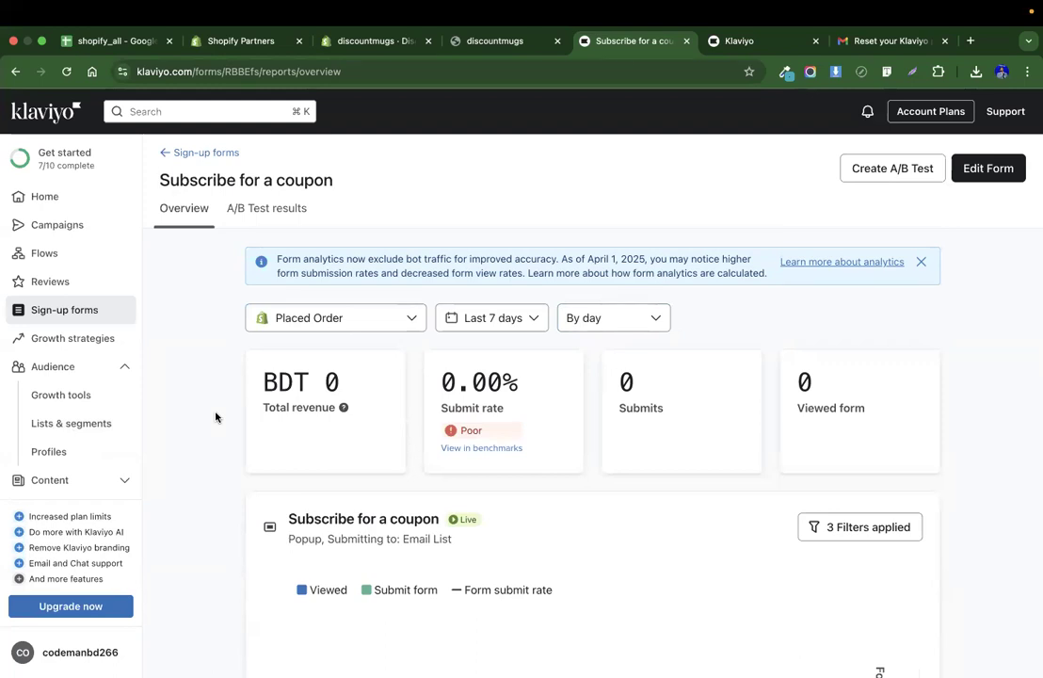
Open the Email Welcome Series flow and inspect its trigger list and welcome email.
click(82, 226)
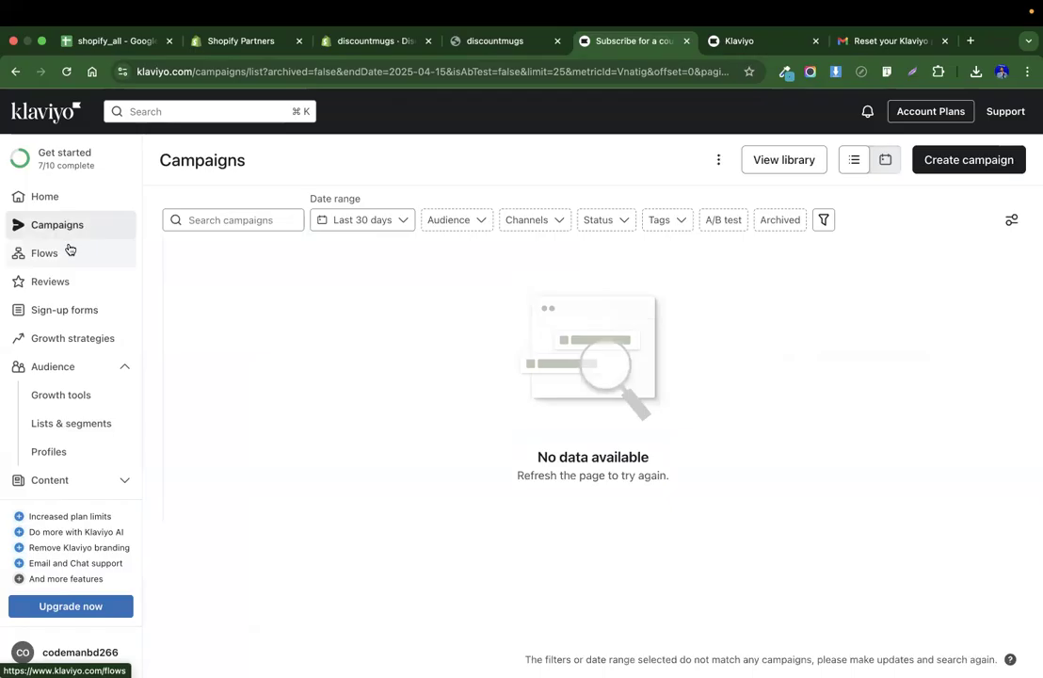
click(68, 249)
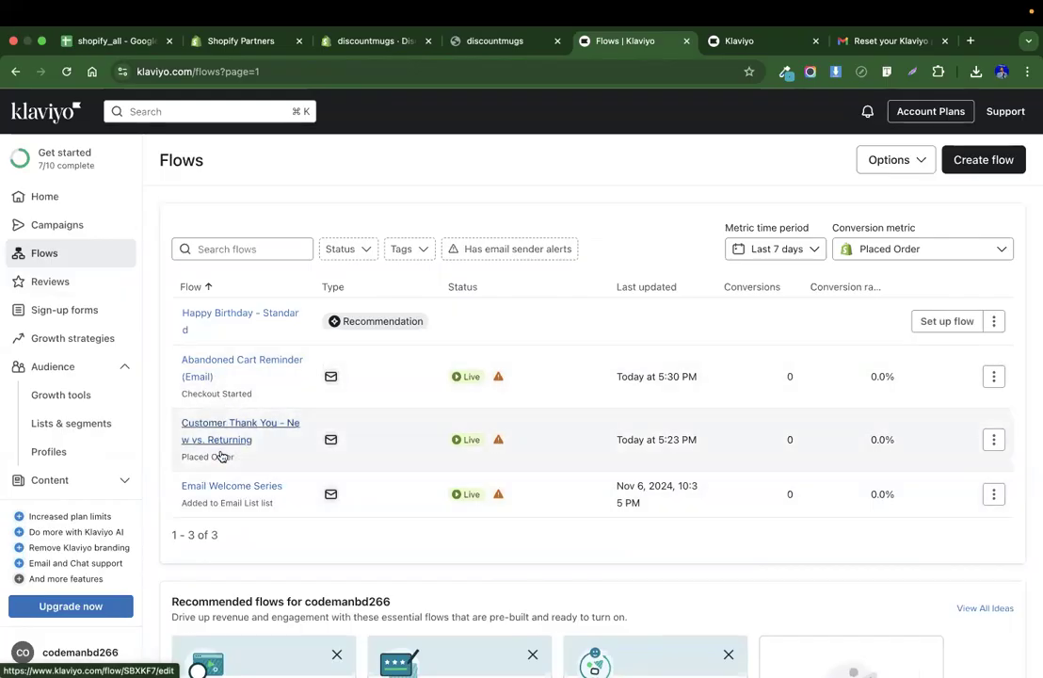
click(223, 487)
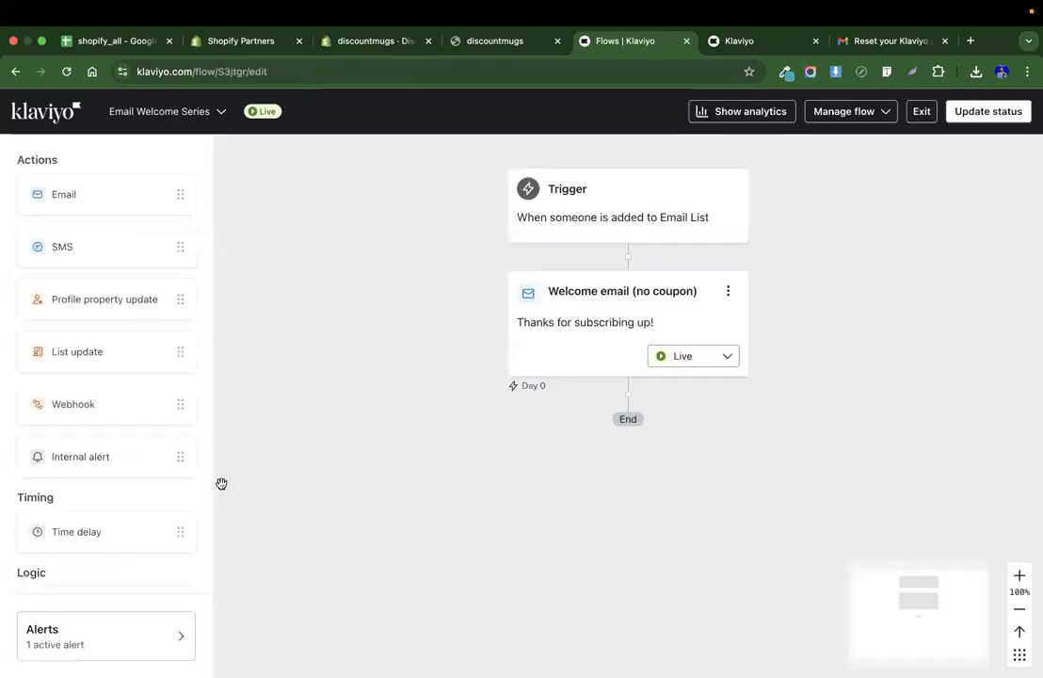
click(596, 223)
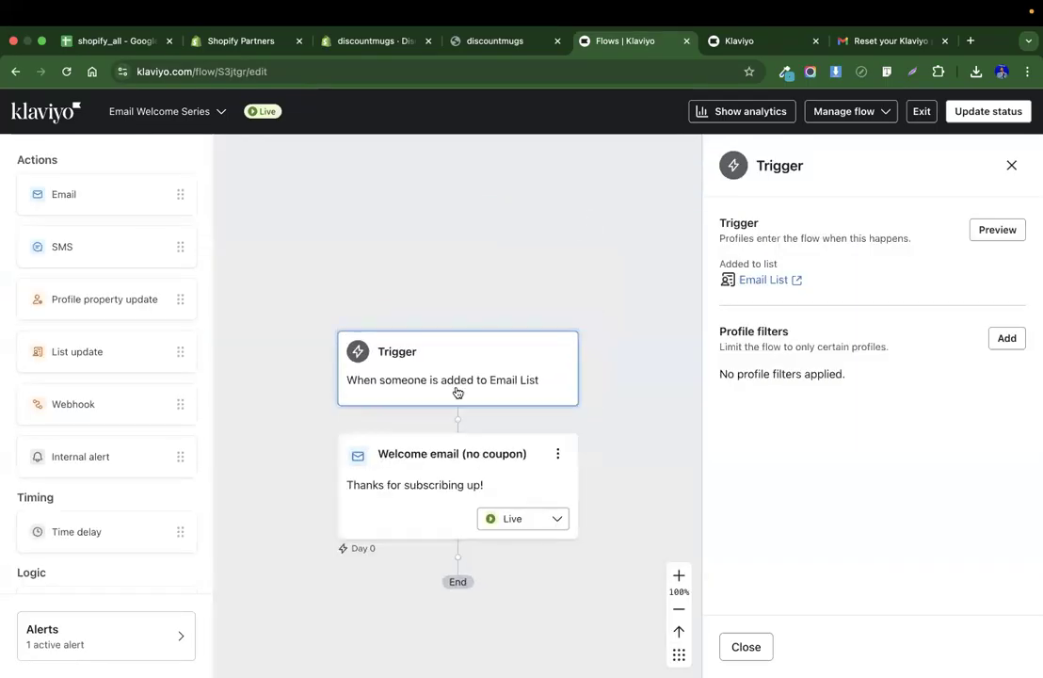
click(770, 284)
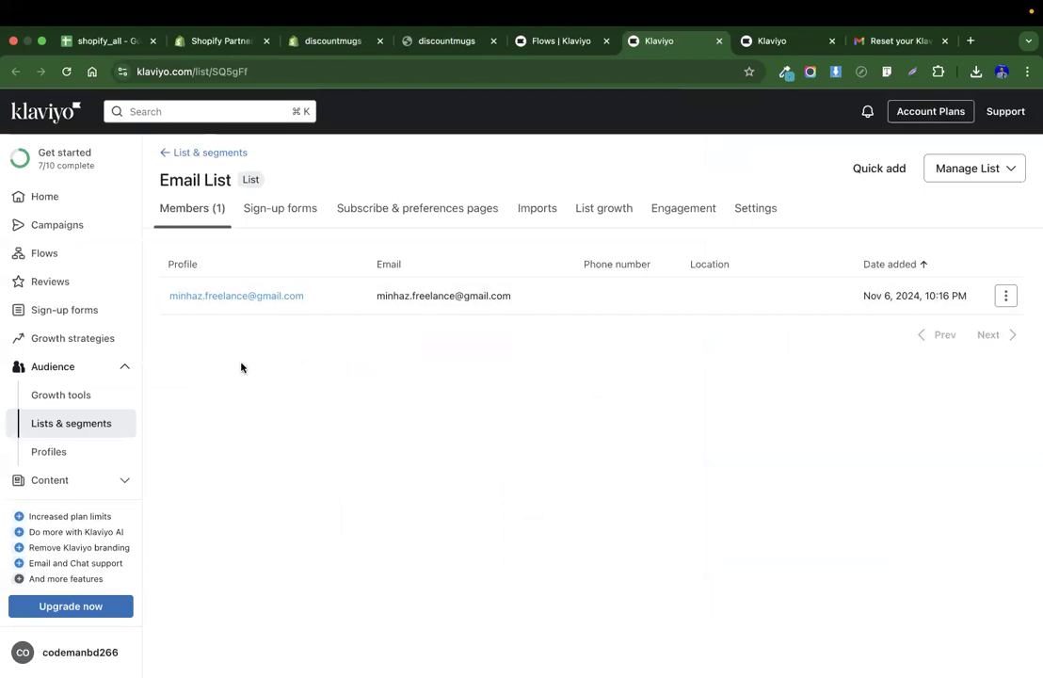
click(557, 48)
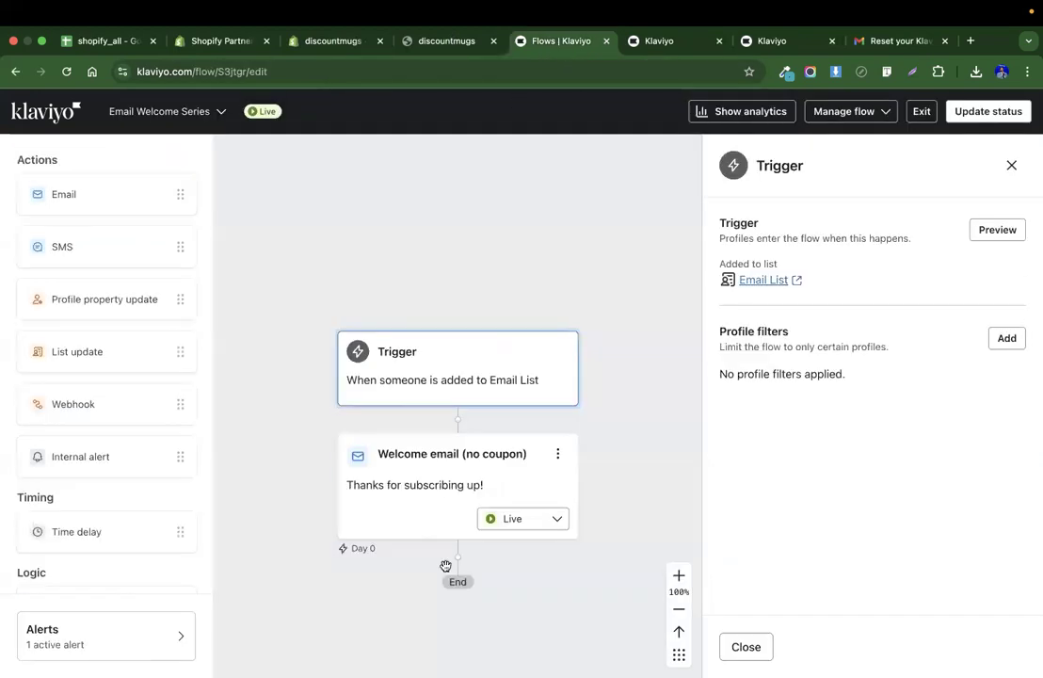
click(441, 415)
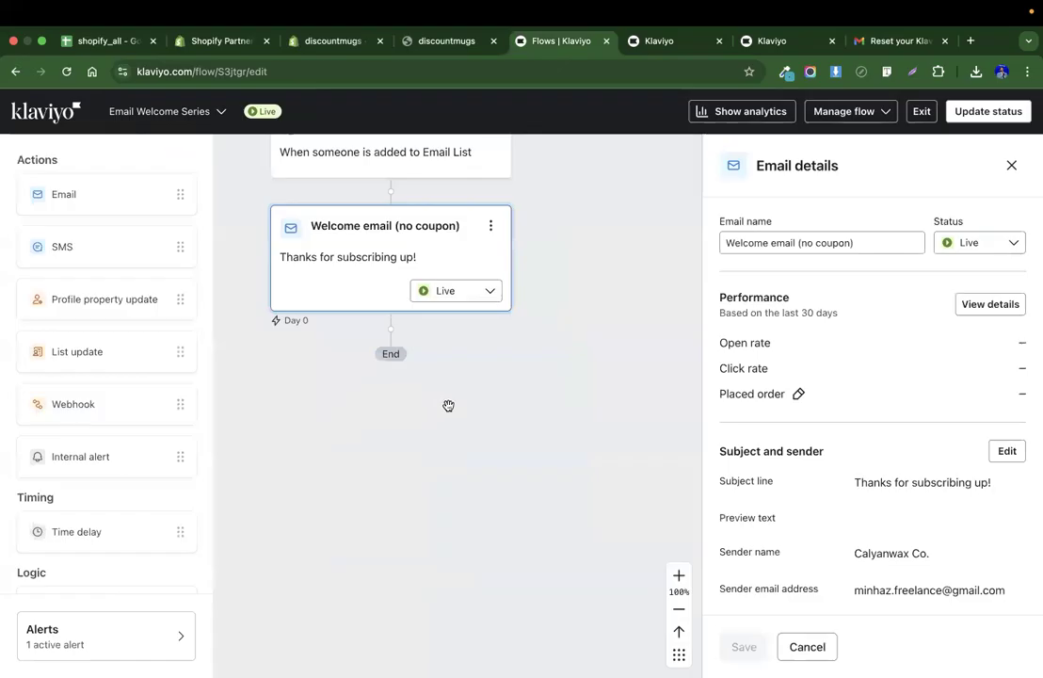
Review the welcome email's subject line, sender details and template preview.
scroll(845, 369, down, 2)
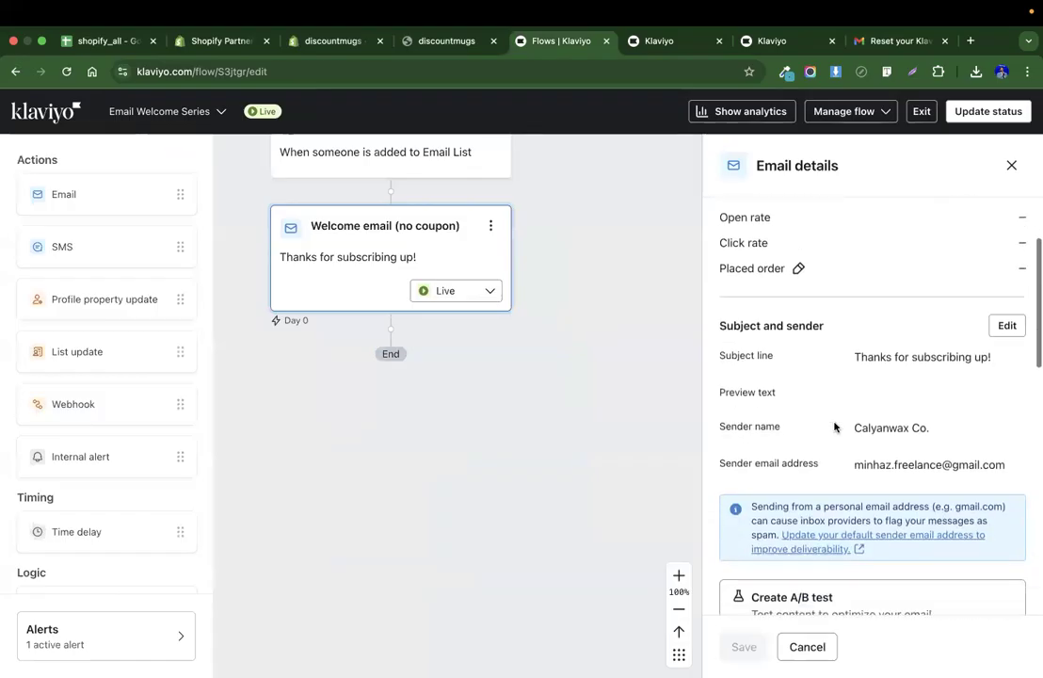
triple_click(890, 351)
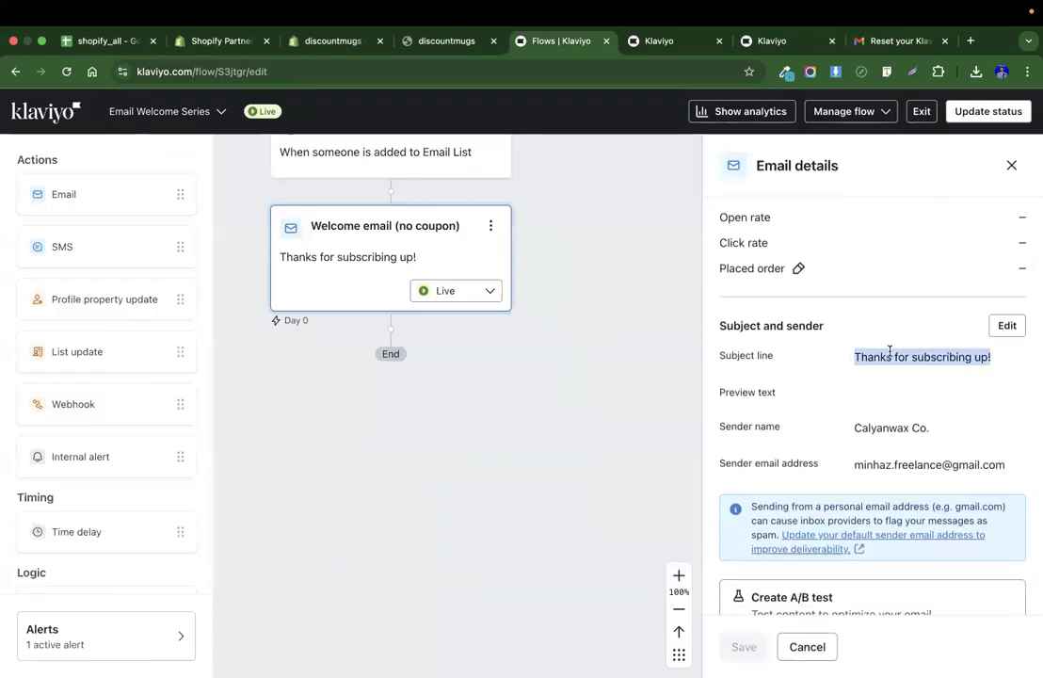
click(1008, 325)
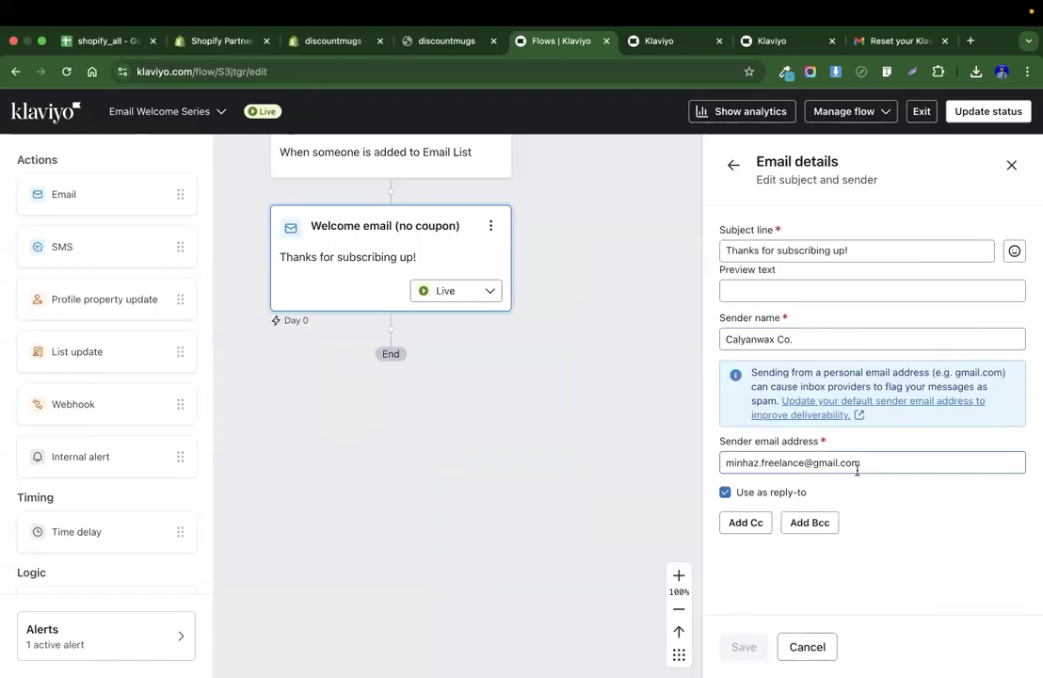
click(813, 643)
scroll(850, 421, down, 2)
scroll(850, 421, down, 6)
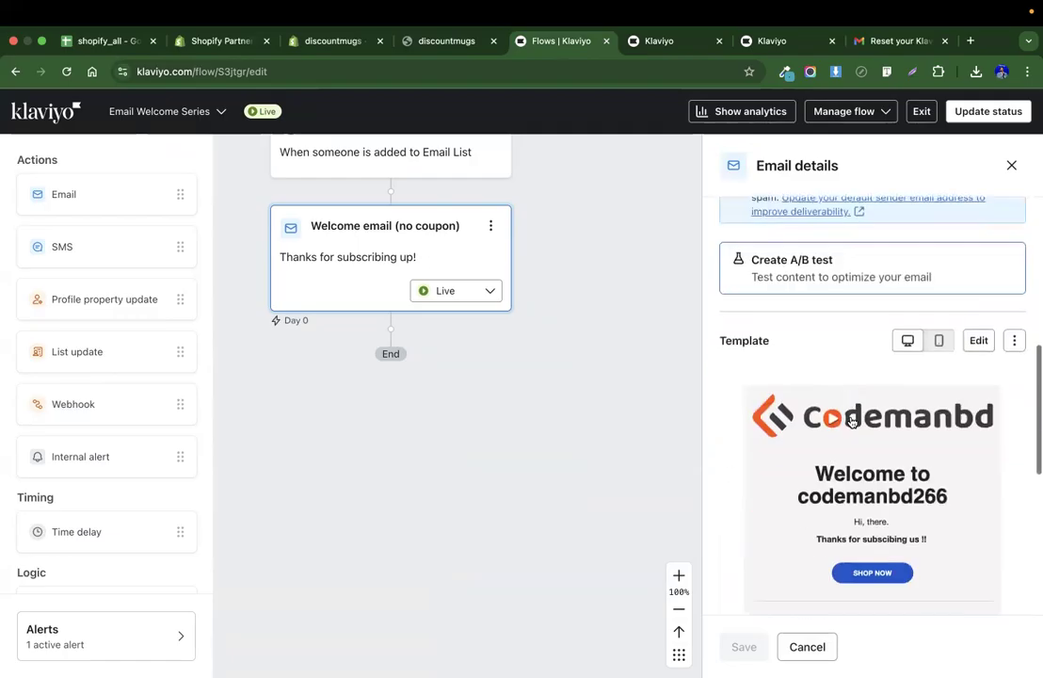
scroll(904, 295, up, 2)
Open the welcome email template and replace the header bar logo with the discountmugs image.
click(977, 246)
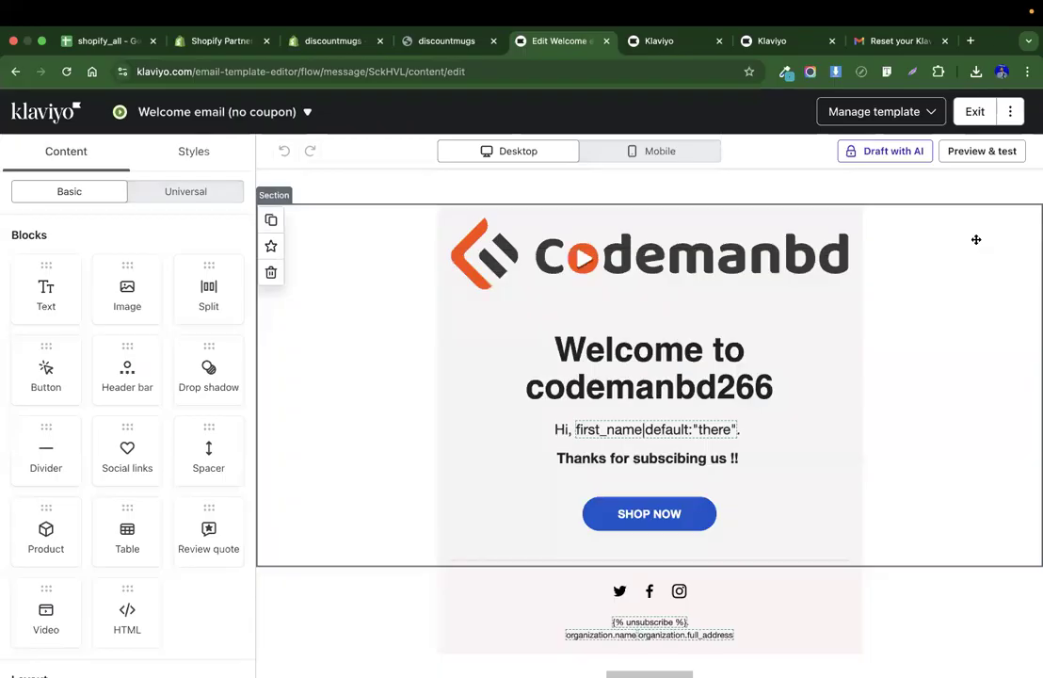
click(594, 263)
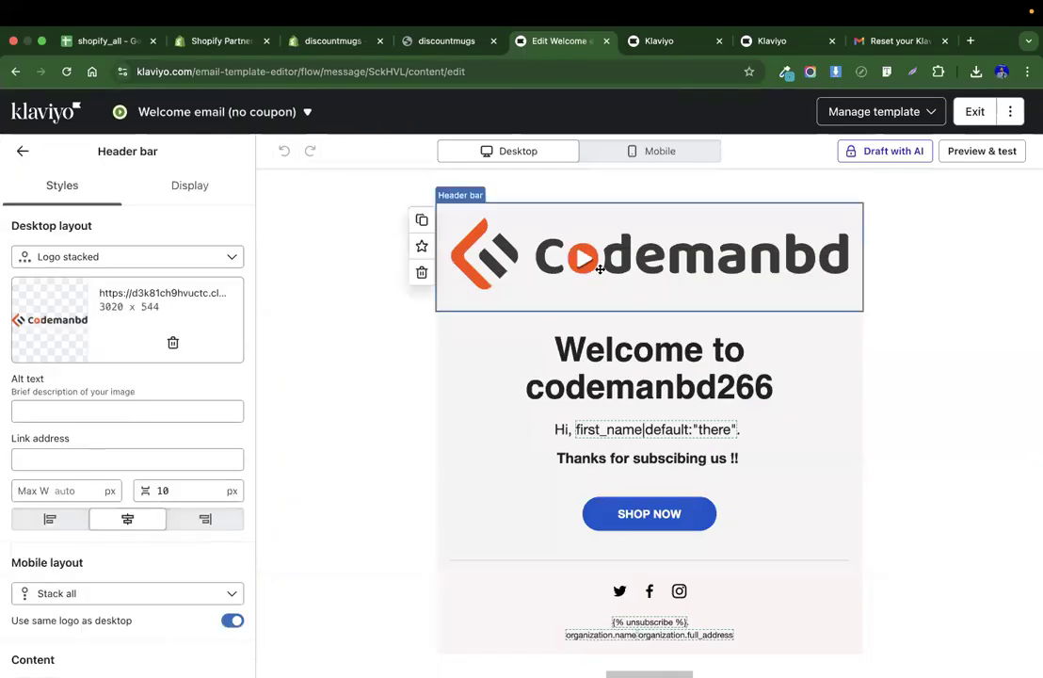
click(127, 342)
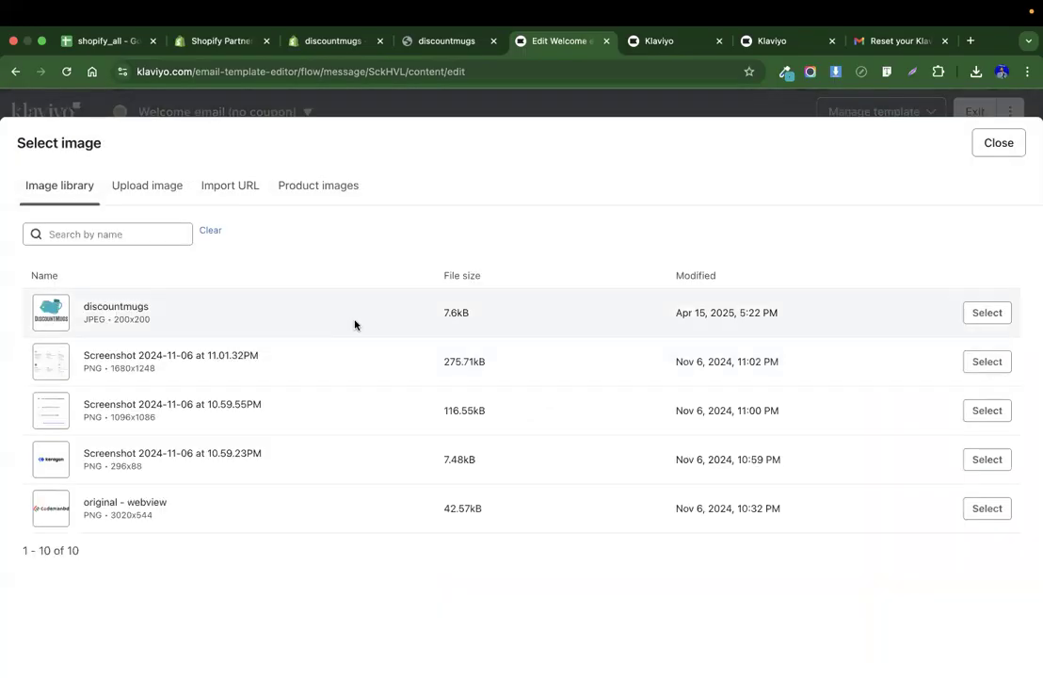
click(986, 312)
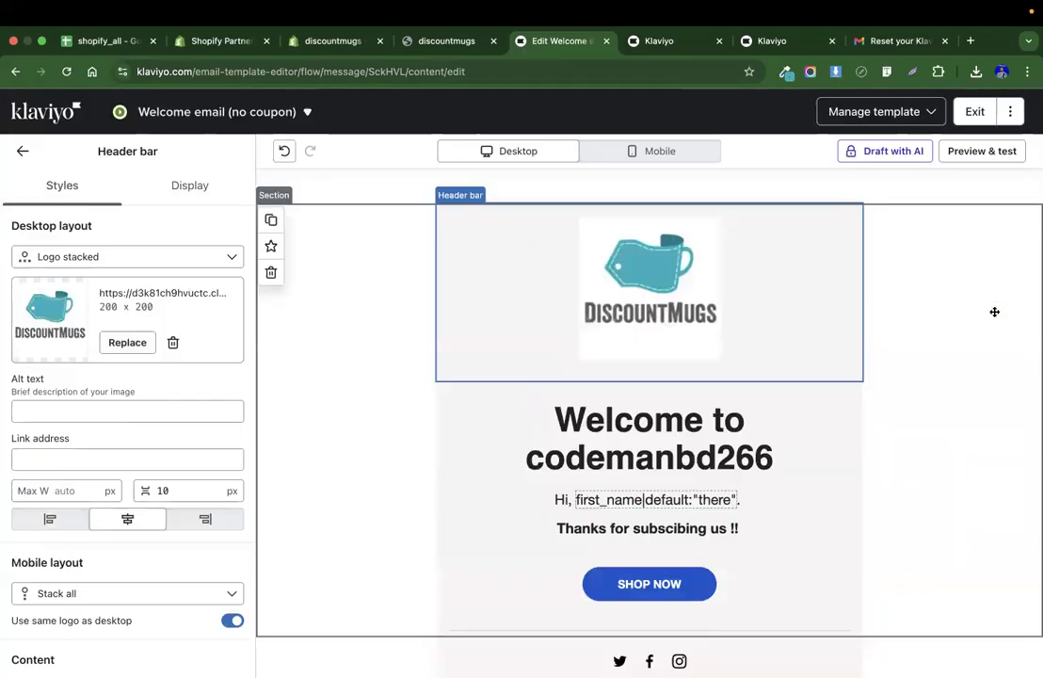
Change the heading text to Welcome to DiscountMugs.
scroll(754, 412, down, 3)
click(649, 305)
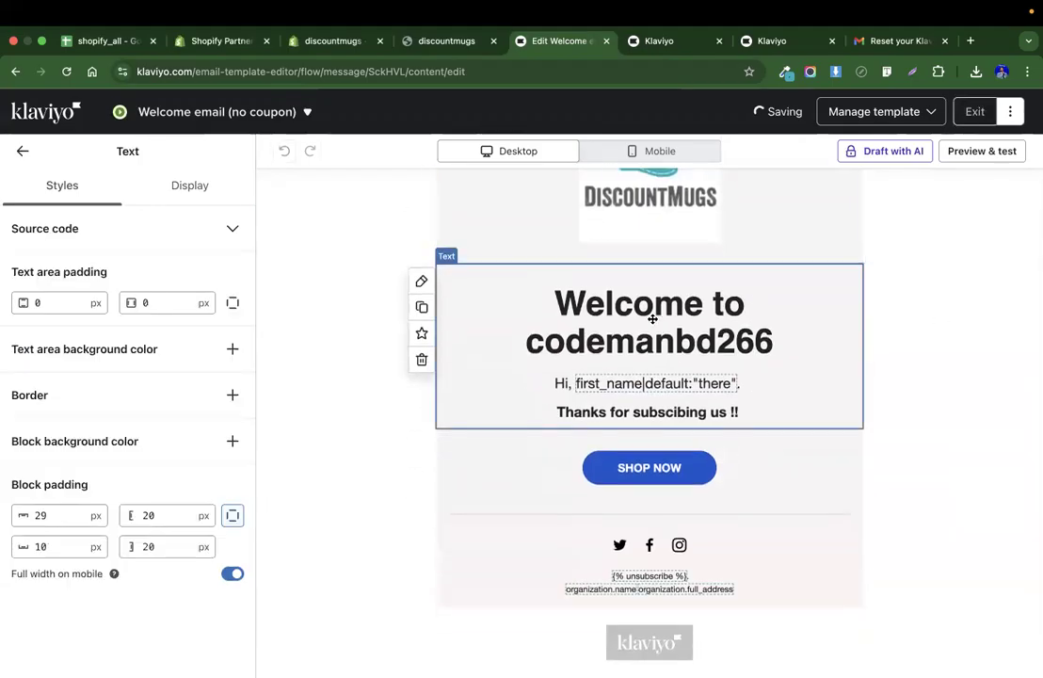
double_click(618, 327)
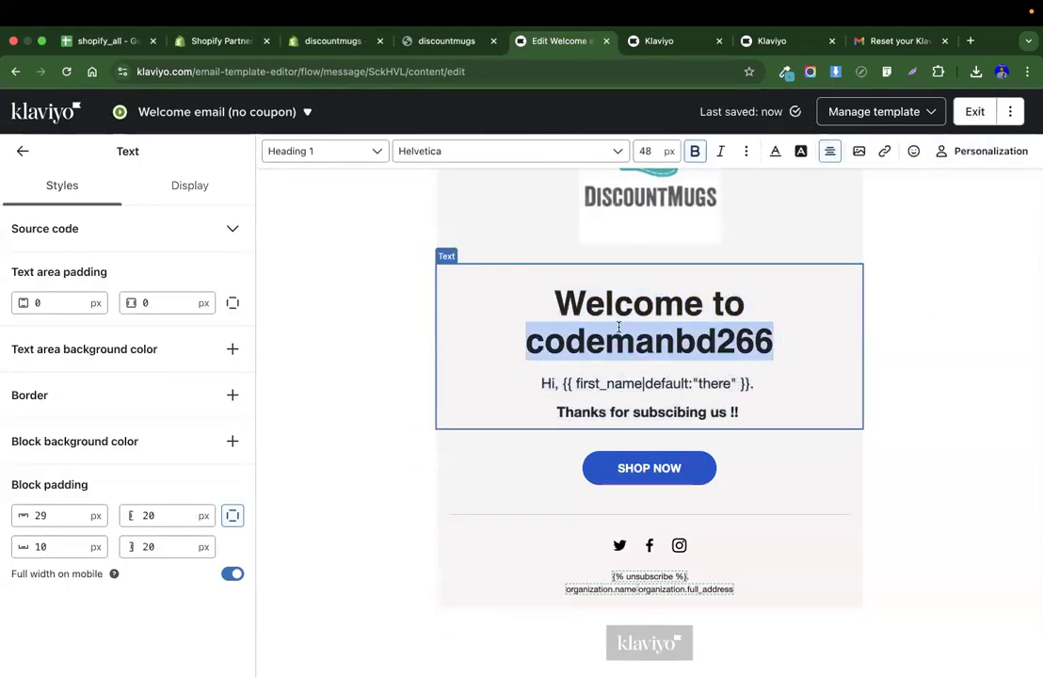
text(Di)
key(BackSpace)
text(esi)
key(BackSpace)
key(BackSpace)
key(BackSpace)
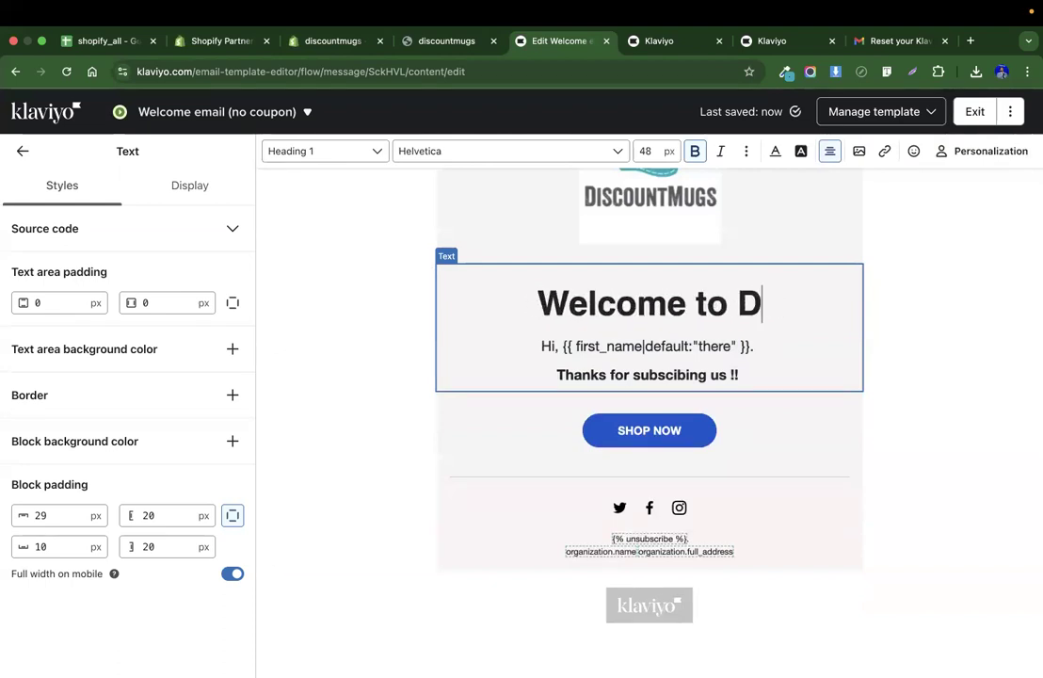
text(iscoun)
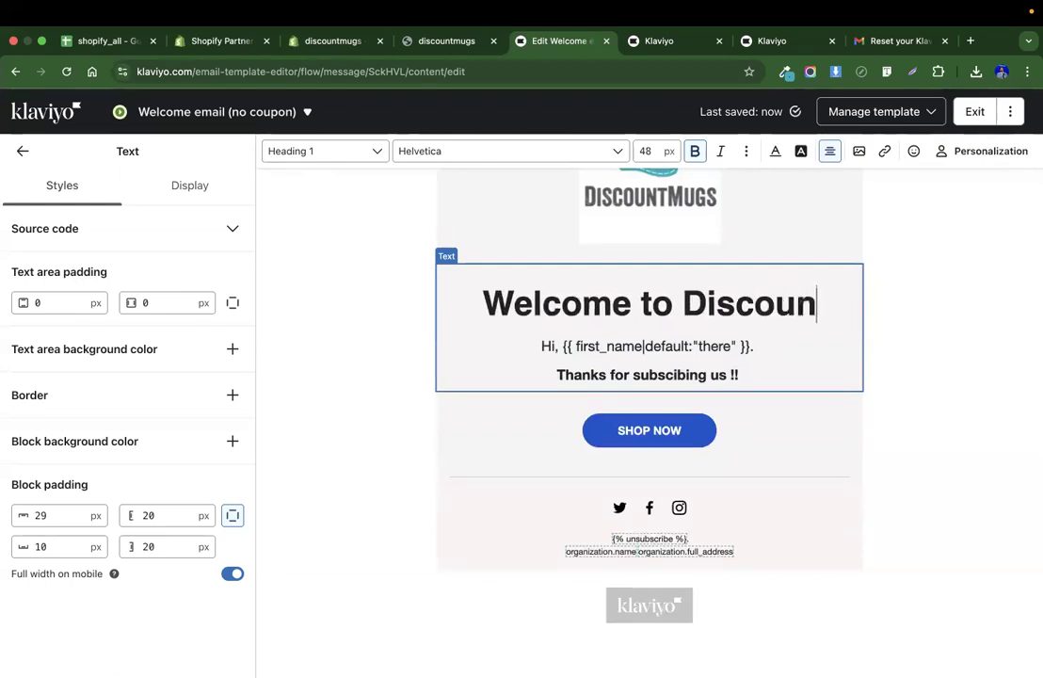
text(tMugs)
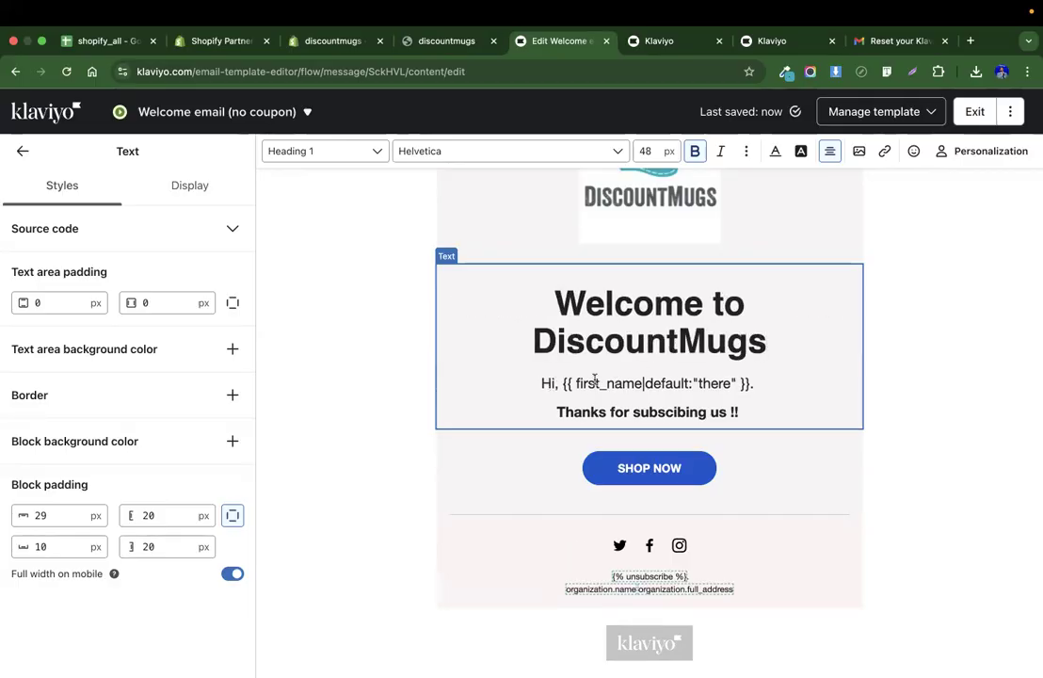
Delete the greeting line with the first name under the heading.
click(639, 383)
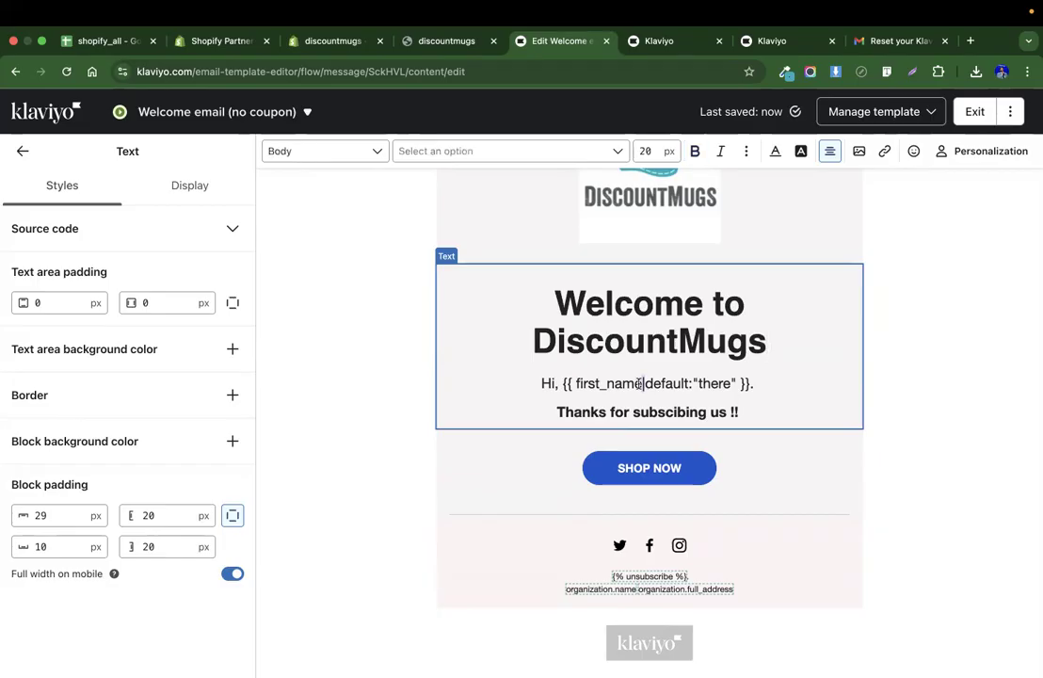
triple_click(594, 383)
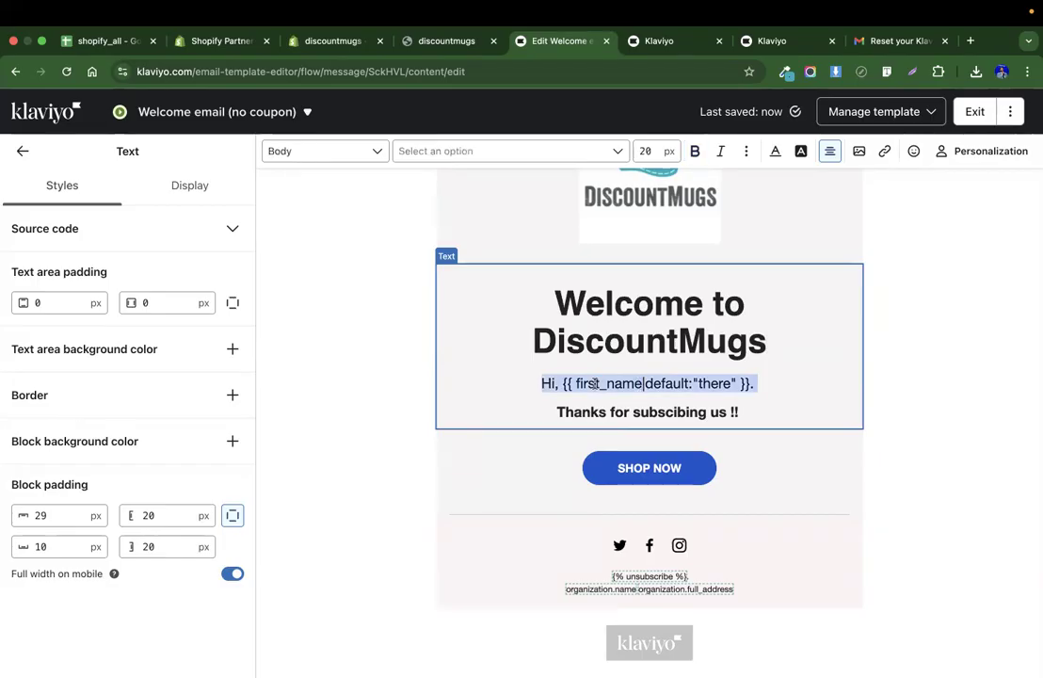
key(BackSpace)
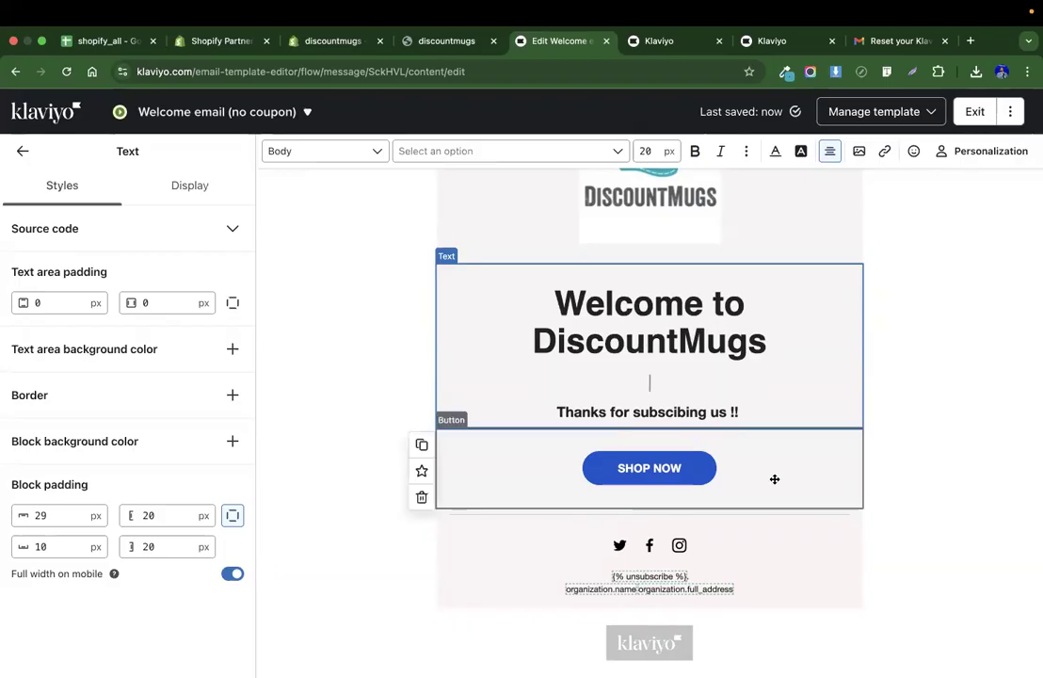
Select the SHOP NOW button and review its text and link settings.
click(715, 468)
scroll(156, 482, down, 3)
scroll(154, 480, up, 4)
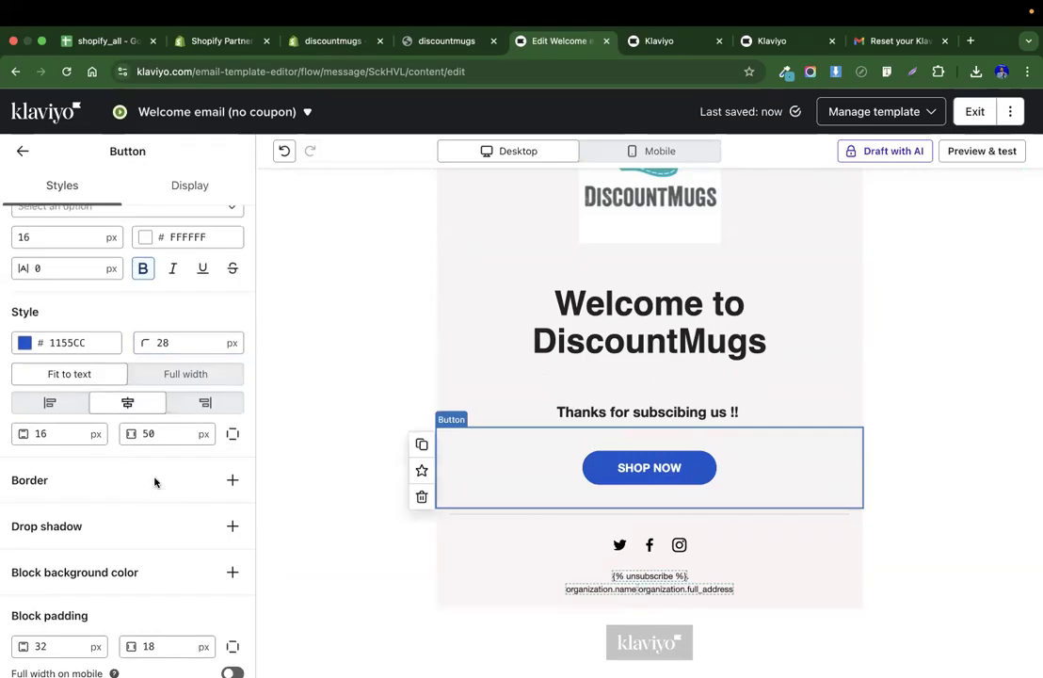
click(93, 325)
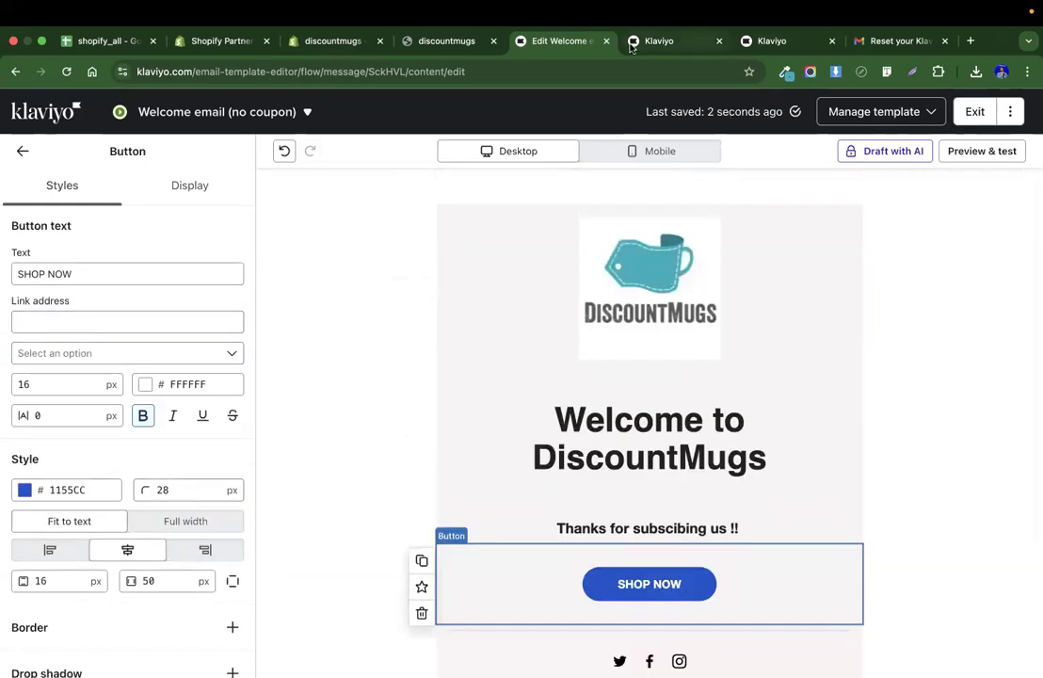
Copy the store's Catalog page address and set it as the SHOP NOW button's link address.
click(448, 43)
click(687, 230)
scroll(527, 282, up, 10)
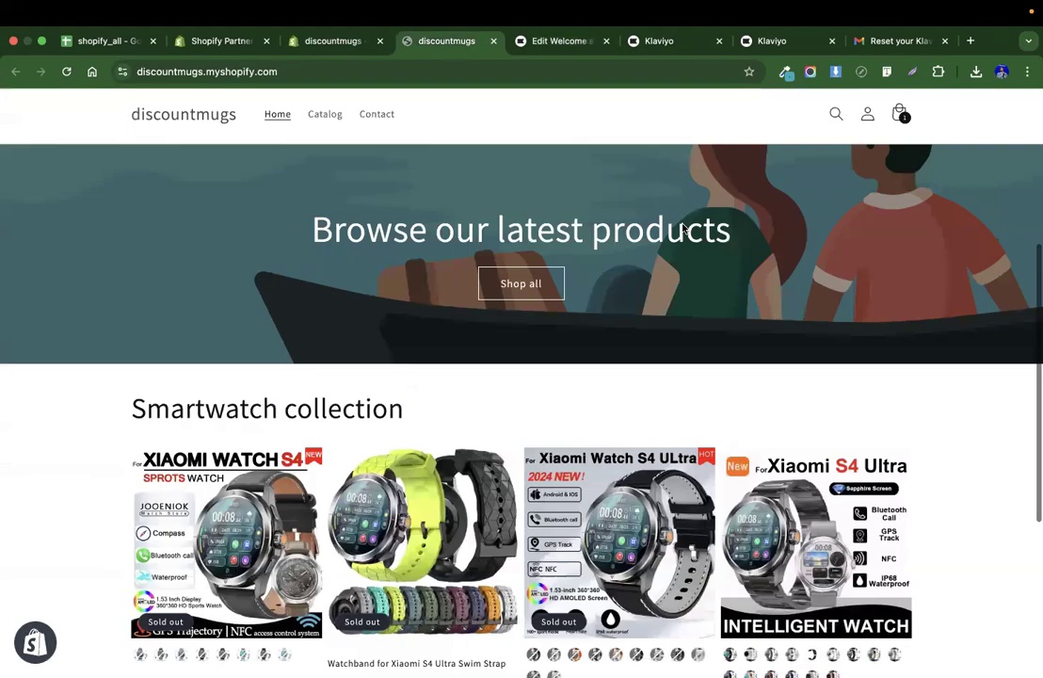
click(325, 146)
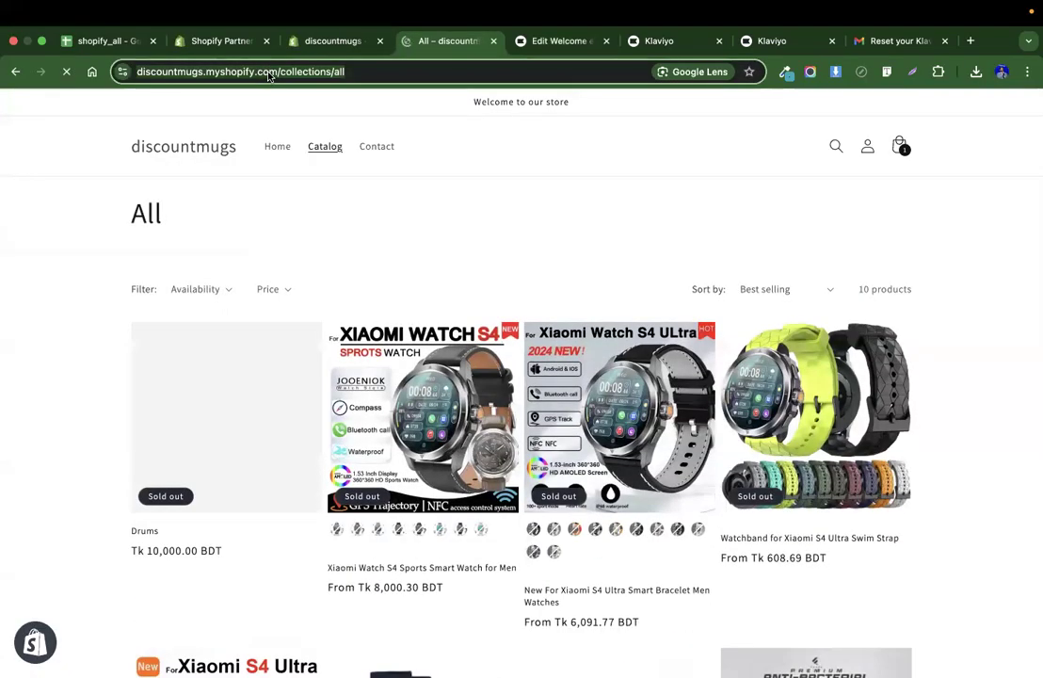
click(659, 41)
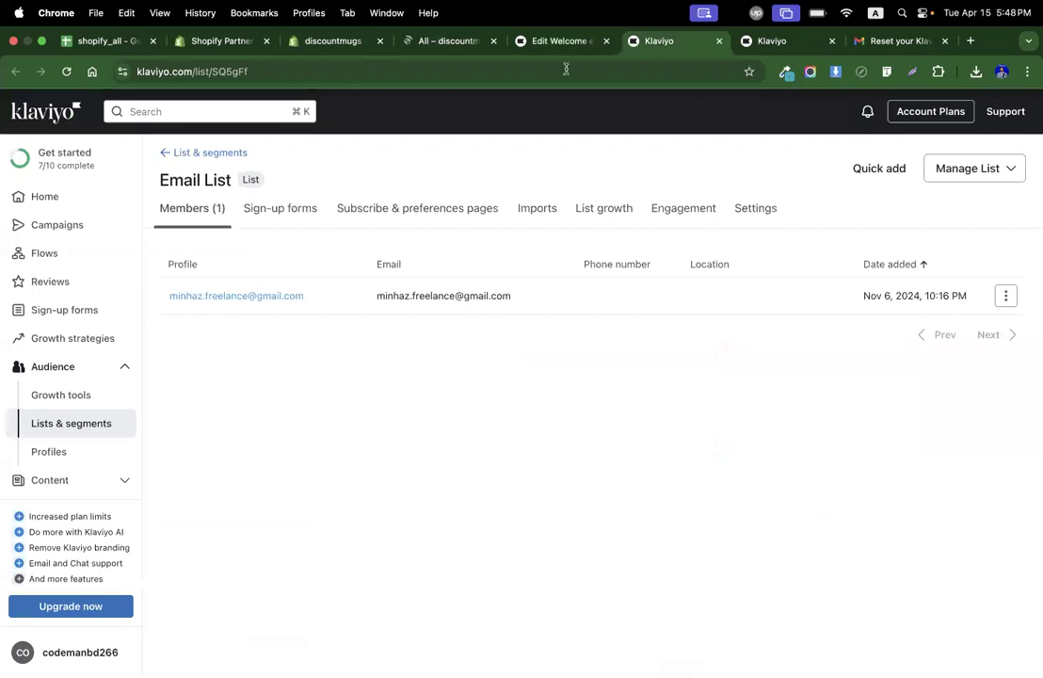
click(565, 41)
click(104, 323)
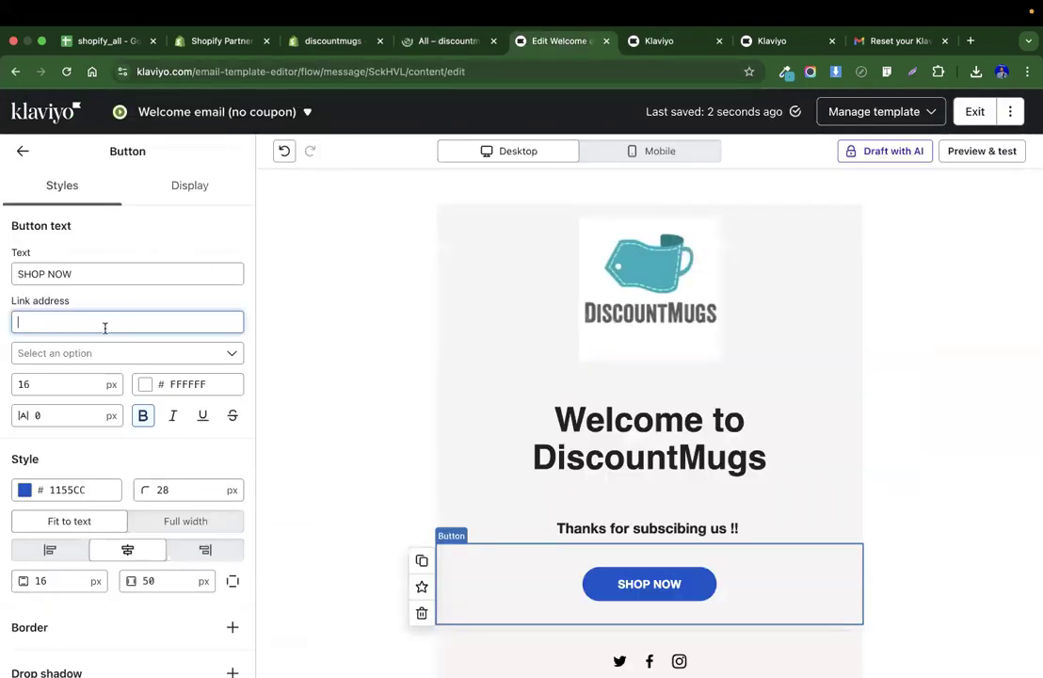
text(https://discountmugs.myshopify.com/collections/all)
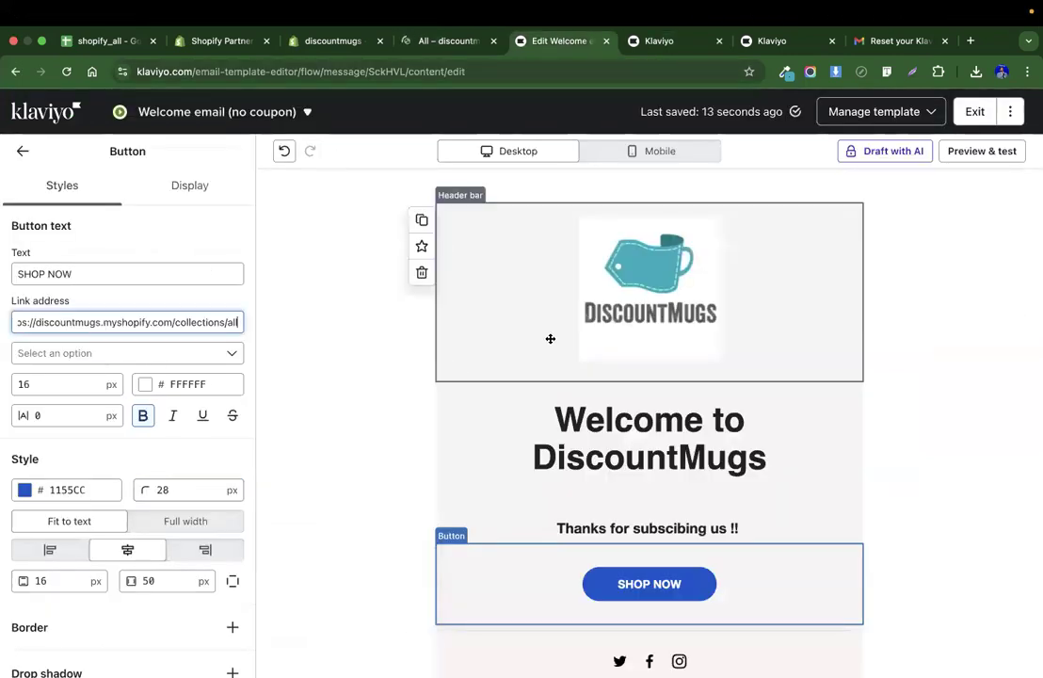
Select the social links block and set the Twitter, Facebook and Instagram link addresses to #.
click(954, 306)
scroll(752, 430, down, 2)
scroll(752, 430, up, 2)
scroll(752, 431, down, 2)
click(735, 472)
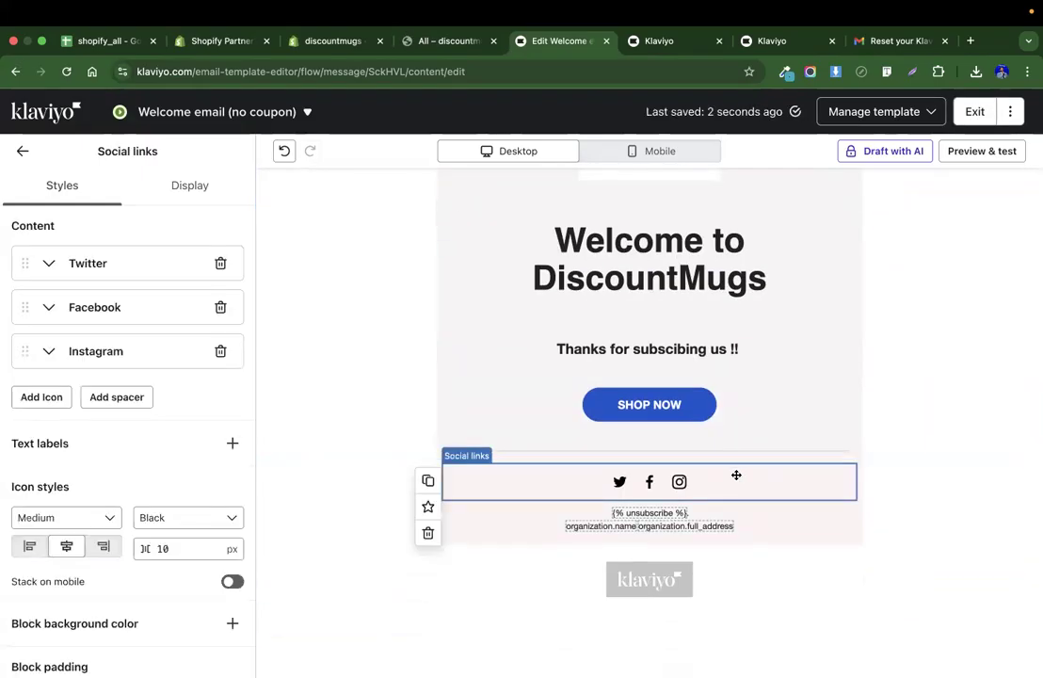
click(49, 262)
click(94, 324)
text(#)
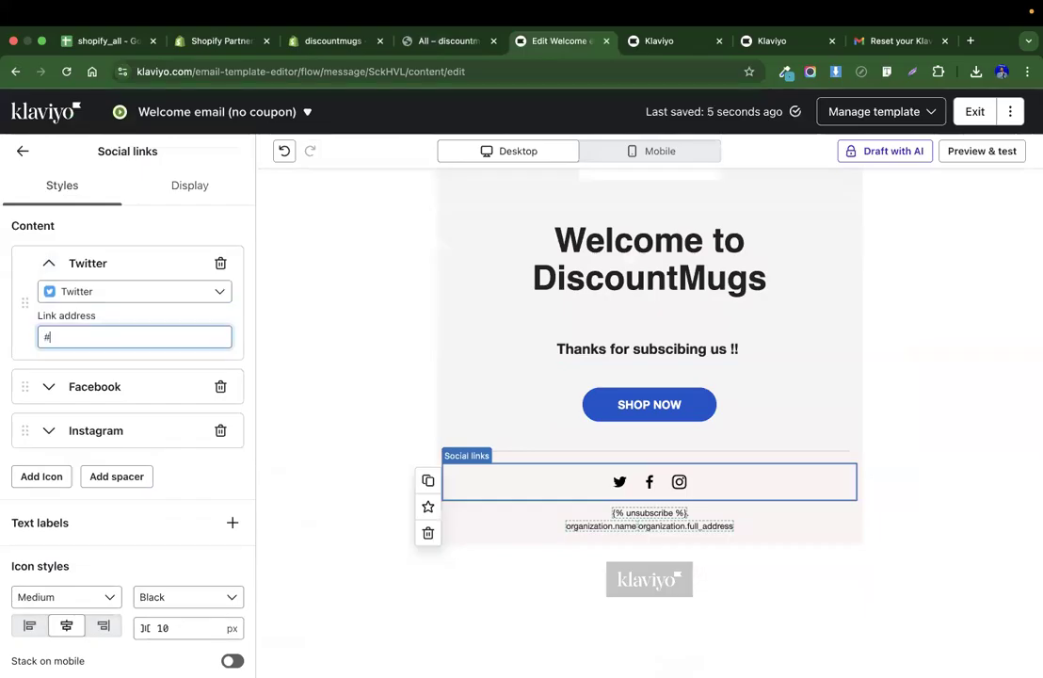
click(49, 386)
click(90, 457)
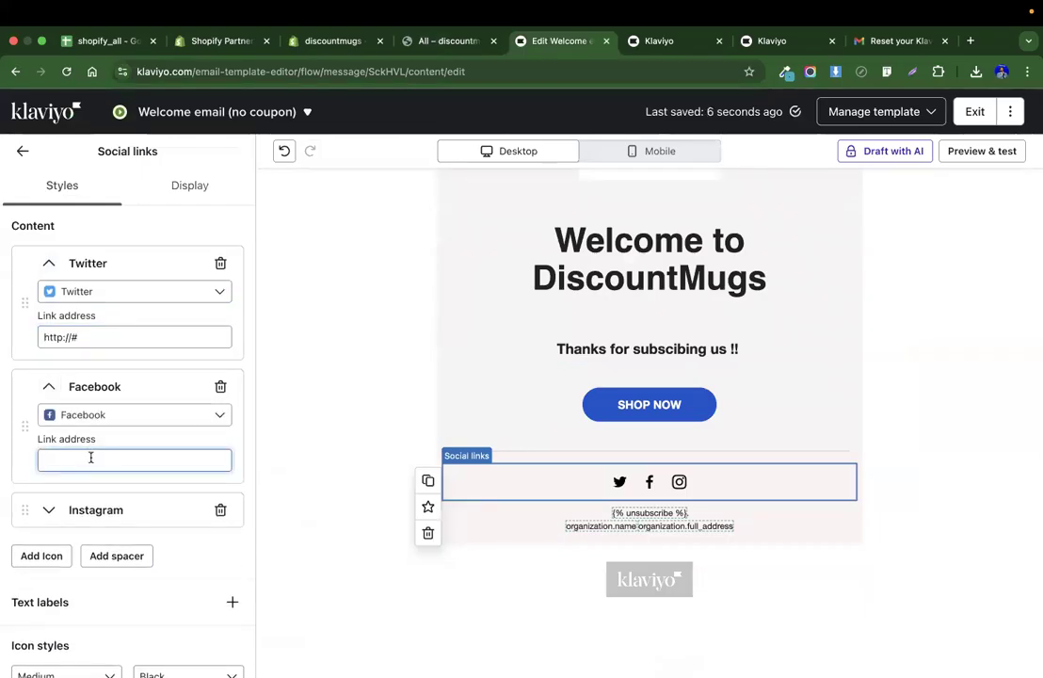
text(#)
click(56, 510)
click(65, 583)
text(#)
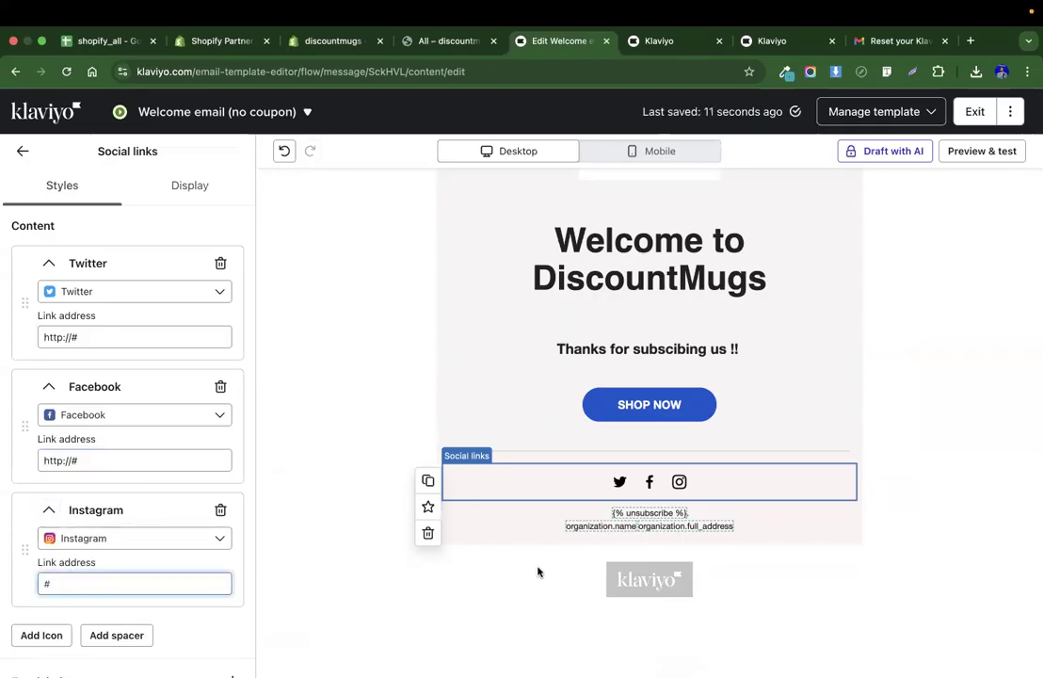
Exit the email template editor, finish the email, and exit the Email Welcome Series flow.
scroll(875, 384, up, 2)
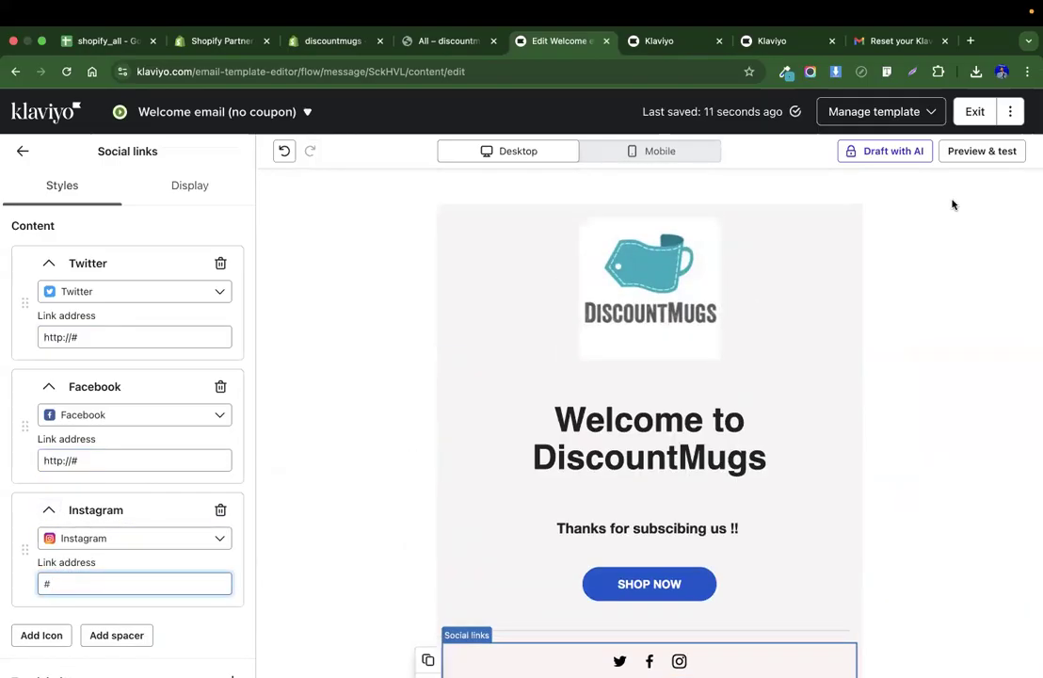
click(972, 112)
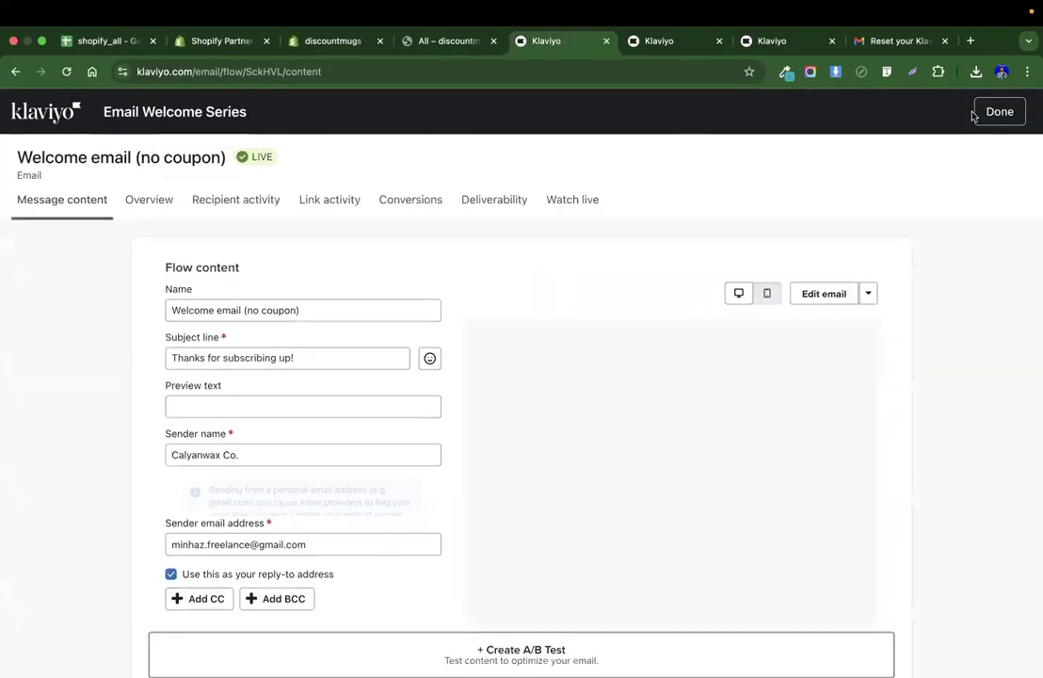
click(996, 116)
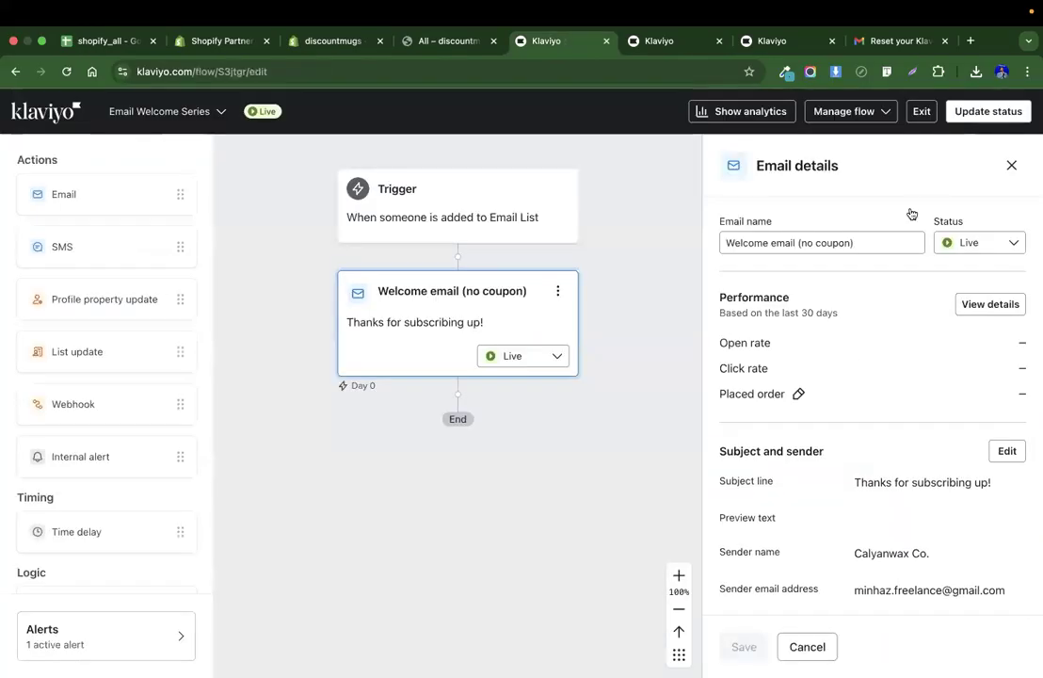
click(987, 114)
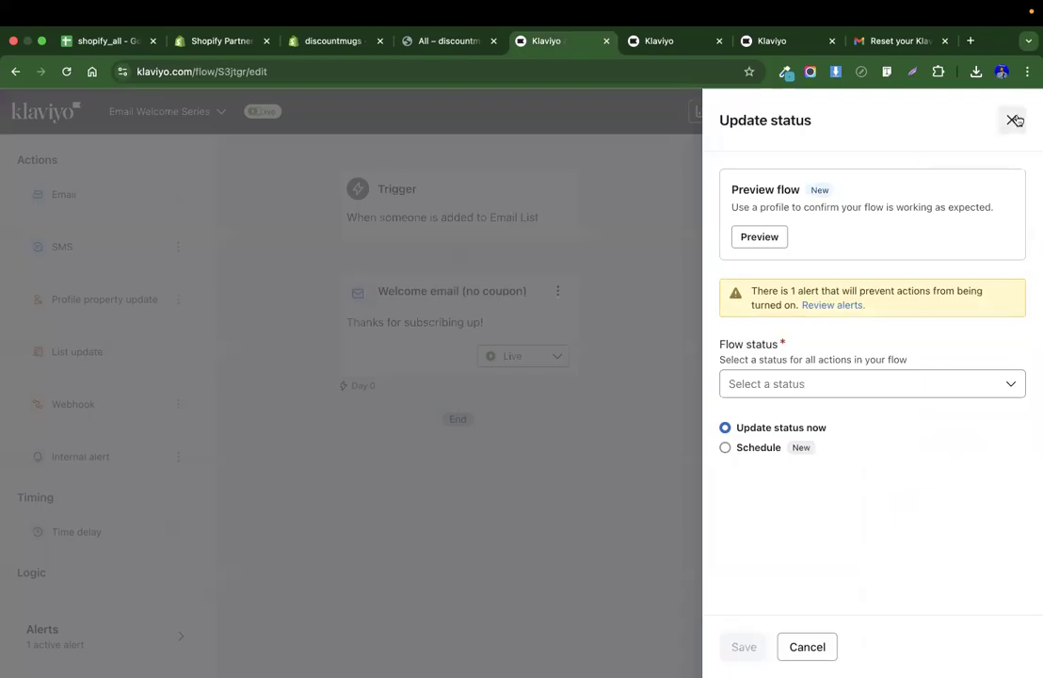
click(1013, 120)
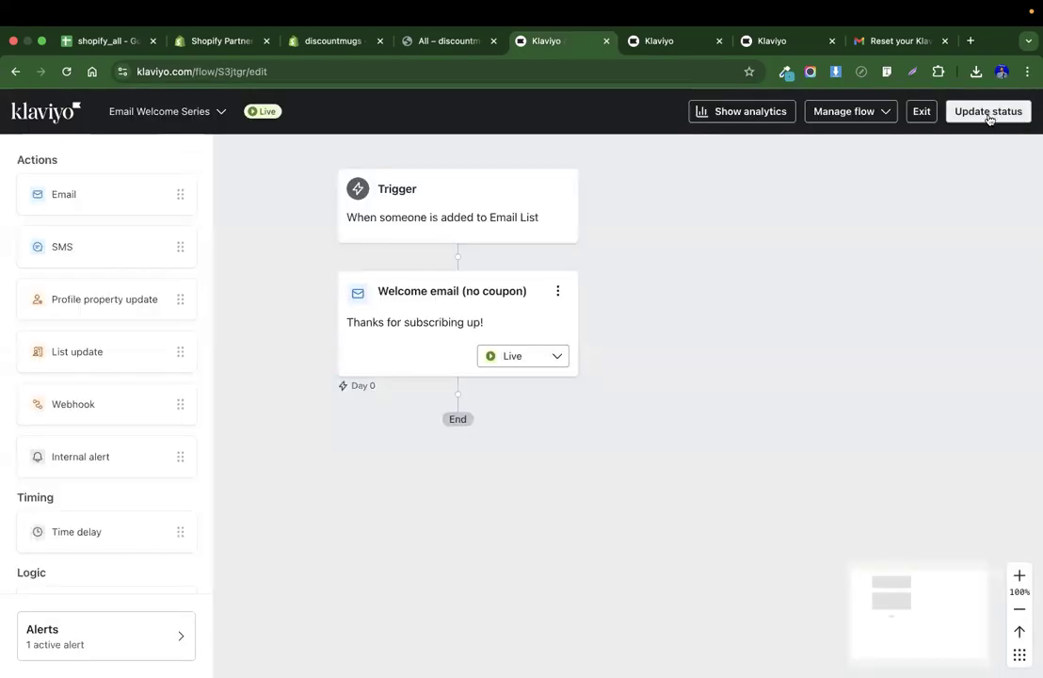
click(923, 113)
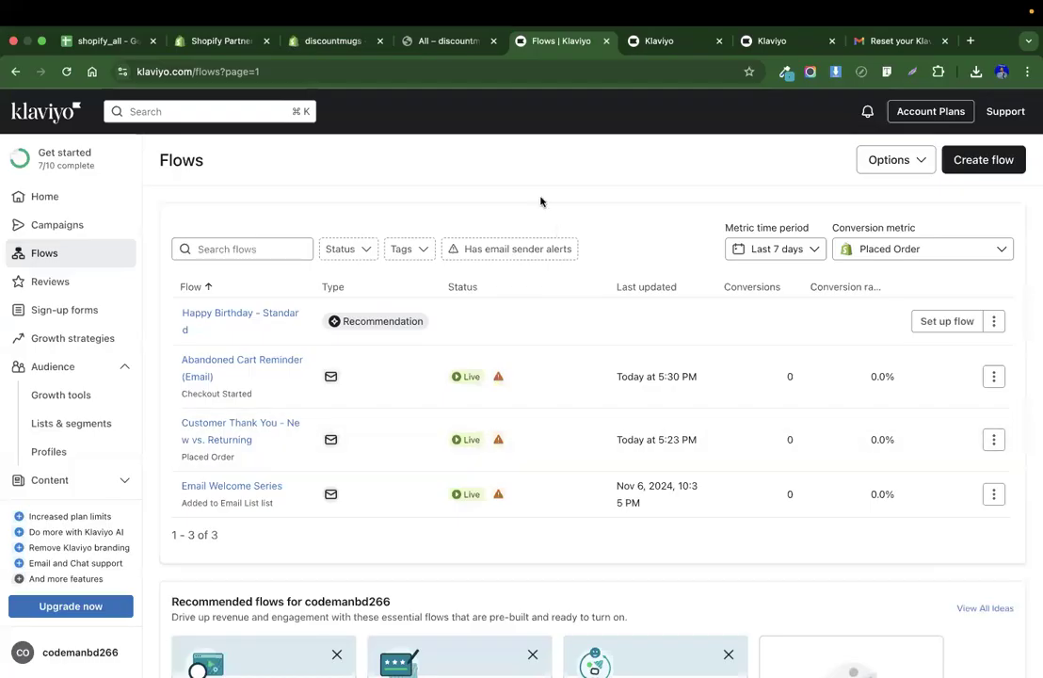
key(ctrl+Left)
key(ctrl+Left)
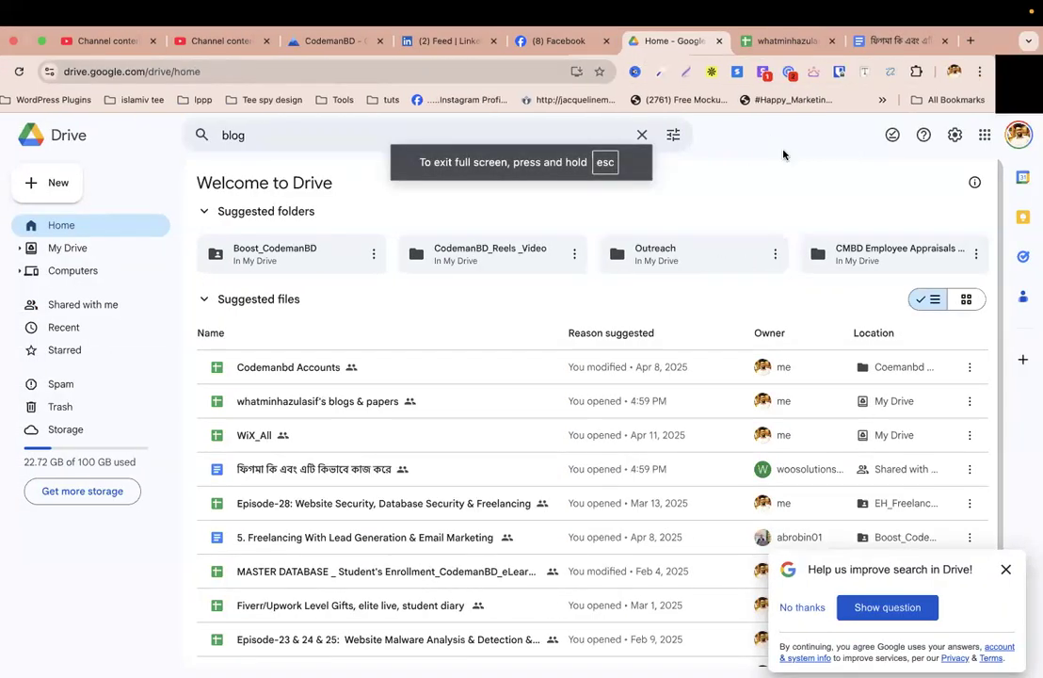
key(ctrl+Right)
key(ctrl+Right)
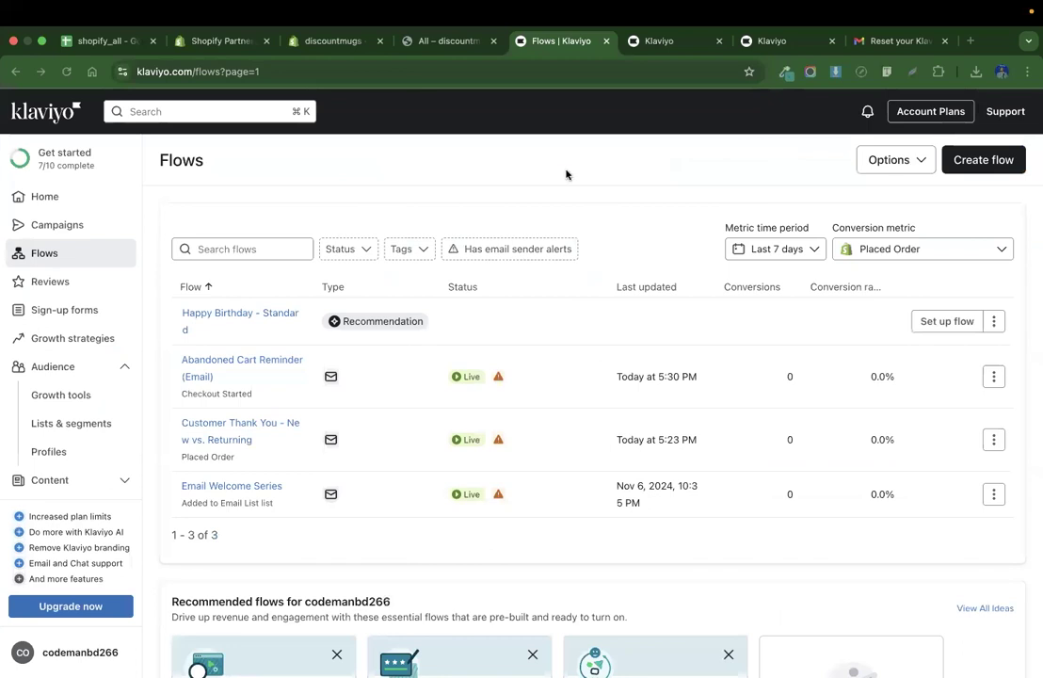
key(ctrl+Left)
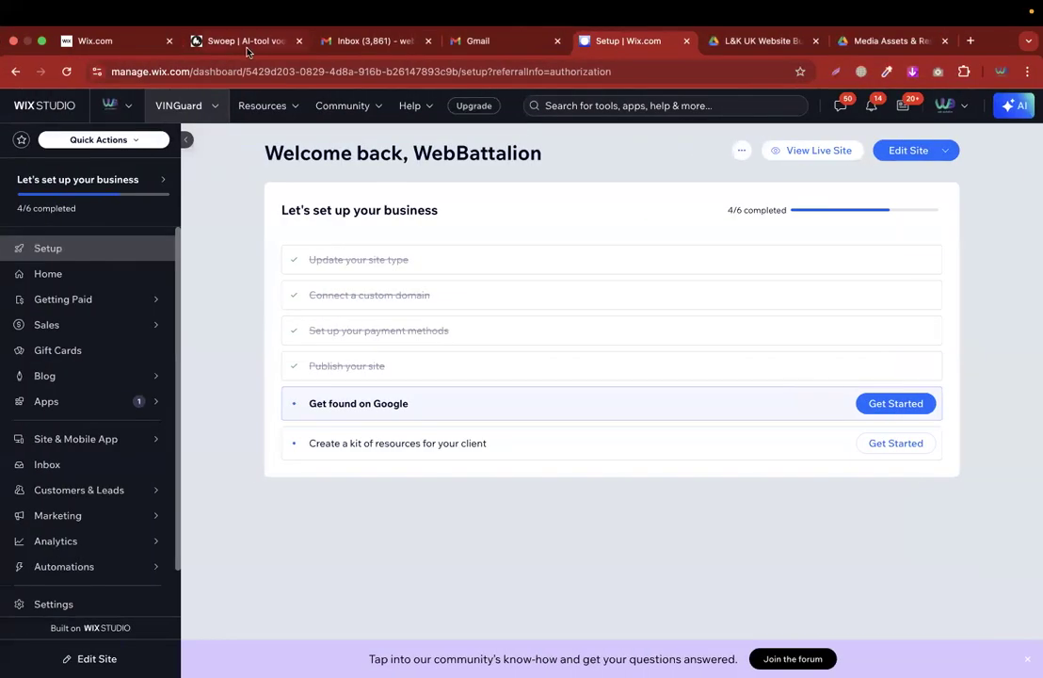
Switch to Wix Studio, save and continue from the open product page to the Sites dashboard.
click(246, 47)
click(120, 40)
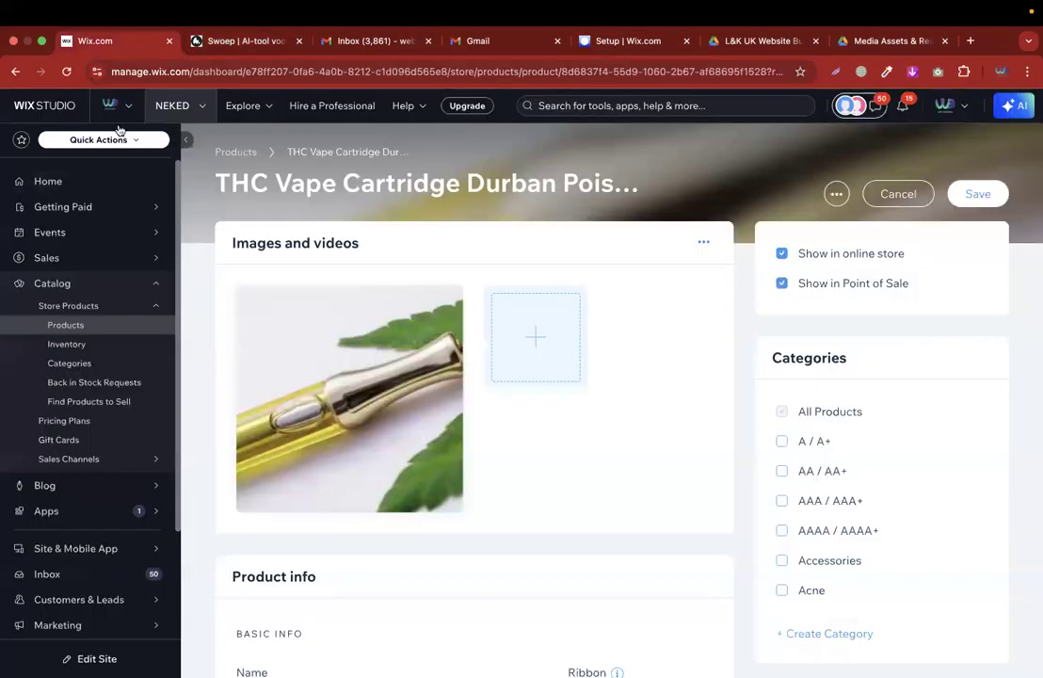
click(60, 106)
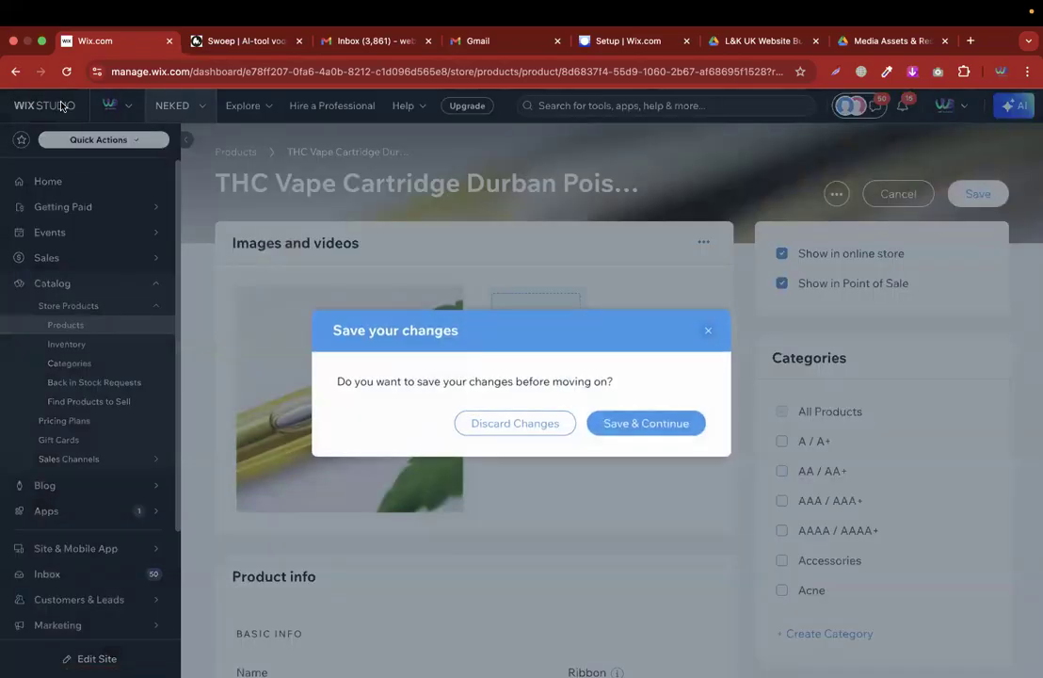
click(647, 425)
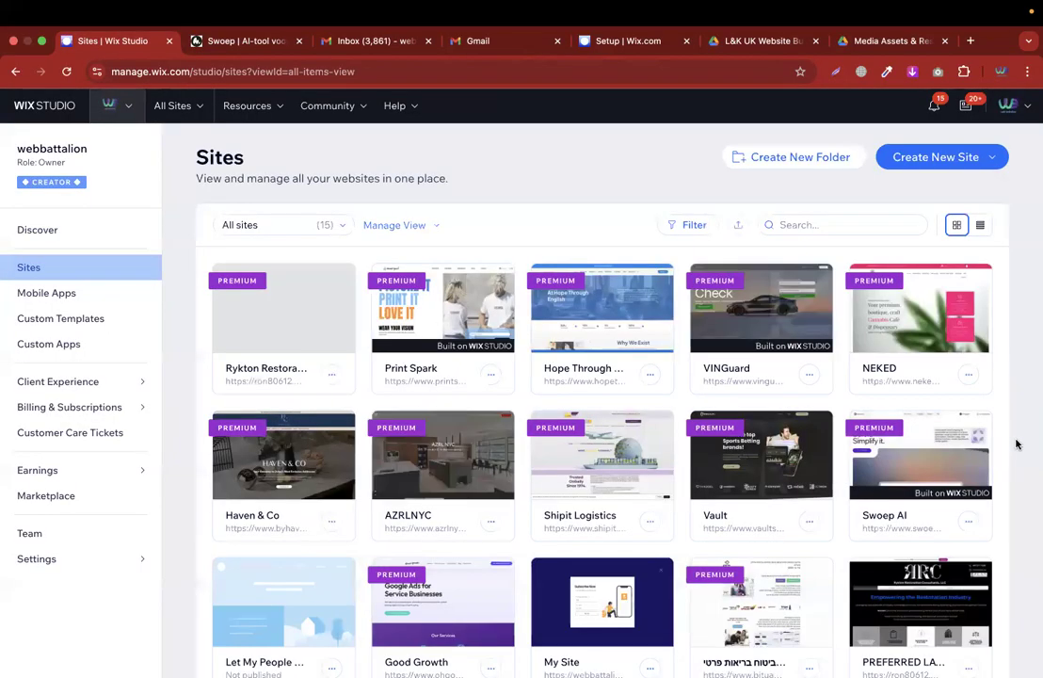
Open the live Print Spark site from its site menu and close the cookie banner.
scroll(1018, 430, down, 1)
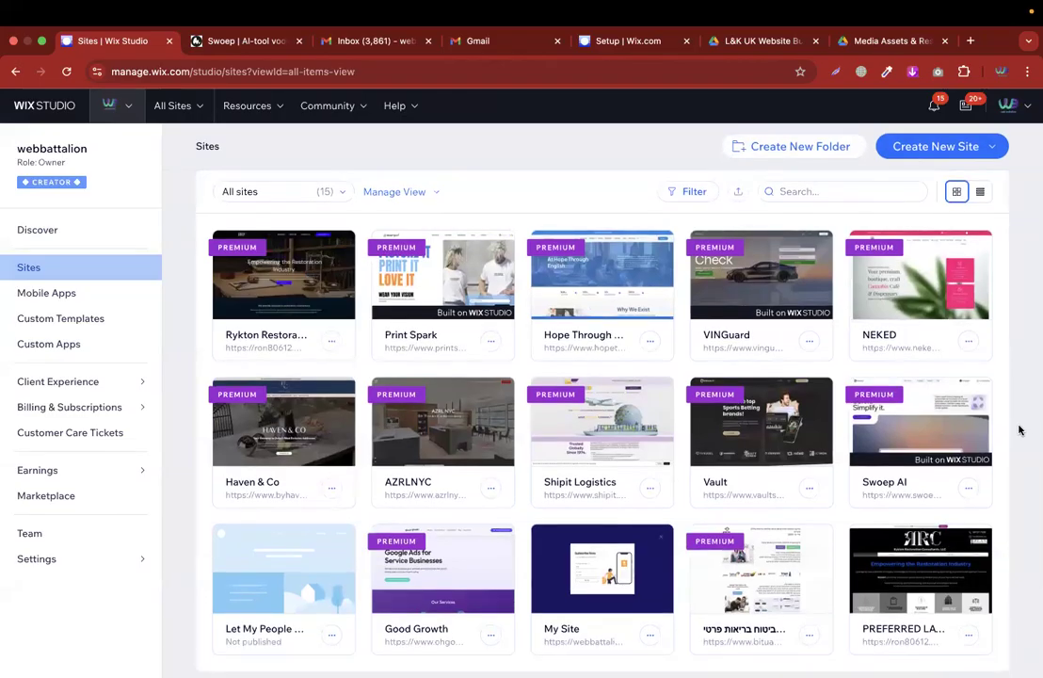
scroll(1018, 431, down, 3)
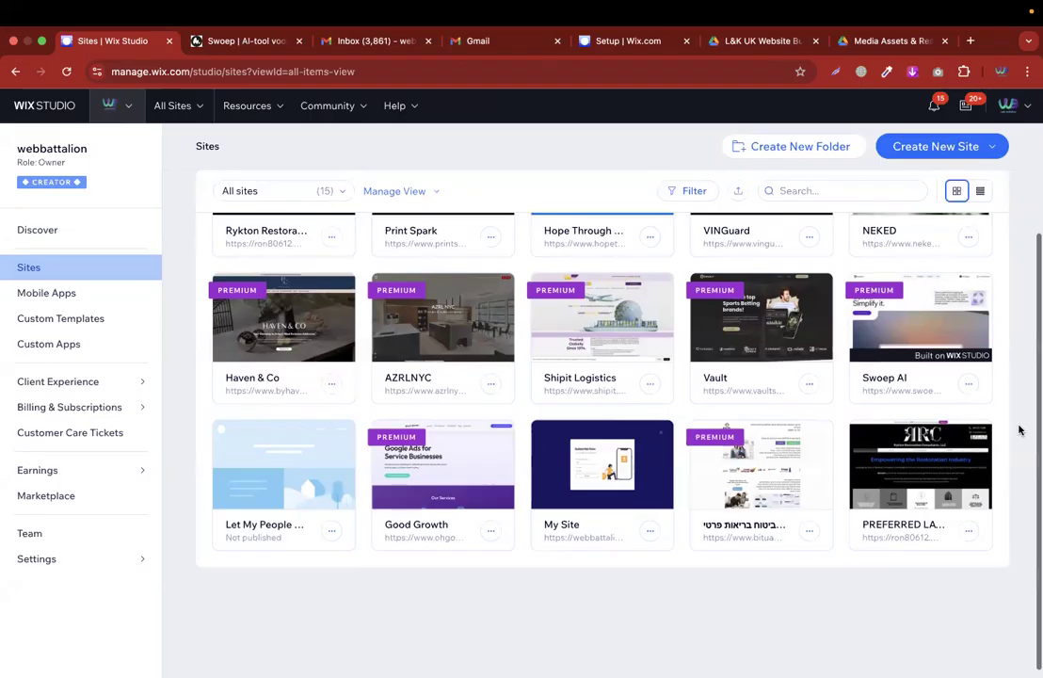
scroll(1018, 430, up, 2)
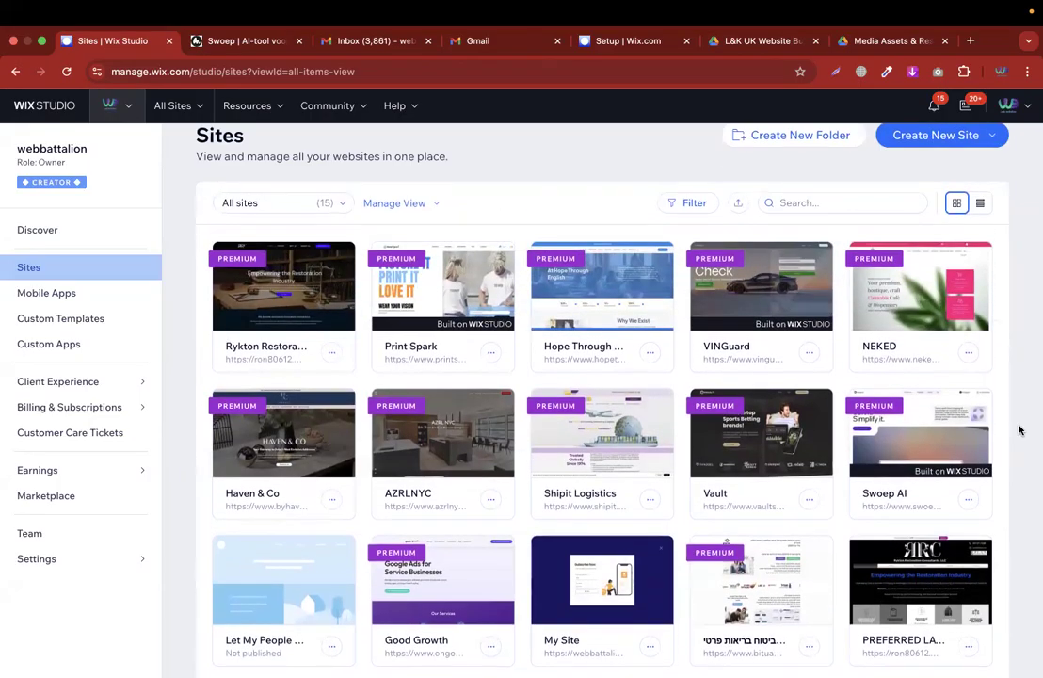
click(491, 352)
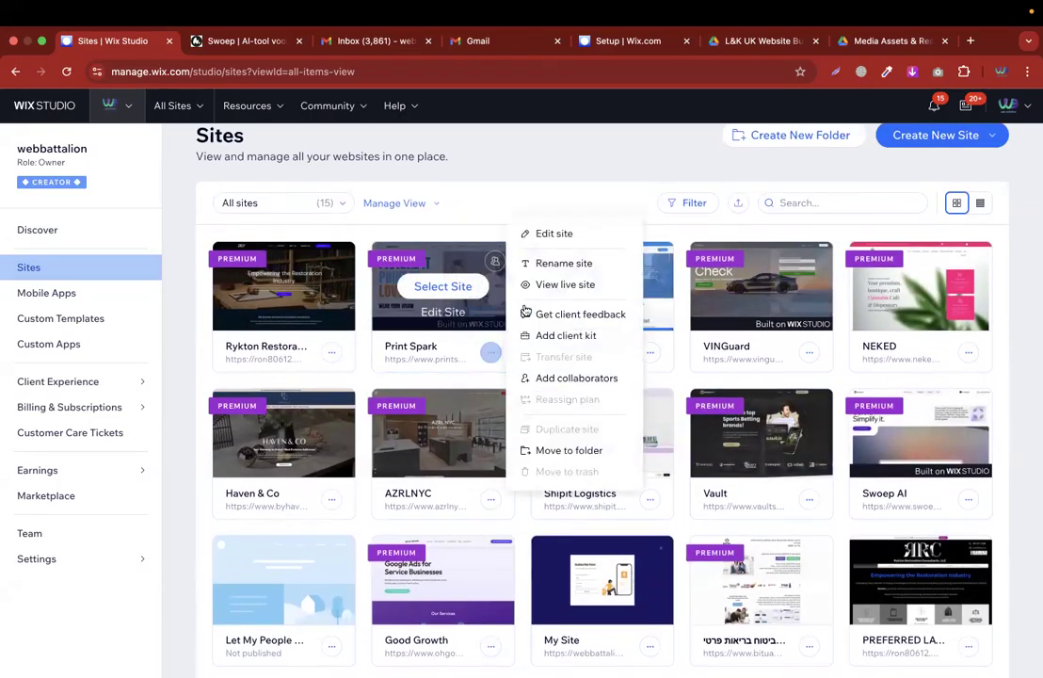
click(550, 284)
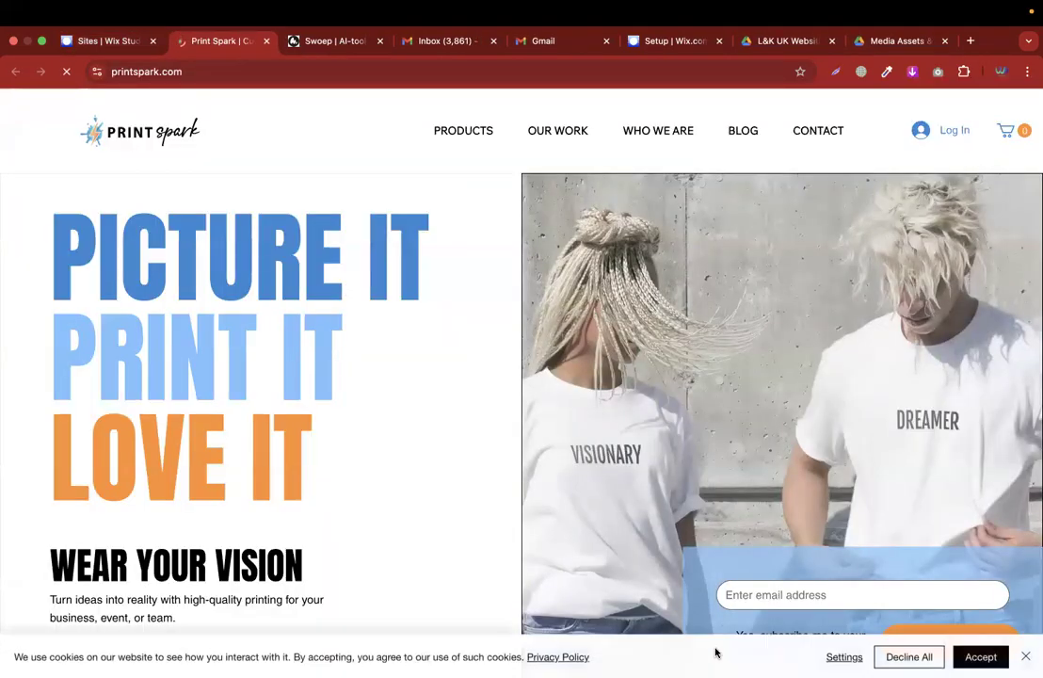
click(1024, 657)
Scroll through the Print Spark homepage to examine its sections and newsletter sign-up forms.
scroll(875, 435, down, 4)
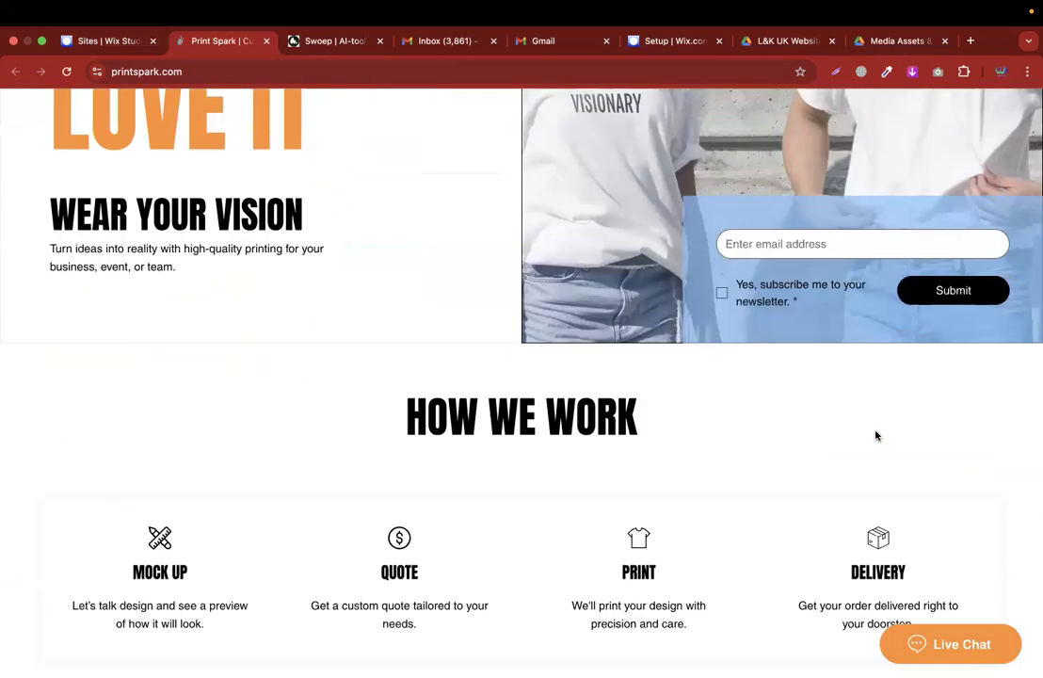
scroll(876, 435, down, 9)
scroll(876, 435, down, 10)
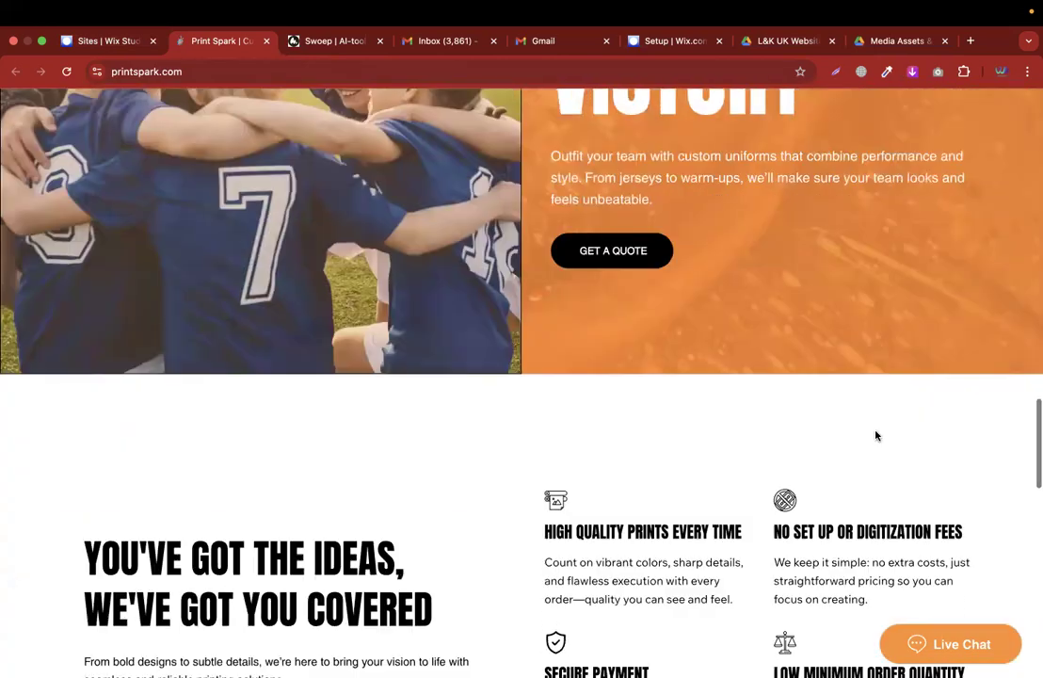
scroll(875, 434, down, 4)
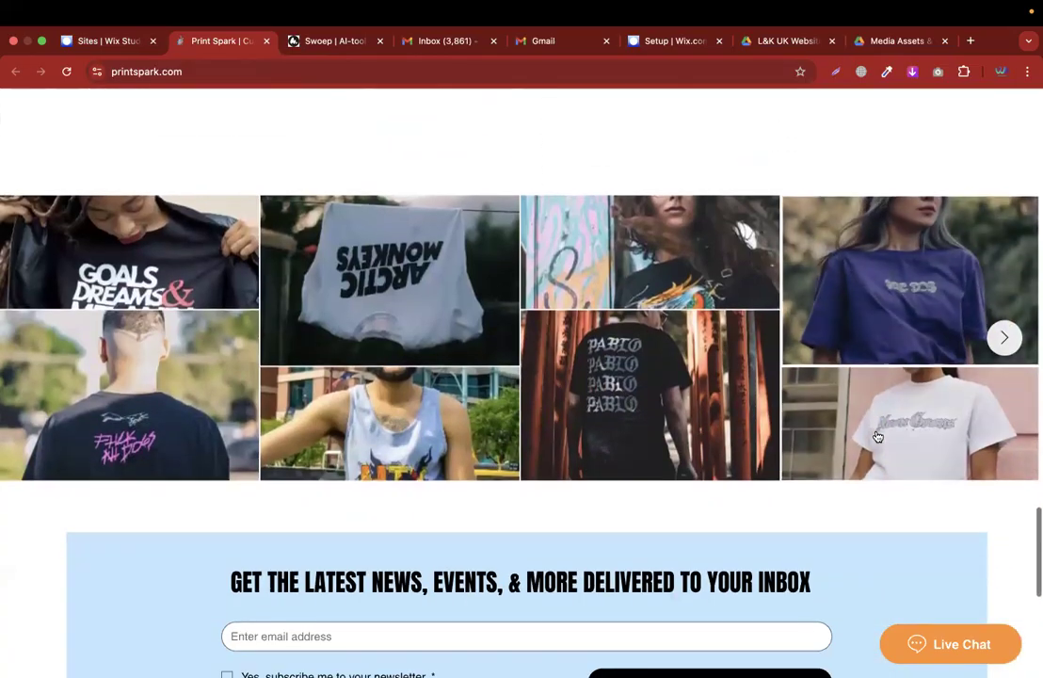
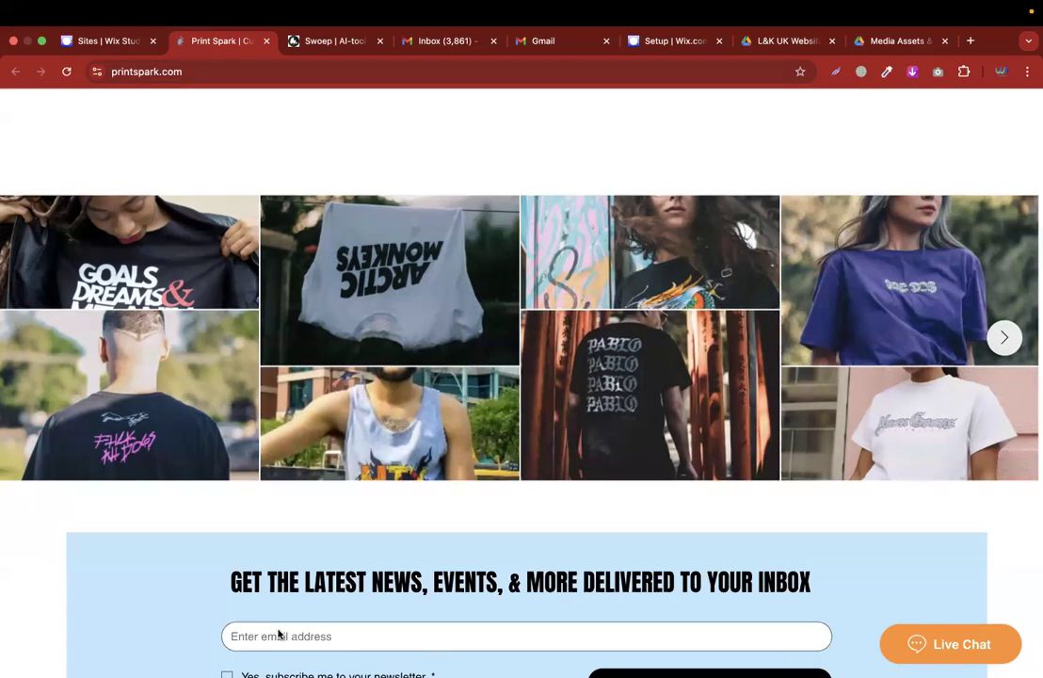
Scroll up and down the Print Spark homepage again to review the hero, apparel, team uniform and gallery sections.
scroll(574, 313, up, 3)
scroll(664, 368, down, 3)
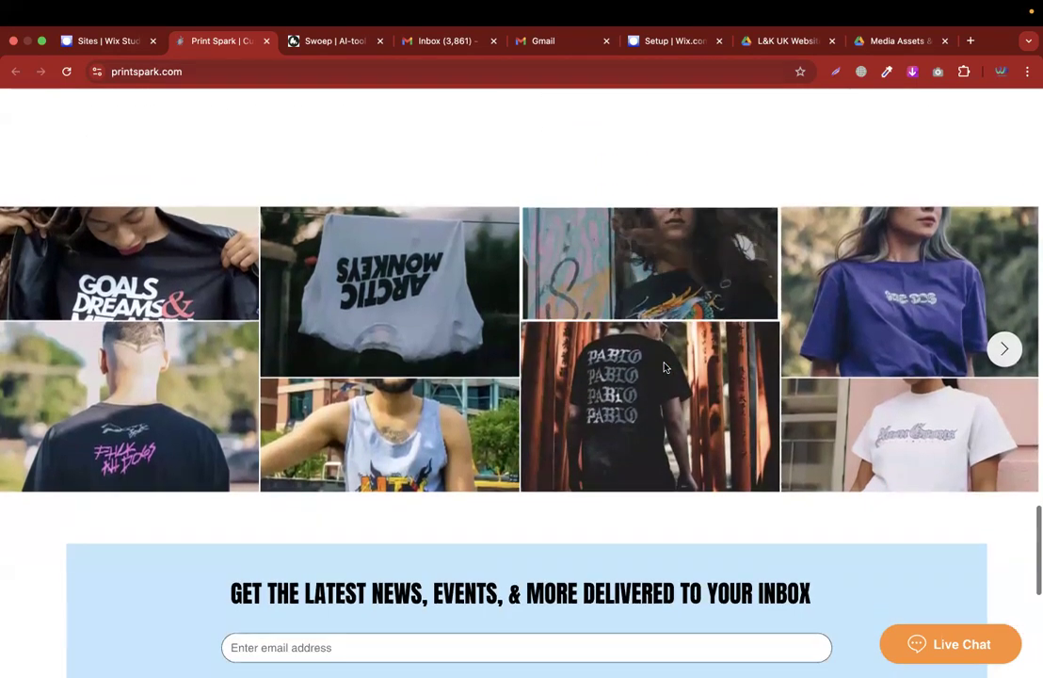
scroll(663, 367, down, 2)
scroll(528, 310, up, 3)
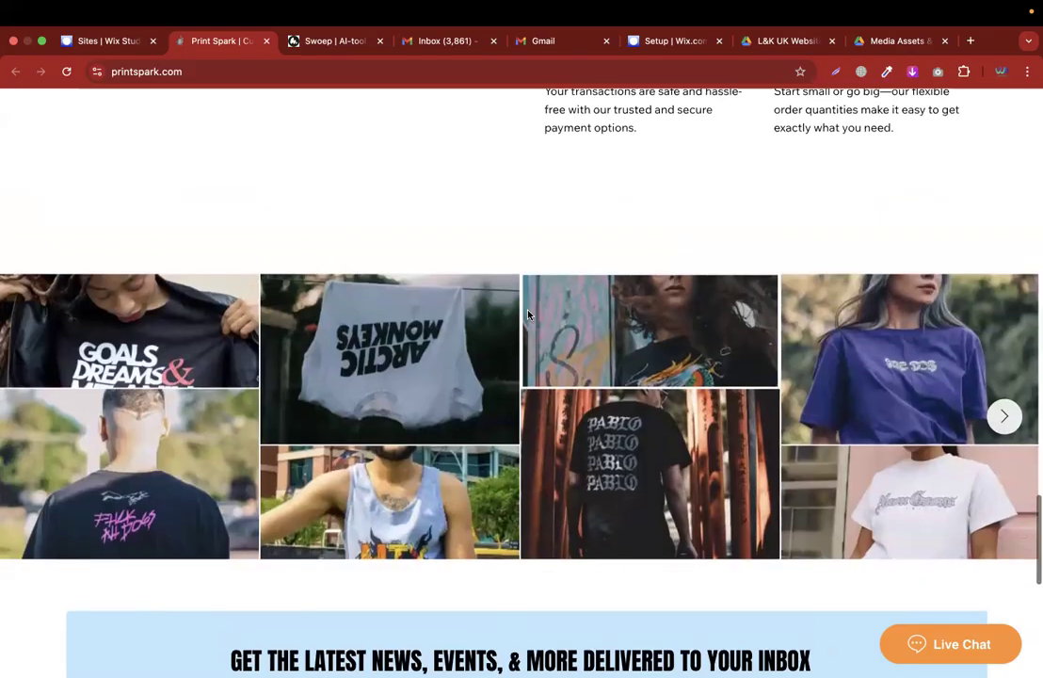
scroll(528, 314, up, 10)
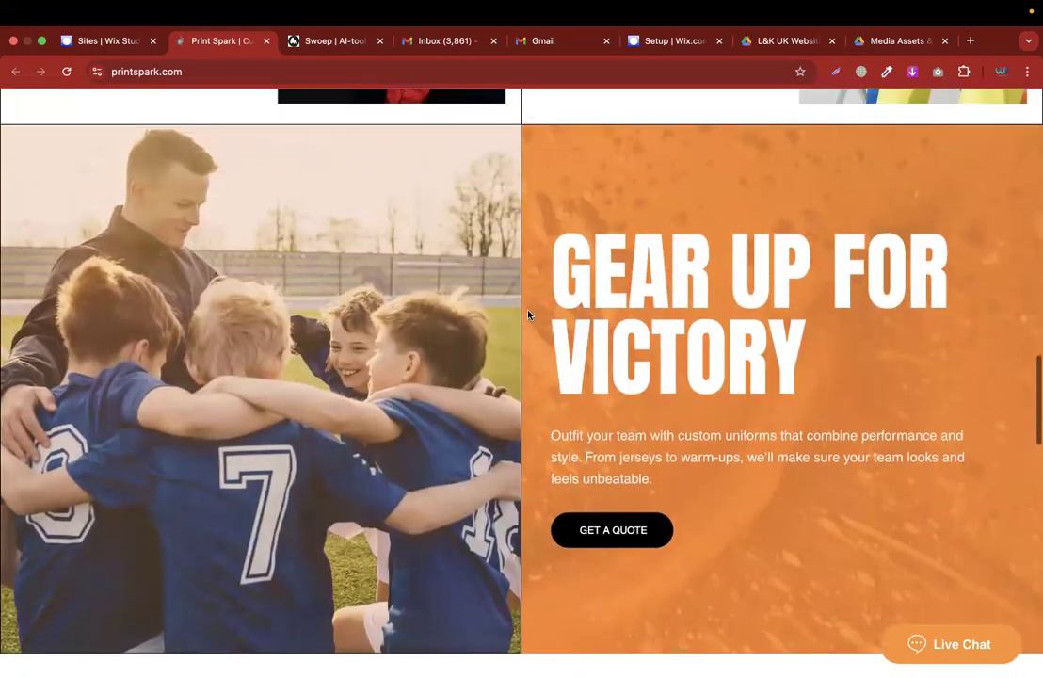
scroll(528, 315, up, 12)
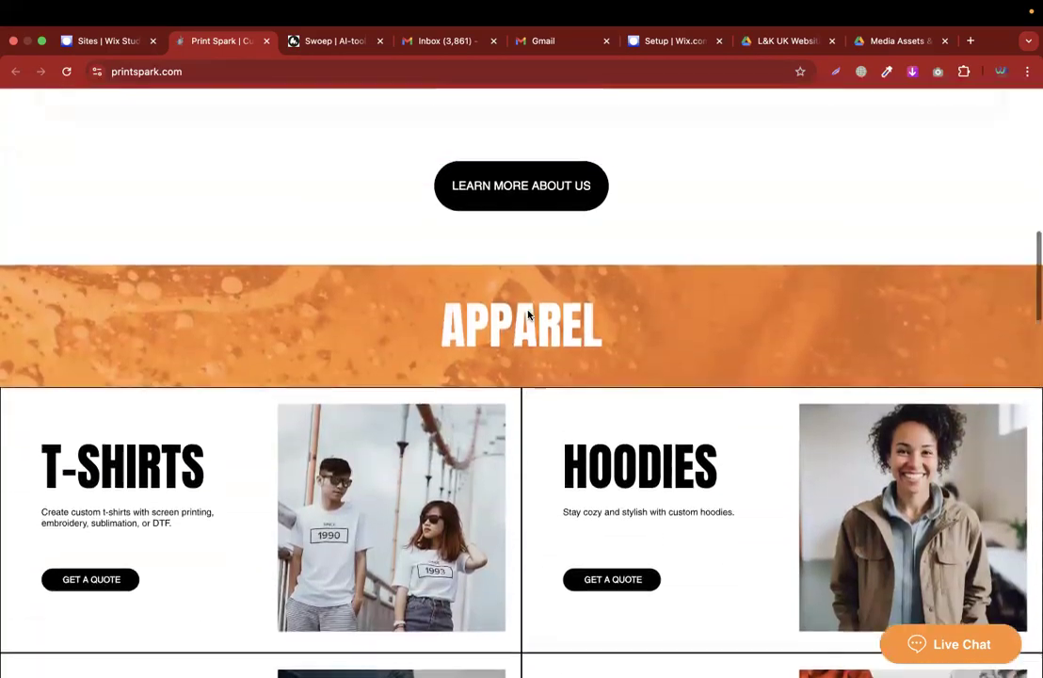
scroll(528, 314, up, 12)
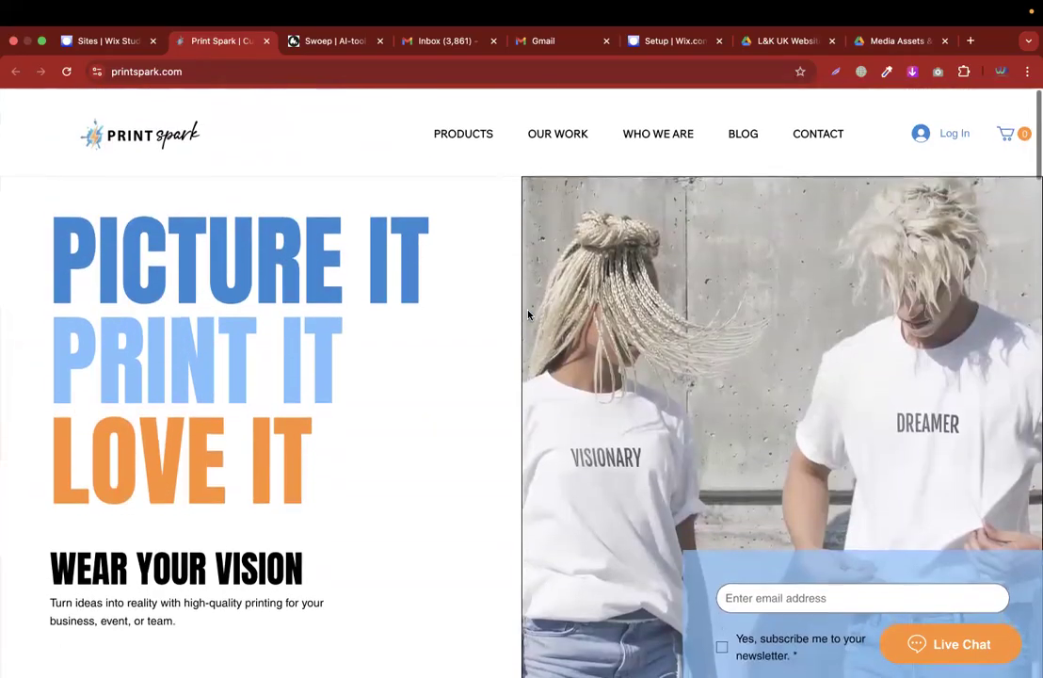
scroll(610, 345, down, 2)
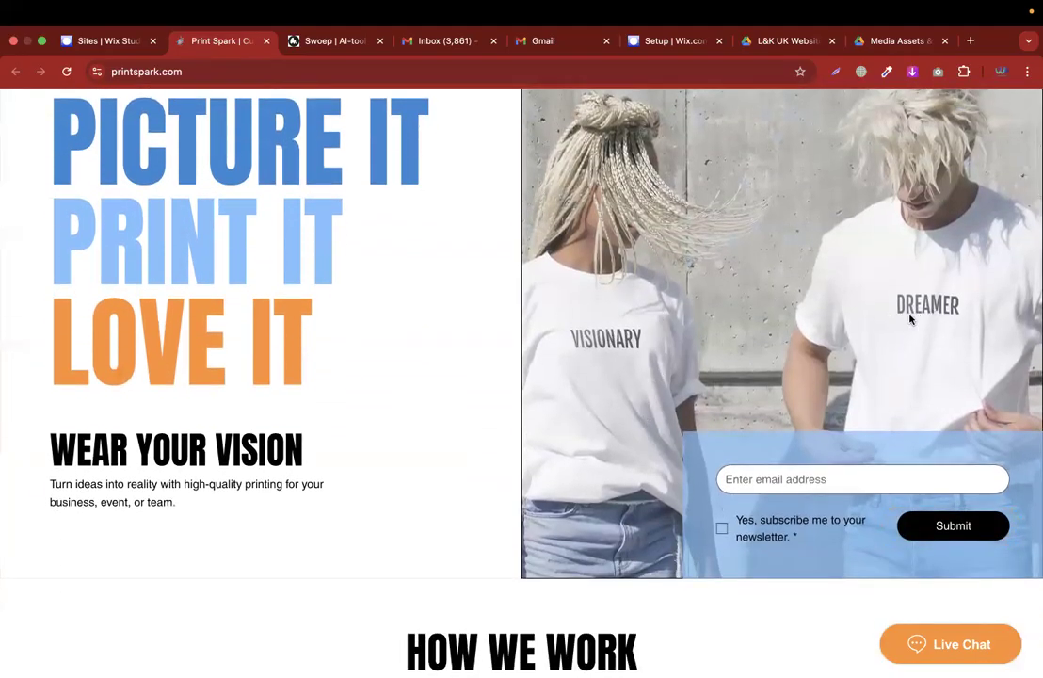
scroll(909, 319, down, 10)
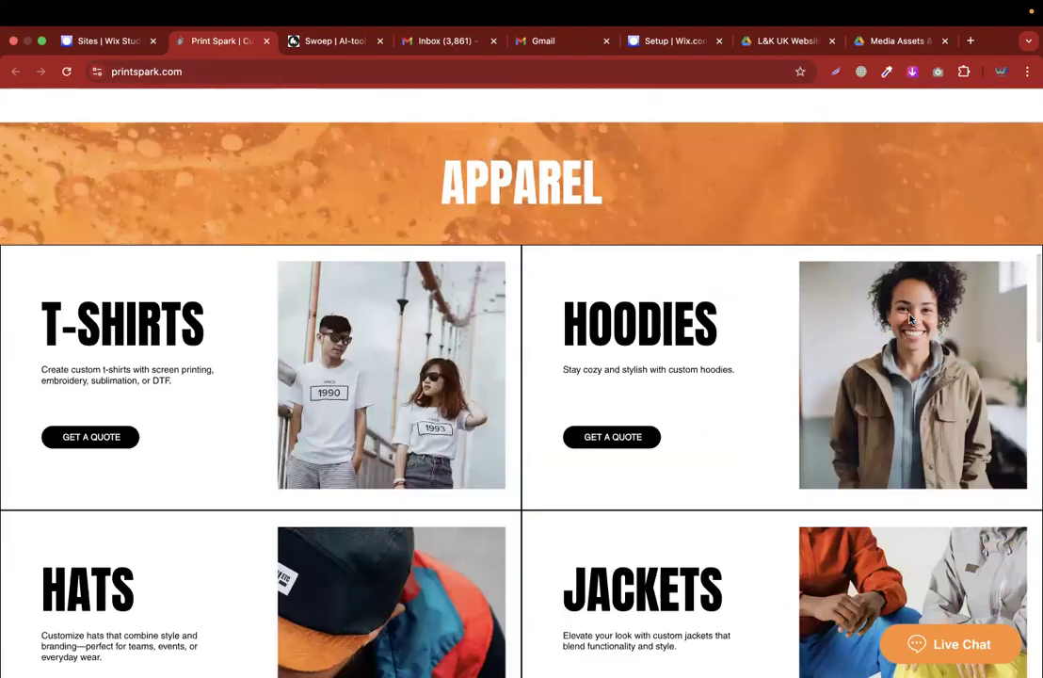
scroll(909, 319, down, 3)
scroll(665, 331, down, 20)
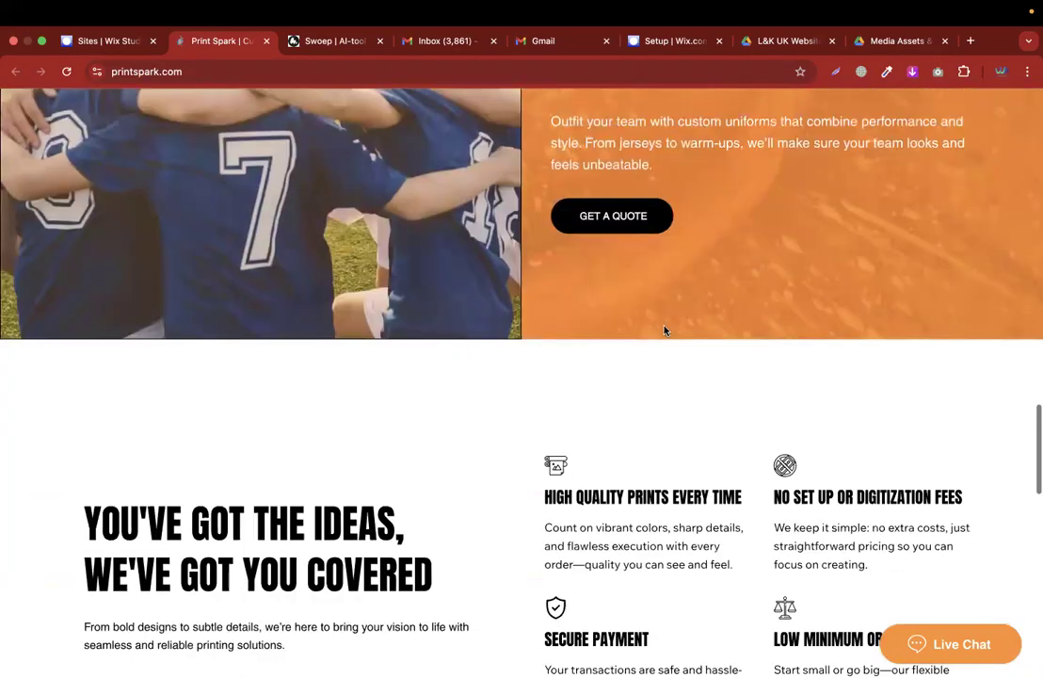
scroll(665, 330, up, 13)
scroll(665, 331, up, 20)
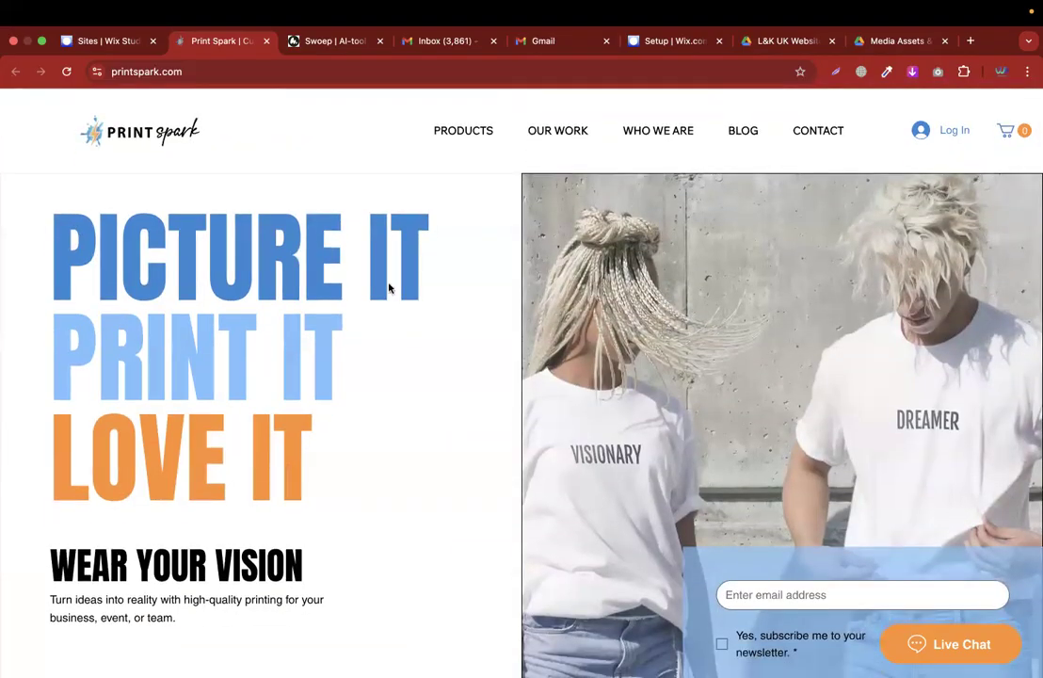
scroll(389, 287, down, 20)
scroll(389, 287, up, 20)
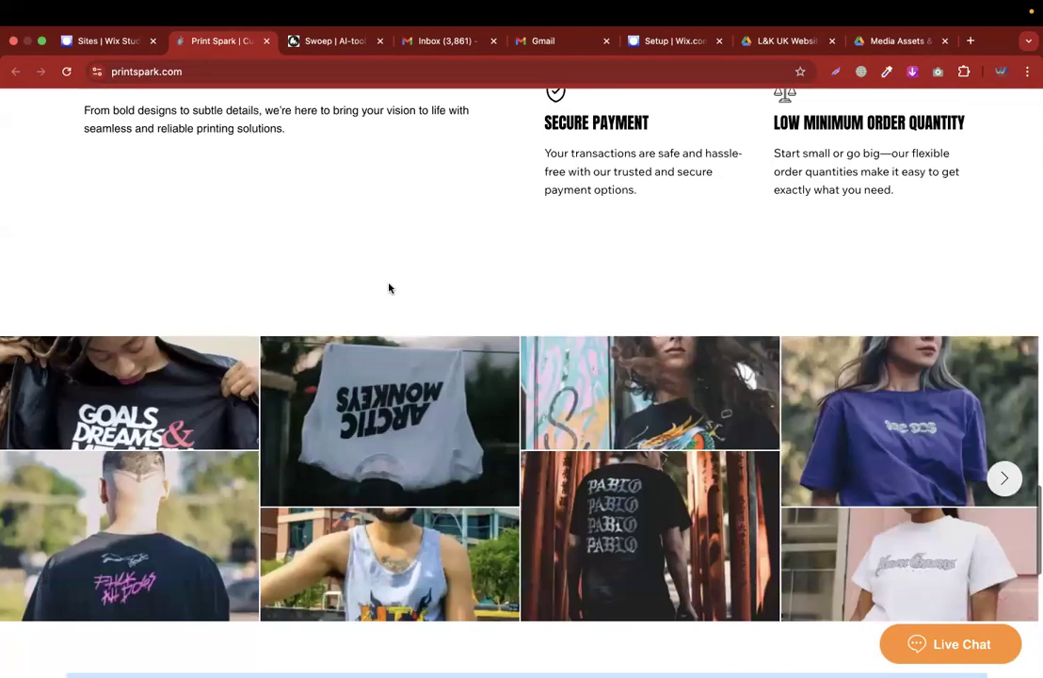
scroll(389, 287, up, 10)
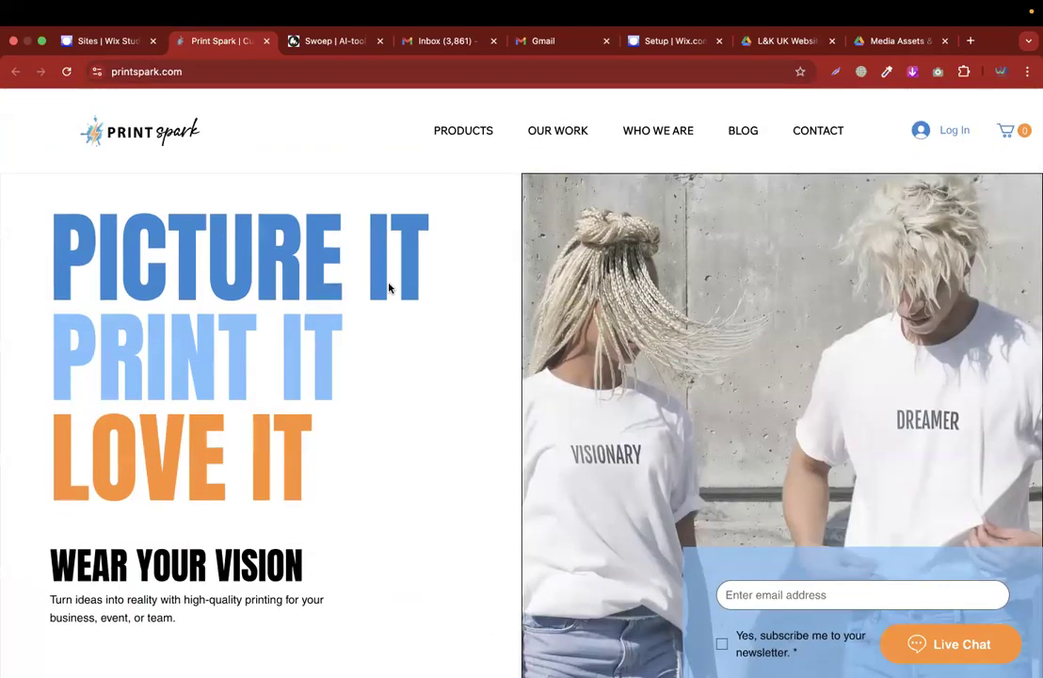
Switch to the other desktop and open the Google Classroom home page.
key(ctrl+Left)
key(ctrl+Left)
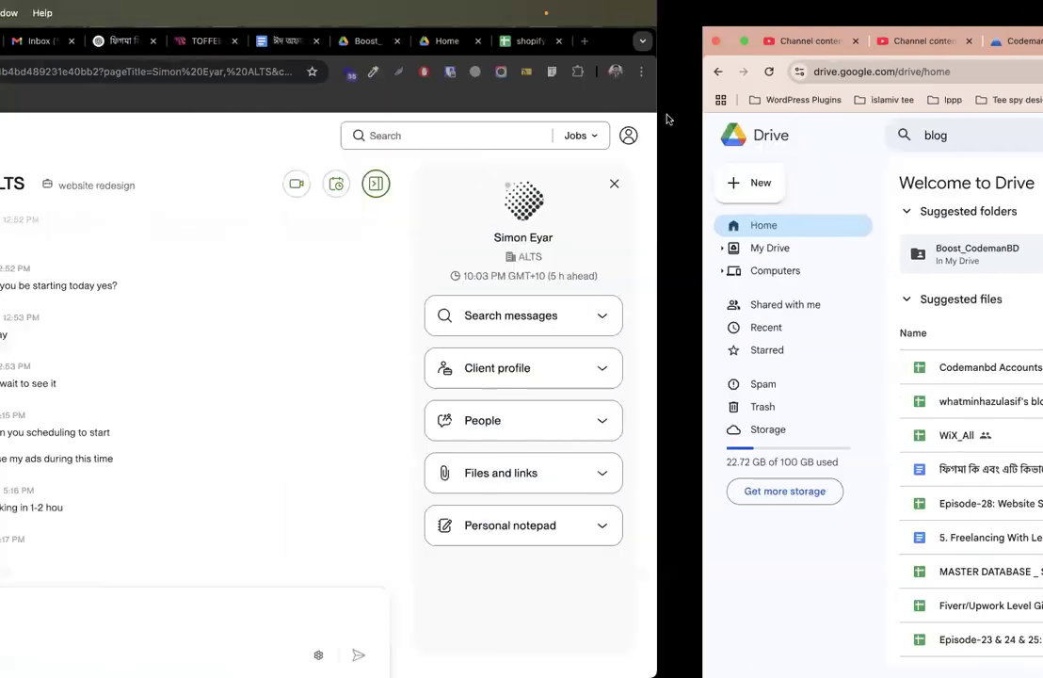
click(749, 40)
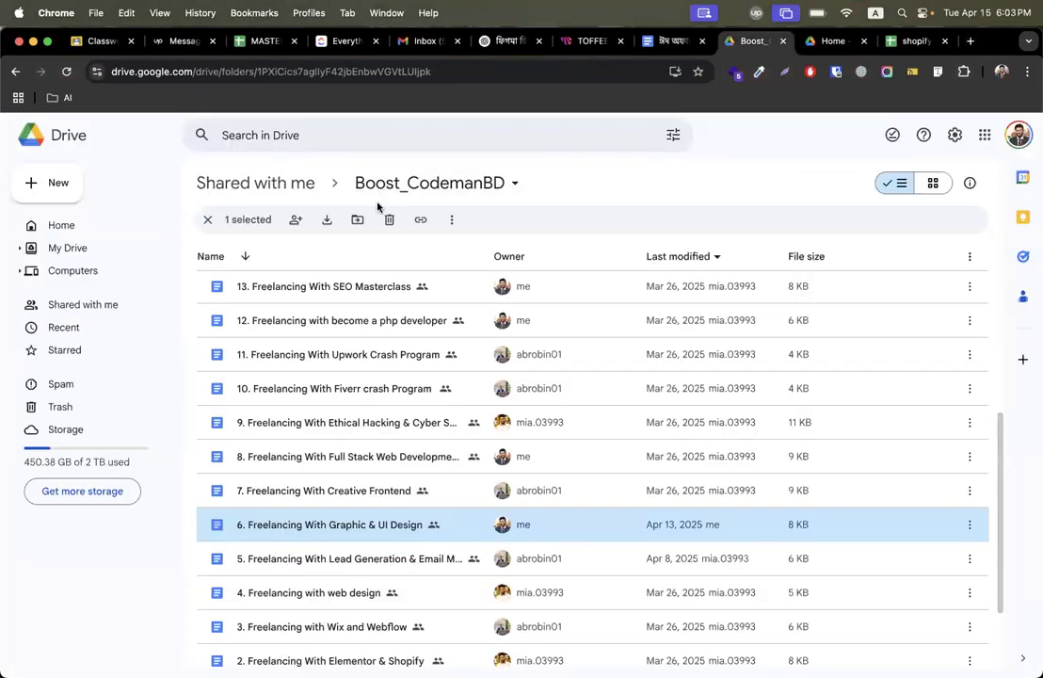
click(66, 225)
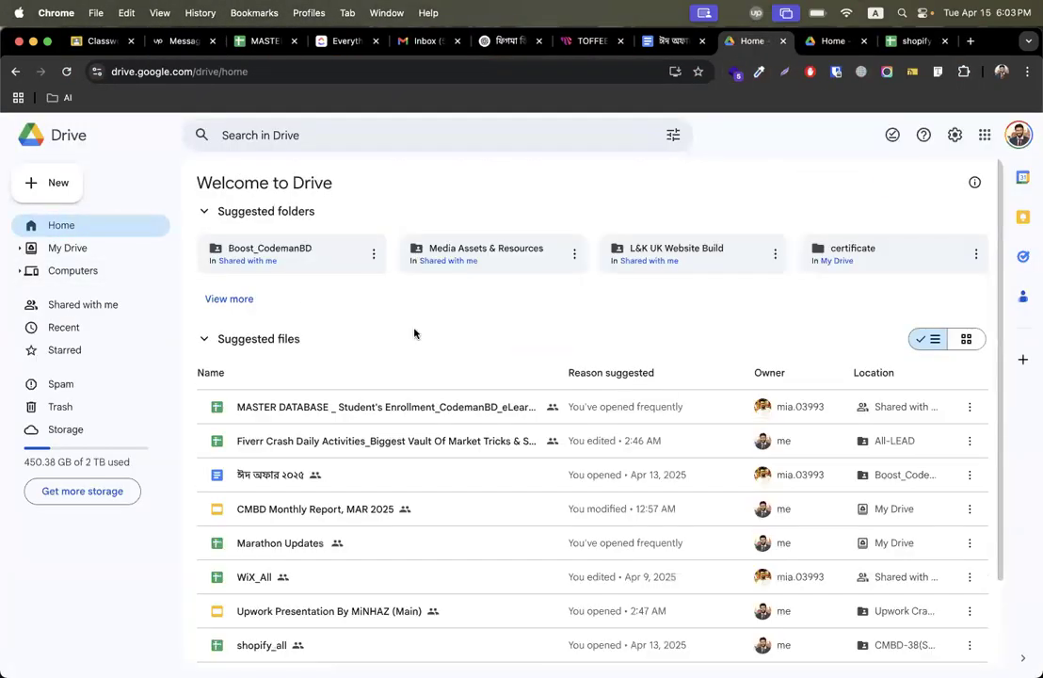
click(101, 41)
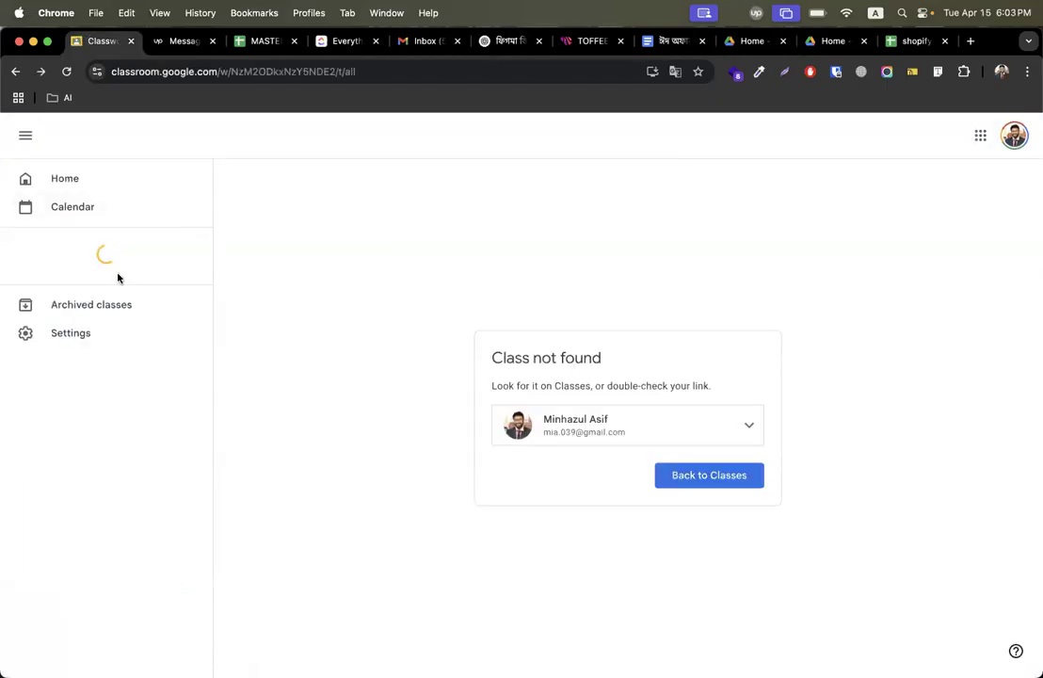
click(72, 179)
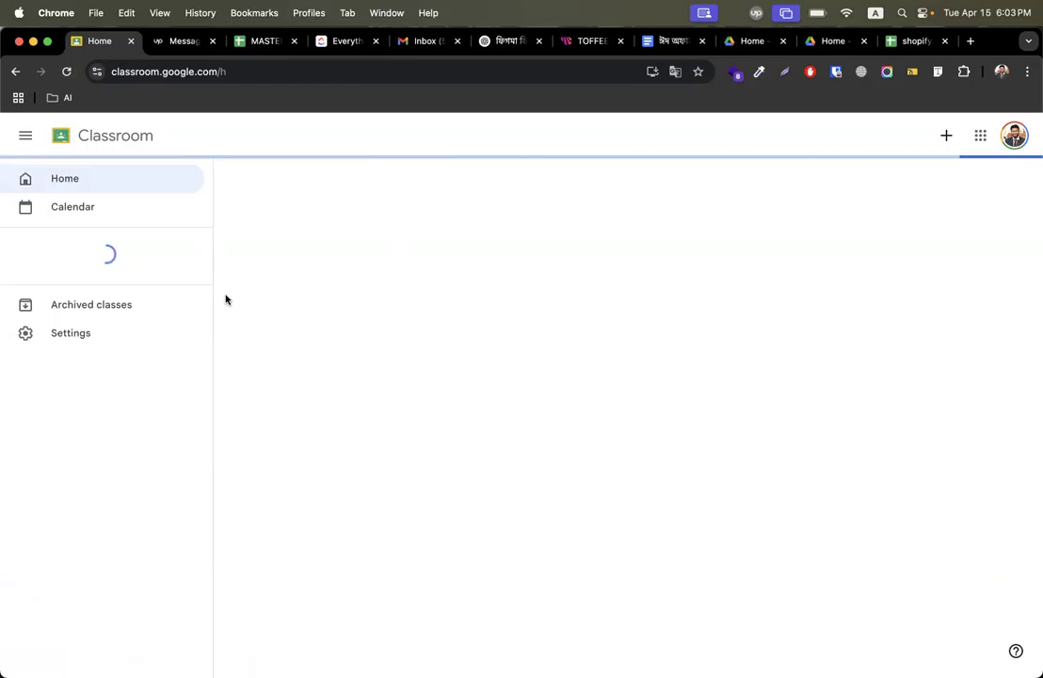
Open the CMBD-296(Lead Generation) class and go to its Classwork page.
scroll(137, 443, down, 1)
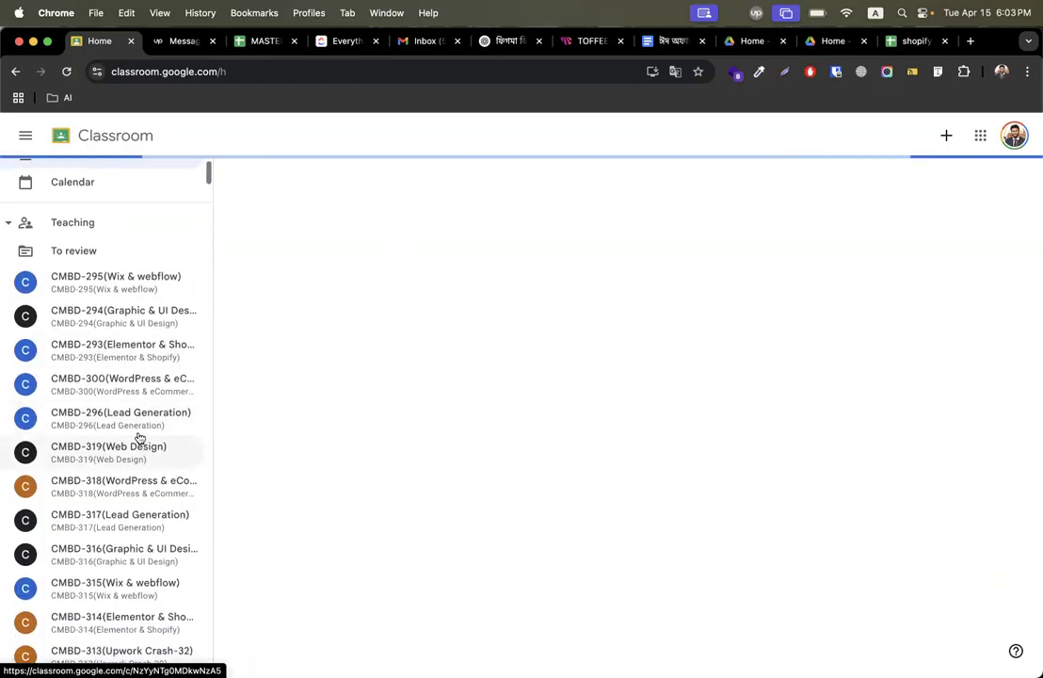
click(138, 426)
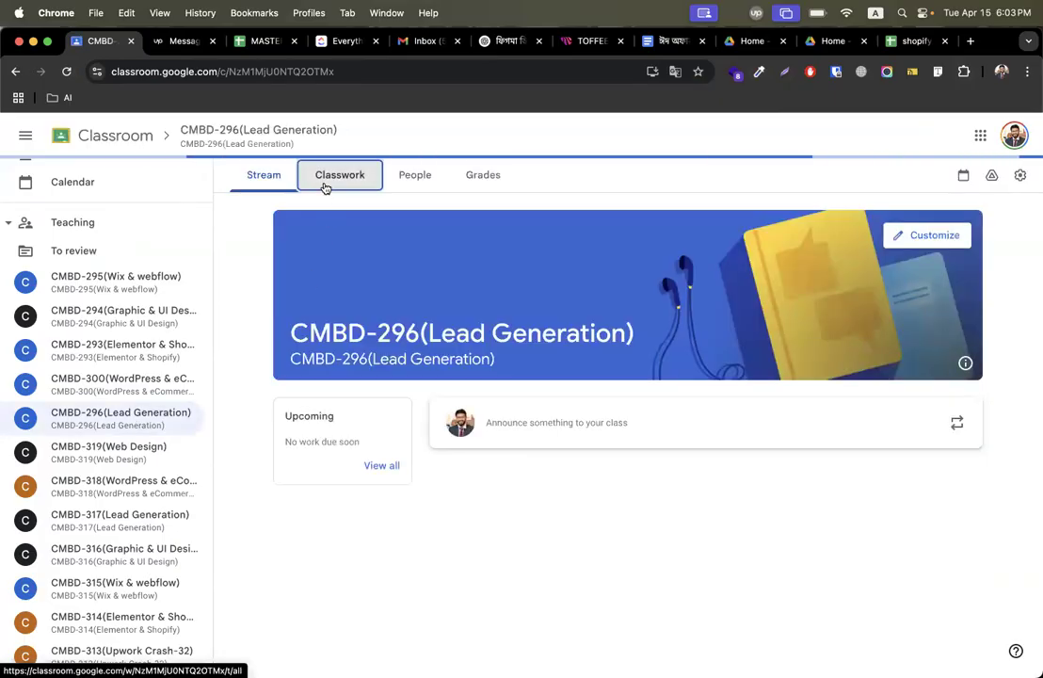
click(330, 179)
Open the student work for Assignment - 06 under the Episode-06 topic.
scroll(268, 467, down, 20)
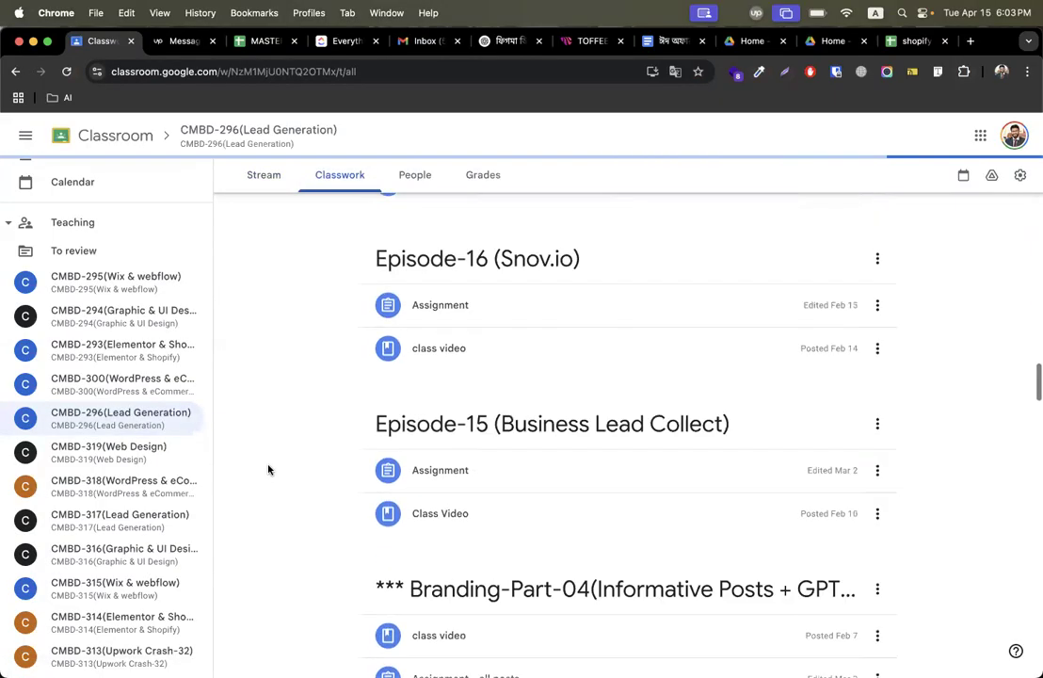
scroll(268, 468, down, 20)
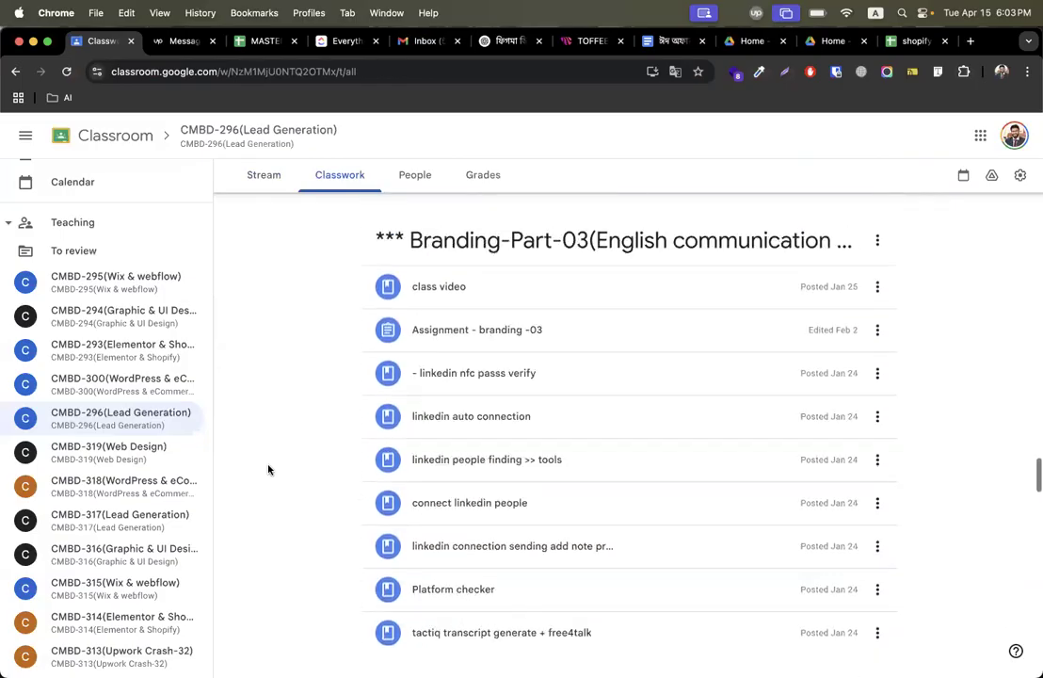
scroll(269, 467, down, 20)
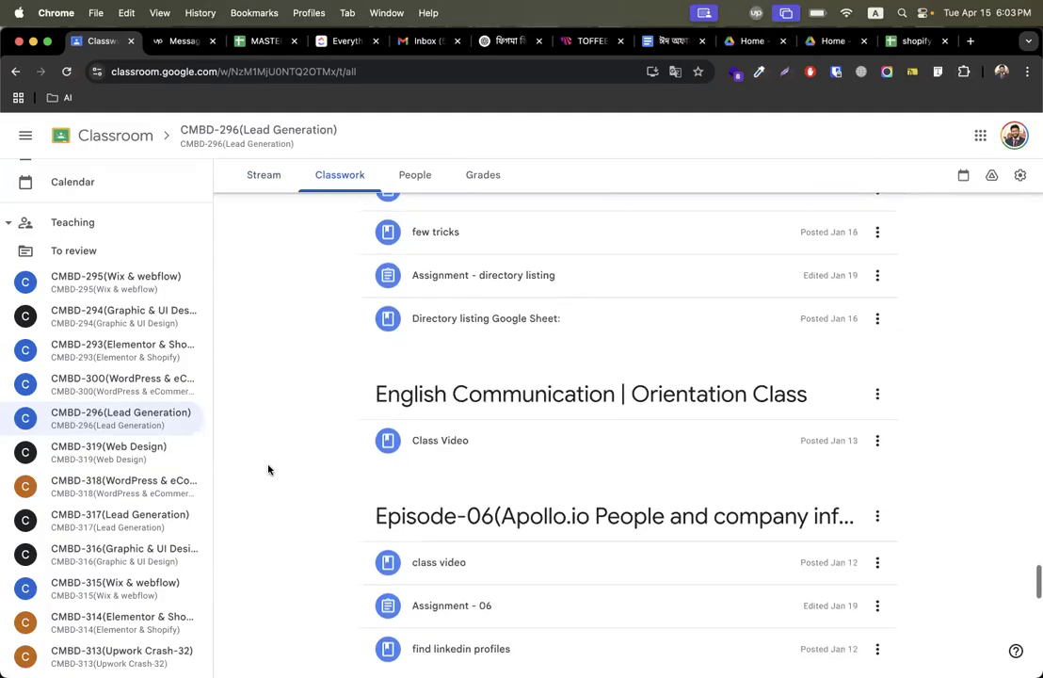
scroll(268, 468, up, 3)
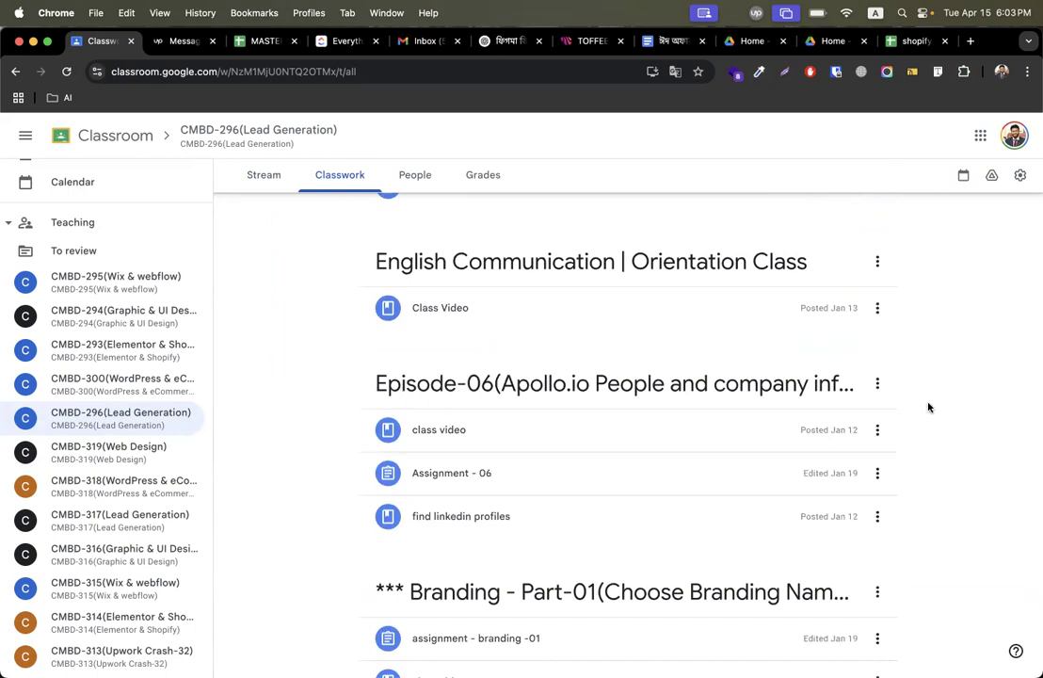
scroll(928, 407, down, 3)
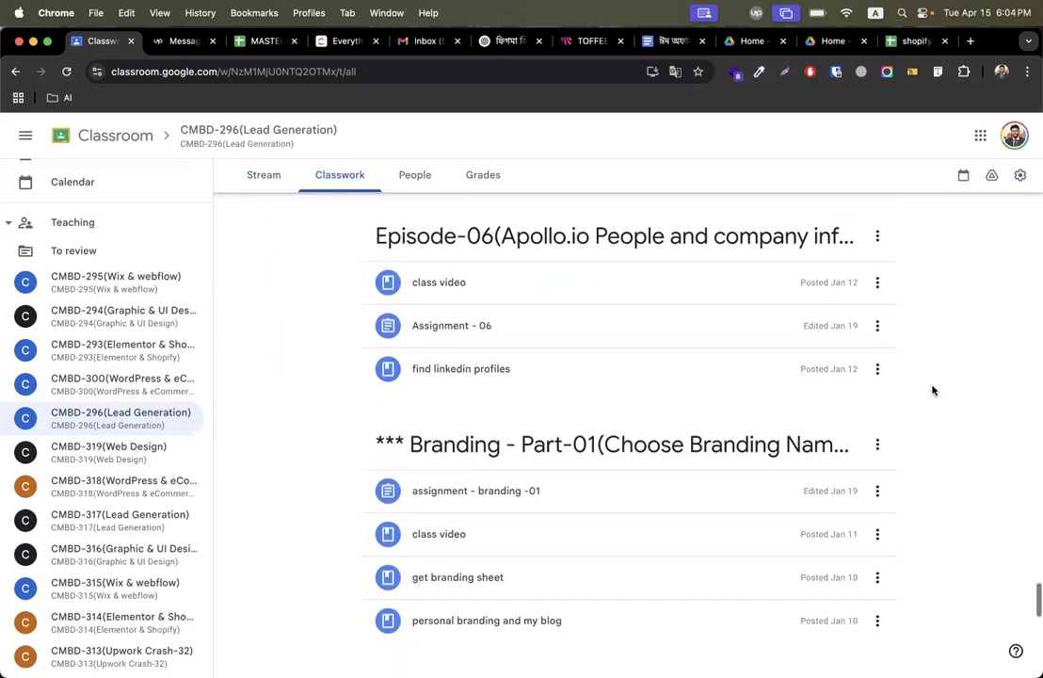
click(546, 327)
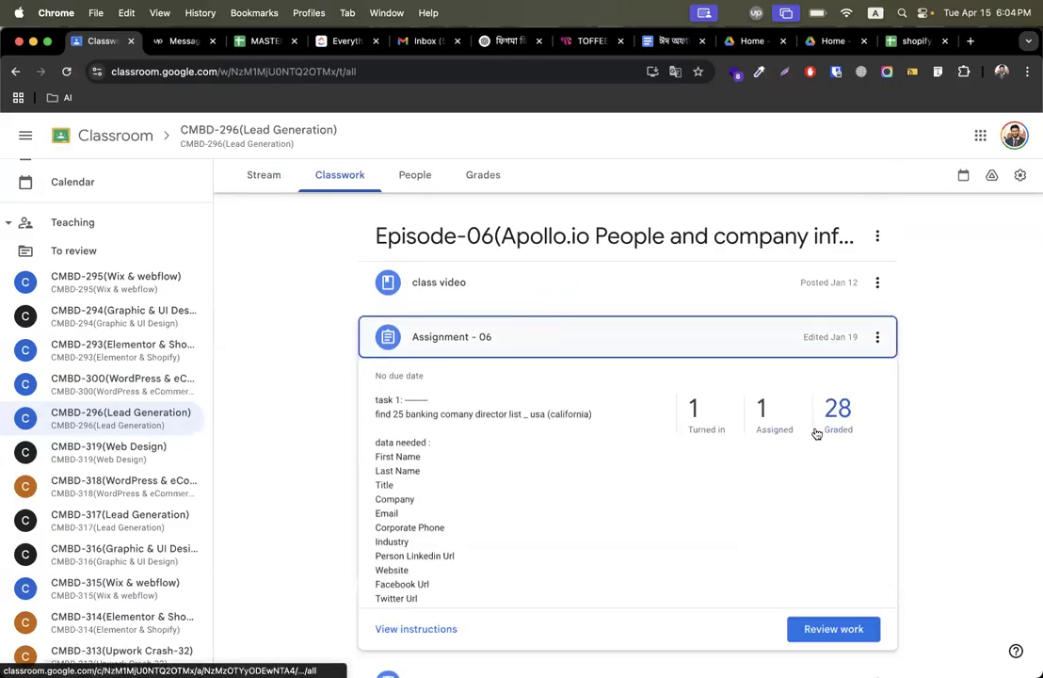
click(694, 409)
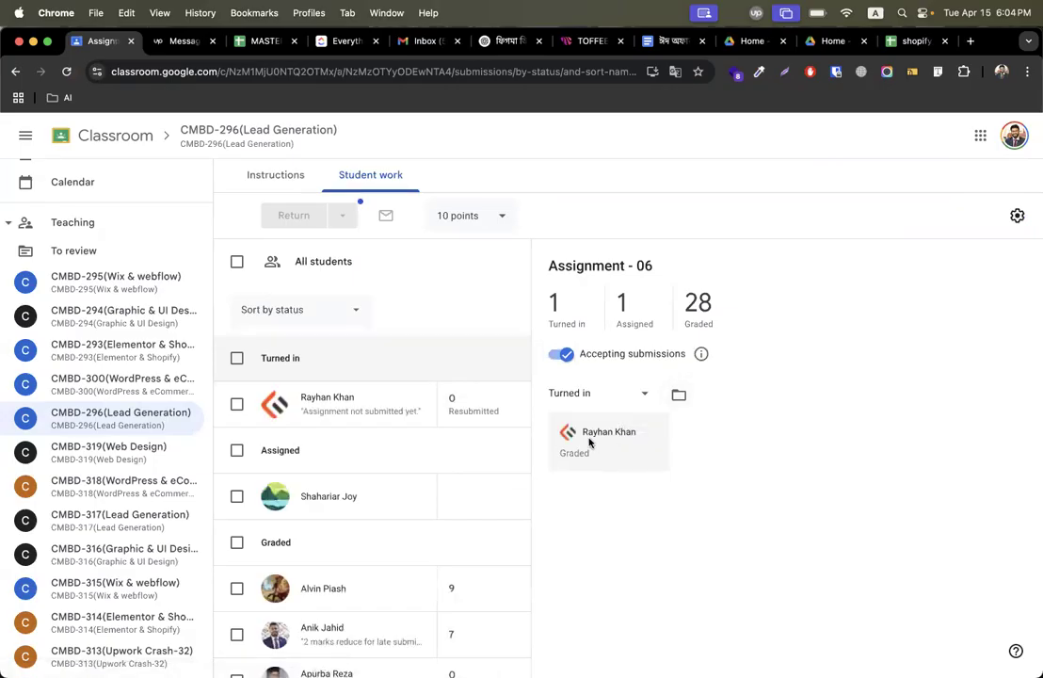
Check the students' submissions and open a graded student's attached Assignment - 06 spreadsheet.
click(368, 408)
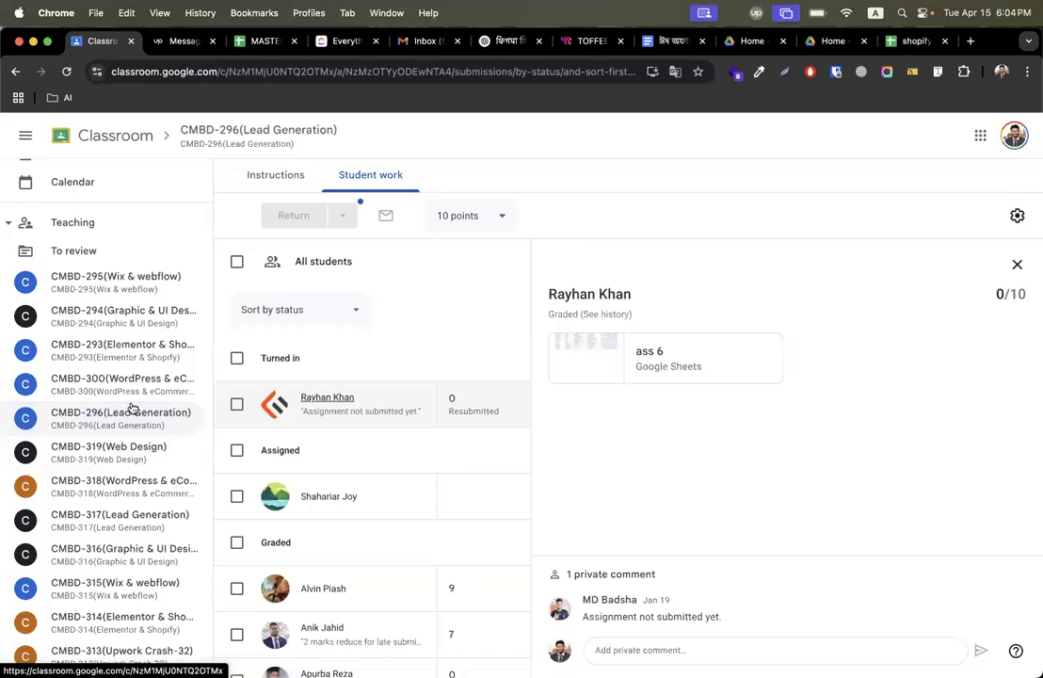
scroll(391, 503, down, 4)
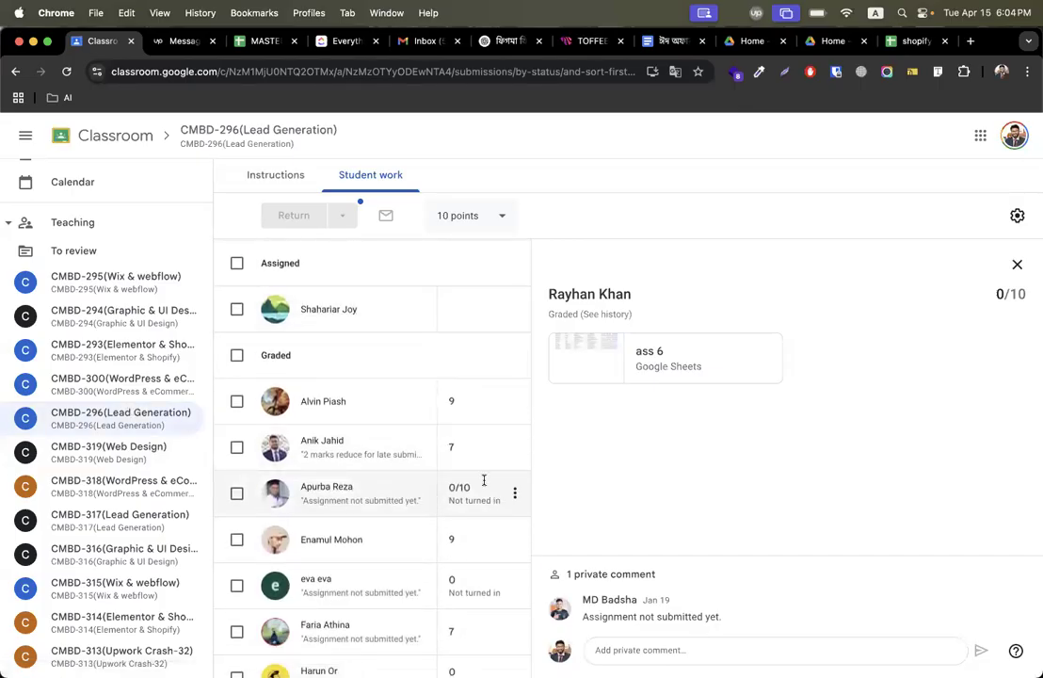
click(466, 411)
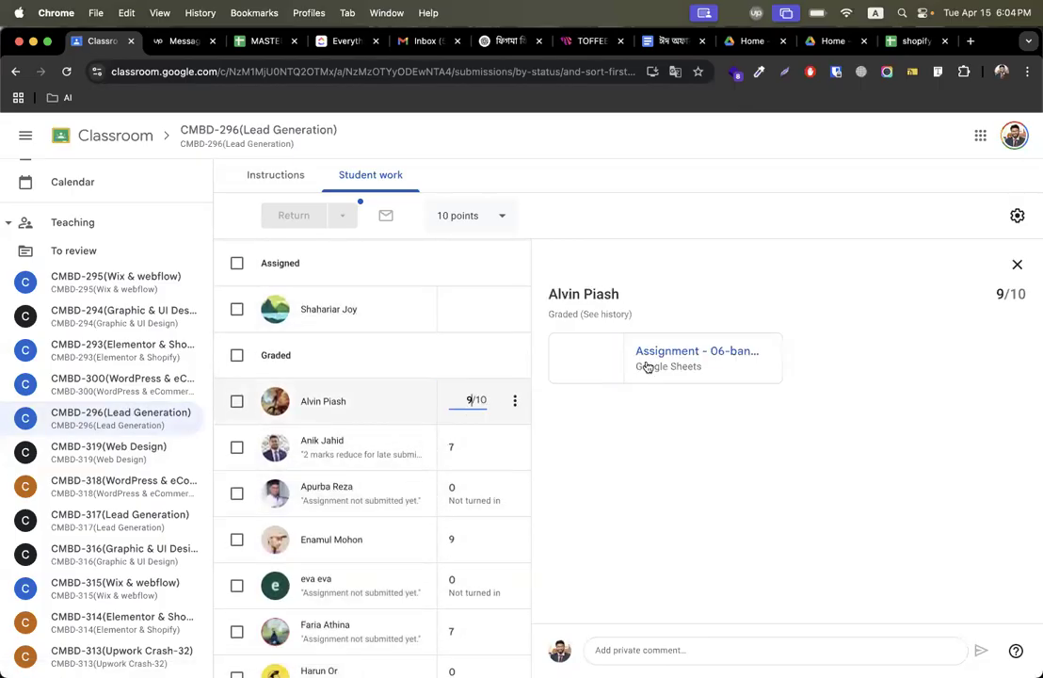
click(649, 360)
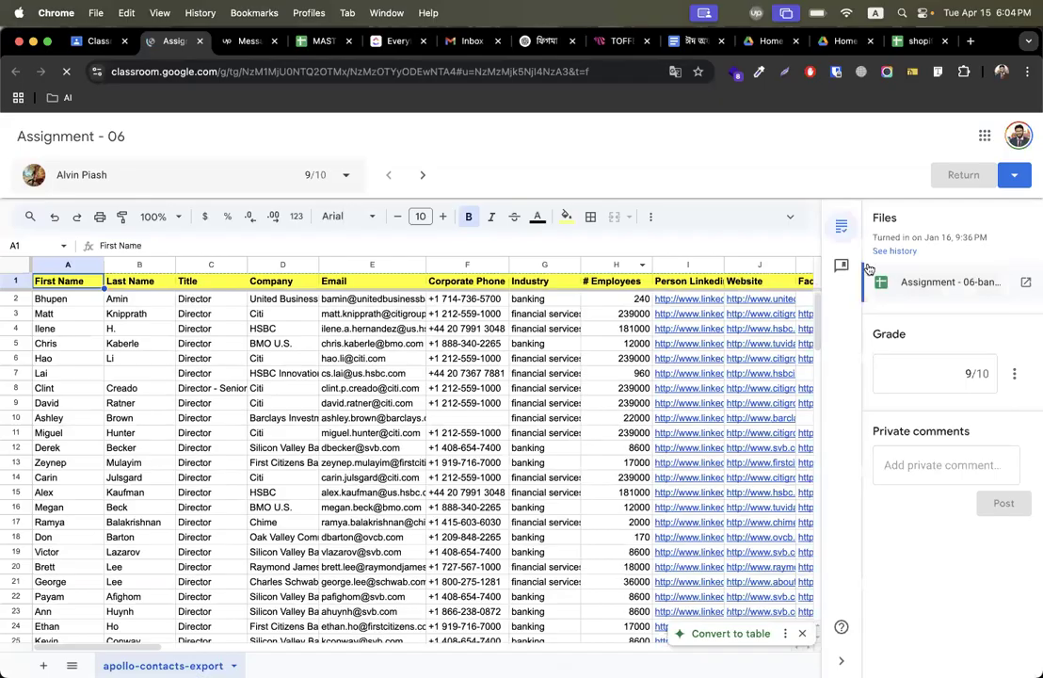
Open the submission in Google Sheets and copy rows 1 to 10 of the apollo-contacts-export sheet.
click(1026, 281)
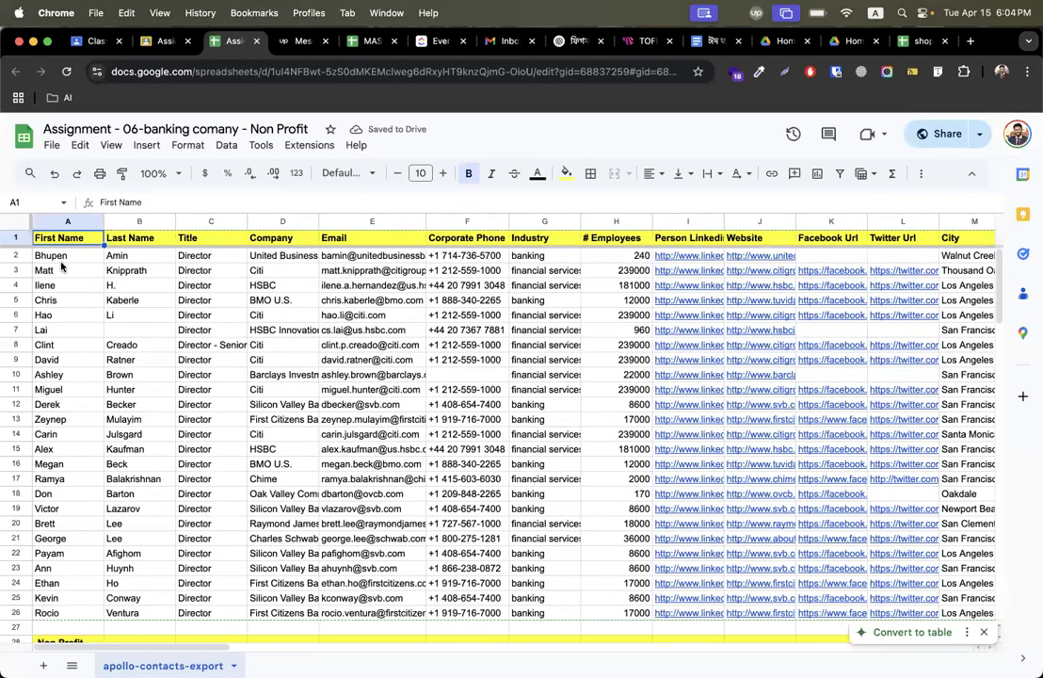
drag(71, 256, 76, 449)
drag(137, 256, 136, 374)
drag(201, 271, 209, 404)
click(273, 270)
drag(329, 255, 372, 478)
drag(471, 323, 467, 376)
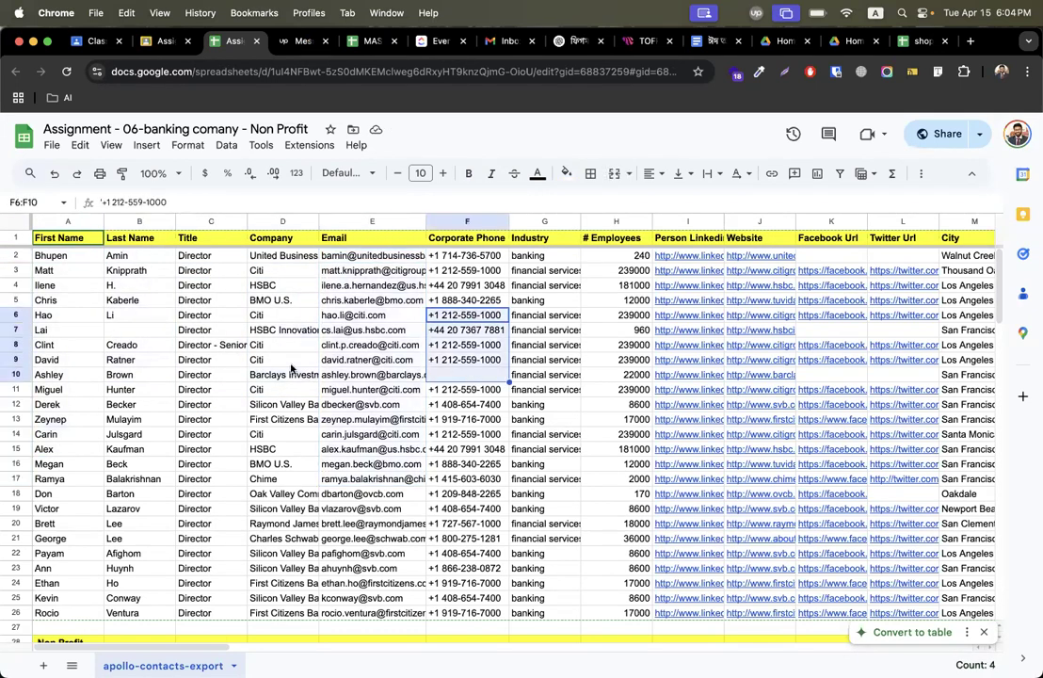
click(14, 238)
drag(14, 239, 14, 374)
key(super+c)
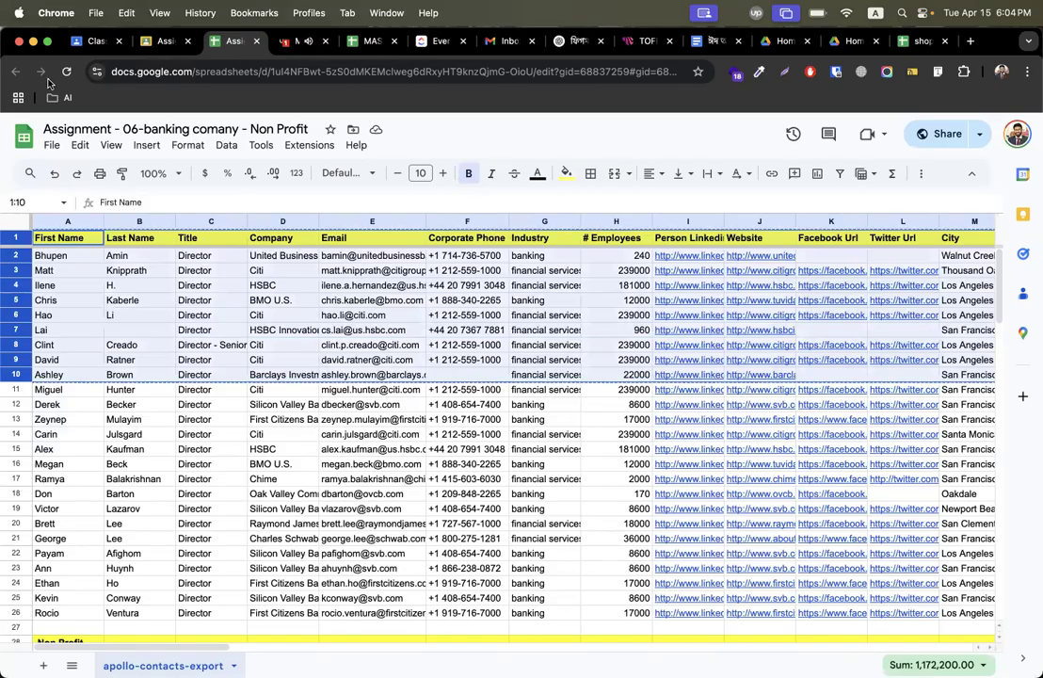
Open the Print Shop client's Upwork conversation and reply "Ok. No problem" and "Share with me".
click(282, 44)
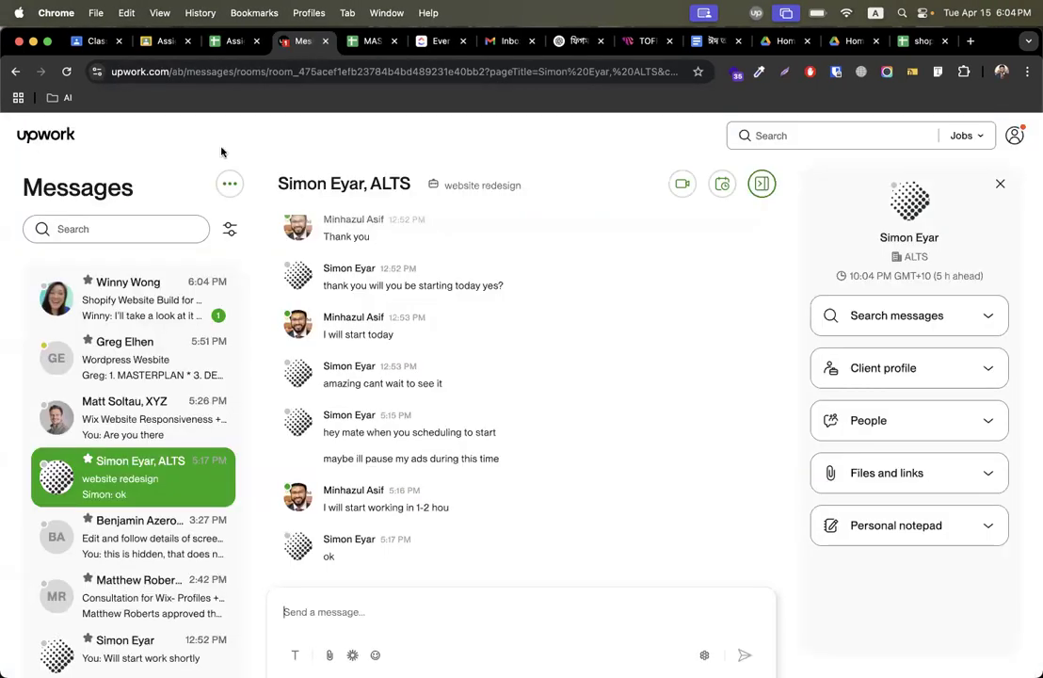
click(156, 301)
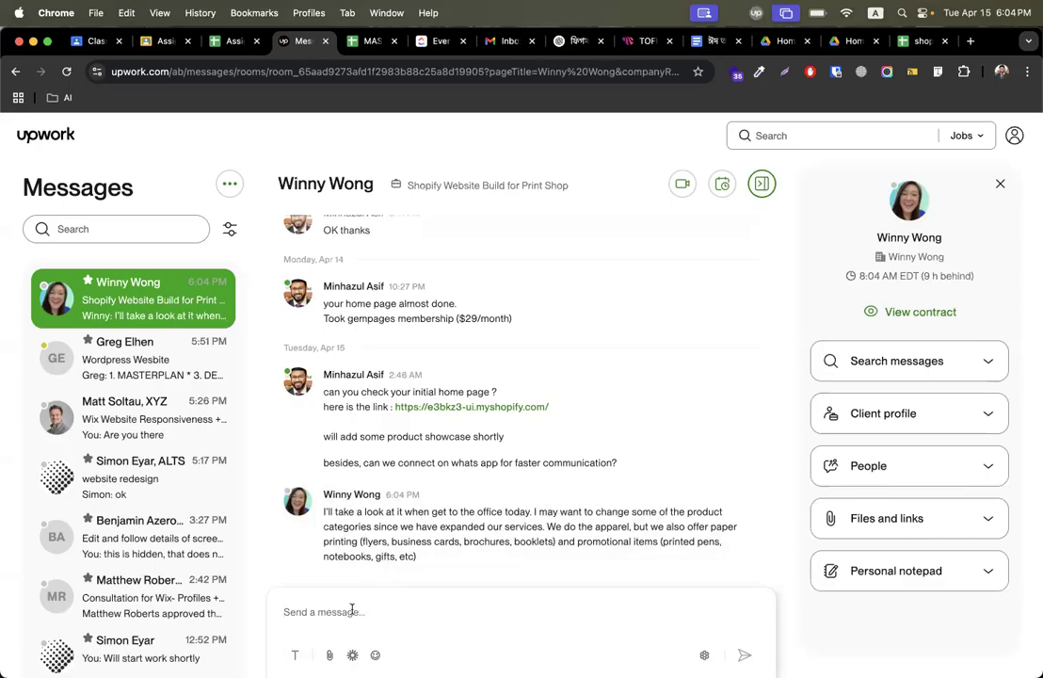
text(Ok. No )
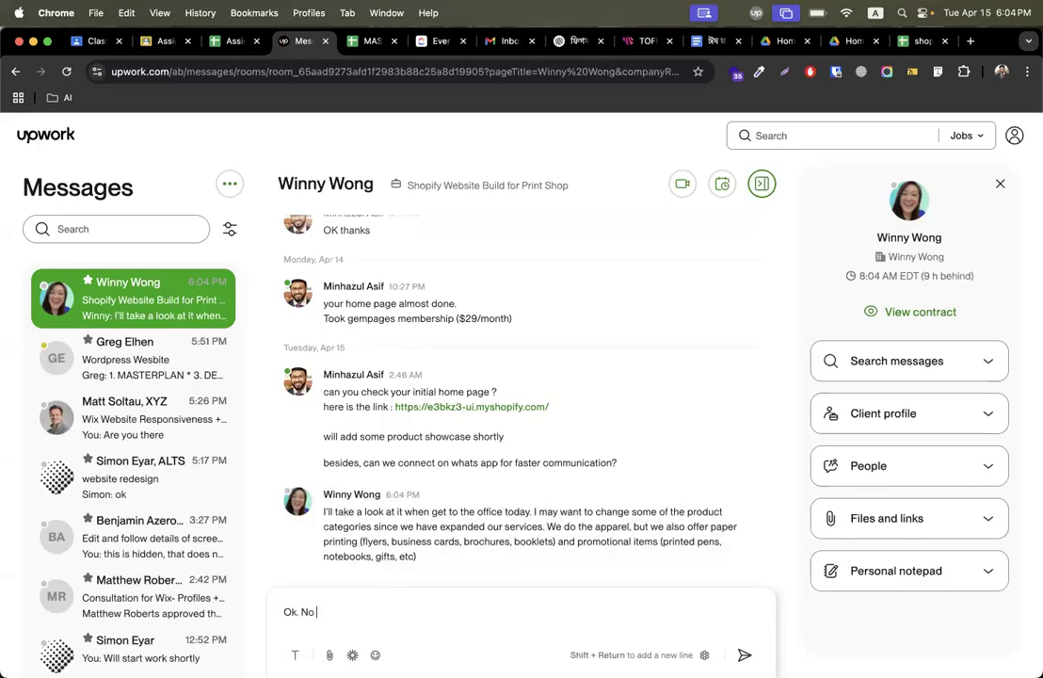
text(problem)
key(Return)
text(Share with me)
key(Return)
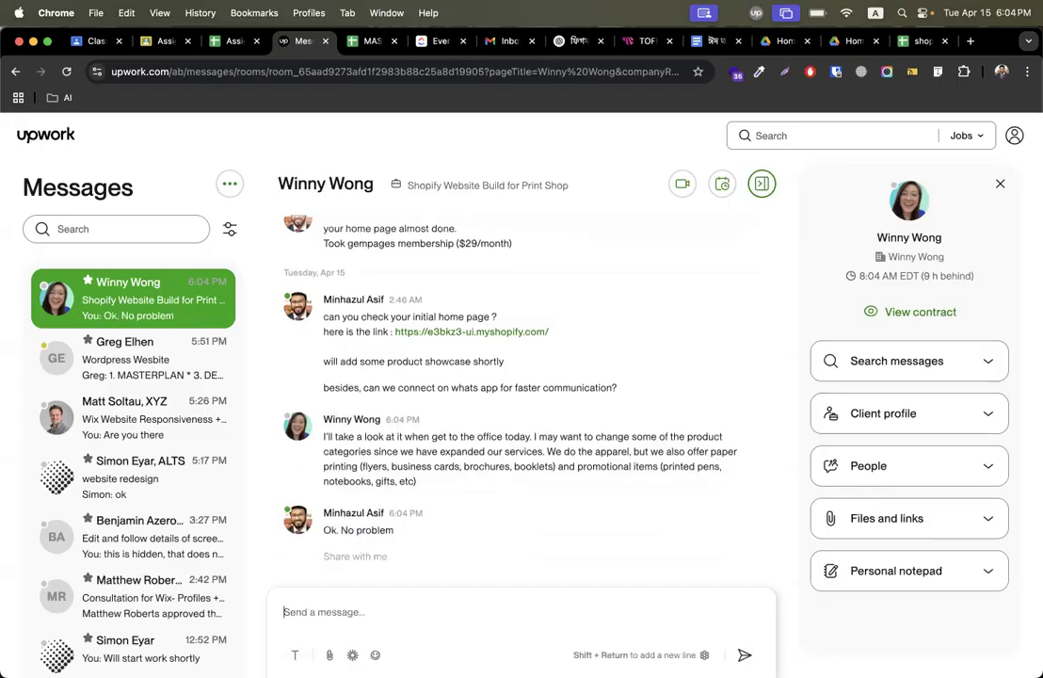
Create a new blank spreadsheet and paste the copied contact rows into it.
key(super+t)
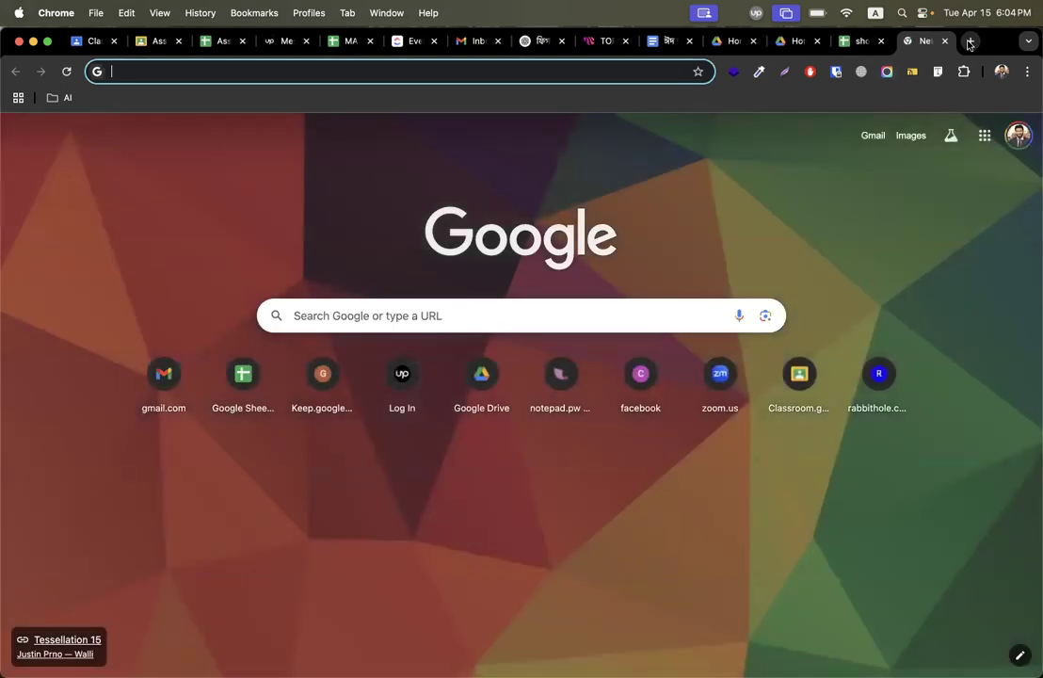
click(857, 44)
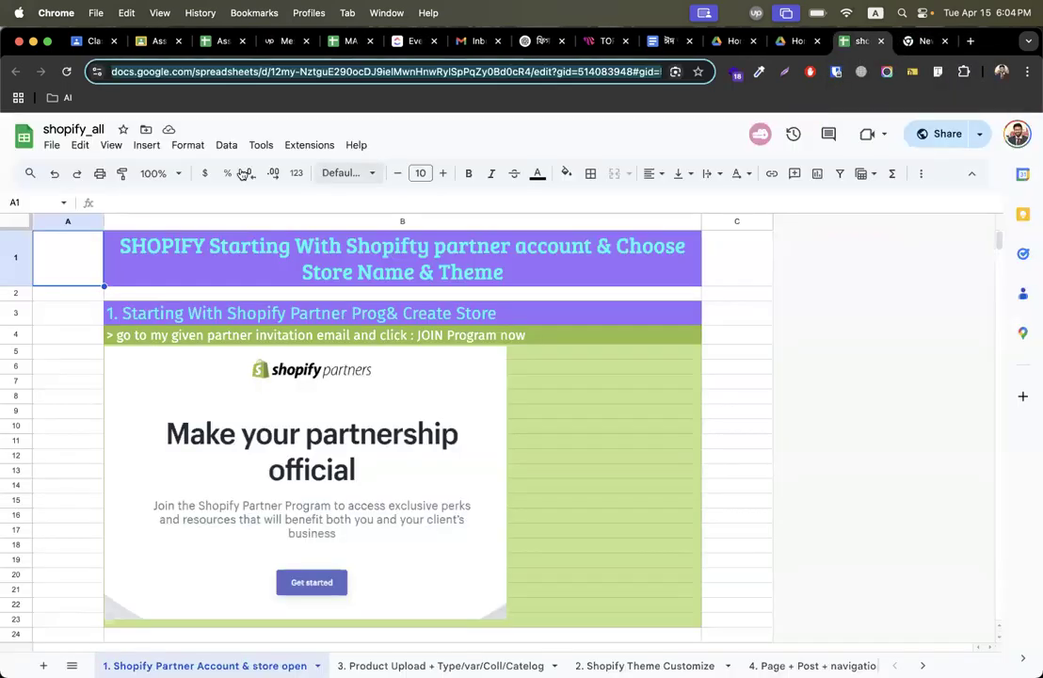
click(50, 146)
mouse_move(84, 169)
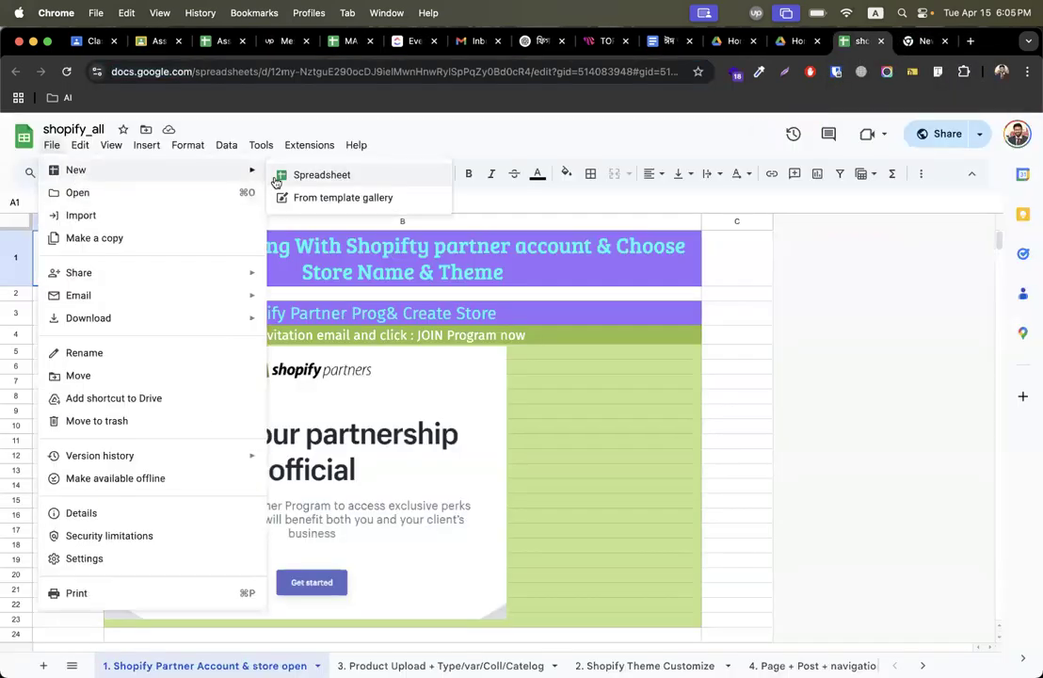
click(311, 175)
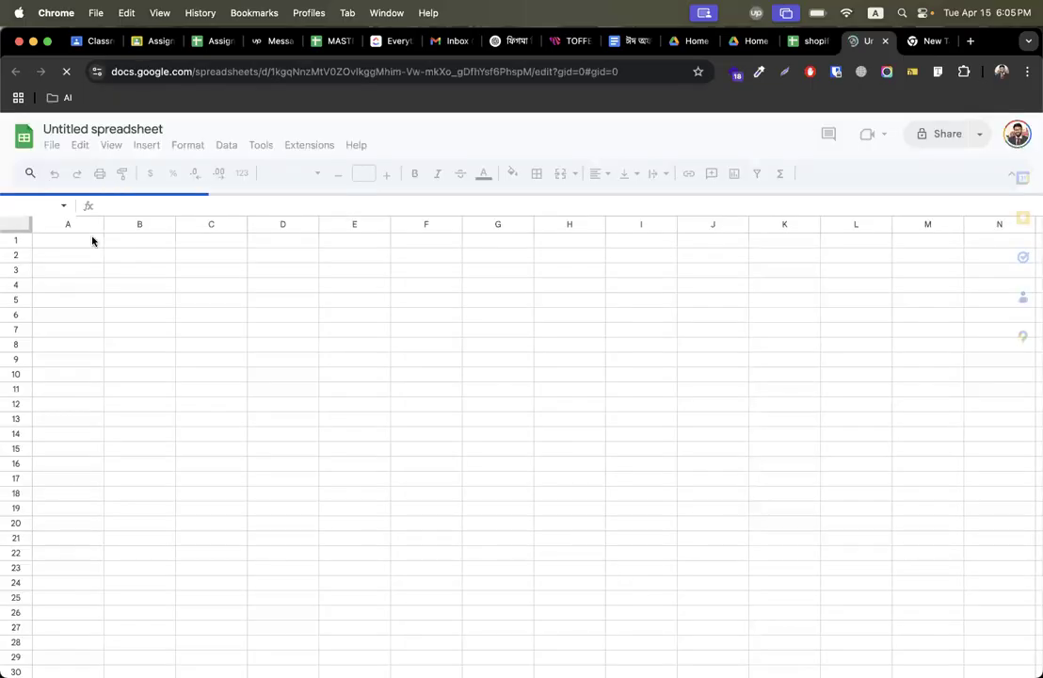
key(super+v)
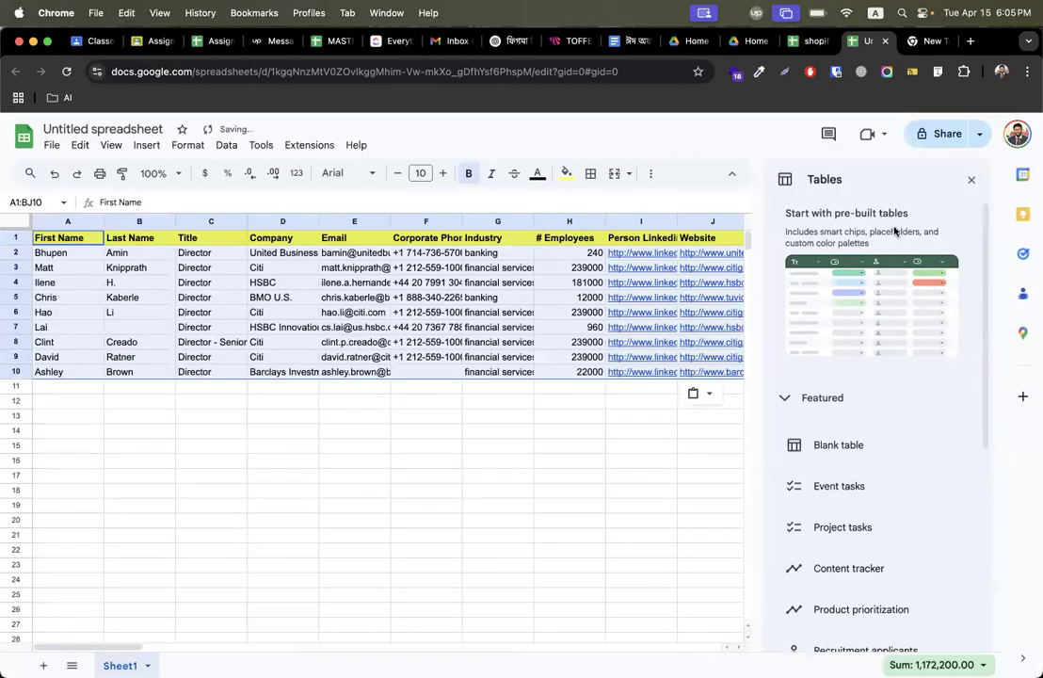
Delete all columns from F onward, keeping only First Name through Email.
click(972, 179)
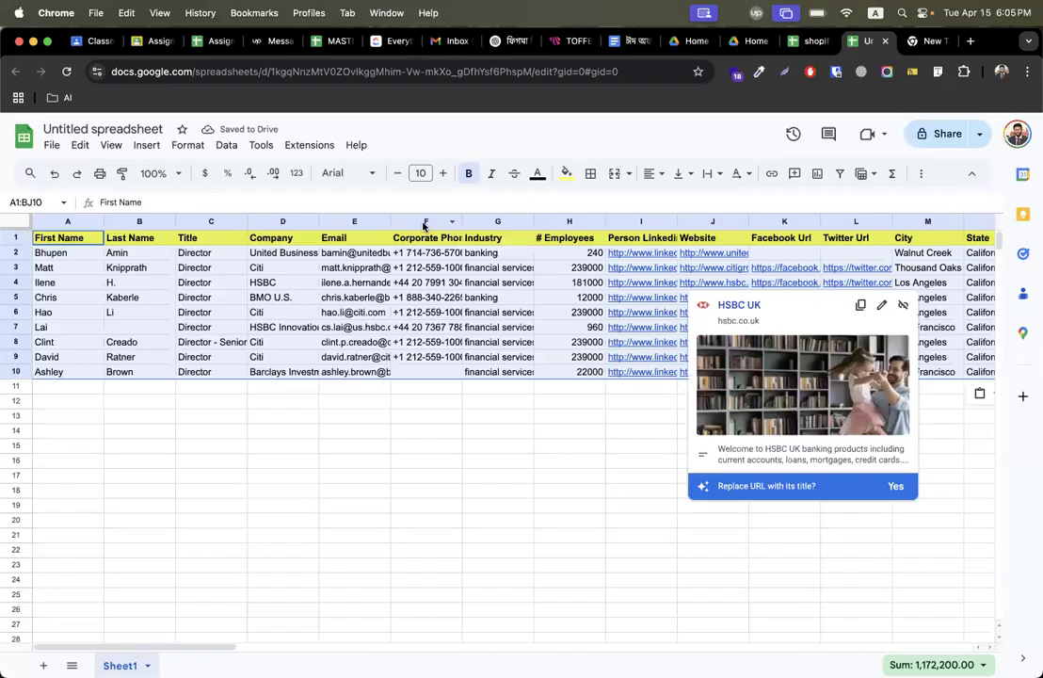
click(423, 224)
key(super+shift+Right)
right_click(505, 220)
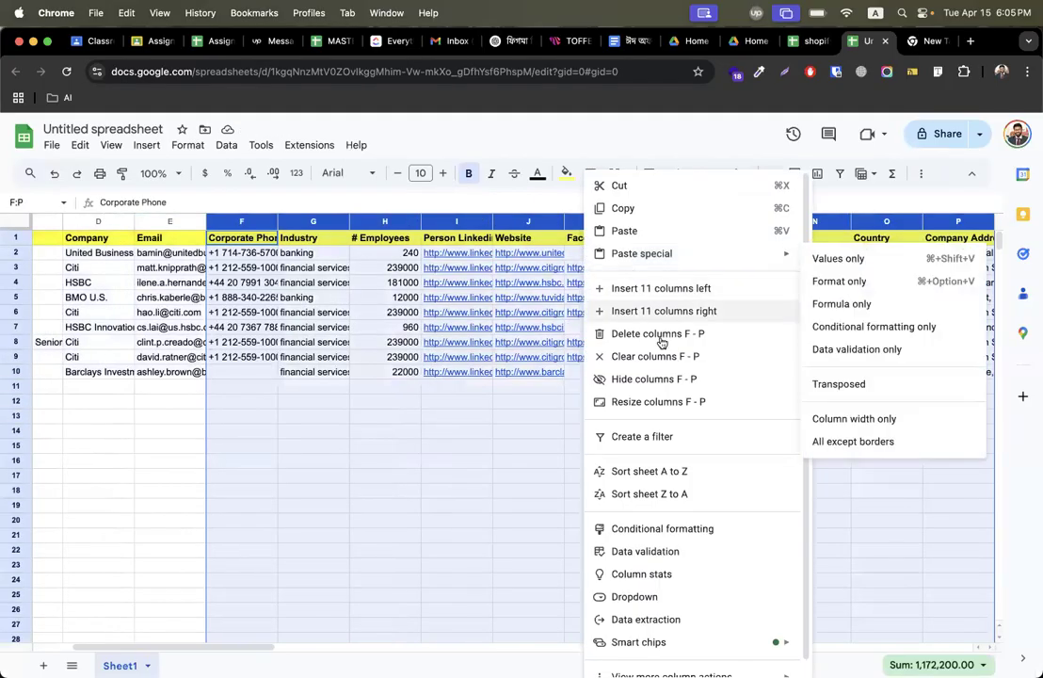
click(661, 340)
scroll(185, 348, up, 1)
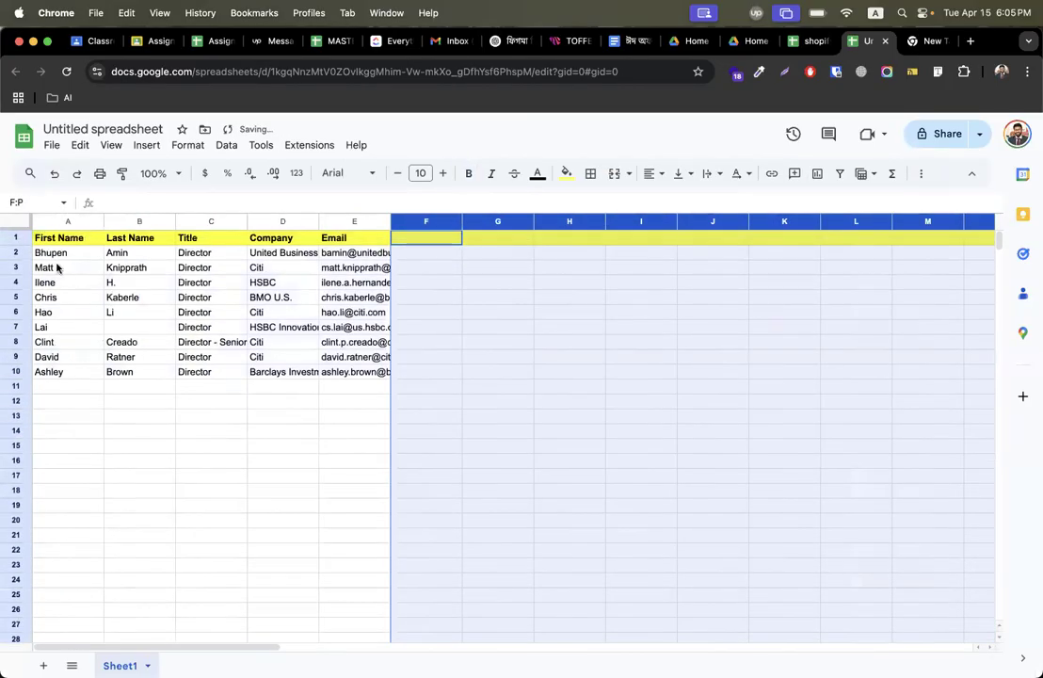
Widen the Company and Email columns to fit their contents.
click(60, 257)
click(164, 258)
click(187, 267)
click(302, 272)
click(375, 271)
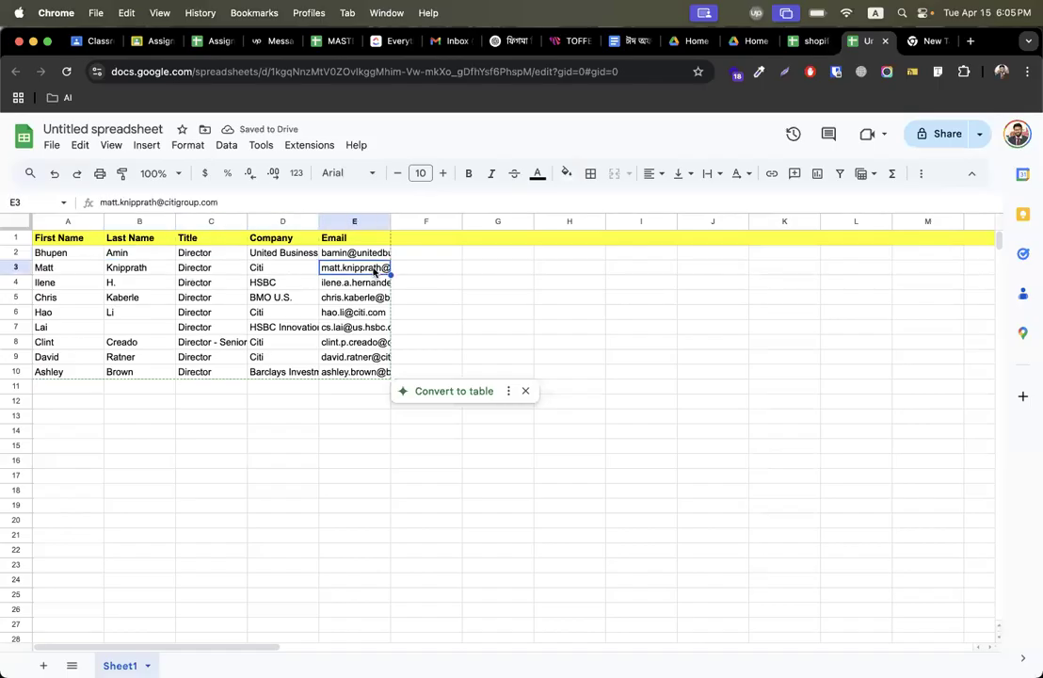
drag(316, 220, 384, 220)
drag(454, 216, 617, 217)
click(777, 281)
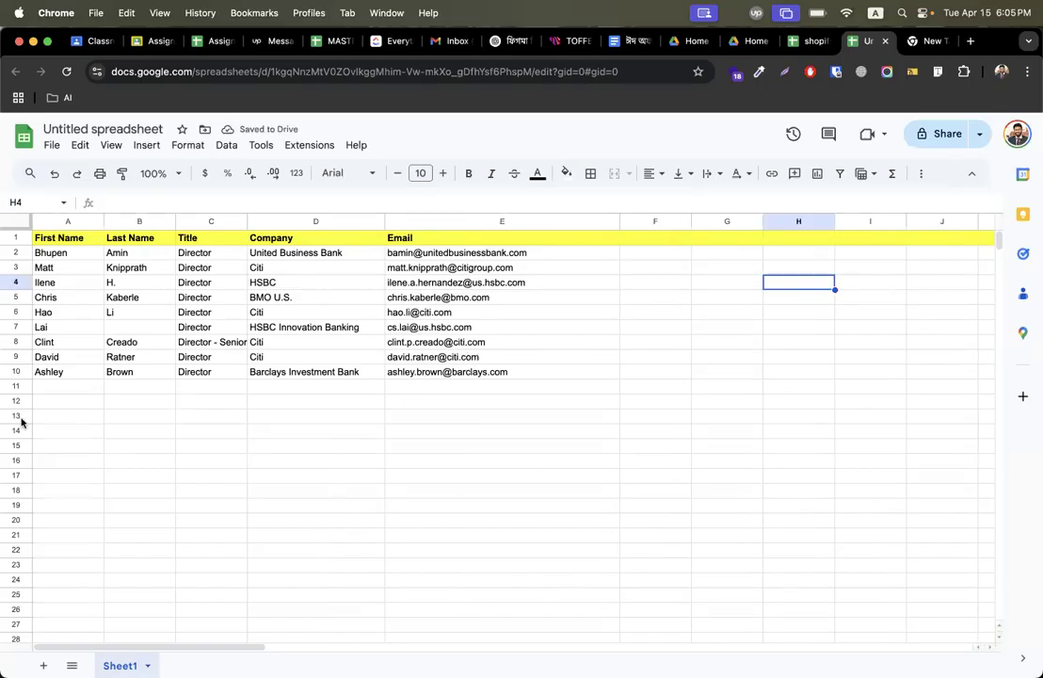
Rename the spreadsheet as "email list _printspark".
click(106, 131)
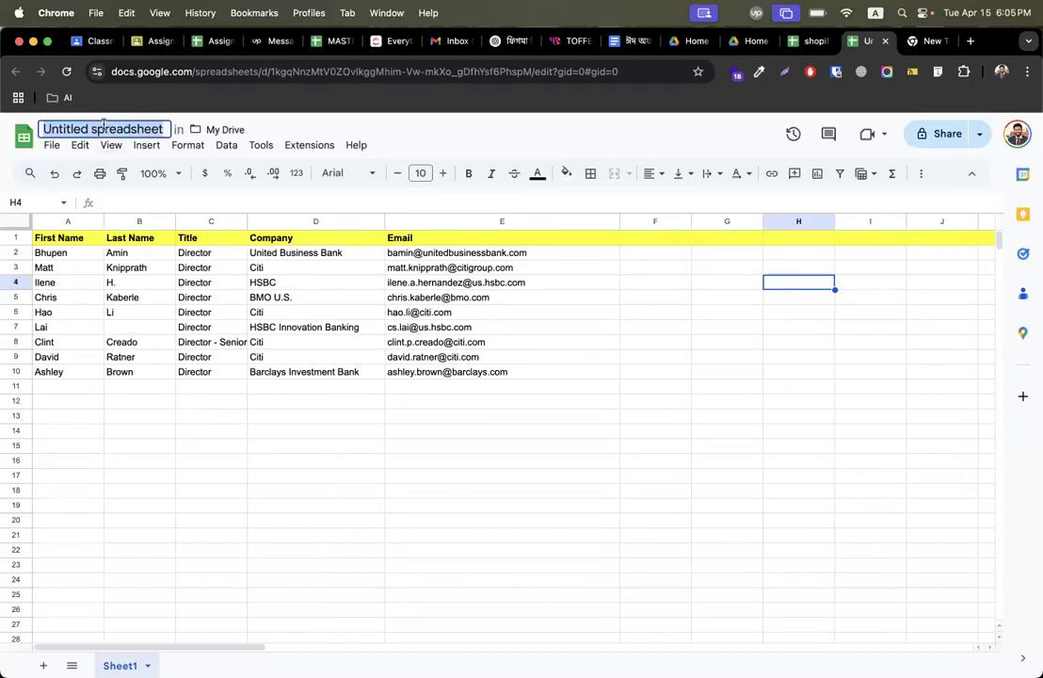
text(email list)
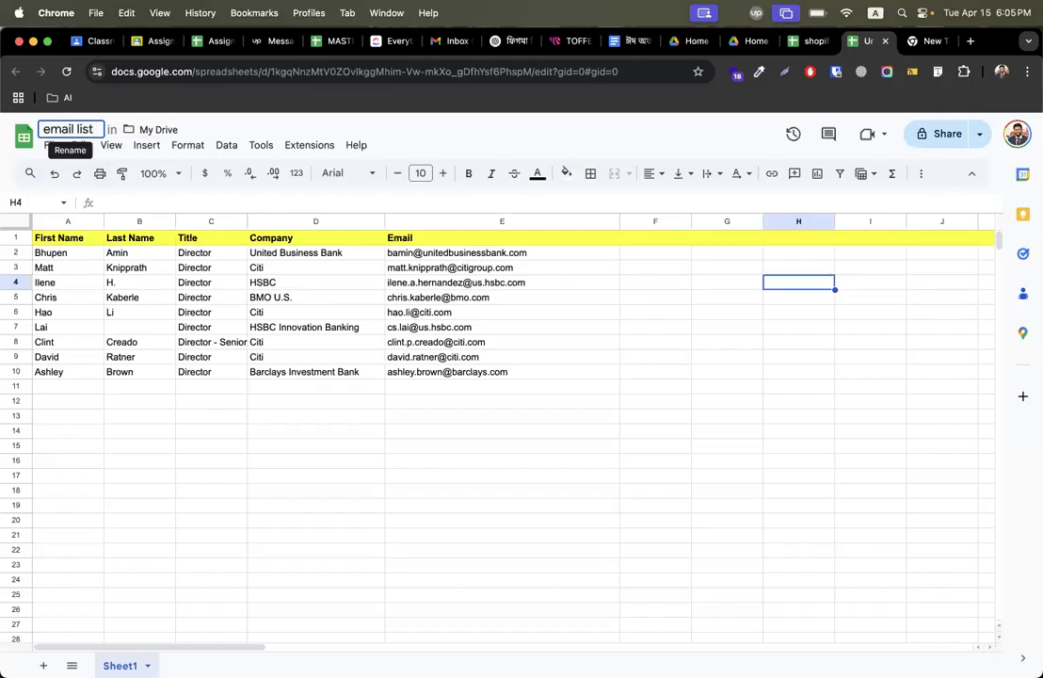
text( _pri)
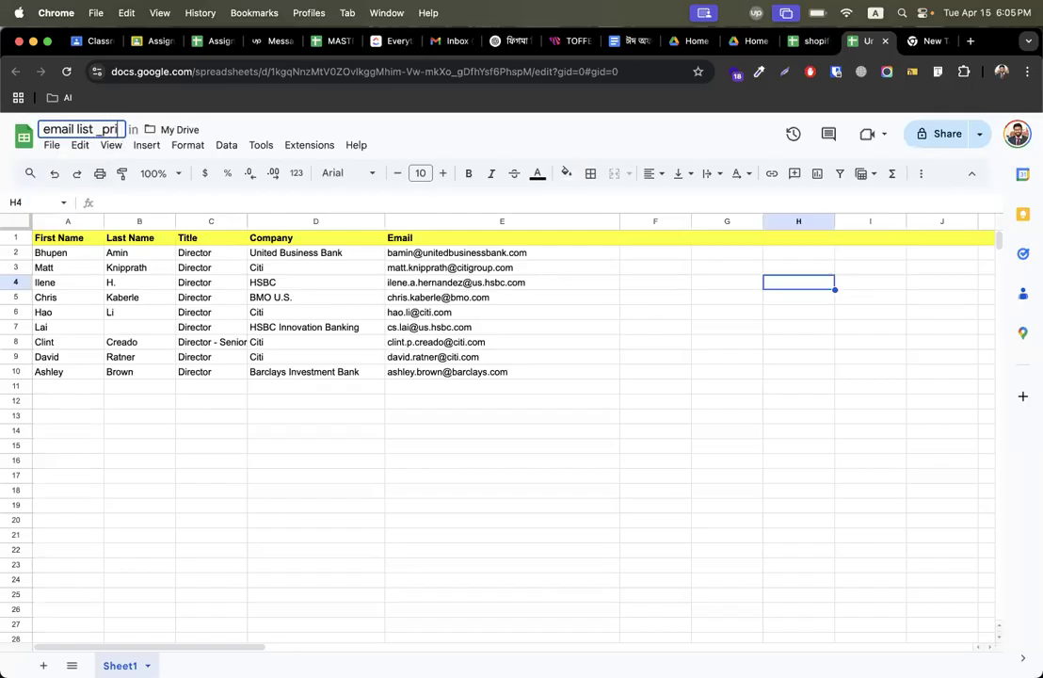
text(ntpsparl)
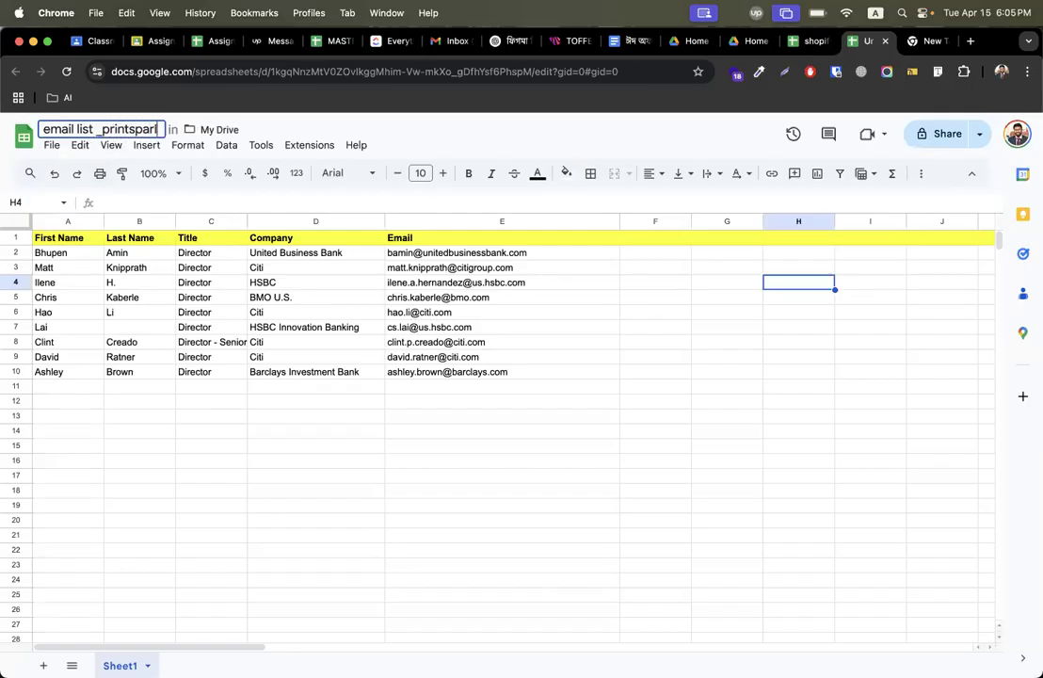
key(BackSpace)
text(k)
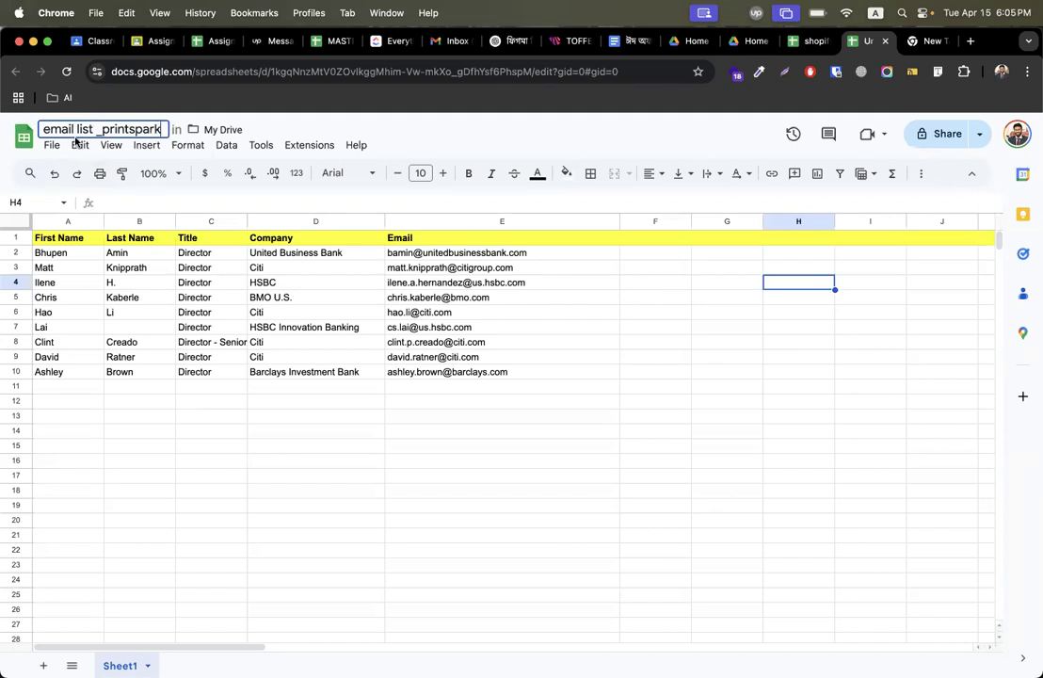
Download the sheet as a Comma Separated Values (.csv) file.
click(52, 145)
mouse_move(86, 318)
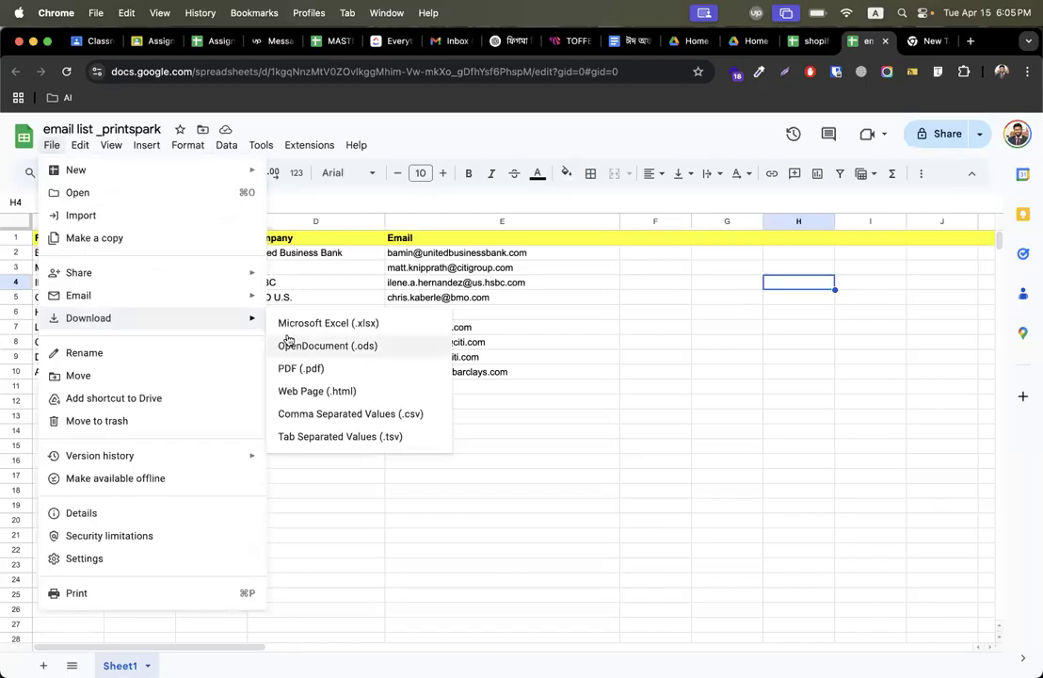
click(366, 414)
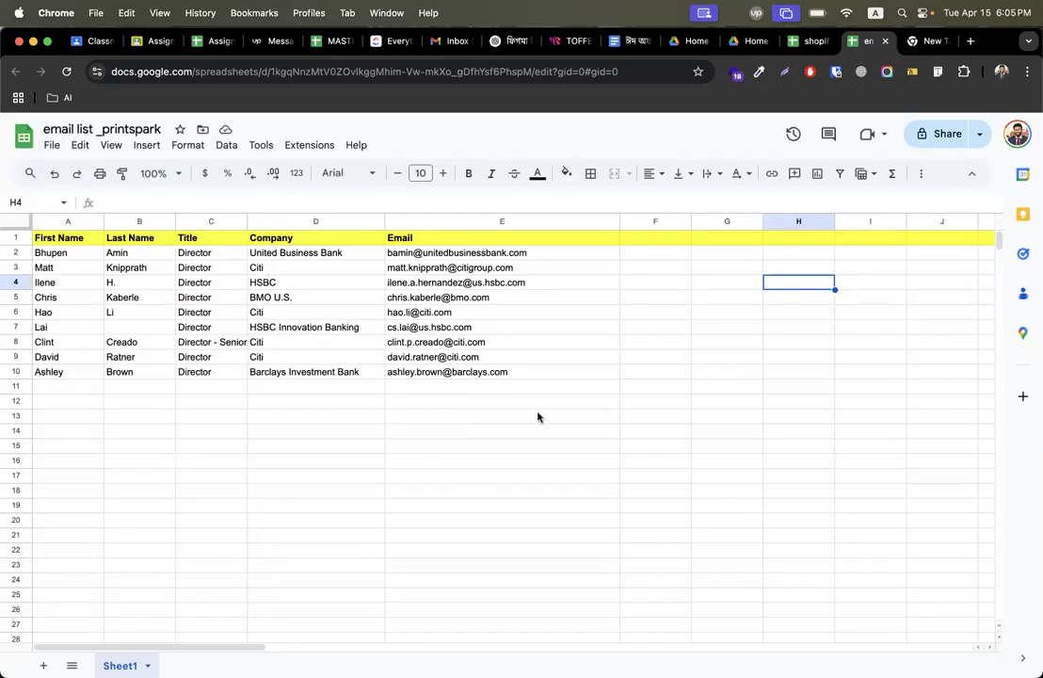
key(Return)
Switch to the Klaviyo account and open the Lists & segments page under Audience.
key(ctrl+Right)
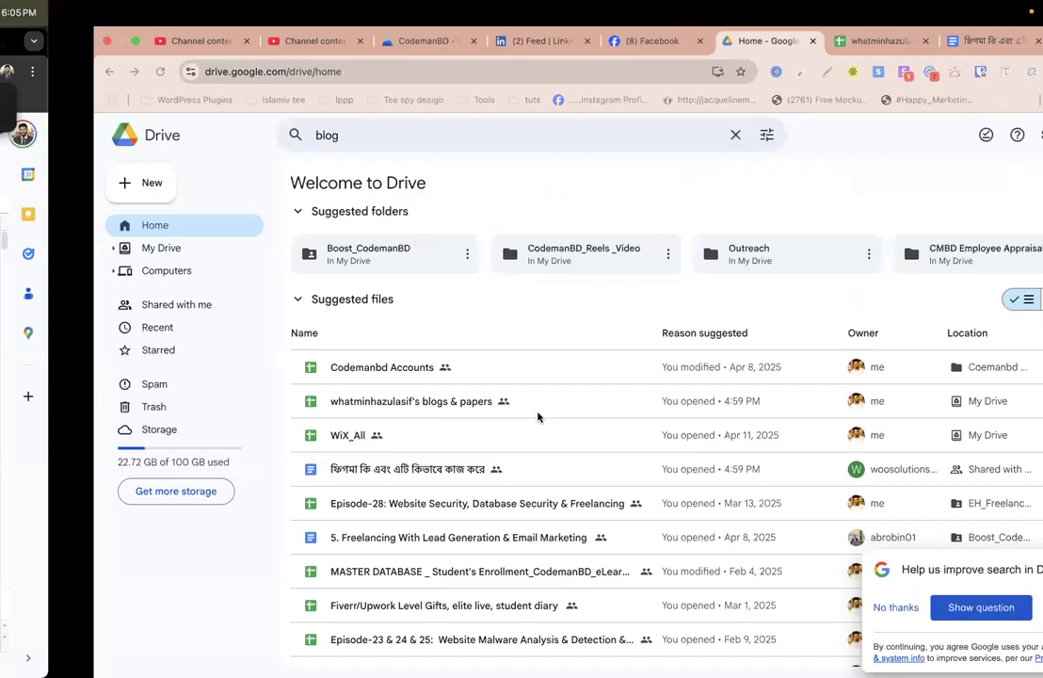
key(ctrl+Right)
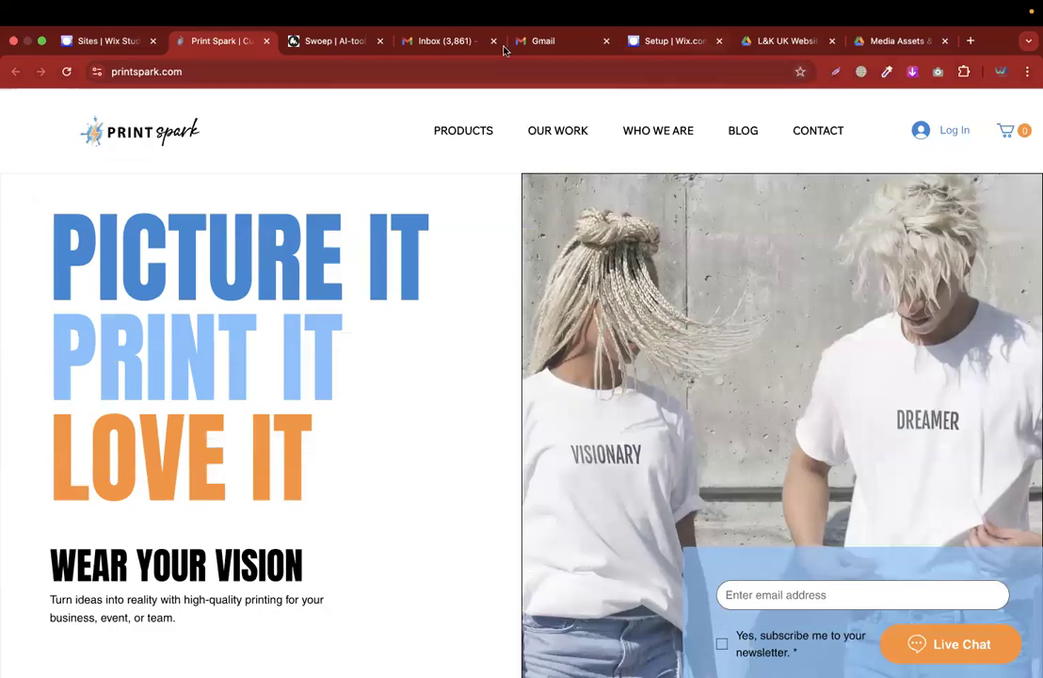
key(ctrl+Right)
key(ctrl+Left)
scroll(484, 271, down, 15)
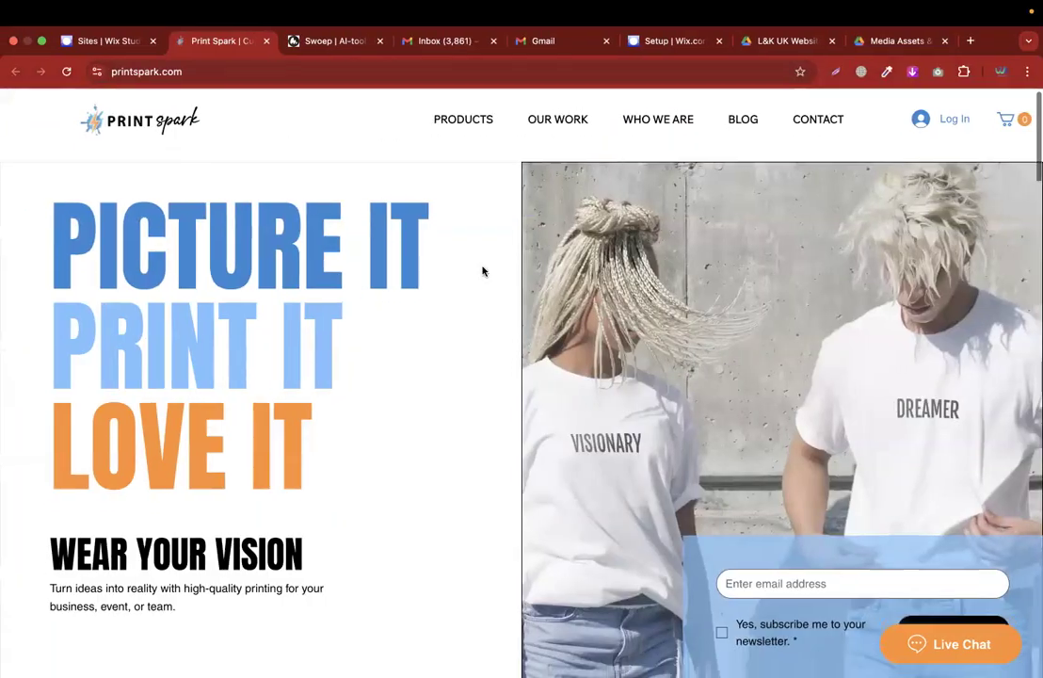
key(ctrl+Right)
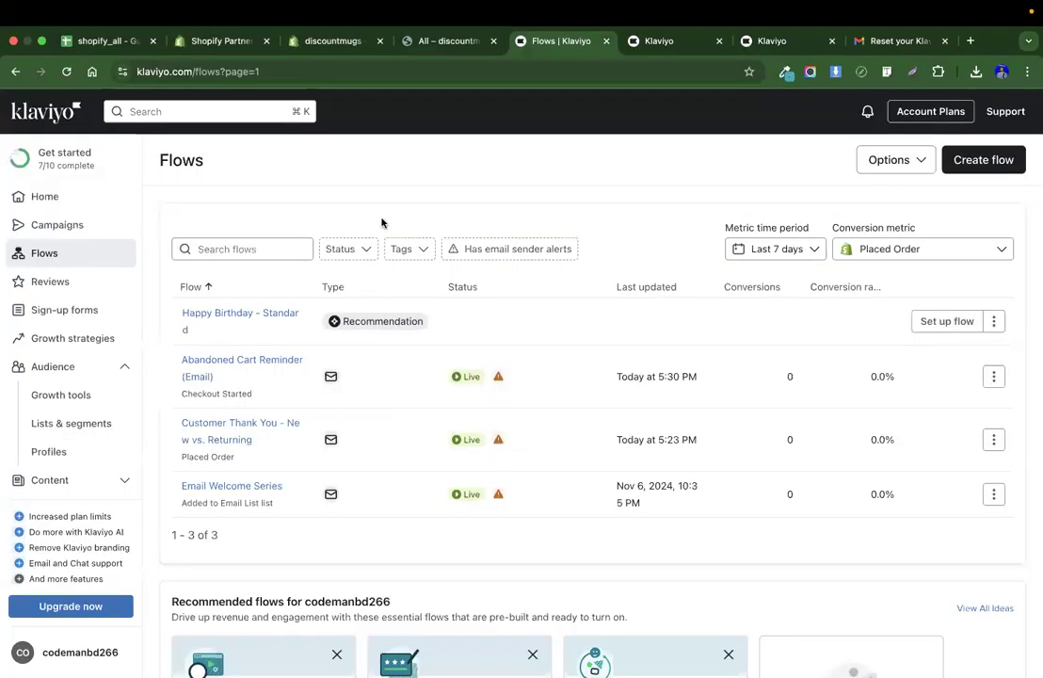
click(56, 366)
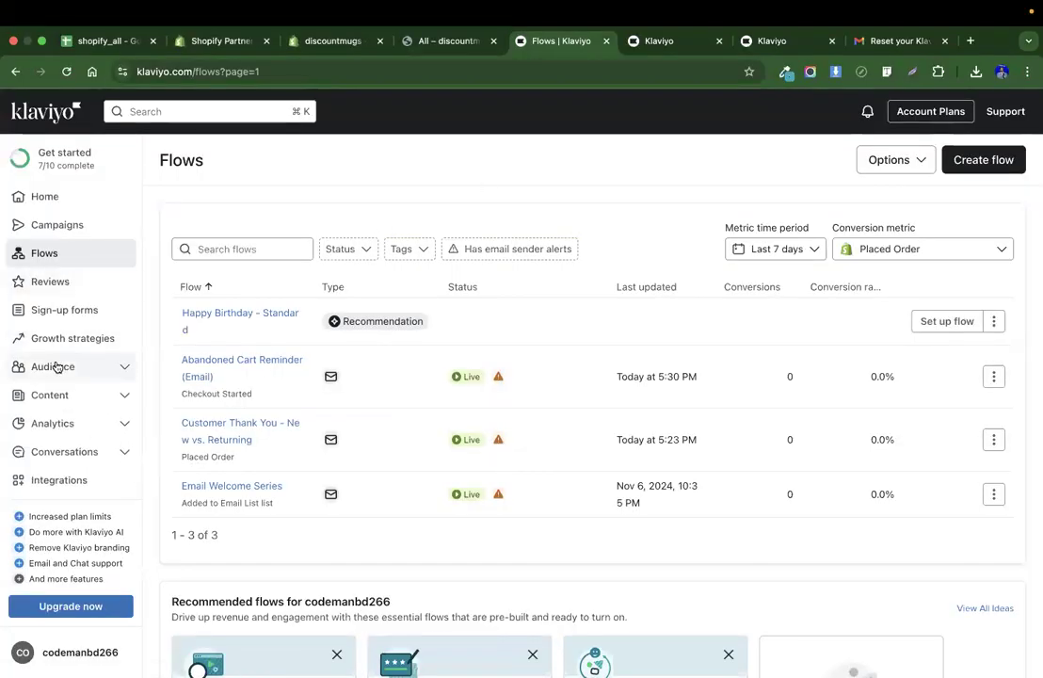
click(57, 366)
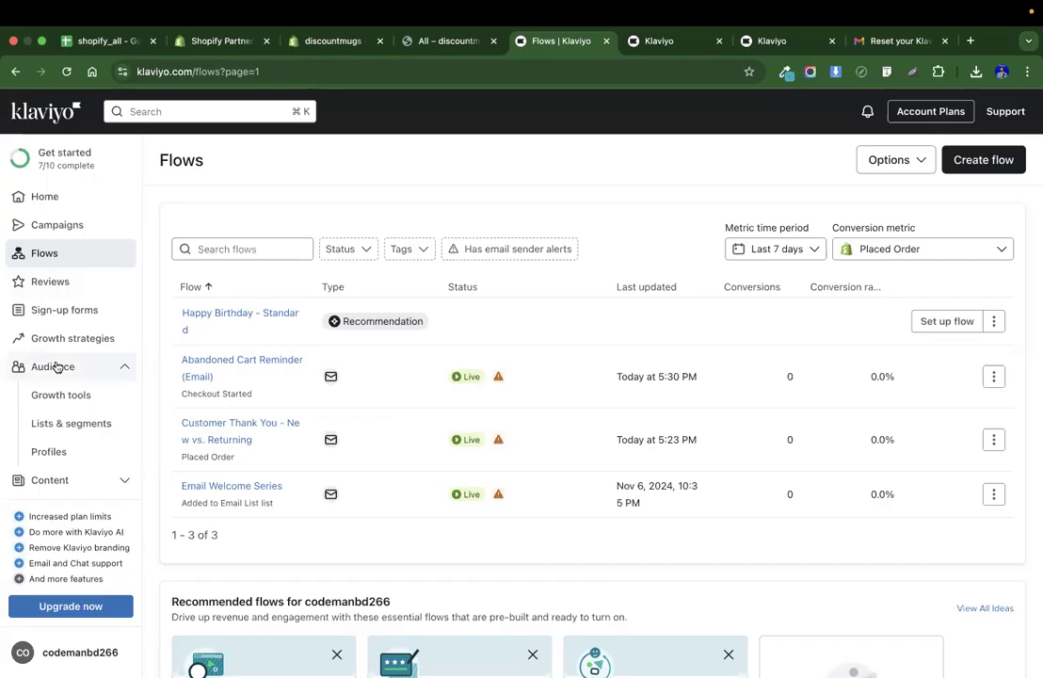
click(56, 425)
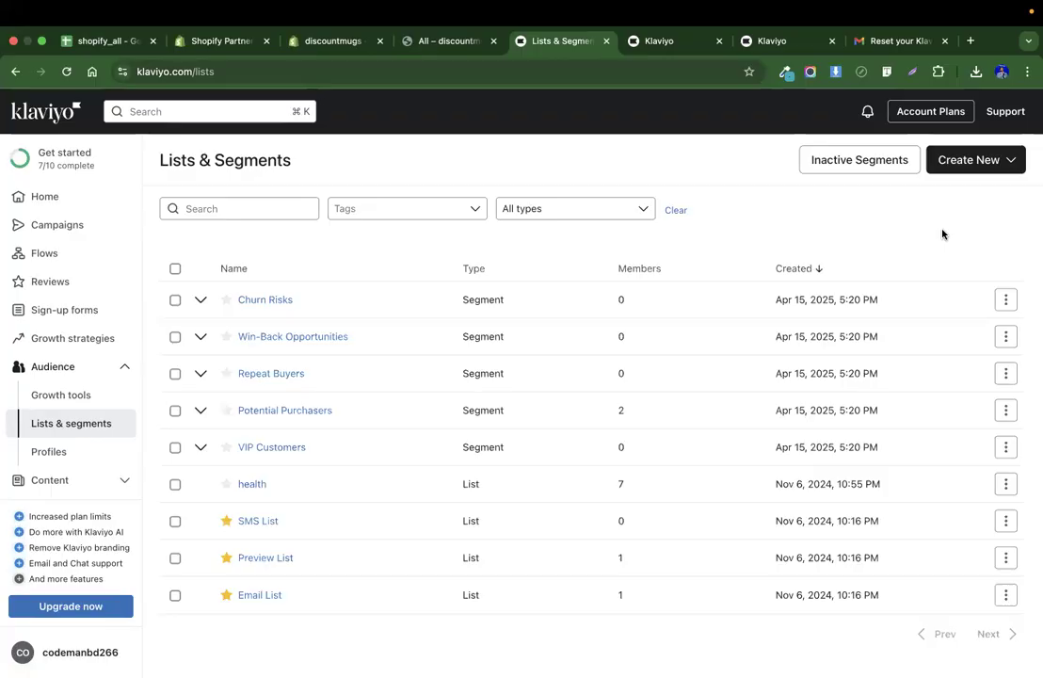
Create a new list named PrintSpark.
click(947, 170)
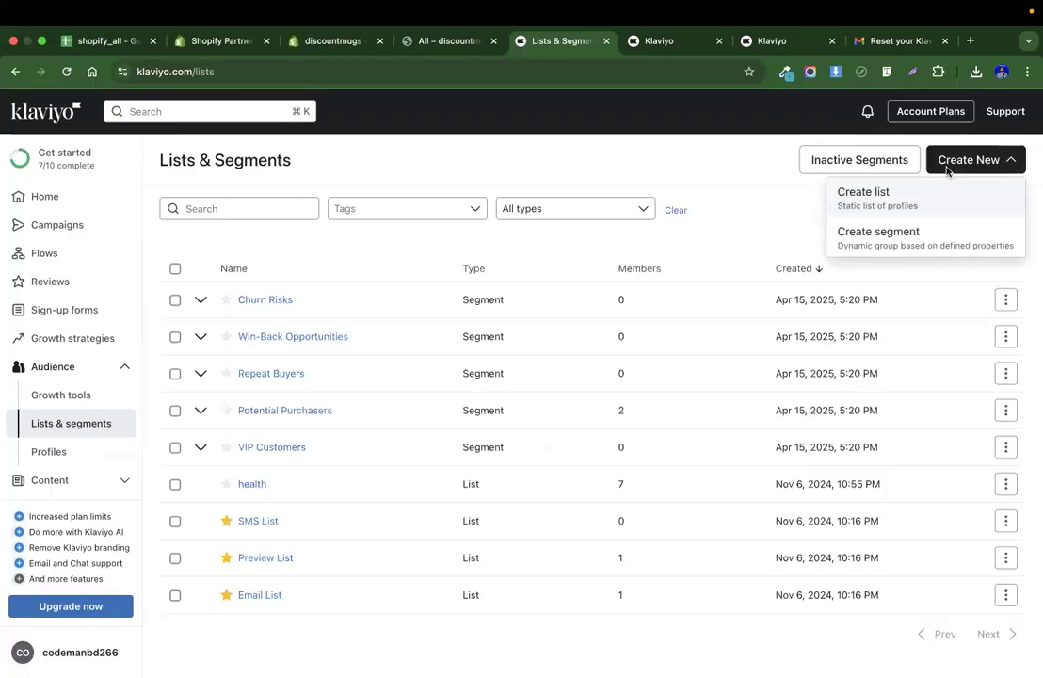
click(892, 198)
text(PrintSpark)
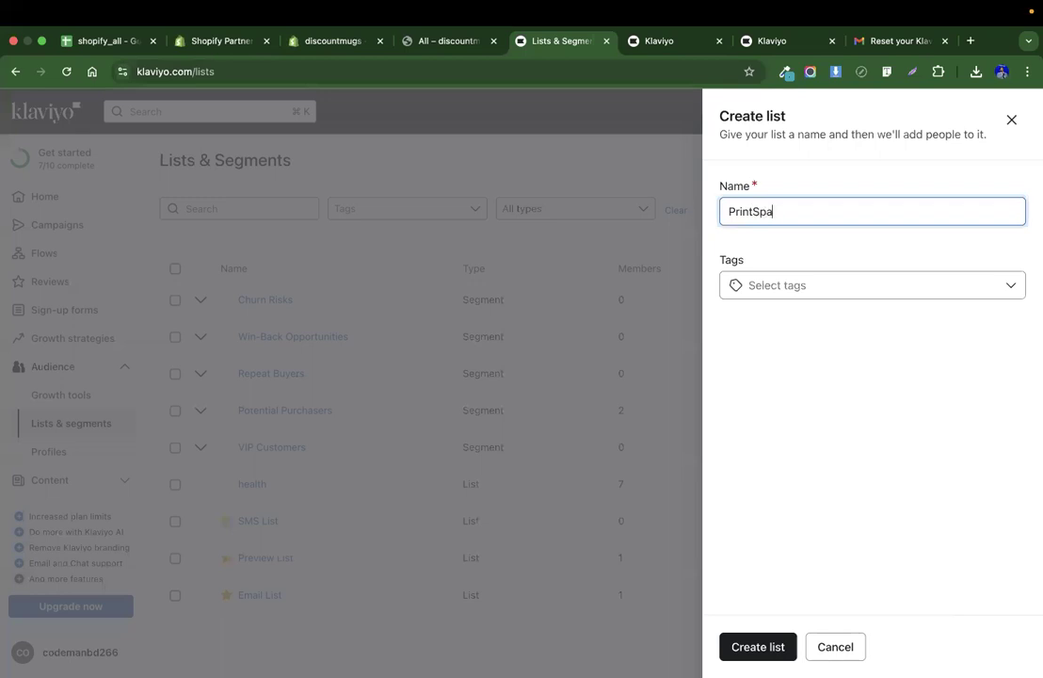
click(858, 286)
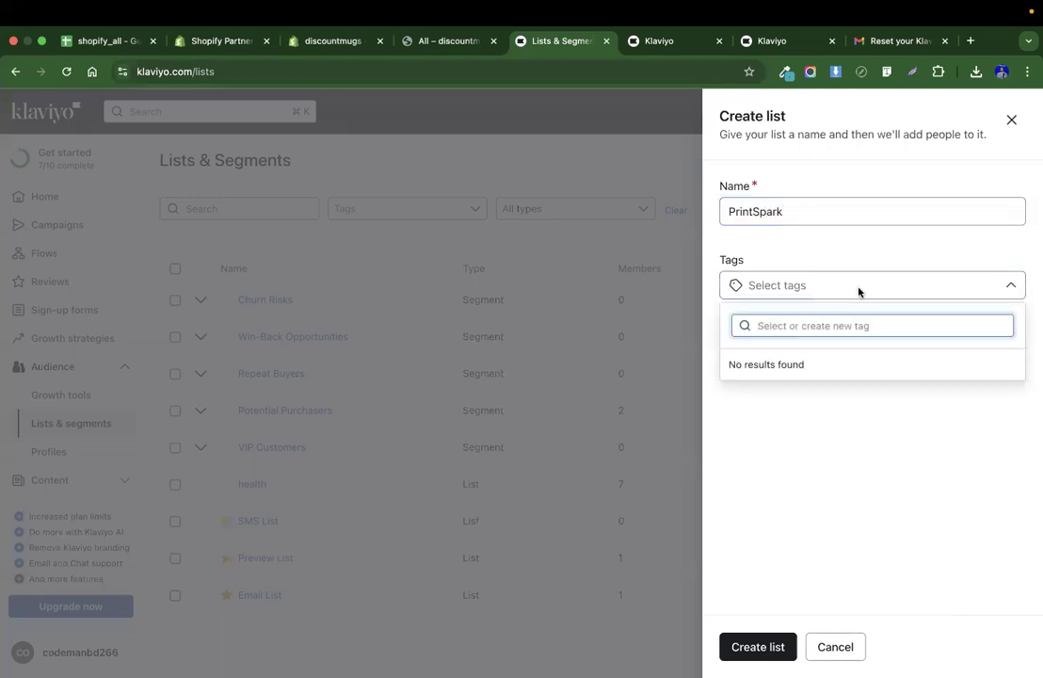
click(831, 463)
click(753, 647)
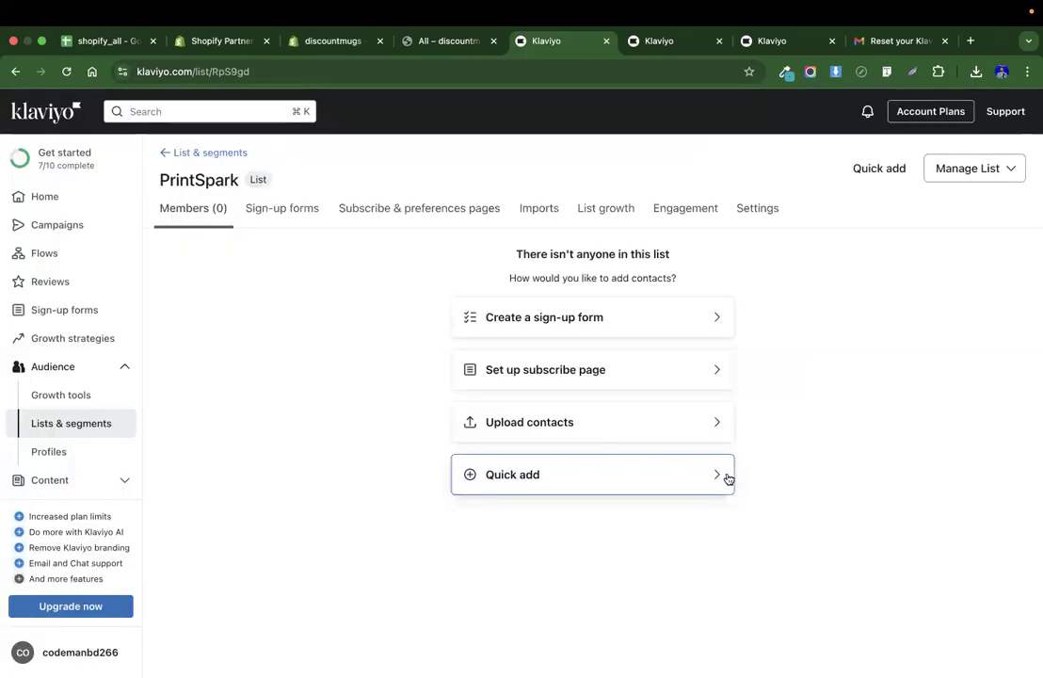
Upload the "email list _printspark - Sheet1.csv" file from Downloads as contacts for the PrintSpark list.
click(640, 436)
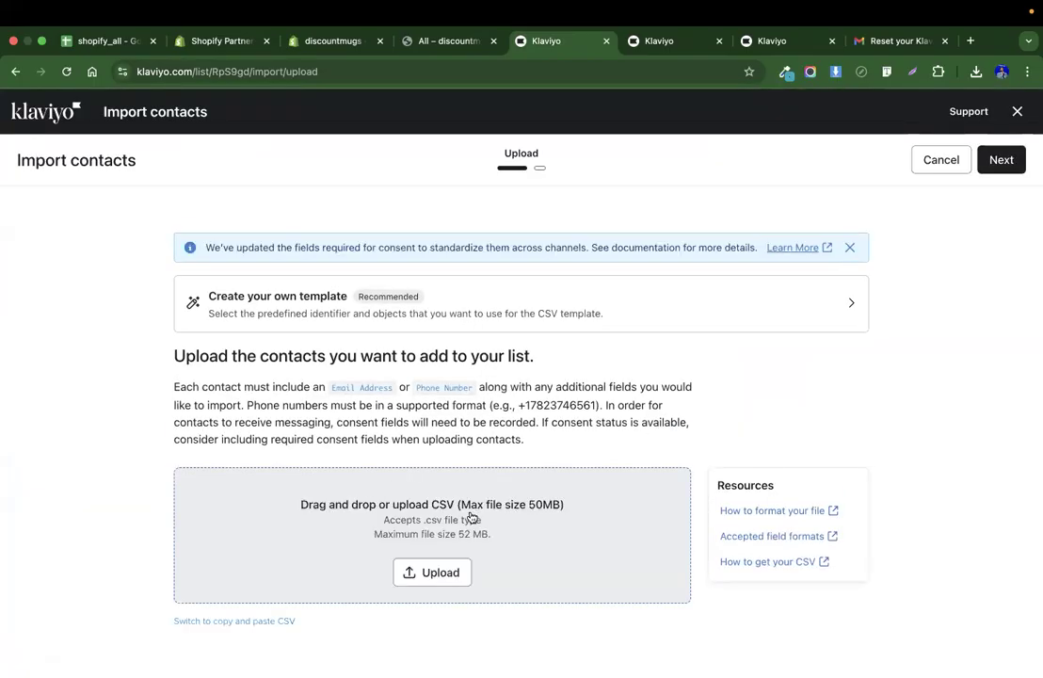
click(431, 572)
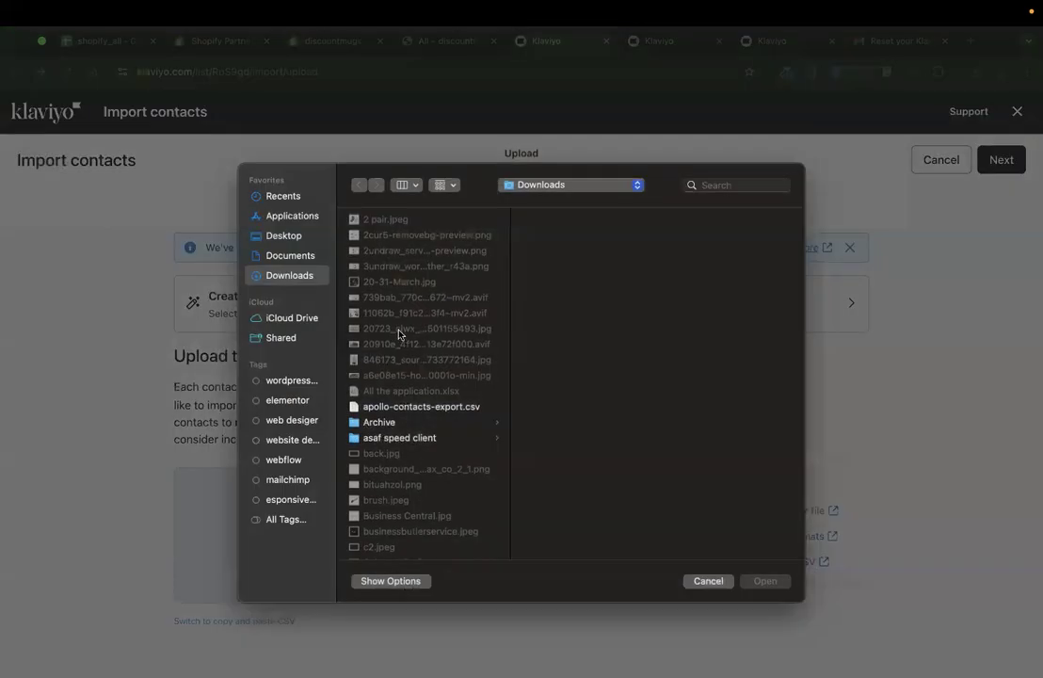
text(em)
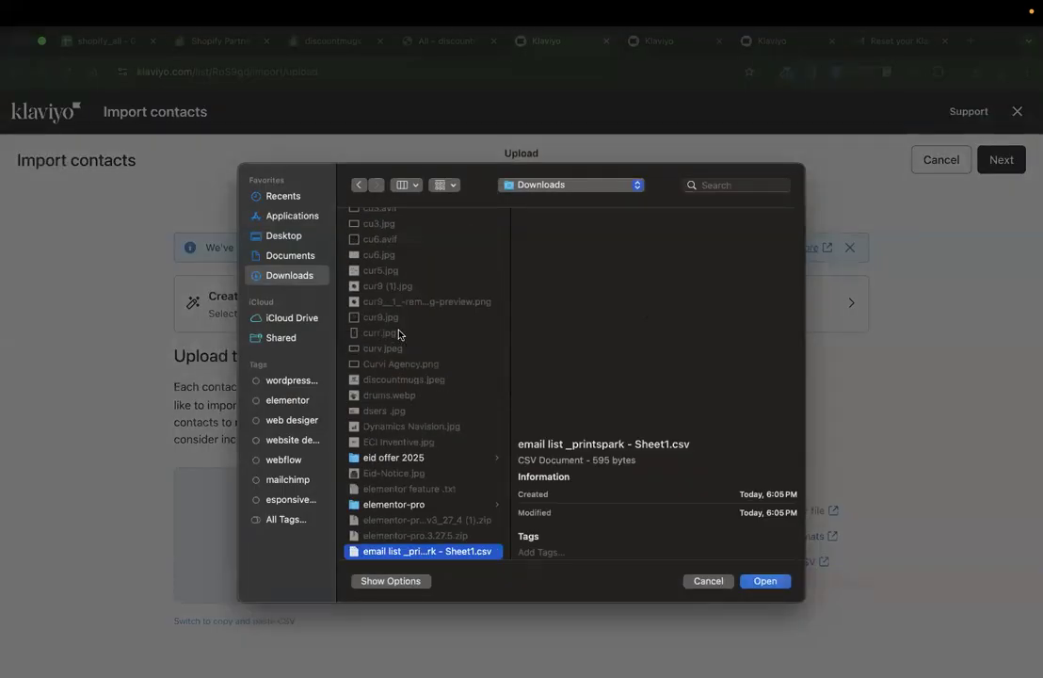
key(Down)
key(Up)
key(Up)
key(Down)
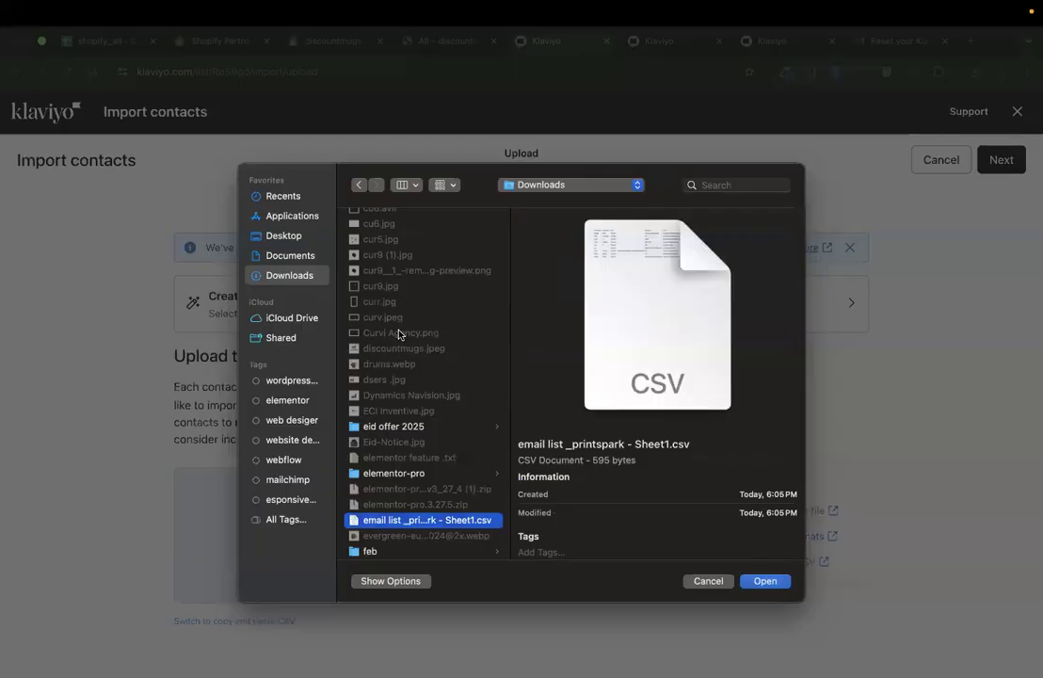
key(Return)
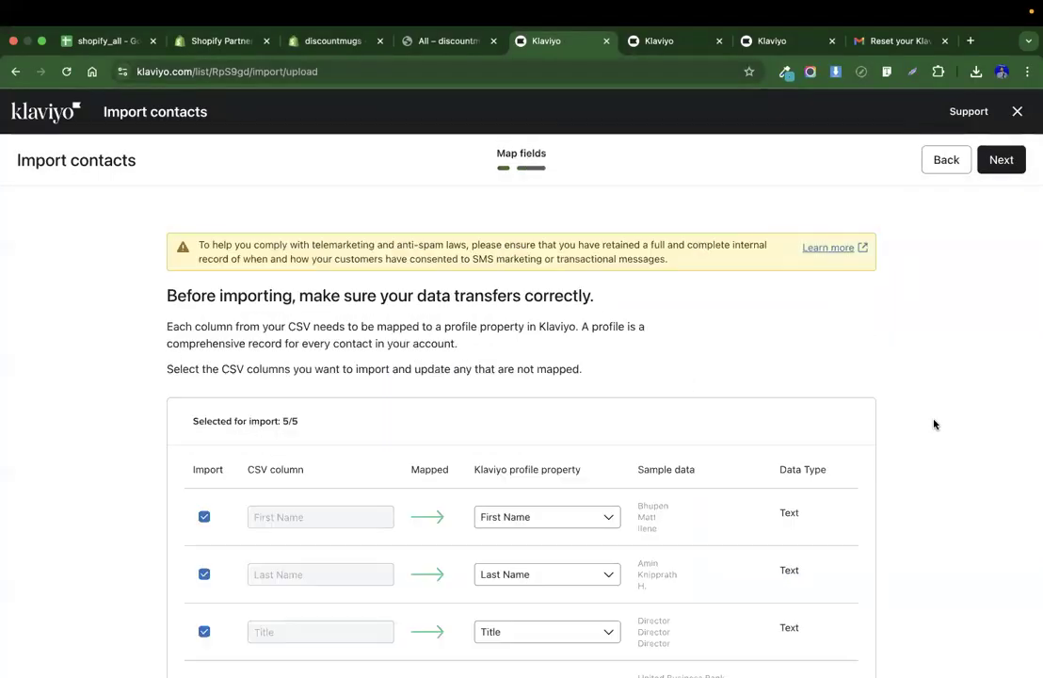
Compare the import's field mapping with the columns of the email list spreadsheet.
scroll(934, 423, down, 2)
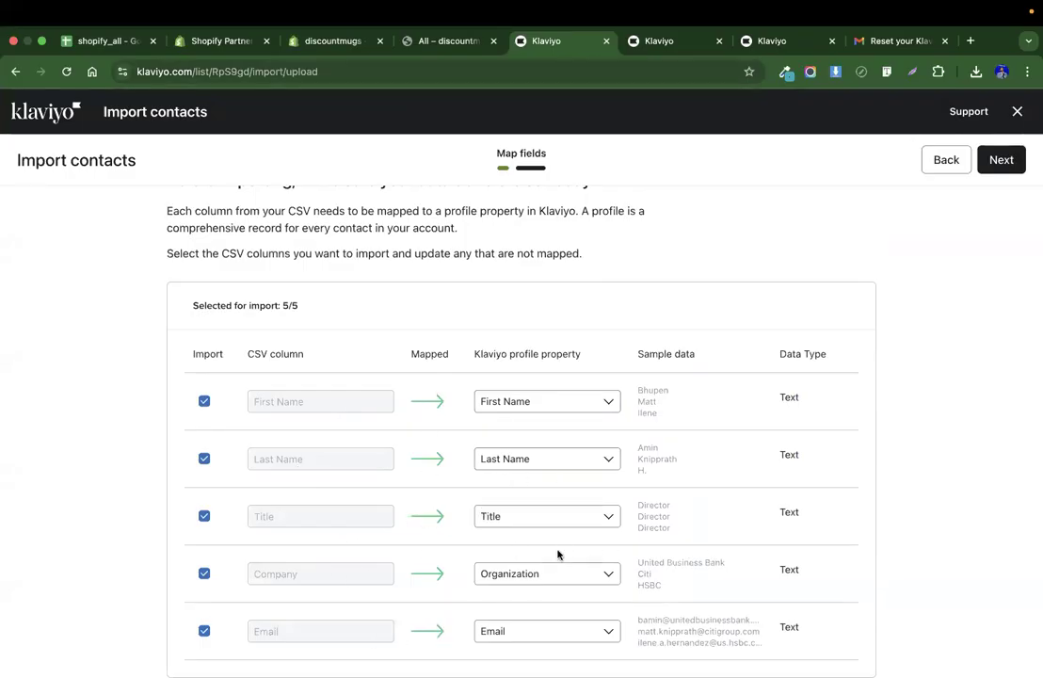
key(ctrl+Left)
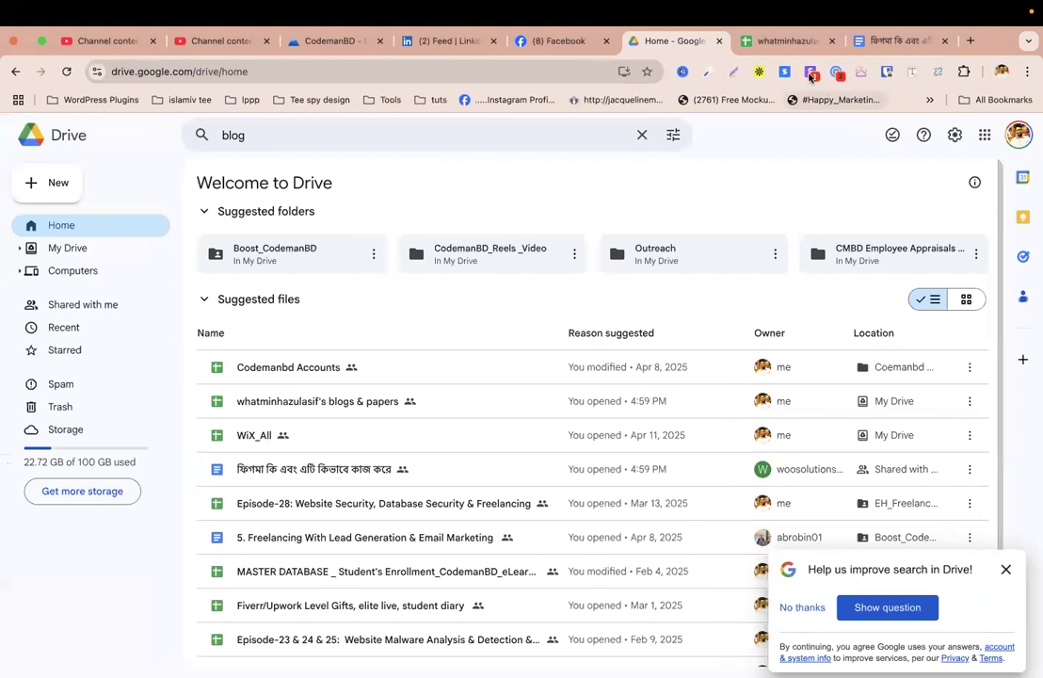
key(ctrl+Left)
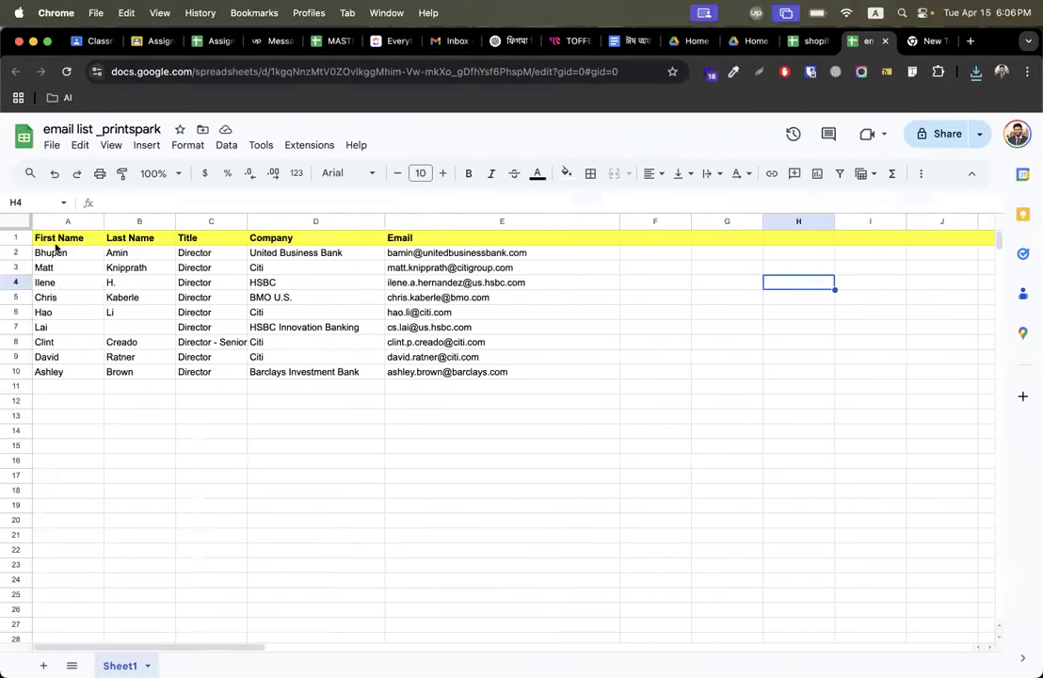
drag(55, 242, 57, 403)
drag(181, 241, 193, 358)
drag(125, 284, 146, 371)
drag(200, 283, 182, 400)
click(263, 309)
drag(262, 309, 248, 365)
drag(414, 283, 415, 323)
key(ctrl+Right)
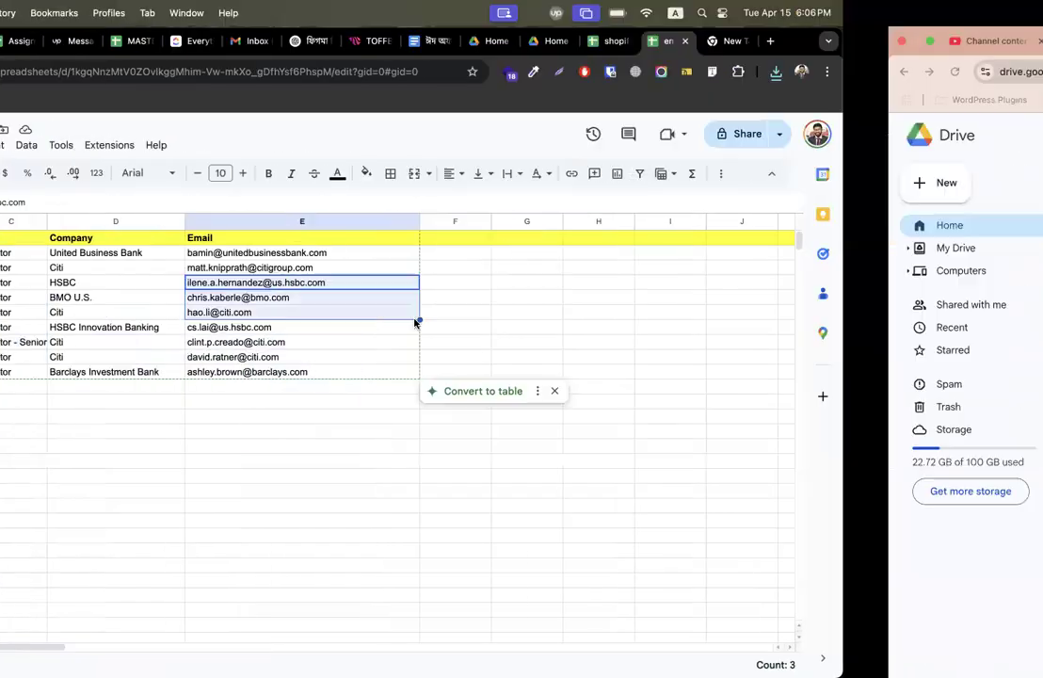
key(ctrl+Right)
key(ctrl+Right)
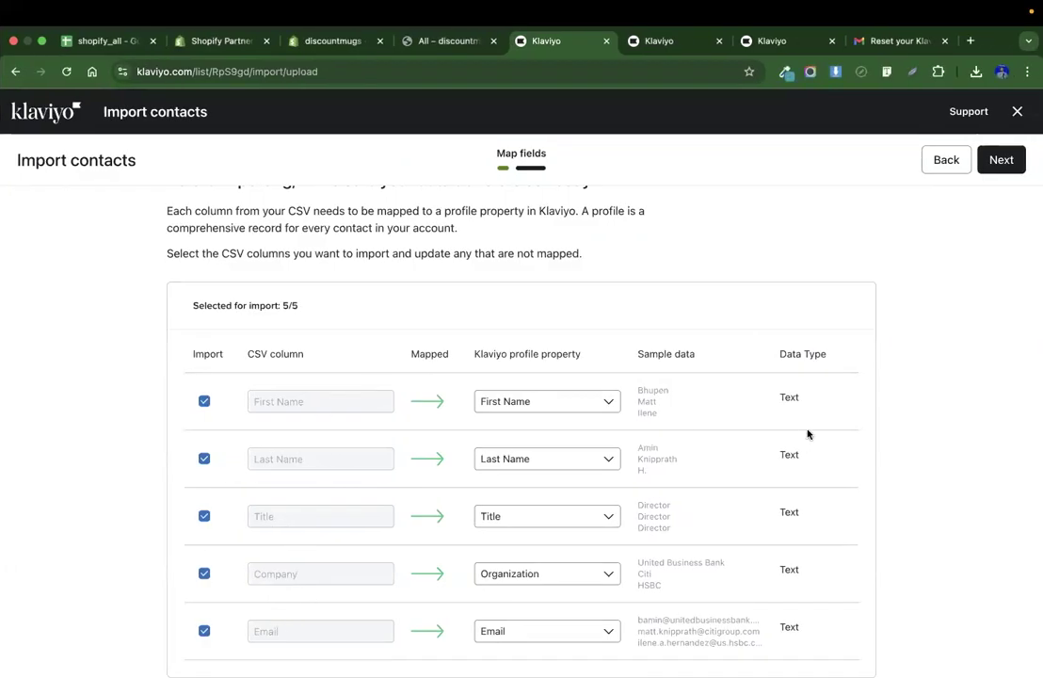
Import the contacts, updating their subscription status to subscribed.
click(1001, 161)
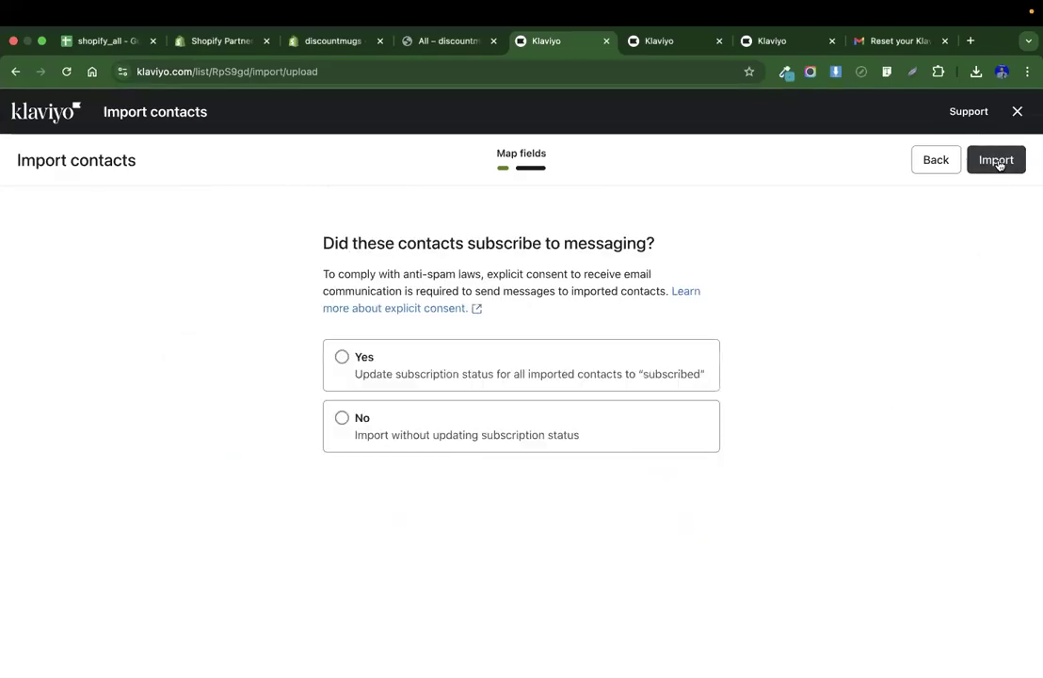
click(420, 369)
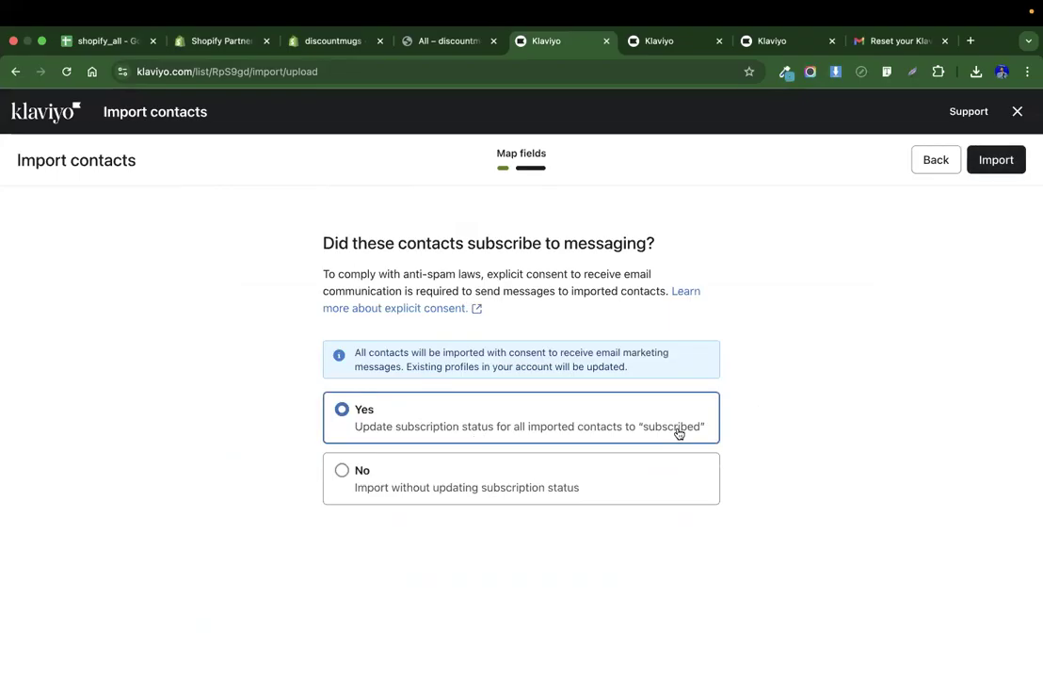
click(1007, 161)
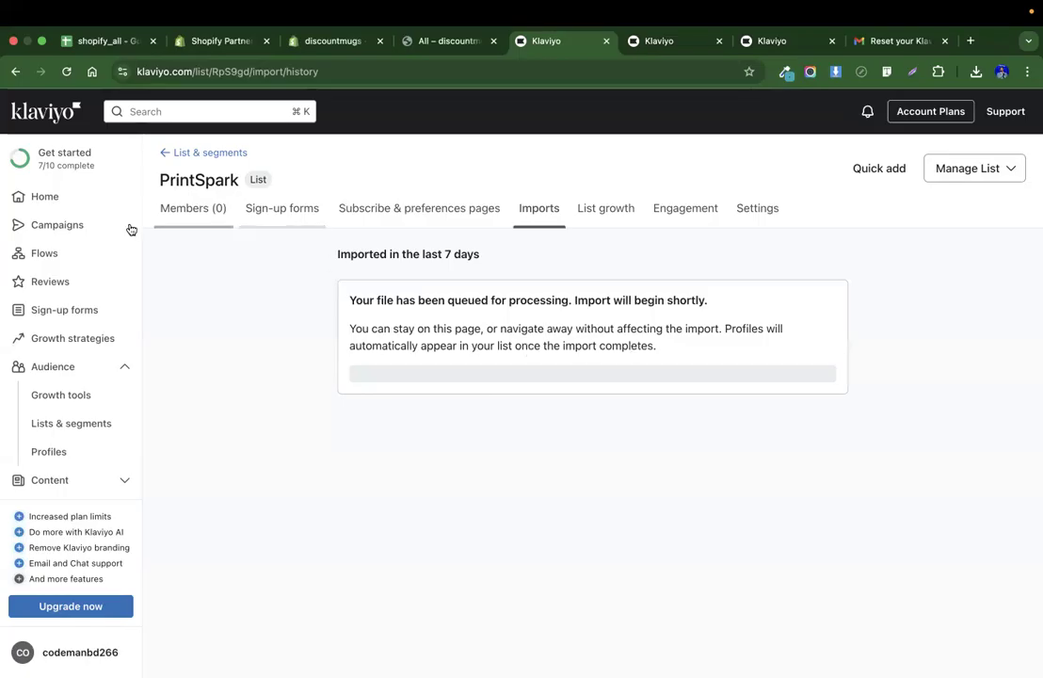
Open the Campaigns page in a new browser tab.
right_click(69, 226)
key(Escape)
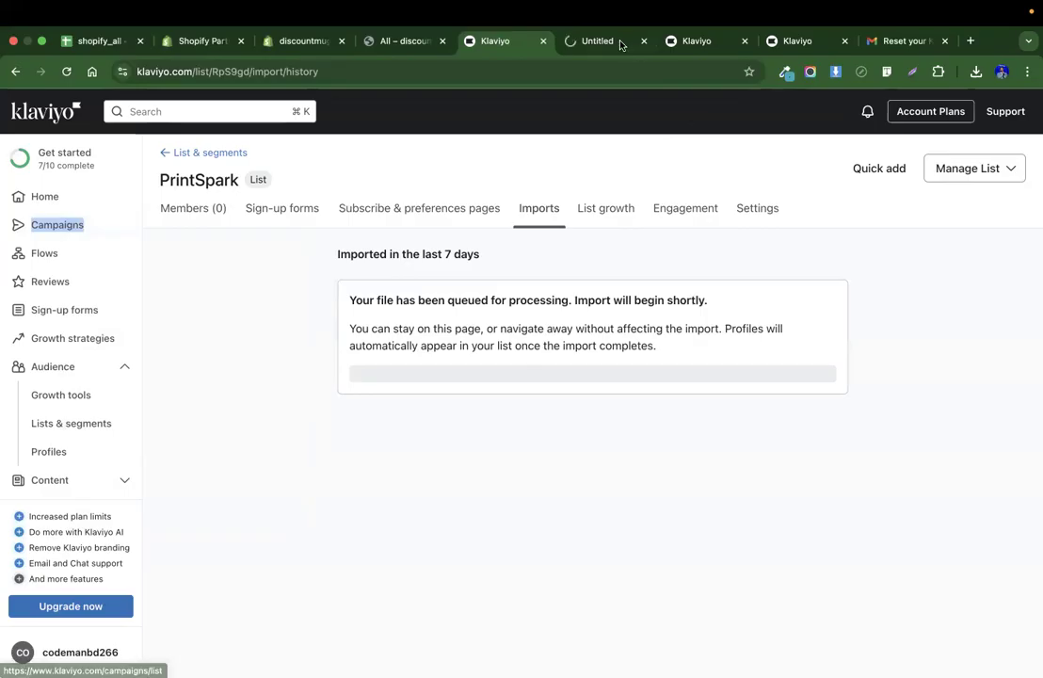
click(617, 42)
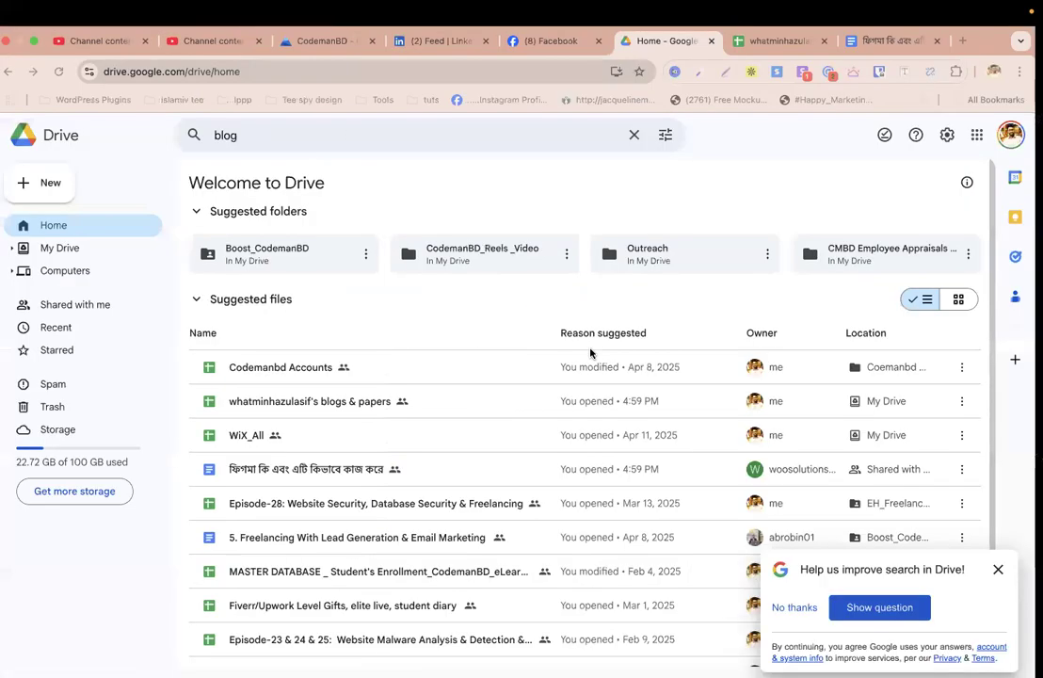
Browse the Print Spark website homepage.
key(ctrl+Right)
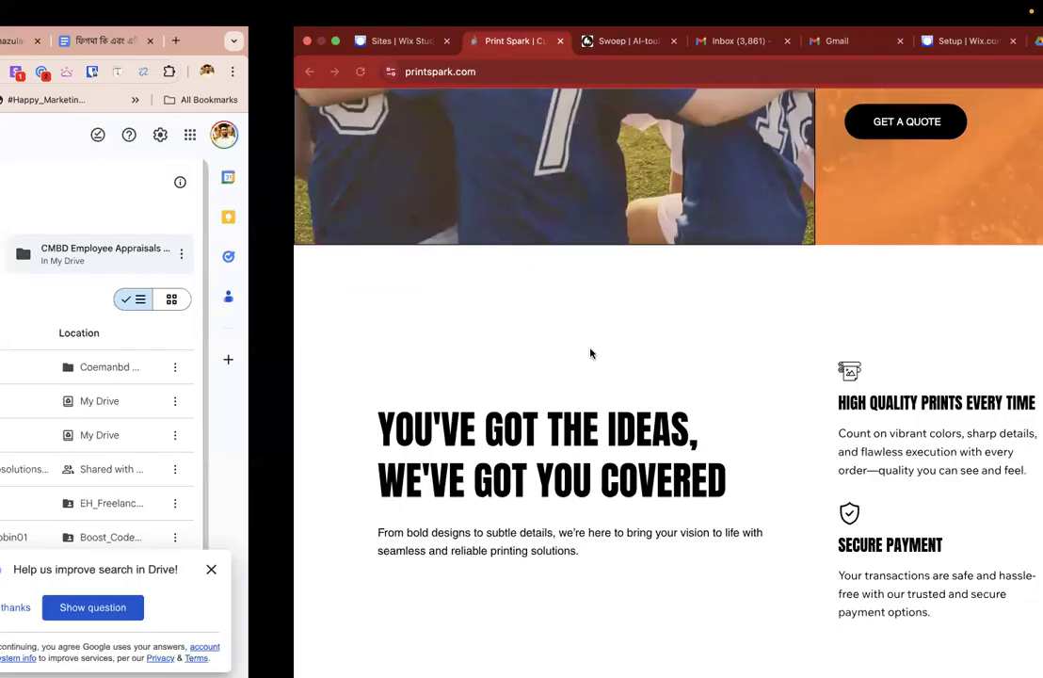
scroll(458, 306, up, 20)
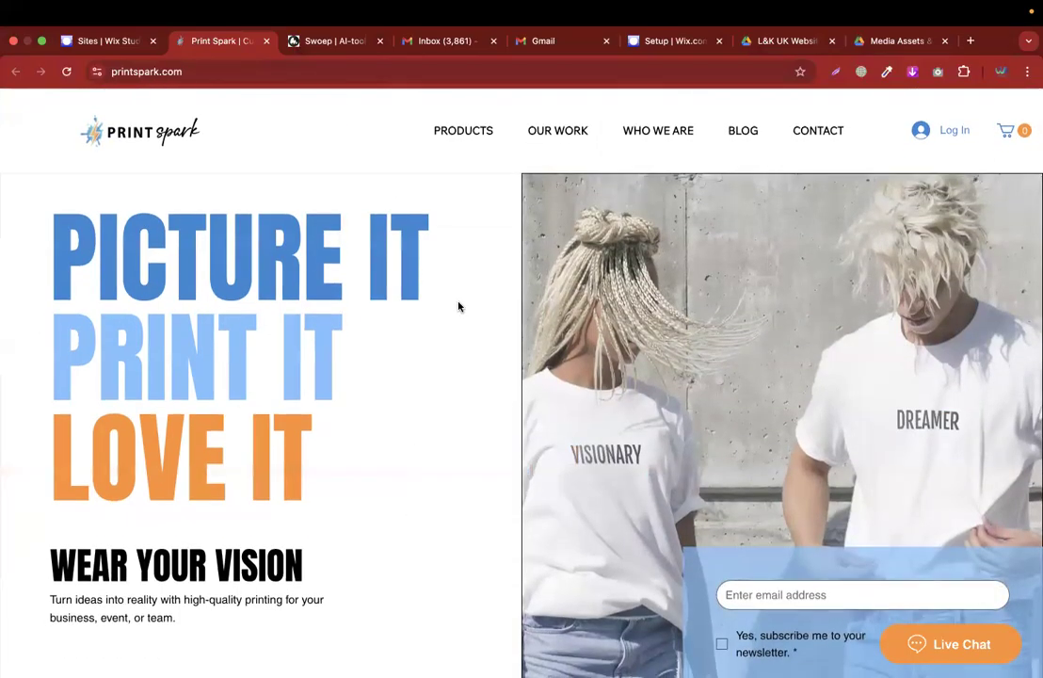
scroll(457, 377, down, 5)
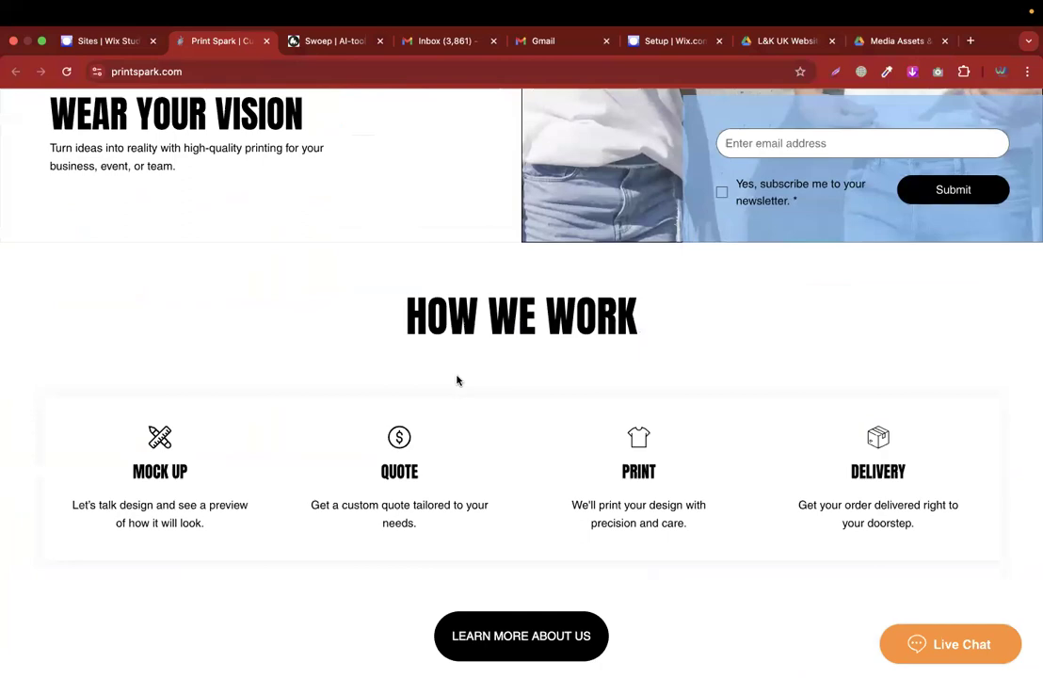
key(ctrl+Right)
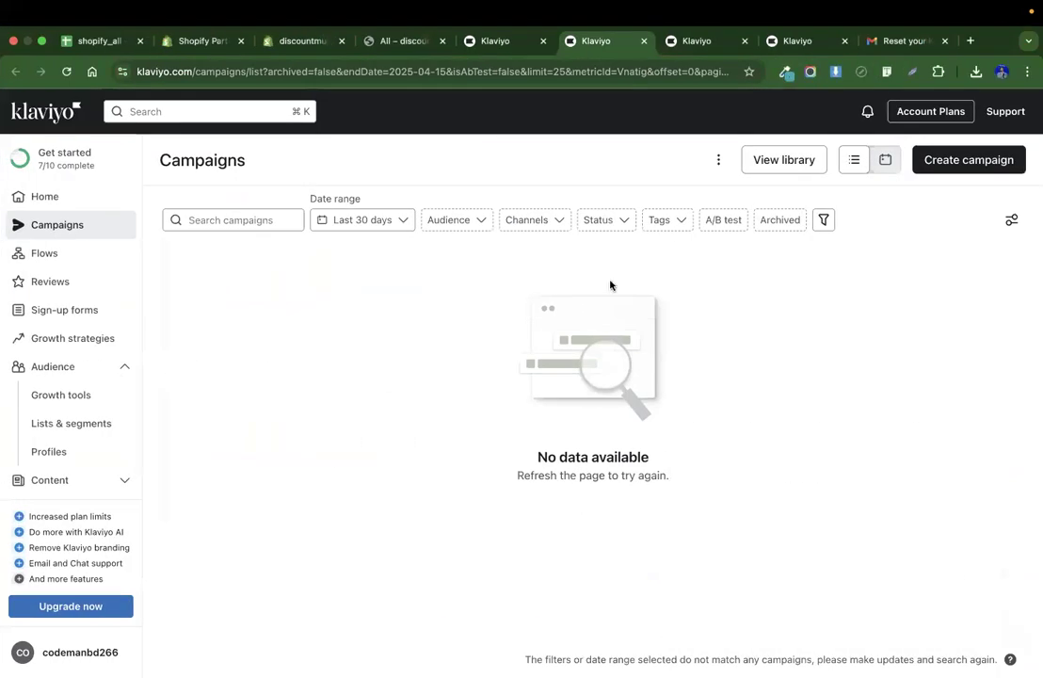
Create an email campaign named "Prinkspark campaign with 10% off".
click(921, 172)
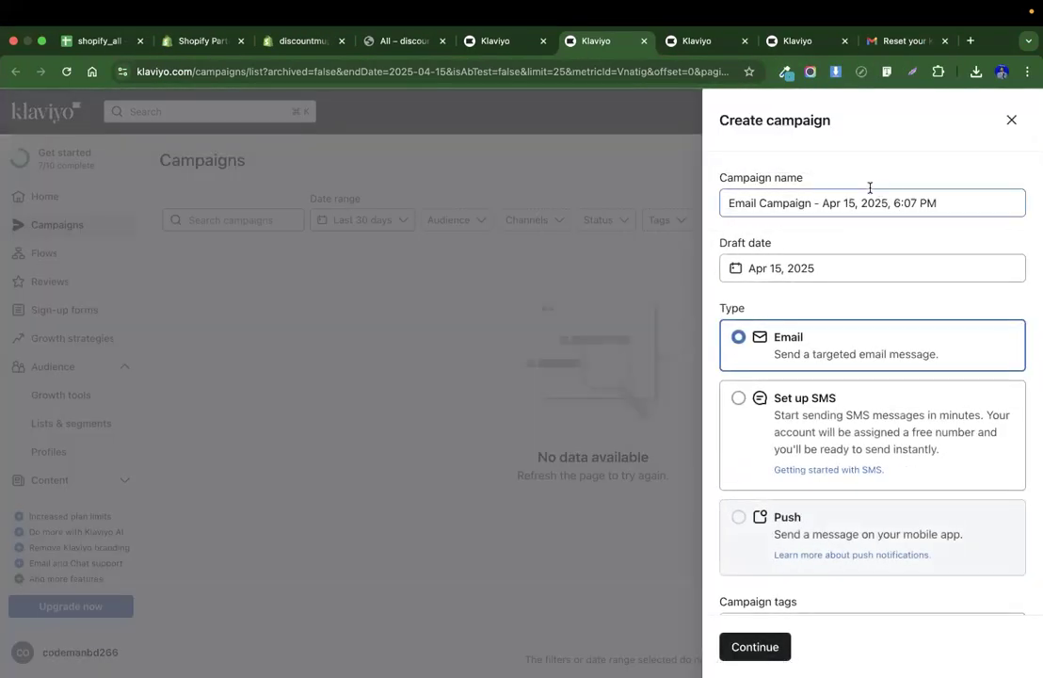
key(super+a)
text(Prinkspark )
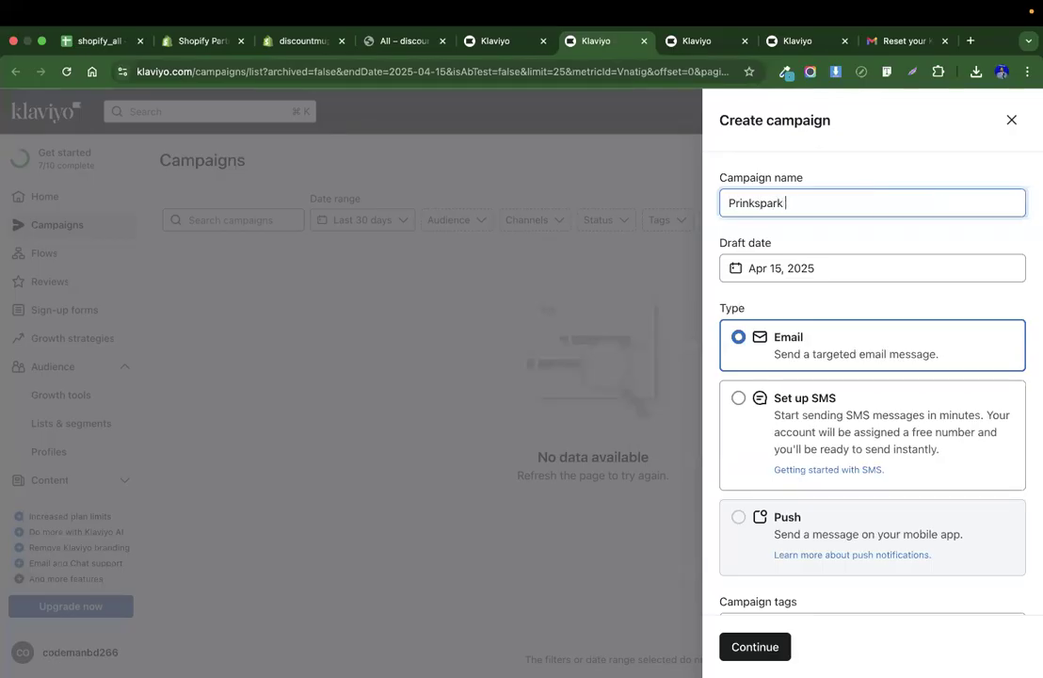
text(campaign with 10)
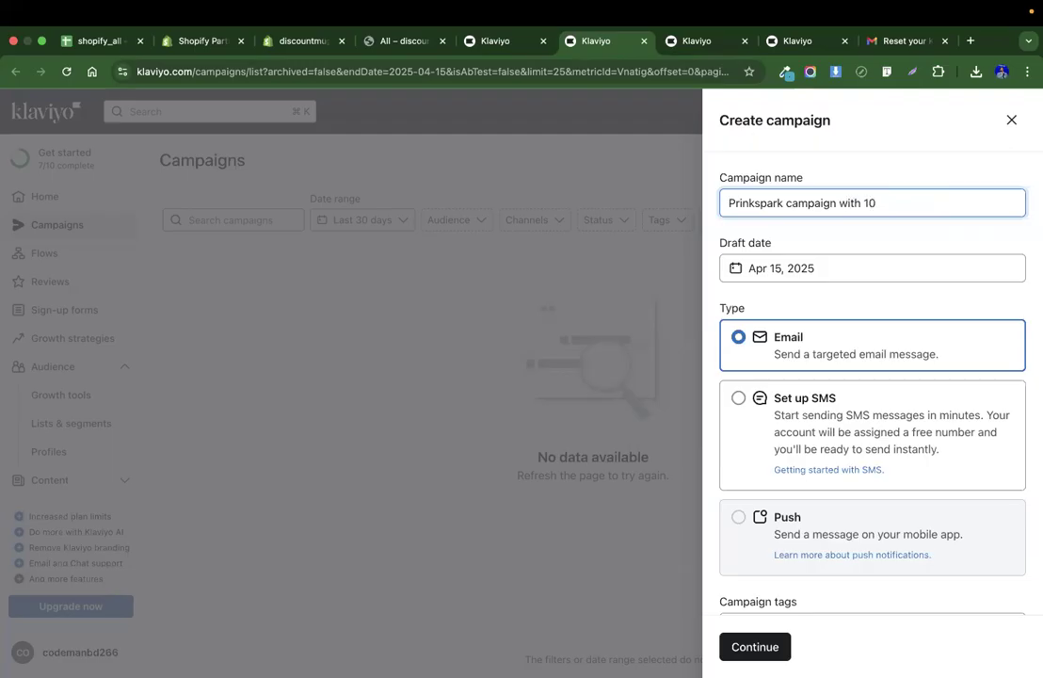
text(% off)
click(844, 354)
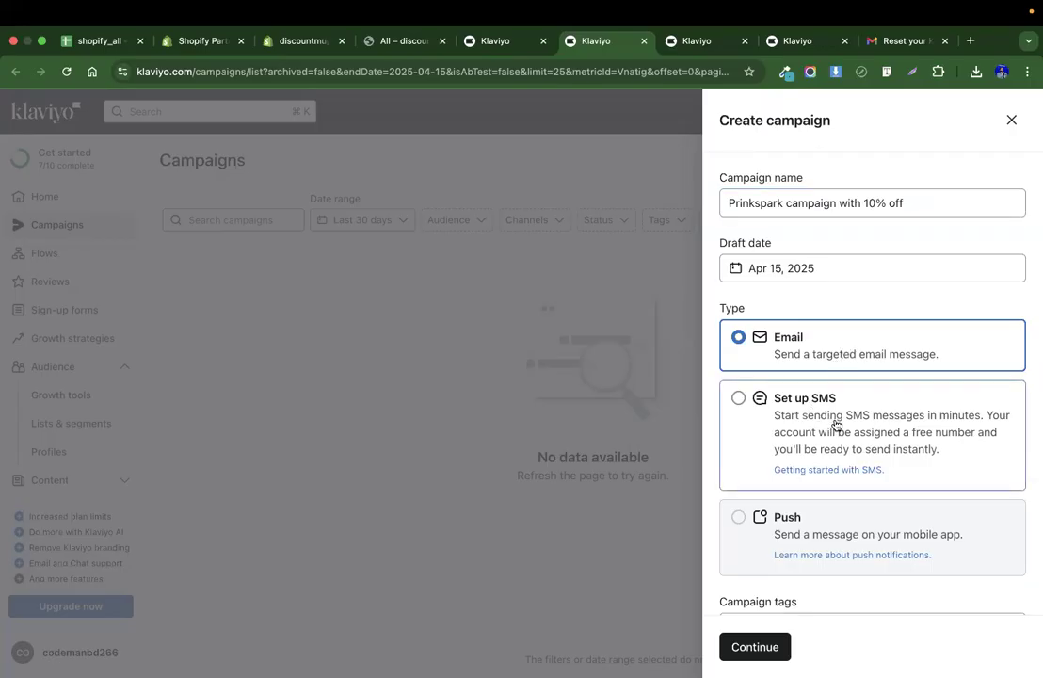
click(749, 646)
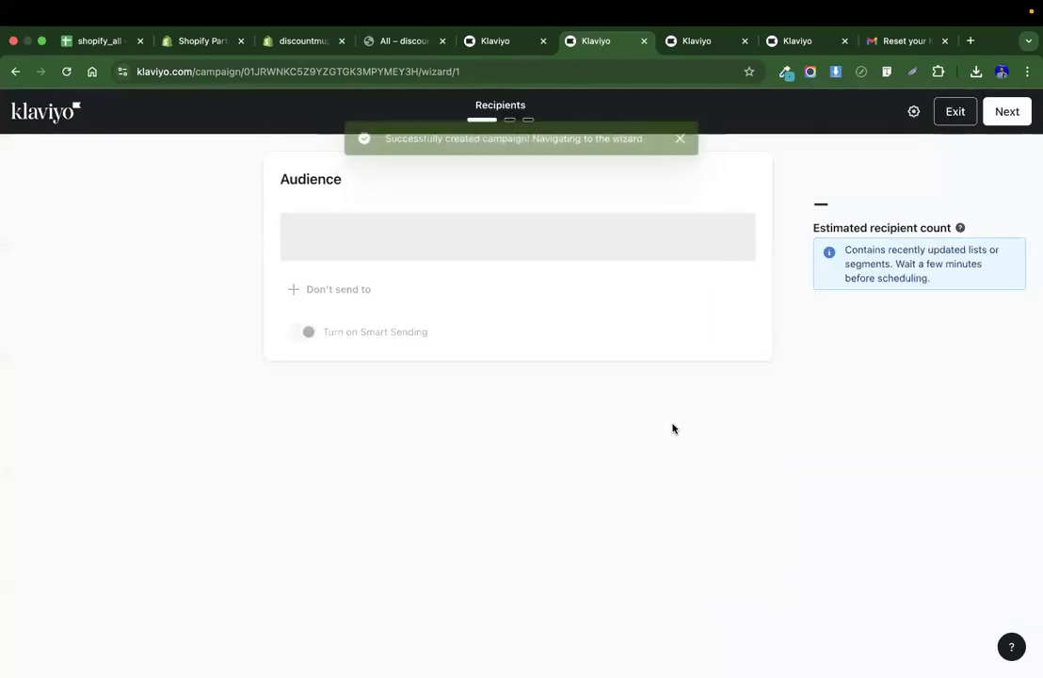
Choose the PrintSpark list as the campaign's audience.
click(436, 247)
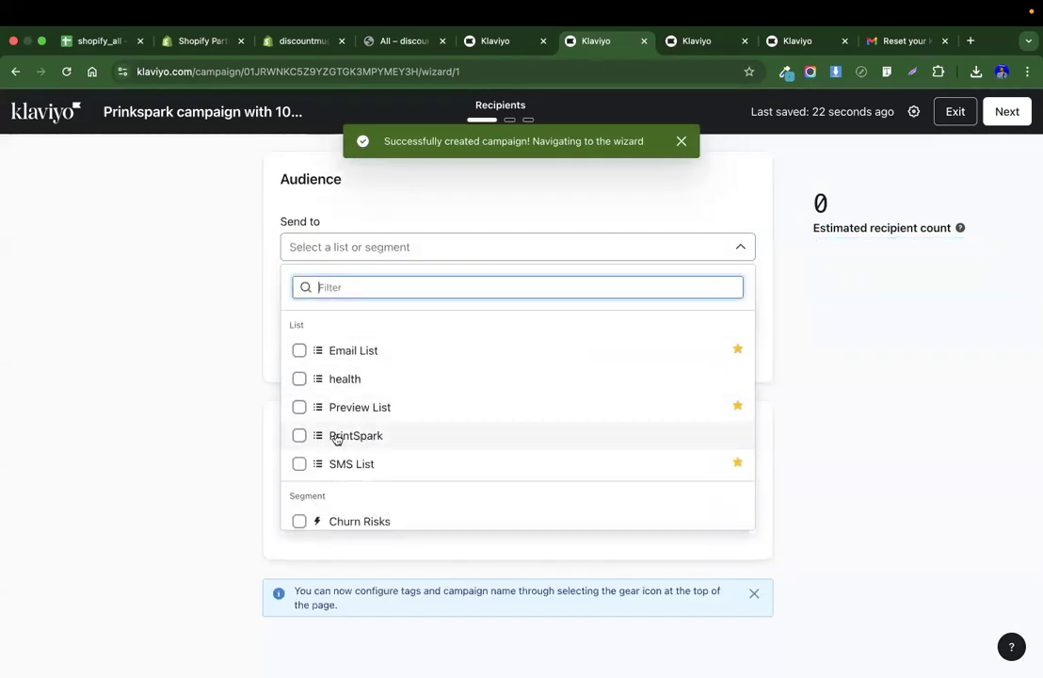
click(300, 435)
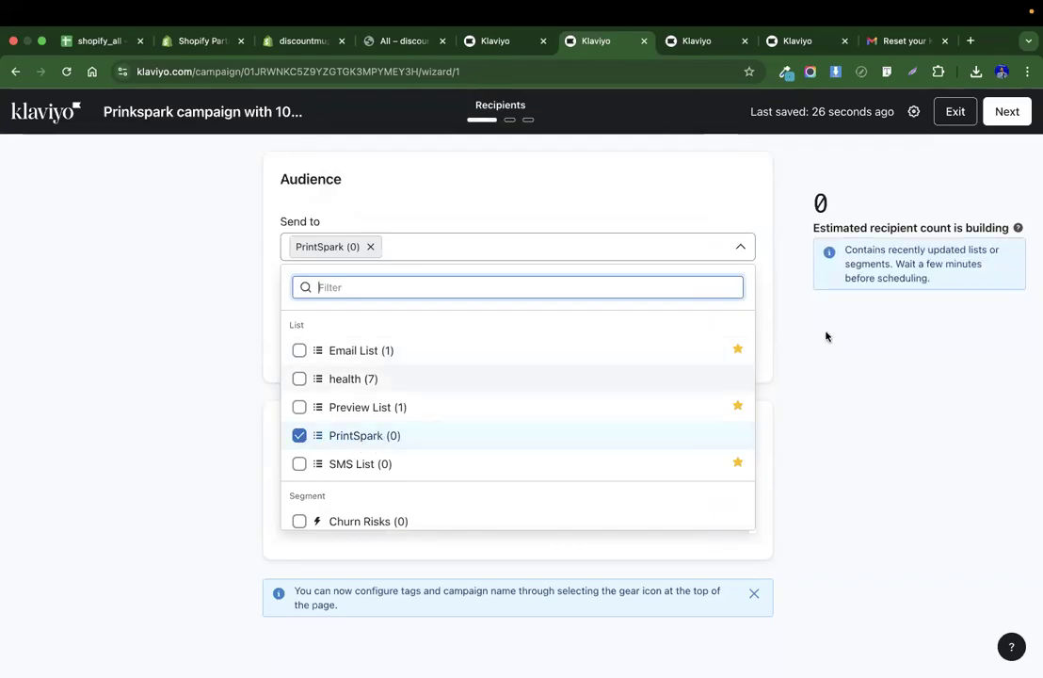
Reload the PrintSpark list's imports page to check the import's progress.
click(502, 40)
click(67, 73)
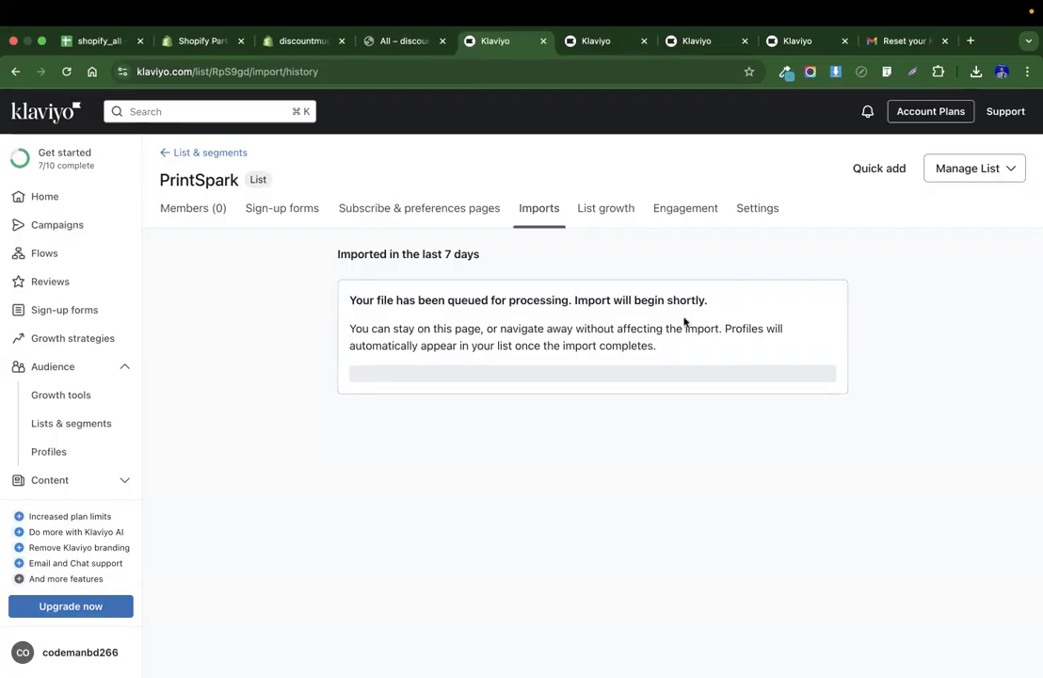
drag(594, 299, 836, 302)
click(589, 41)
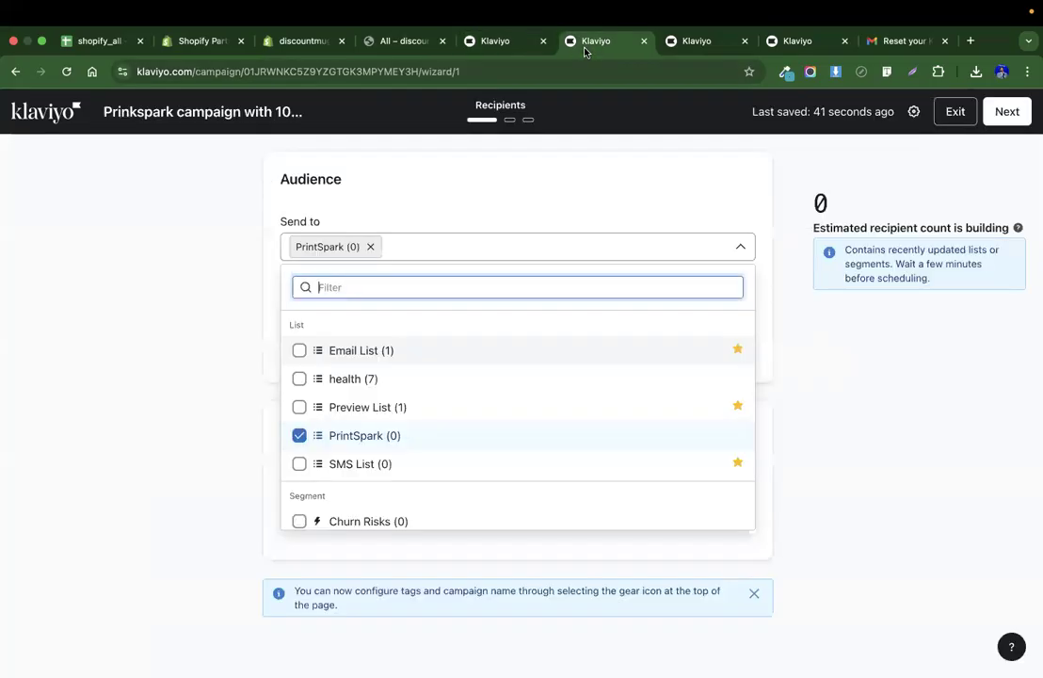
Continue to the campaign's message step and open the subject line for editing.
click(201, 477)
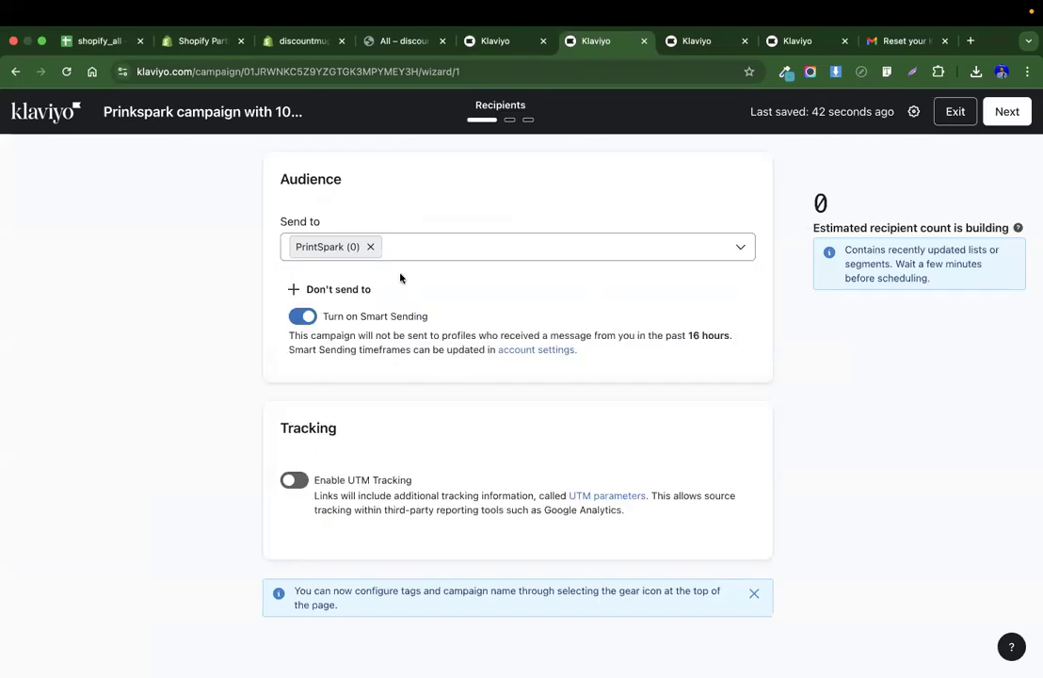
click(1005, 111)
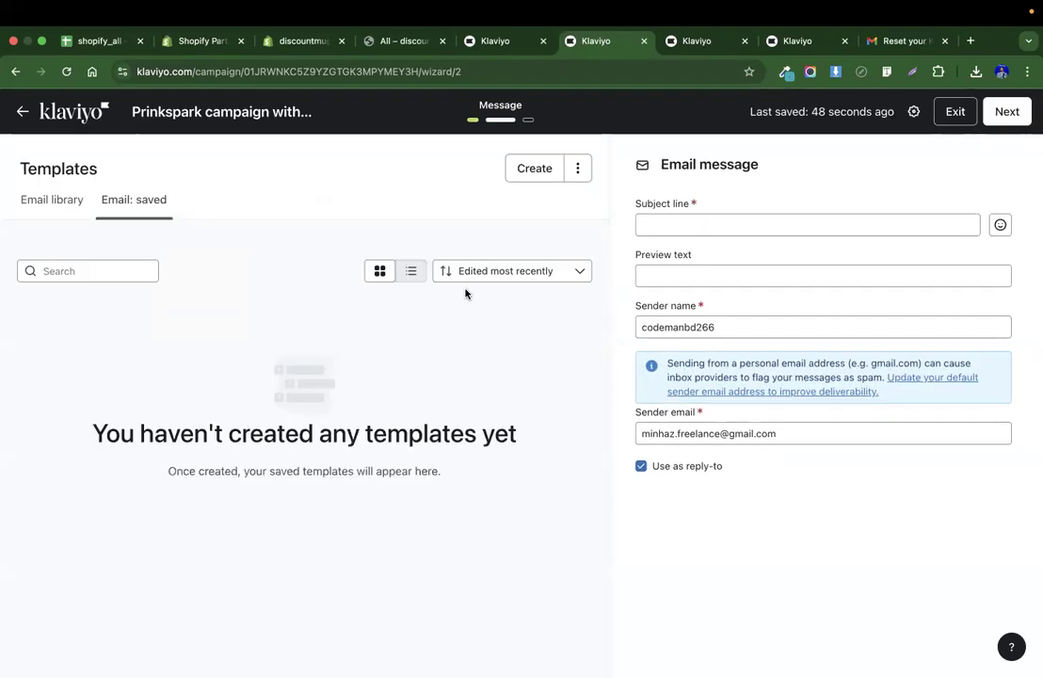
click(679, 222)
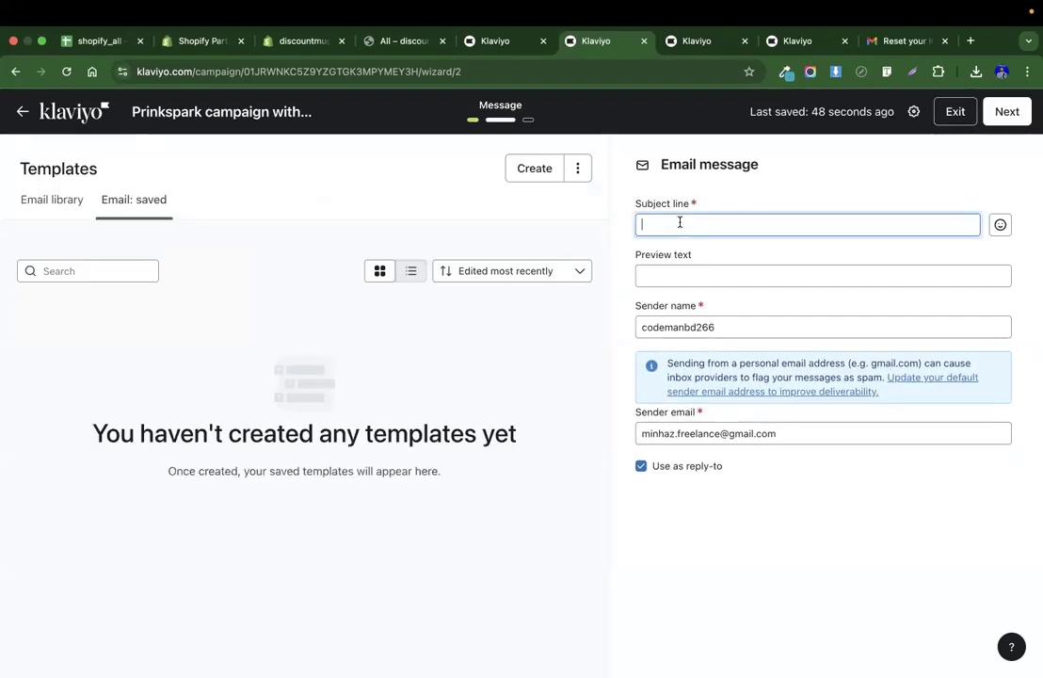
Review the Print Spark homepage headline and sections for email content.
key(ctrl+Left)
scroll(680, 224, up, 5)
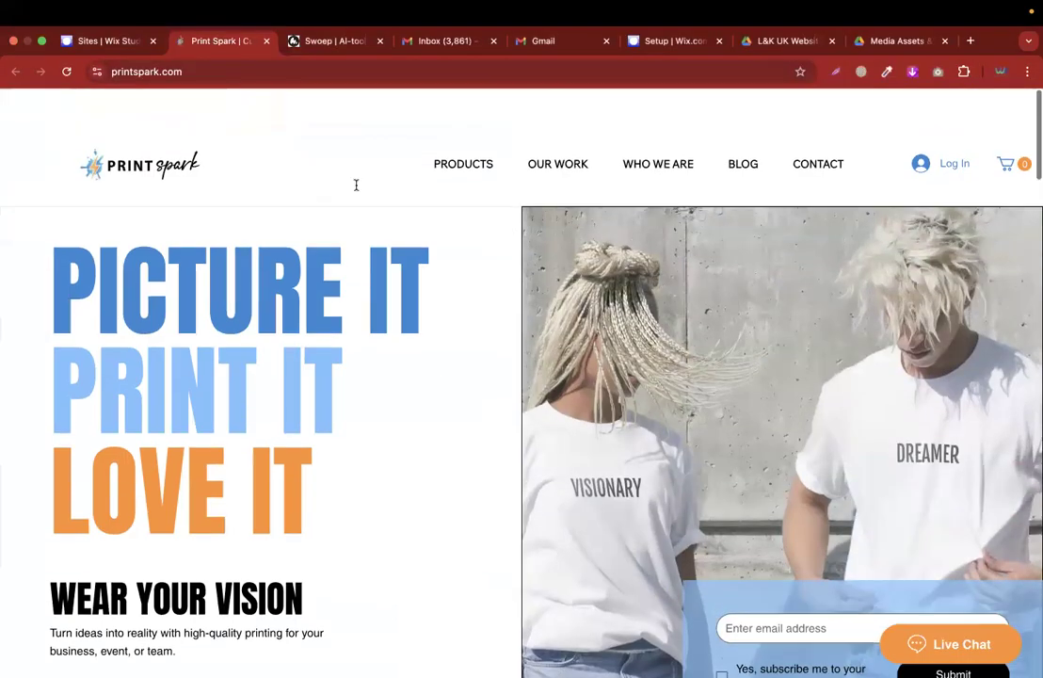
click(144, 72)
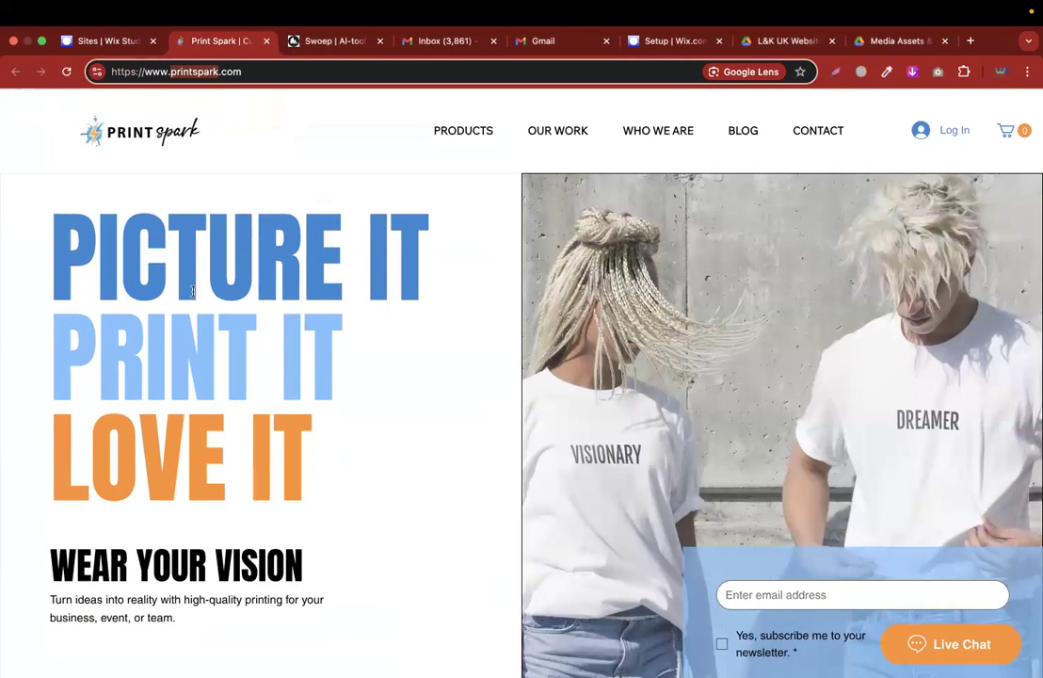
click(193, 292)
drag(51, 257, 400, 485)
key(super+c)
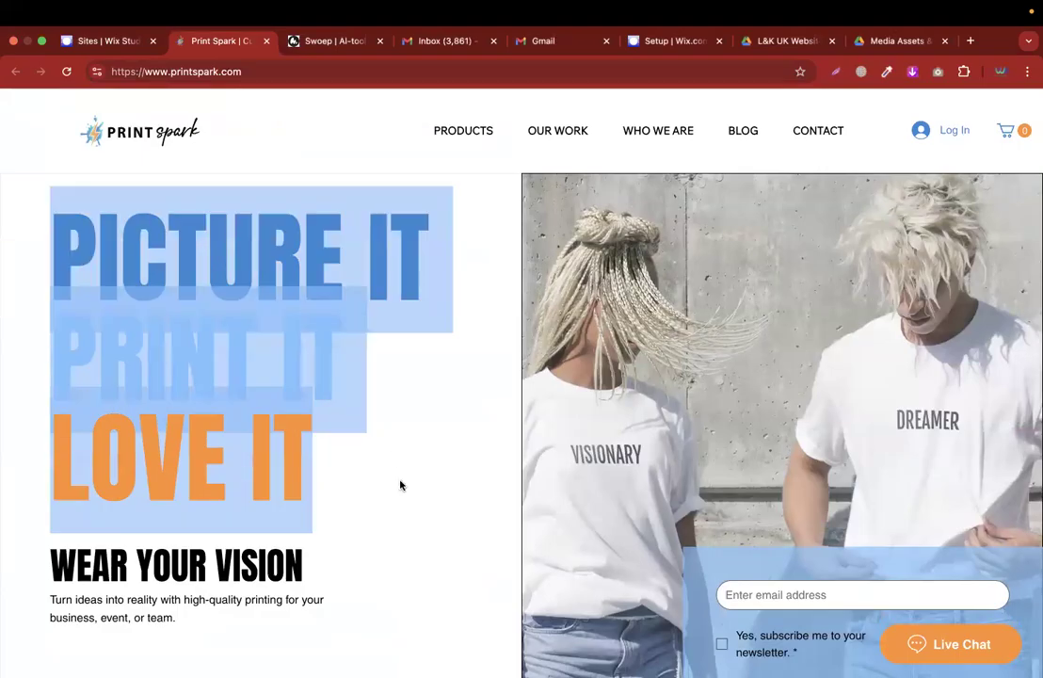
click(400, 484)
scroll(400, 485, down, 5)
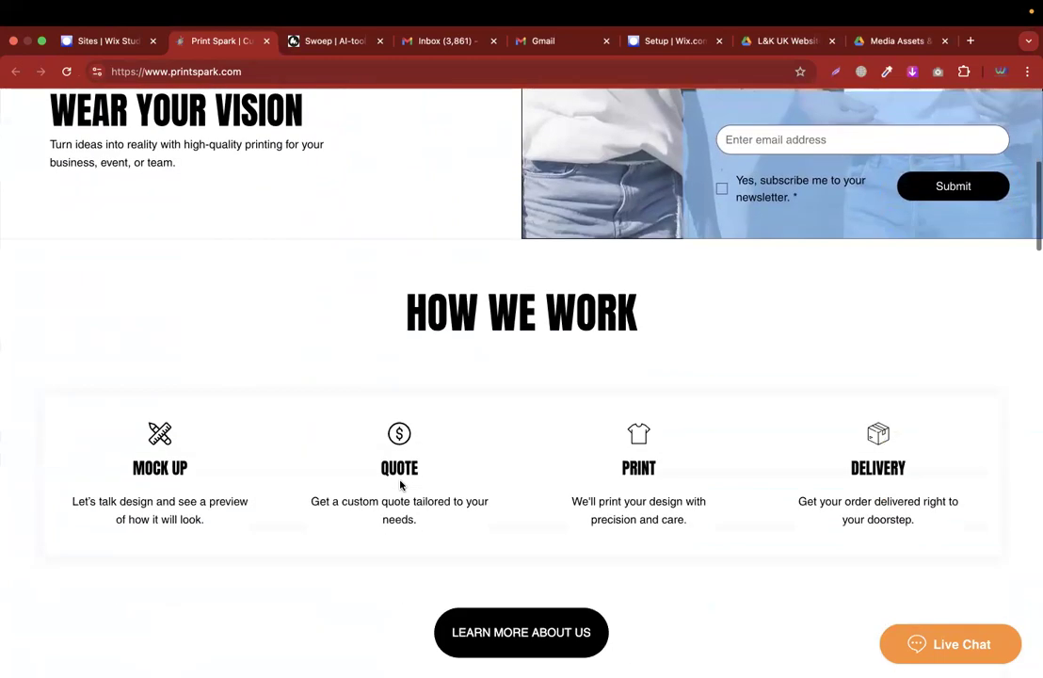
Set the email subject line to "Create, Print, and Fall in Love with PrintSpark !!" starting from a suggested line.
scroll(400, 484, up, 1)
key(ctrl+Right)
click(749, 224)
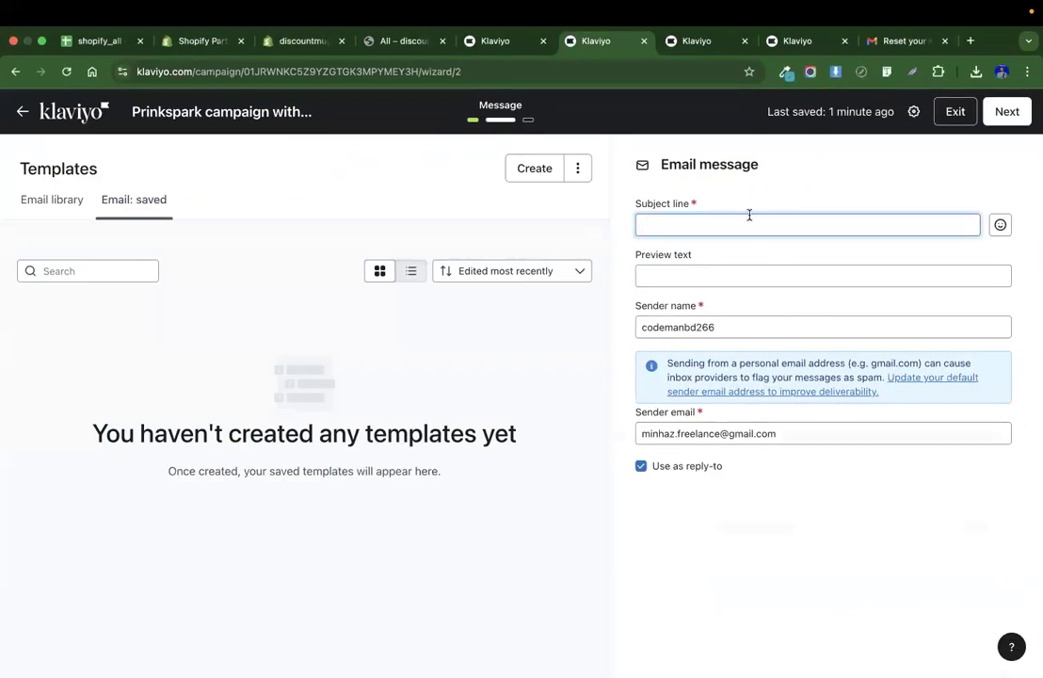
key(super+v)
click(675, 227)
scroll(673, 225, up, 1)
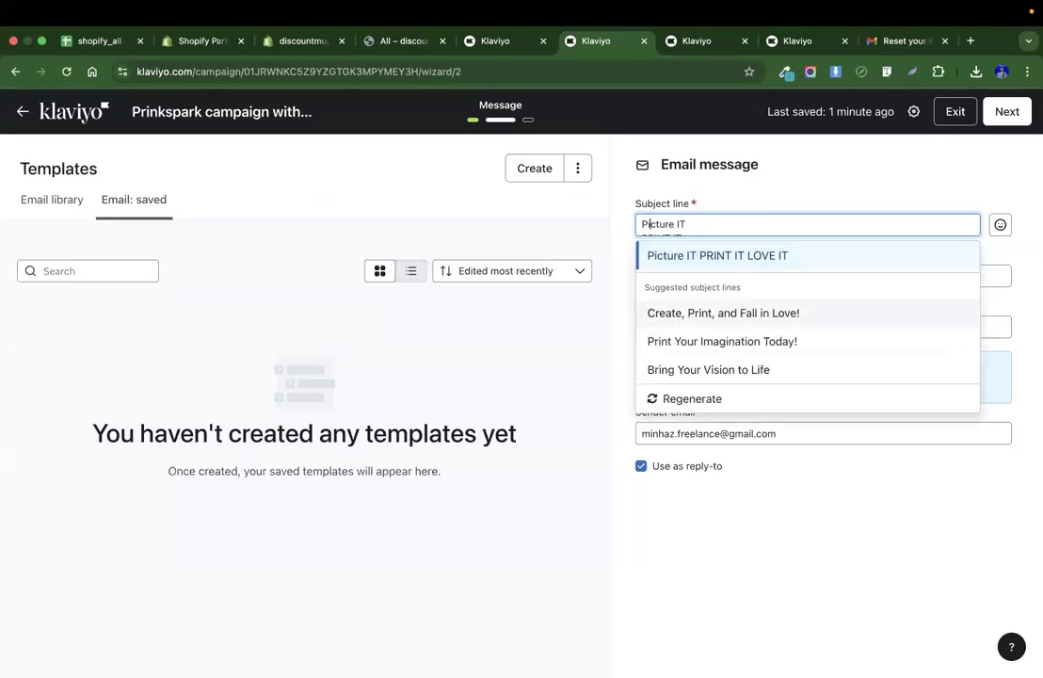
click(713, 315)
click(819, 226)
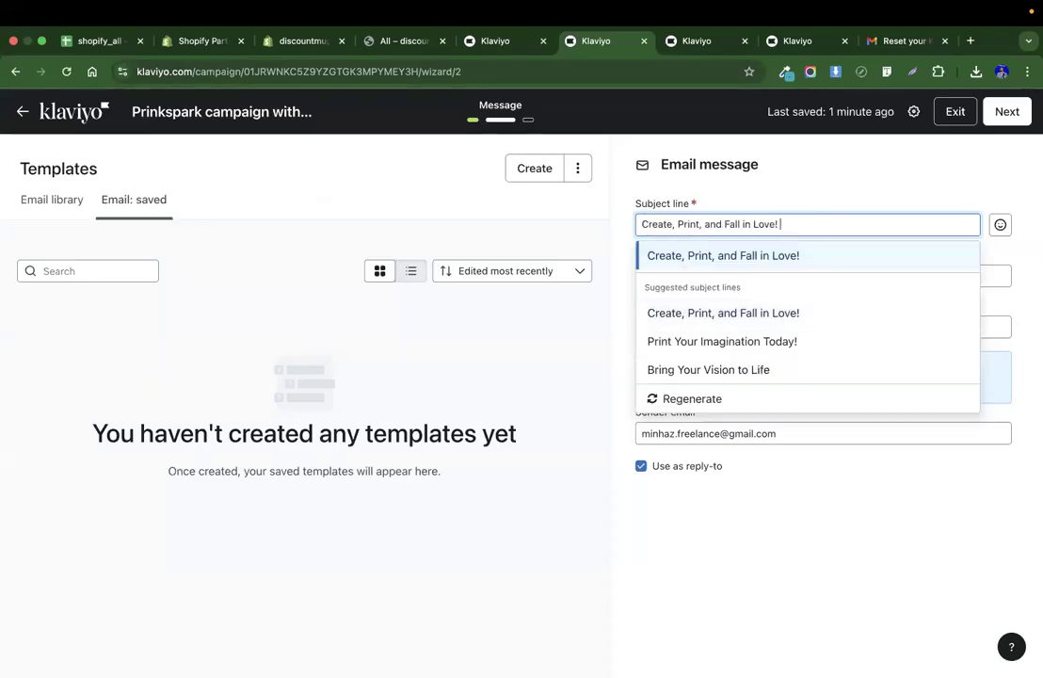
text(rintSpark)
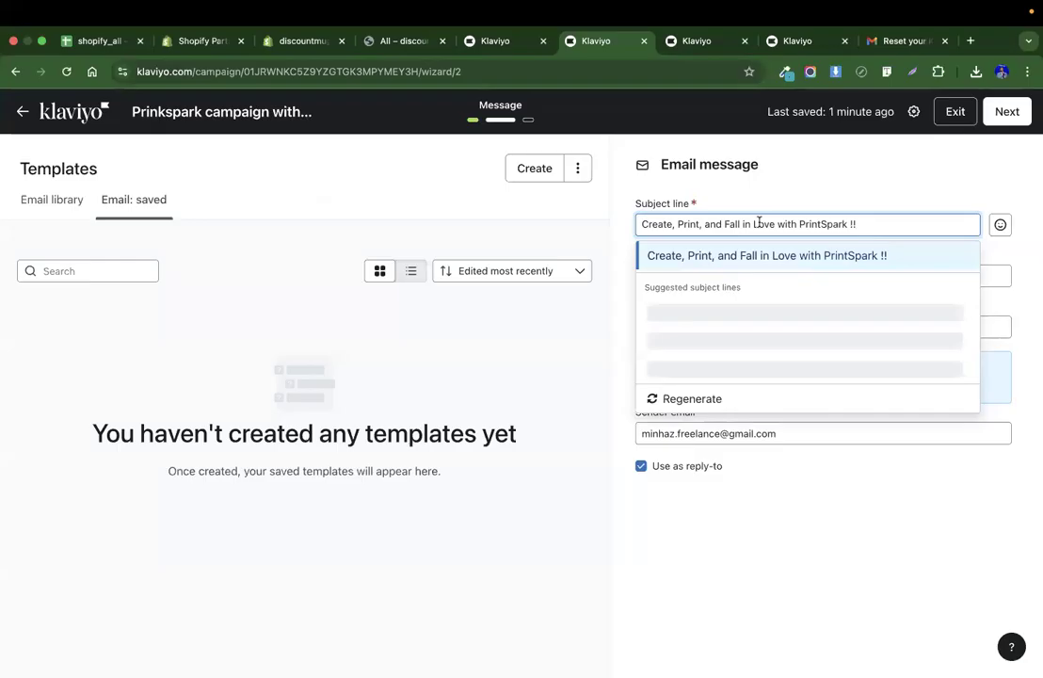
click(871, 265)
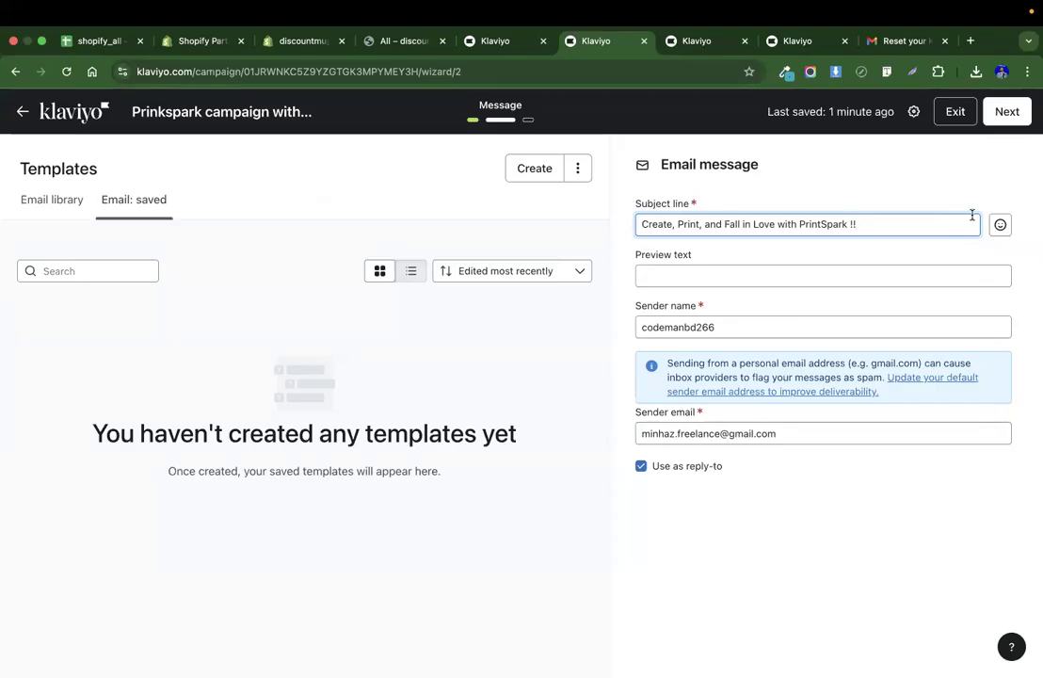
Browse the email library templates and apply the March Madness Sale - Animated template to the campaign.
click(1007, 112)
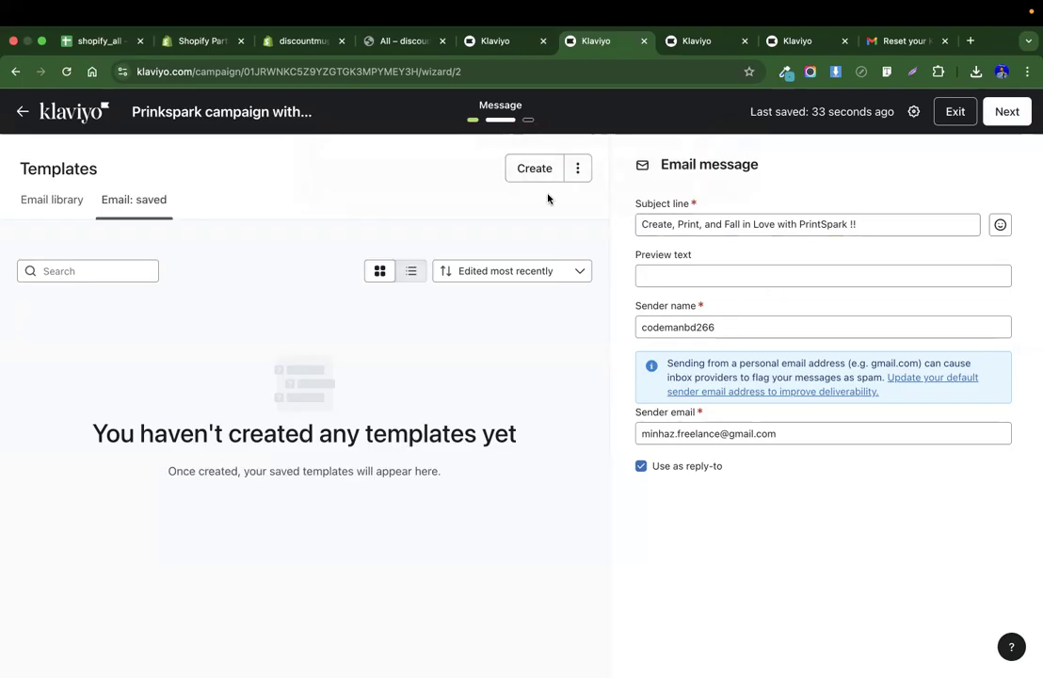
click(59, 202)
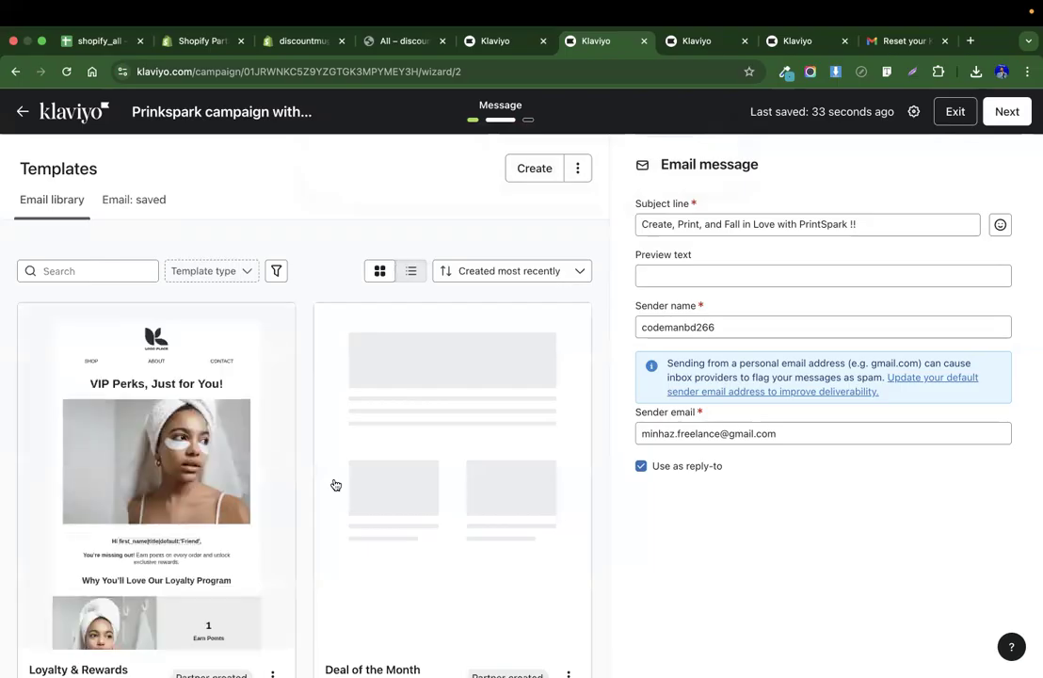
scroll(335, 484, down, 3)
scroll(236, 374, down, 4)
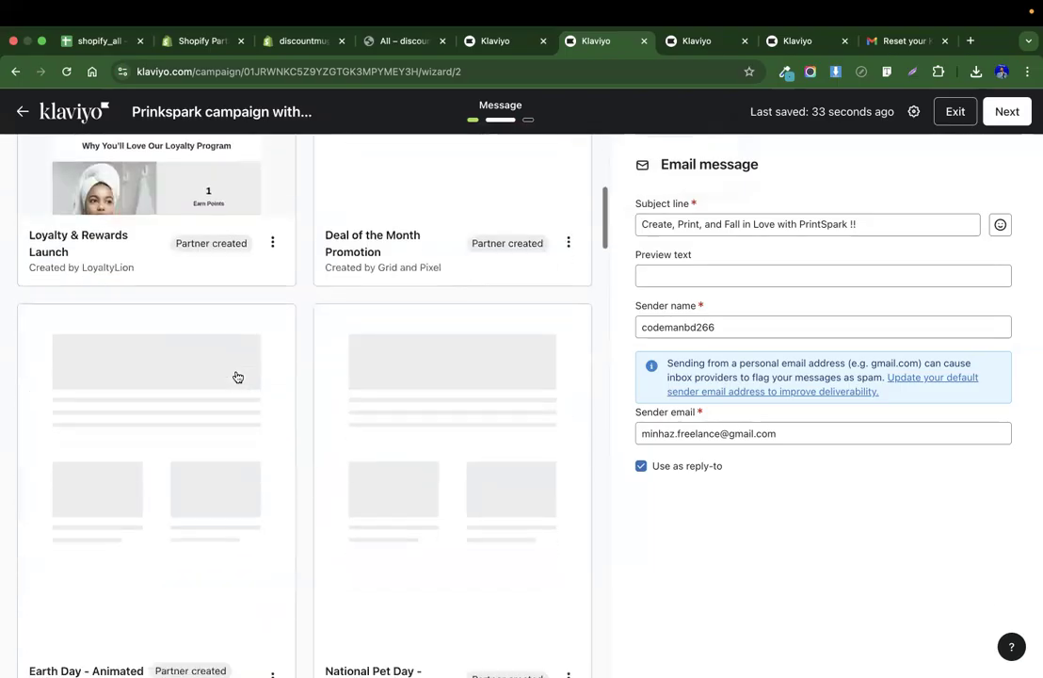
scroll(236, 374, up, 4)
scroll(238, 376, down, 3)
scroll(237, 375, up, 5)
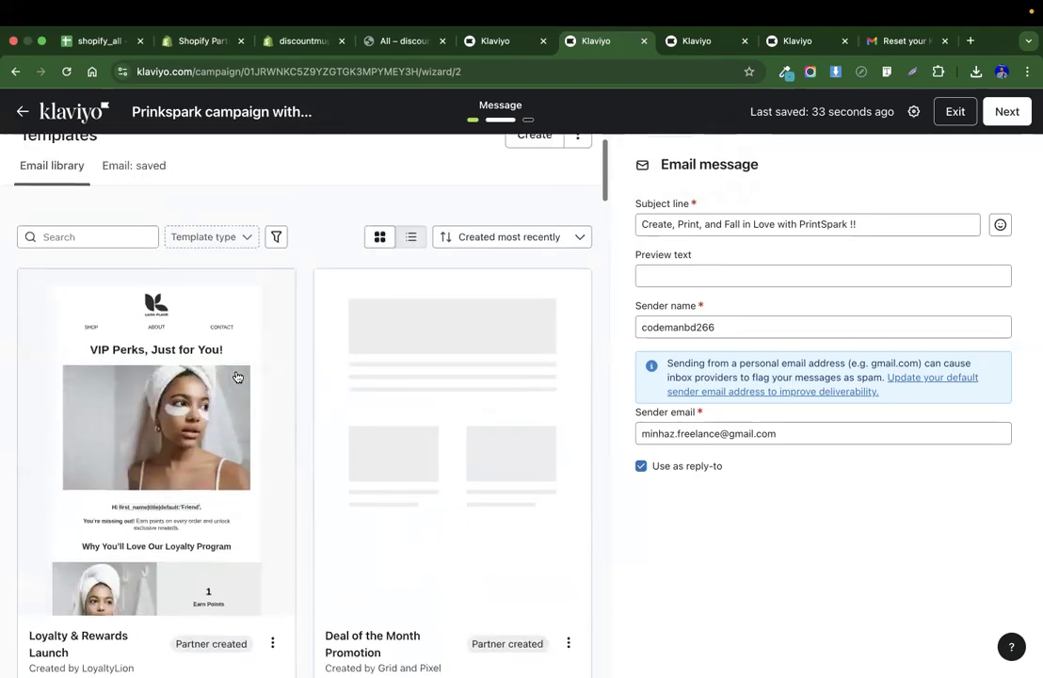
scroll(368, 443, down, 15)
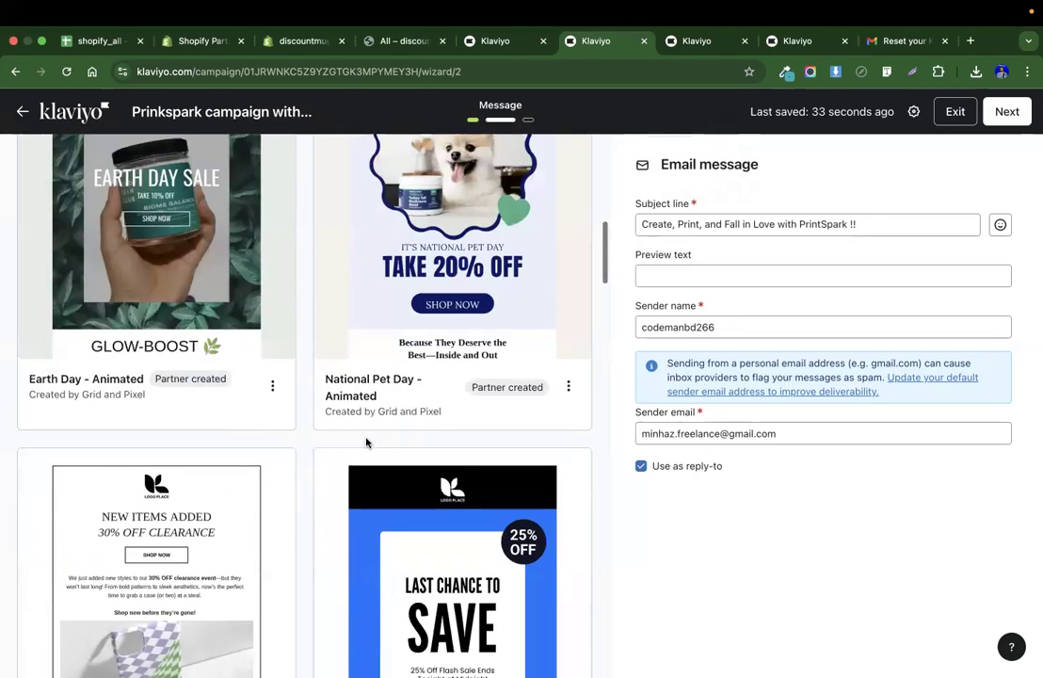
scroll(368, 443, down, 2)
scroll(280, 426, up, 1)
scroll(241, 379, down, 5)
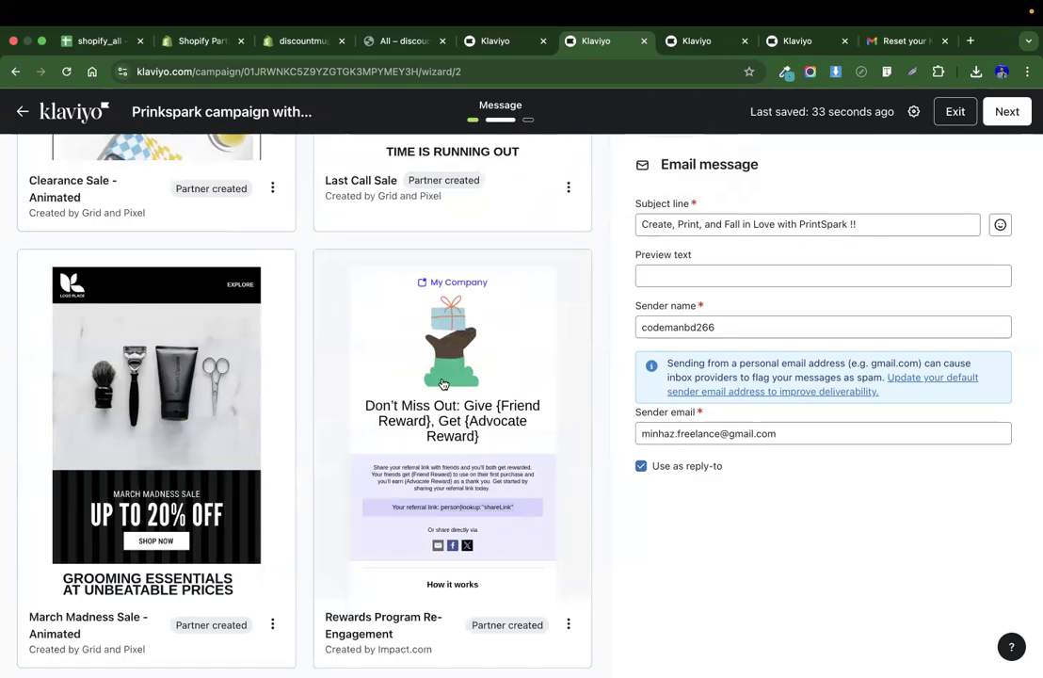
scroll(560, 402, down, 4)
scroll(559, 402, up, 3)
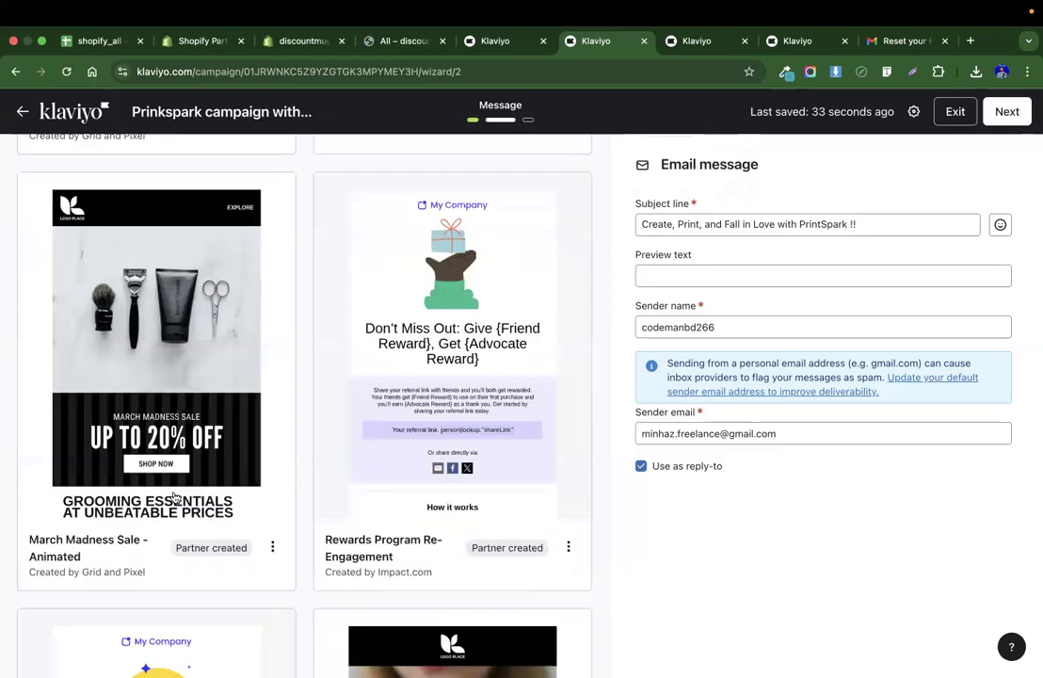
click(144, 376)
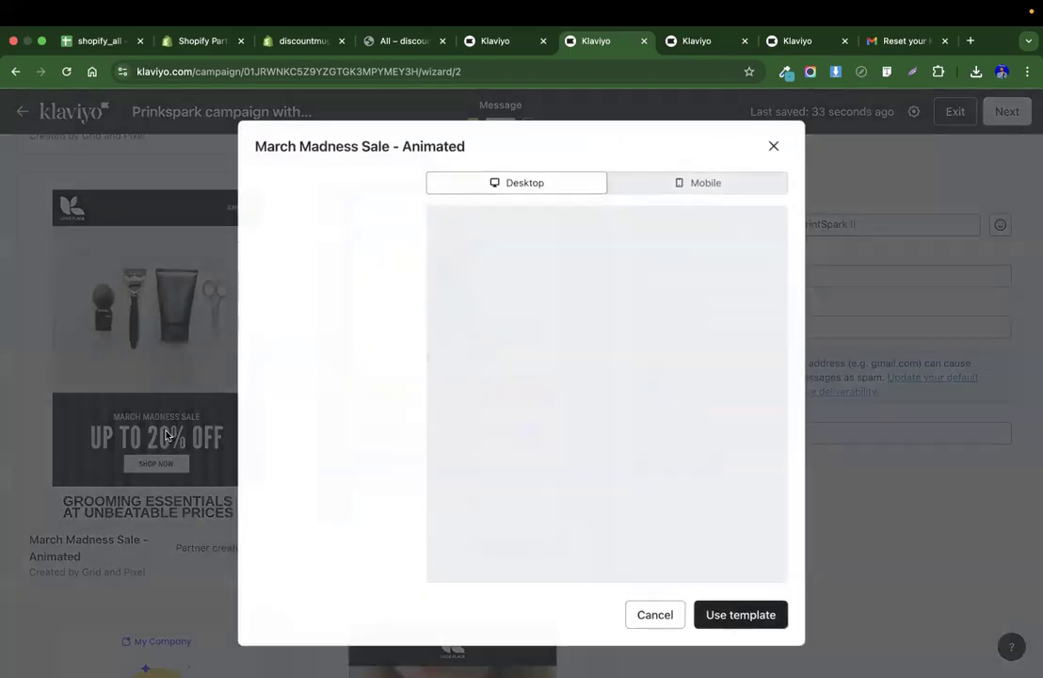
click(743, 617)
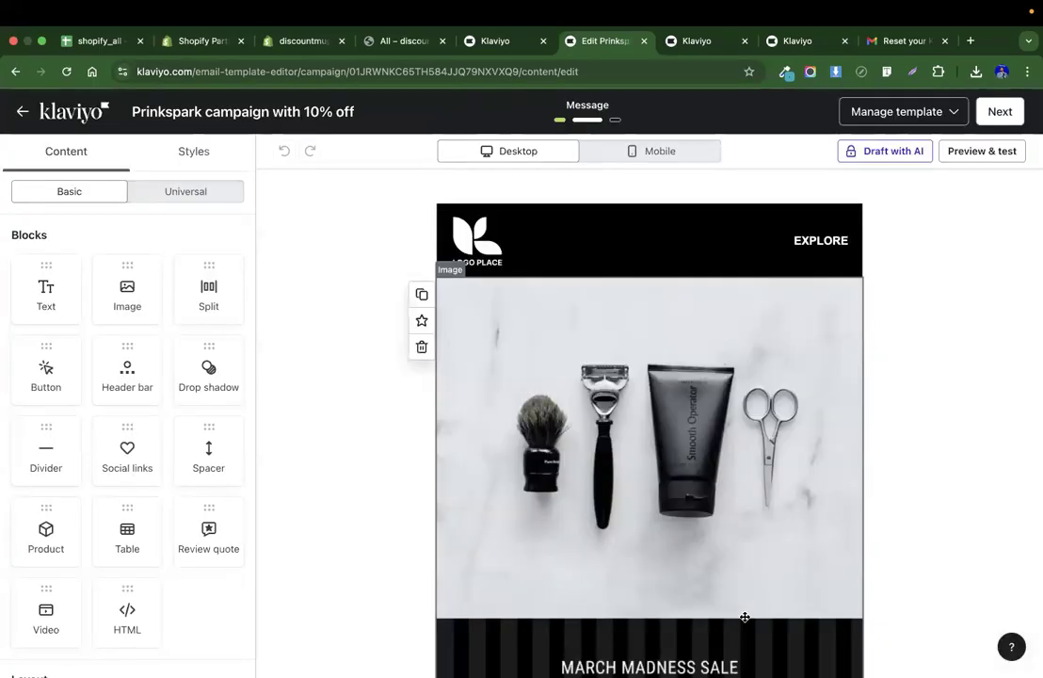
Select the template's header logo image and open its replacement image picker.
click(508, 247)
click(96, 417)
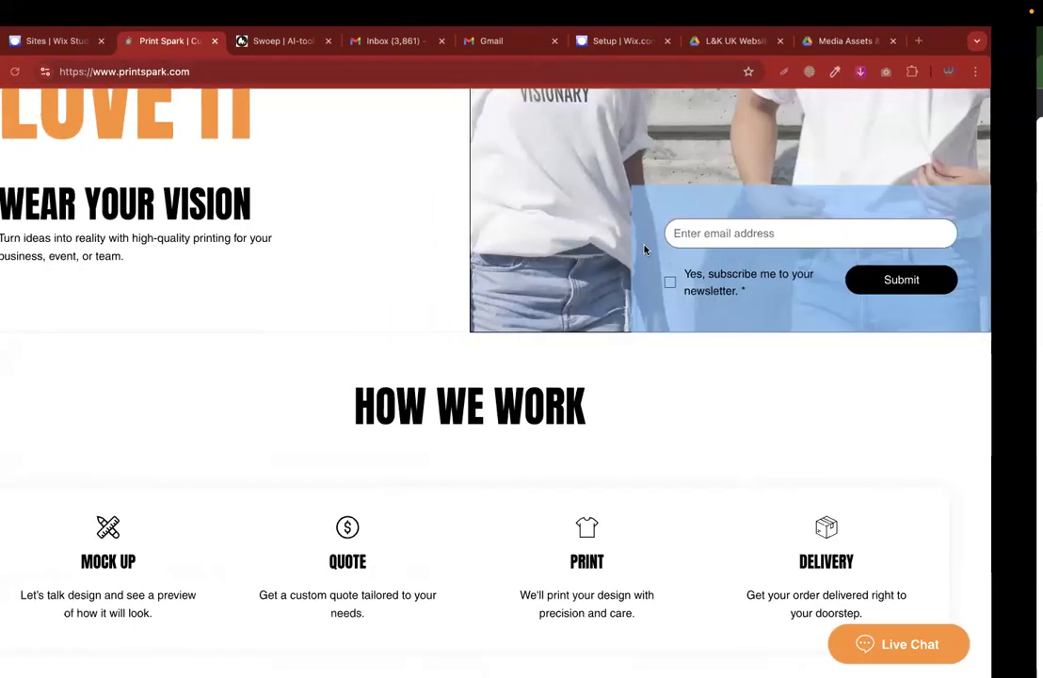
Try to save the Print Spark site logo image as print and upload it in the image picker.
scroll(289, 312, up, 5)
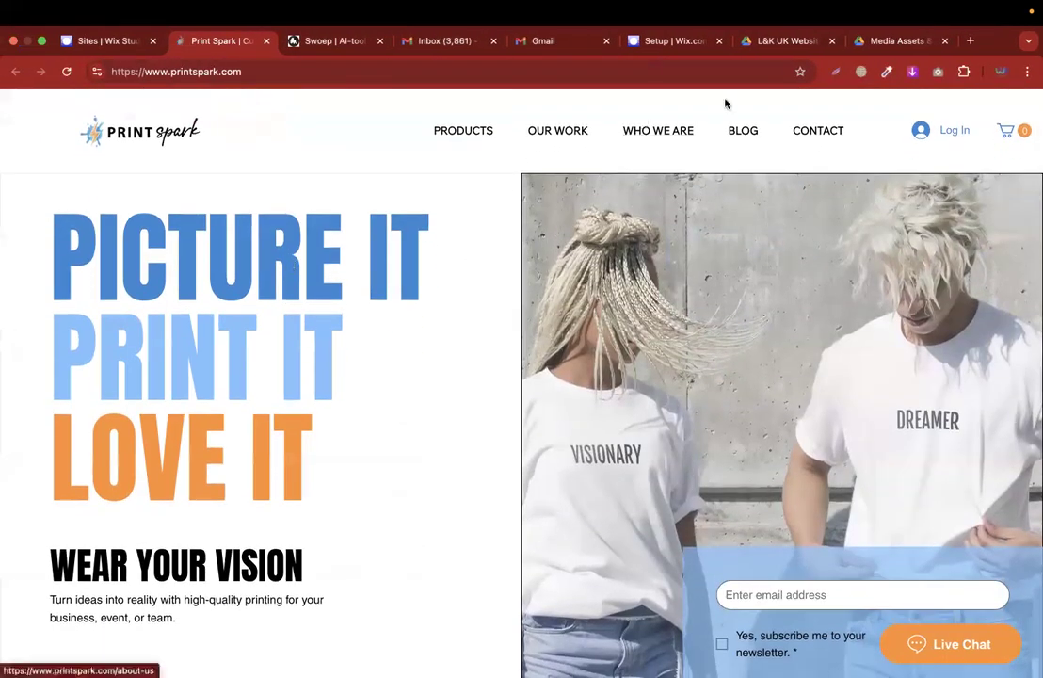
right_click(174, 125)
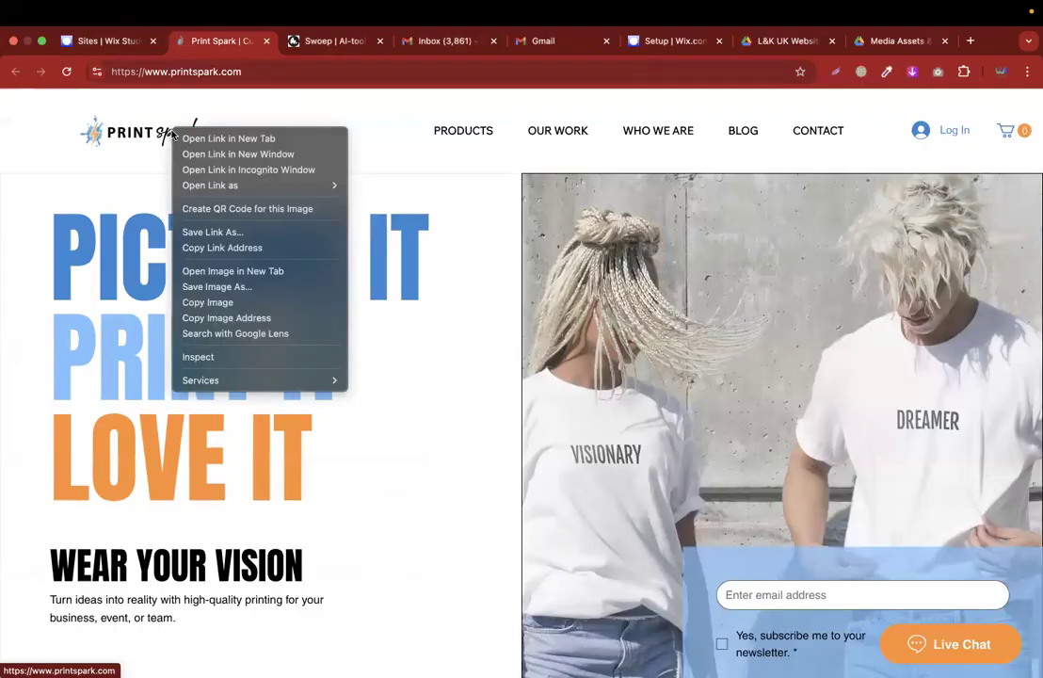
click(243, 287)
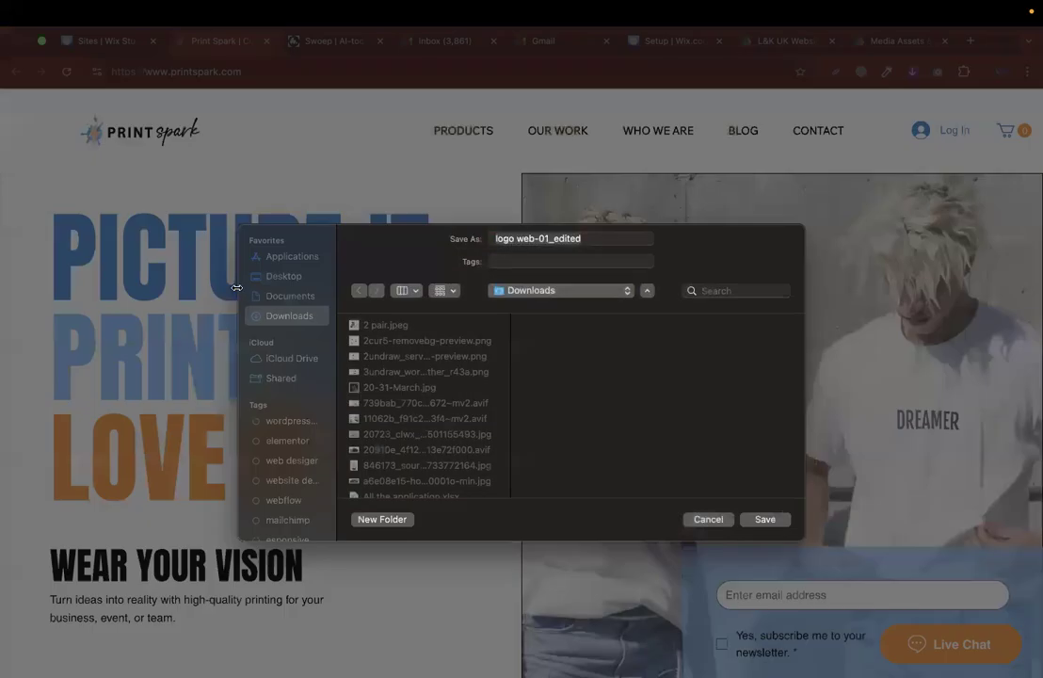
text(print)
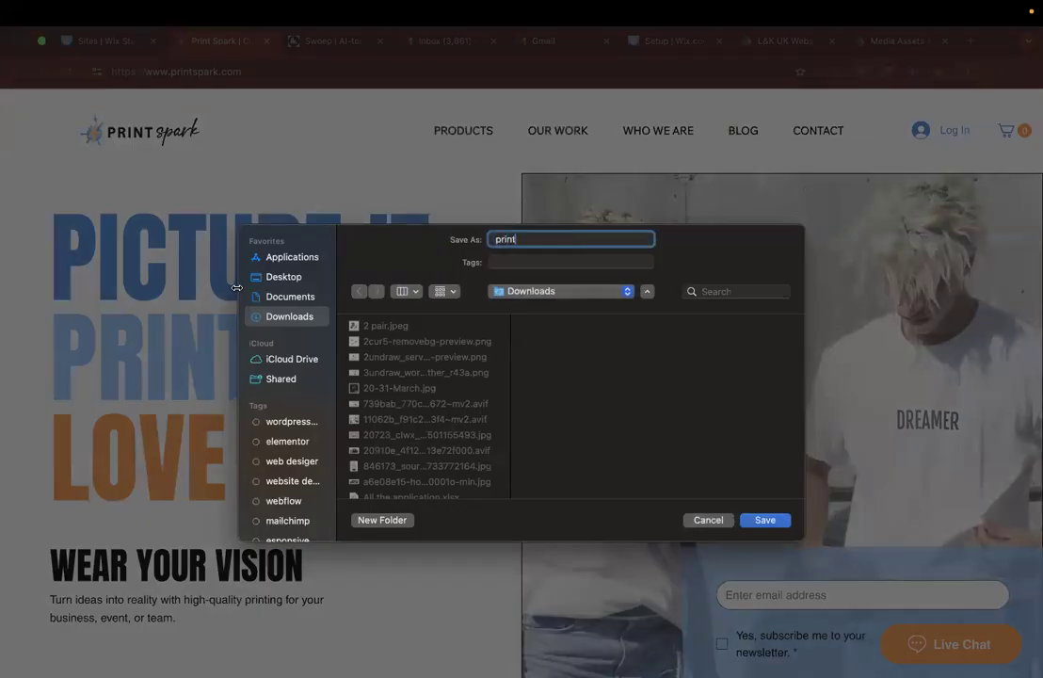
key(Return)
key(ctrl+Right)
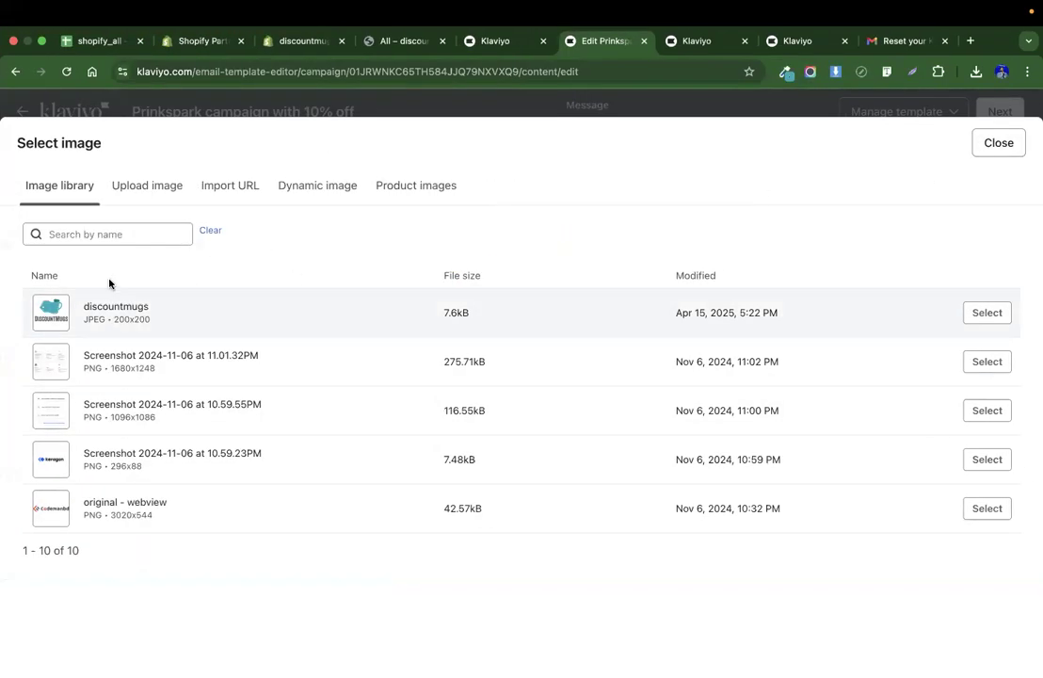
click(138, 195)
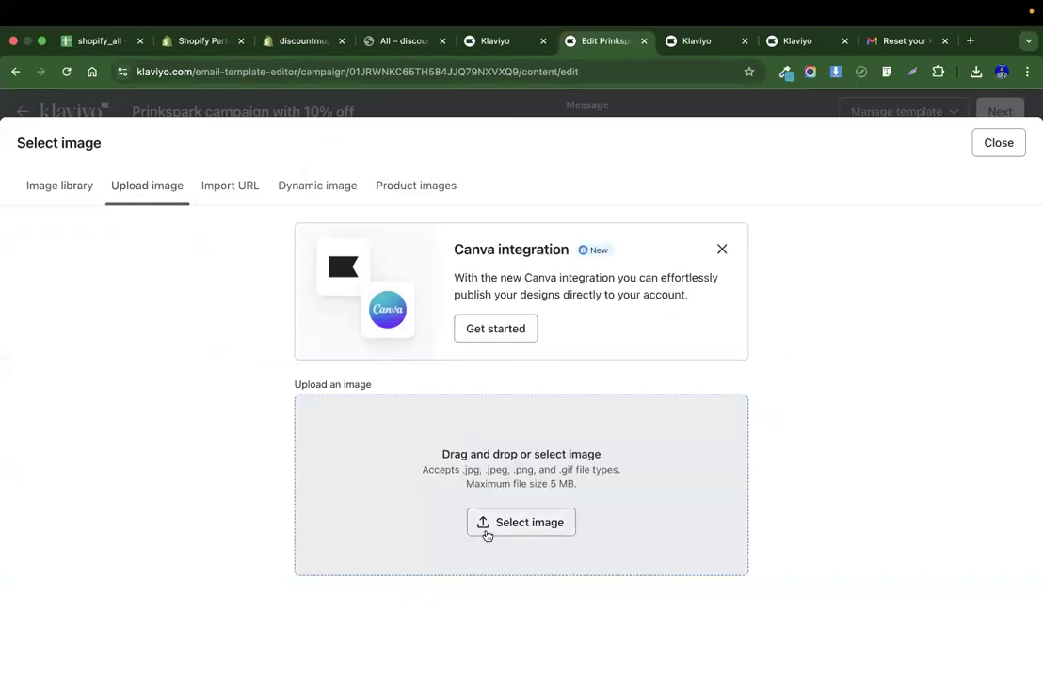
click(486, 529)
click(360, 271)
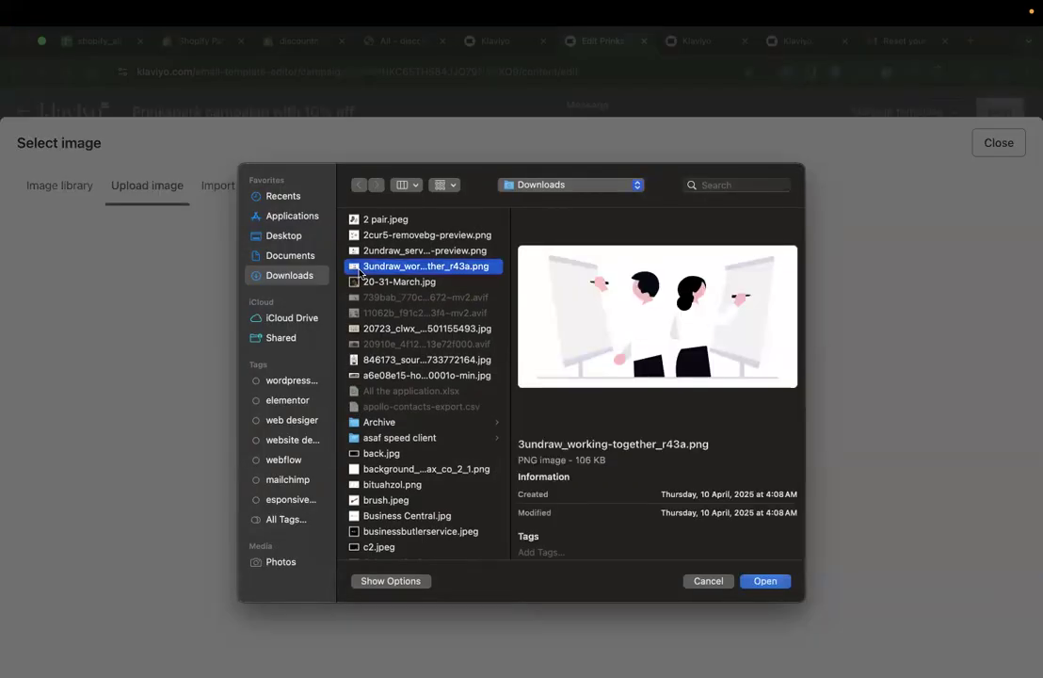
text(pr)
key(Down)
key(Down)
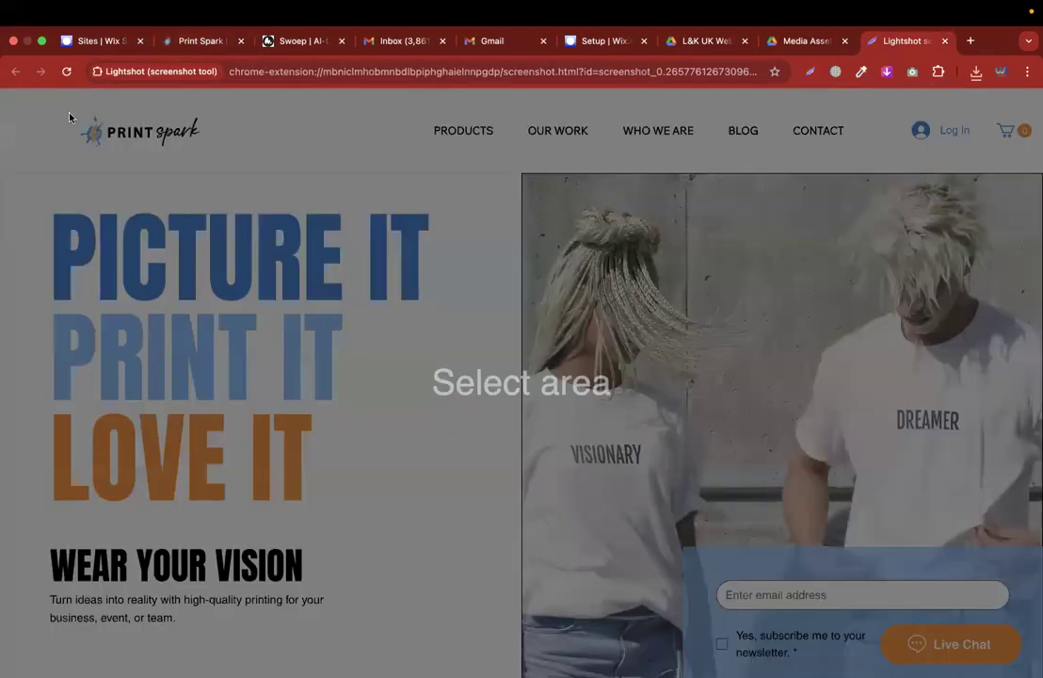
Capture a 460x138 screenshot of the Print Spark site logo and save it as print.
drag(60, 108, 224, 157)
click(190, 169)
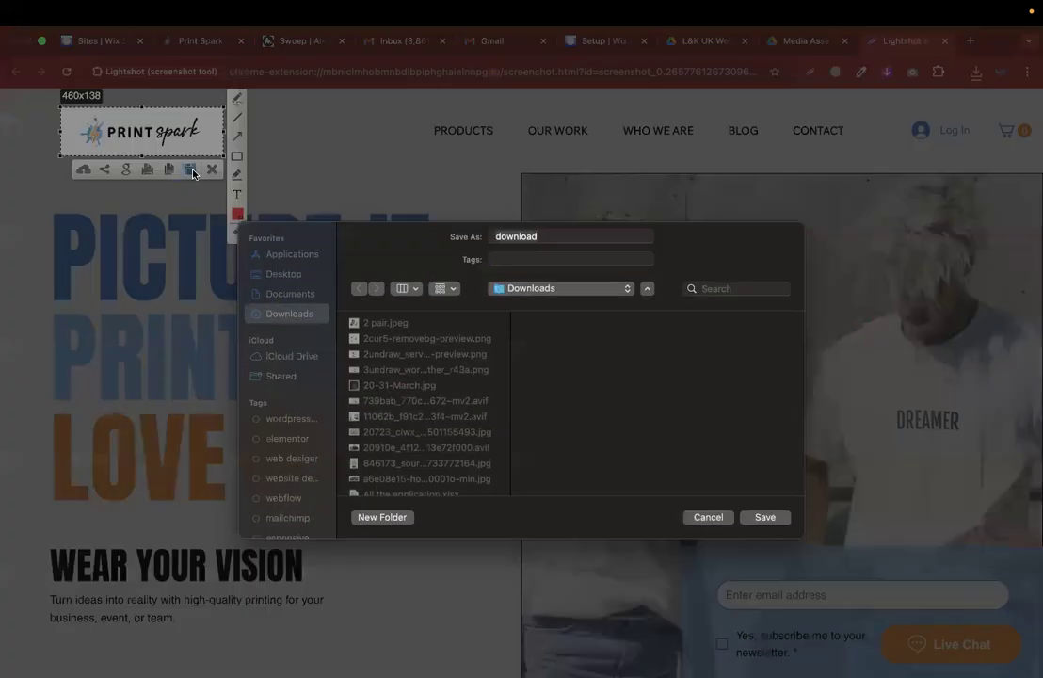
text(print)
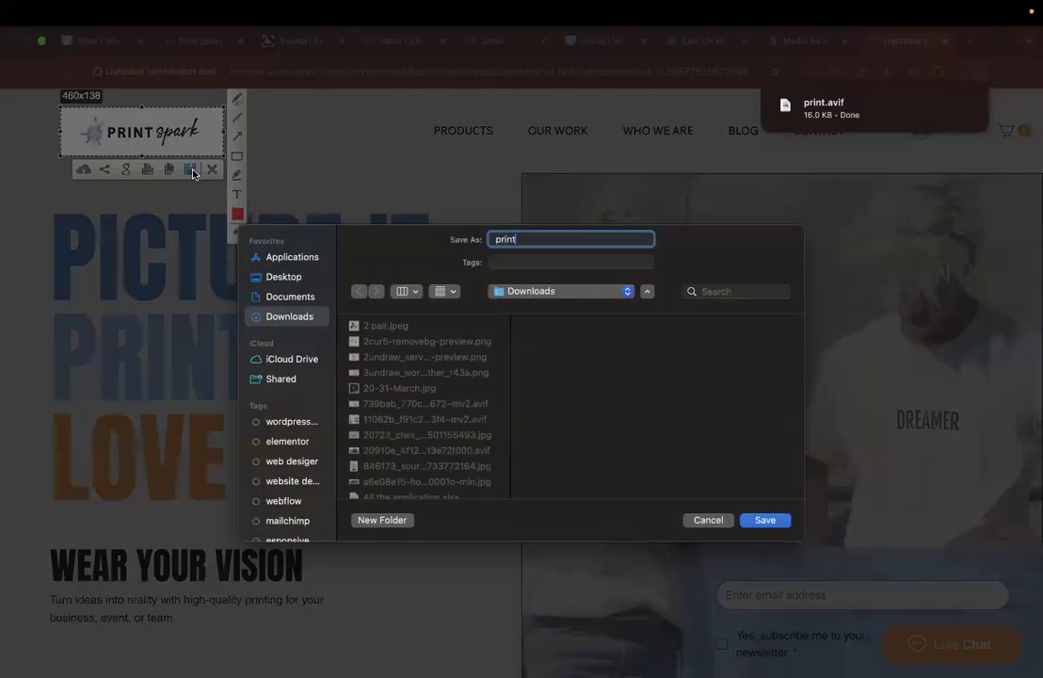
key(Return)
Open remove.bg in a new tab and upload the print.png logo screenshot.
click(944, 40)
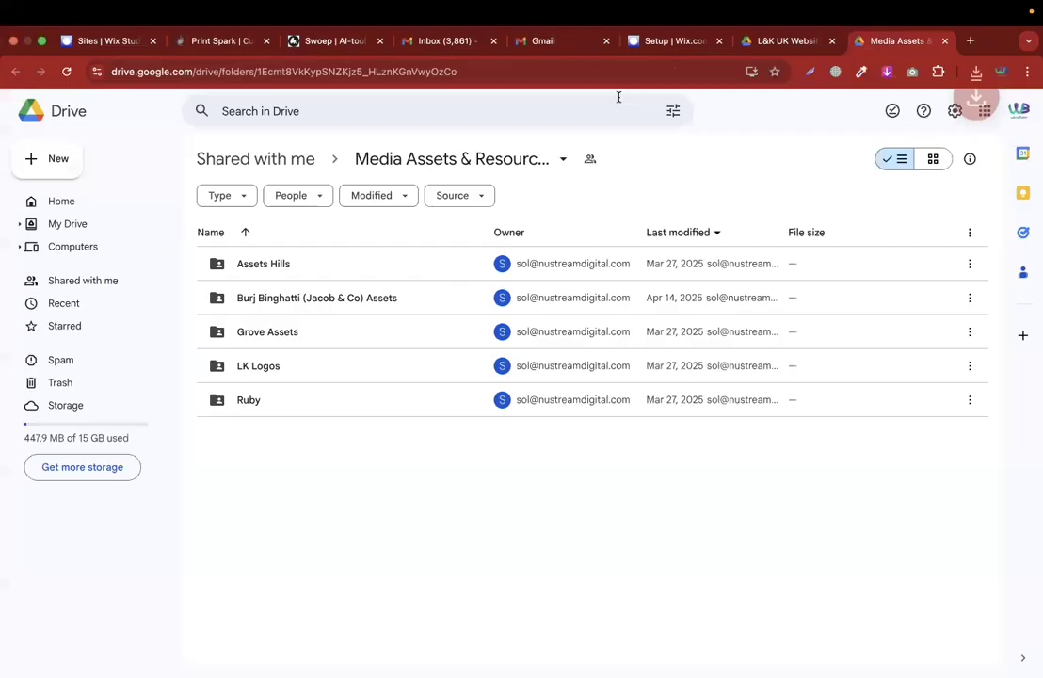
click(971, 42)
text(remo)
key(Return)
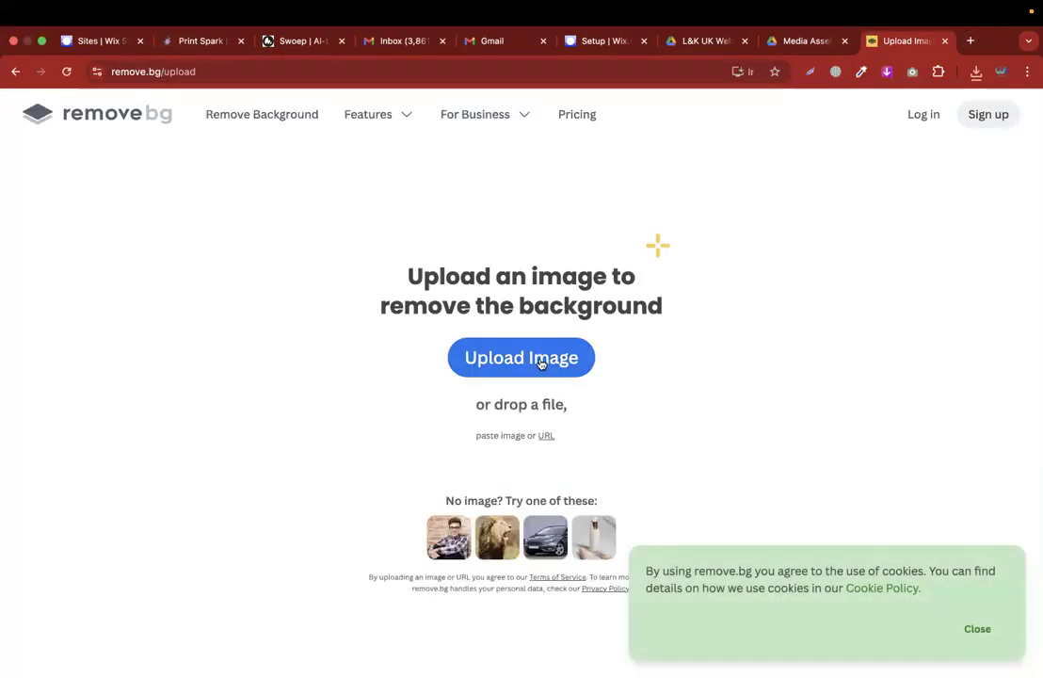
click(541, 364)
text(print)
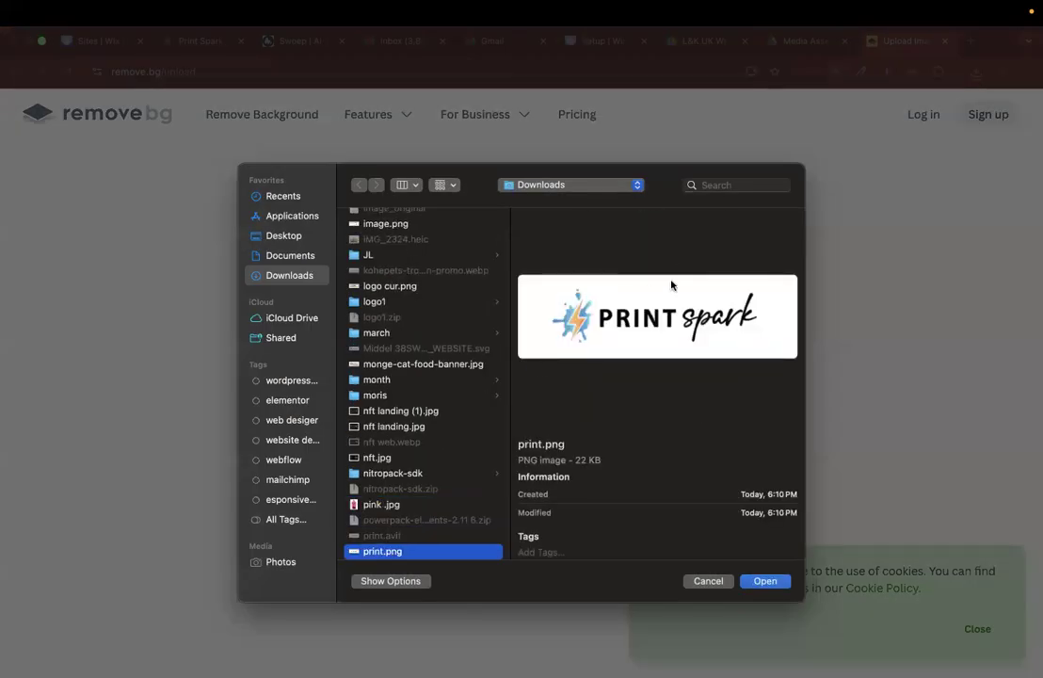
key(Return)
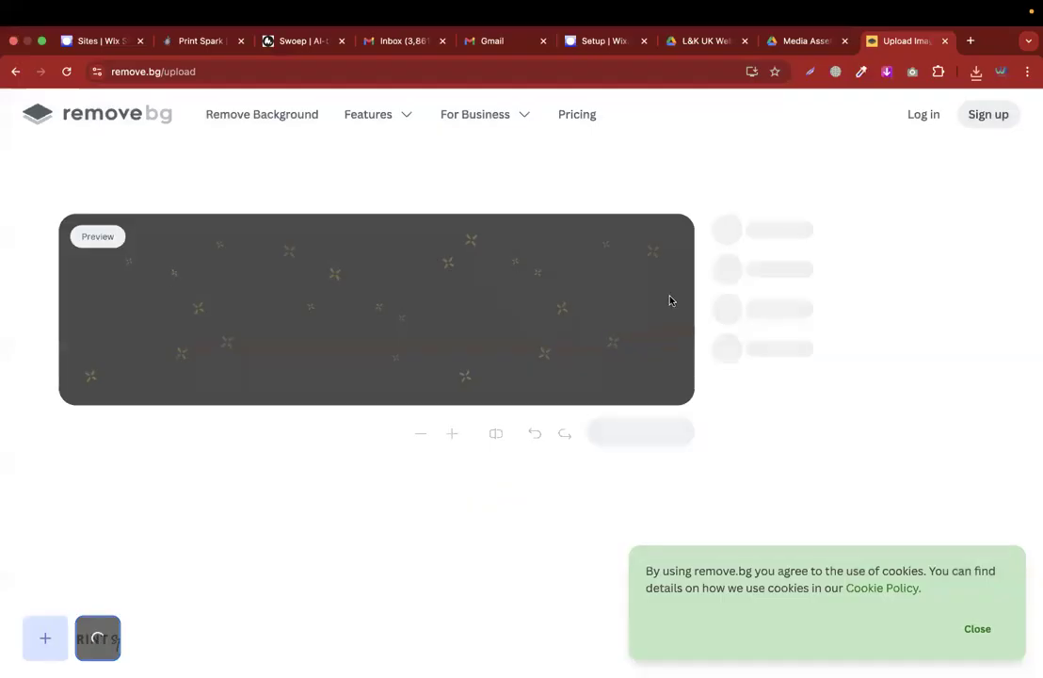
Download the background-removed logo as the free 460 x 138 preview.
click(970, 646)
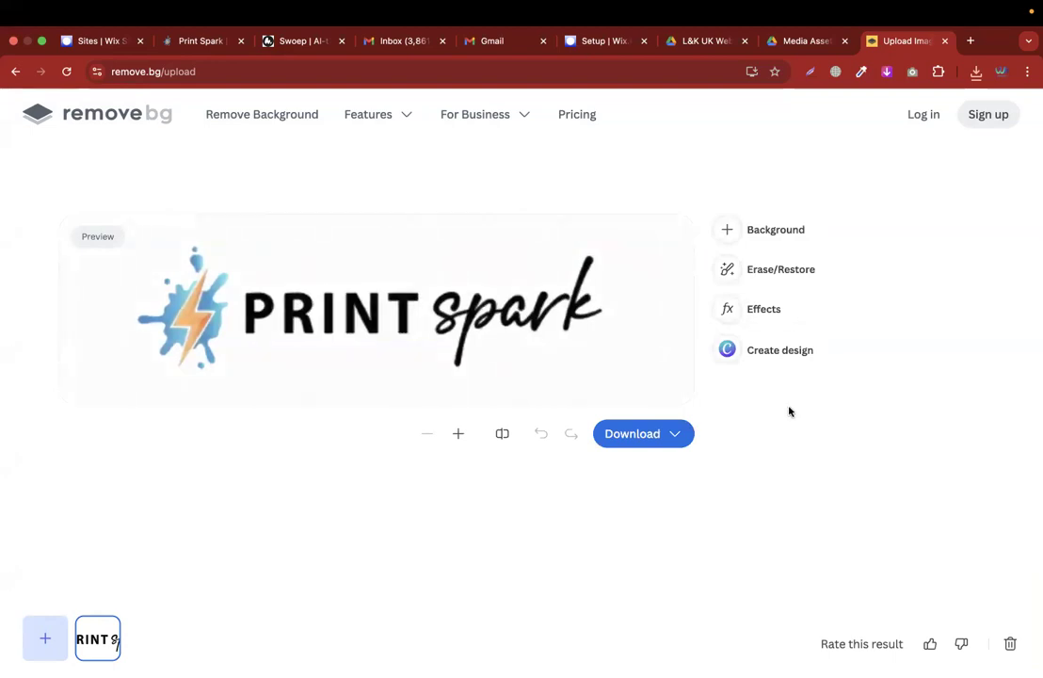
click(656, 434)
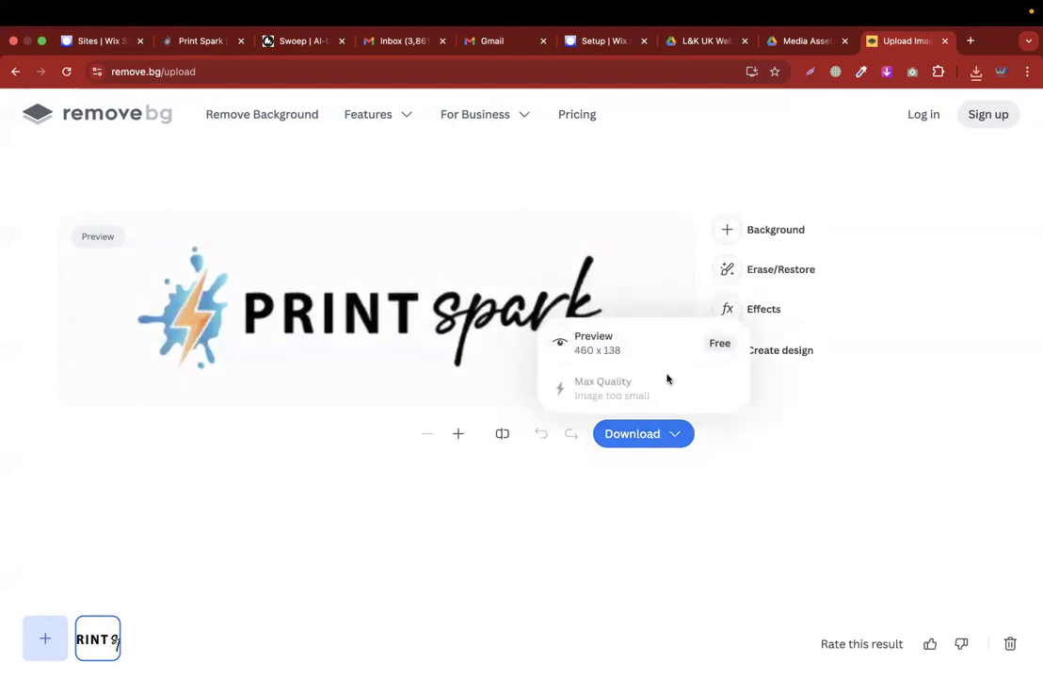
click(603, 347)
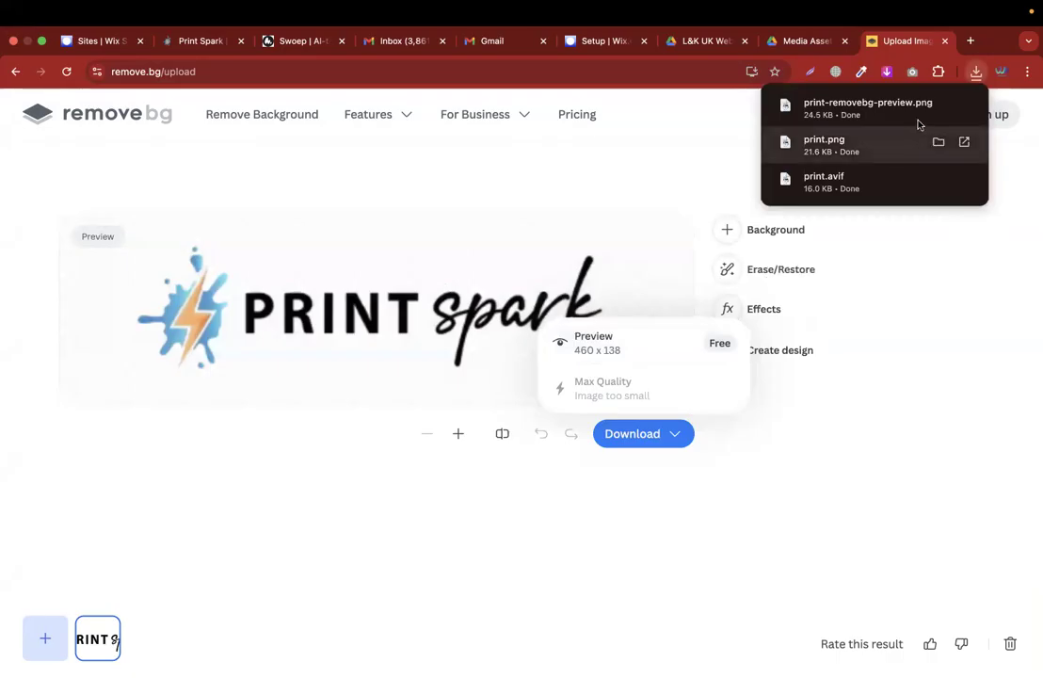
Upload print-removebg-preview.png as the template's header logo image.
key(ctrl+Right)
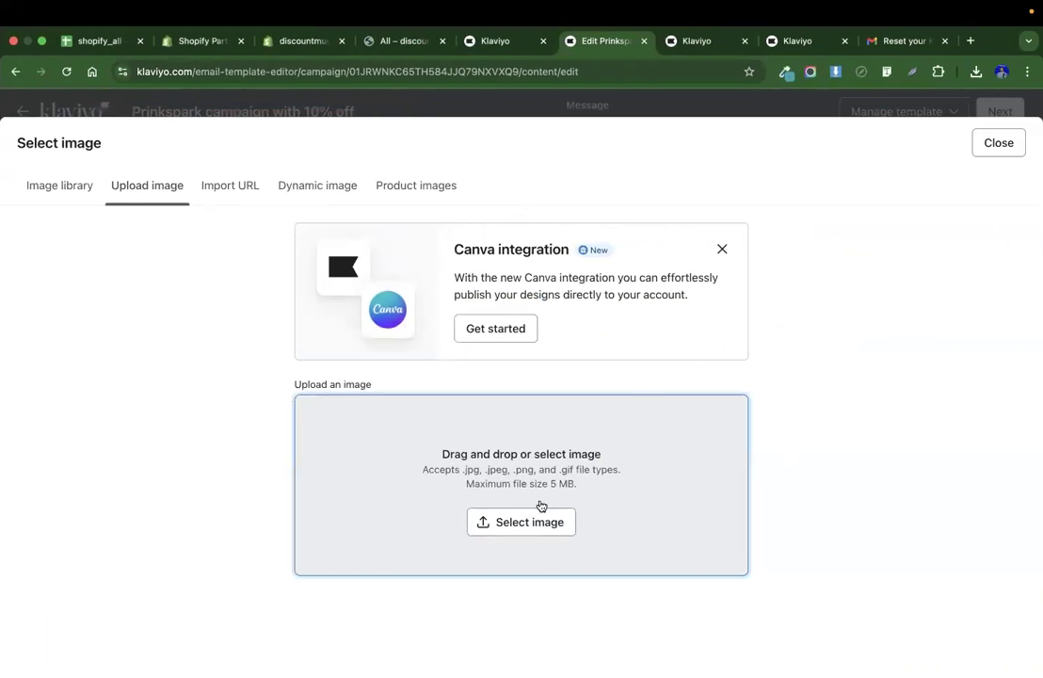
click(541, 506)
text(print)
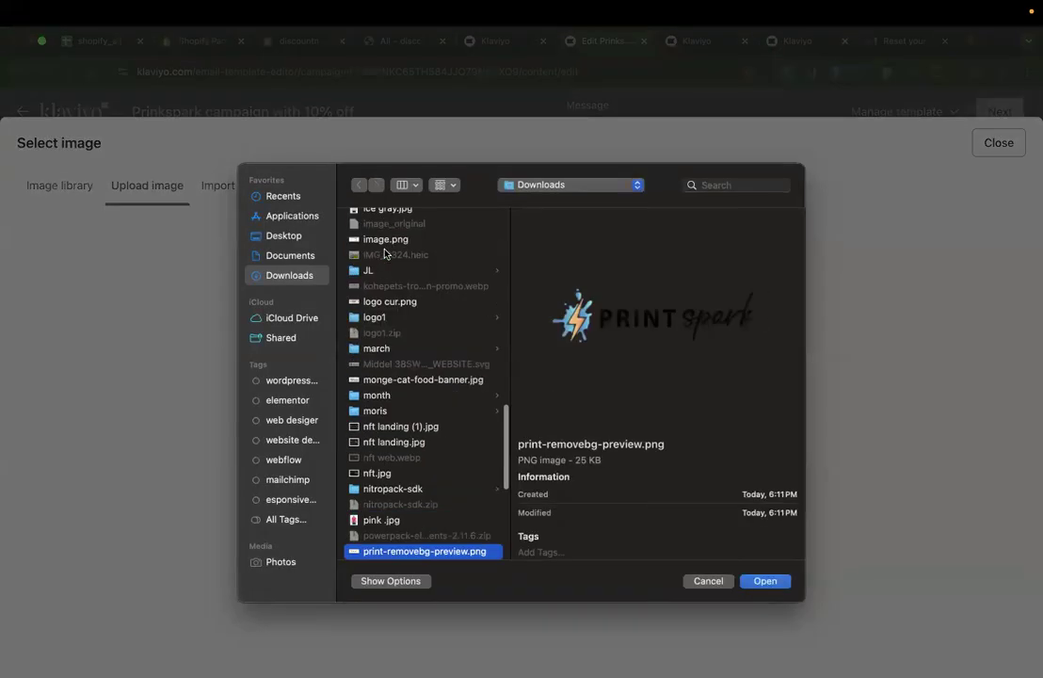
key(Return)
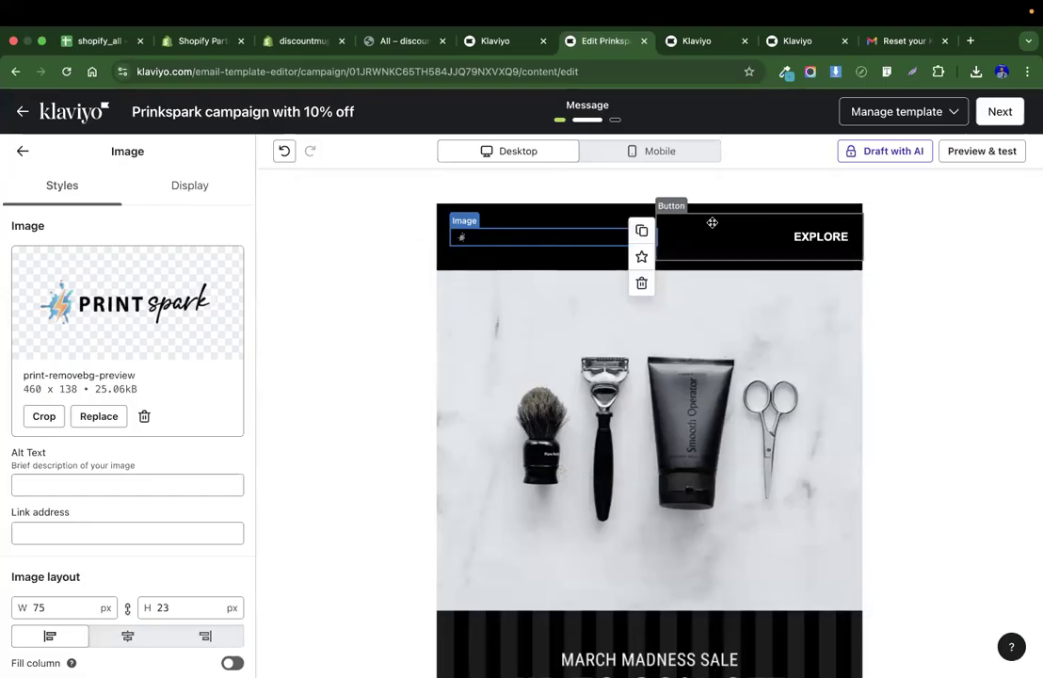
Set the header section's content color to FFFFFF.
click(613, 207)
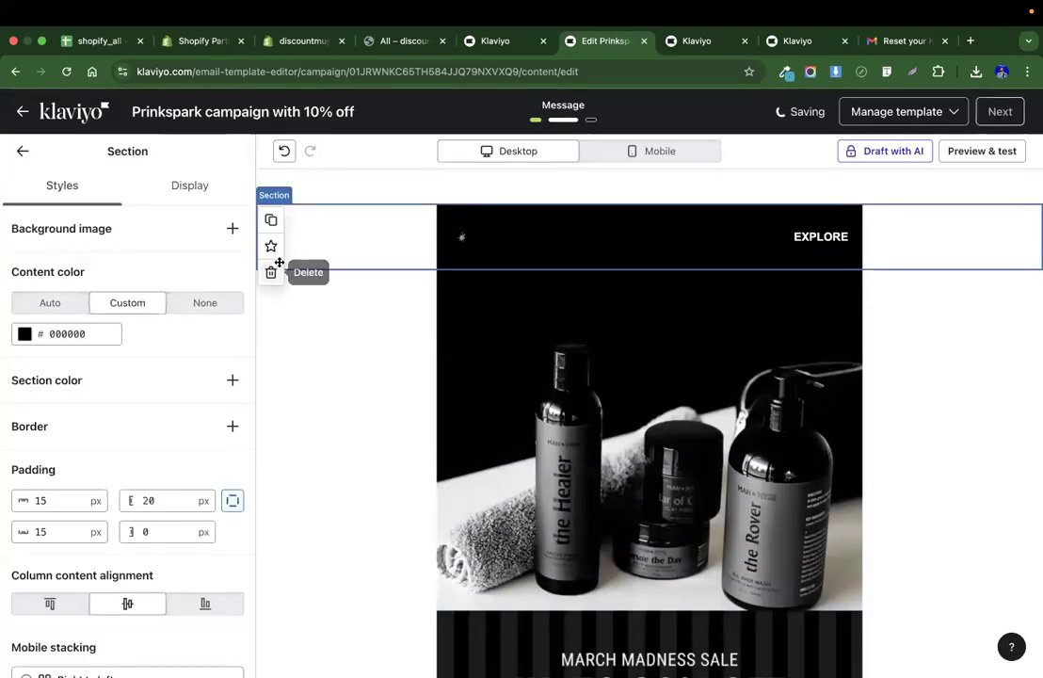
click(48, 333)
double_click(89, 329)
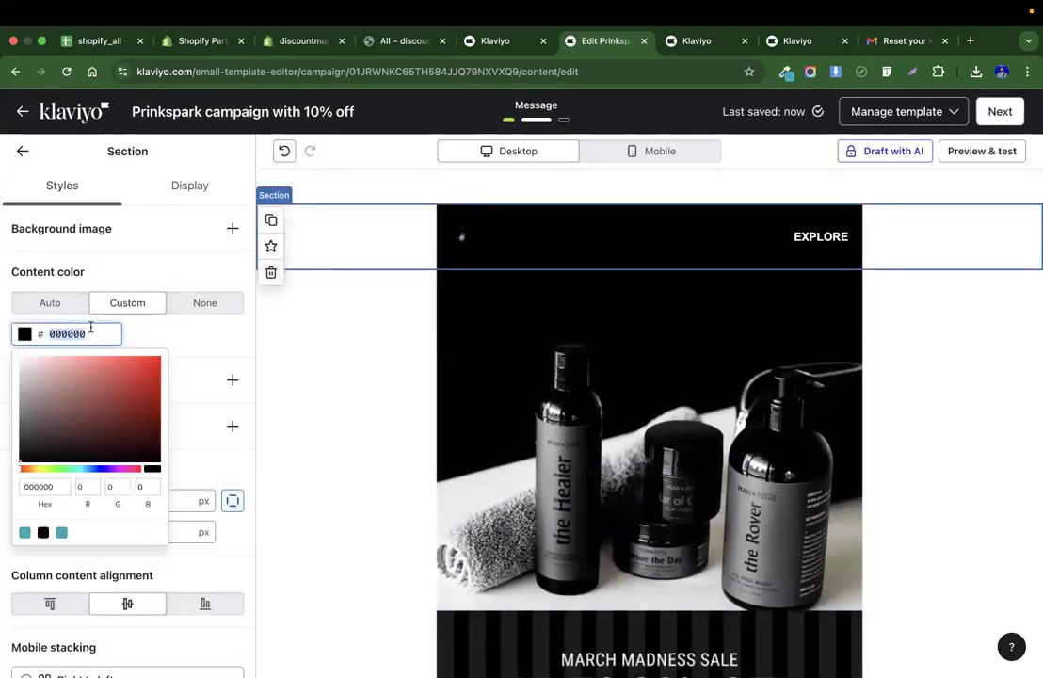
text(FFFFFF)
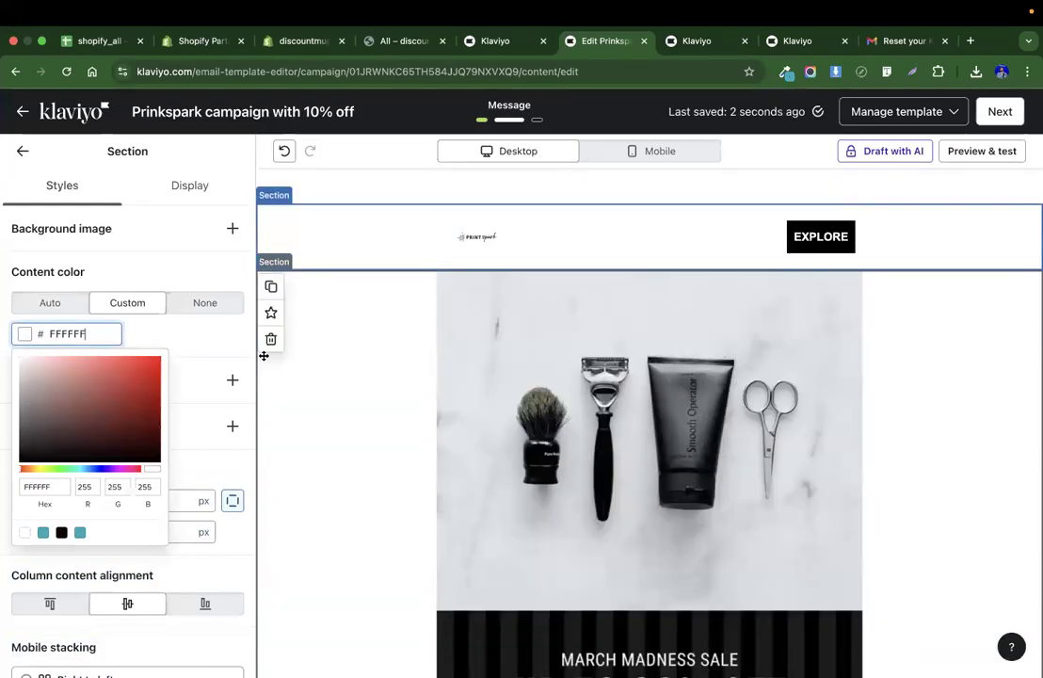
click(222, 342)
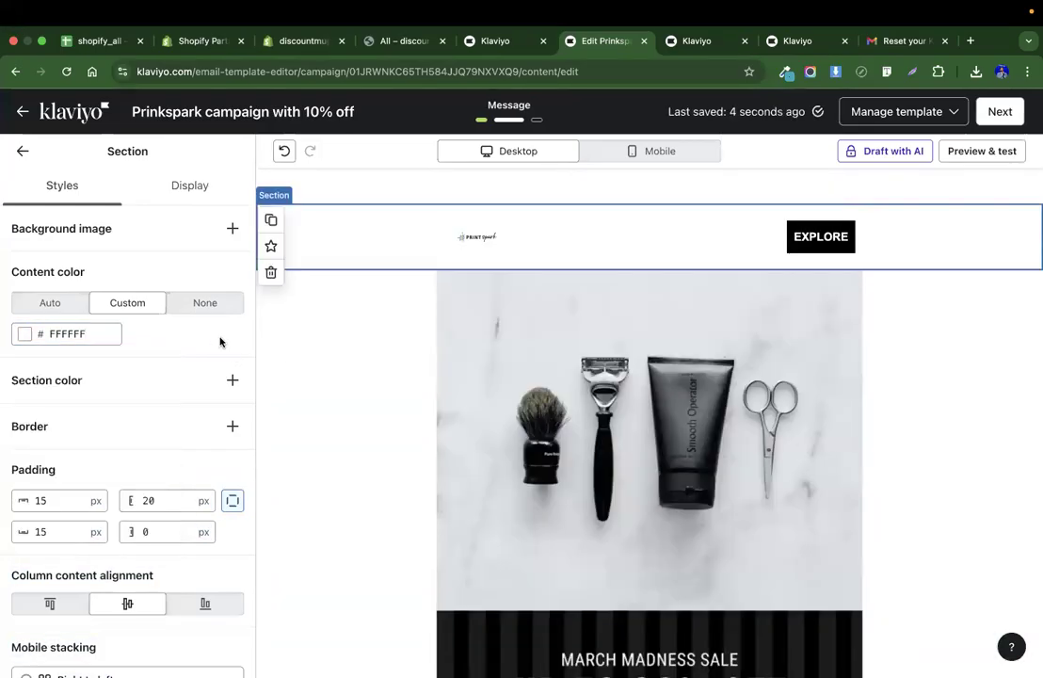
Resize the header logo image to 200 px wide.
click(493, 235)
scroll(122, 482, down, 3)
click(66, 463)
text(150)
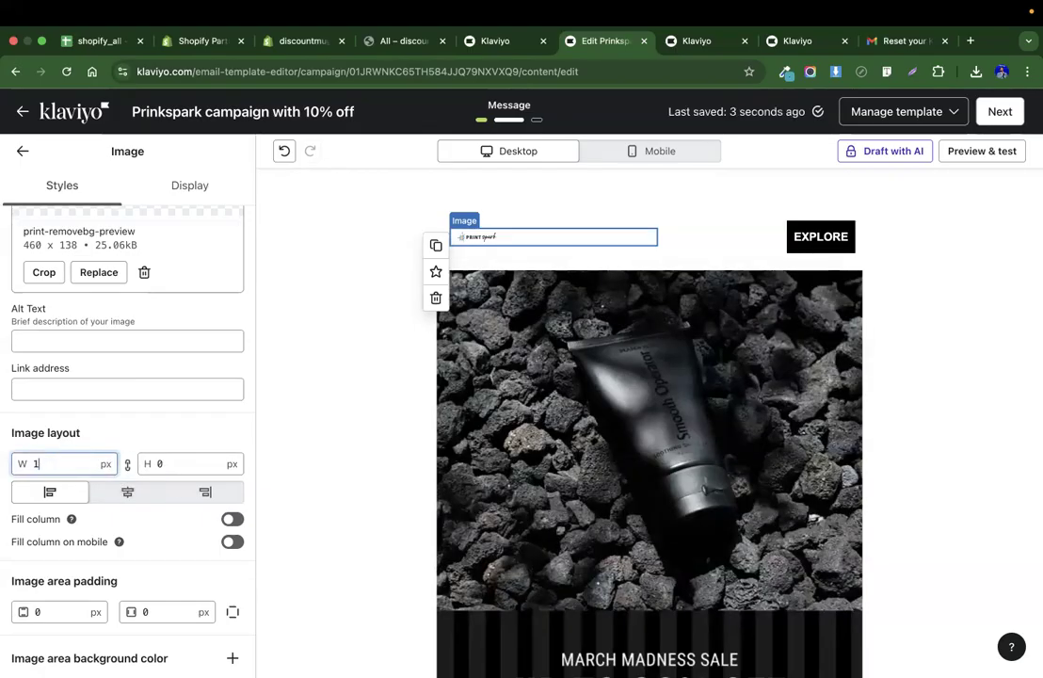
key(BackSpace)
key(BackSpace)
key(BackSpace)
text(200)
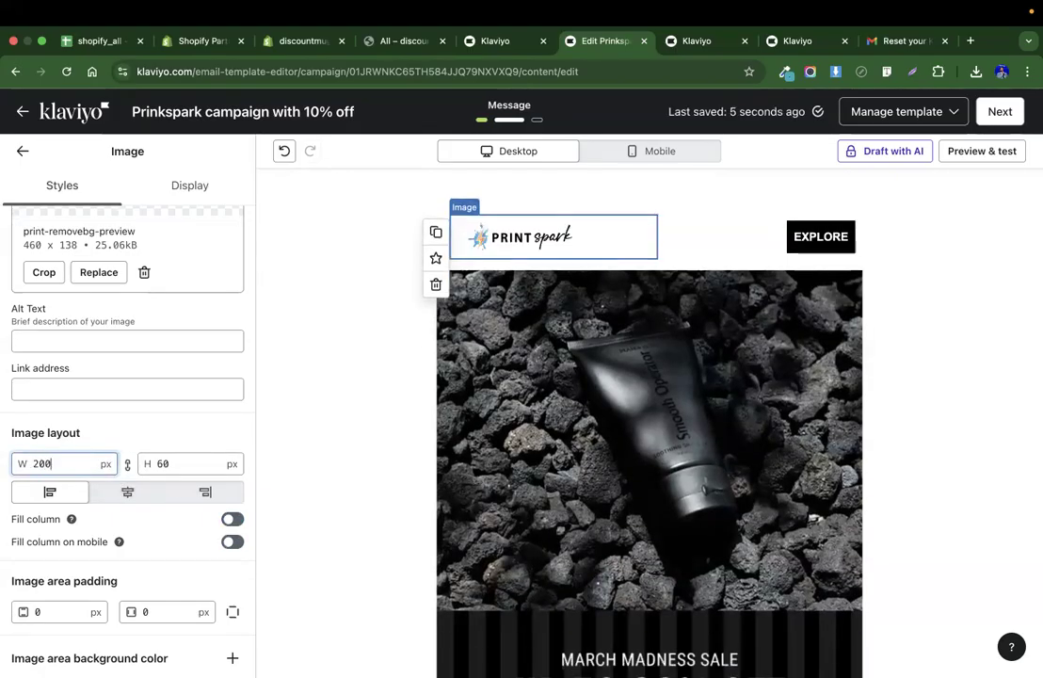
click(820, 238)
key(ctrl+Left)
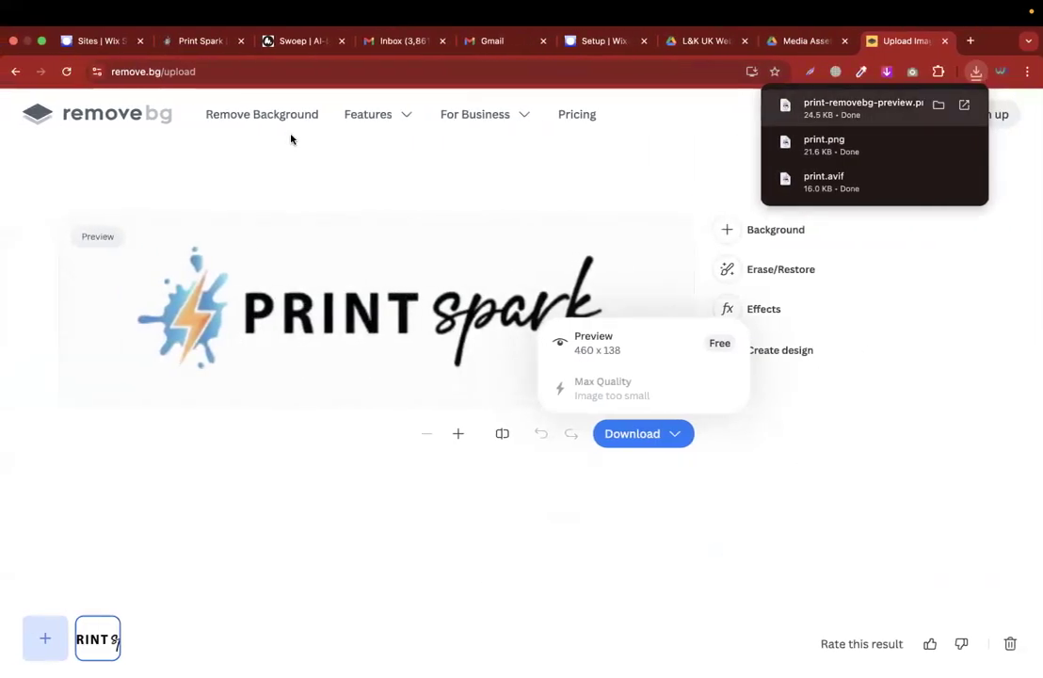
click(601, 47)
key(ctrl+Right)
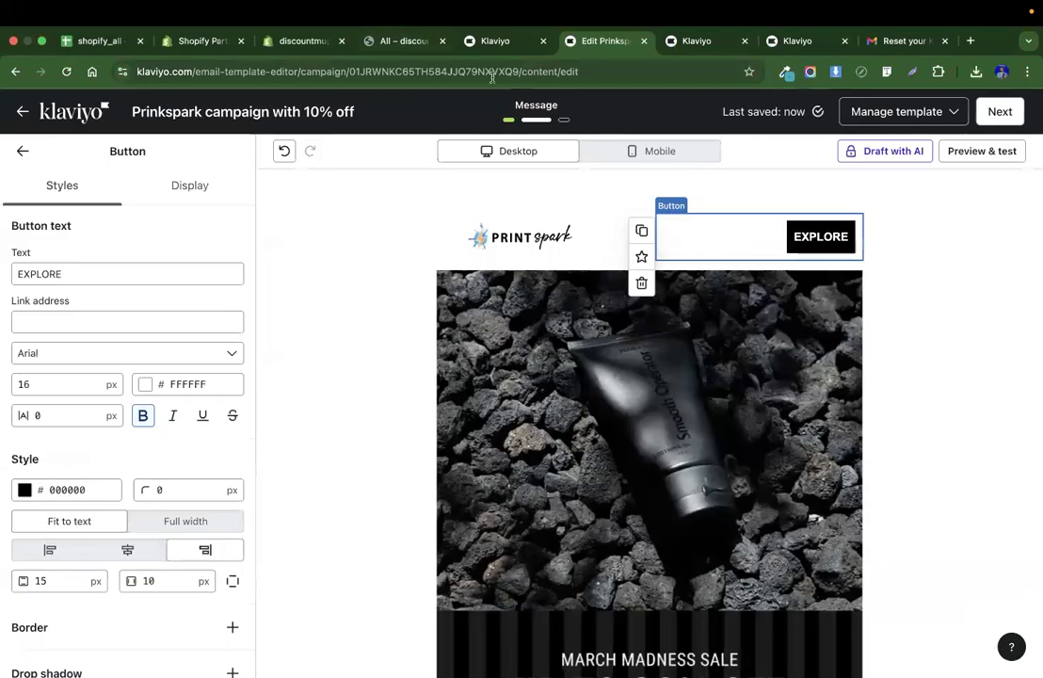
key(ctrl+Left)
click(199, 41)
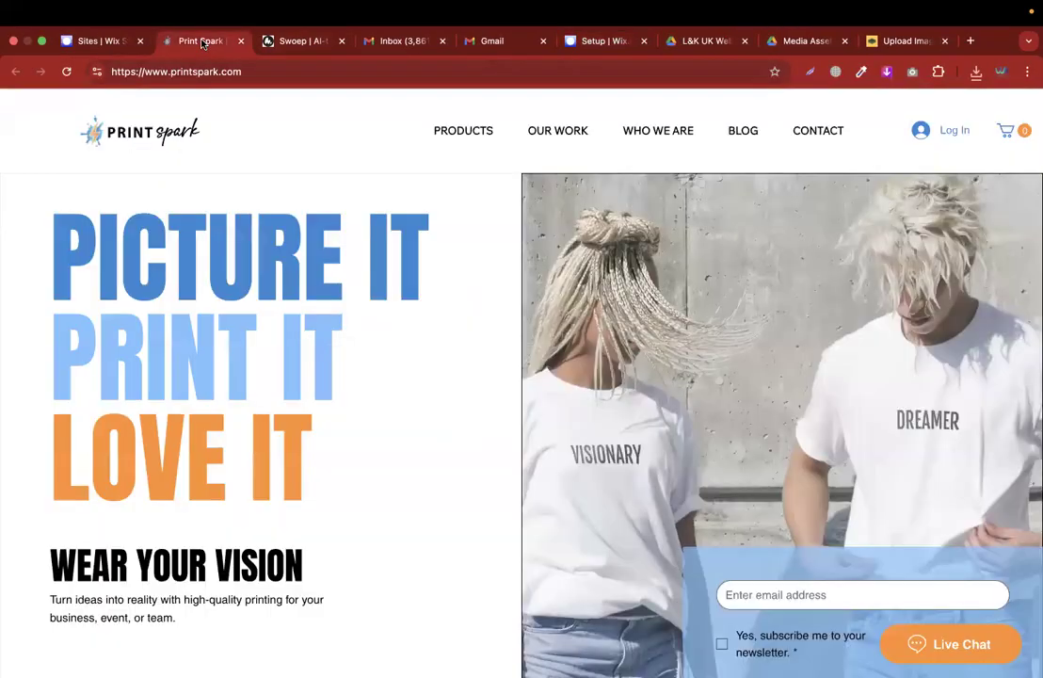
key(ctrl+Right)
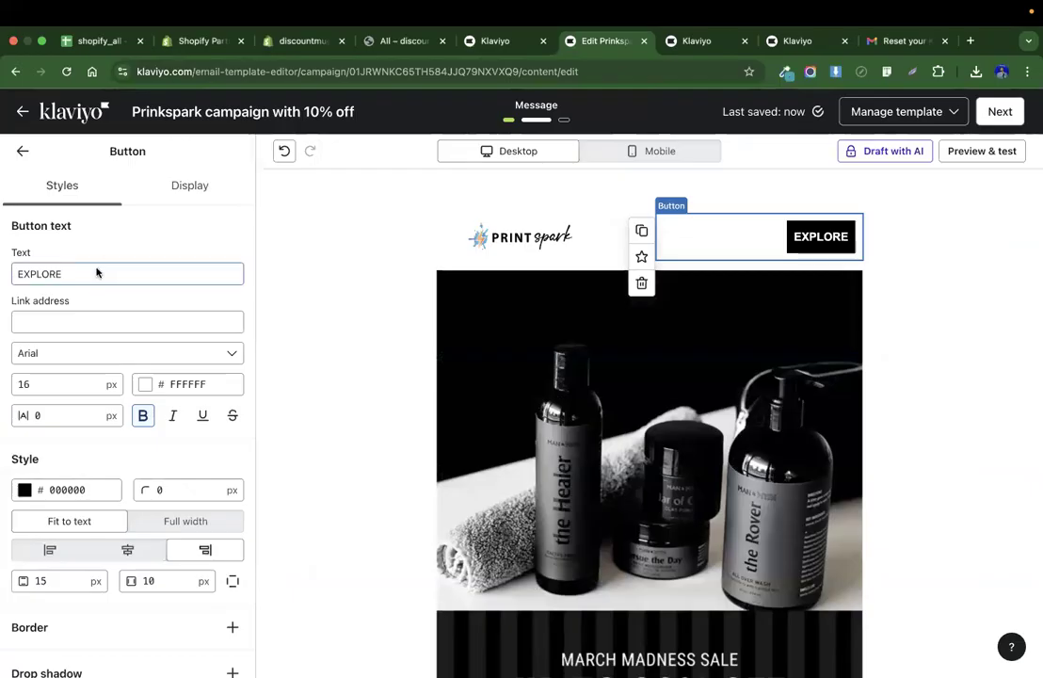
click(72, 321)
text(https://www.printspark.com/)
click(370, 322)
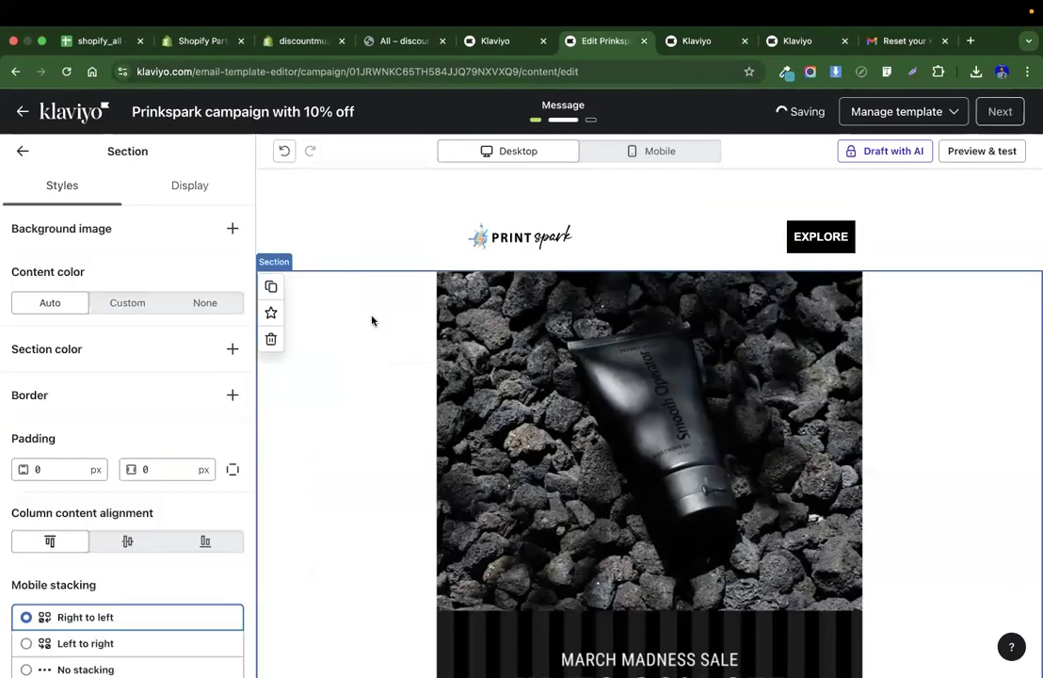
click(628, 417)
key(ctrl+Left)
key(ctrl+Left)
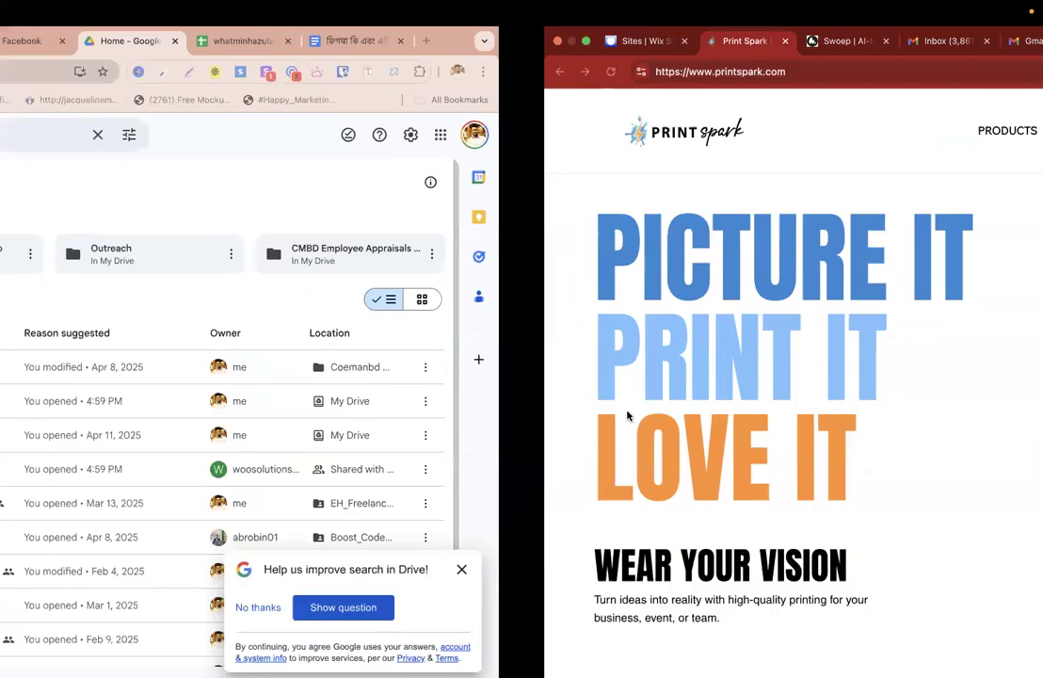
key(ctrl+Right)
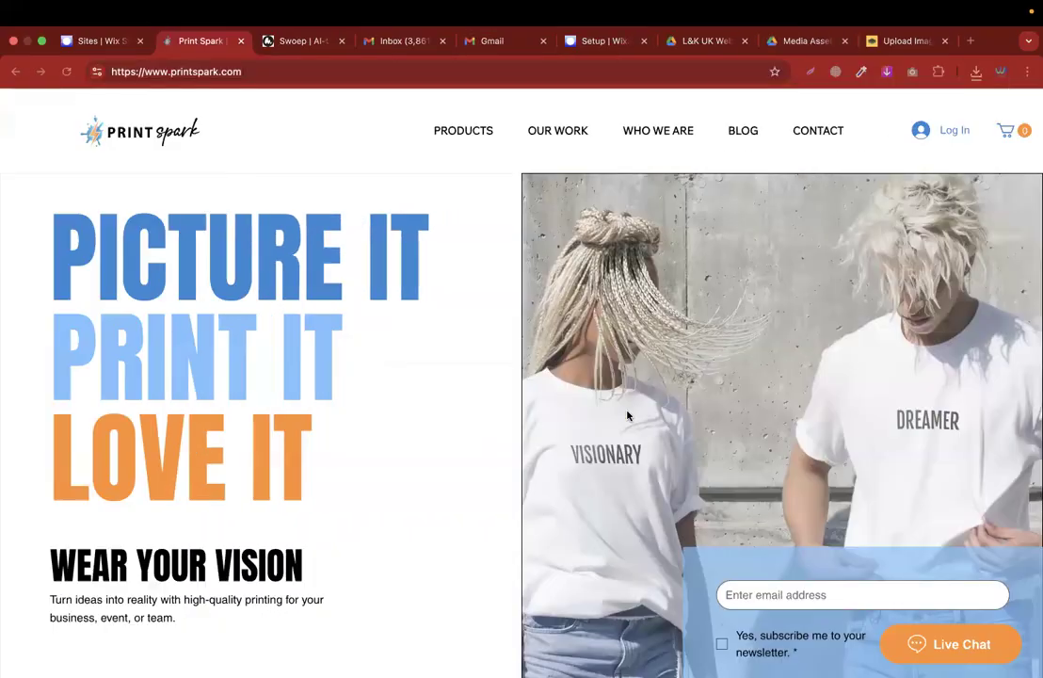
key(ctrl+Right)
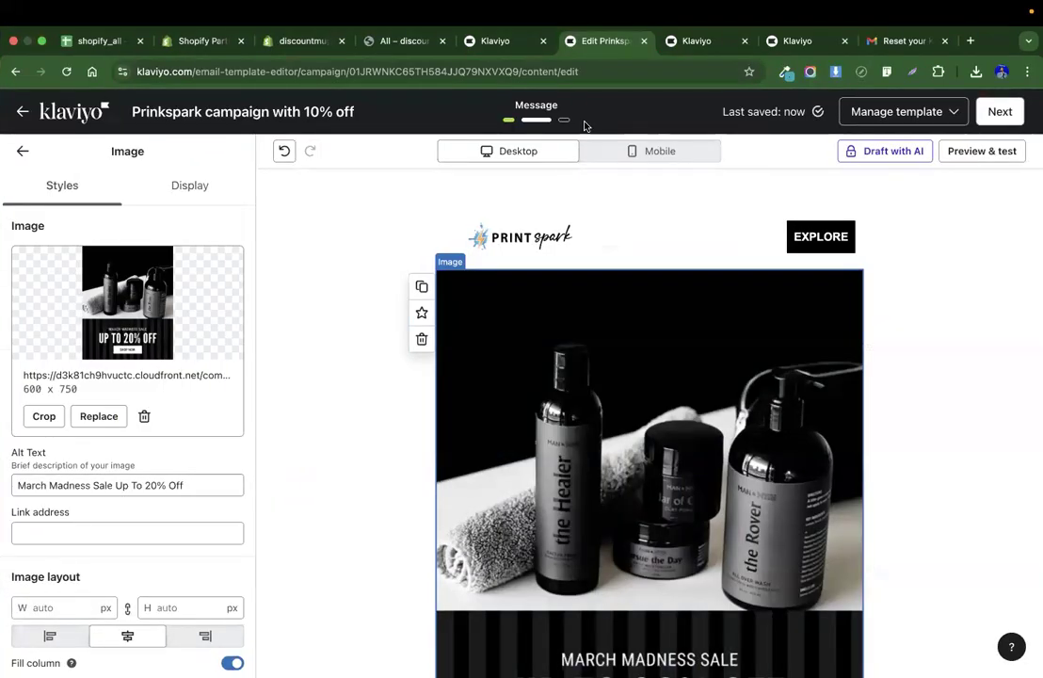
key(ctrl+Left)
key(ctrl+Left)
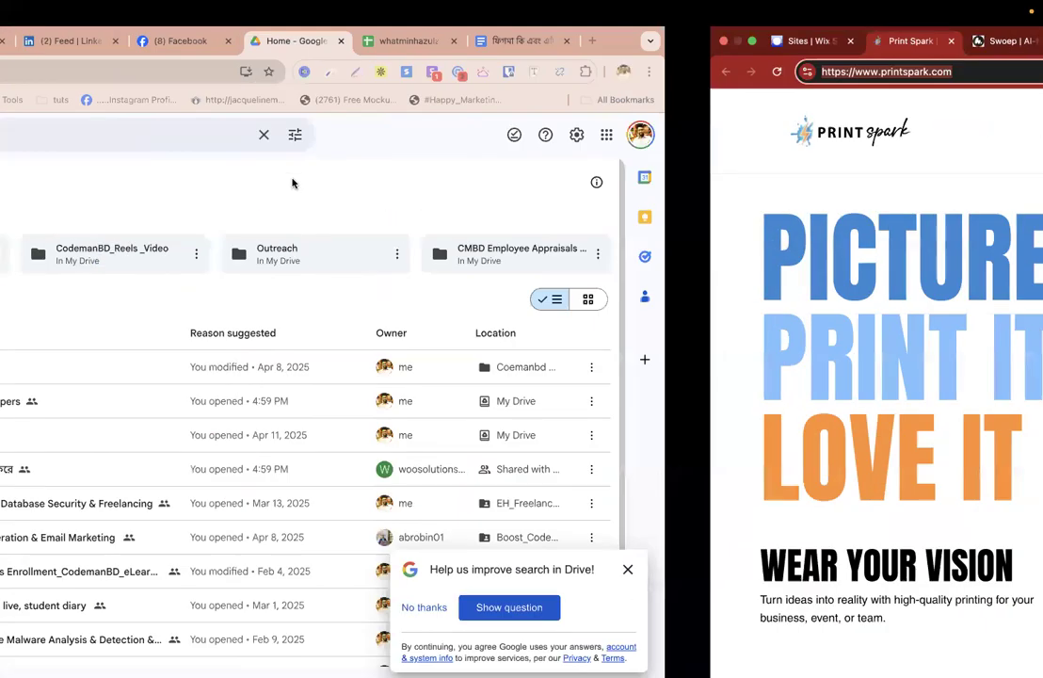
key(ctrl+Left)
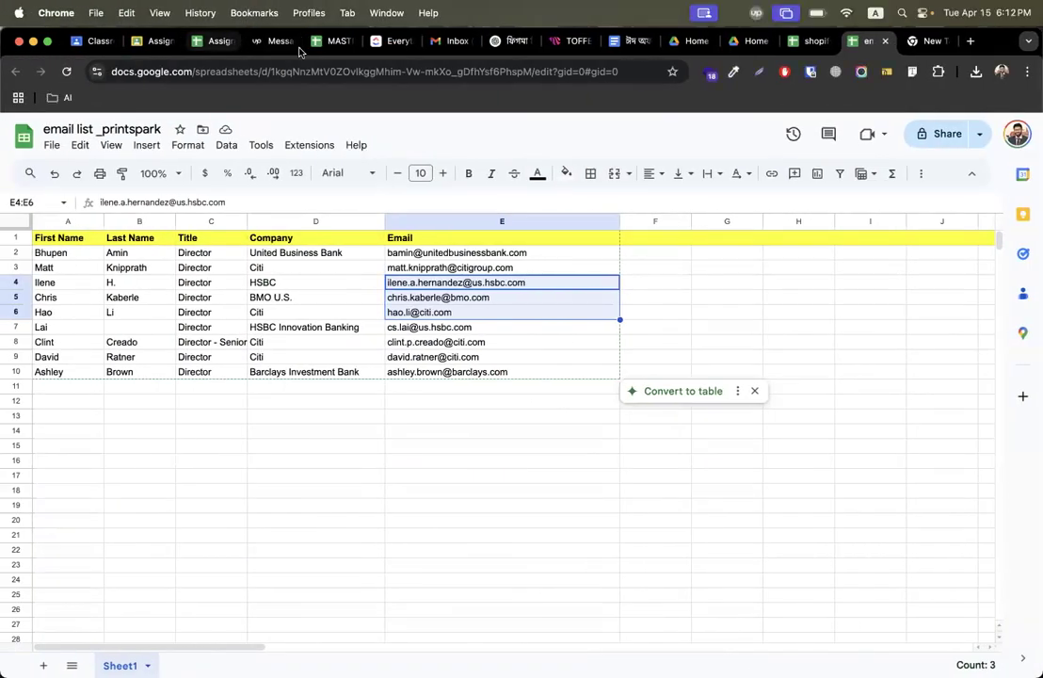
Open the Shopify store preview link from the client messages and browse its homepage banner slides.
click(265, 41)
scroll(544, 432, up, 1)
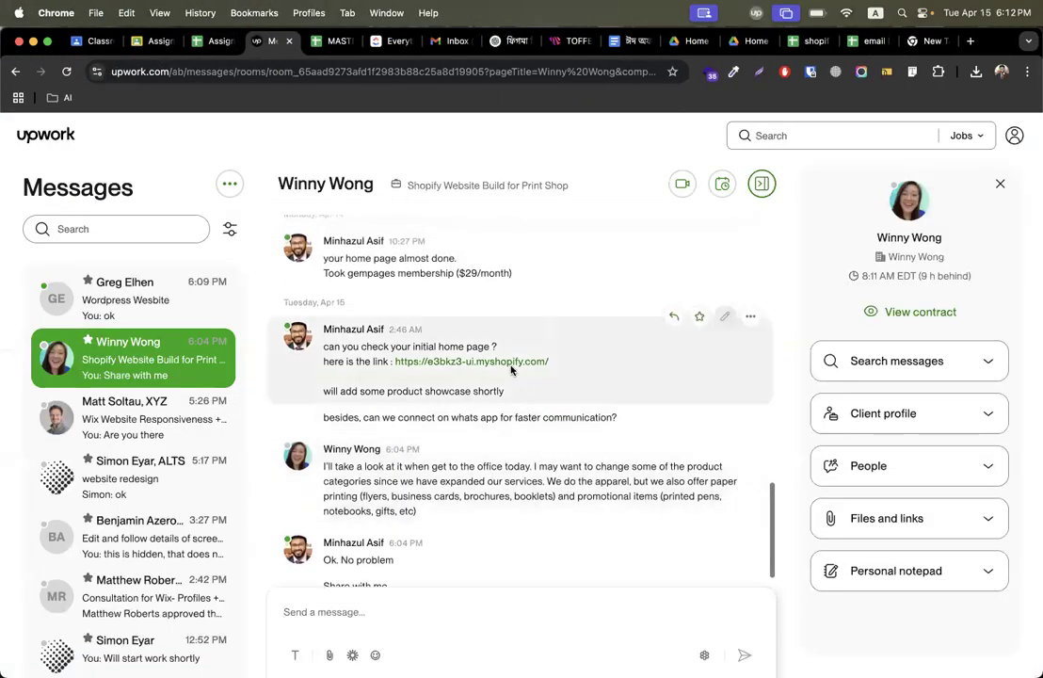
click(513, 366)
scroll(945, 466, down, 2)
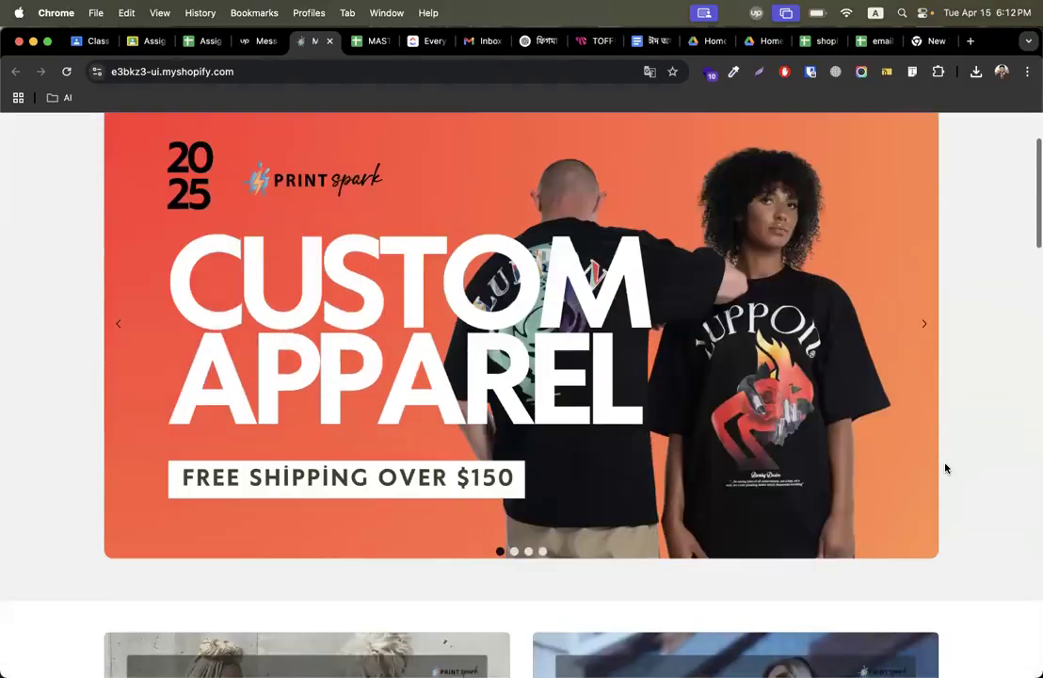
scroll(945, 468, up, 1)
scroll(791, 445, up, 1)
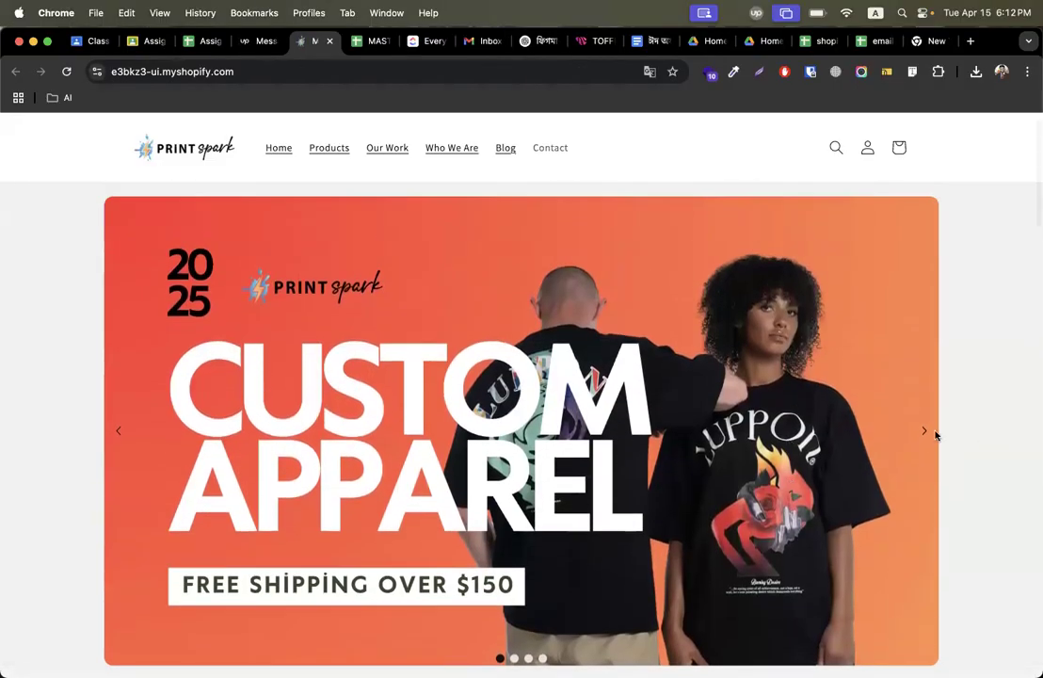
scroll(976, 444, down, 5)
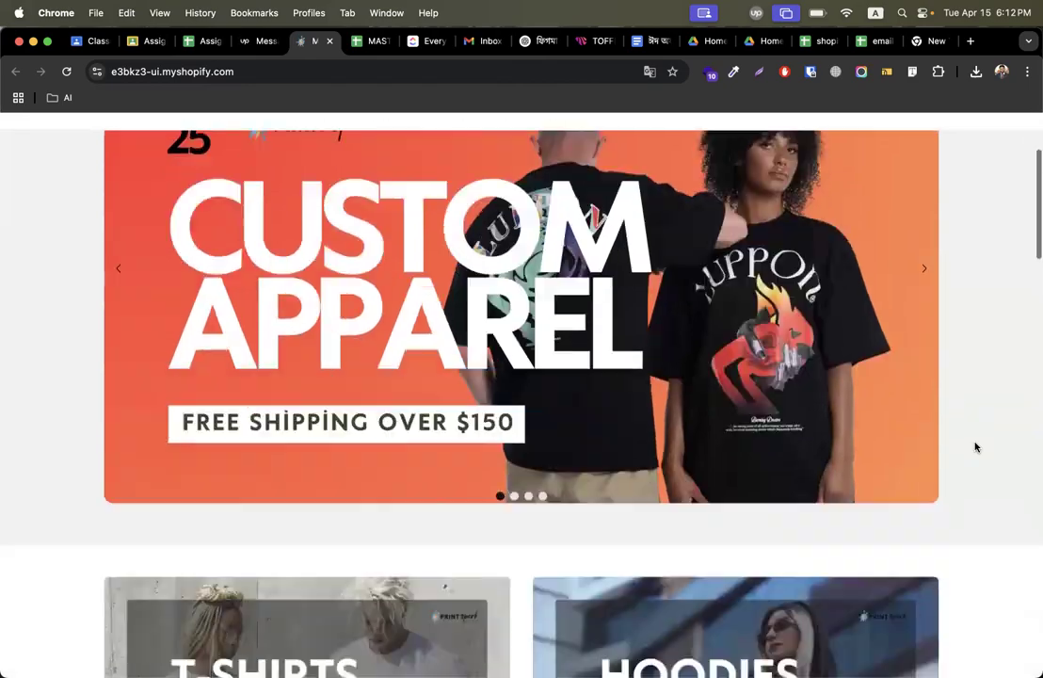
scroll(975, 447, down, 15)
scroll(975, 447, up, 4)
scroll(975, 448, down, 5)
scroll(975, 447, down, 5)
scroll(975, 447, up, 7)
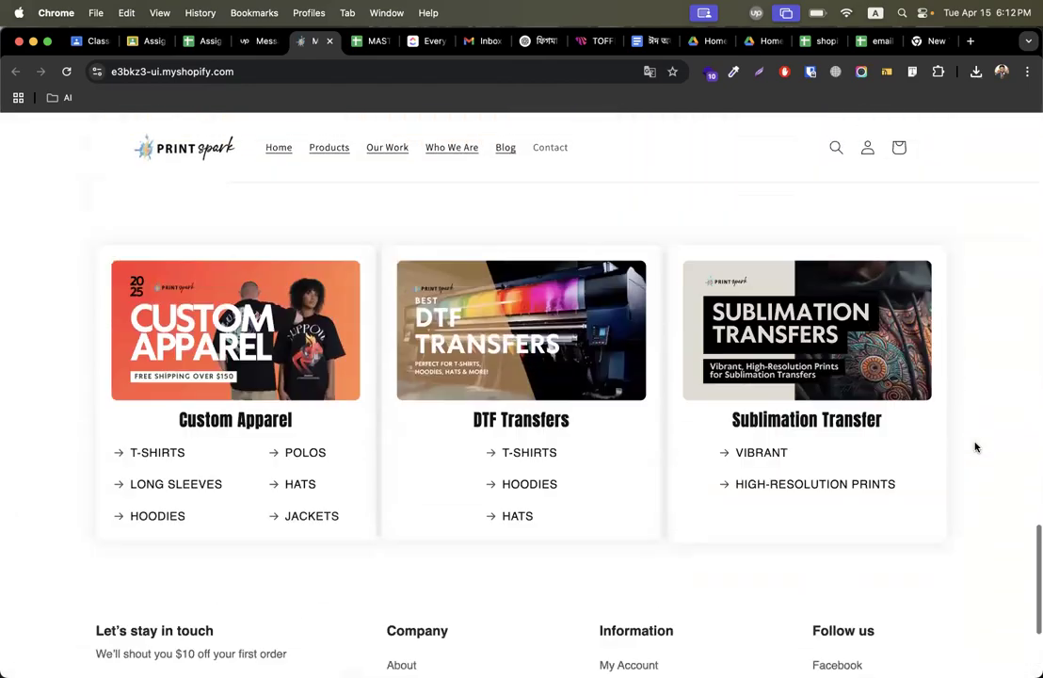
scroll(975, 445, up, 20)
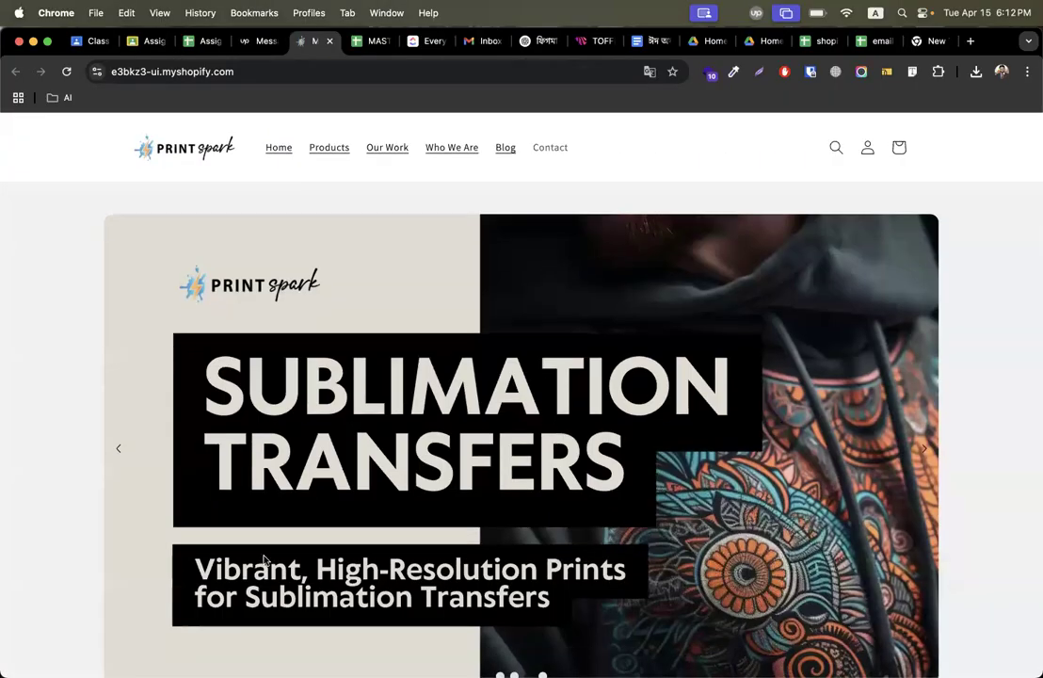
click(117, 452)
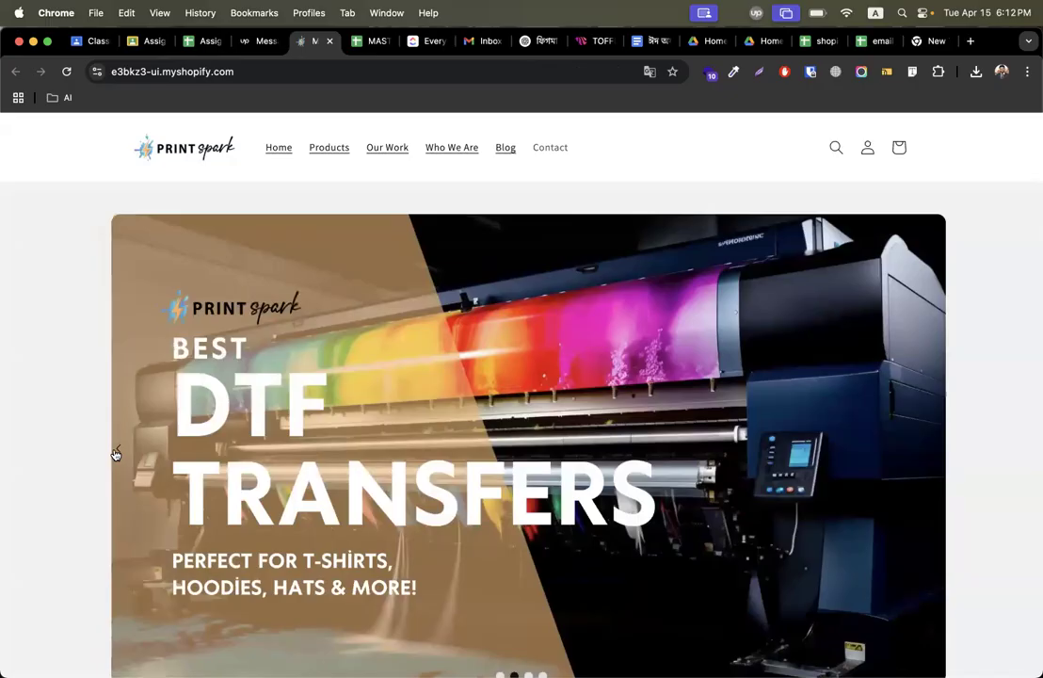
click(114, 453)
scroll(984, 434, down, 3)
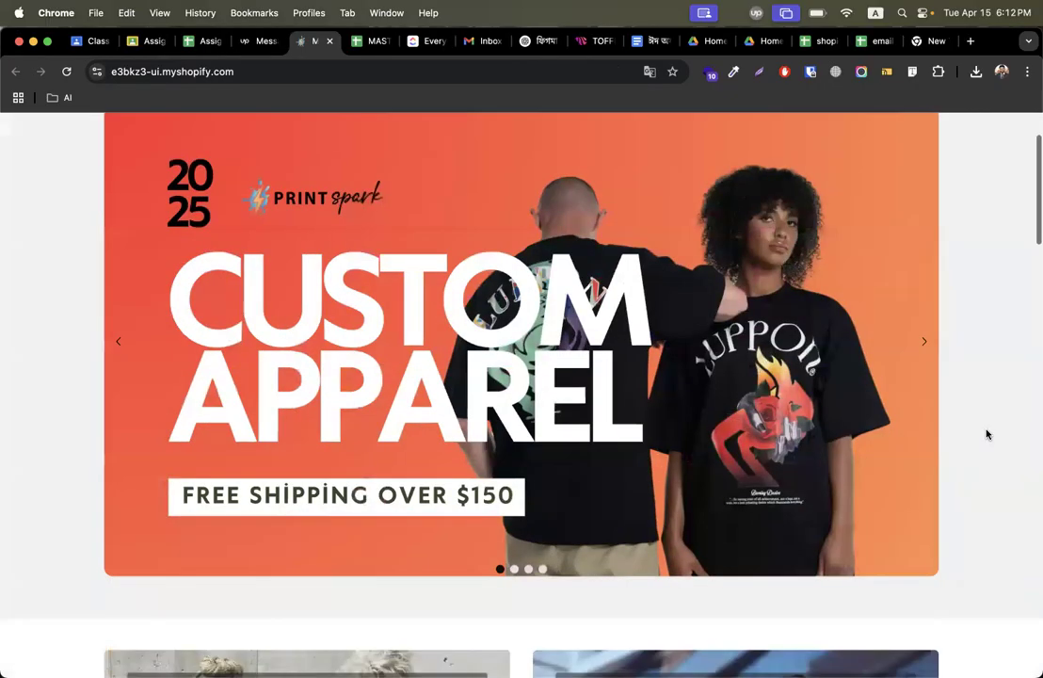
scroll(983, 433, up, 2)
click(922, 397)
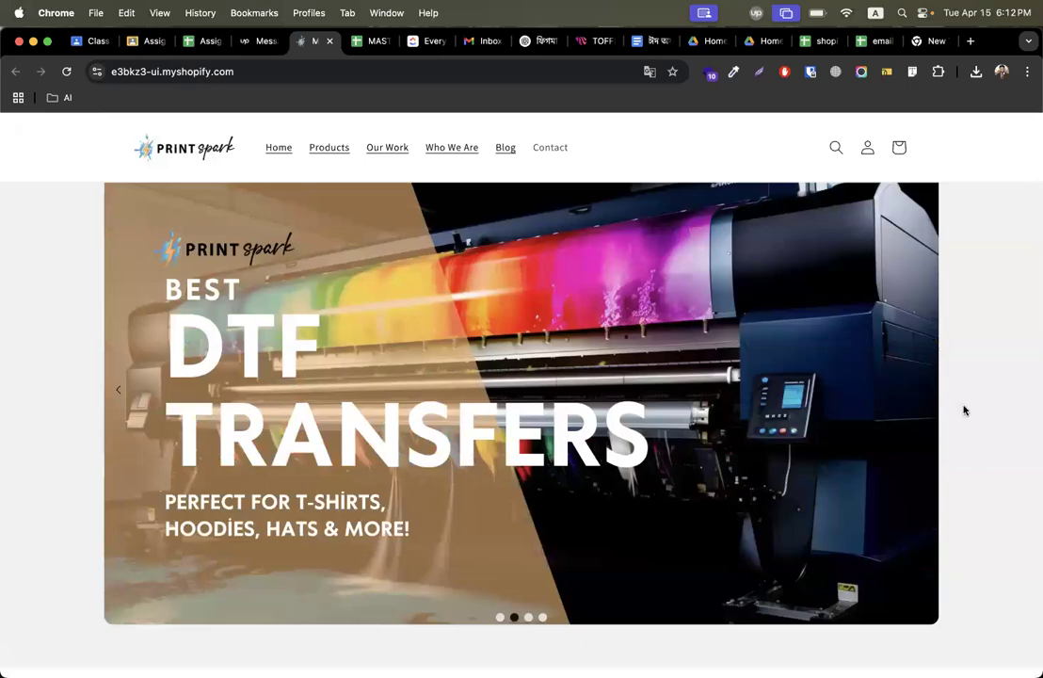
click(117, 394)
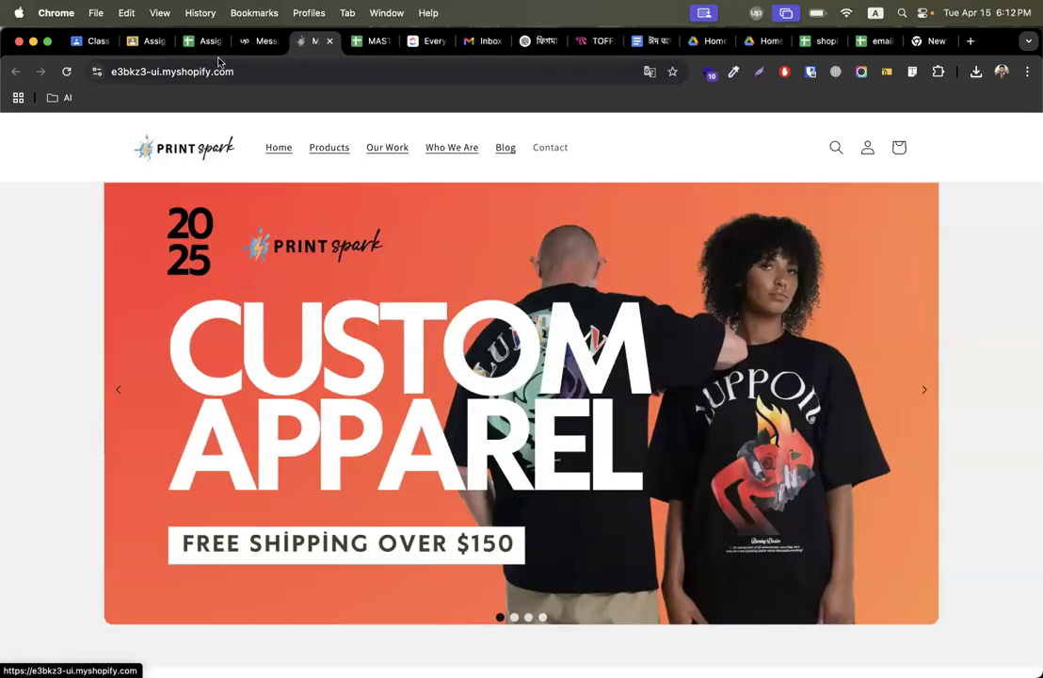
click(255, 45)
scroll(488, 316, up, 3)
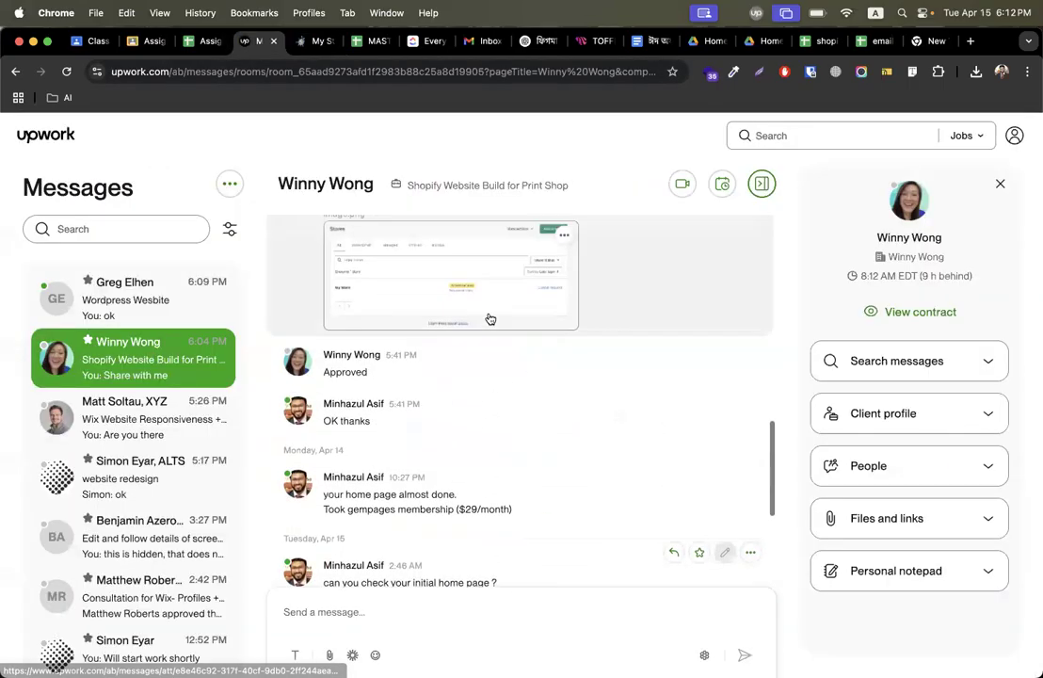
click(315, 41)
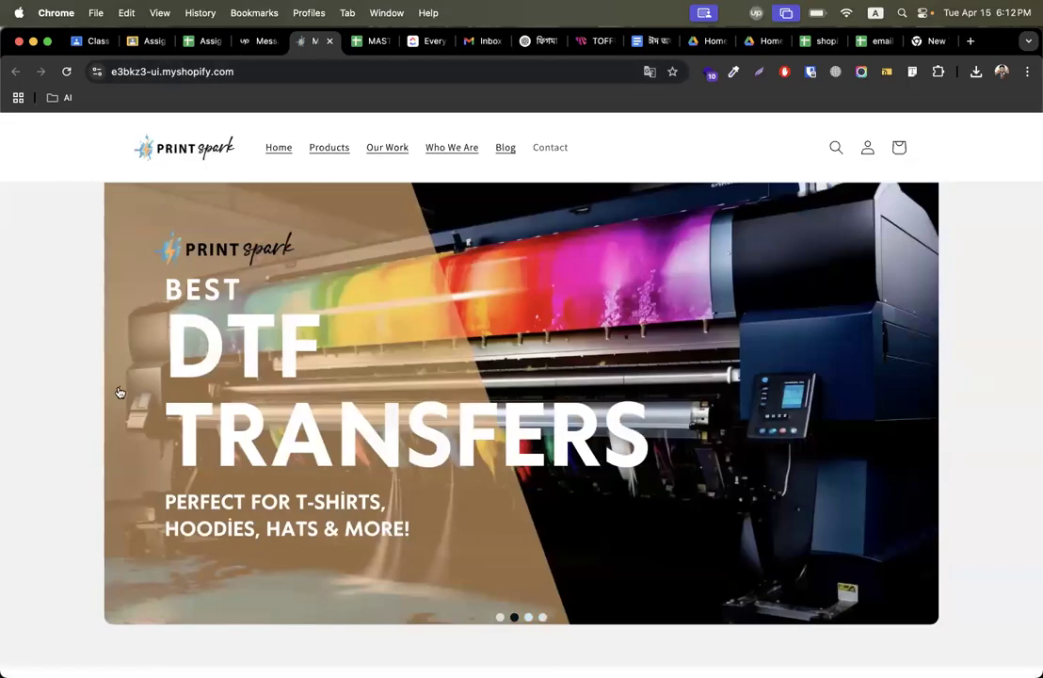
click(118, 390)
Save the store's Custom Apparel banner image to Downloads under the name c.
right_click(337, 312)
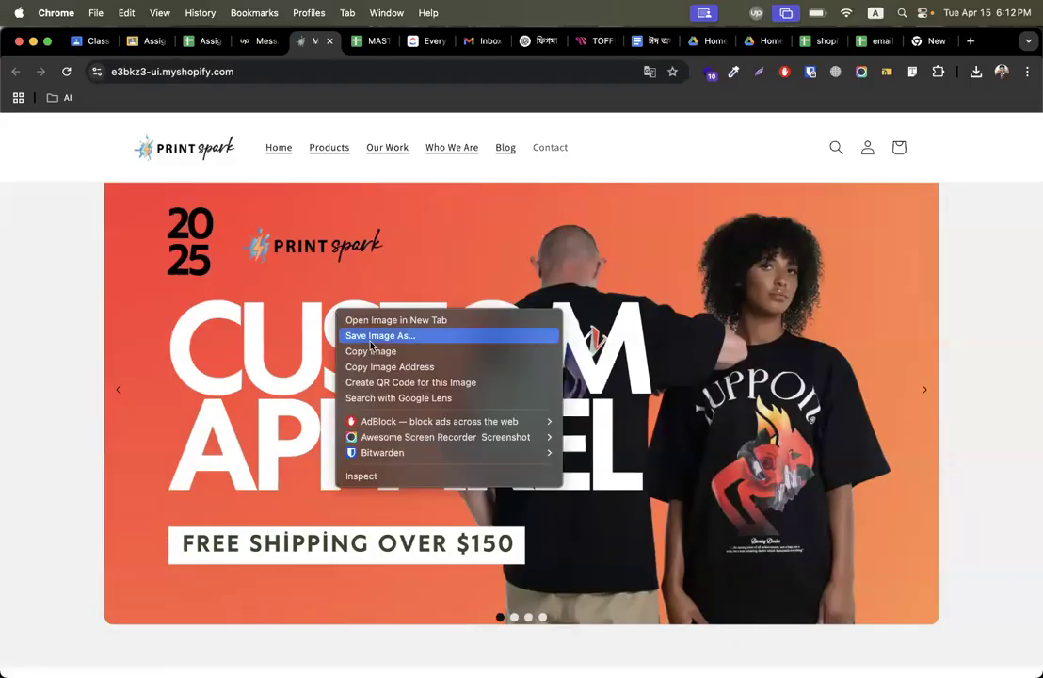
click(370, 339)
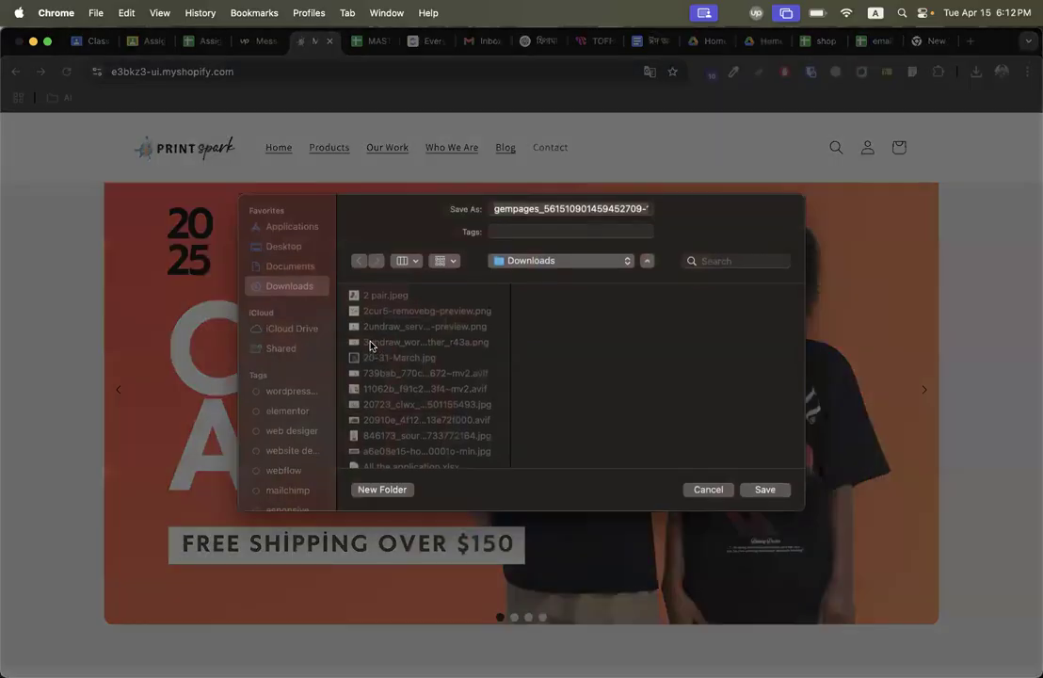
text(com)
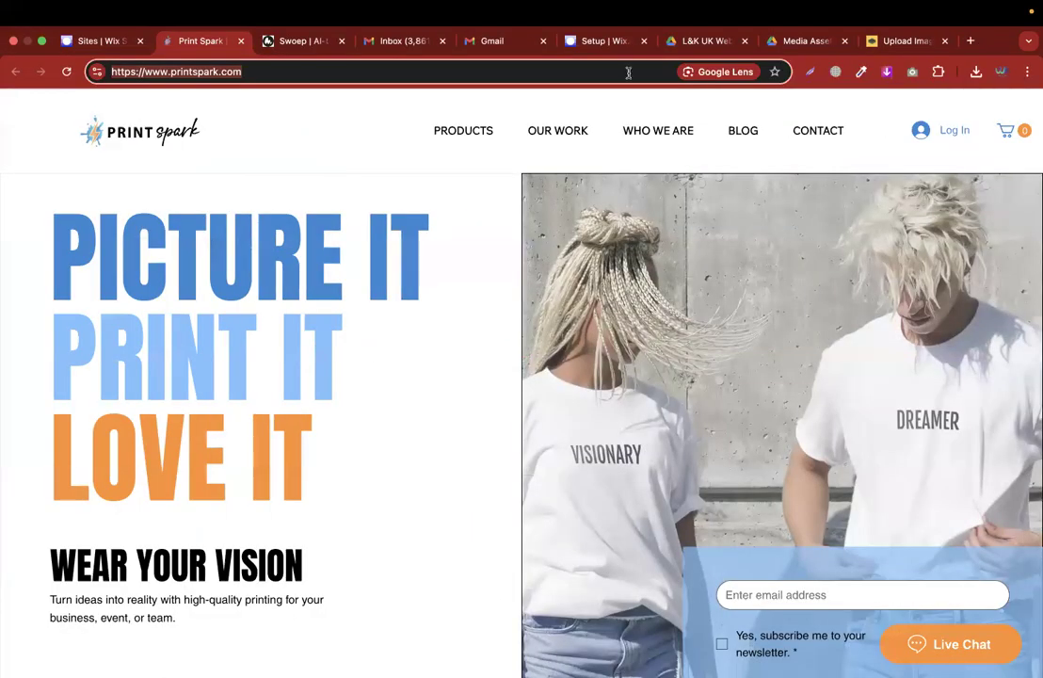
Start replacing the email's main banner image by opening the image upload from the computer.
click(286, 45)
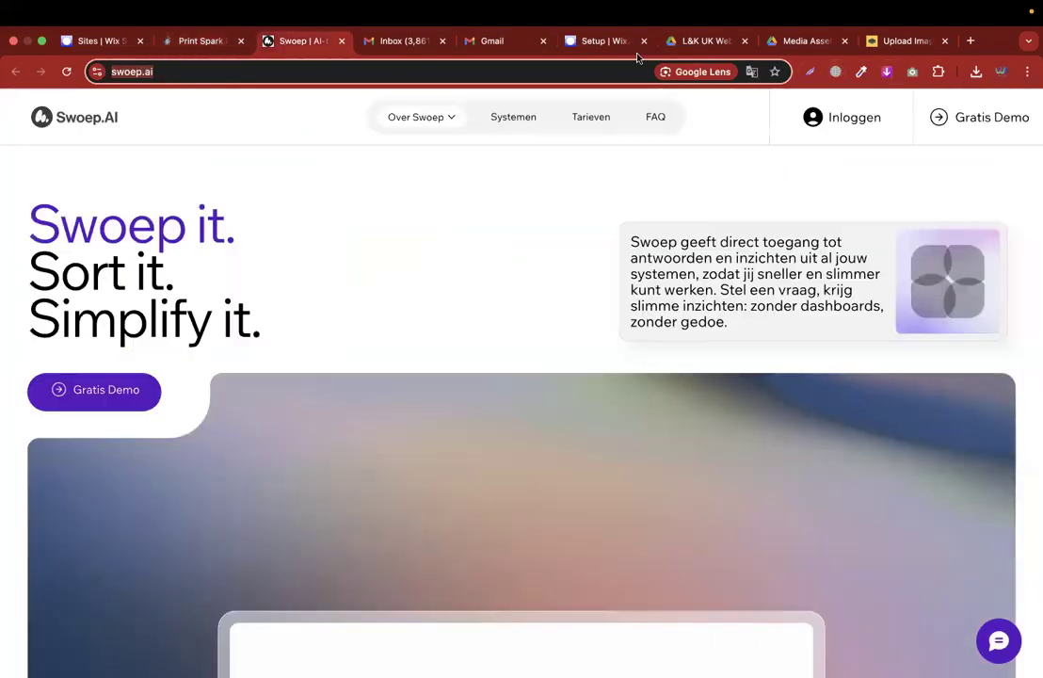
click(607, 46)
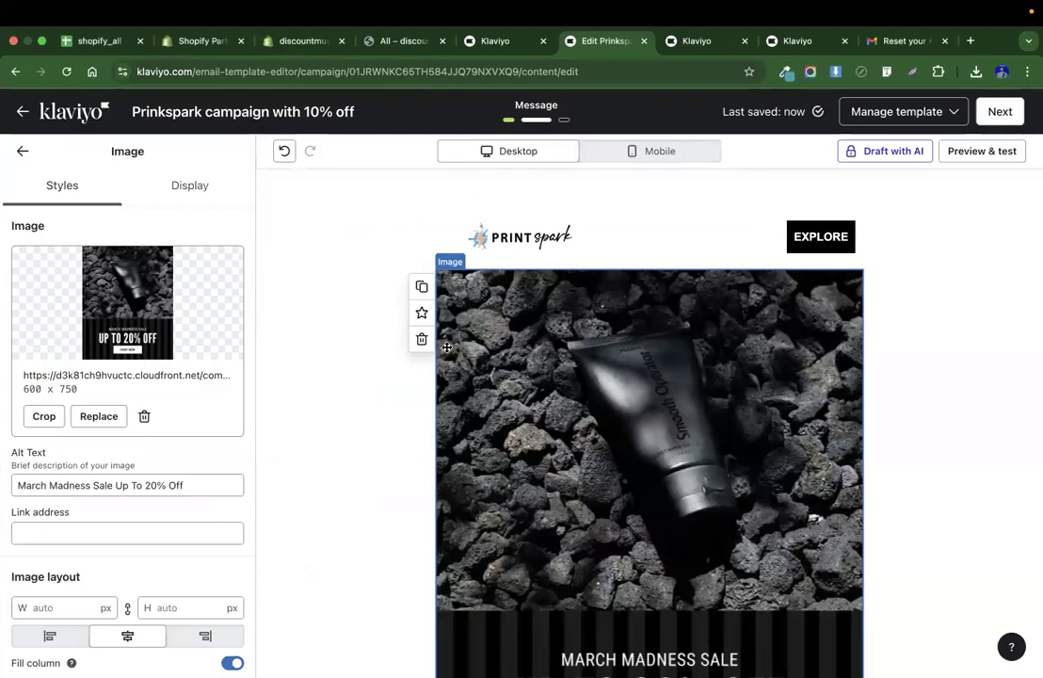
click(99, 416)
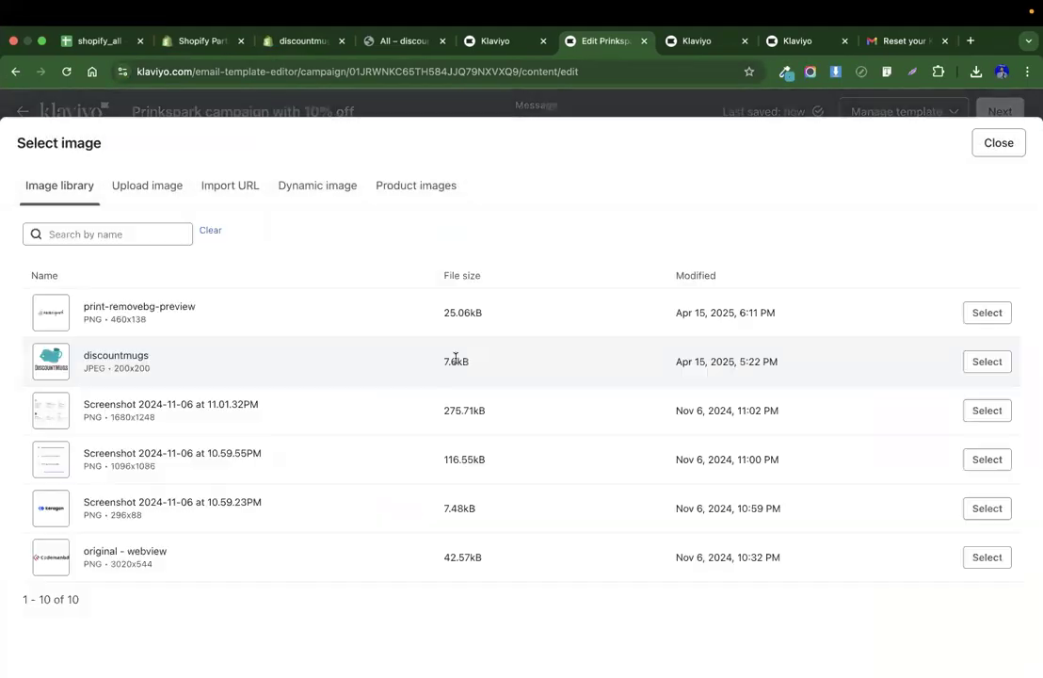
click(81, 234)
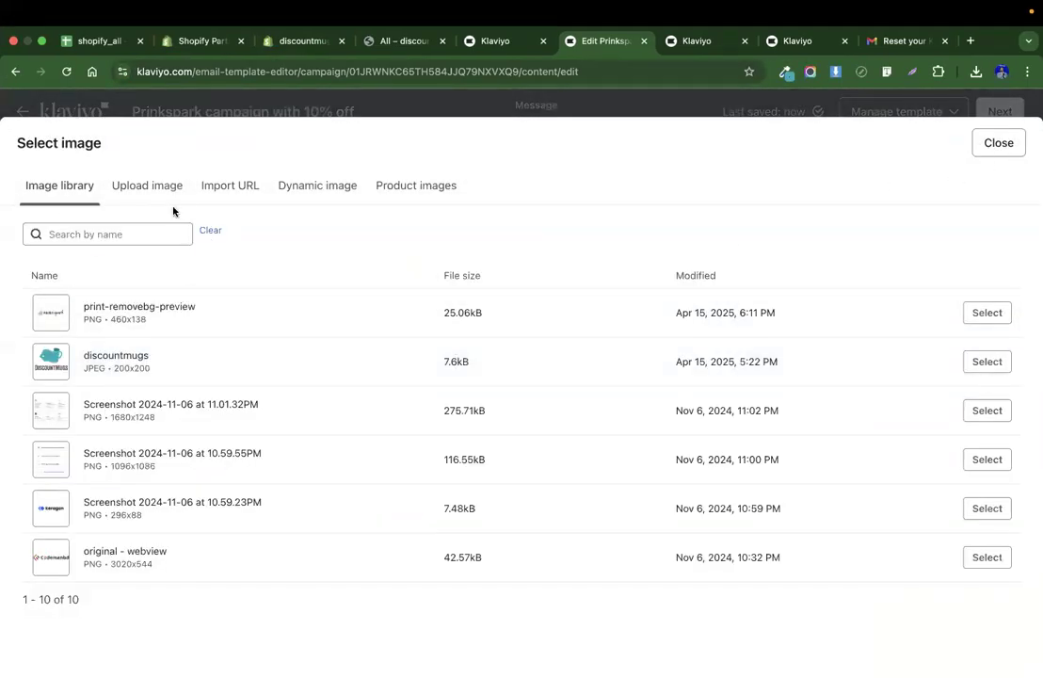
click(147, 185)
click(523, 520)
Browse the Downloads folder in the file picker for the saved Print Spark banner image.
click(392, 271)
text(clcur)
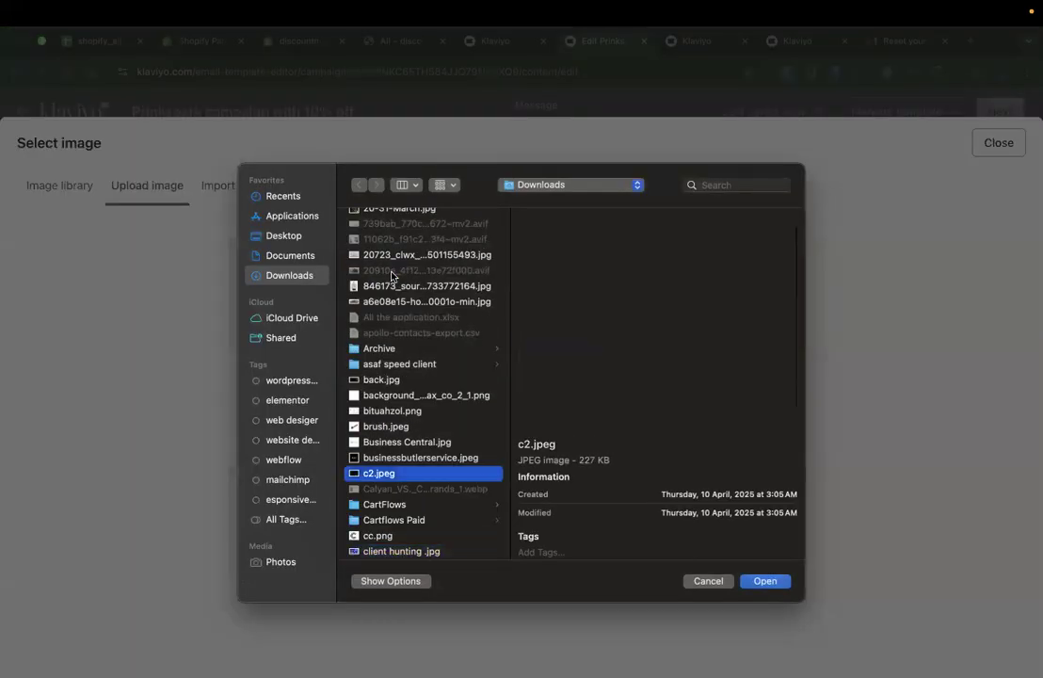
key(Down)
key(Down)
key(Down)
key(Down)
key(Down)
key(Down)
key(Down)
key(Down)
key(Down)
key(Down)
key(Down)
key(Down)
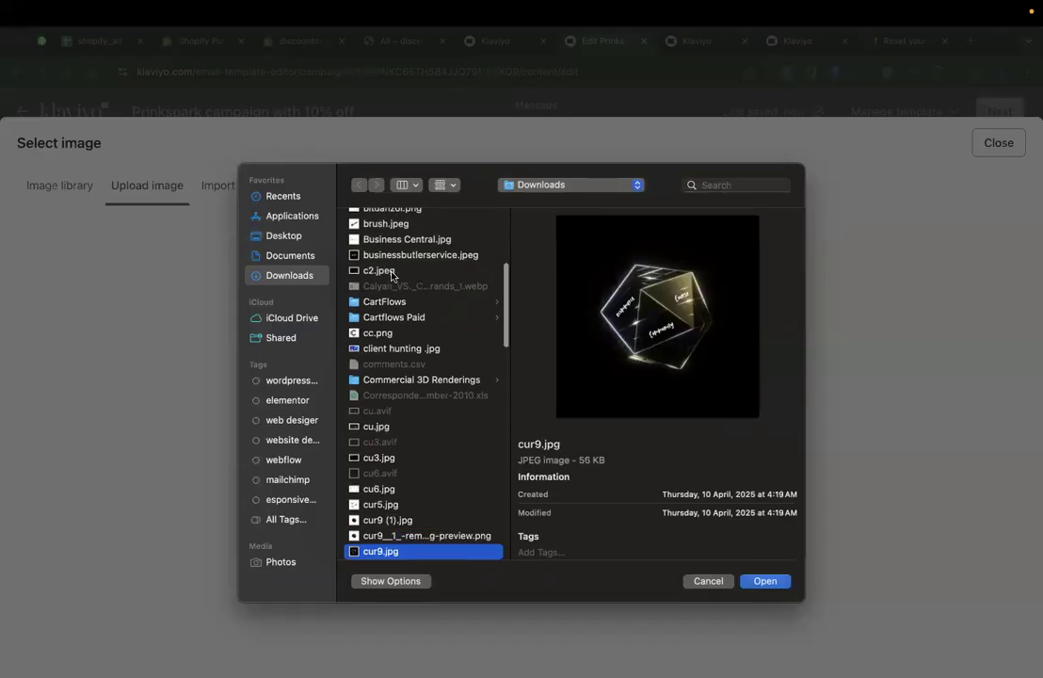
key(Up)
key(Up)
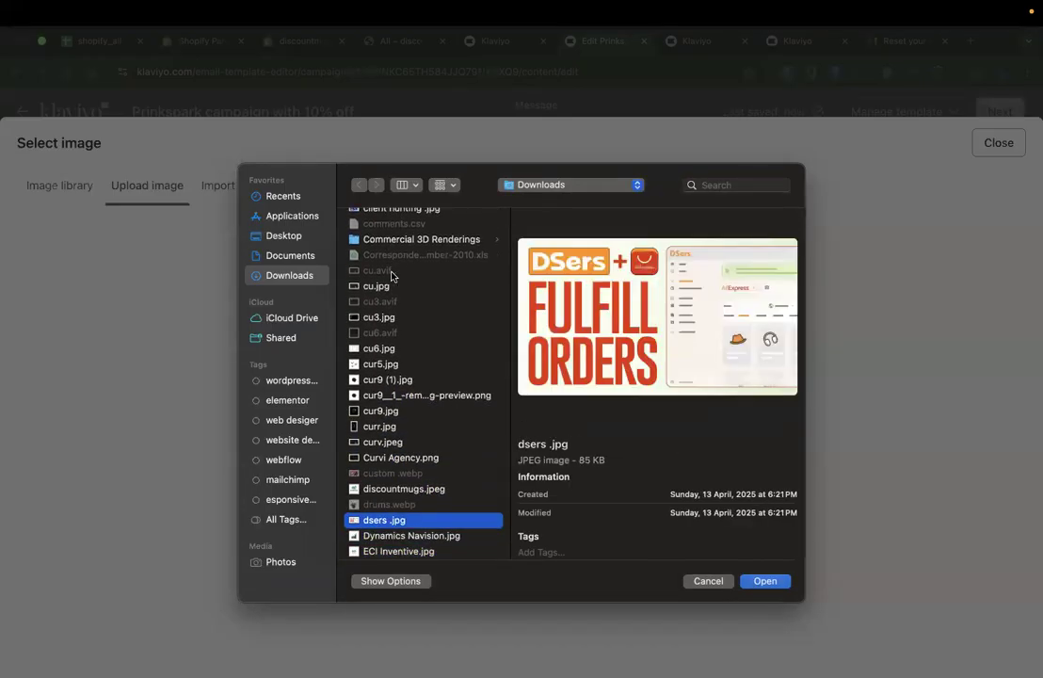
key(Up)
key(Up)
key(Up)
key(Up)
key(Down)
key(Down)
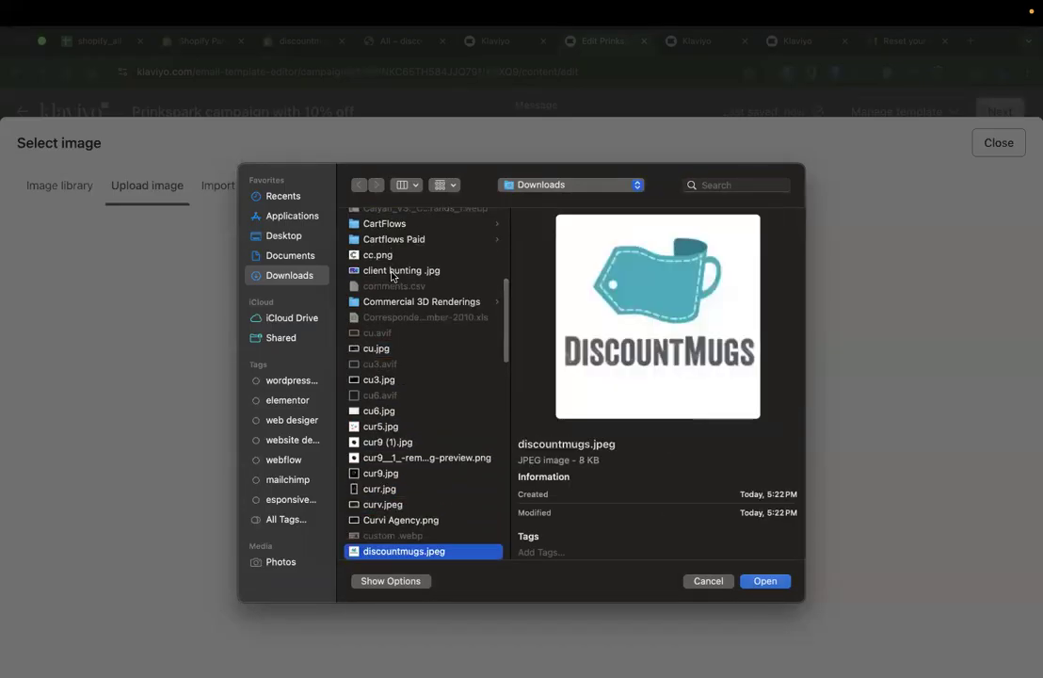
key(ctrl+Left)
key(ctrl+Left)
key(ctrl+Left)
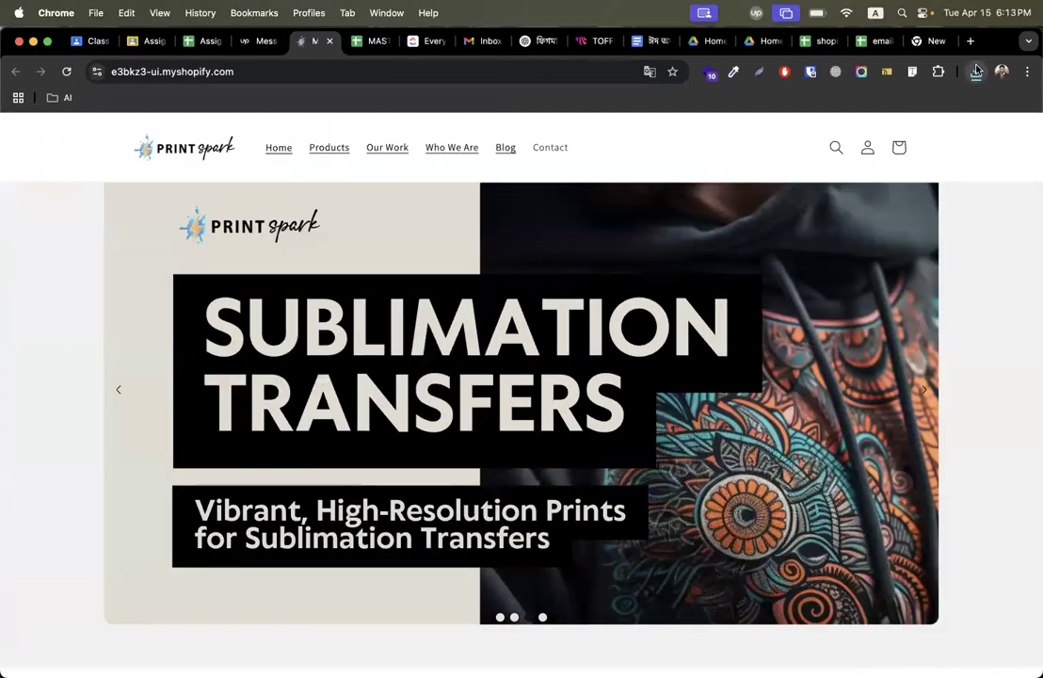
Search the web for a WebP to JPG converter and open the Ezgif WebP to JPG page.
click(976, 70)
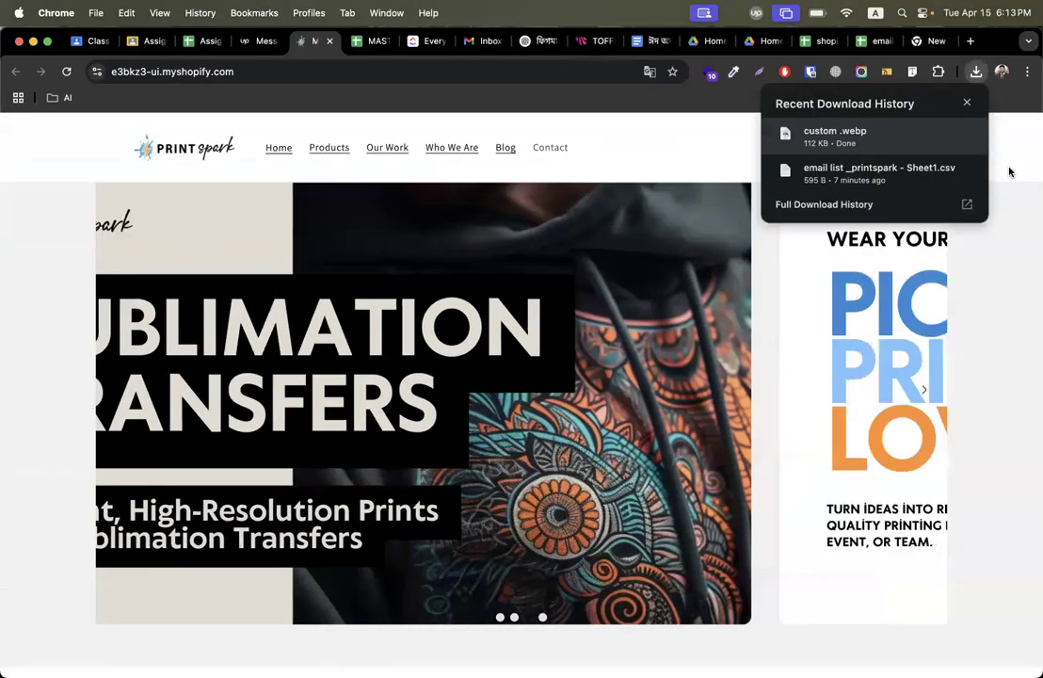
click(975, 100)
click(971, 43)
text(we)
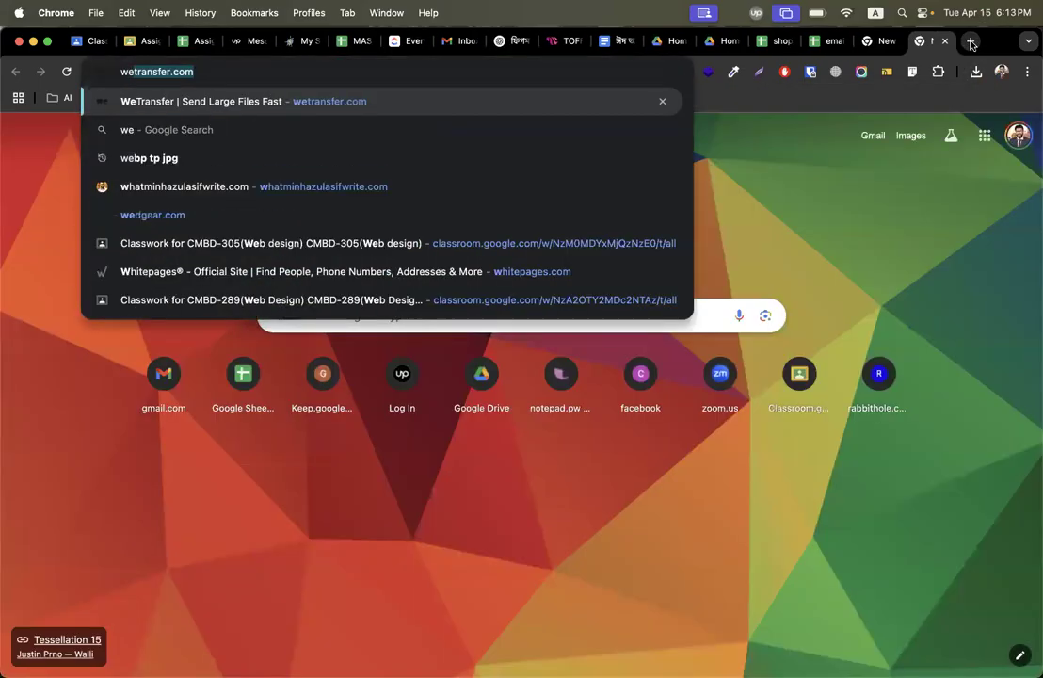
text(bp to jog)
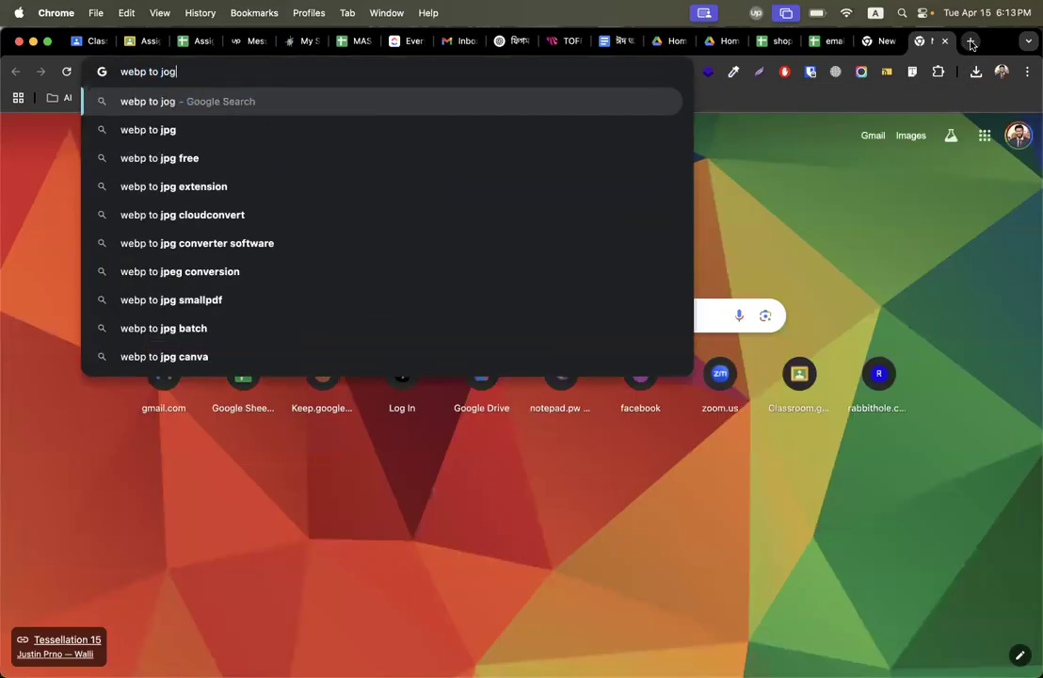
key(Return)
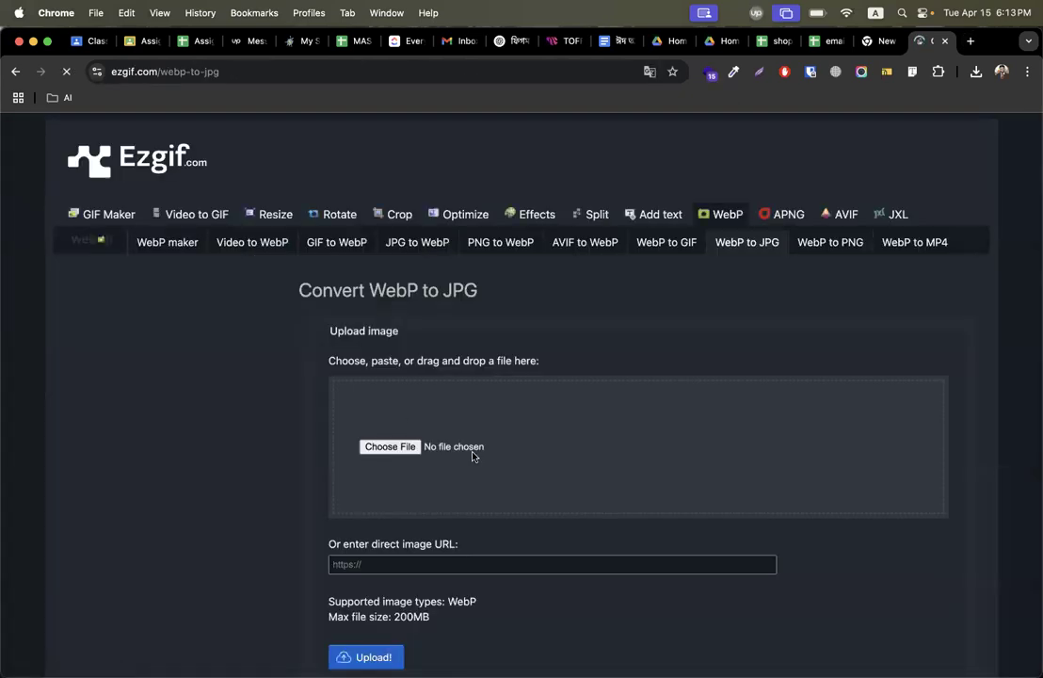
Choose the custom .webp file from Downloads in the converter's file picker.
click(389, 446)
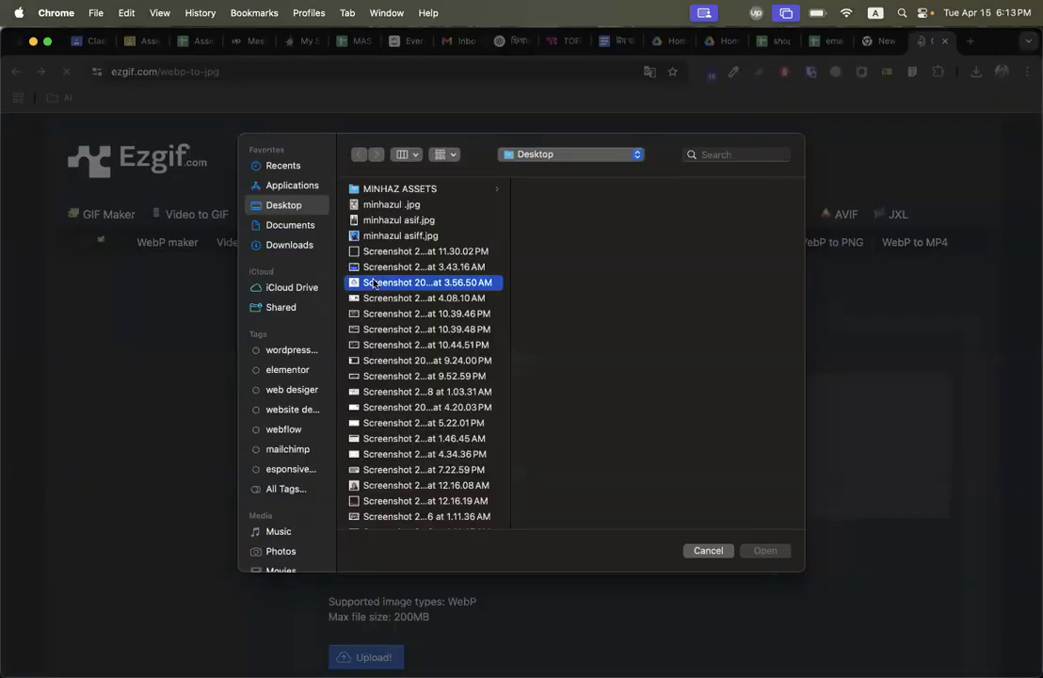
click(396, 294)
key(m)
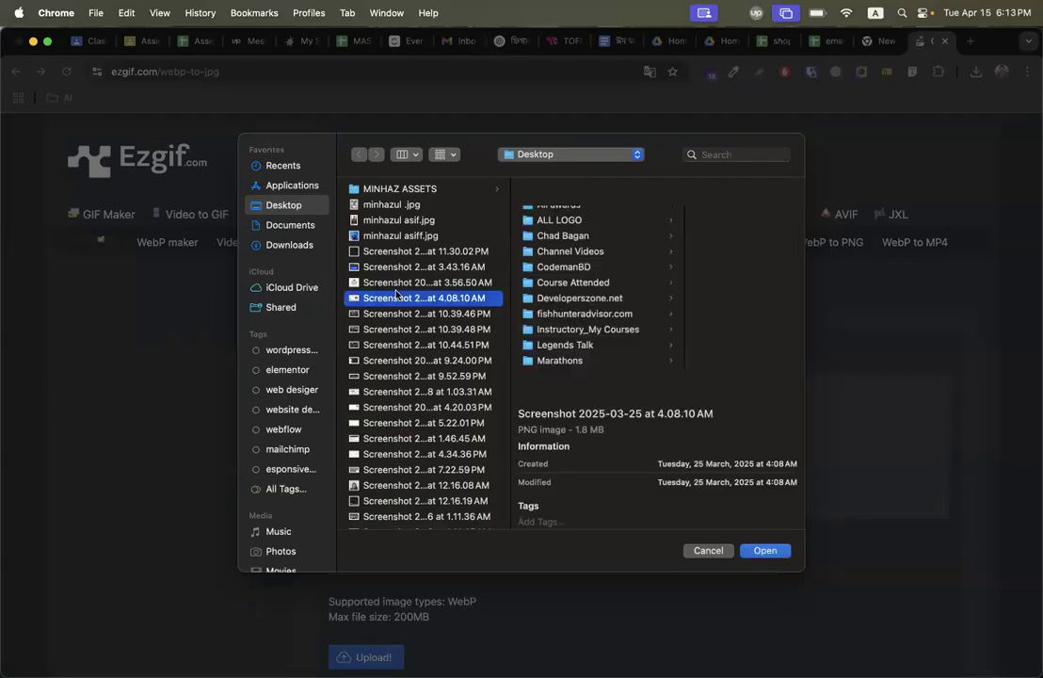
click(309, 248)
key(c)
key(u)
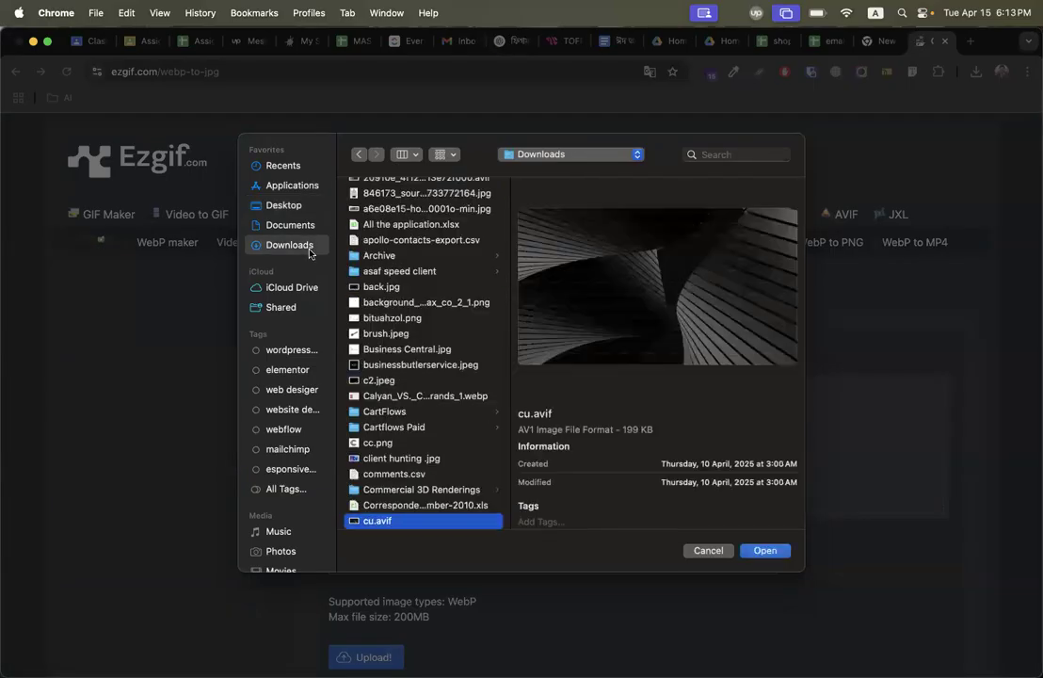
key(Down)
key(Down)
key(Down)
key(Down)
key(Down)
key(Down)
key(Down)
key(Down)
key(Down)
key(Down)
key(Down)
key(Down)
key(Down)
key(Down)
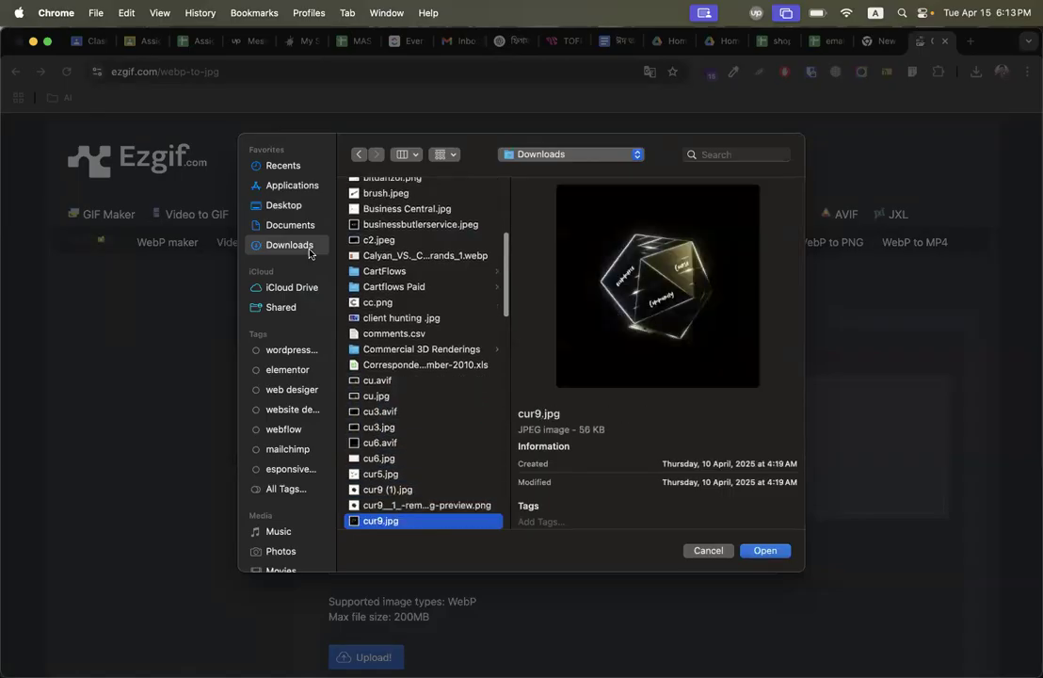
key(Up)
key(Return)
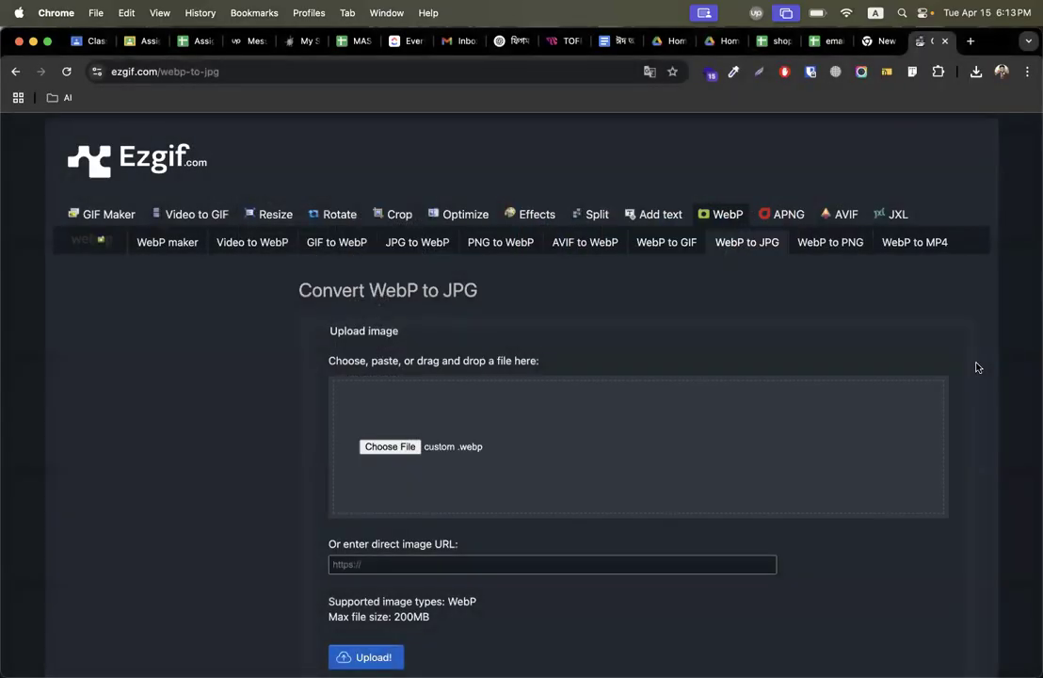
Upload the WebP banner and convert it to JPG.
scroll(976, 367, down, 3)
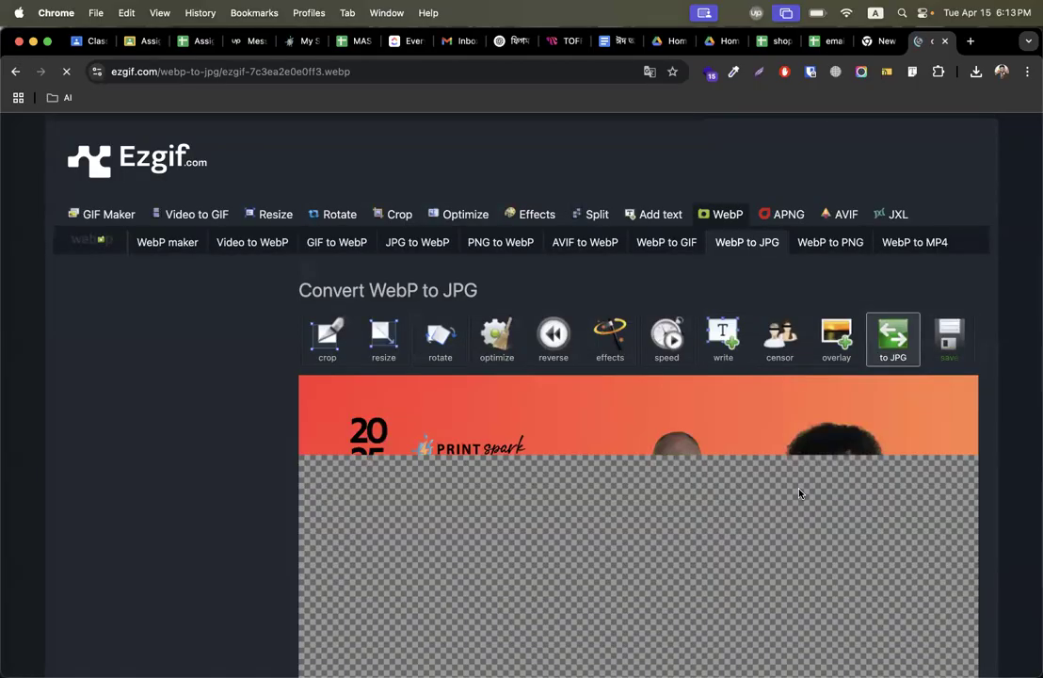
scroll(799, 494, down, 5)
scroll(799, 493, down, 5)
click(367, 420)
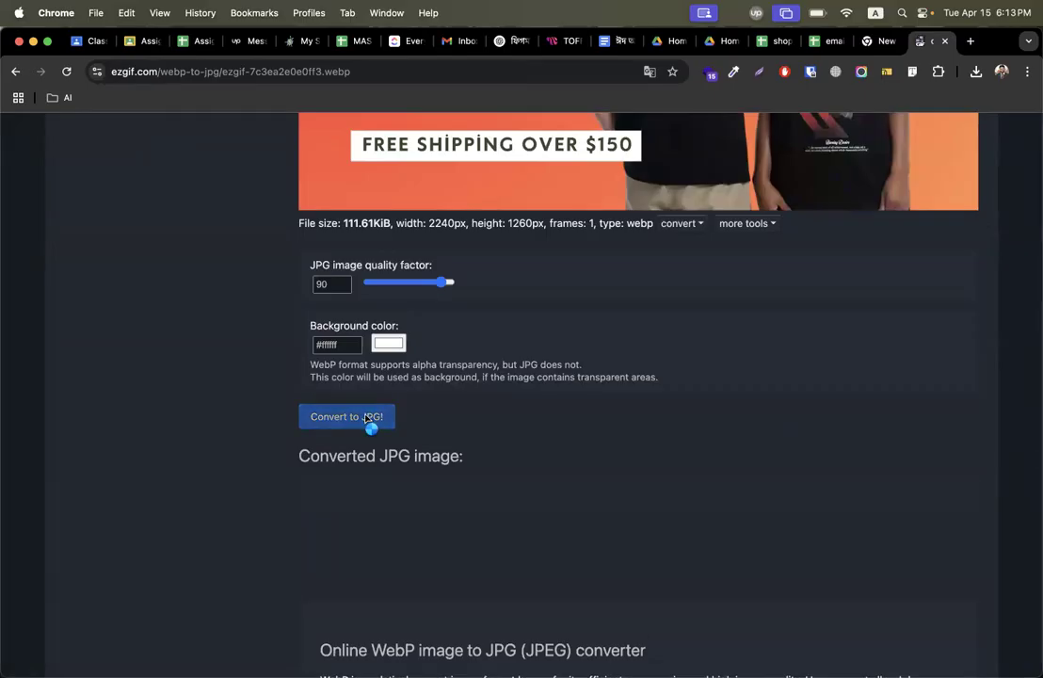
Save the converted JPG image to Downloads under the name custom.
scroll(225, 482, down, 3)
right_click(568, 467)
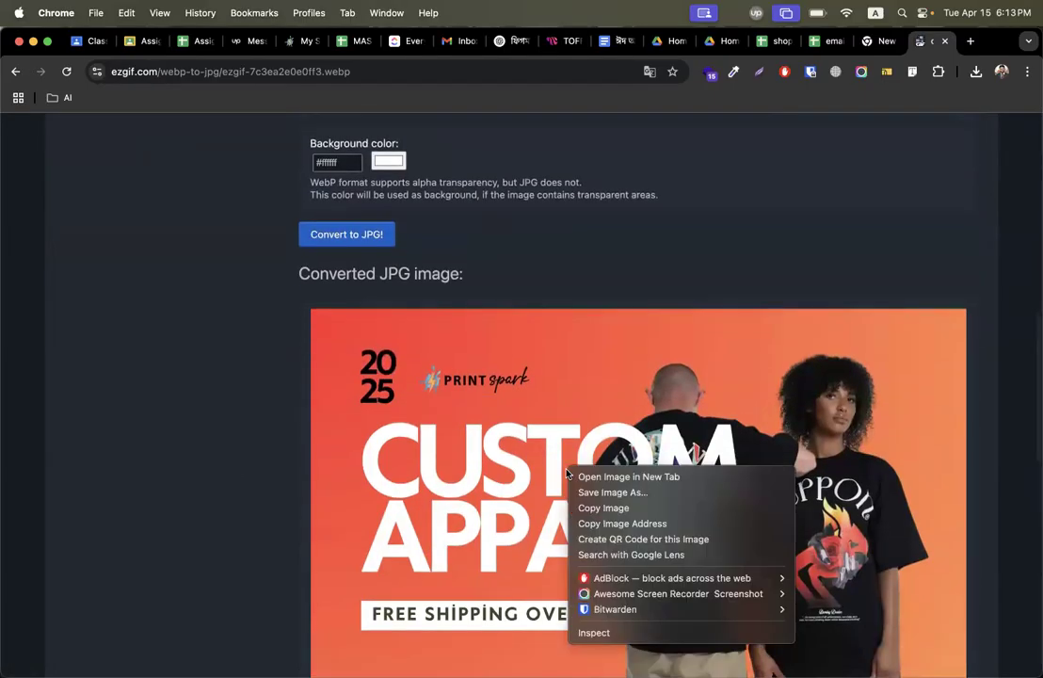
click(623, 492)
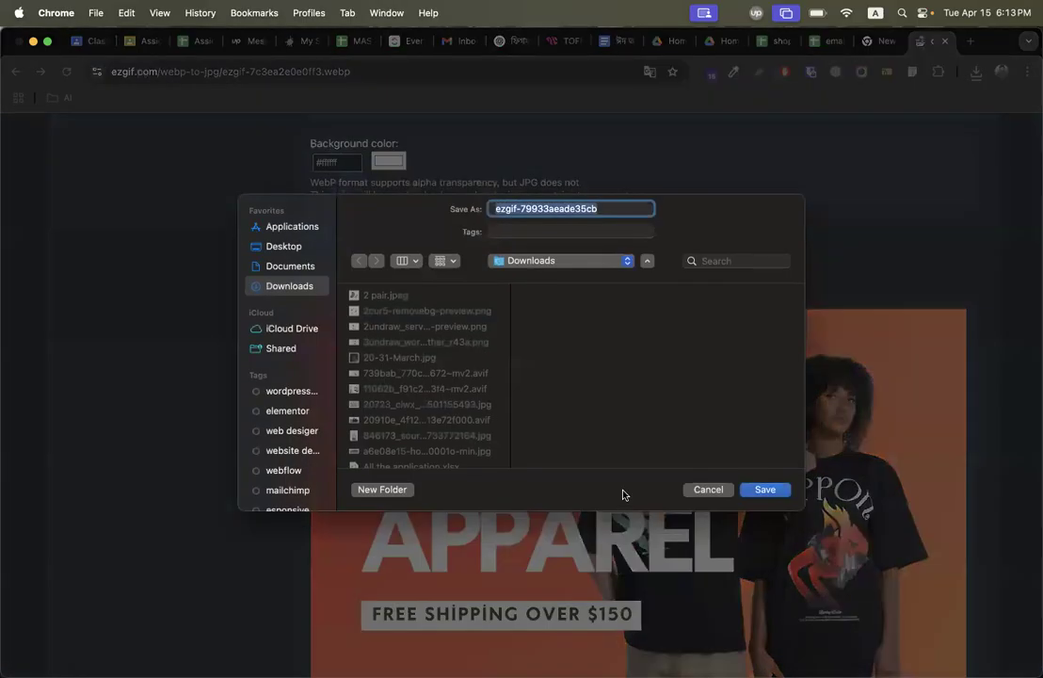
text(custom)
key(Return)
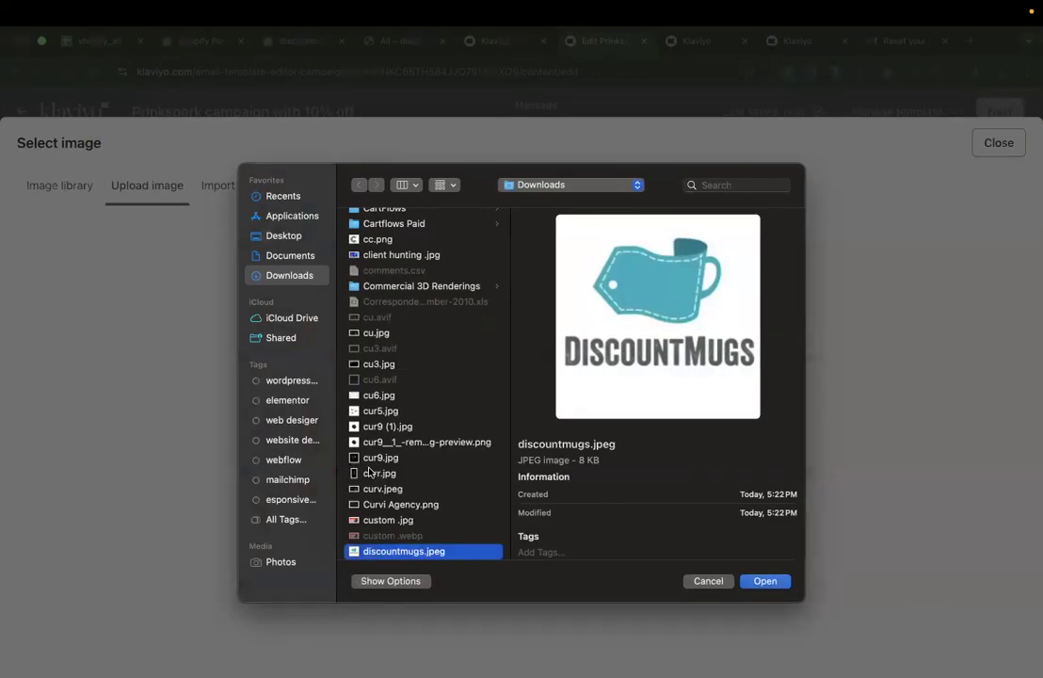
Upload custom.jpg as the email's main banner image.
double_click(383, 516)
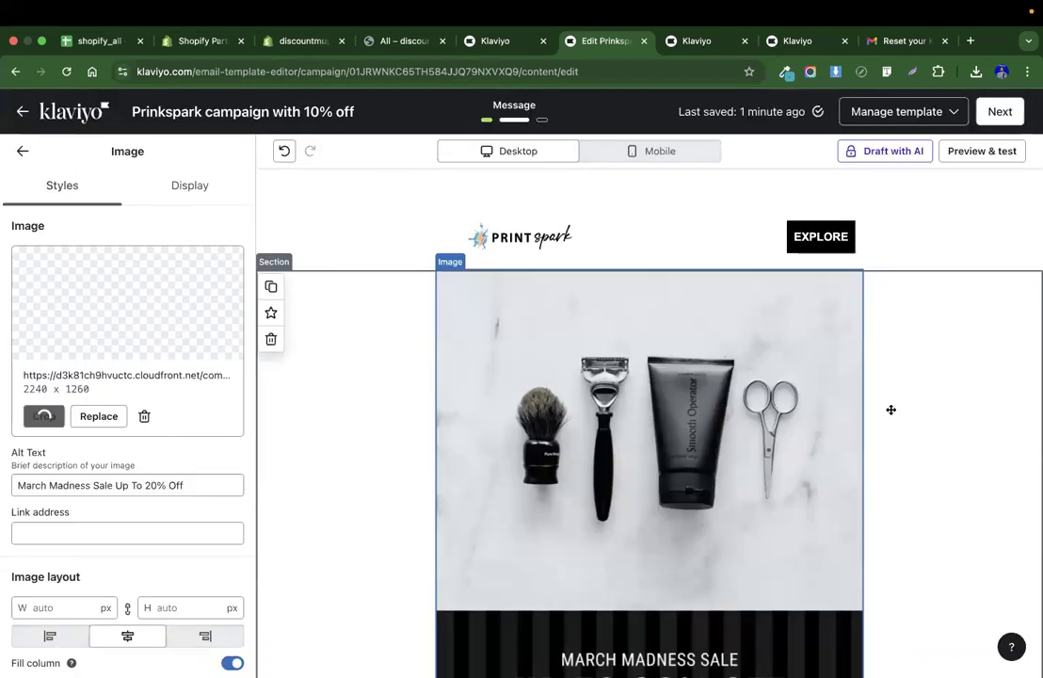
scroll(979, 375, down, 3)
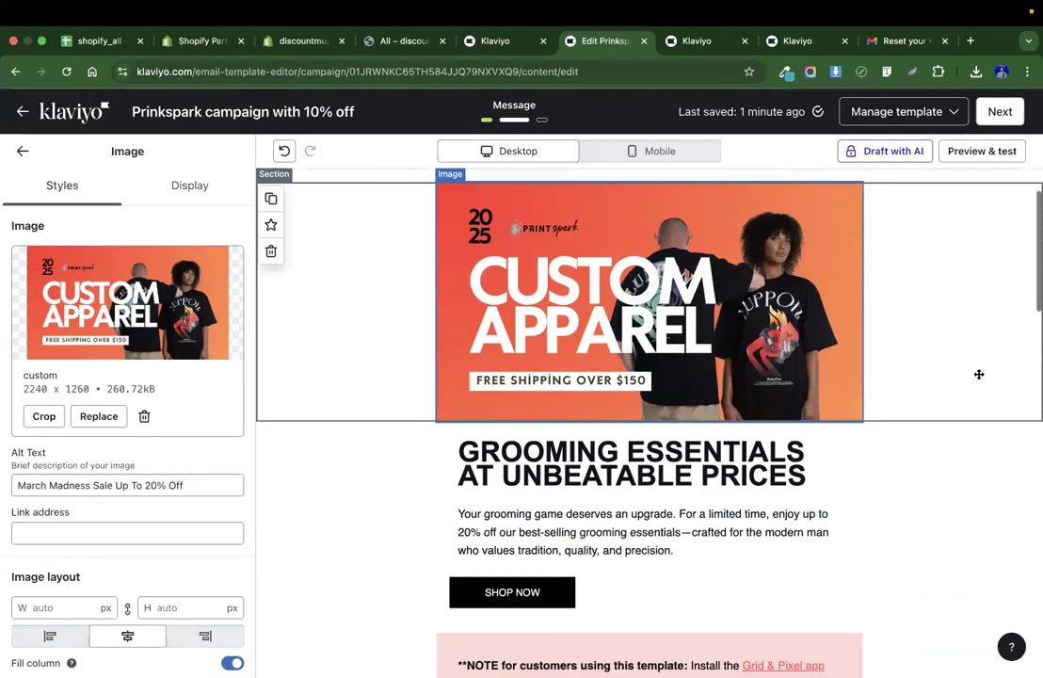
click(643, 388)
Copy the 'Turn ideas into reality with high-quality printing…' tagline from the Print Spark website.
key(ctrl+Left)
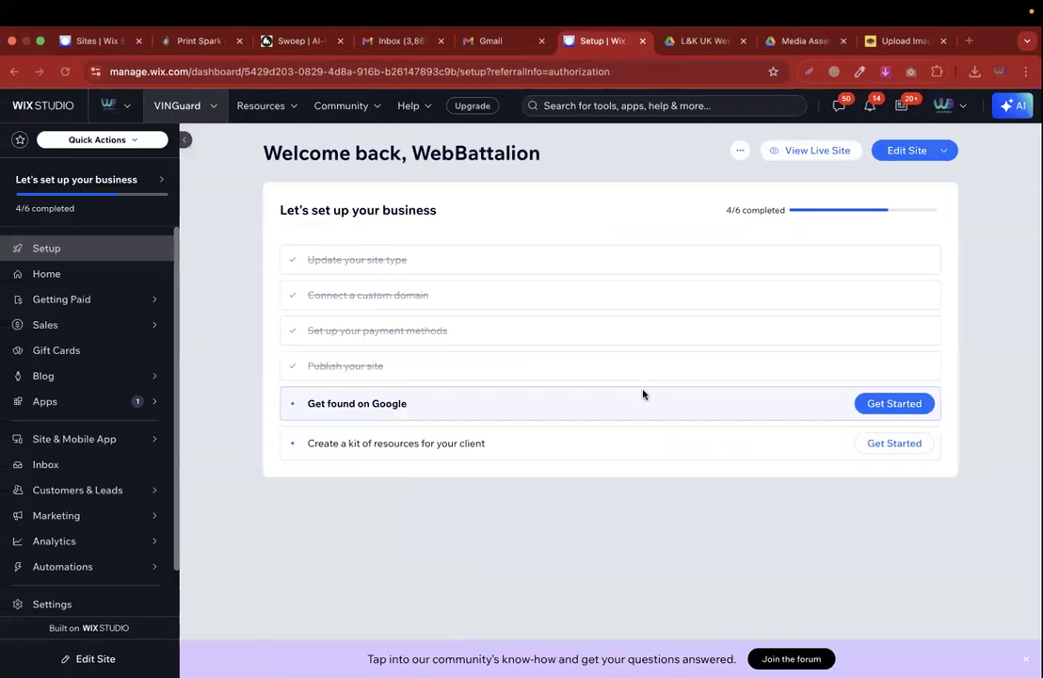
key(ctrl+Left)
key(ctrl+Right)
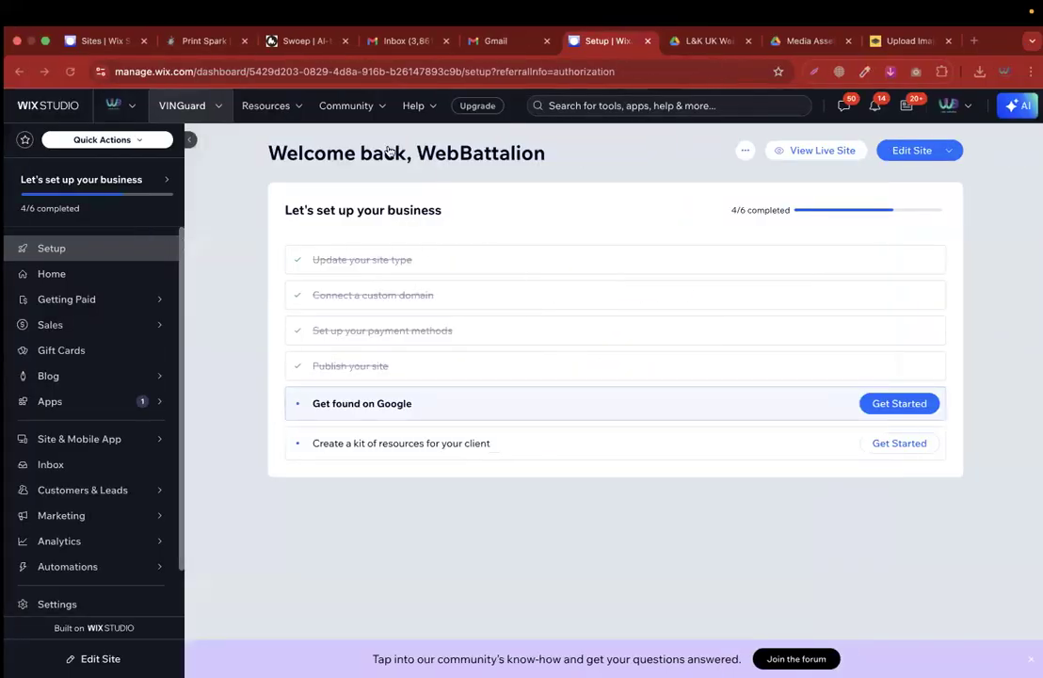
click(207, 41)
scroll(298, 424, down, 5)
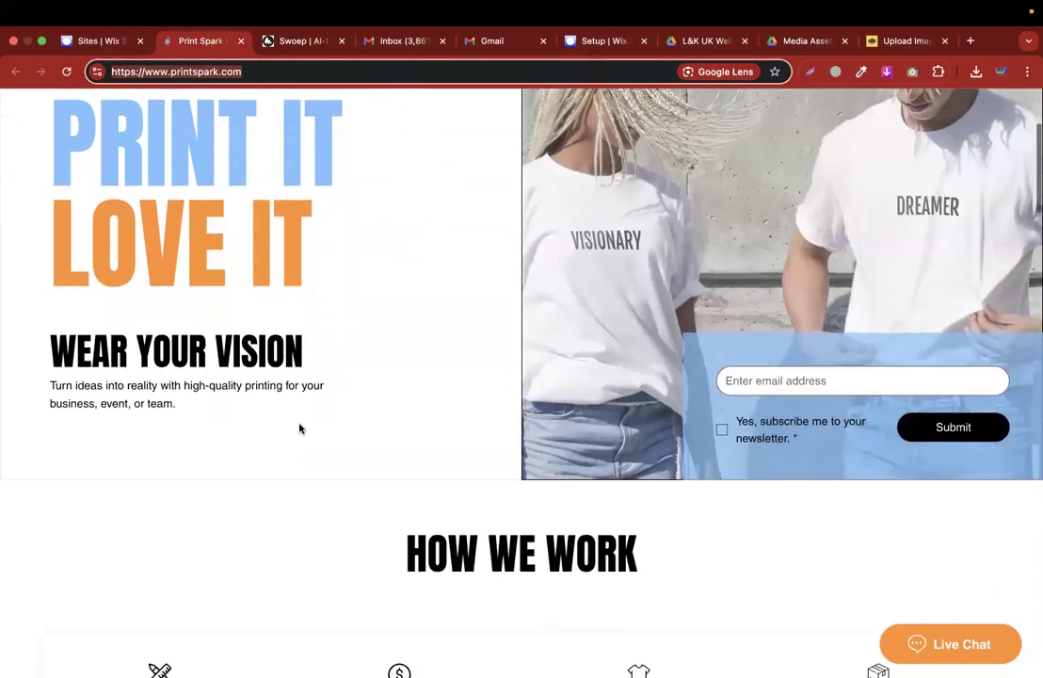
scroll(299, 427, up, 1)
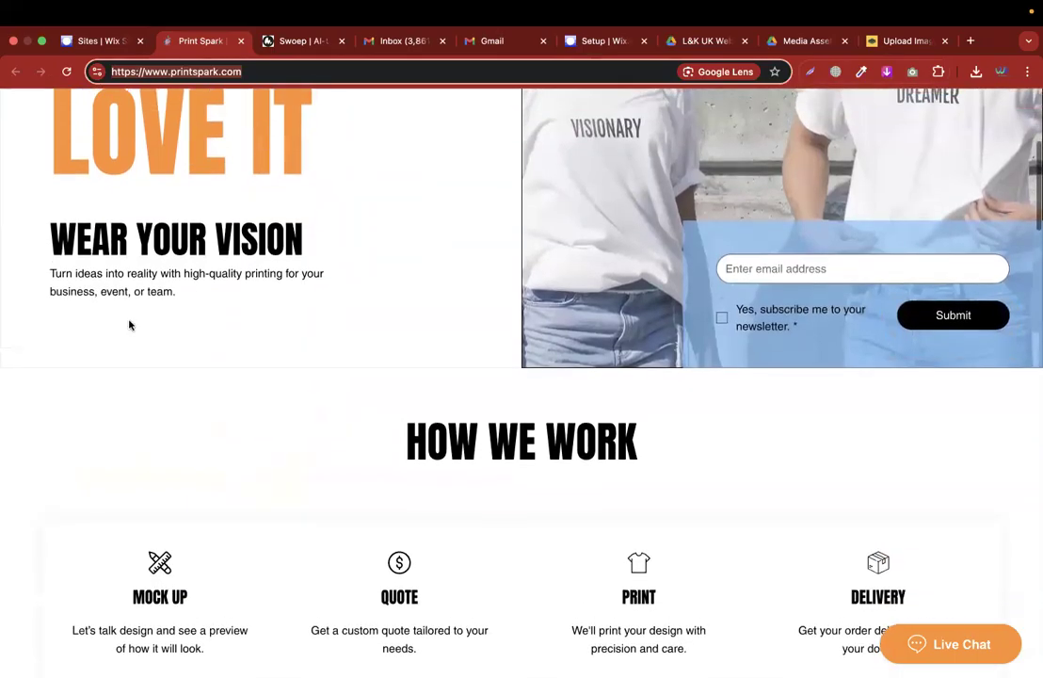
triple_click(102, 285)
key(super+c)
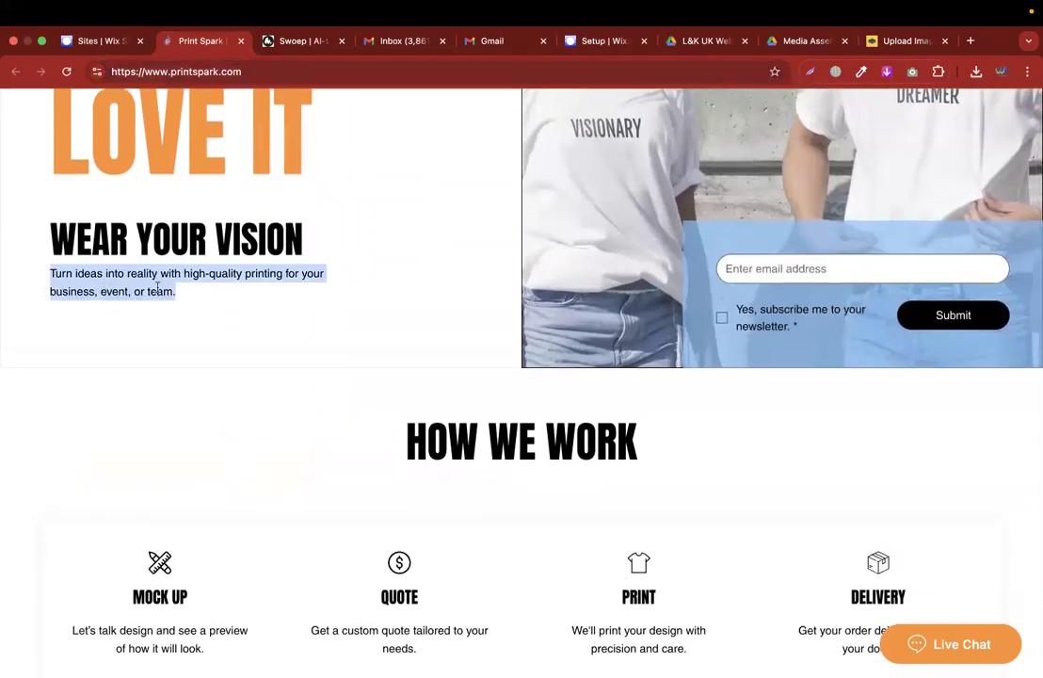
key(ctrl+Right)
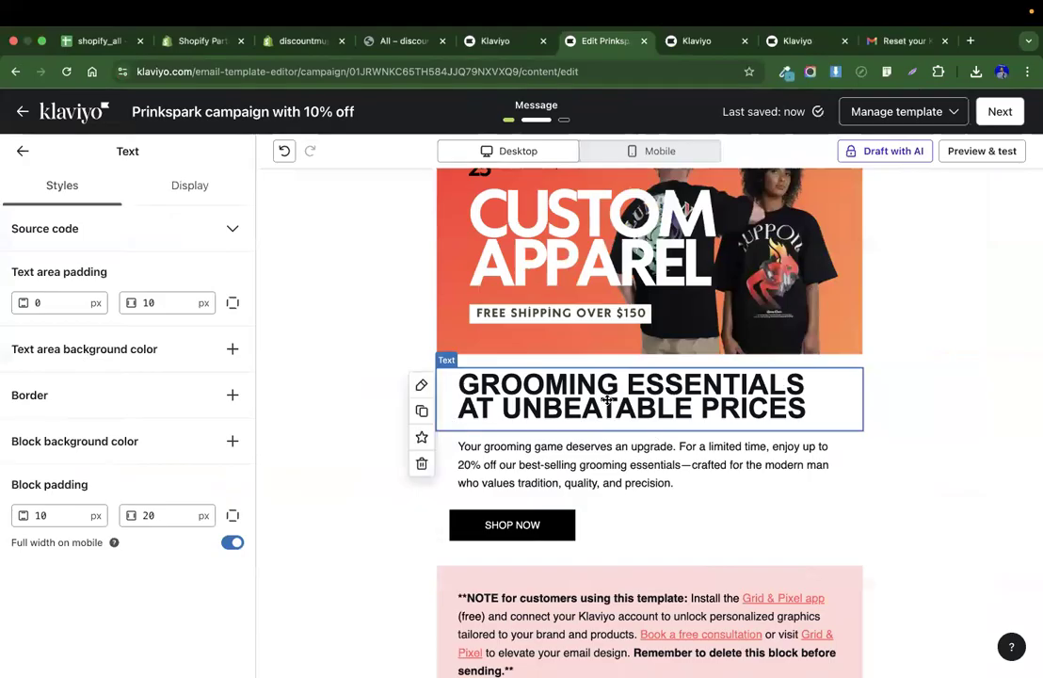
Replace the email's headline text with the copied tagline, pasting it as text only.
triple_click(607, 400)
key(super+v)
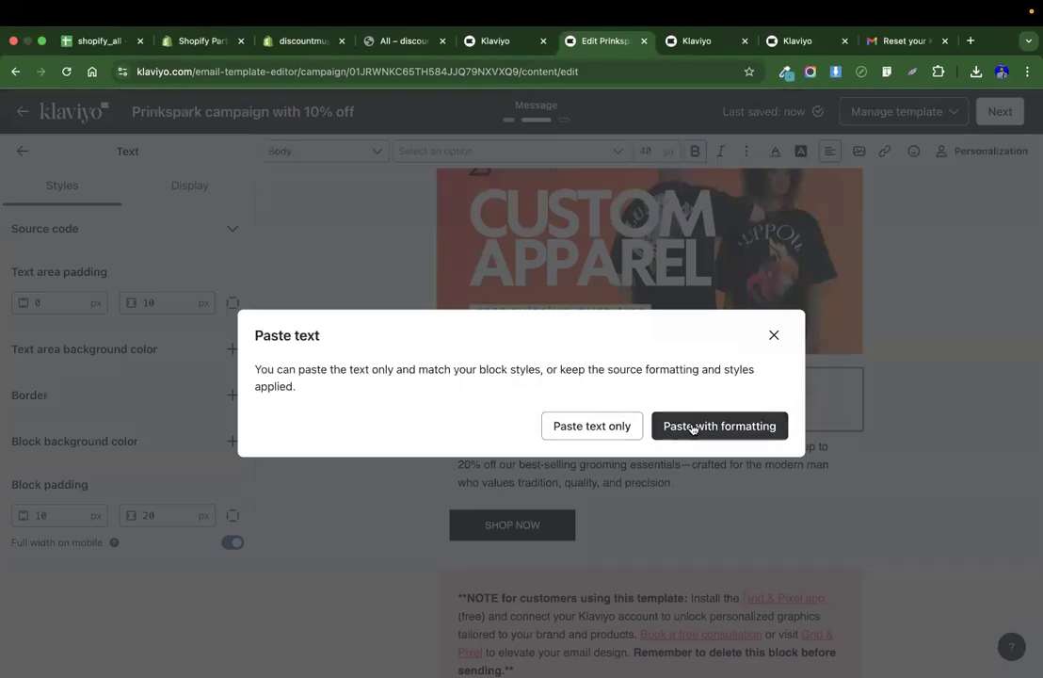
click(591, 426)
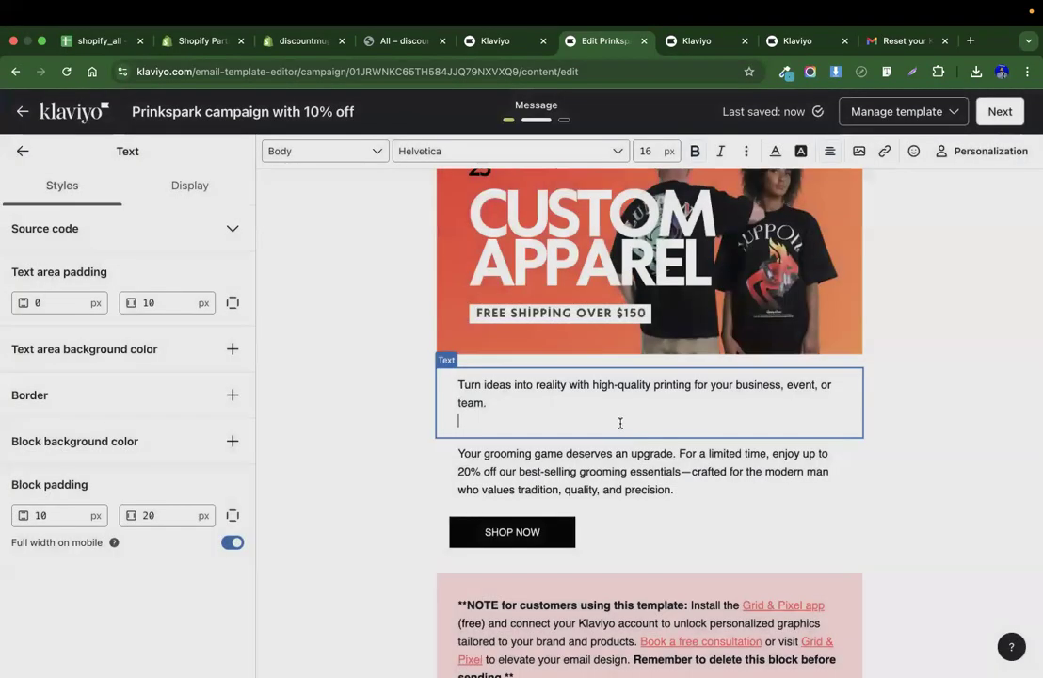
Replace the email's banner image with the custom image from the image library.
scroll(620, 444, up, 2)
click(597, 399)
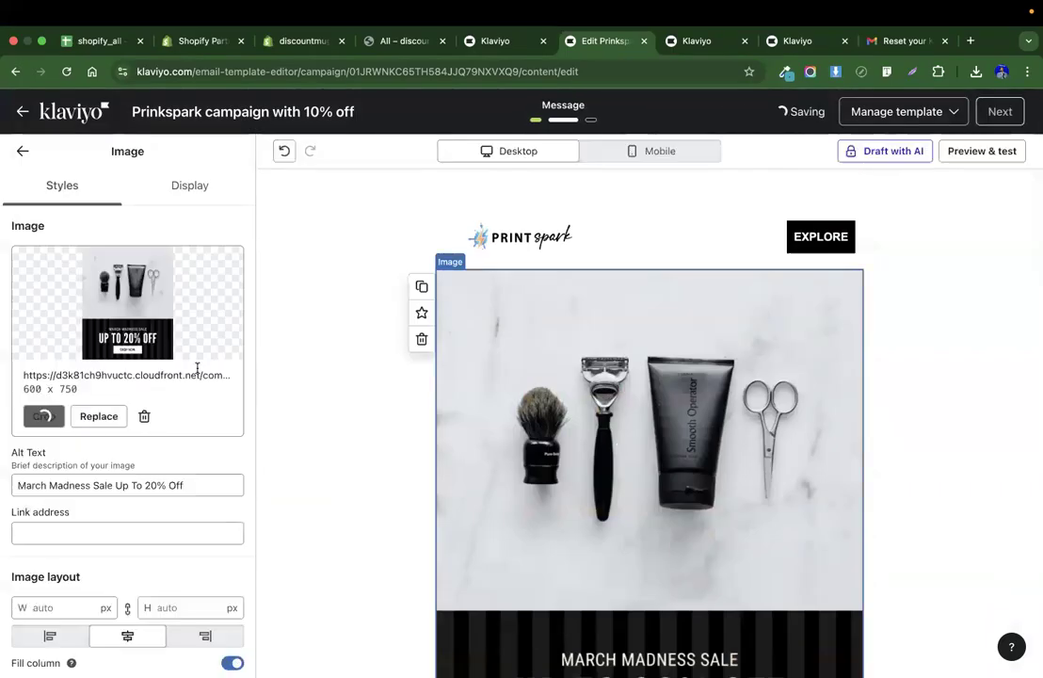
click(101, 415)
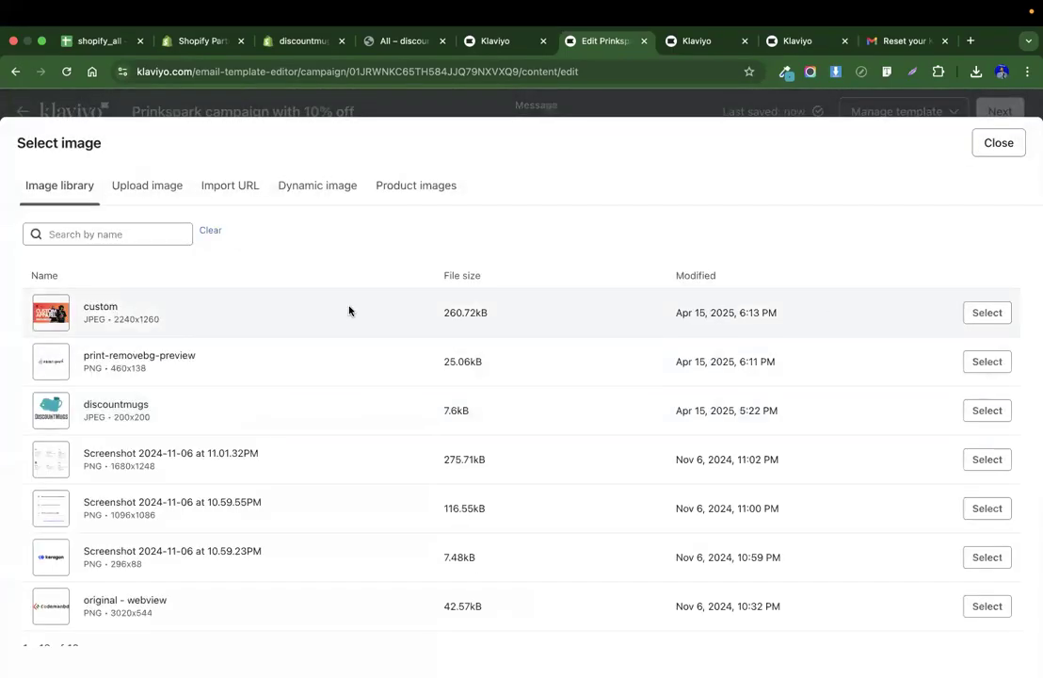
click(987, 312)
Copy the 'WEAR YOUR VISION' heading from the Print Spark website and paste it with formatting over the email's headline text.
scroll(587, 412, down, 3)
click(585, 412)
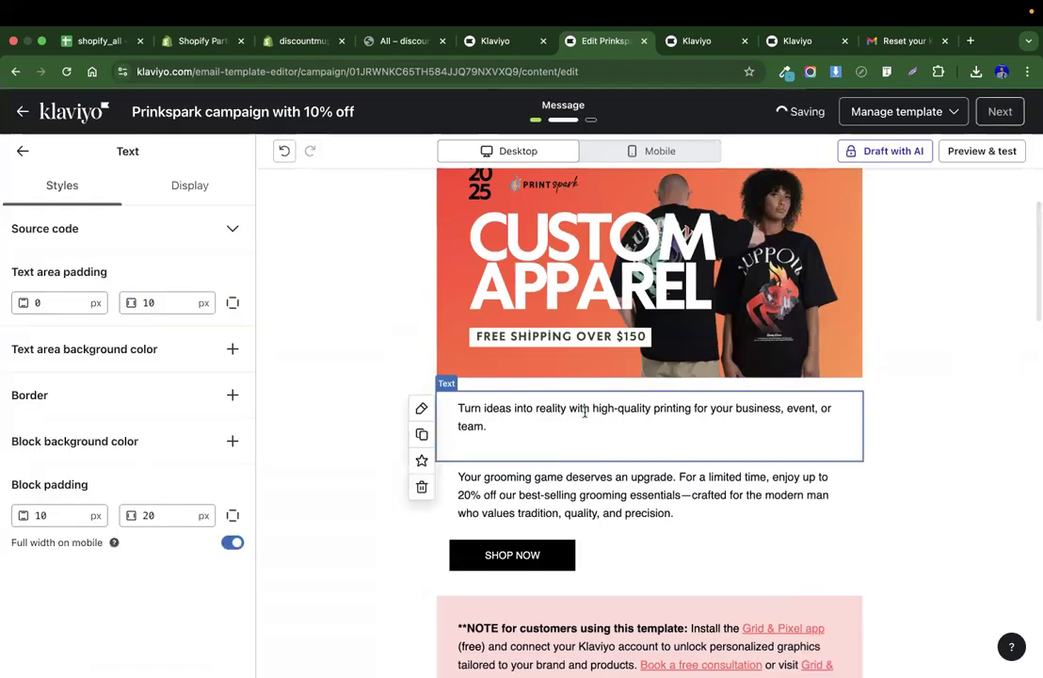
click(527, 429)
key(super+a)
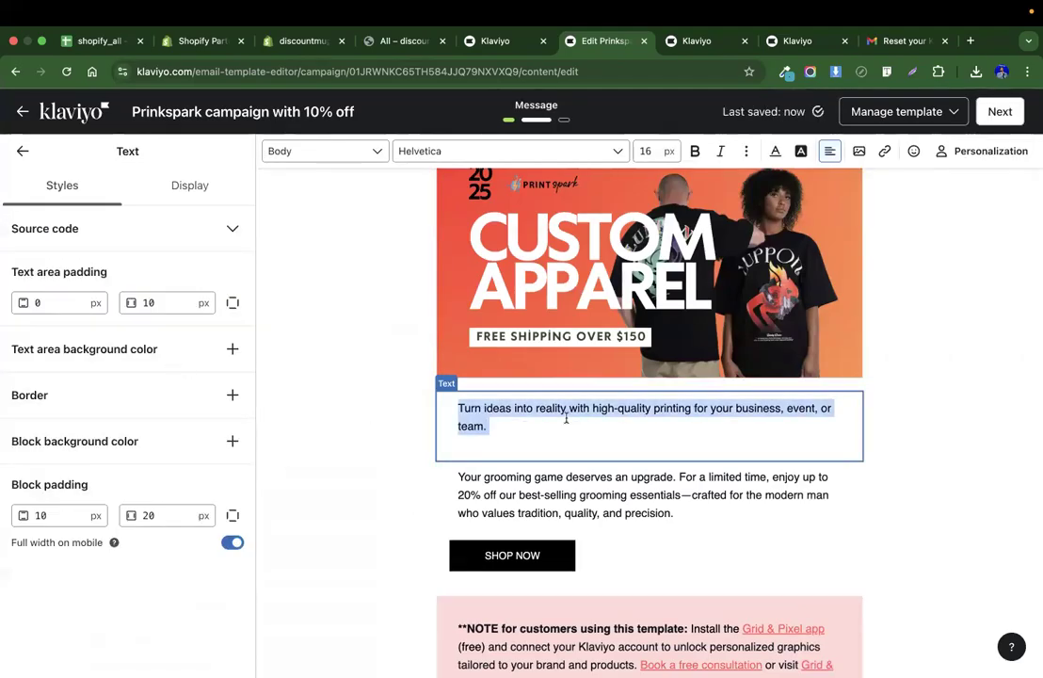
key(ctrl+Left)
key(ctrl+Left)
key(ctrl+Right)
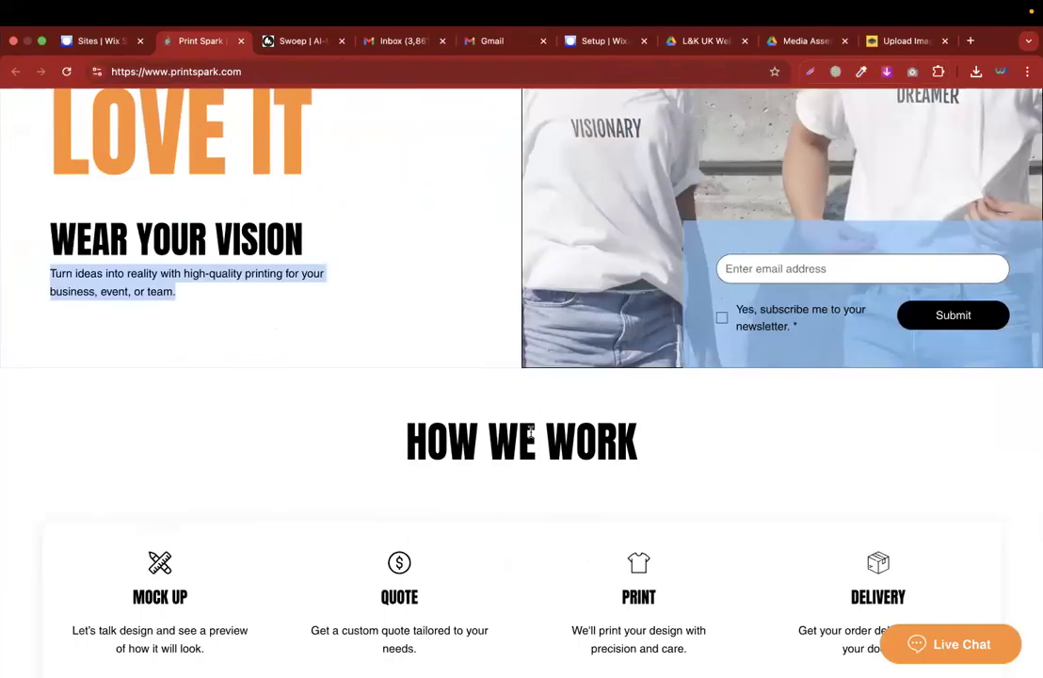
triple_click(170, 237)
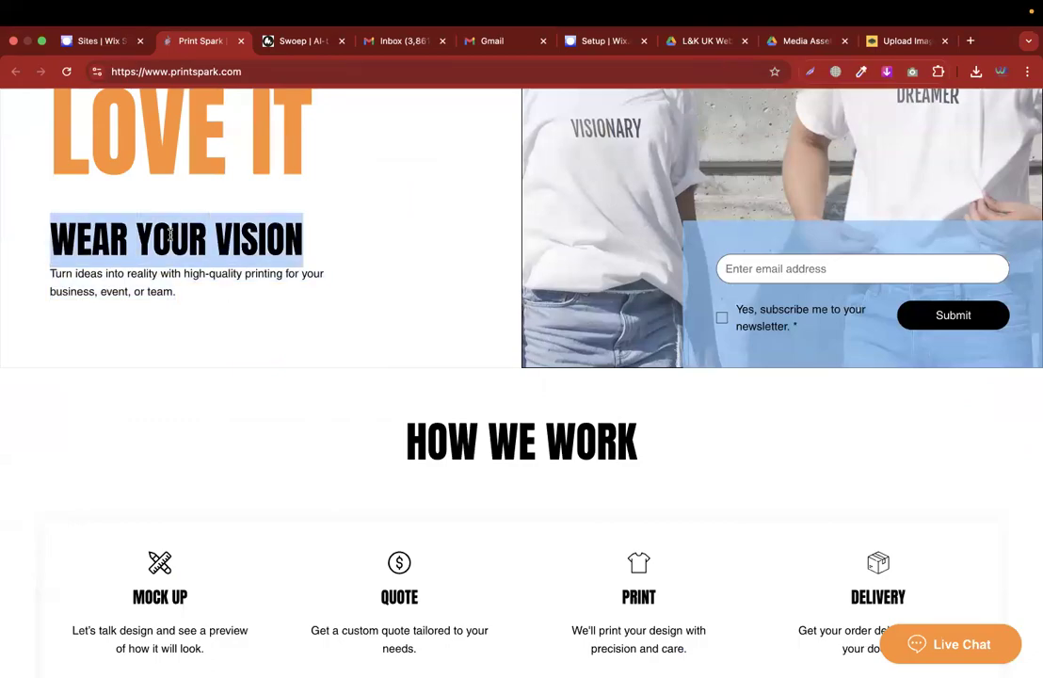
key(super+c)
key(ctrl+Right)
key(super+v)
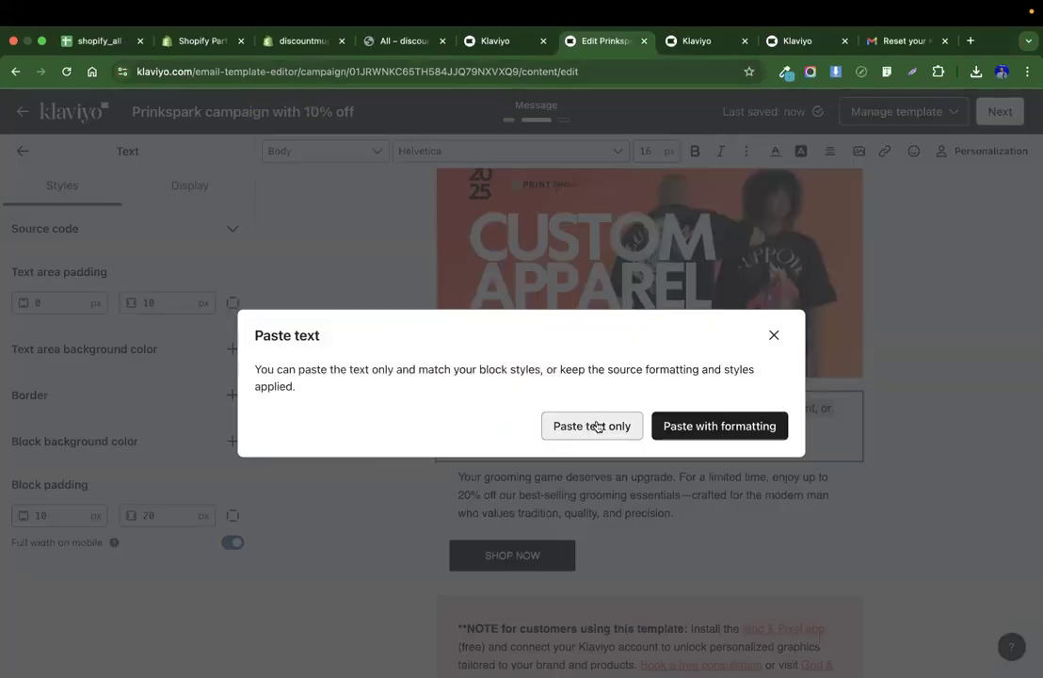
click(755, 425)
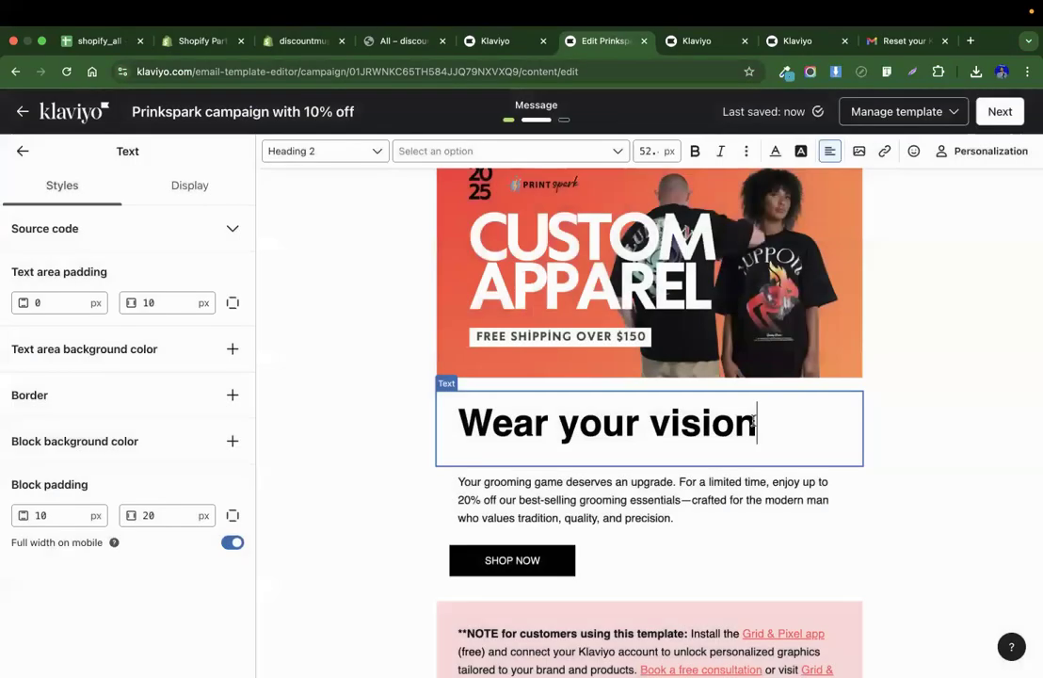
Center-align the 'Wear your vision' heading.
triple_click(686, 426)
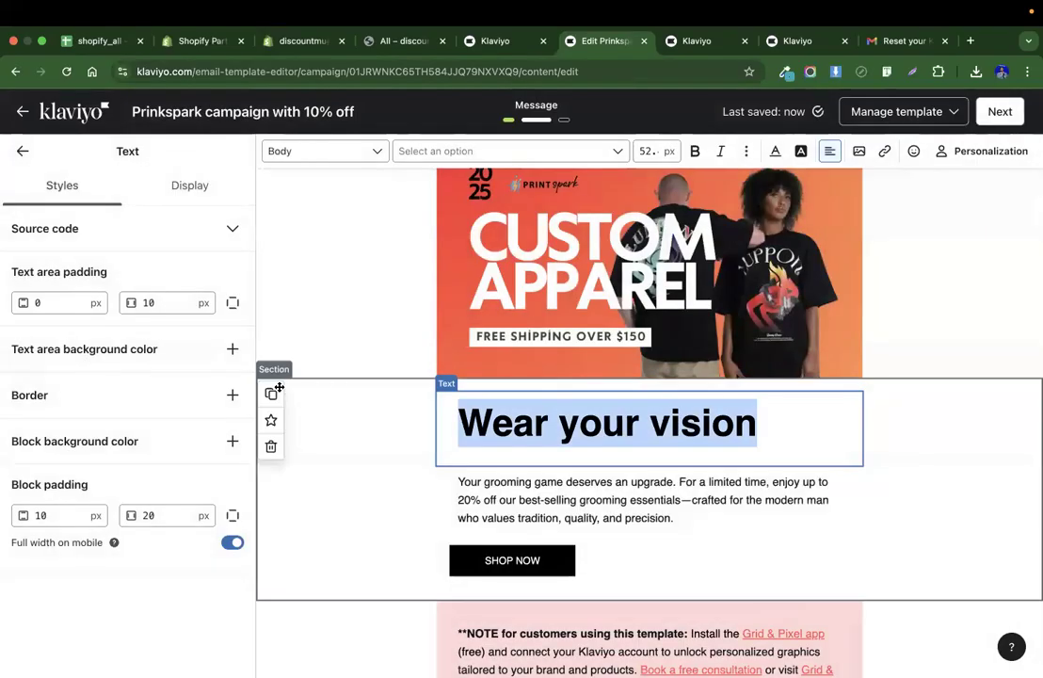
click(832, 152)
click(854, 177)
scroll(936, 341, down, 3)
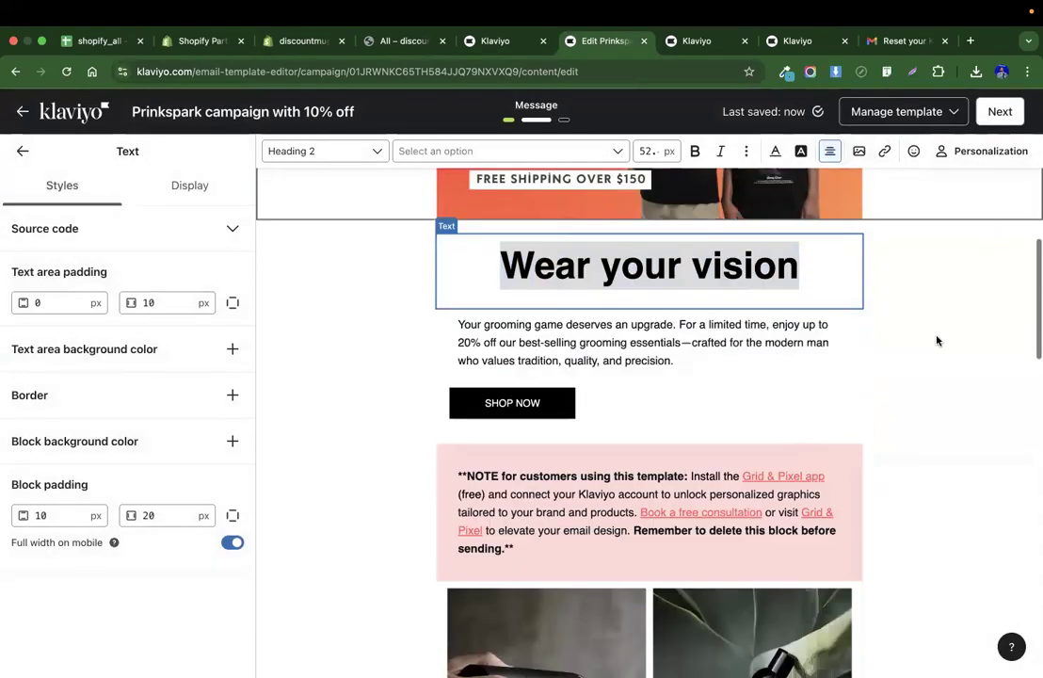
scroll(647, 349, up, 5)
scroll(647, 350, down, 4)
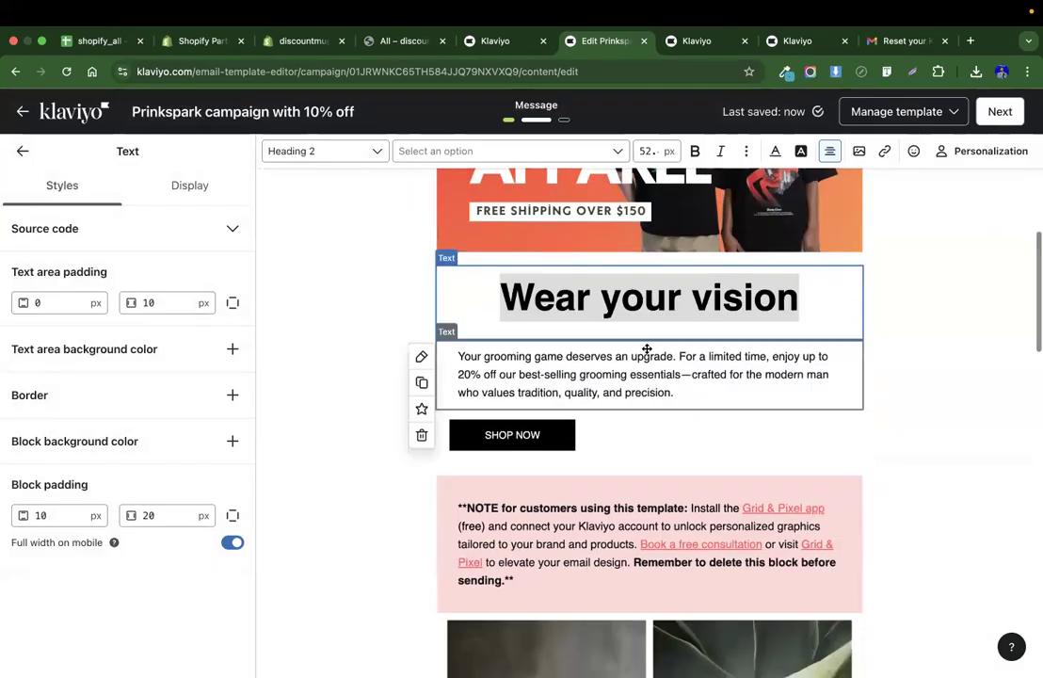
scroll(673, 559, up, 4)
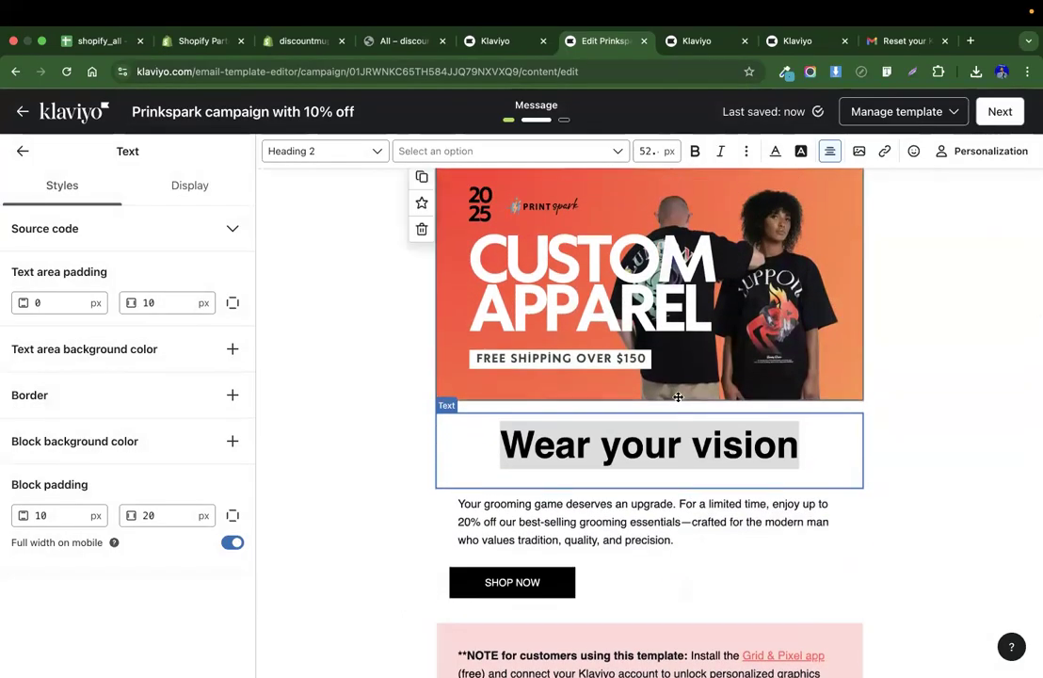
Browse the Print Spark homepage content.
key(super+grave)
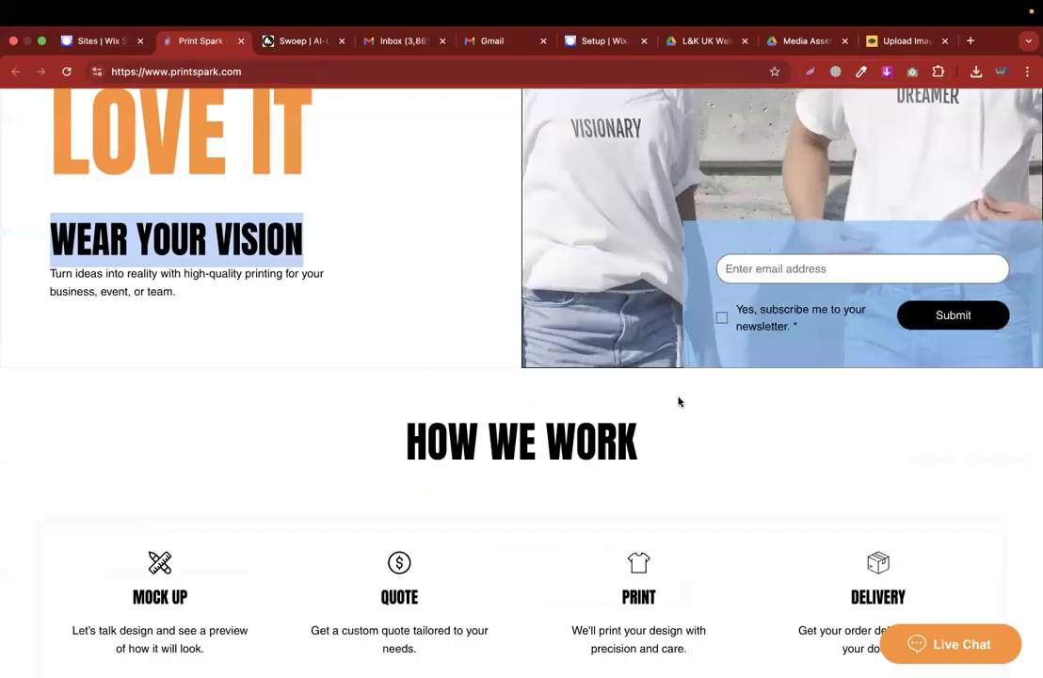
scroll(478, 384, up, 5)
scroll(478, 384, down, 1)
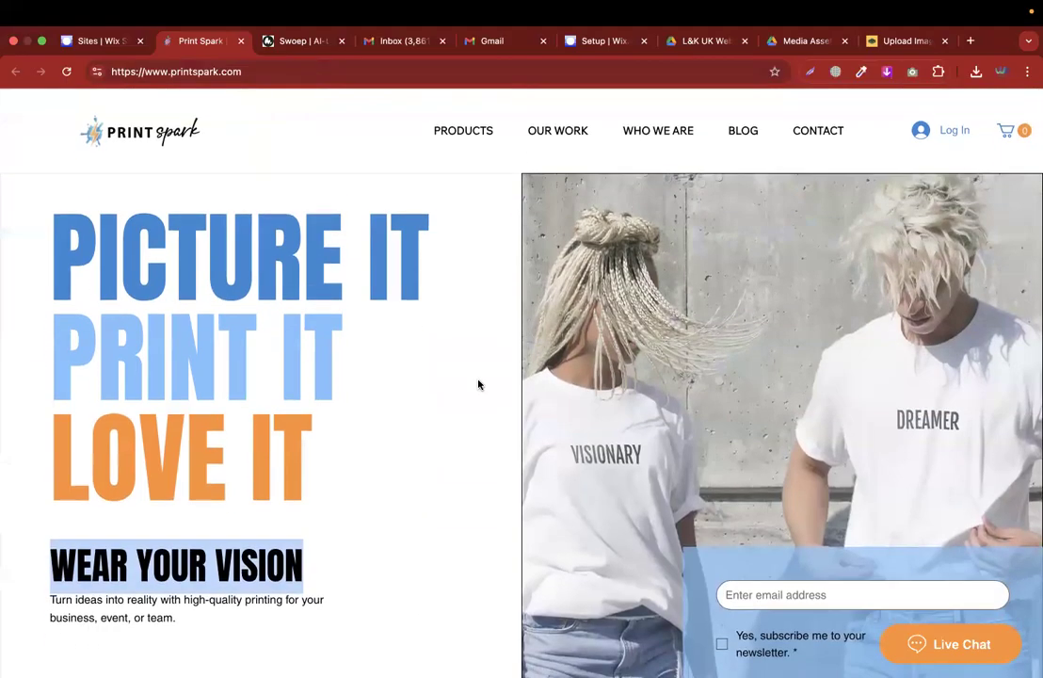
scroll(478, 384, down, 15)
scroll(478, 384, up, 10)
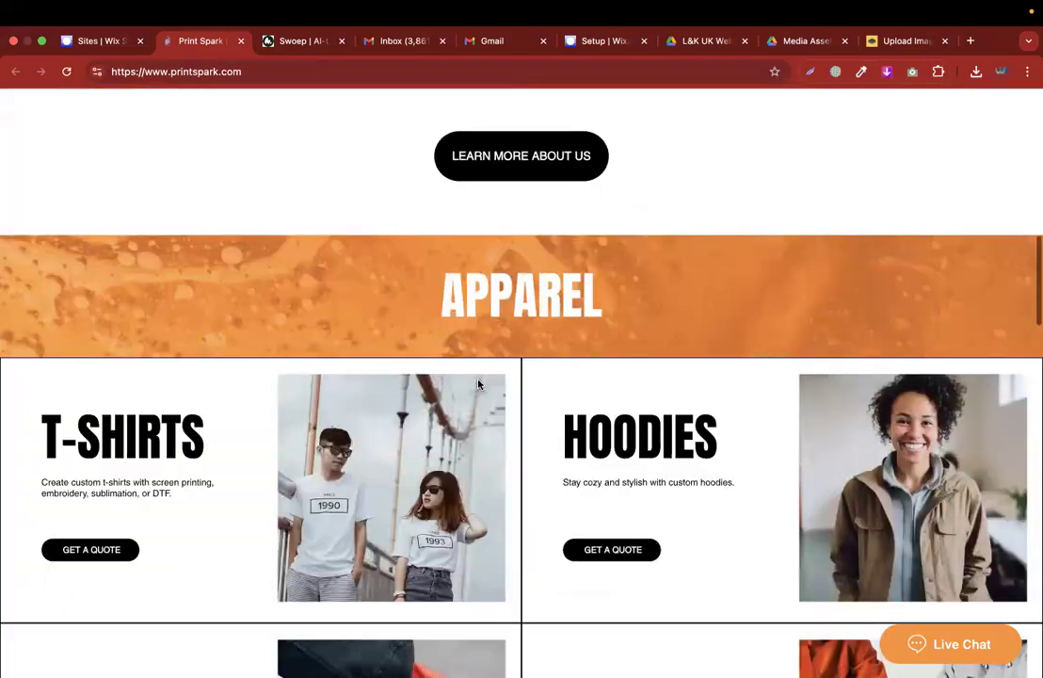
scroll(478, 384, up, 10)
key(ctrl+Right)
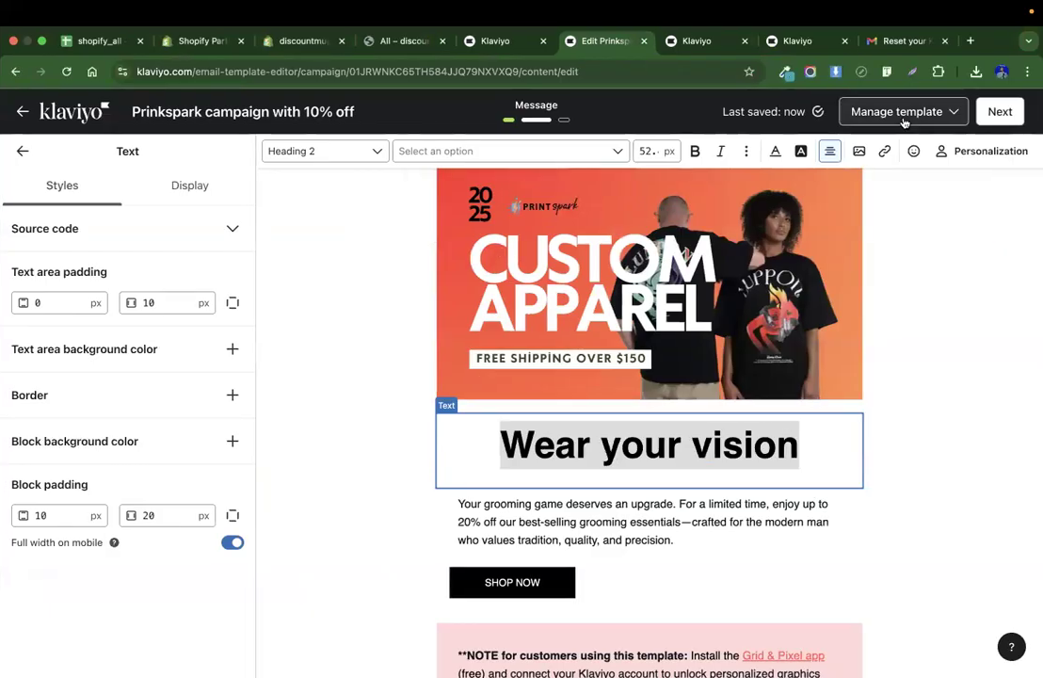
click(901, 41)
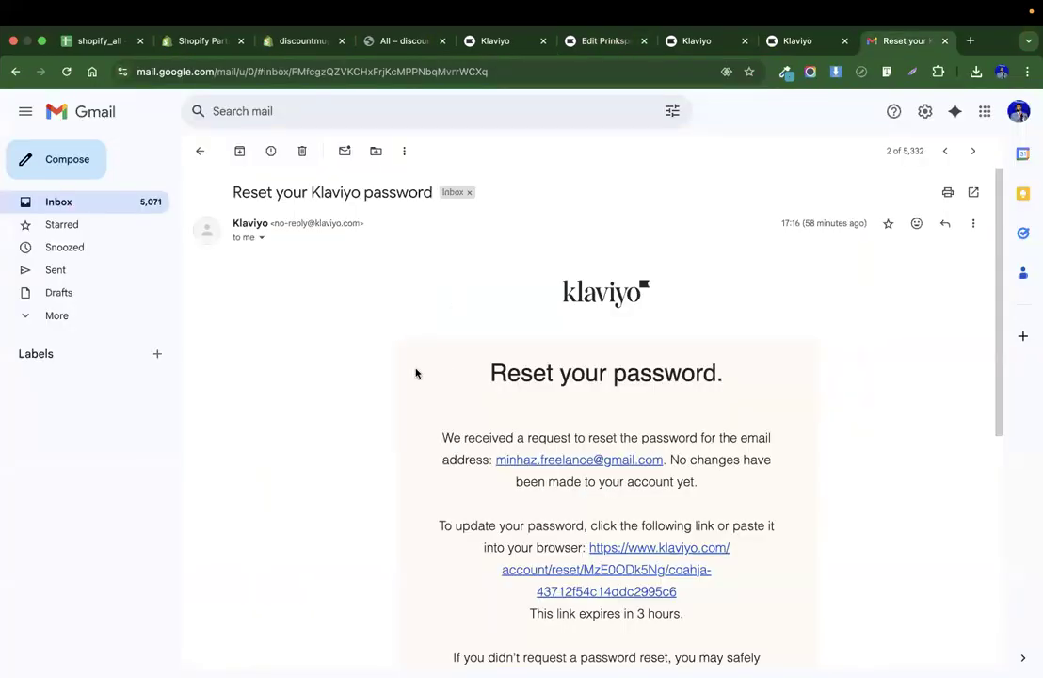
scroll(377, 362, down, 2)
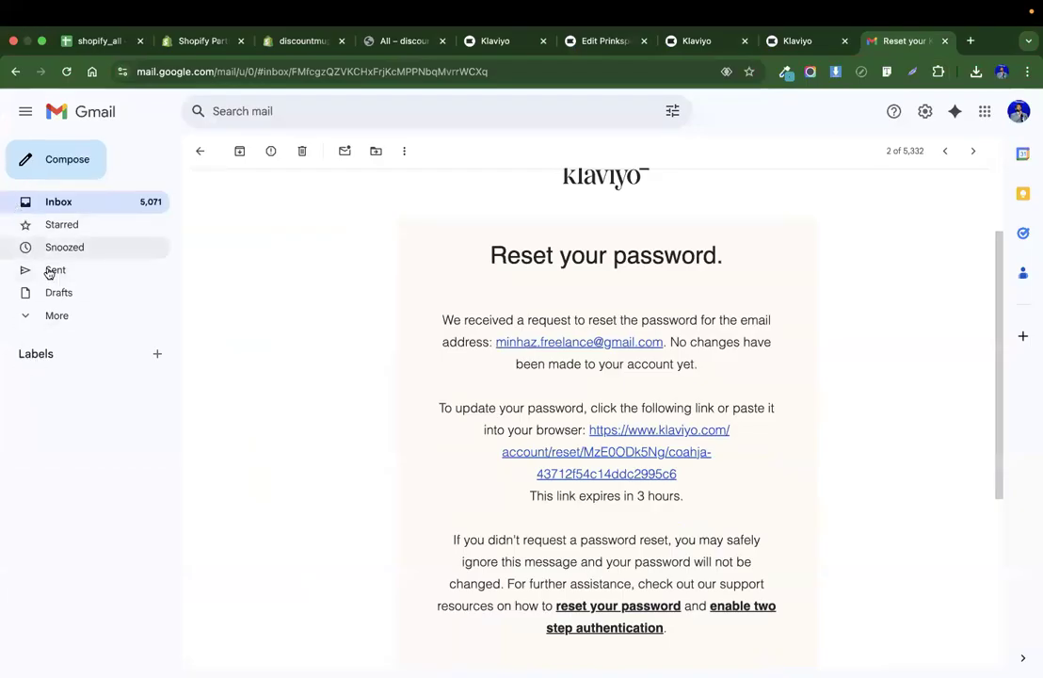
scroll(378, 390, up, 2)
scroll(735, 442, down, 2)
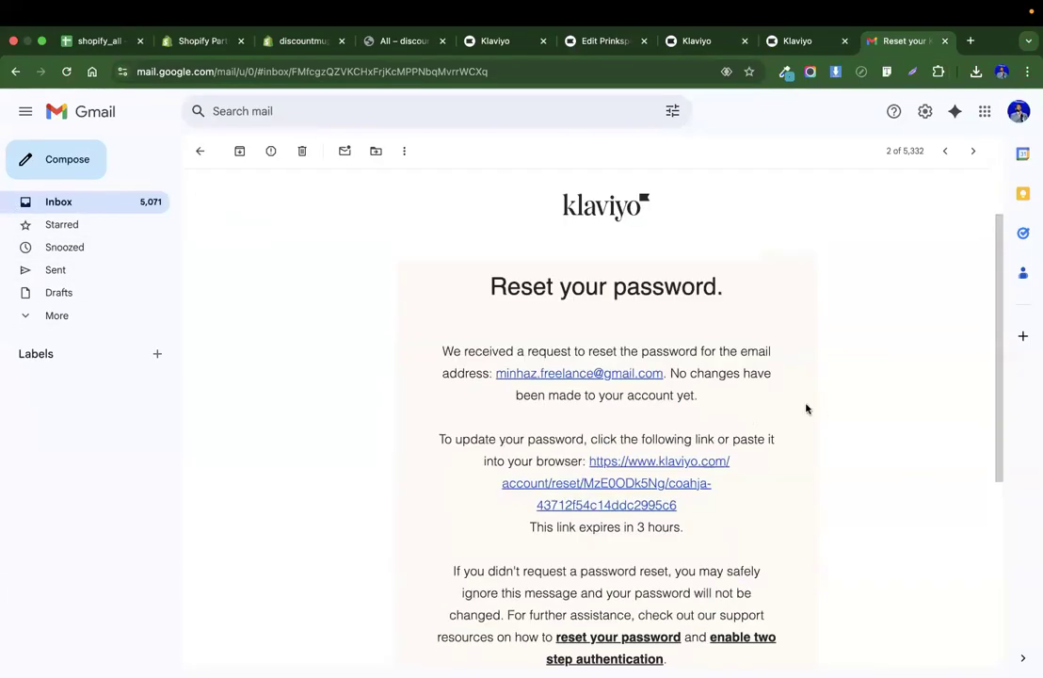
click(602, 41)
scroll(471, 481, down, 1)
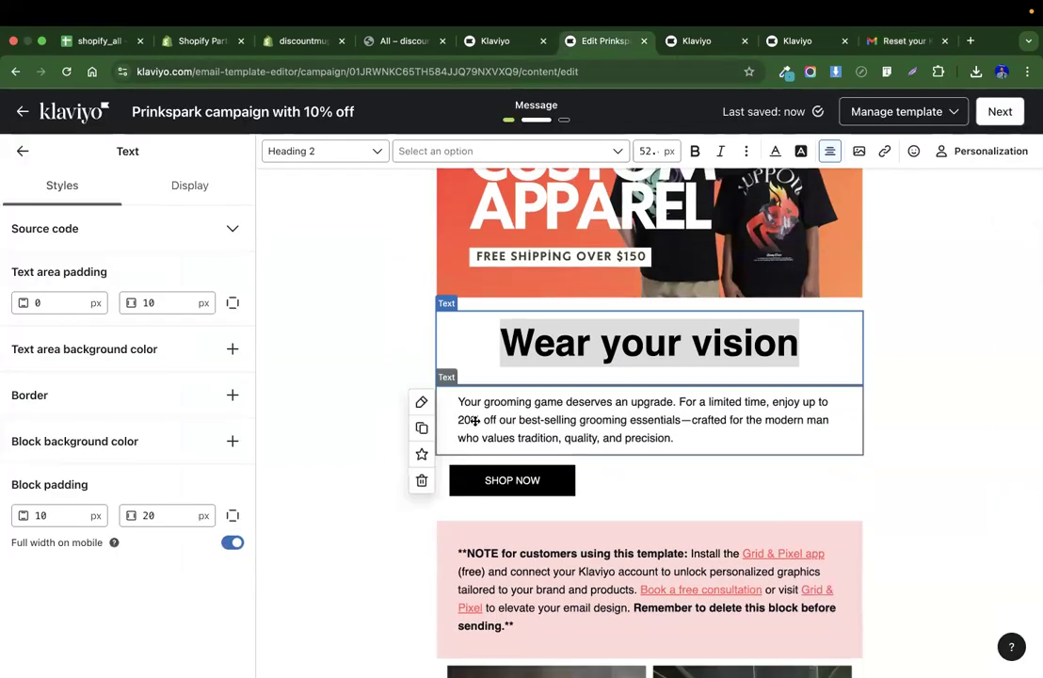
Replace the email's body paragraph with the 'Turn ideas into reality…' tagline from the Print Spark website.
key(ctrl+Left)
triple_click(149, 271)
key(ctrl+c)
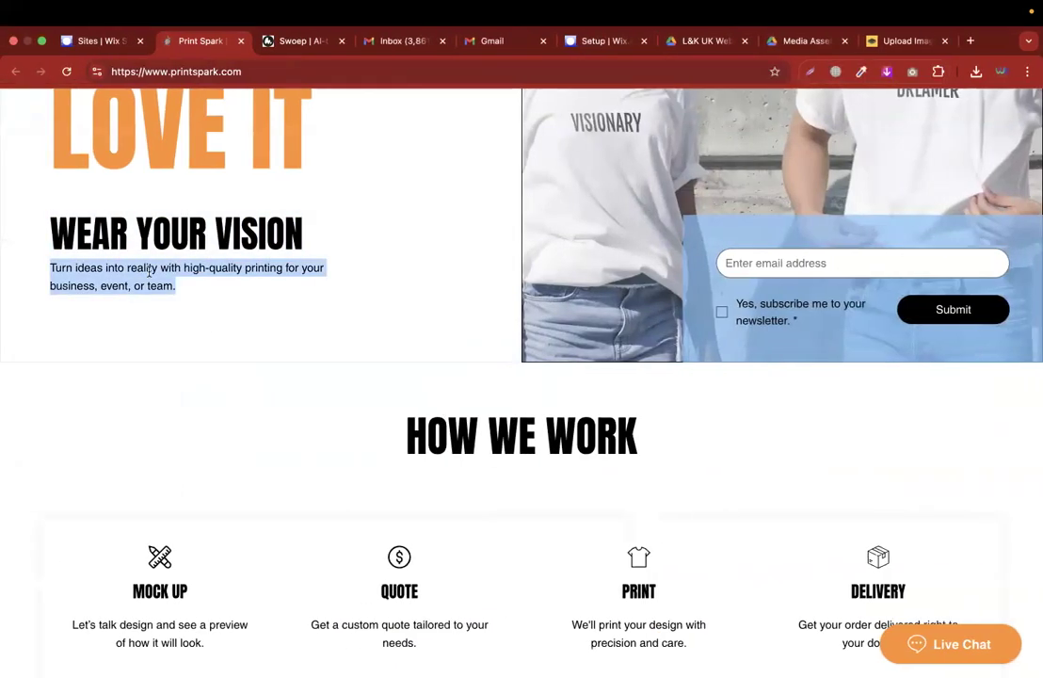
key(ctrl+Right)
triple_click(515, 420)
key(ctrl+v)
click(504, 448)
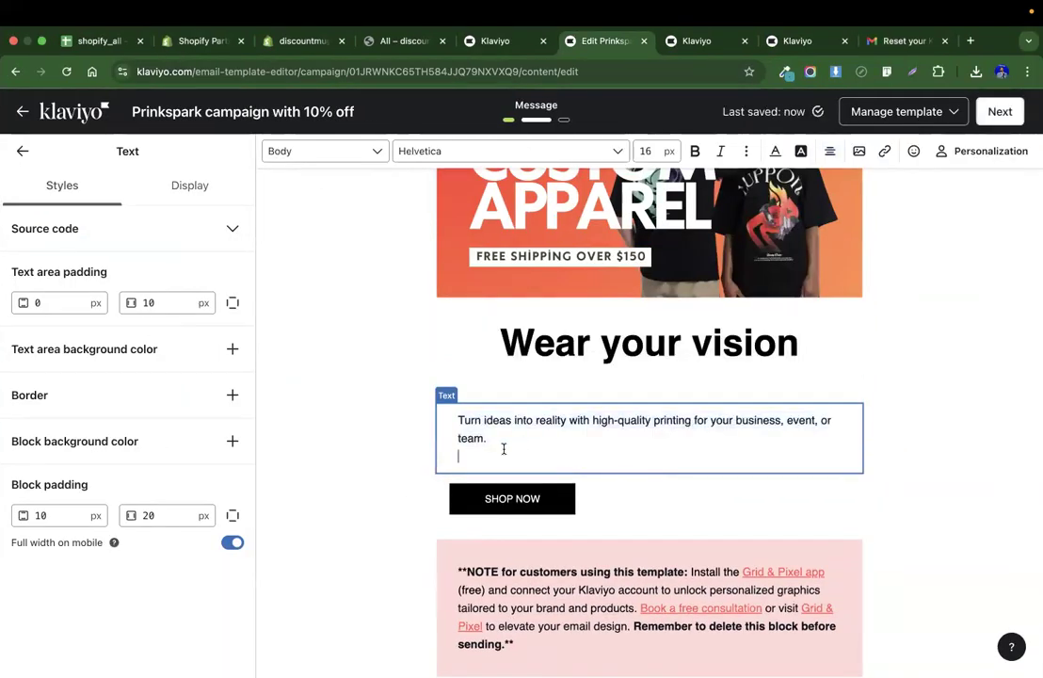
key(BackSpace)
Center-align the tagline paragraph.
key(ctrl+a)
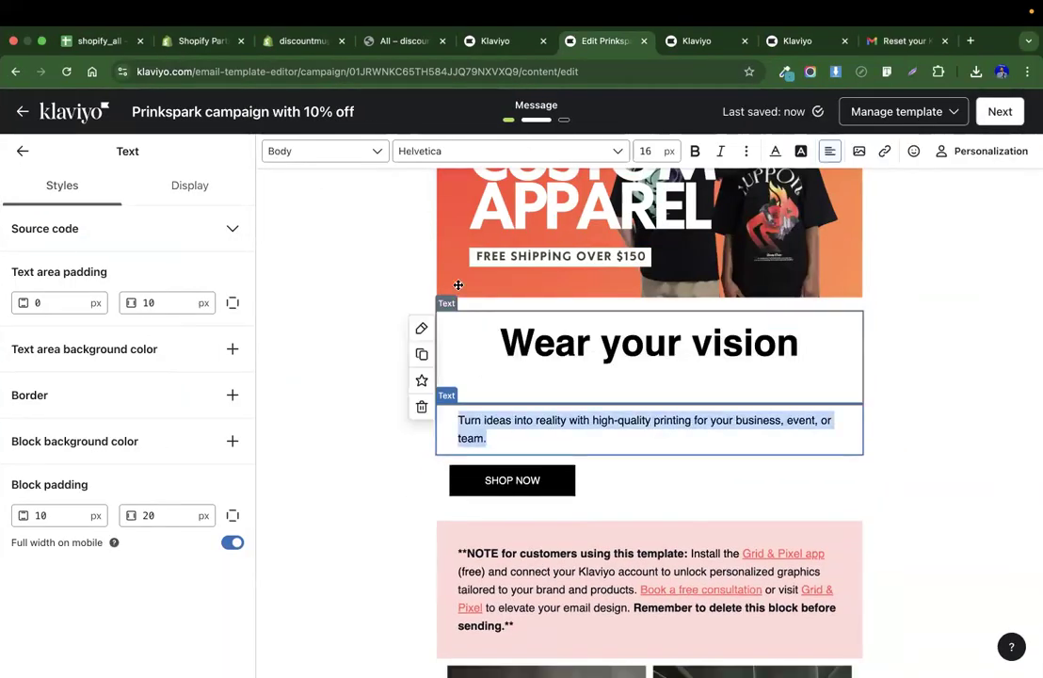
click(829, 151)
click(856, 179)
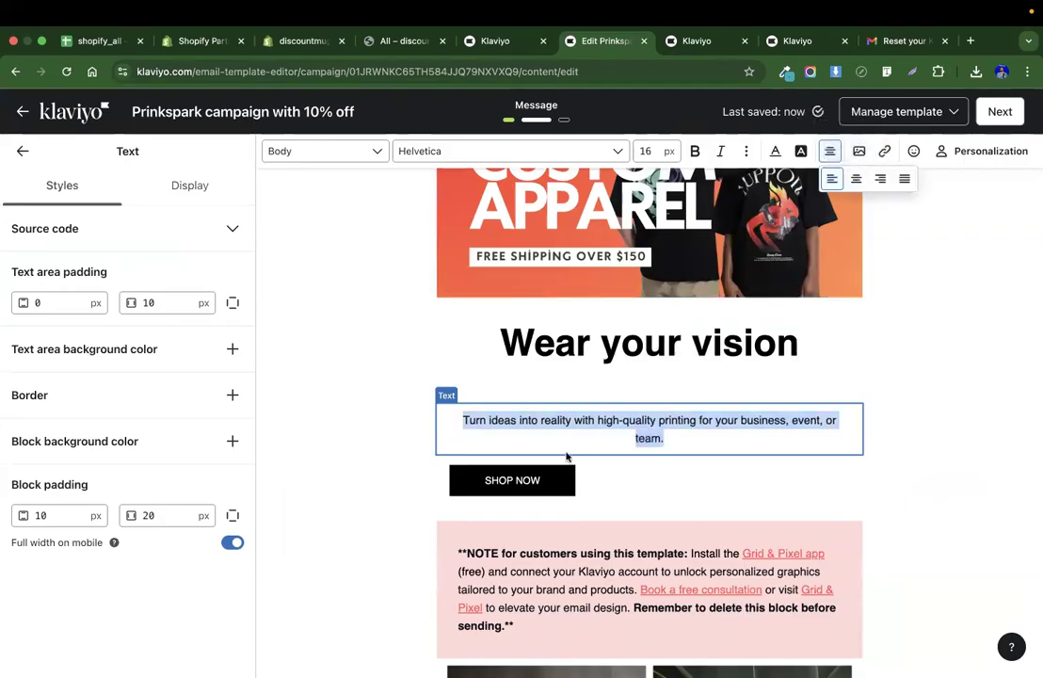
click(829, 151)
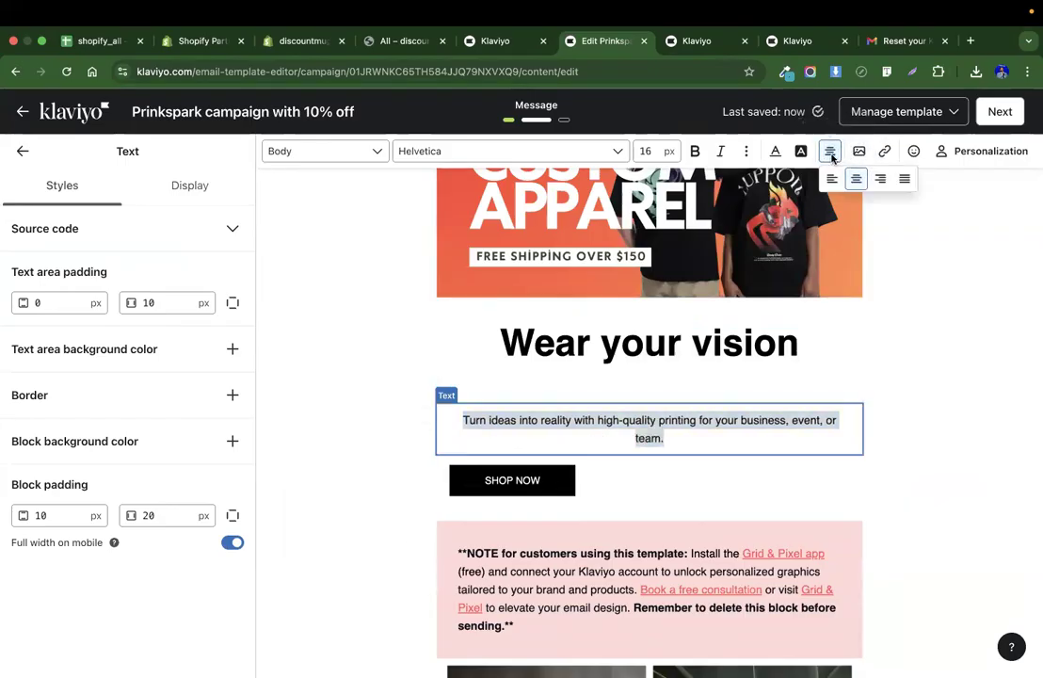
click(832, 179)
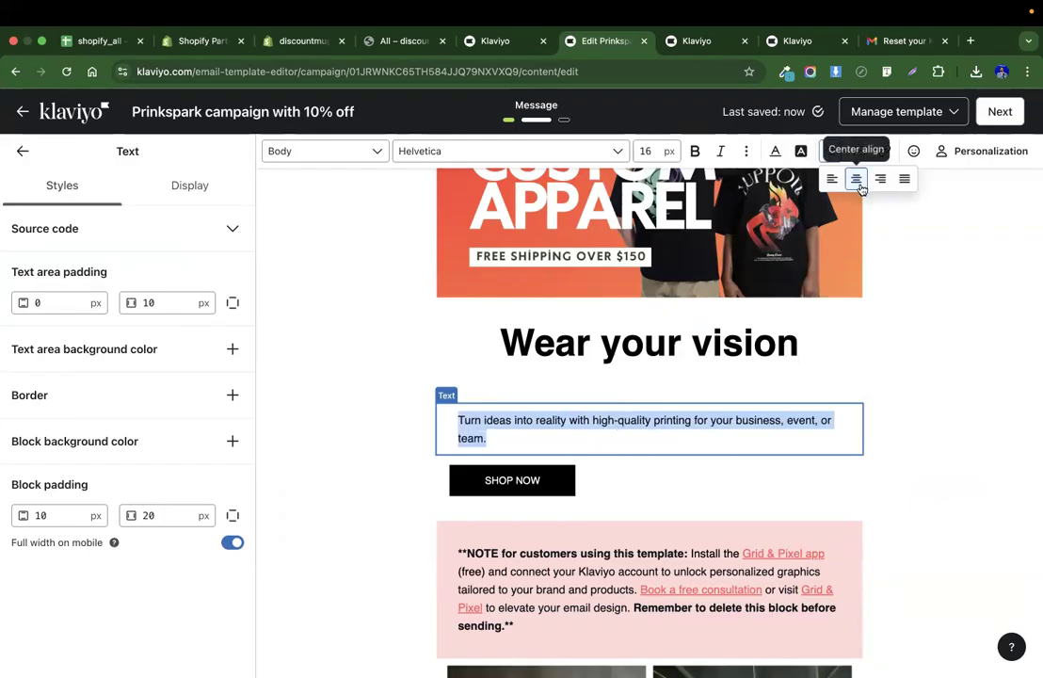
click(857, 179)
Center-align the SHOP NOW button.
click(518, 482)
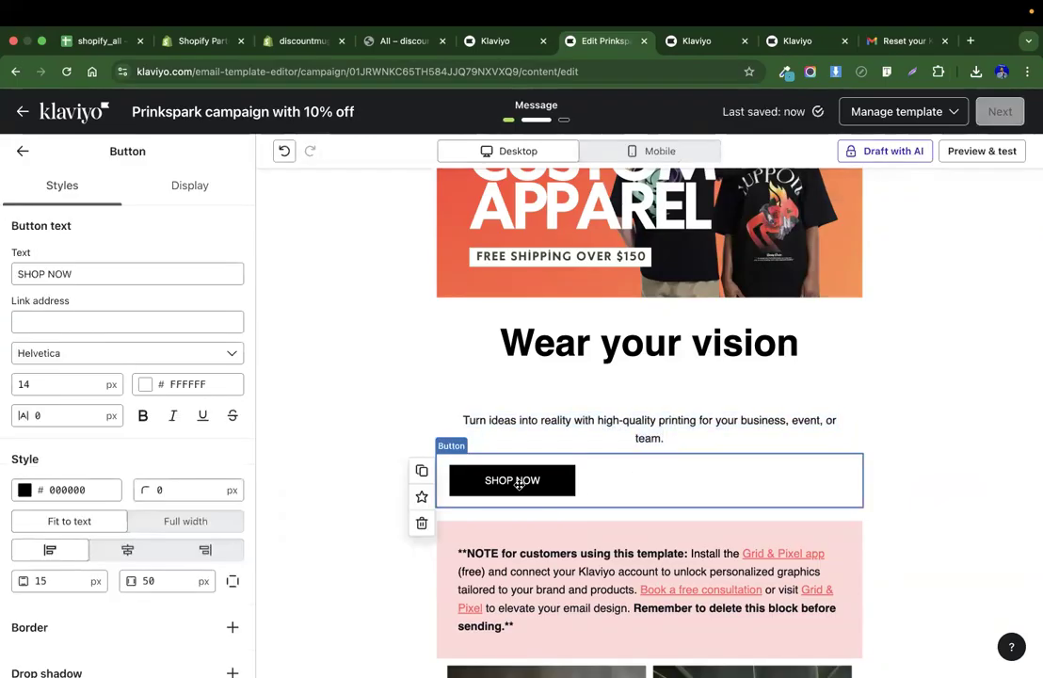
click(129, 551)
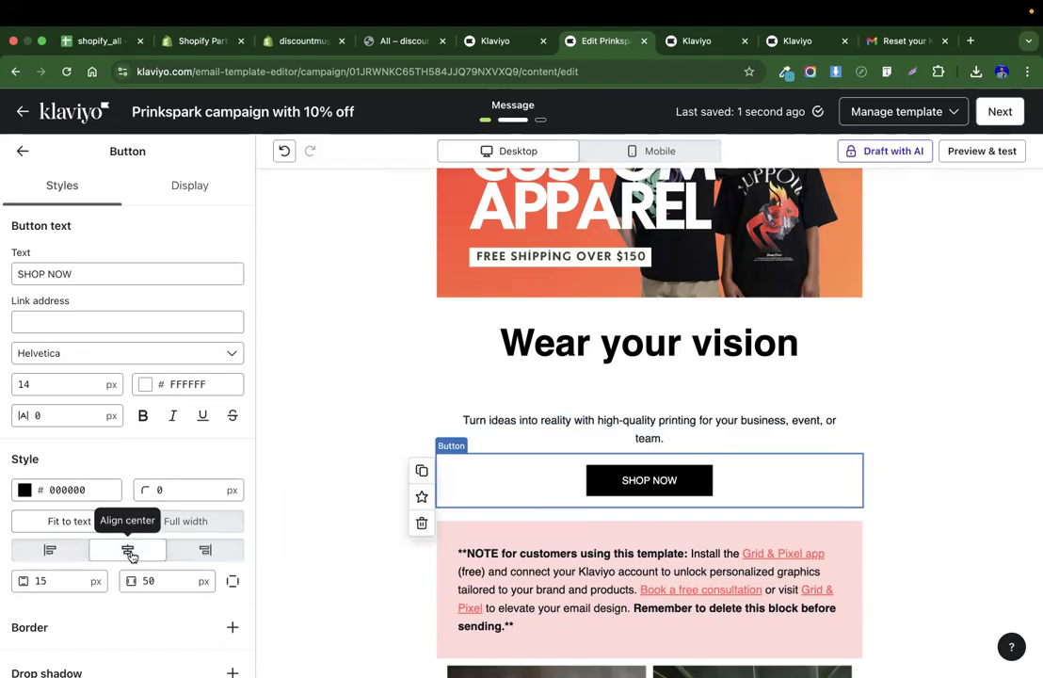
scroll(751, 488, down, 3)
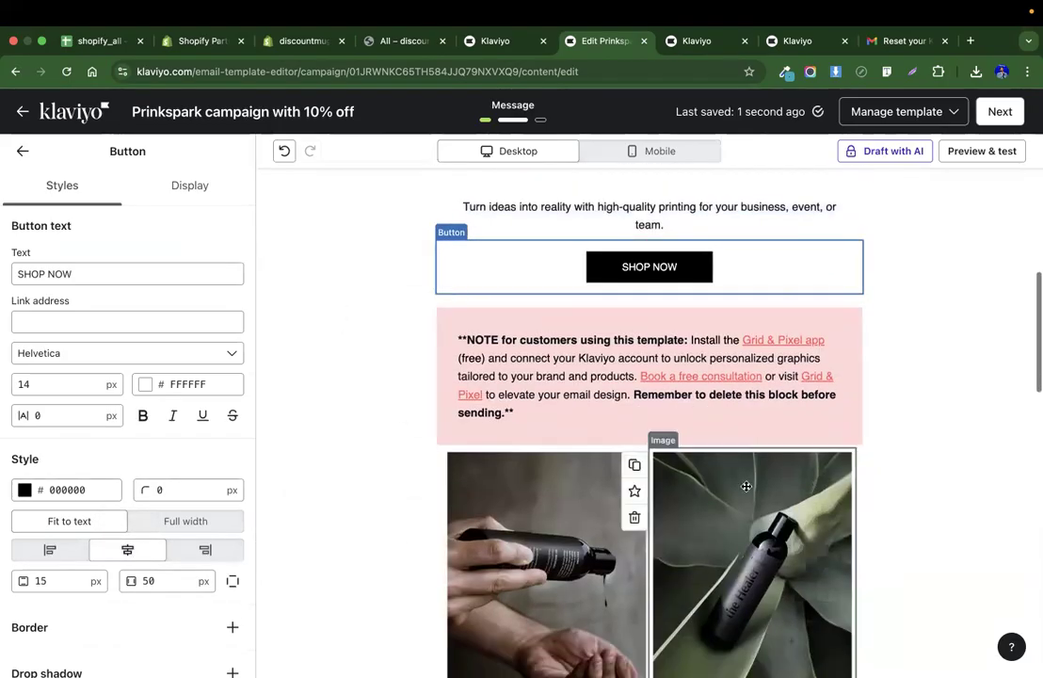
Delete the pink template note block about the Grid & Pixel app.
click(647, 410)
click(423, 402)
scroll(565, 405, down, 2)
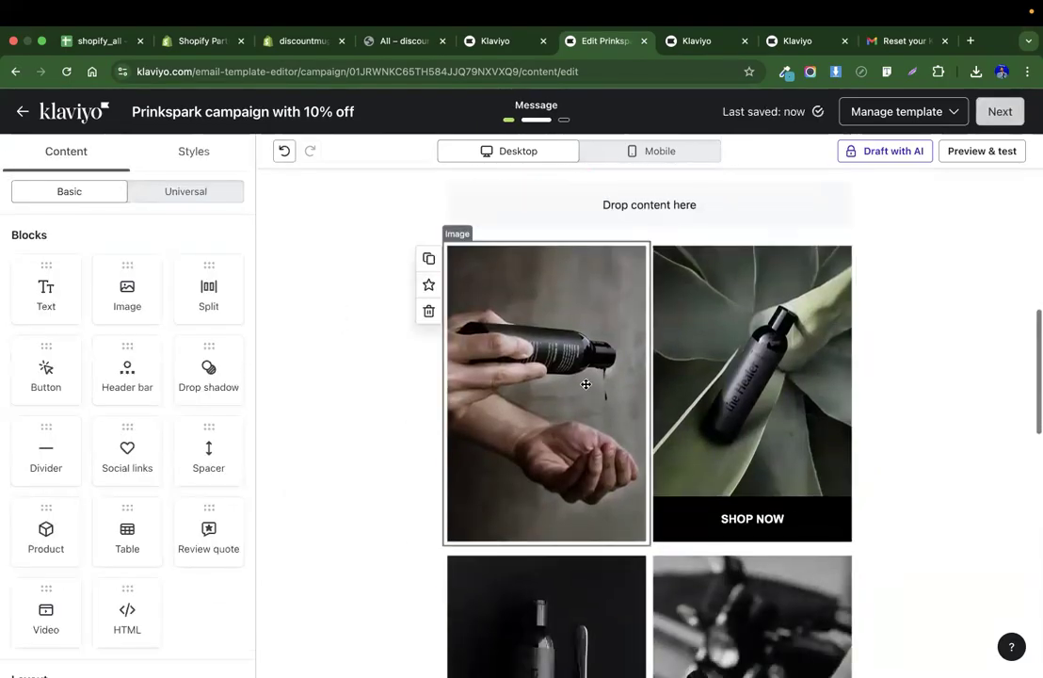
Browse the email's product image grid and the Print Spark website's apparel section.
scroll(929, 404, down, 3)
scroll(621, 354, up, 2)
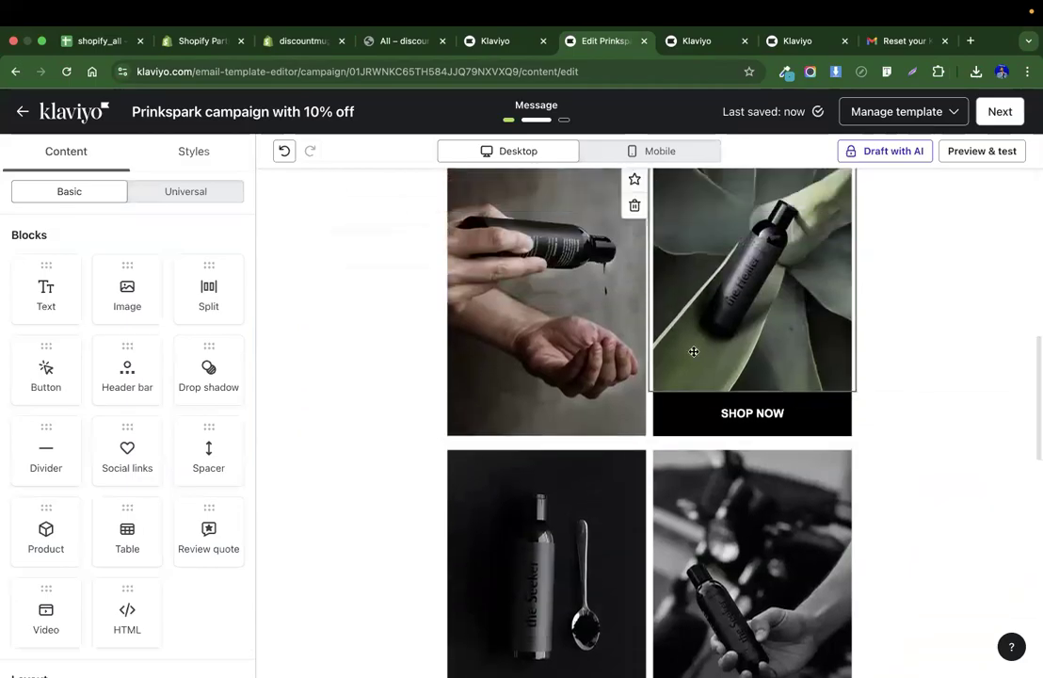
scroll(759, 435, down, 3)
scroll(761, 437, up, 3)
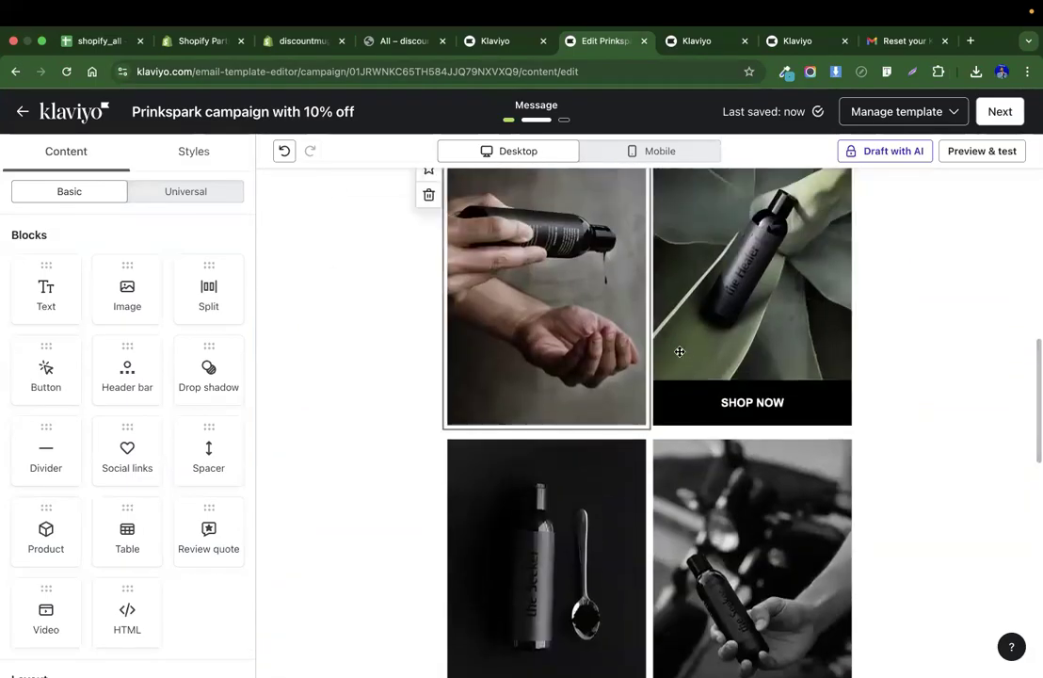
key(ctrl+Left)
scroll(389, 485, up, 5)
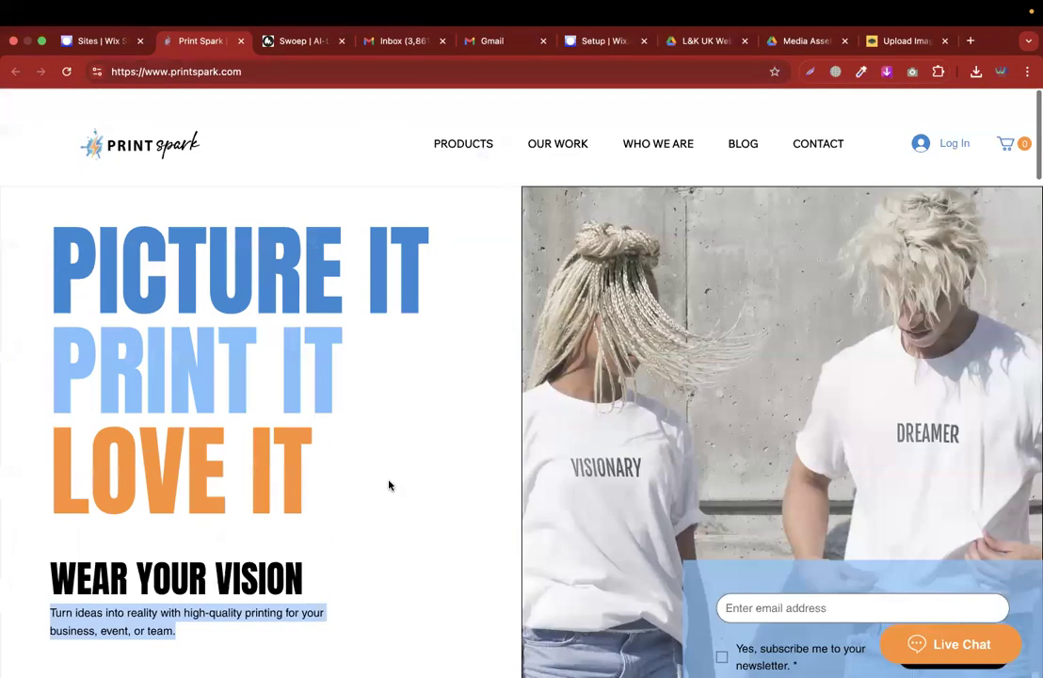
scroll(454, 386, down, 15)
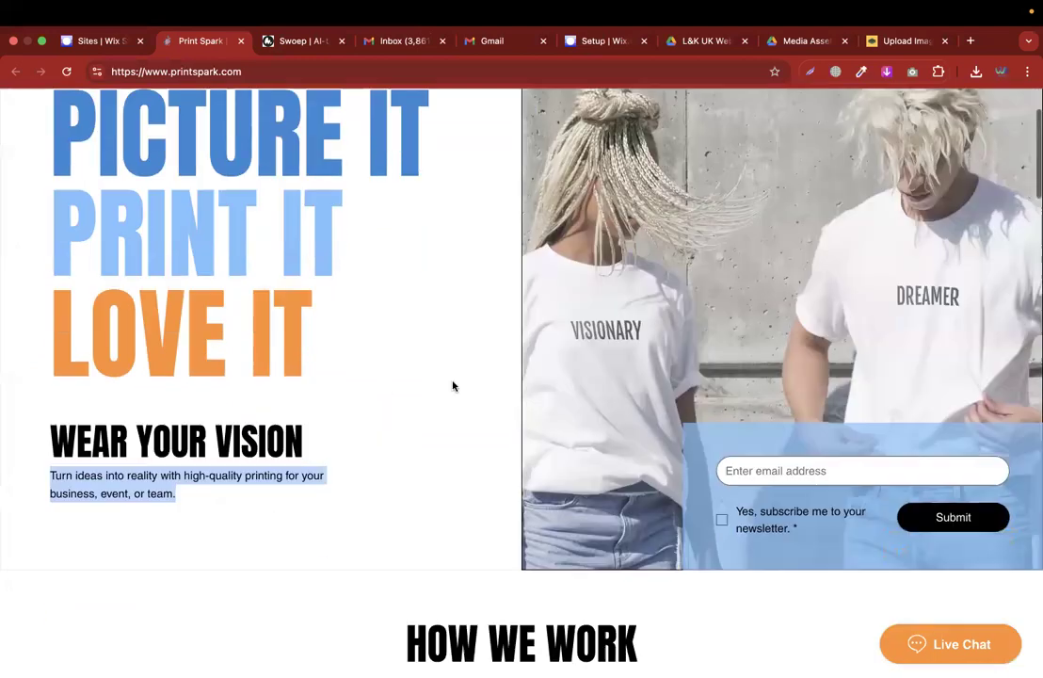
scroll(453, 385, up, 2)
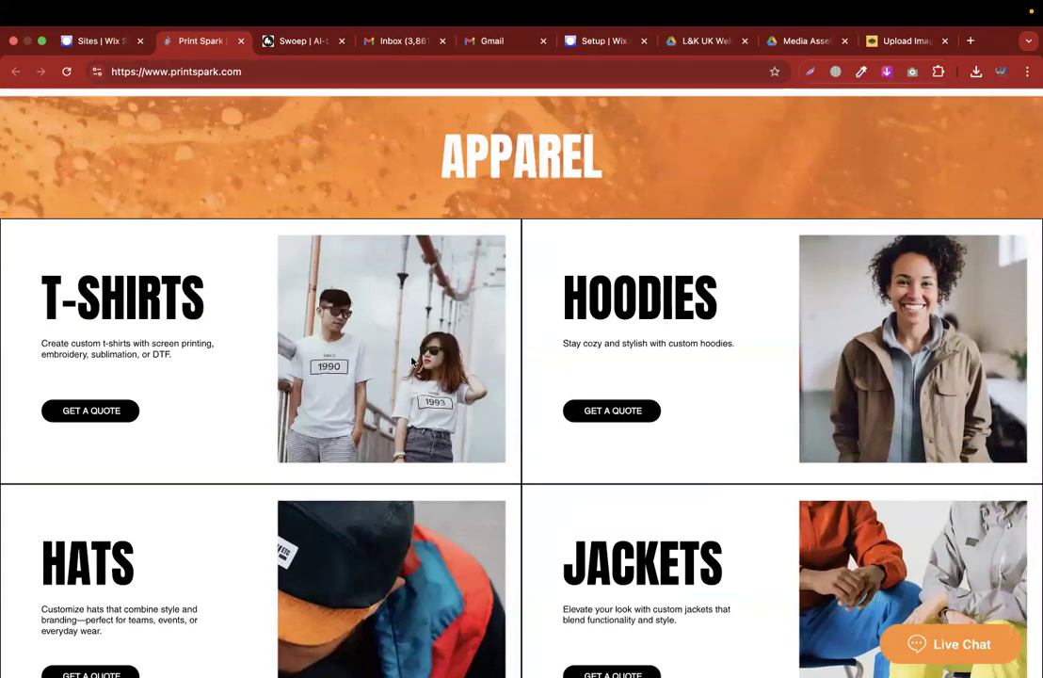
Take a screenshot of the T-shirts photo in the Print Spark website's apparel section.
right_click(414, 358)
click(256, 361)
drag(278, 237, 501, 461)
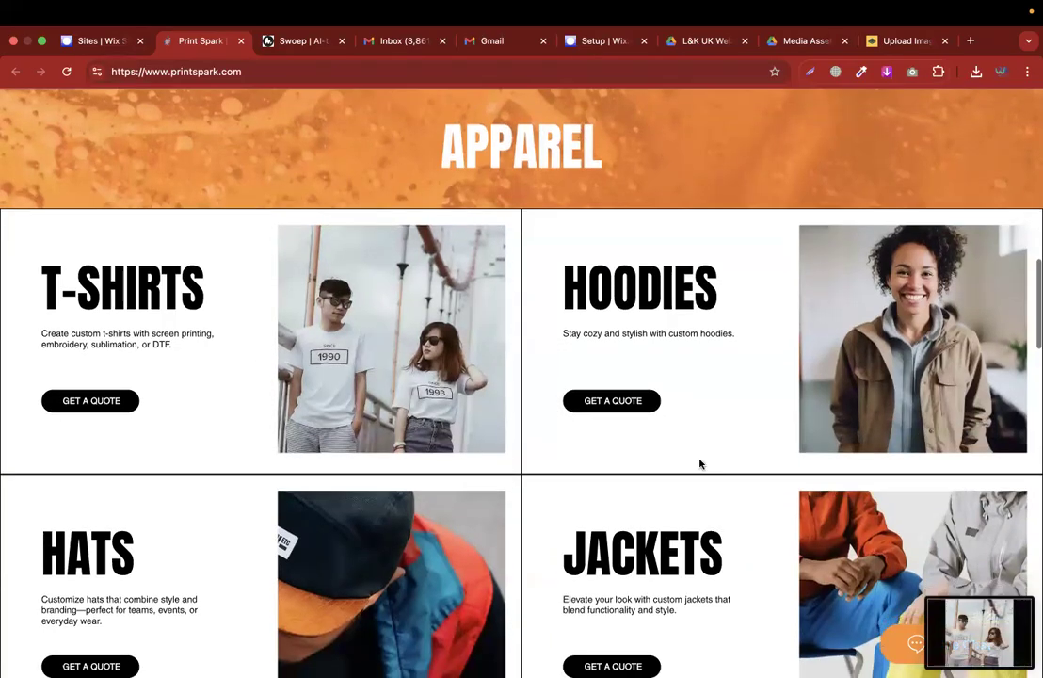
scroll(698, 463, down, 5)
scroll(565, 456, up, 1)
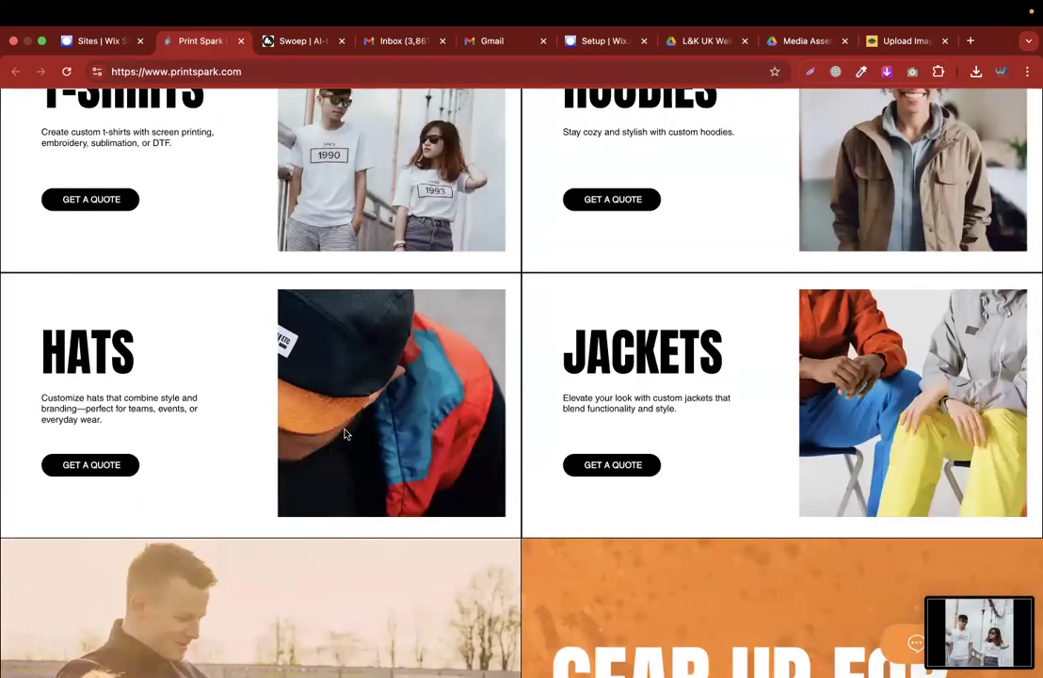
Take screenshots of the hats, jackets and hoodies photos from the apparel section and return to the email editor.
drag(279, 294, 506, 517)
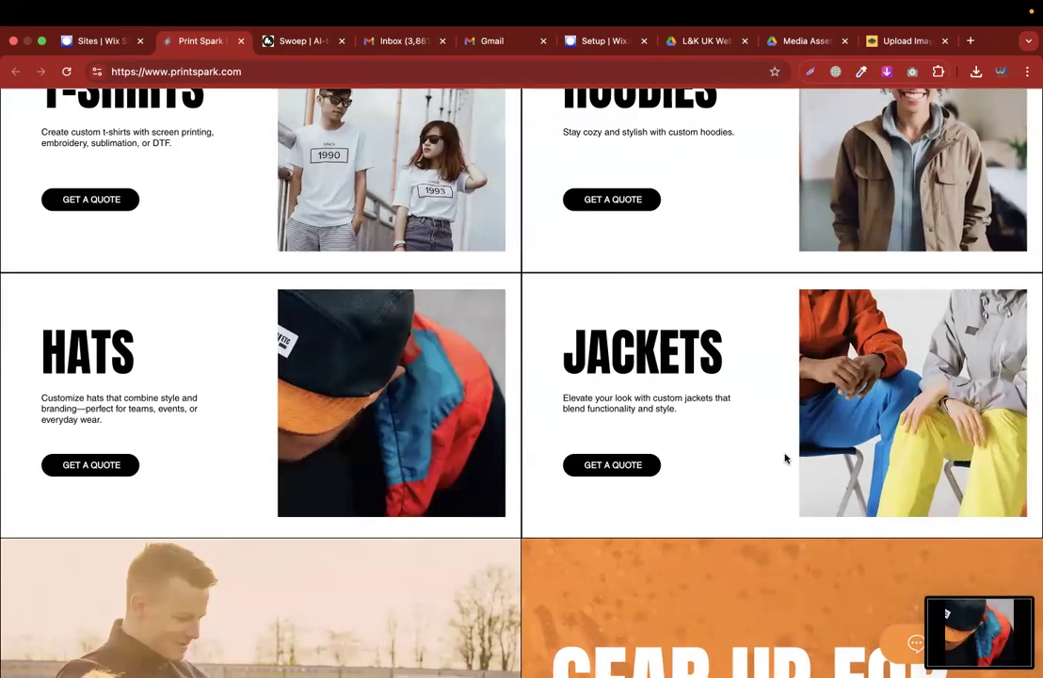
drag(799, 290, 1027, 517)
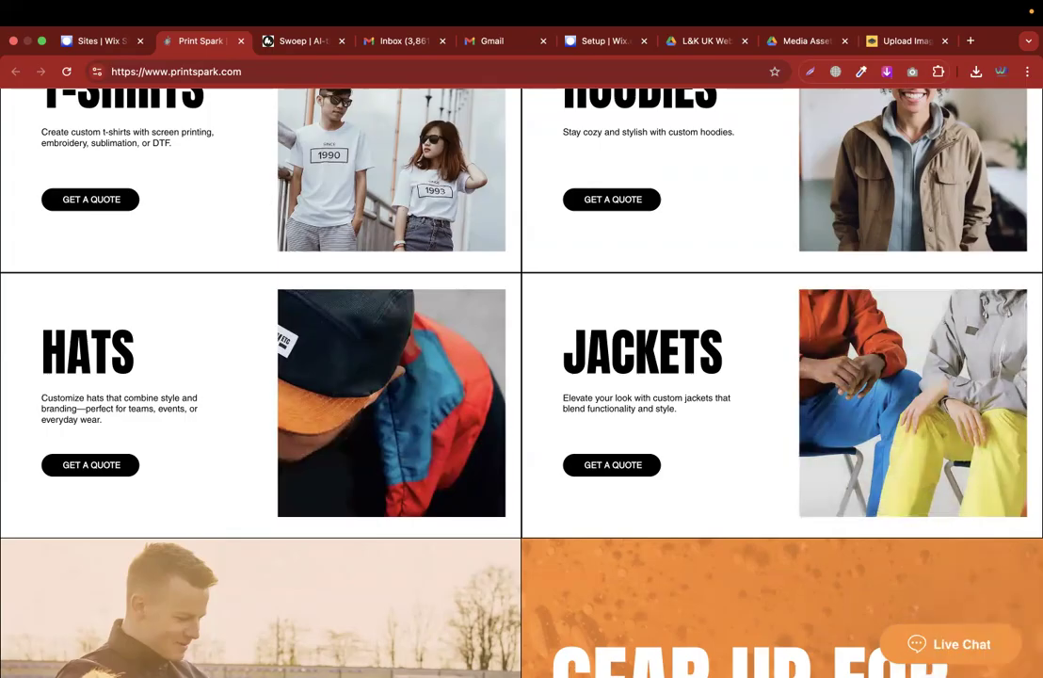
scroll(800, 423, up, 3)
key(super+shift+4)
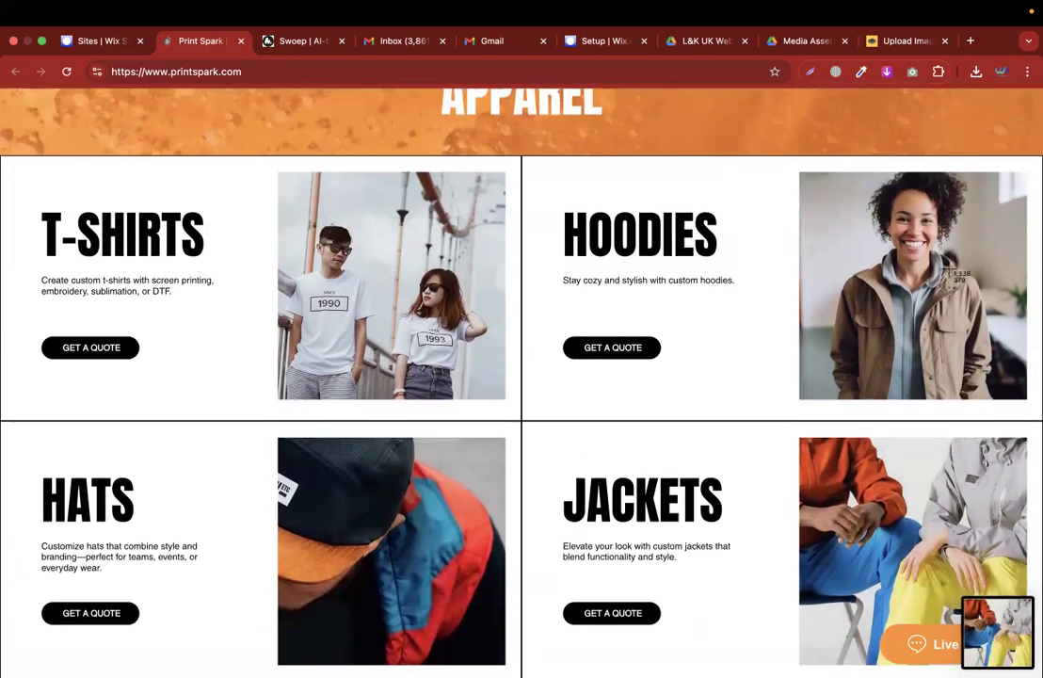
drag(801, 172, 1027, 399)
key(ctrl+Right)
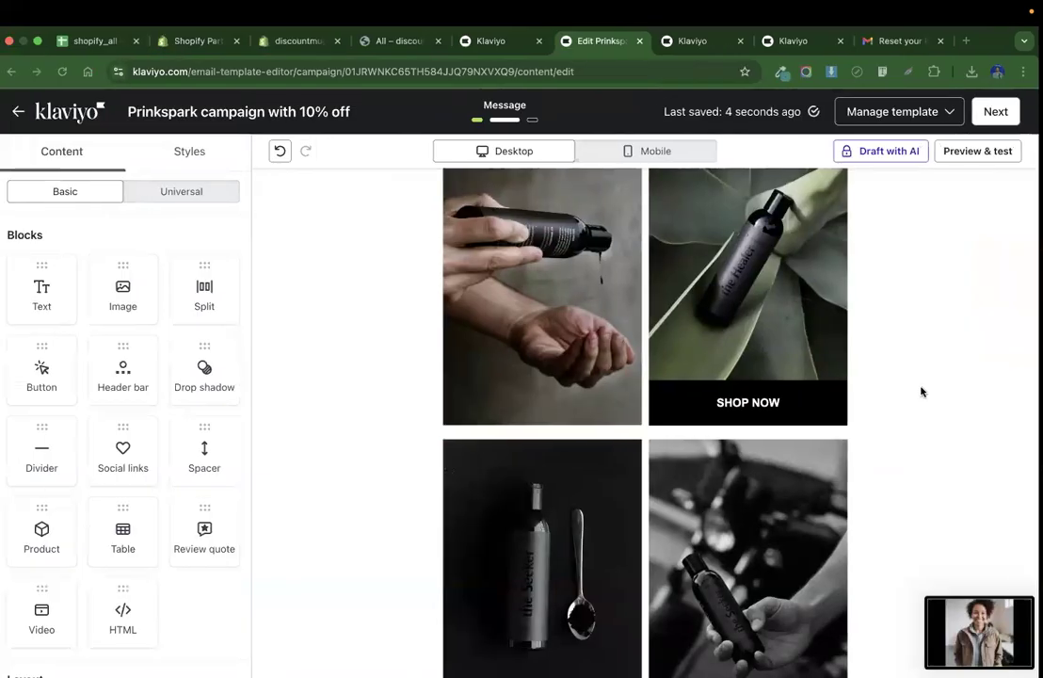
Replace the email's top-left grid image with the uploaded T-shirts screenshot from the desktop.
click(589, 307)
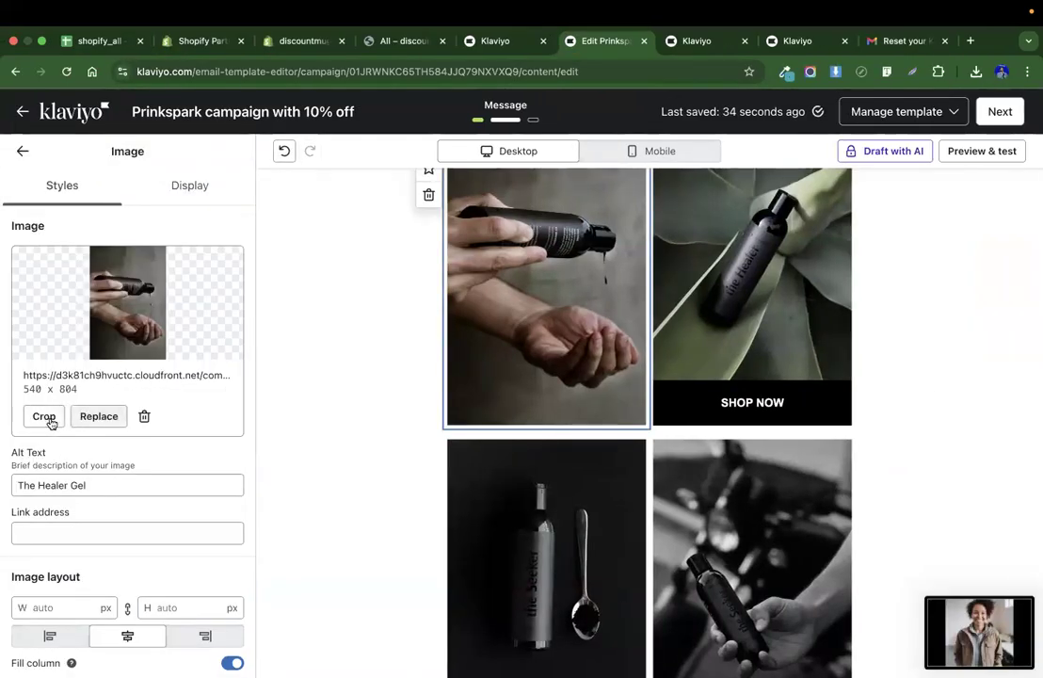
click(77, 420)
click(168, 183)
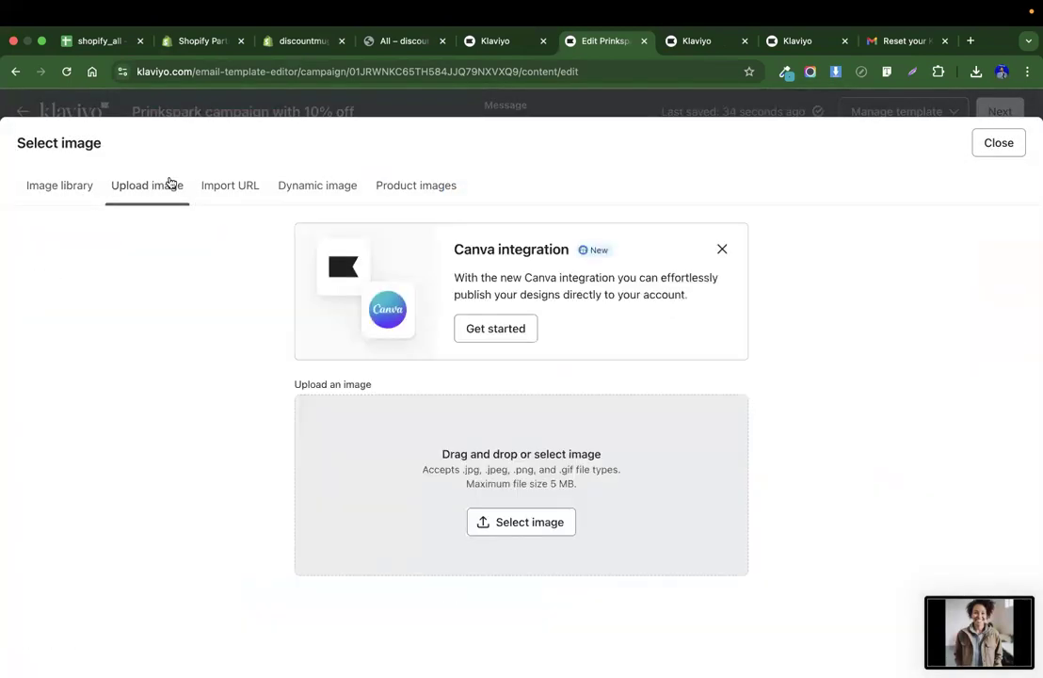
click(526, 525)
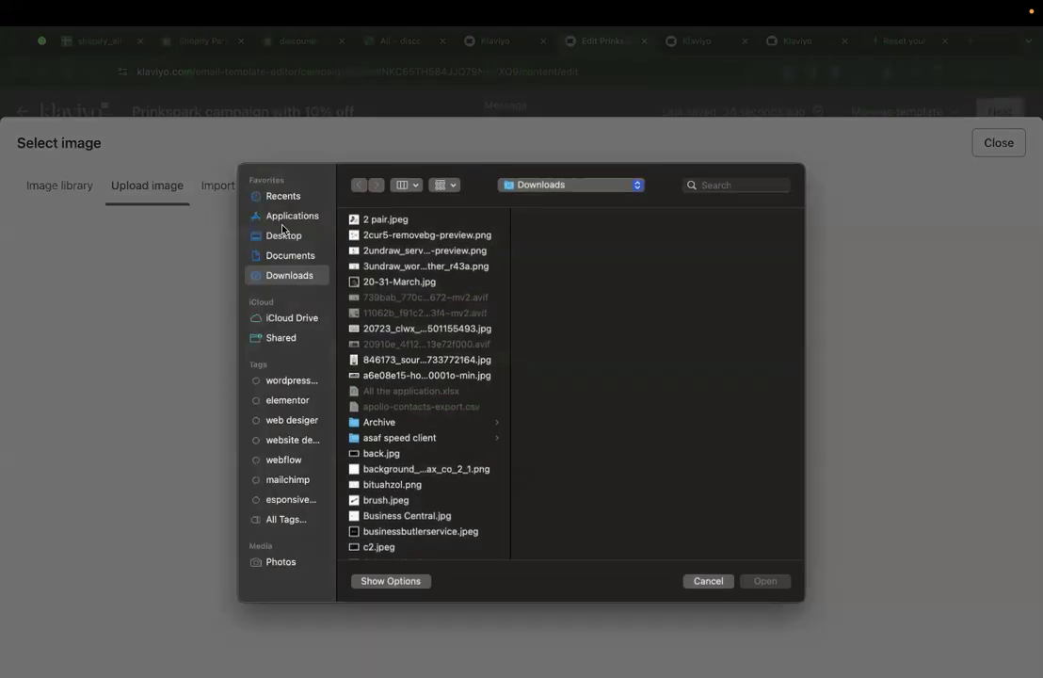
click(280, 234)
scroll(396, 424, down, 15)
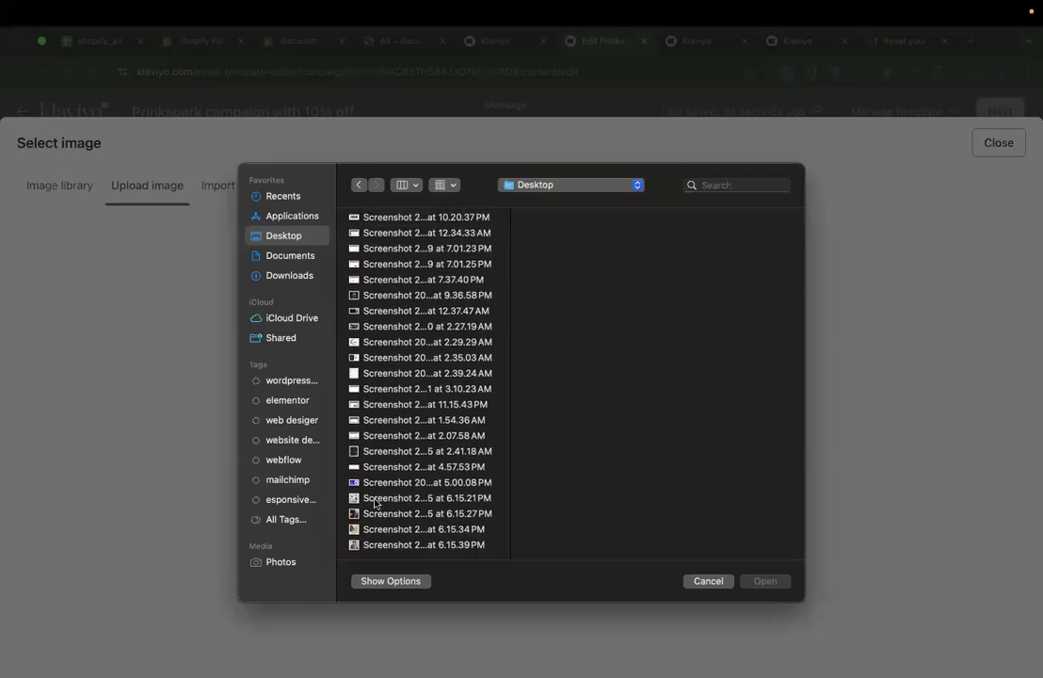
click(377, 499)
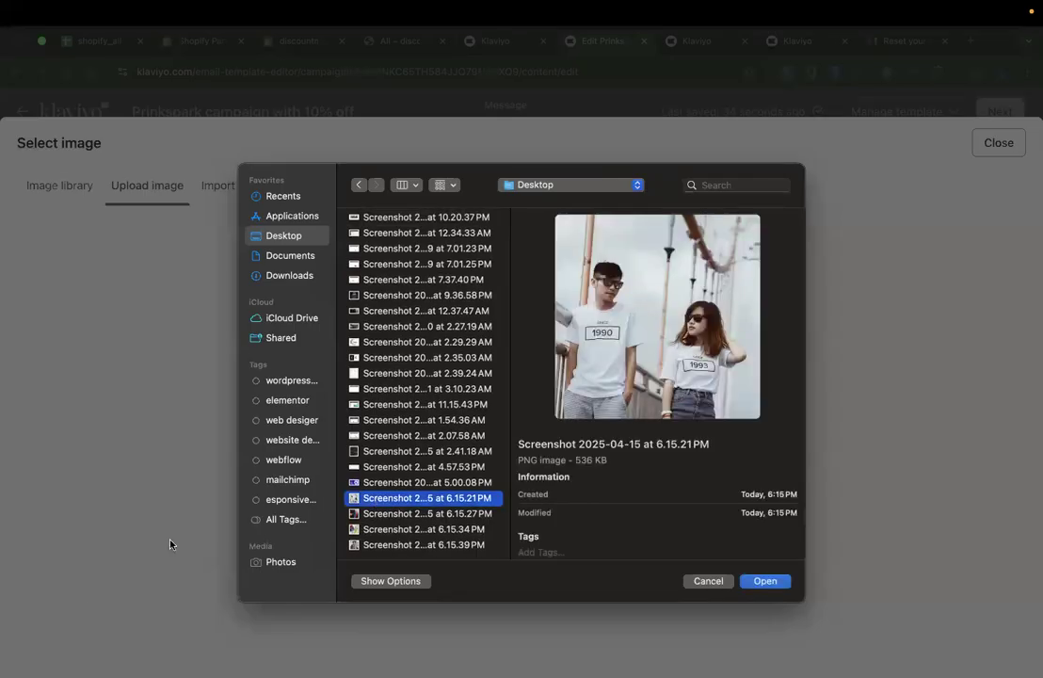
click(408, 513)
double_click(408, 498)
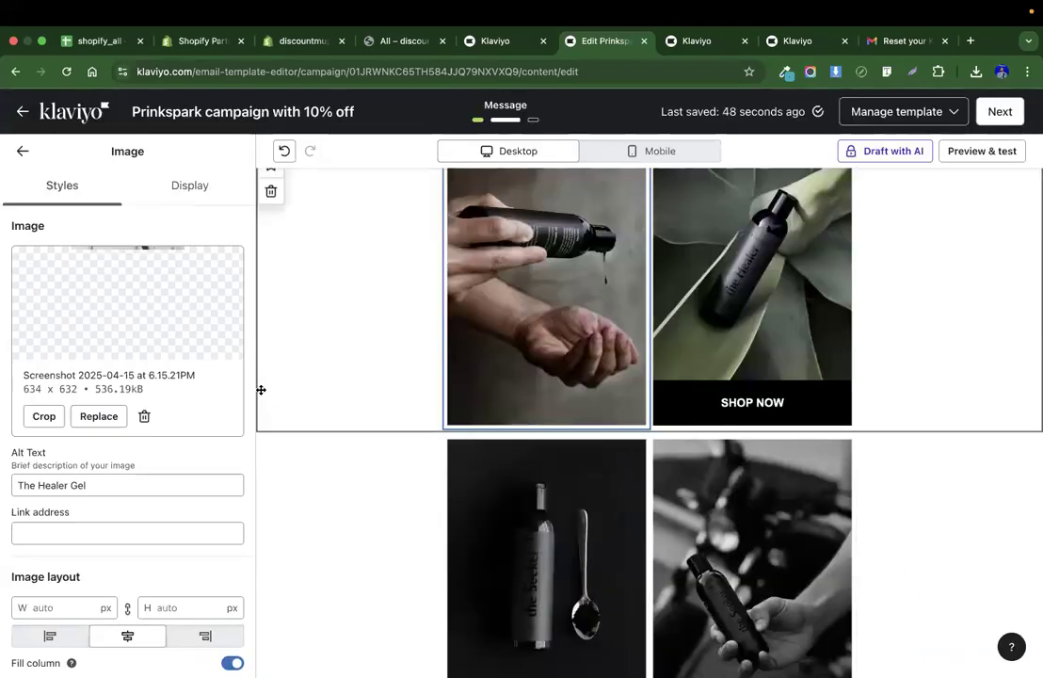
Replace the top-right grid image with the uploaded hats screenshot.
scroll(726, 298, up, 1)
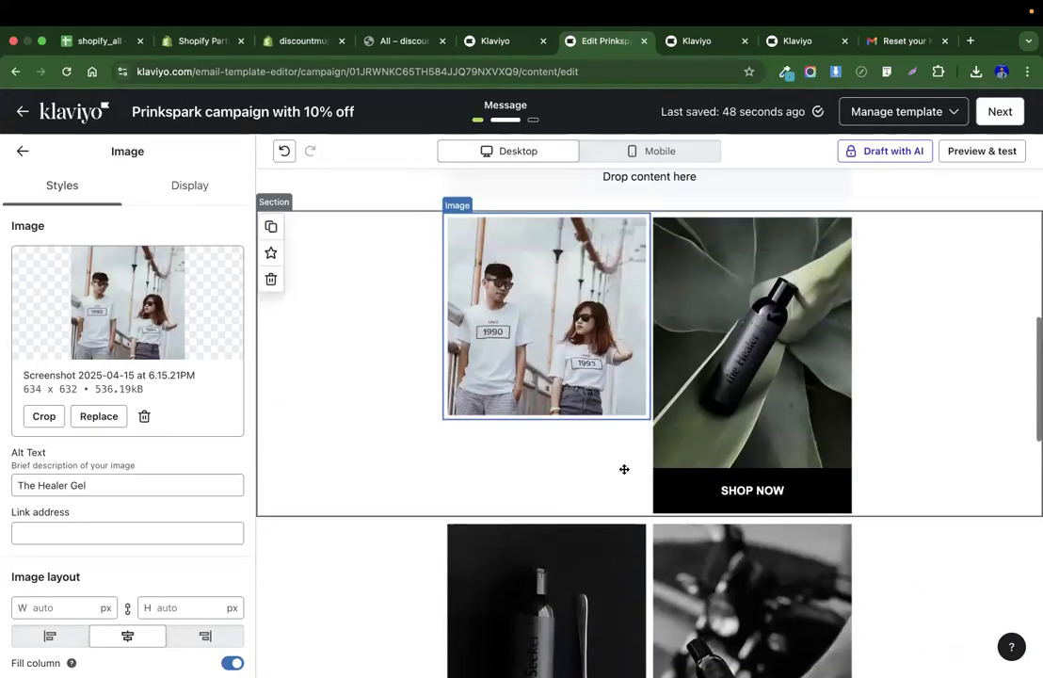
click(730, 356)
click(107, 417)
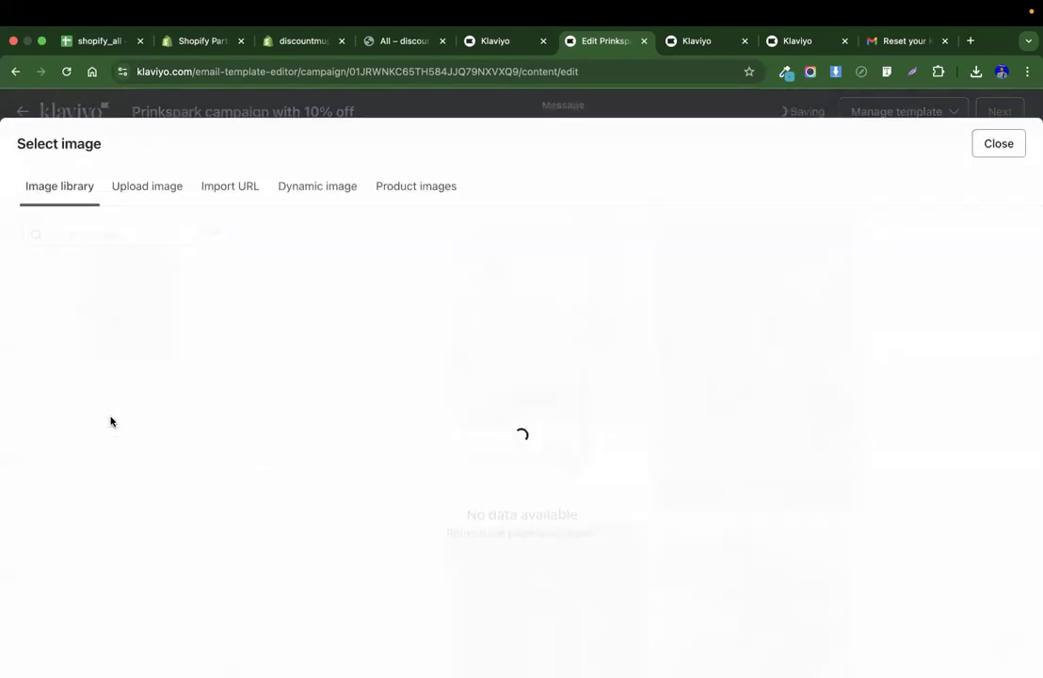
click(143, 189)
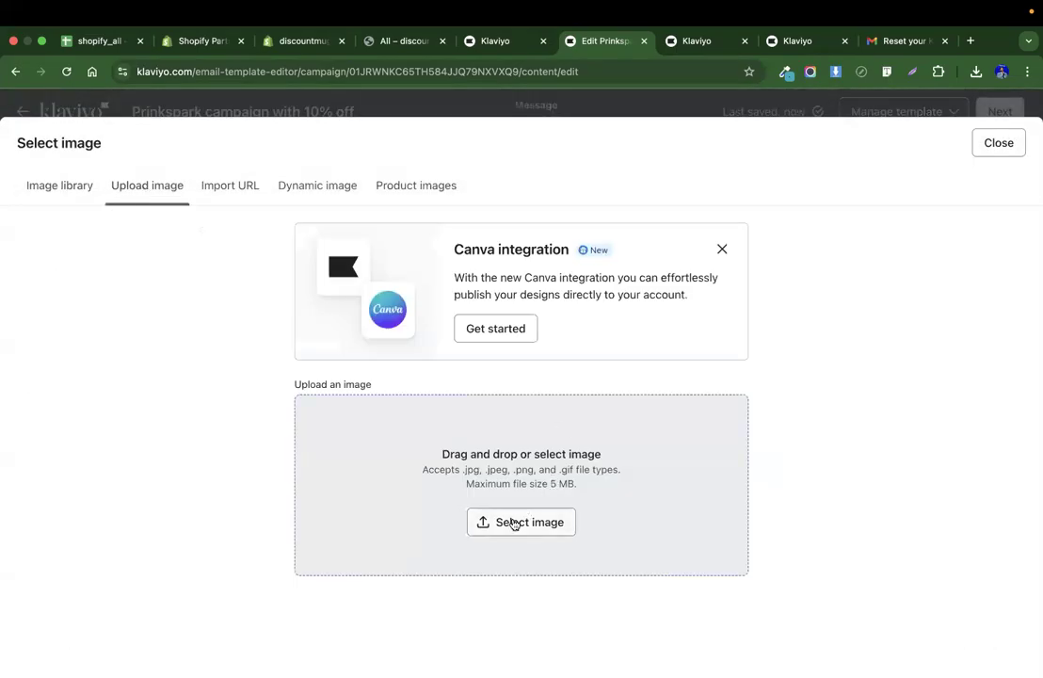
click(514, 522)
scroll(455, 330, down, 15)
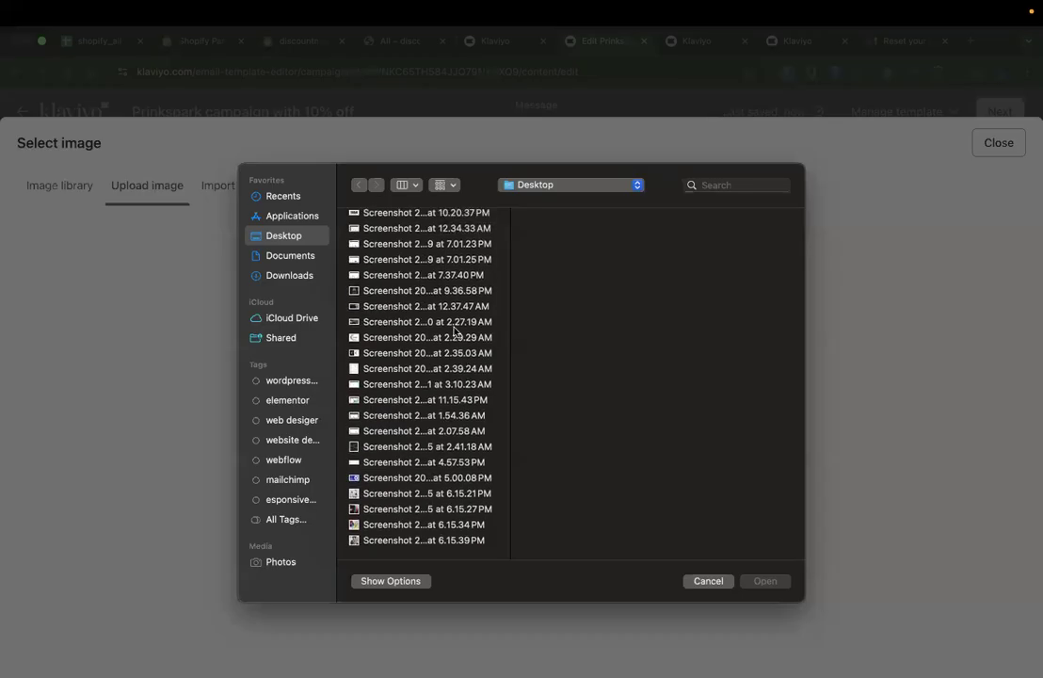
double_click(372, 513)
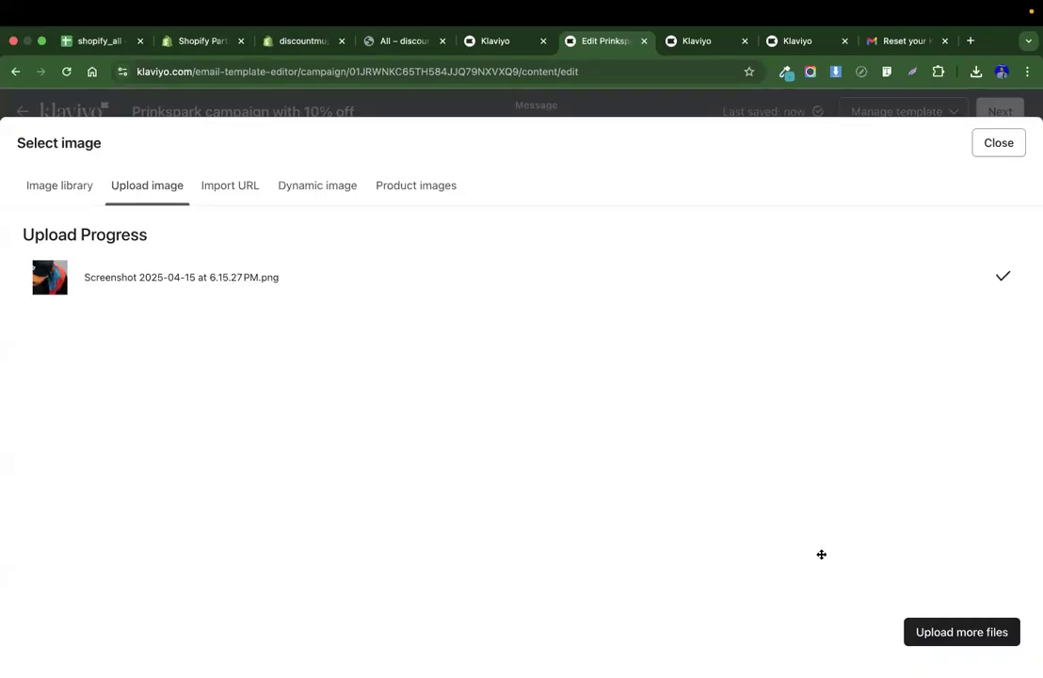
Duplicate the SHOP NOW button and place the copy under the T-shirts image.
scroll(757, 488, down, 2)
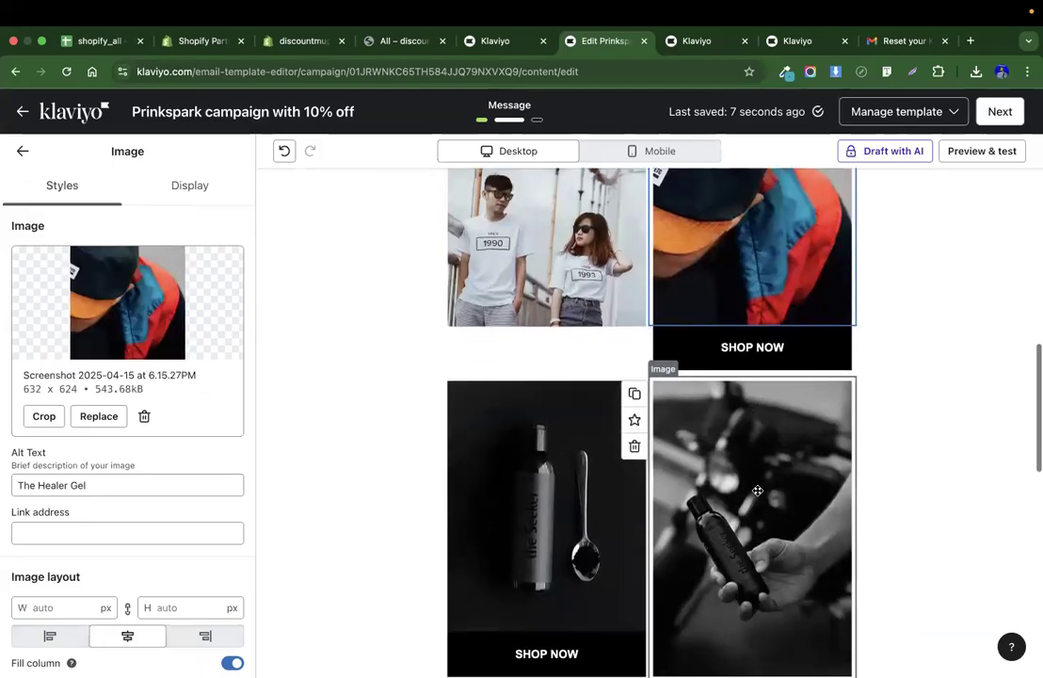
click(576, 331)
scroll(576, 331, up, 1)
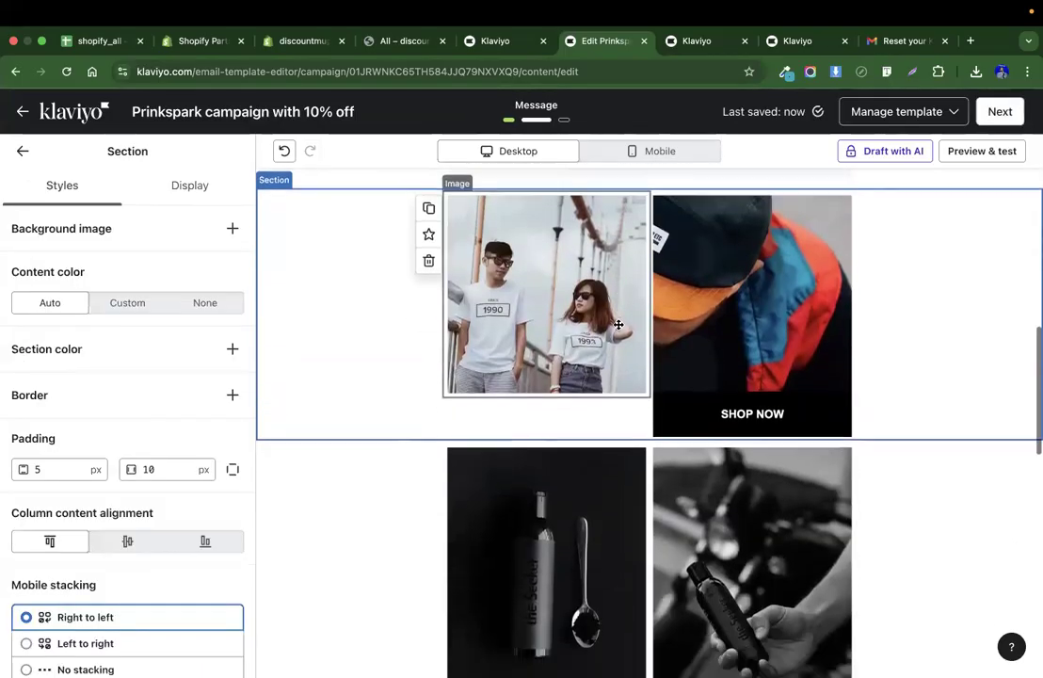
click(742, 405)
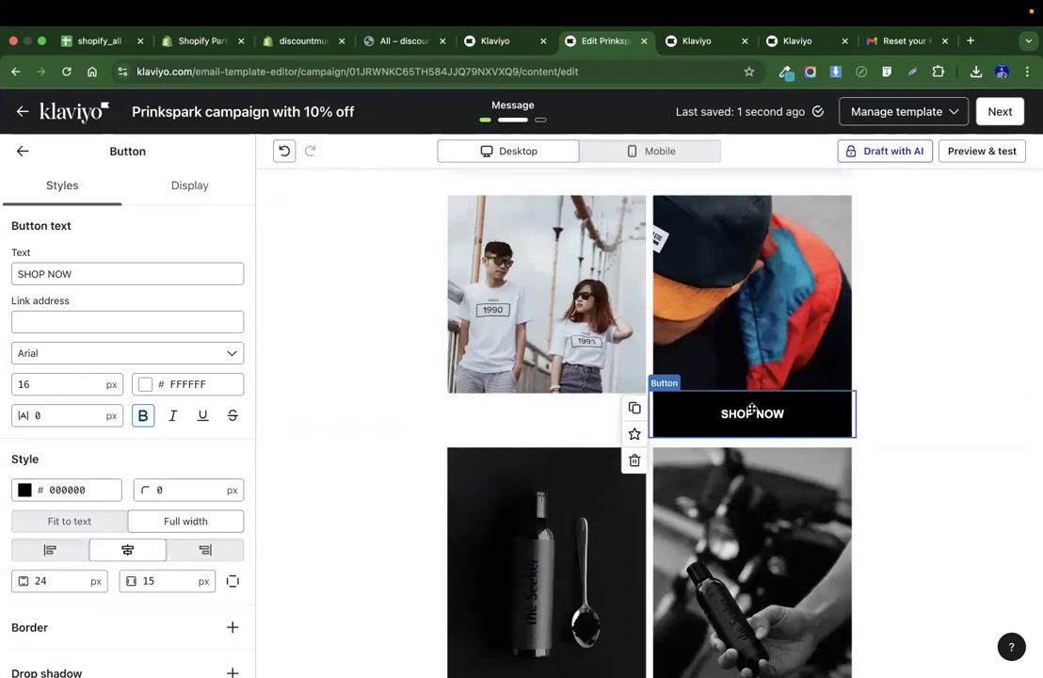
click(635, 407)
drag(673, 459, 551, 405)
Replace the lower-left grid image with the uploaded jackets screenshot.
scroll(591, 489, down, 3)
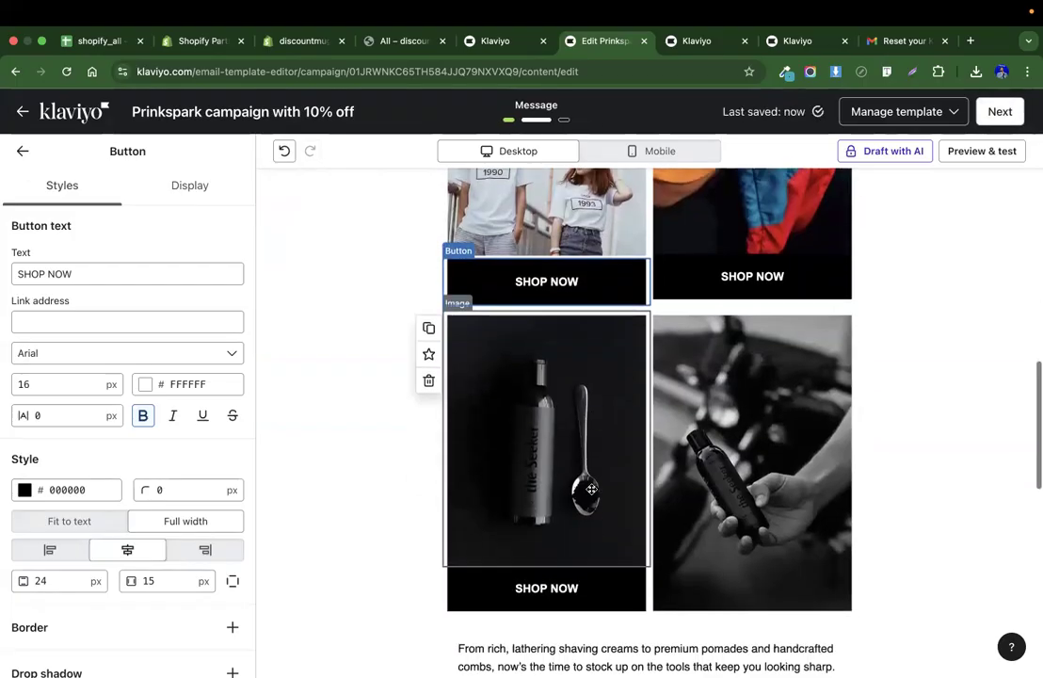
click(591, 488)
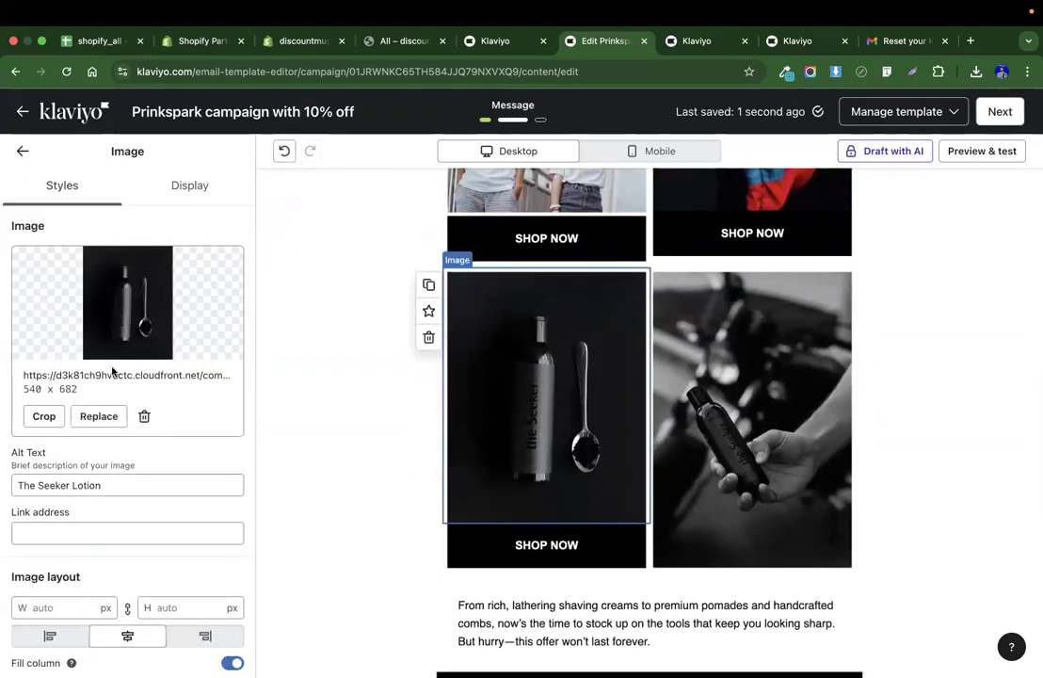
click(99, 416)
click(146, 193)
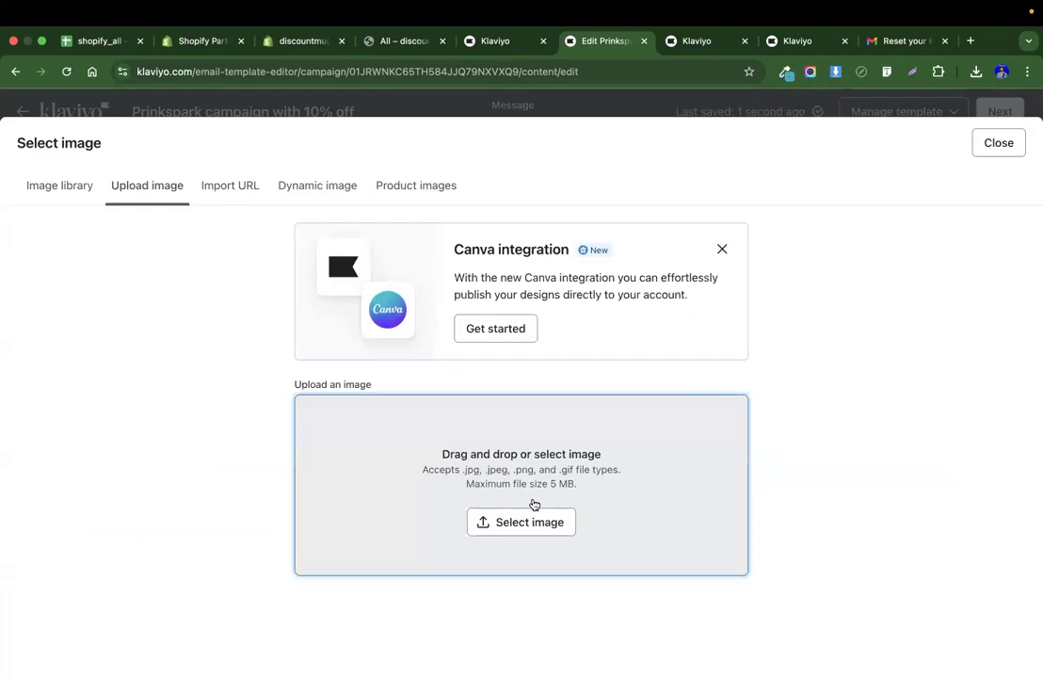
click(527, 513)
scroll(424, 452, down, 5)
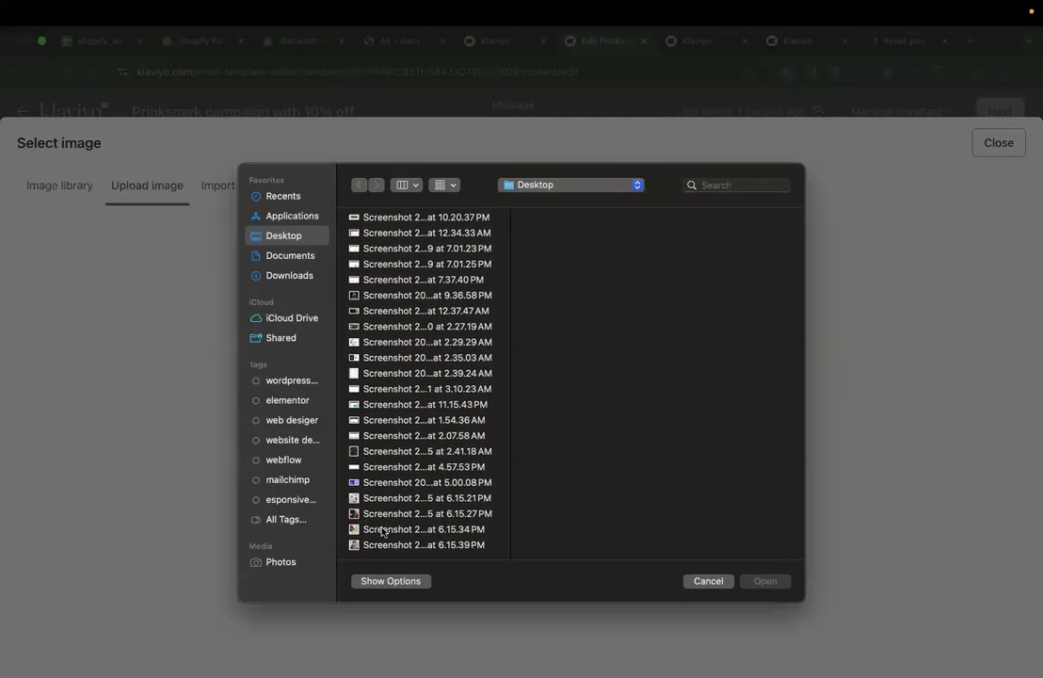
double_click(375, 528)
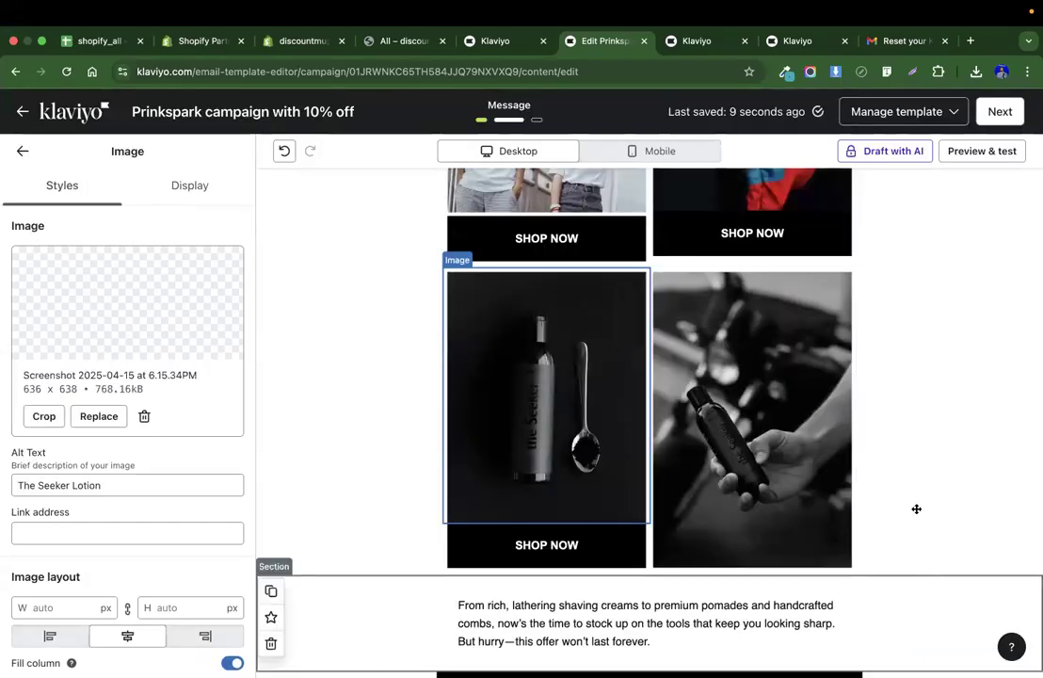
key(super+z)
Replace the lower-right grid image with the uploaded hoodies screenshot.
click(764, 373)
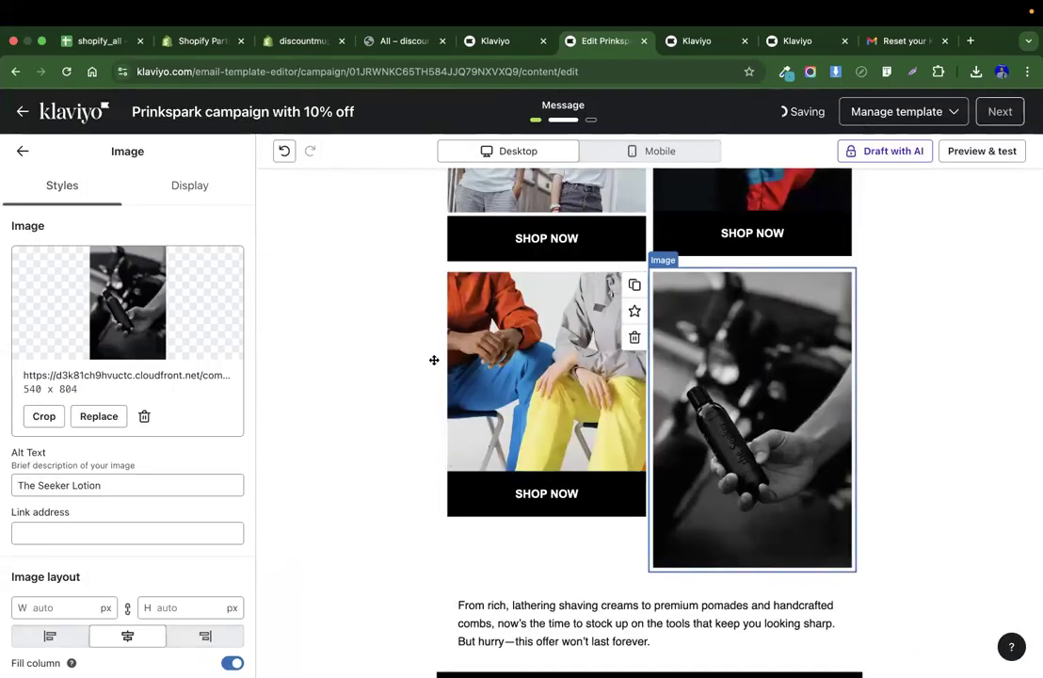
click(98, 415)
click(149, 188)
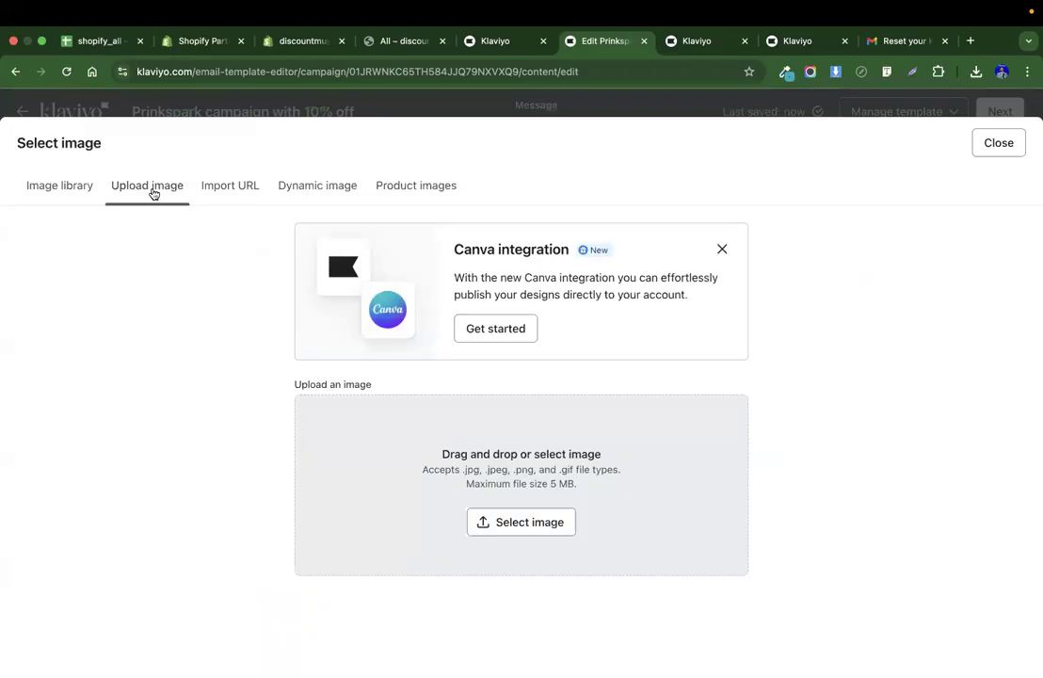
click(536, 521)
scroll(423, 424, down, 10)
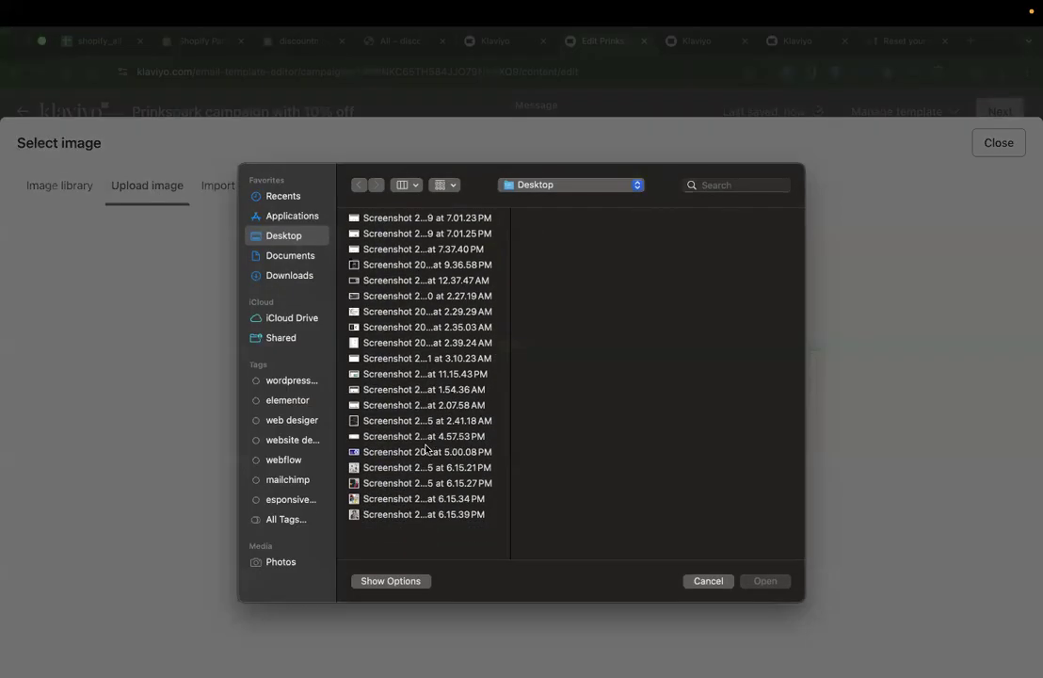
double_click(373, 545)
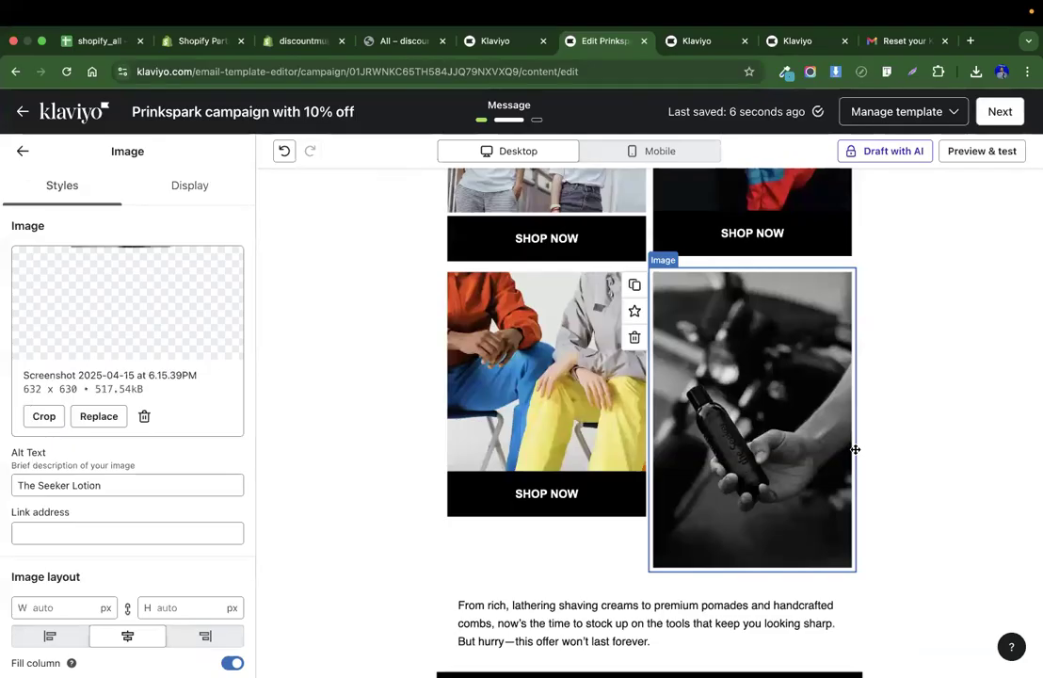
Duplicate the SHOP NOW button under the jackets image and place the copy under the hoodies image.
scroll(706, 423, up, 2)
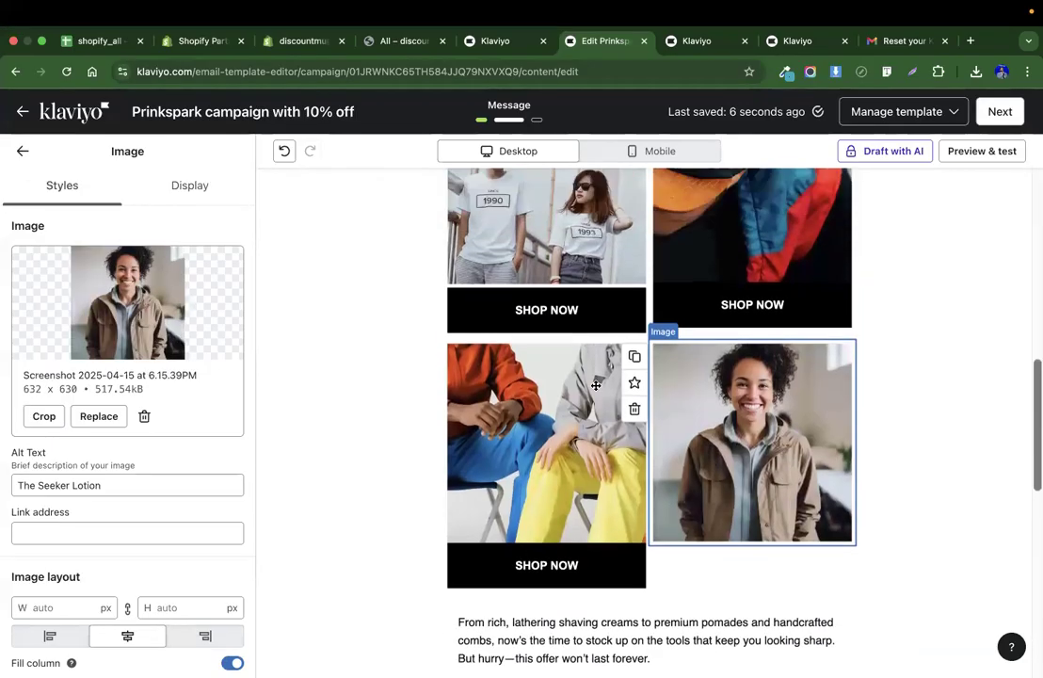
click(593, 563)
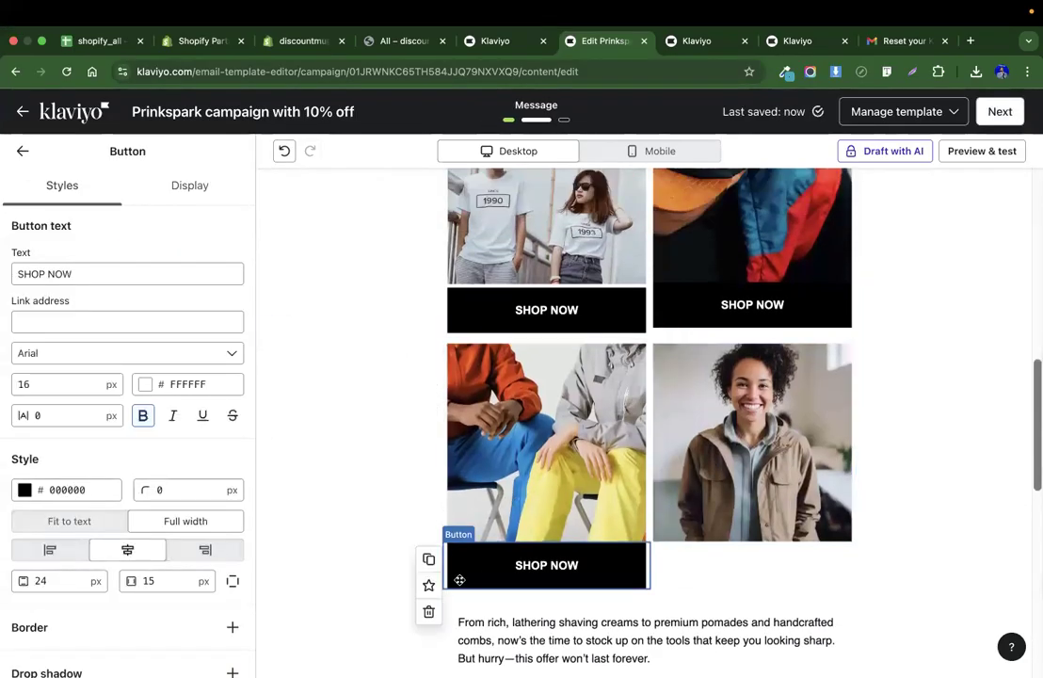
click(428, 559)
drag(517, 604, 722, 517)
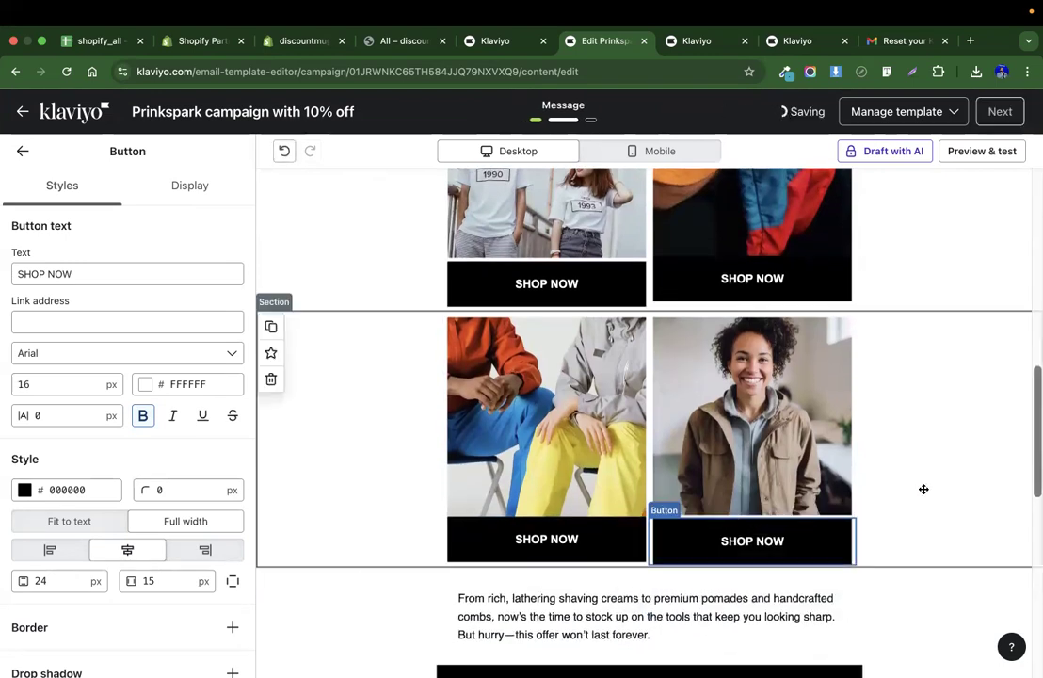
Copy the contact page link from the Print Spark website and set it as the T-shirts SHOP NOW button's link address.
scroll(924, 488, up, 3)
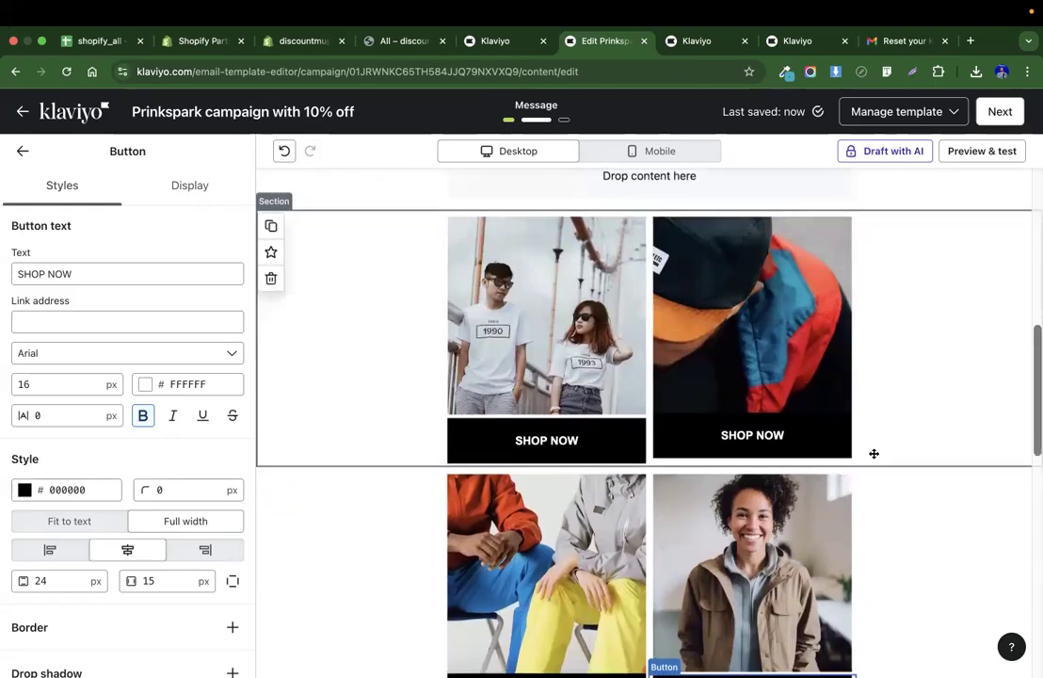
click(577, 442)
key(ctrl+Left)
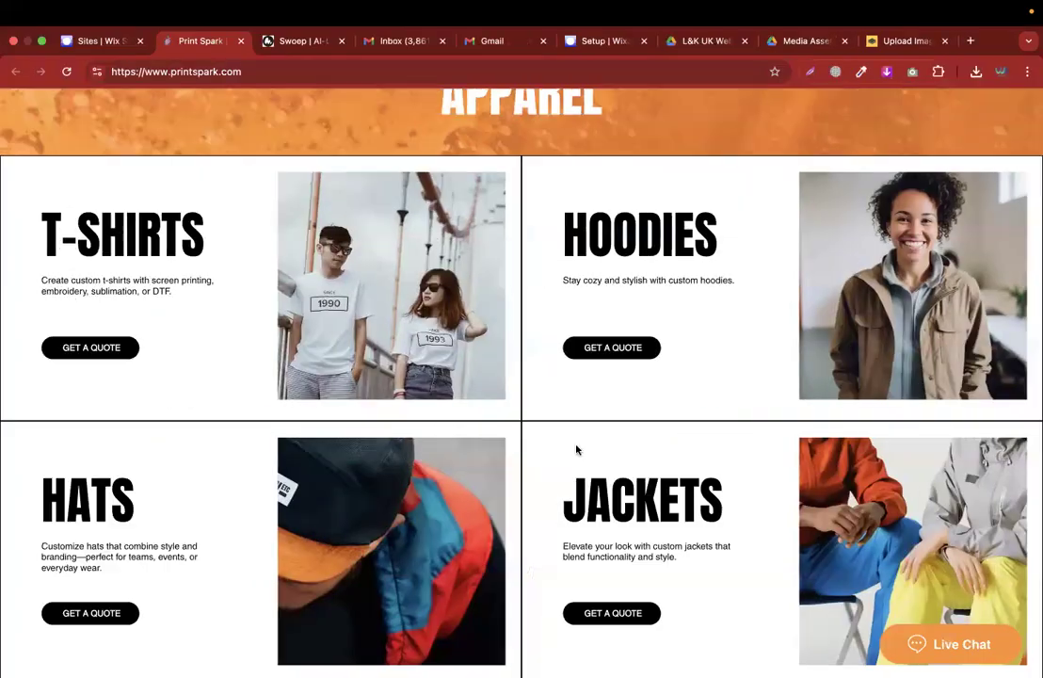
right_click(98, 350)
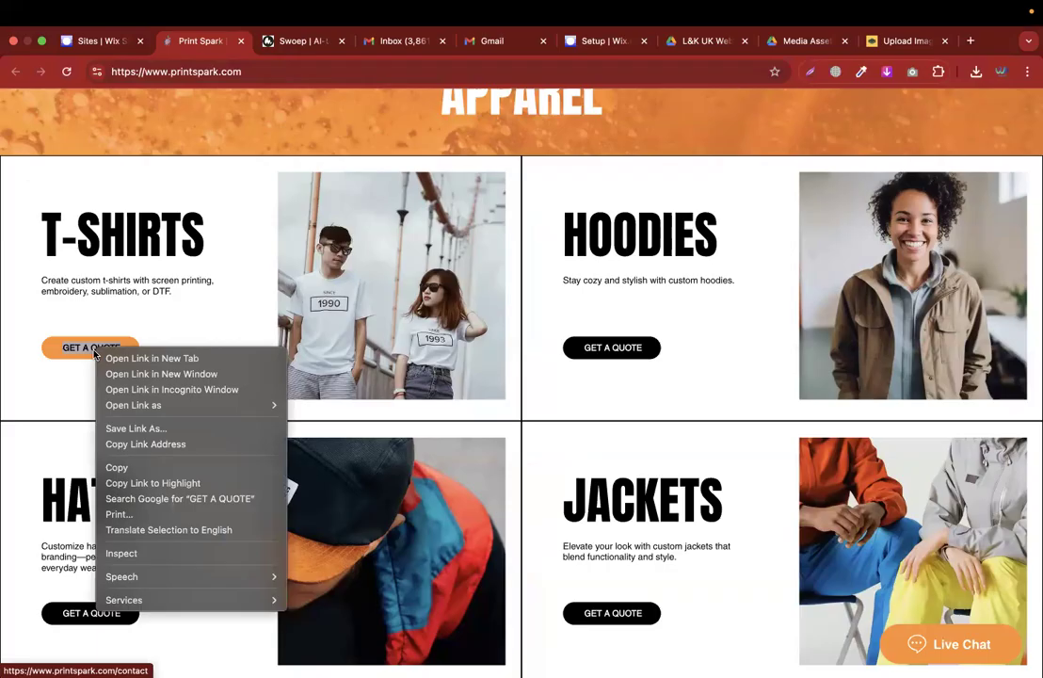
click(135, 444)
click(102, 351)
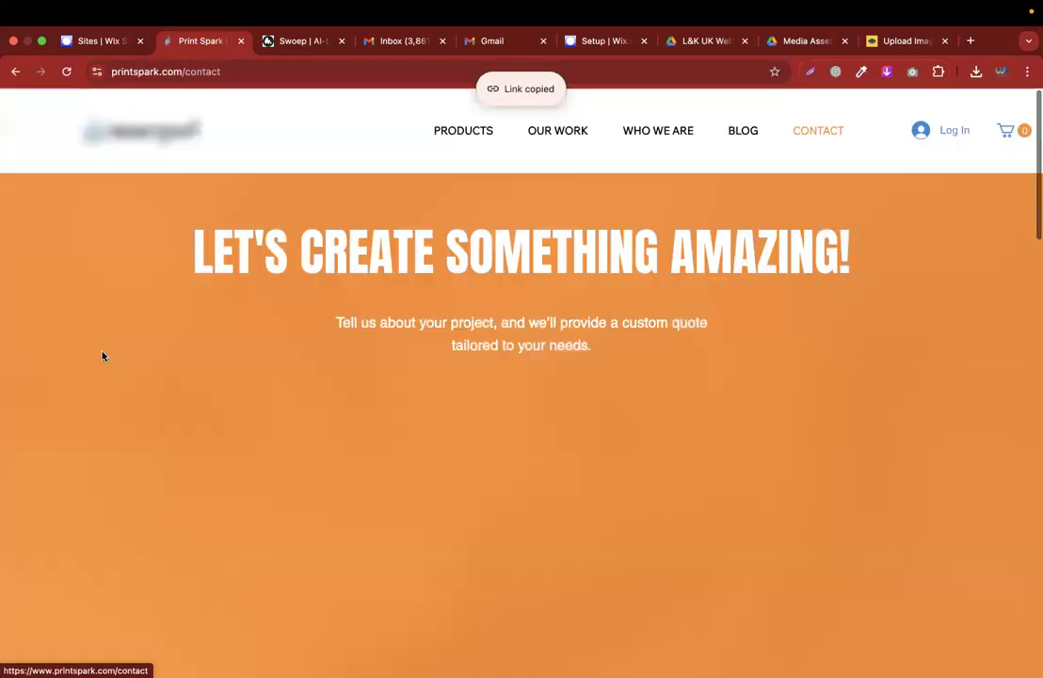
click(253, 75)
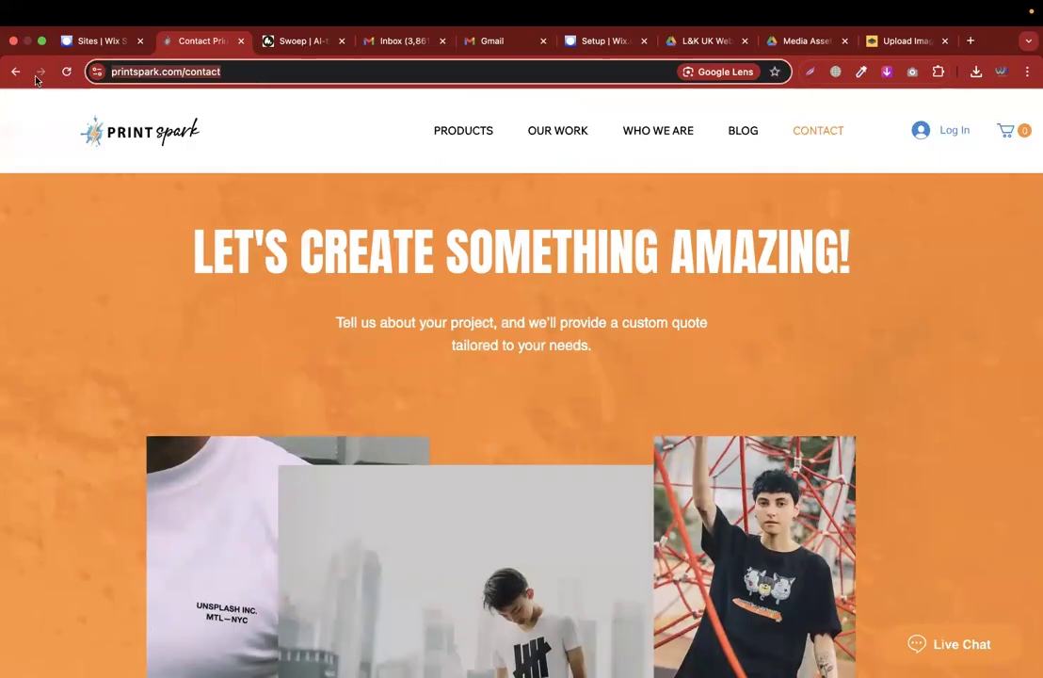
key(ctrl+Right)
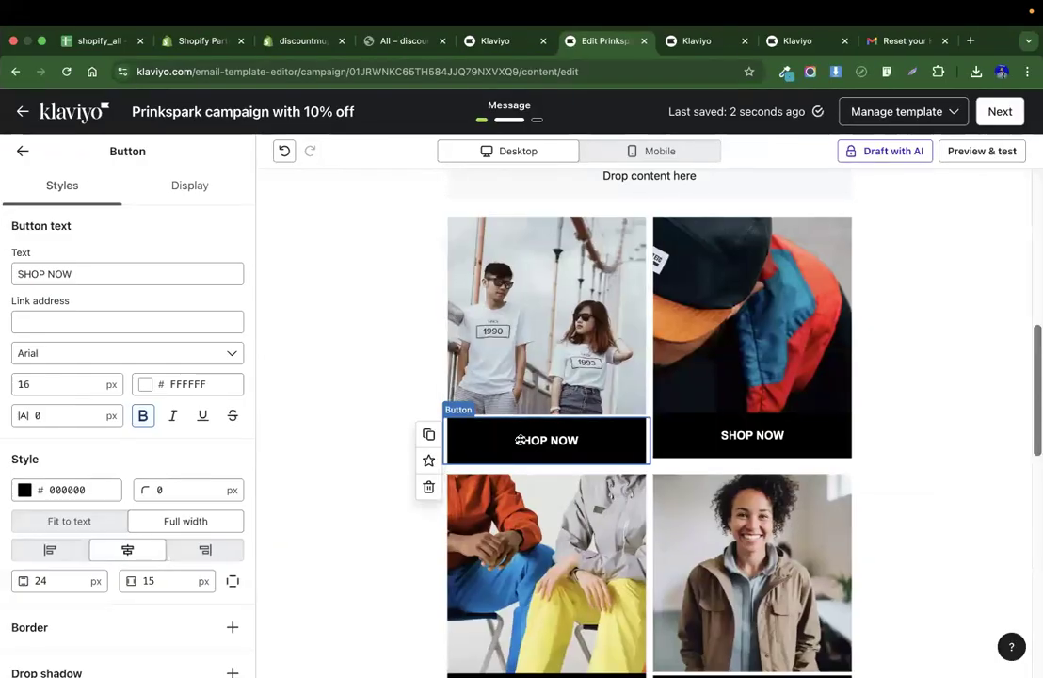
click(91, 318)
key(ctrl+v)
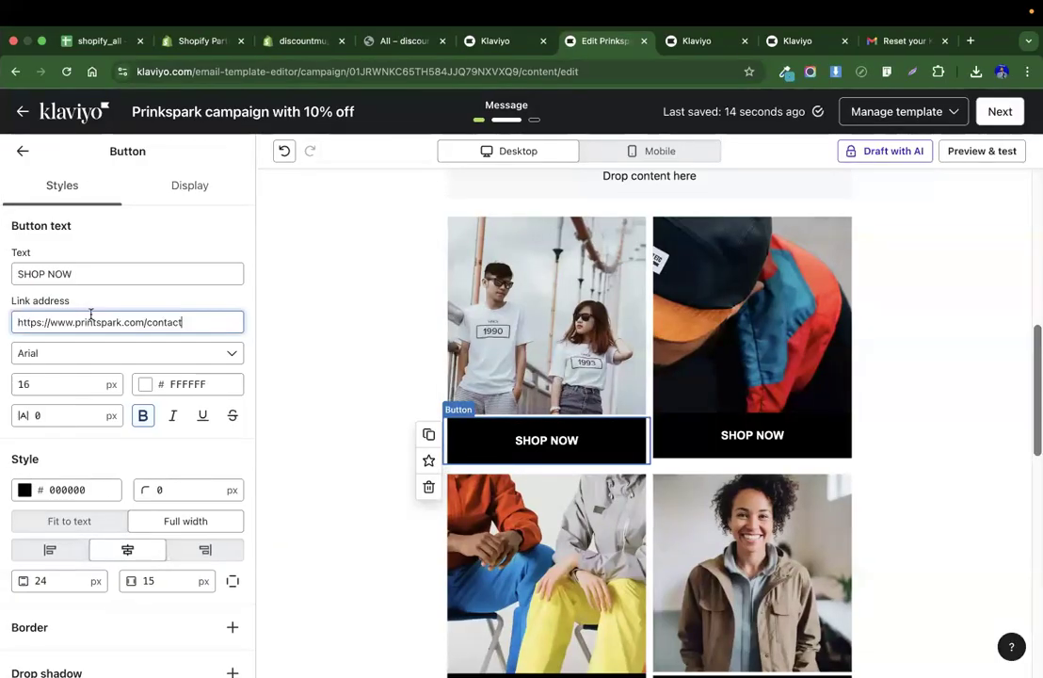
click(733, 456)
click(59, 319)
key(ctrl+v)
scroll(235, 510, down, 3)
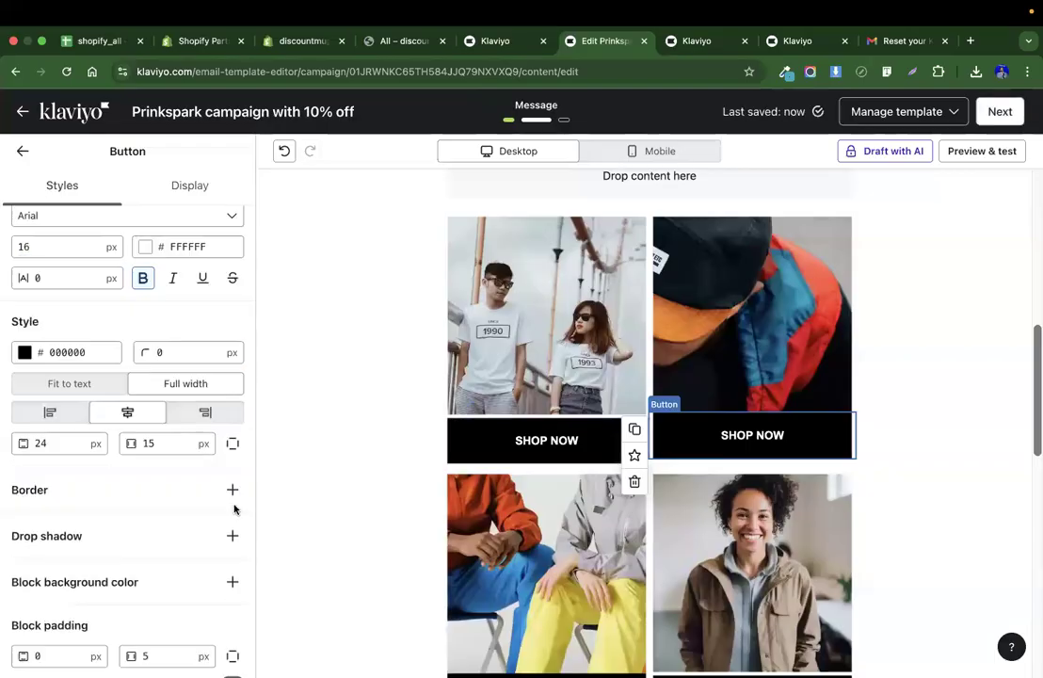
scroll(482, 552, down, 5)
click(482, 487)
click(101, 313)
click(100, 311)
click(68, 324)
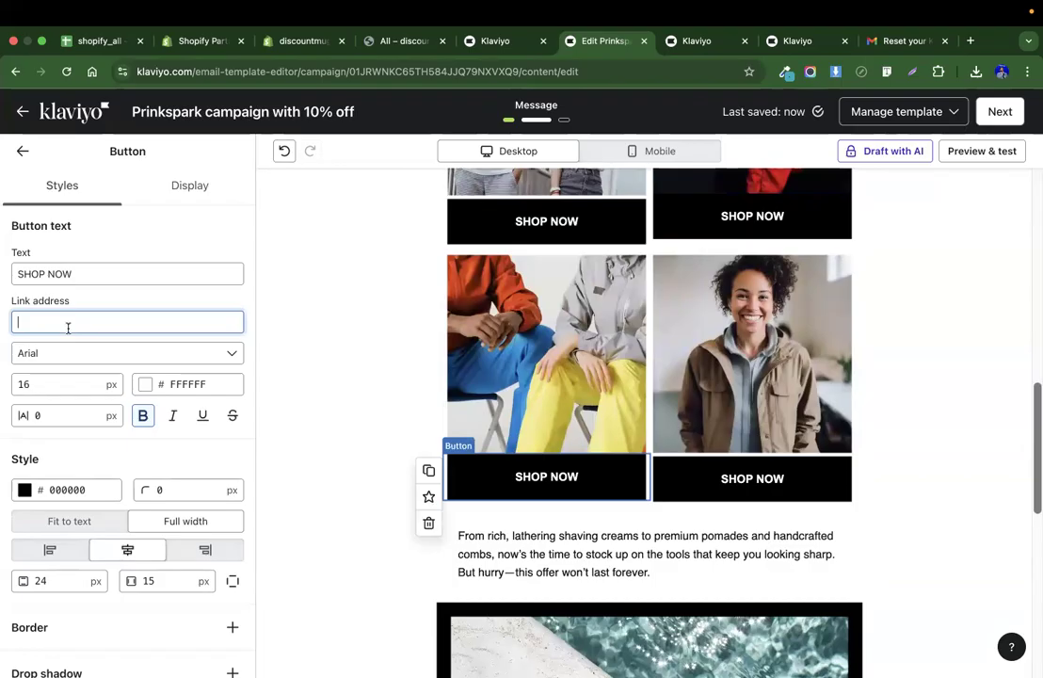
key(super+v)
click(694, 484)
click(103, 324)
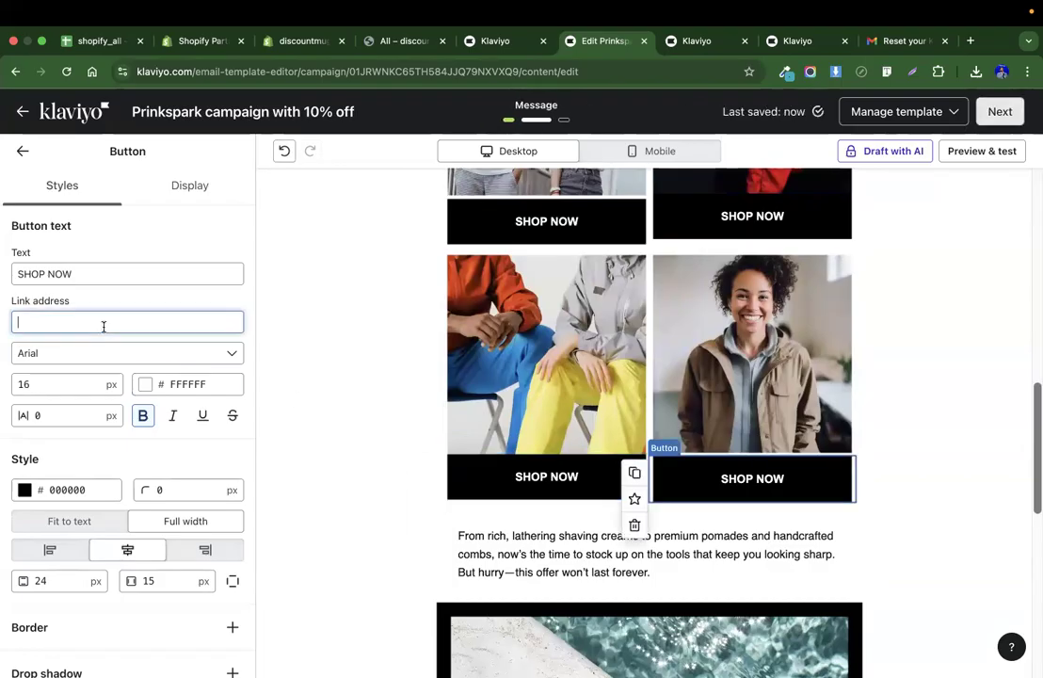
key(super+v)
Delete the section holding the Wear your vision heading, intro text and button.
scroll(558, 367, up, 10)
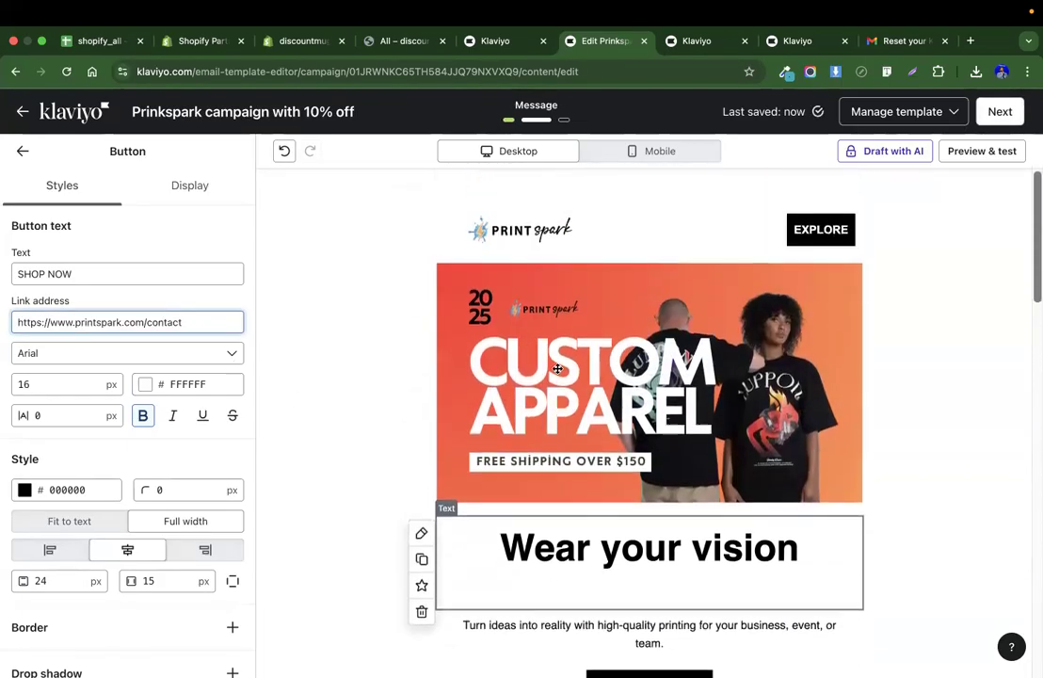
scroll(557, 368, down, 7)
scroll(557, 367, up, 5)
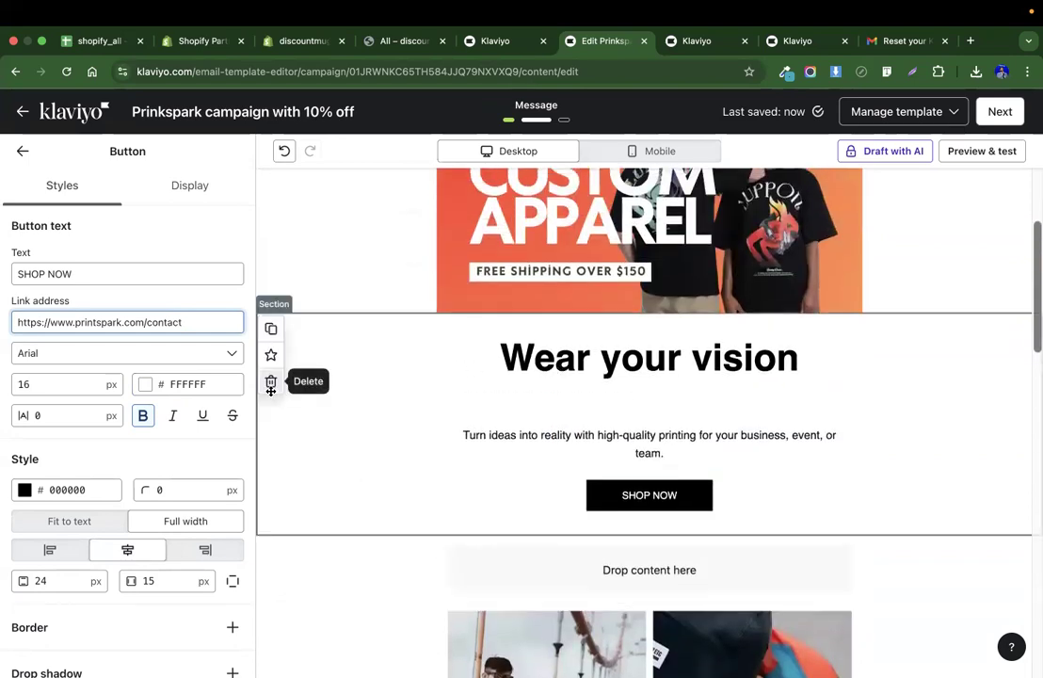
click(271, 382)
scroll(311, 414, down, 4)
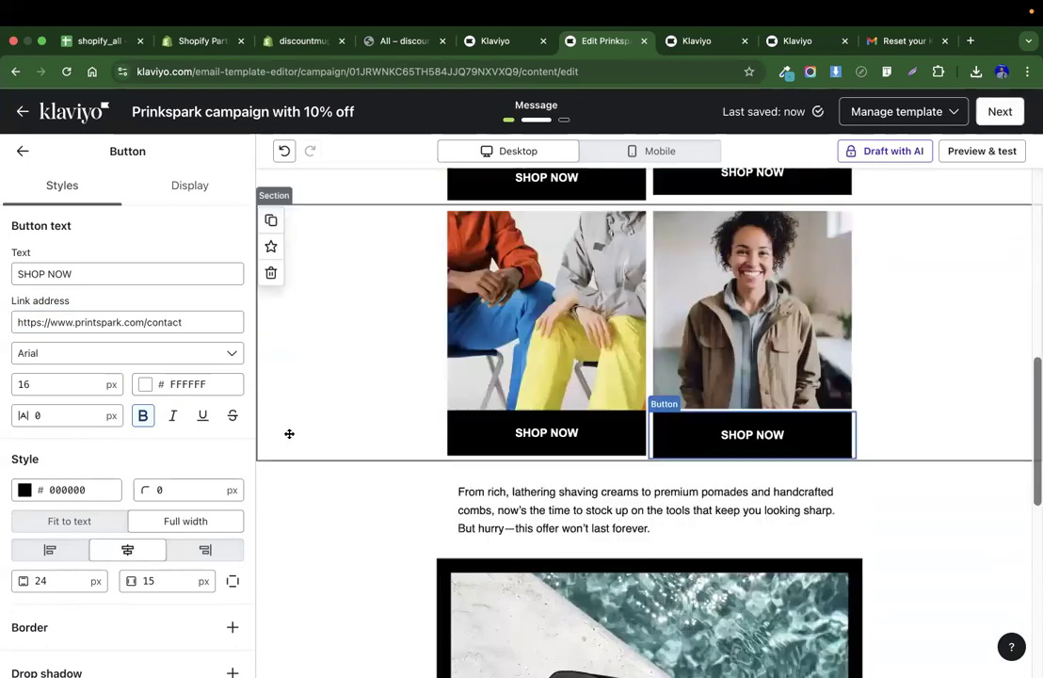
Remove the grooming products image block below the shaving paragraph.
scroll(330, 400, down, 4)
click(439, 298)
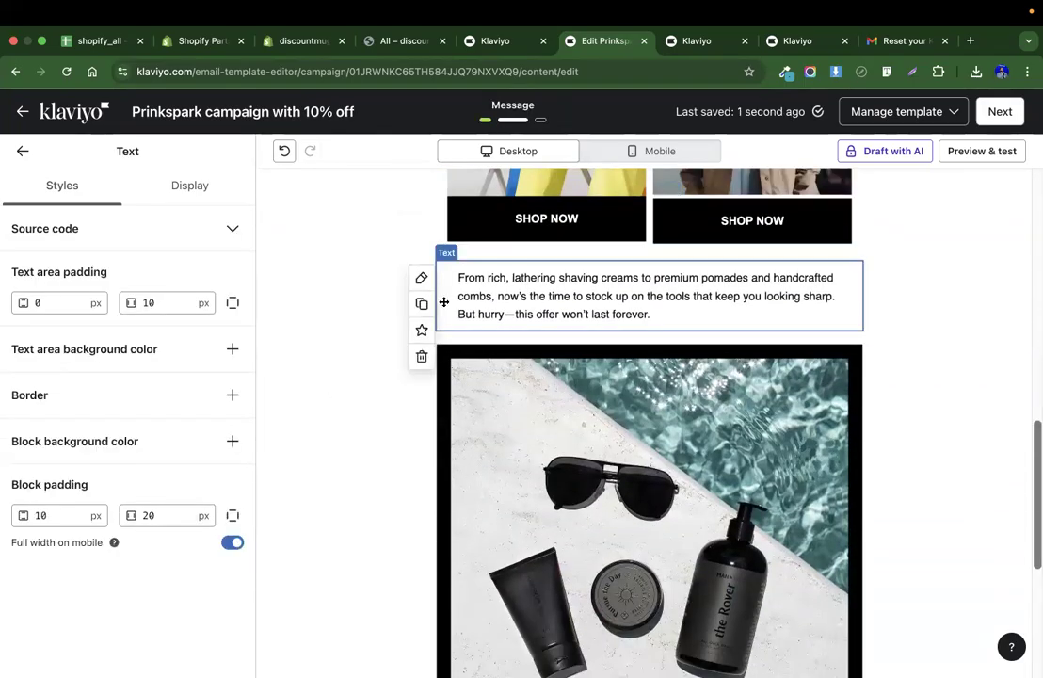
scroll(564, 395, down, 1)
scroll(624, 434, down, 1)
click(538, 328)
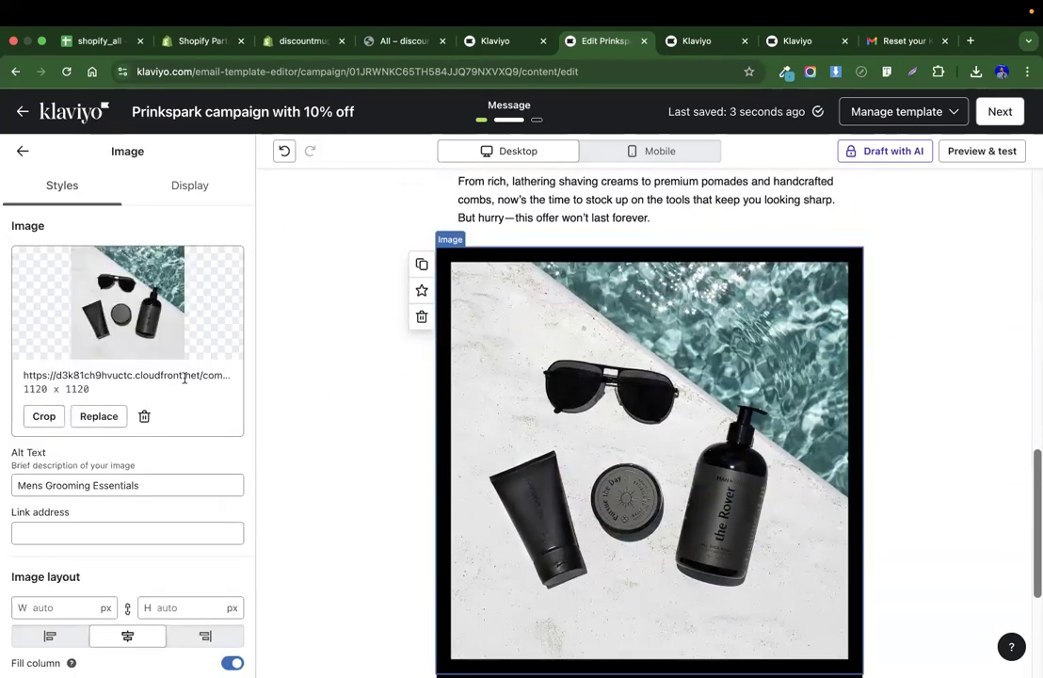
click(144, 417)
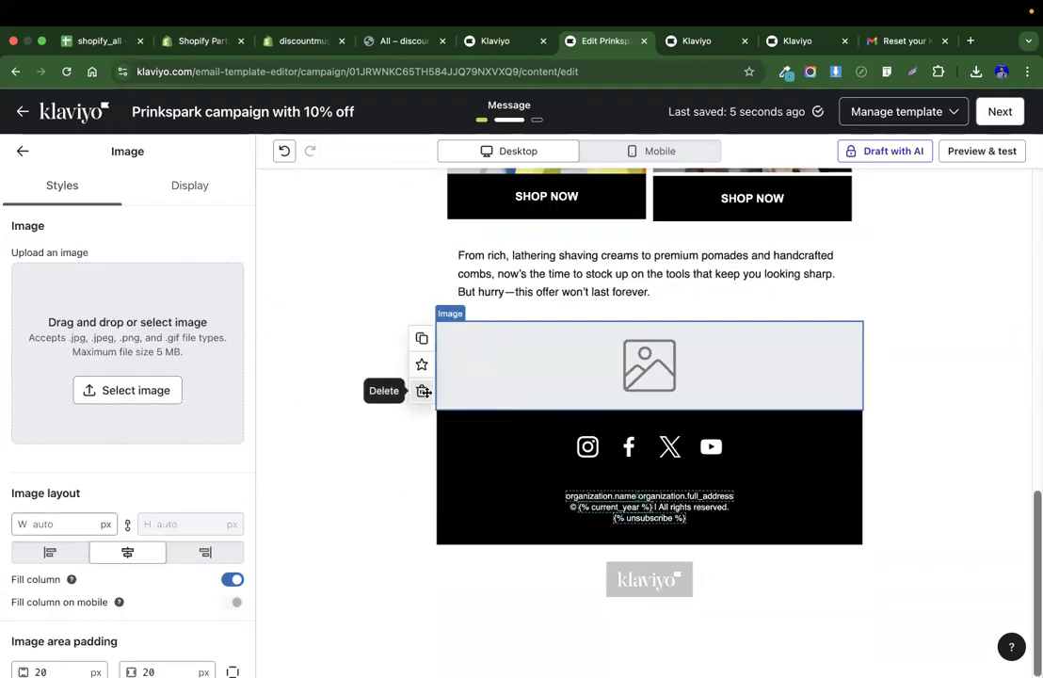
click(421, 390)
click(584, 378)
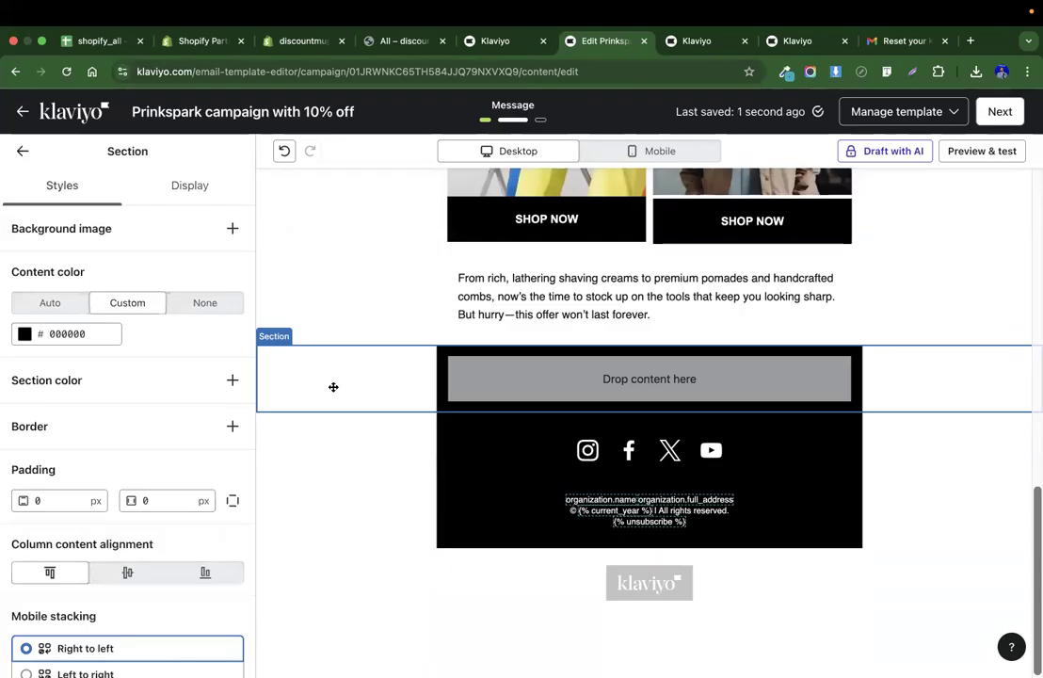
Replace the shaving products paragraph with new offer text beginning "GET 1".
scroll(196, 420, down, 1)
scroll(196, 421, up, 1)
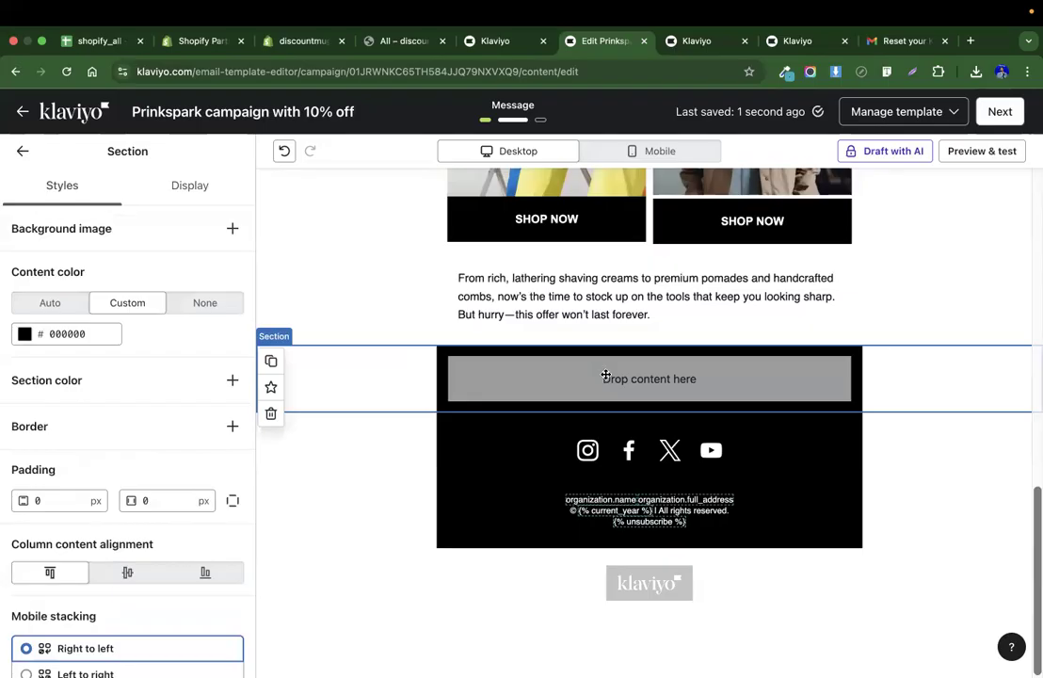
scroll(527, 348, up, 1)
click(579, 325)
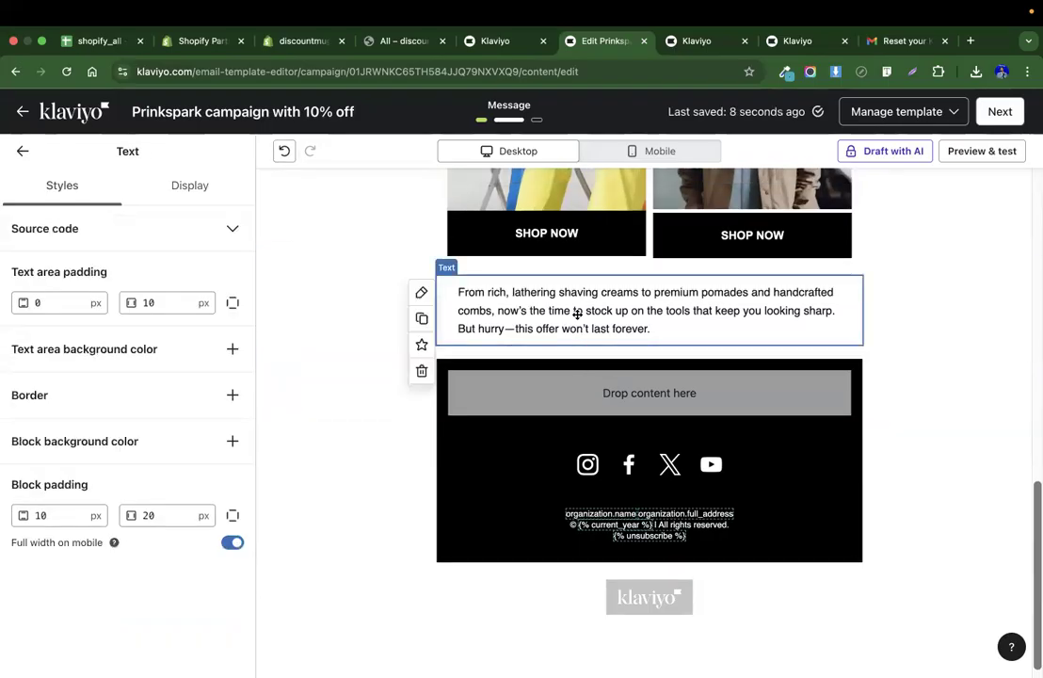
click(613, 390)
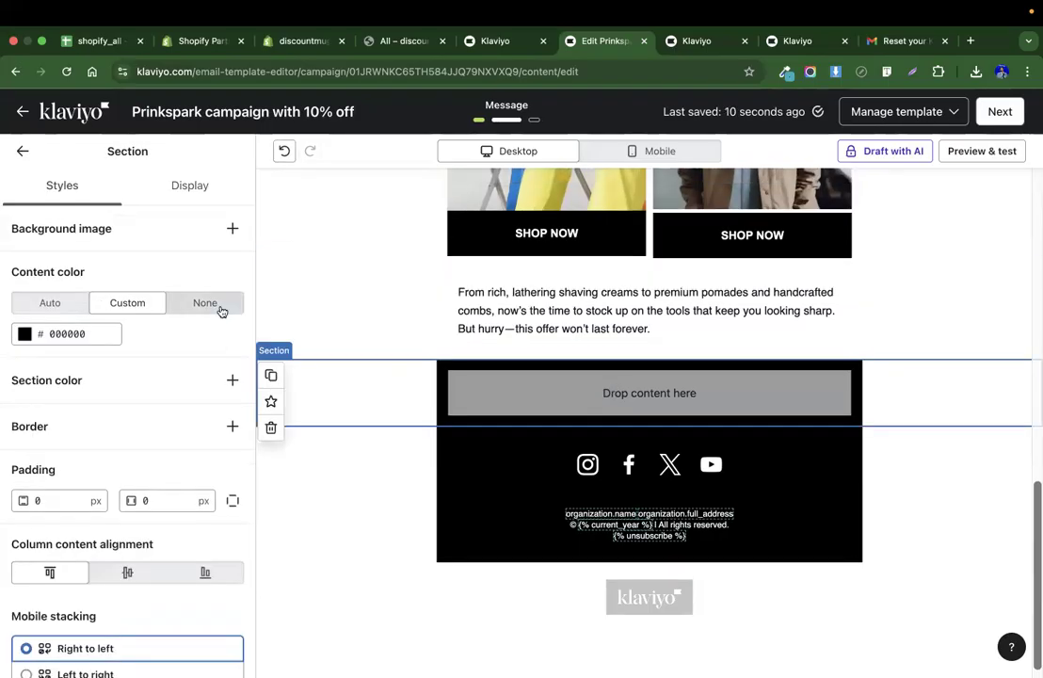
click(22, 153)
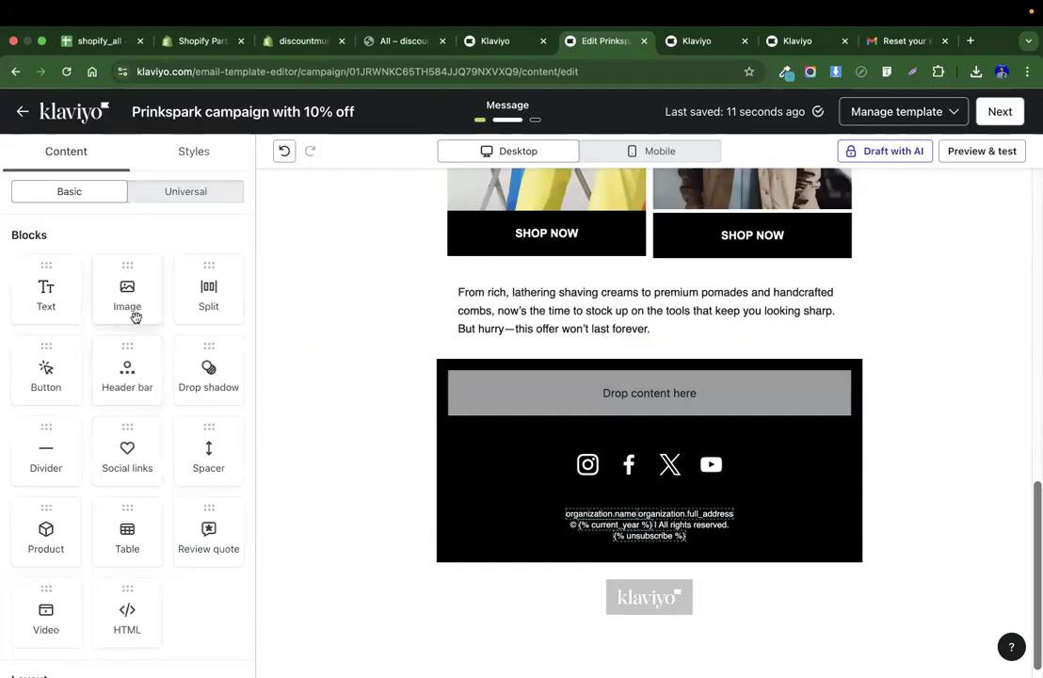
click(600, 323)
double_click(600, 323)
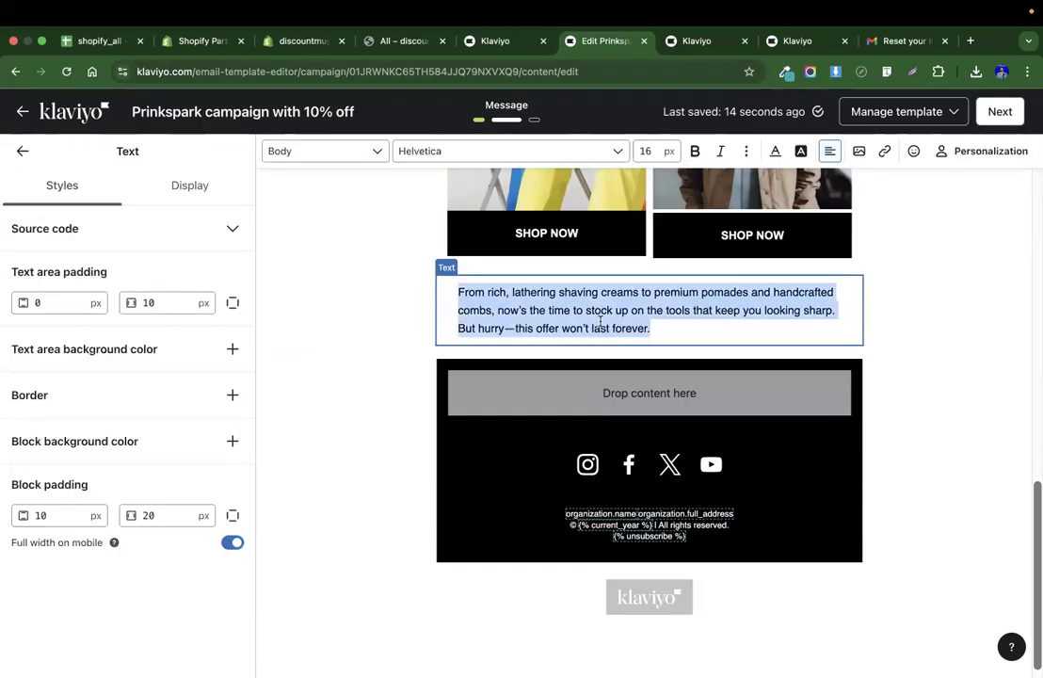
text(GET 1)
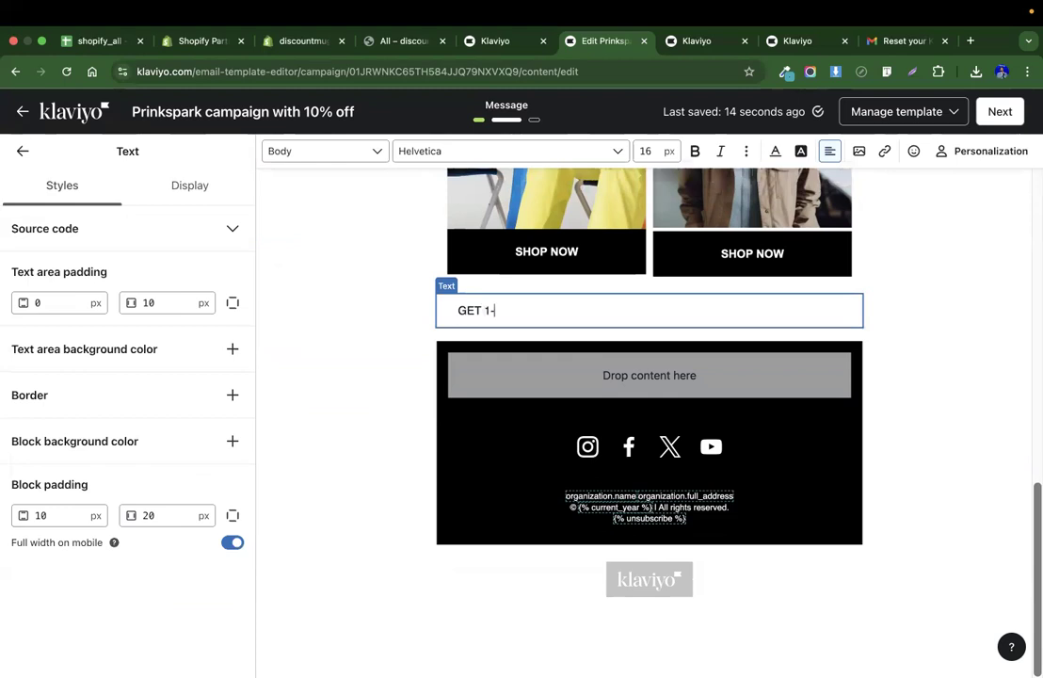
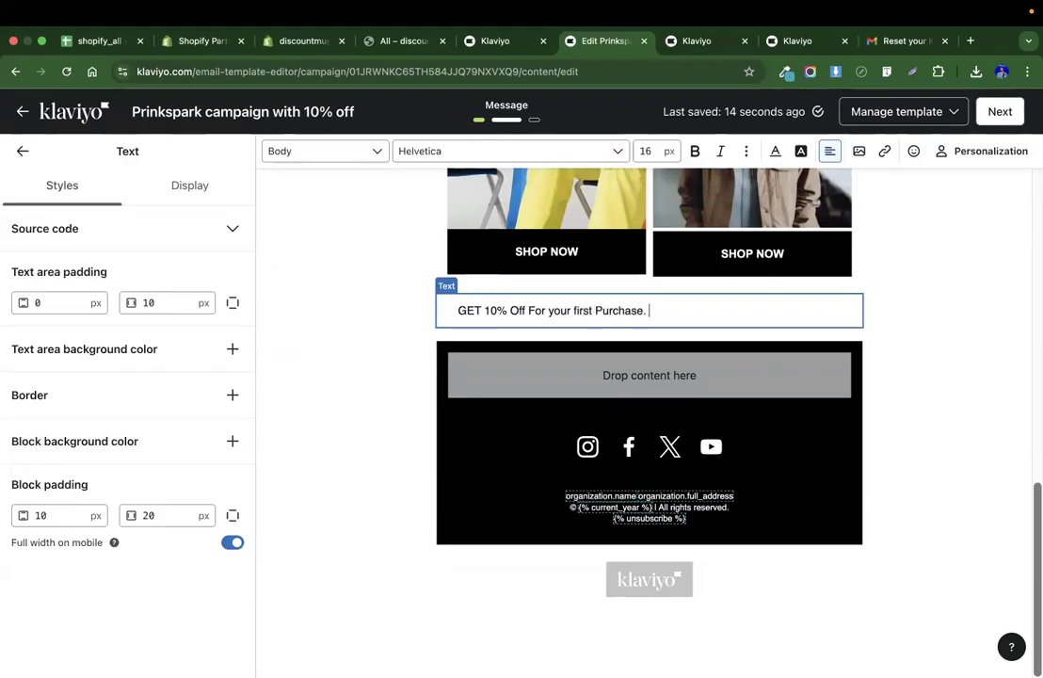
Add a button block to the empty section below the offer text and label it GET DISCOUNT.
click(647, 396)
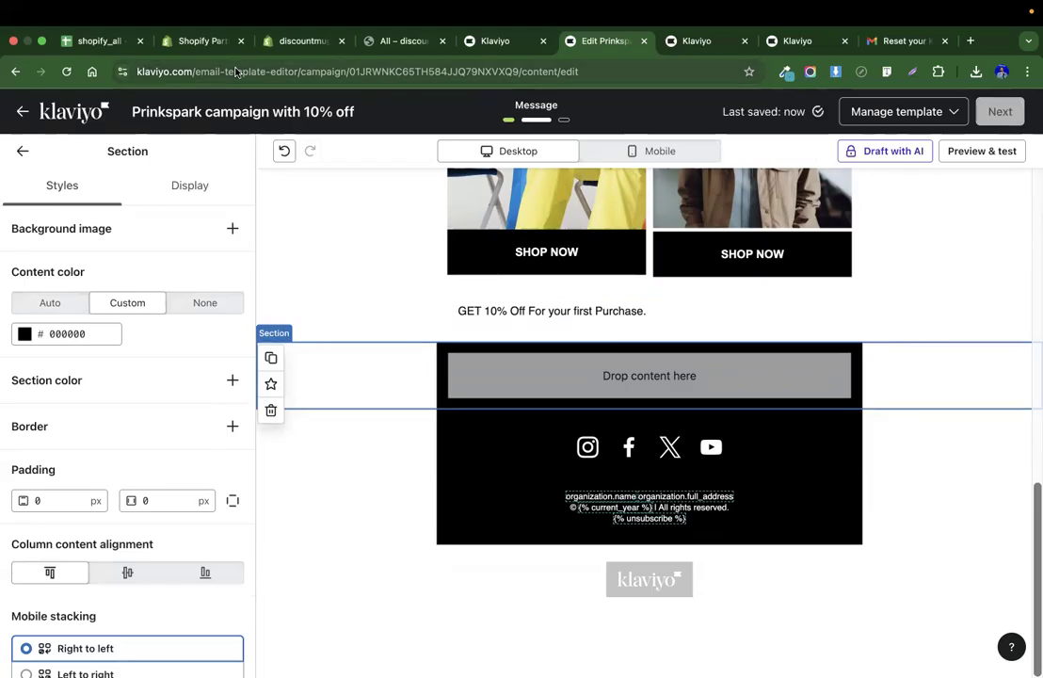
click(199, 12)
click(602, 284)
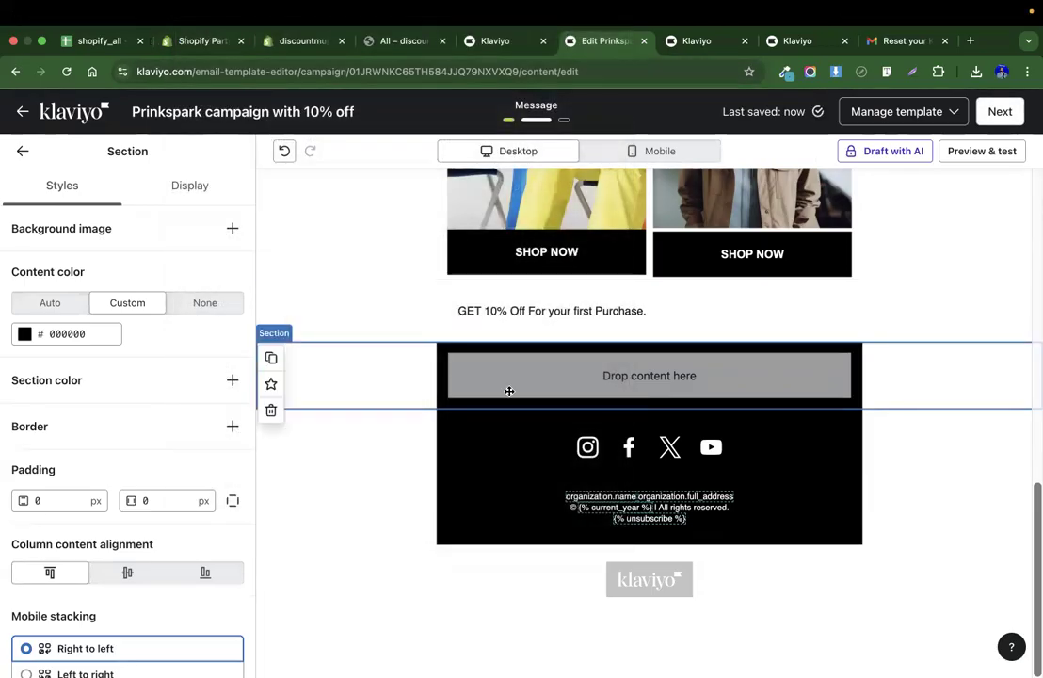
click(23, 151)
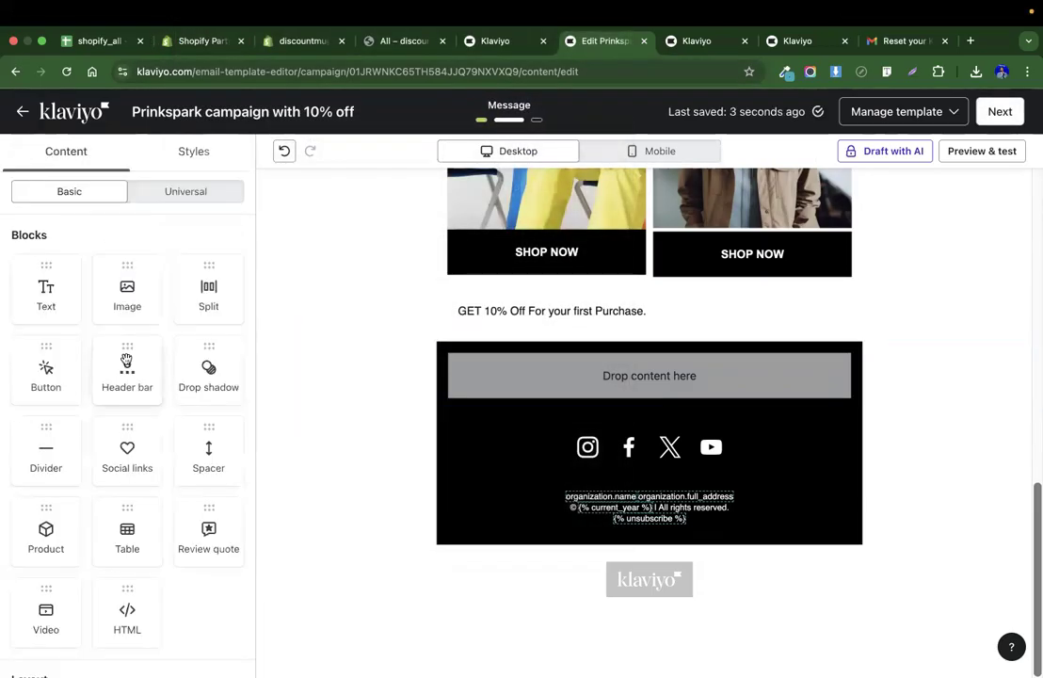
drag(59, 364, 640, 374)
click(26, 272)
text(GET )
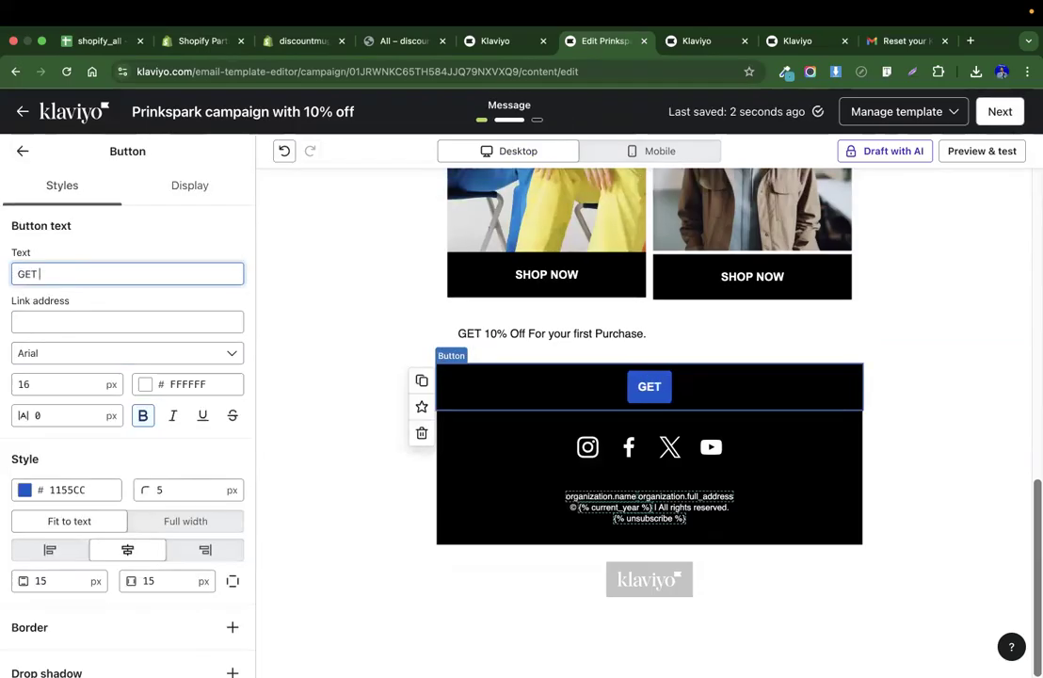
text(DISCOUNT)
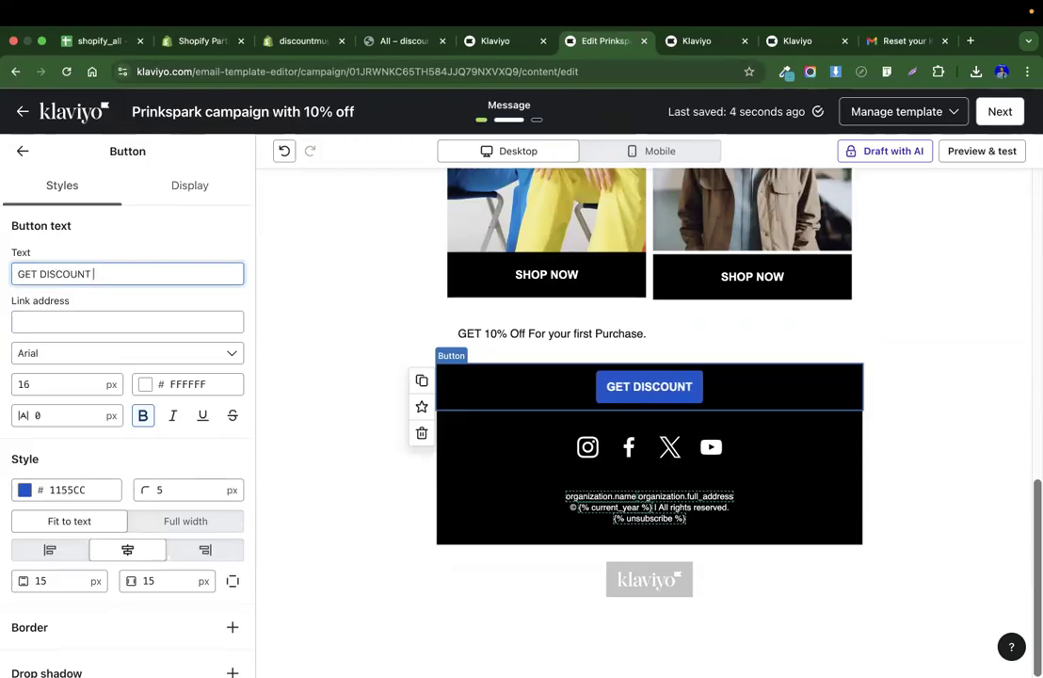
Check the discount code in the Shopify discounts list and relabel the button as COUPON: 10%OFF.
click(69, 320)
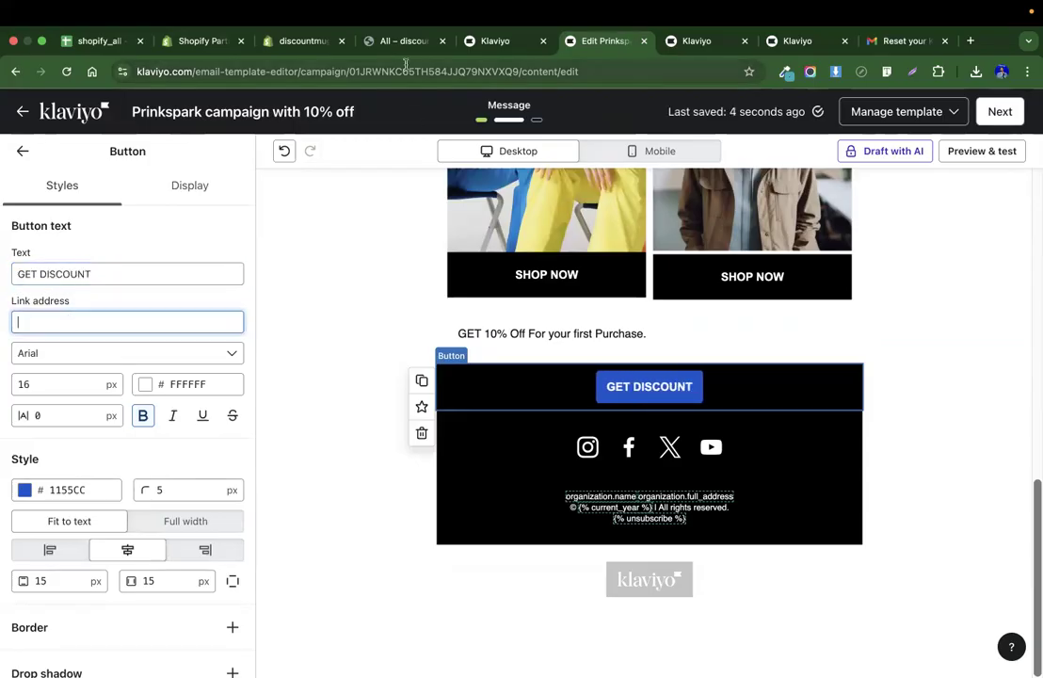
click(310, 45)
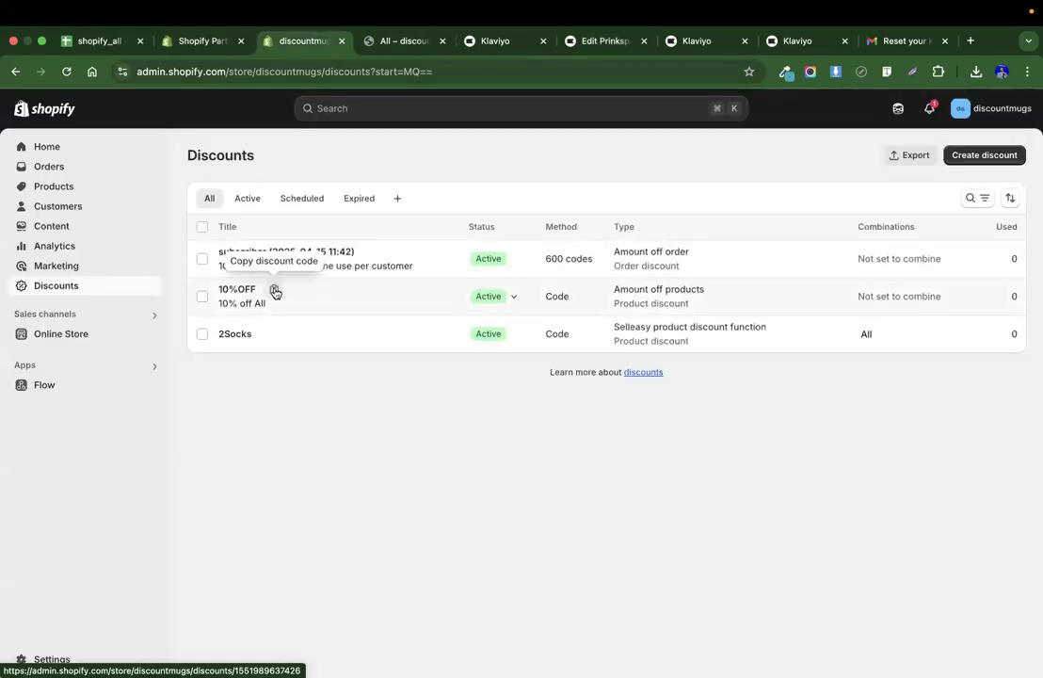
click(799, 44)
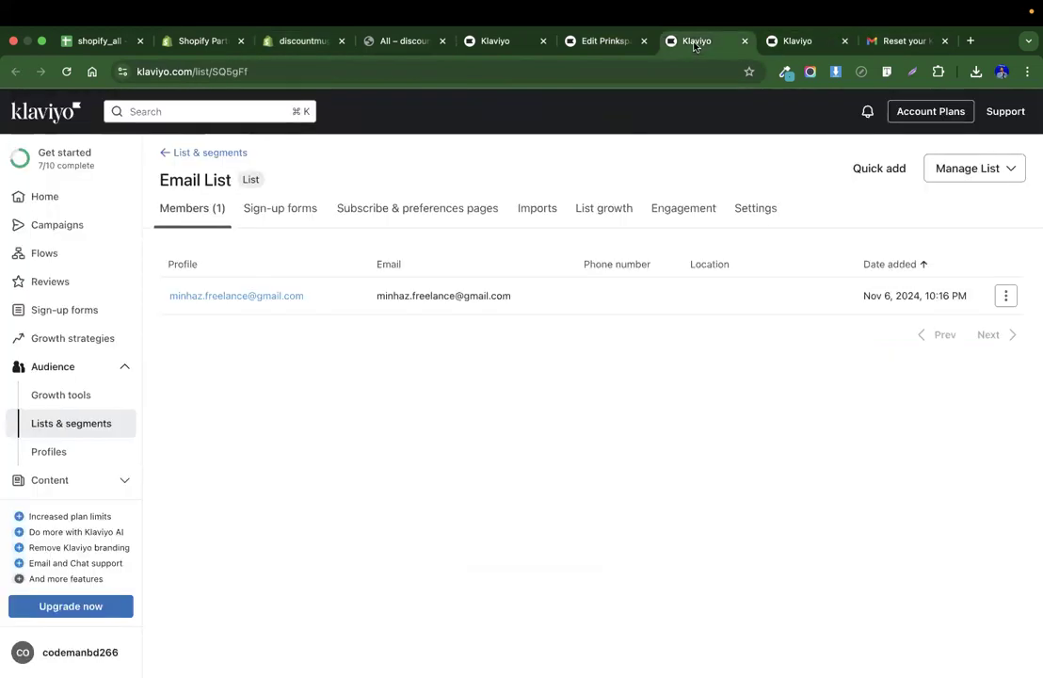
click(585, 42)
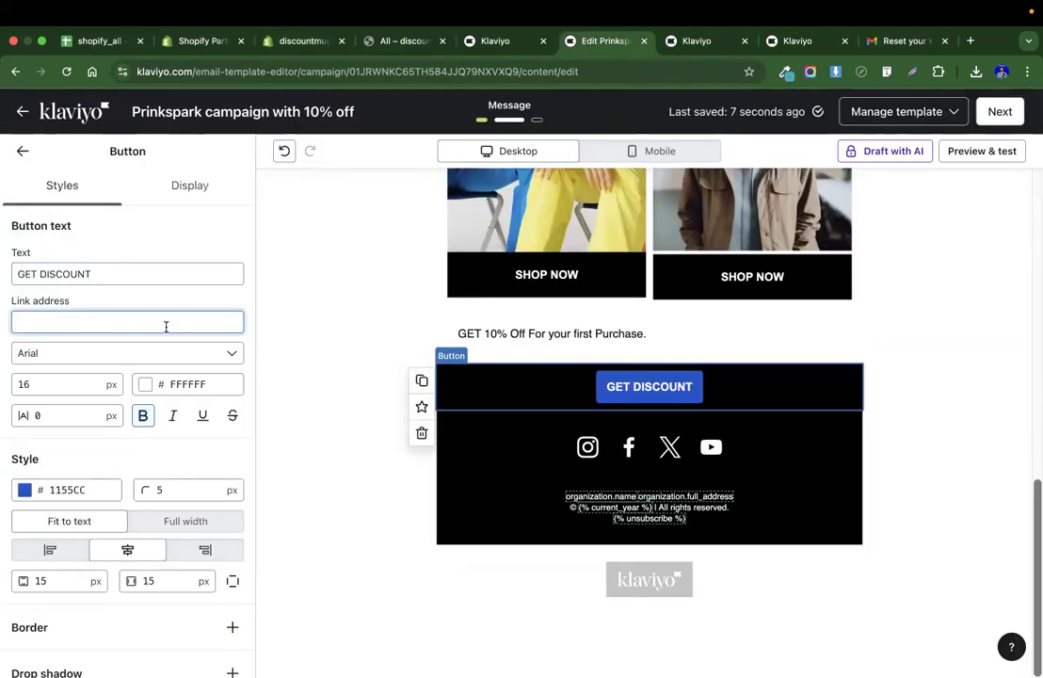
triple_click(98, 268)
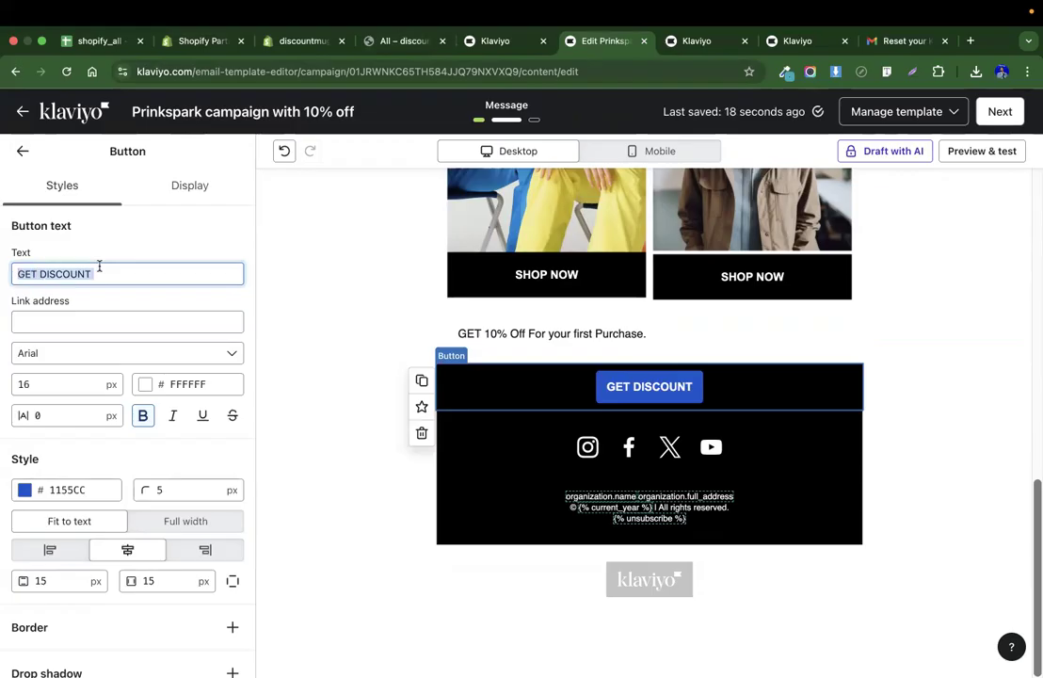
text(COUPON: 10%OFF)
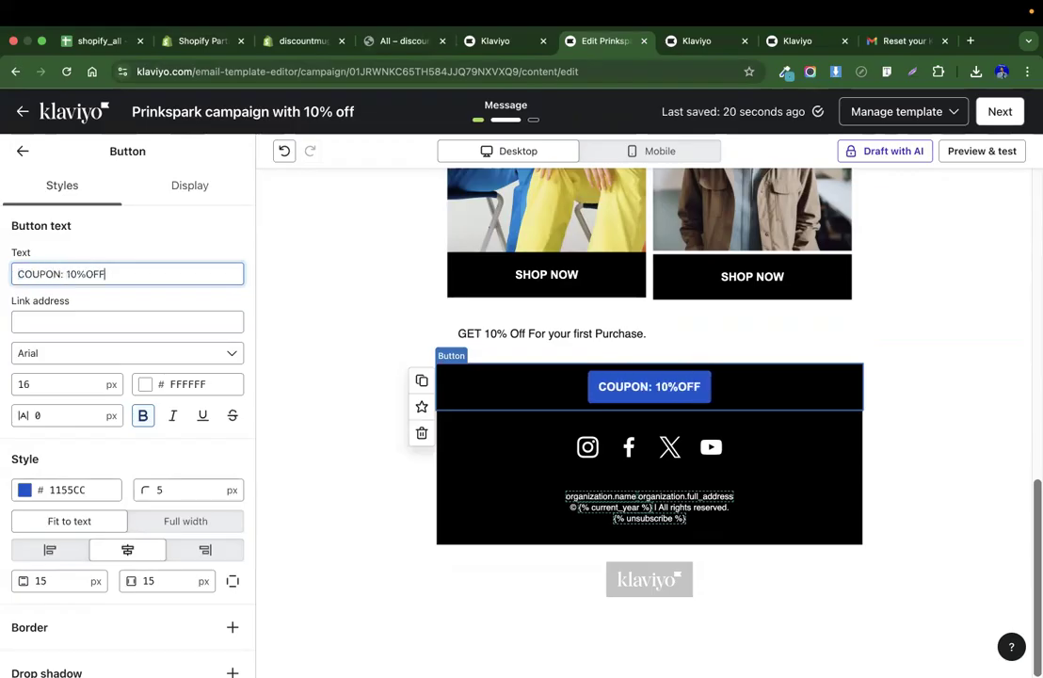
Center the GET 10% Off offer text and set its font size to 20 px.
click(678, 334)
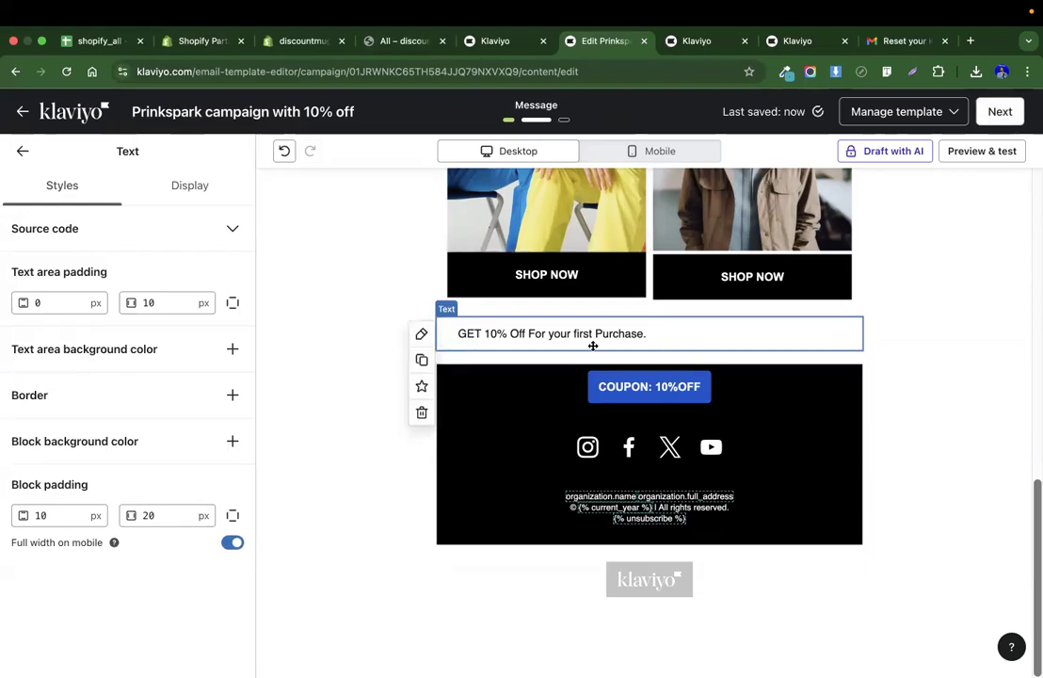
triple_click(556, 332)
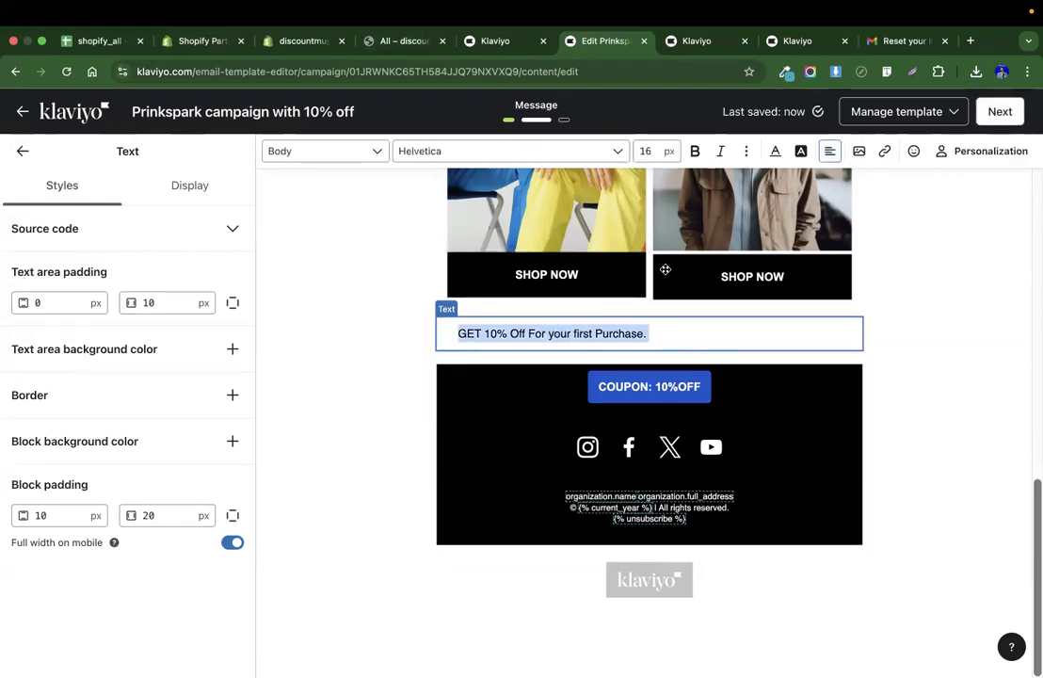
click(828, 150)
click(856, 180)
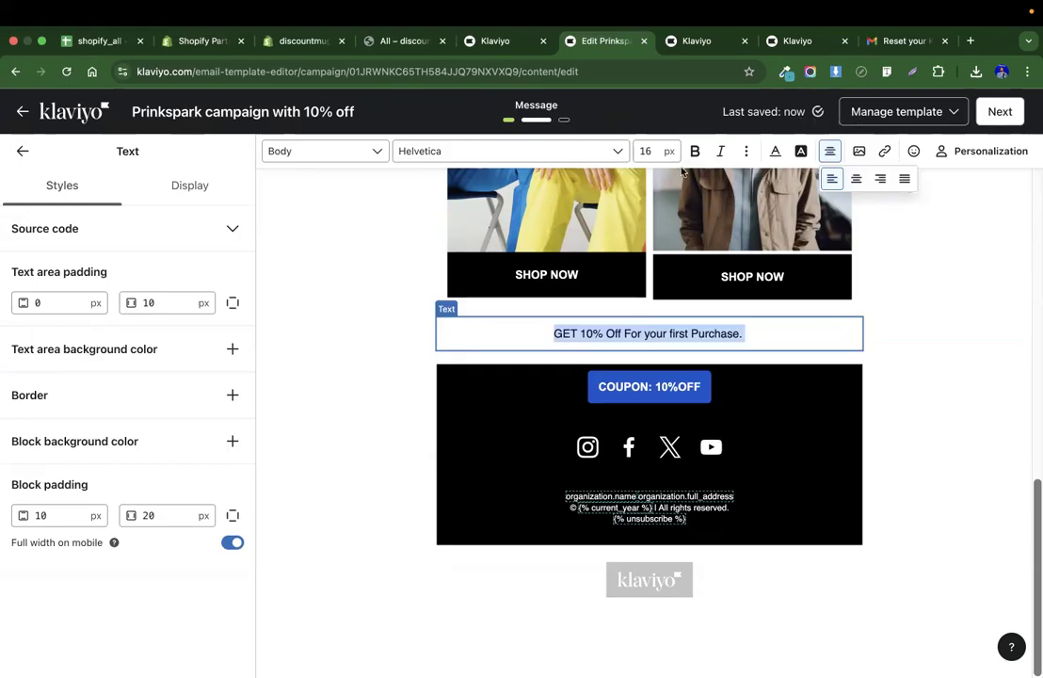
text(20)
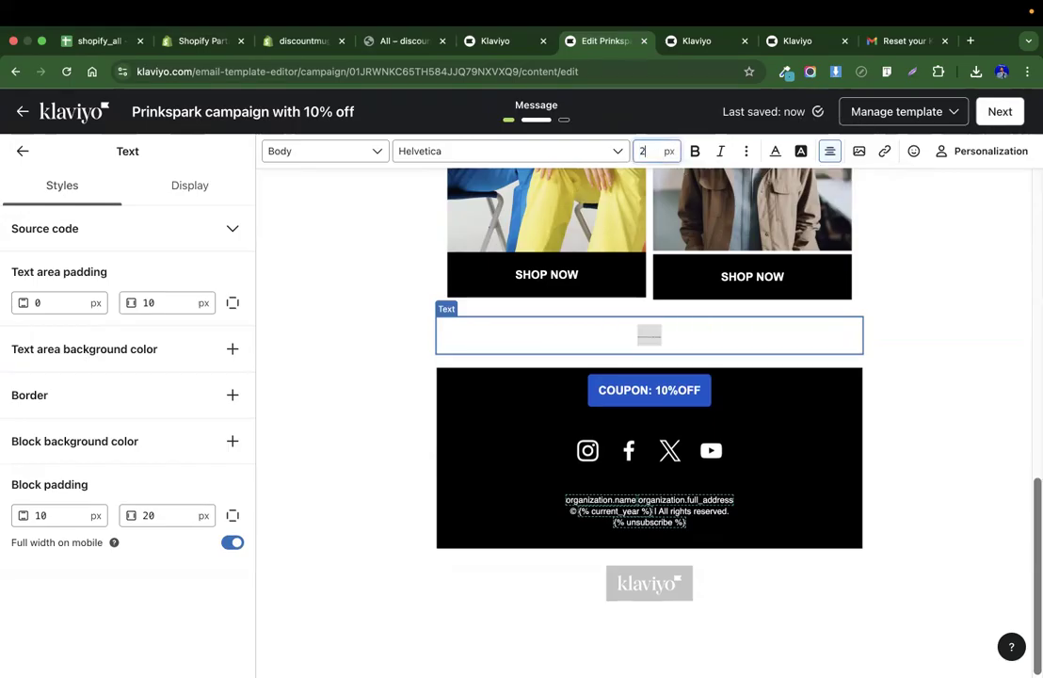
click(959, 373)
Delete the empty section below the Custom Apparel banner and undo the deletion.
scroll(956, 370, up, 10)
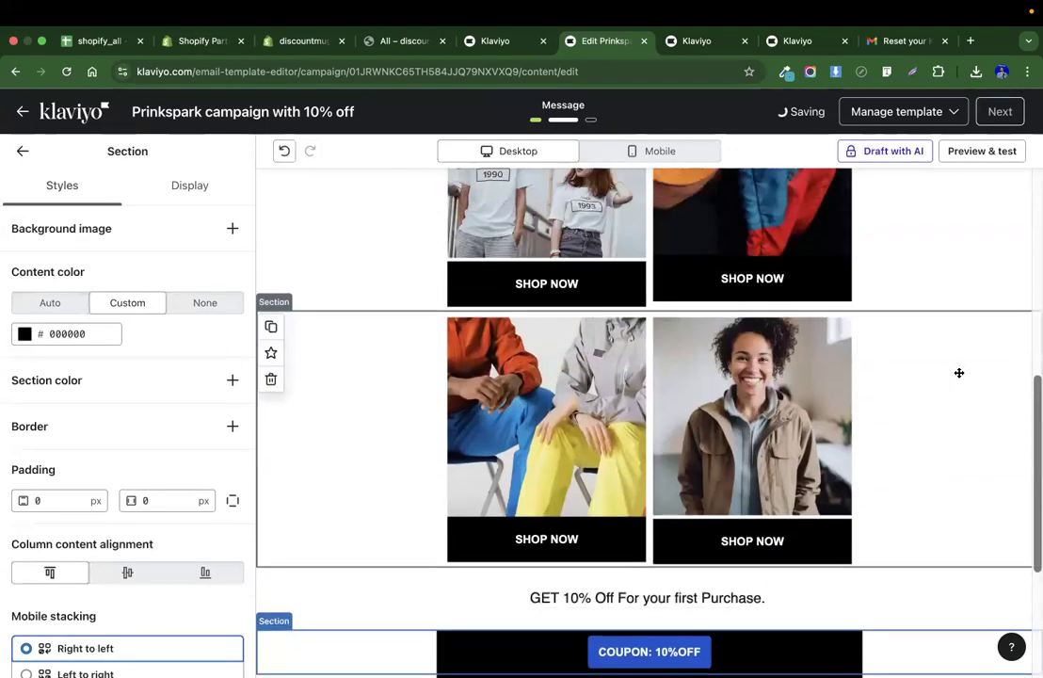
click(638, 552)
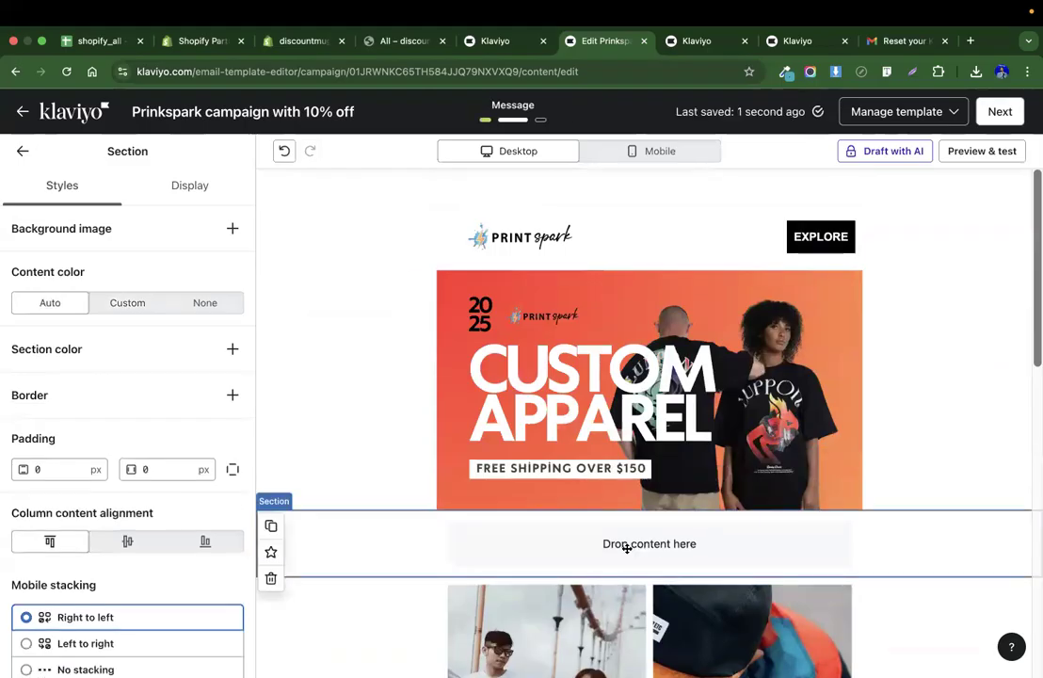
scroll(396, 547, down, 3)
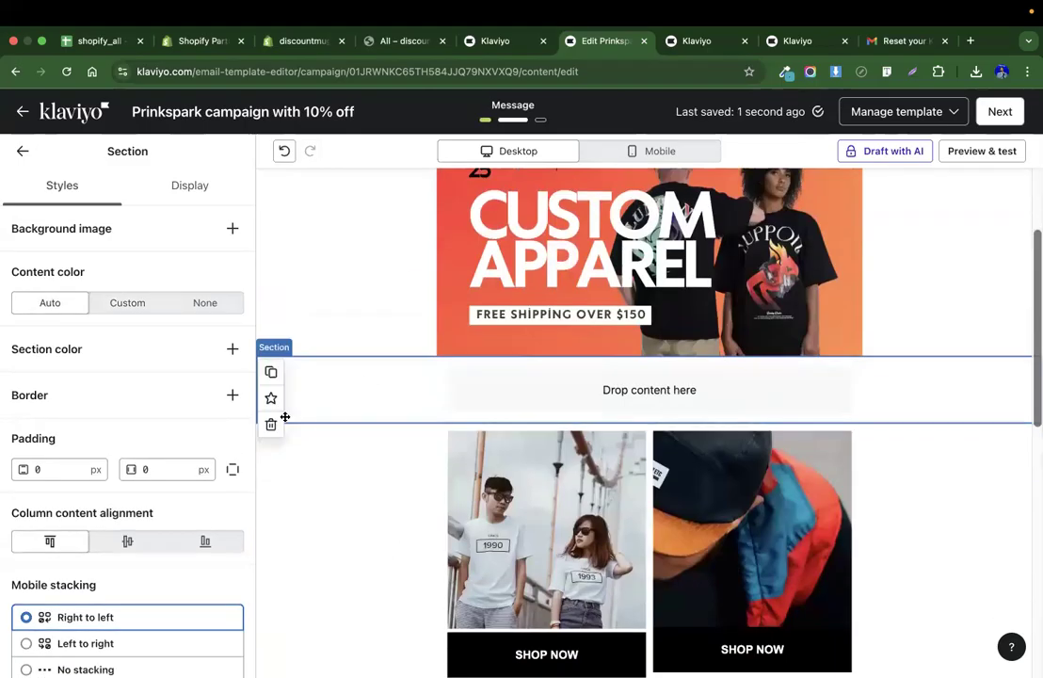
click(271, 424)
scroll(982, 317, up, 3)
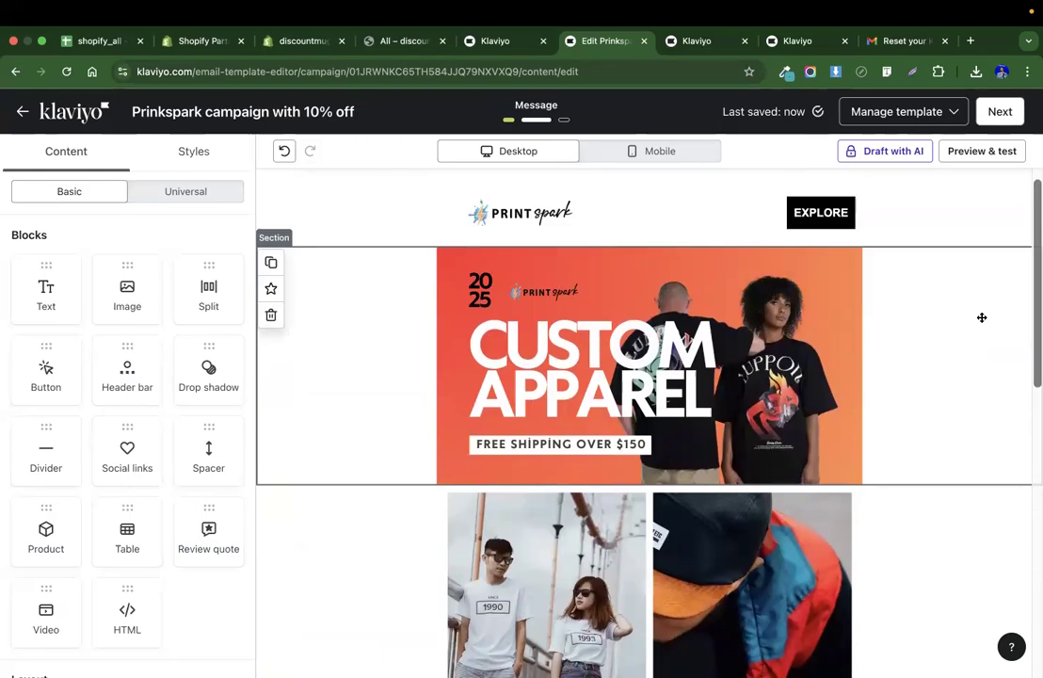
key(super+z)
Delete the t-shirt and hat image section and undo the deletion.
scroll(916, 410, down, 3)
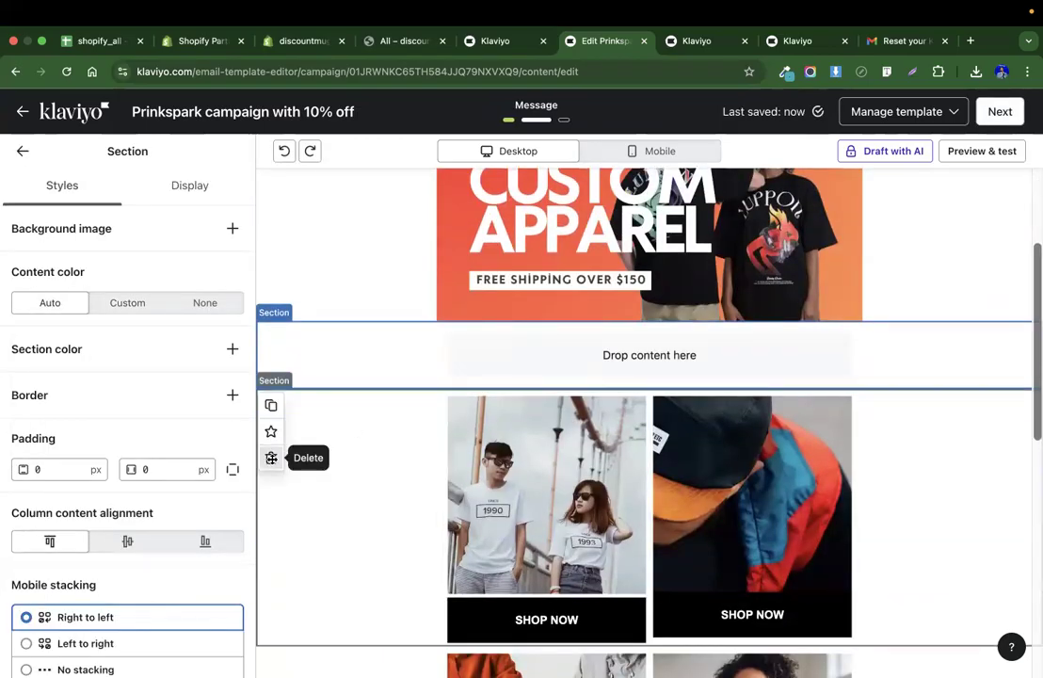
click(272, 458)
scroll(594, 379, down, 5)
scroll(593, 382, up, 4)
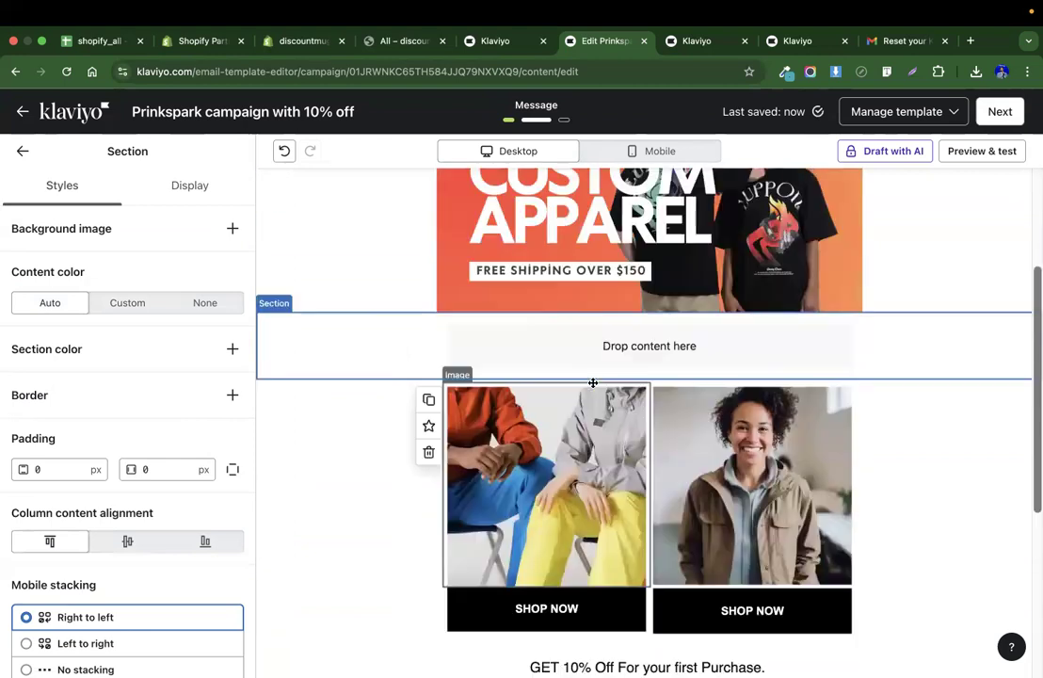
click(282, 152)
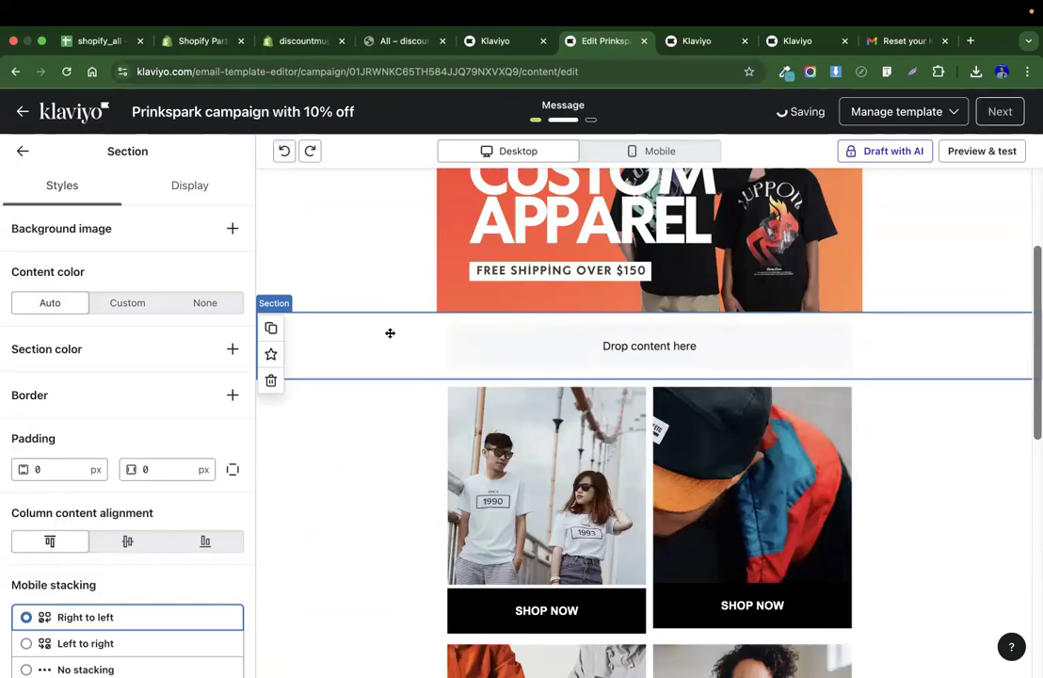
Leave the template editor and continue to the campaign's message settings.
scroll(390, 333, down, 3)
scroll(389, 333, down, 4)
scroll(390, 333, up, 6)
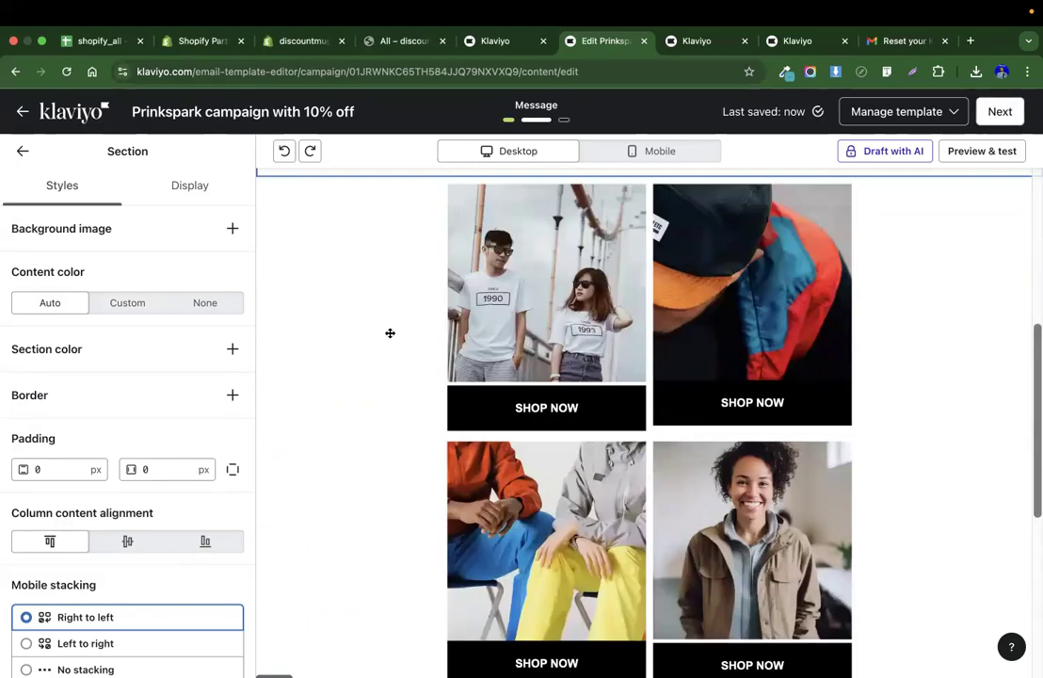
click(1000, 112)
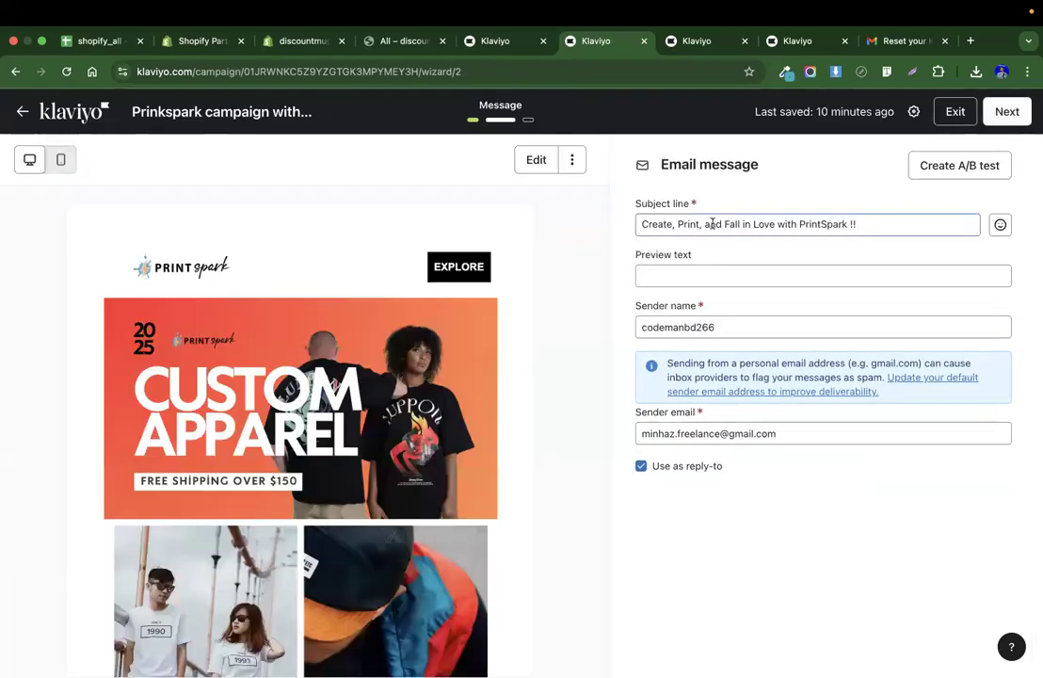
Keep the subject line Create, Print, and Fall in Love with PrintSpark !! and continue to the review page.
click(711, 224)
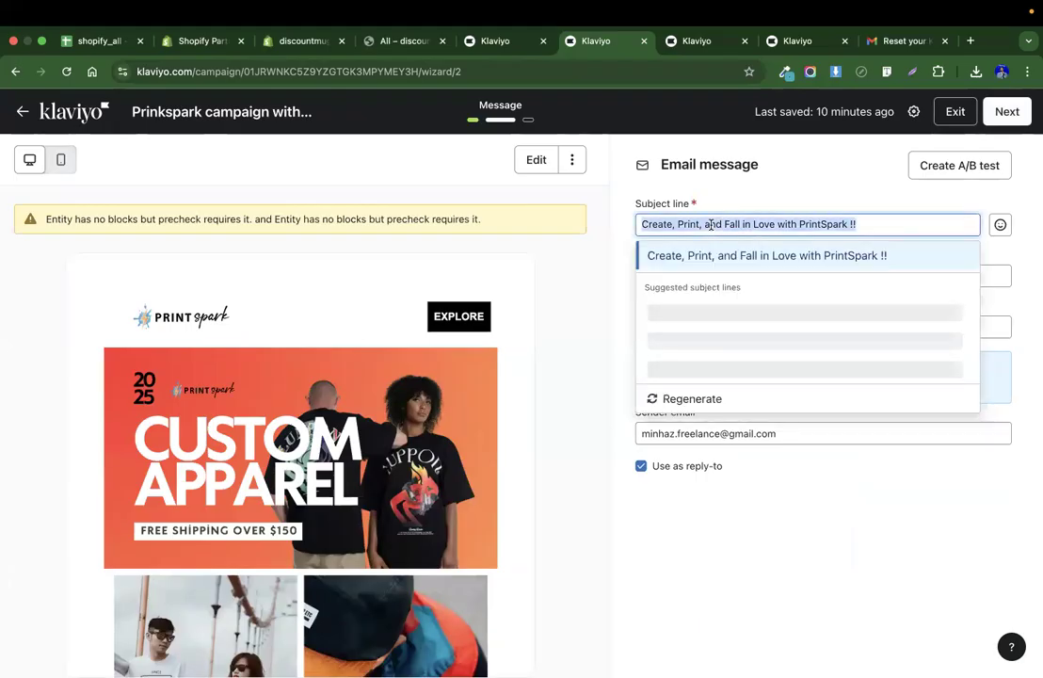
click(817, 193)
click(792, 283)
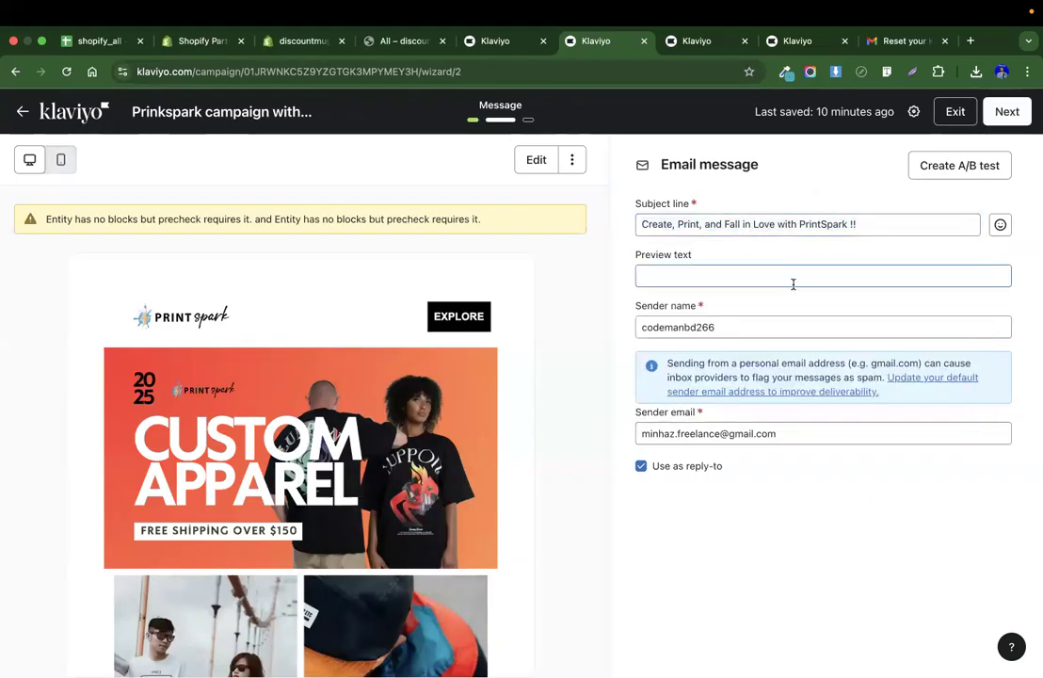
click(1007, 113)
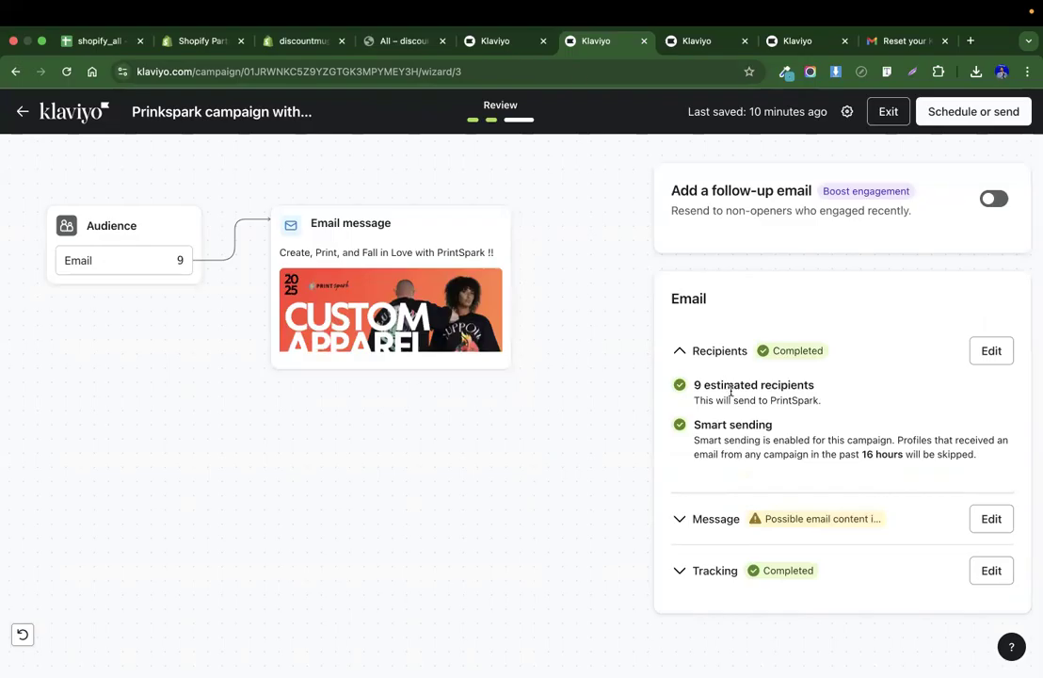
Compare the PrintSpark list's imported members with the contacts in the email list spreadsheet.
click(494, 38)
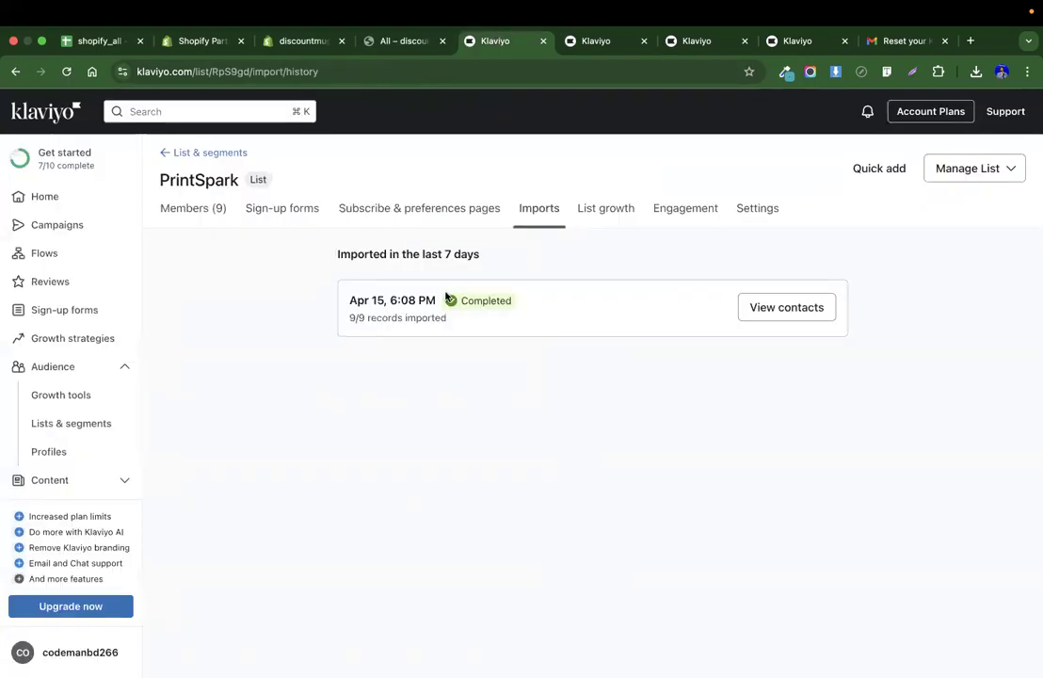
click(204, 209)
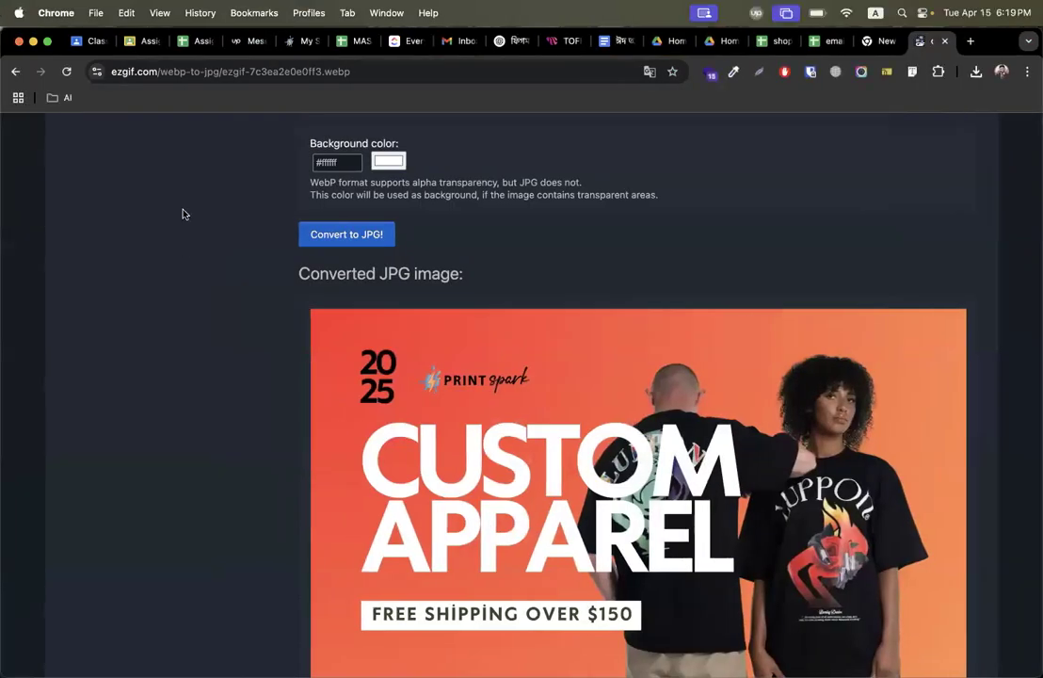
click(106, 42)
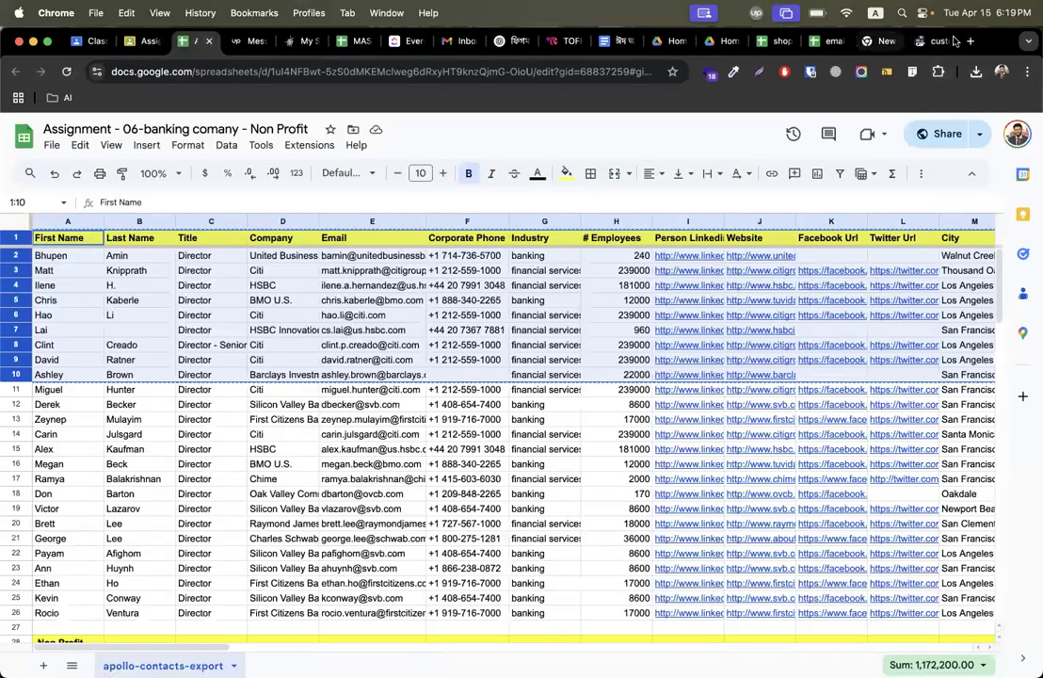
click(828, 41)
drag(58, 373, 152, 364)
click(67, 360)
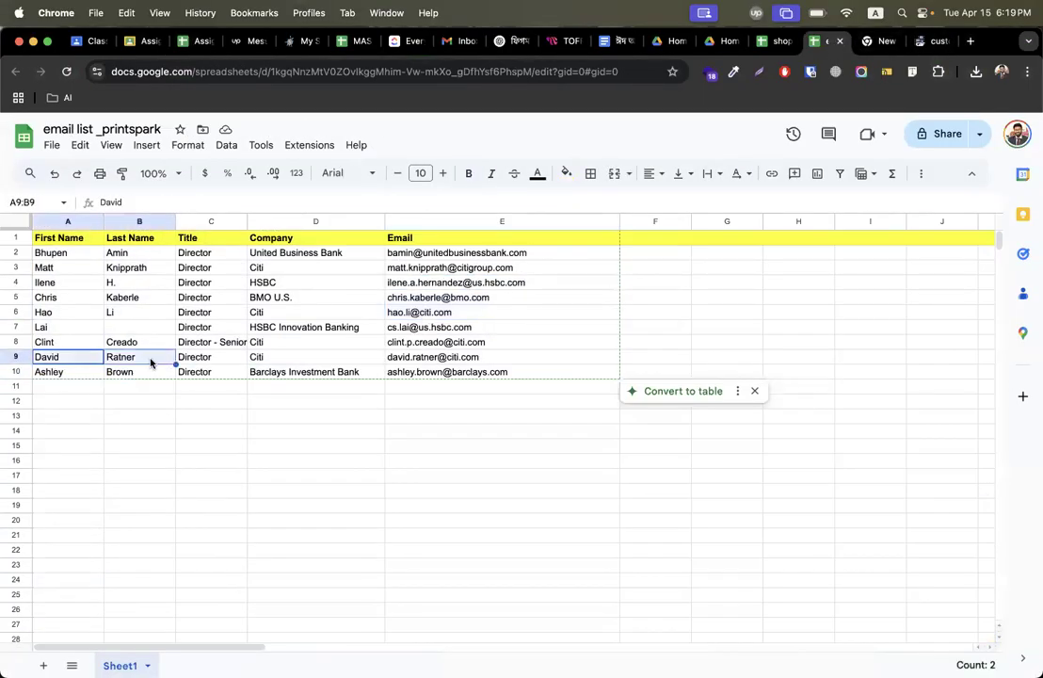
key(ctrl+Right)
key(ctrl+Right)
key(ctrl+Right)
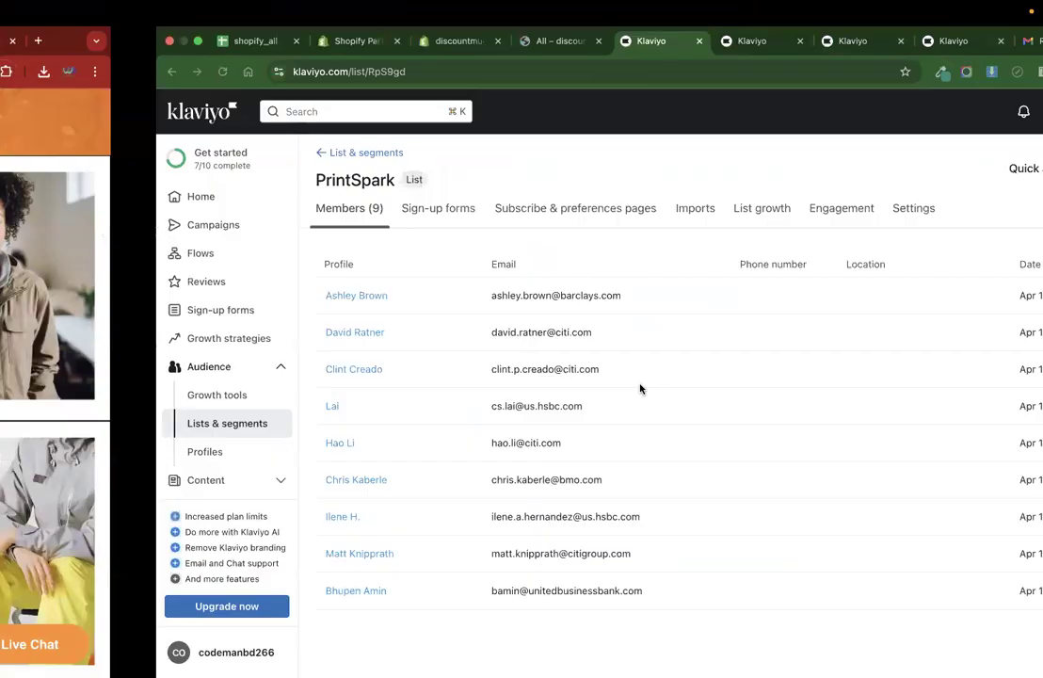
click(581, 45)
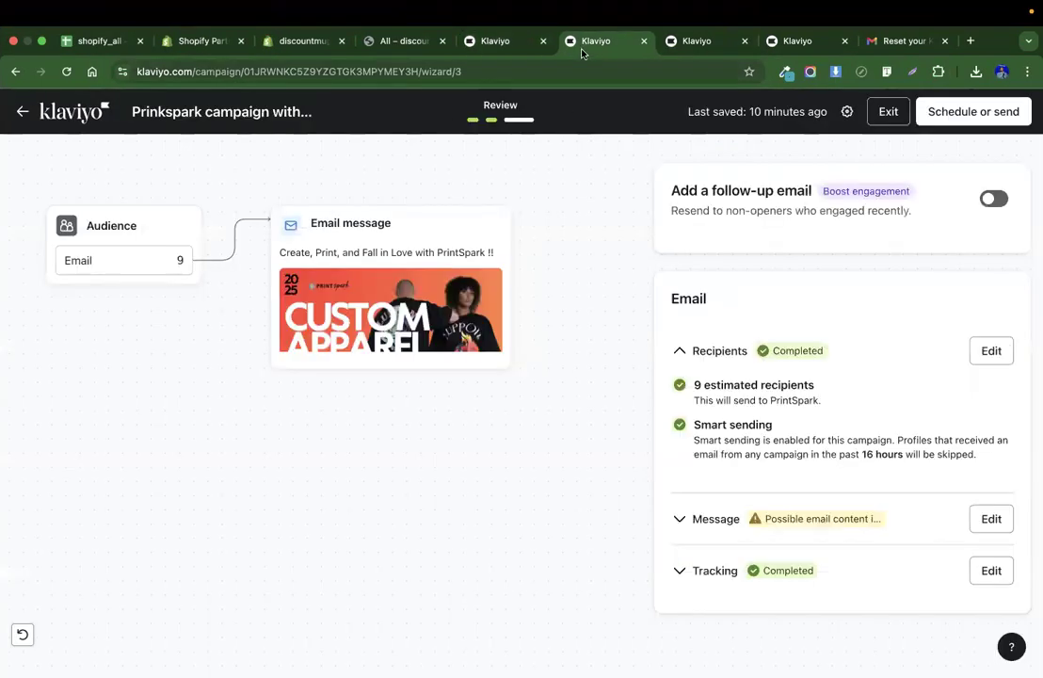
click(1018, 113)
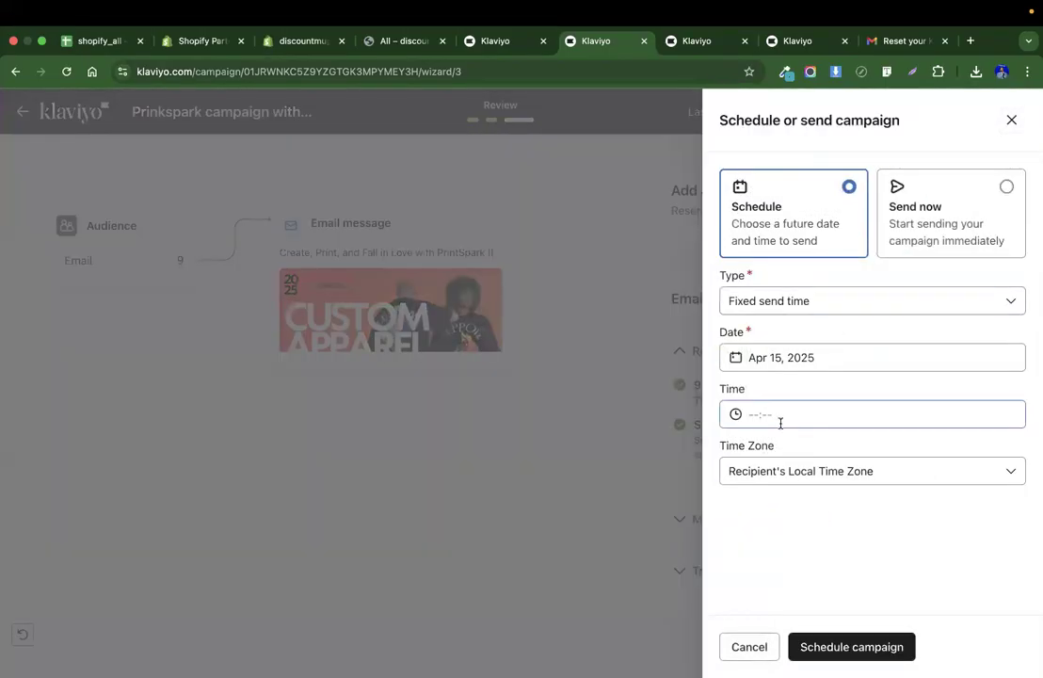
click(946, 238)
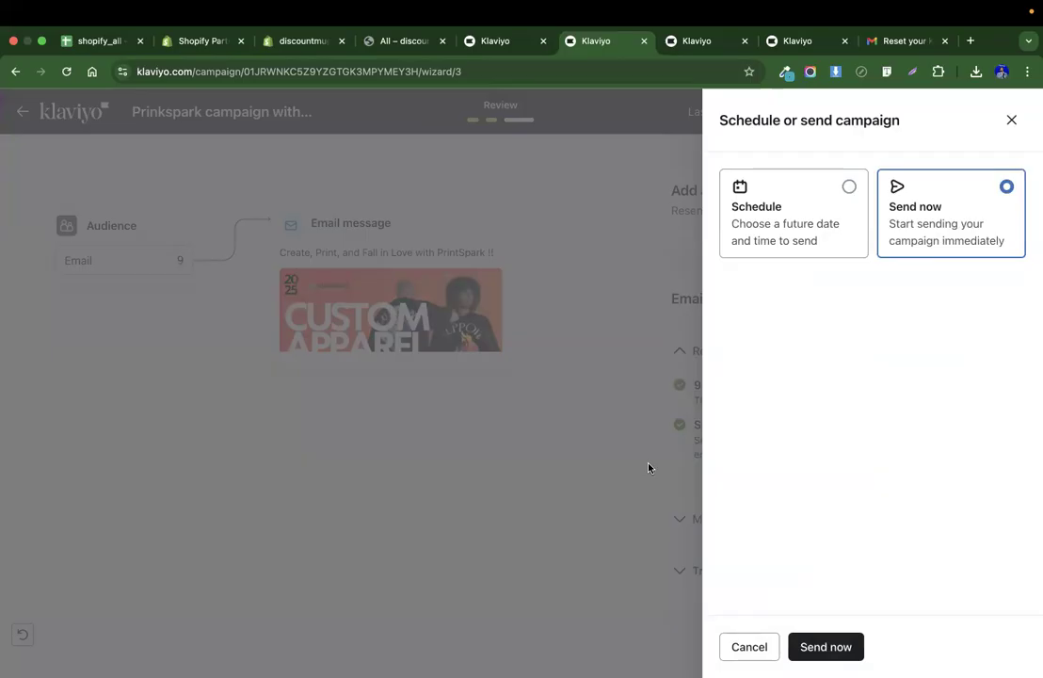
click(1011, 119)
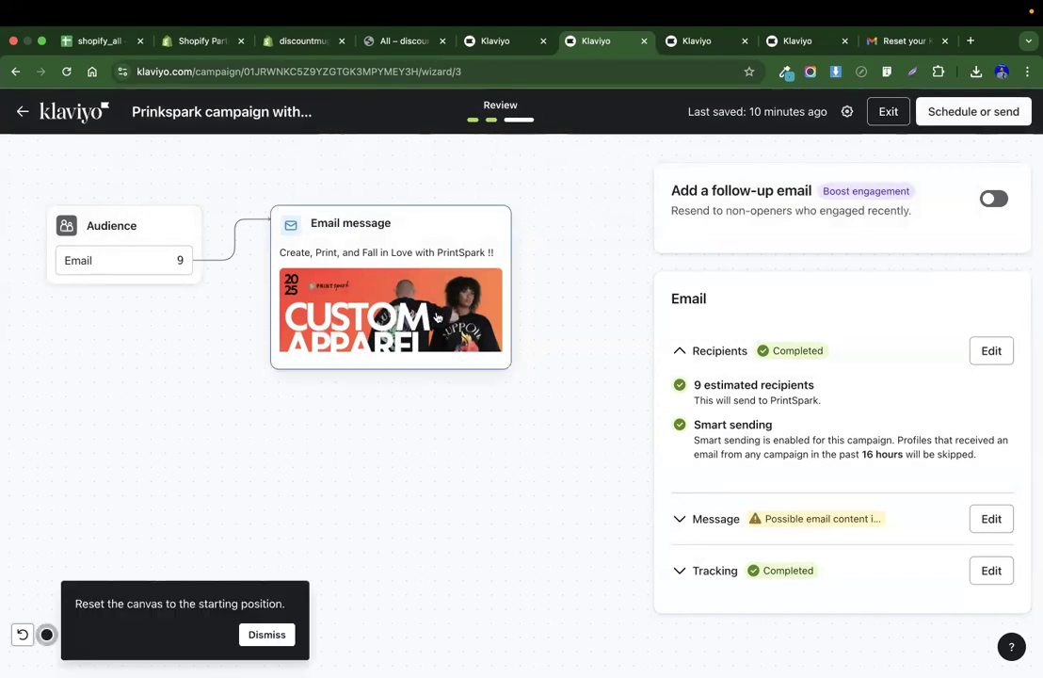
click(266, 635)
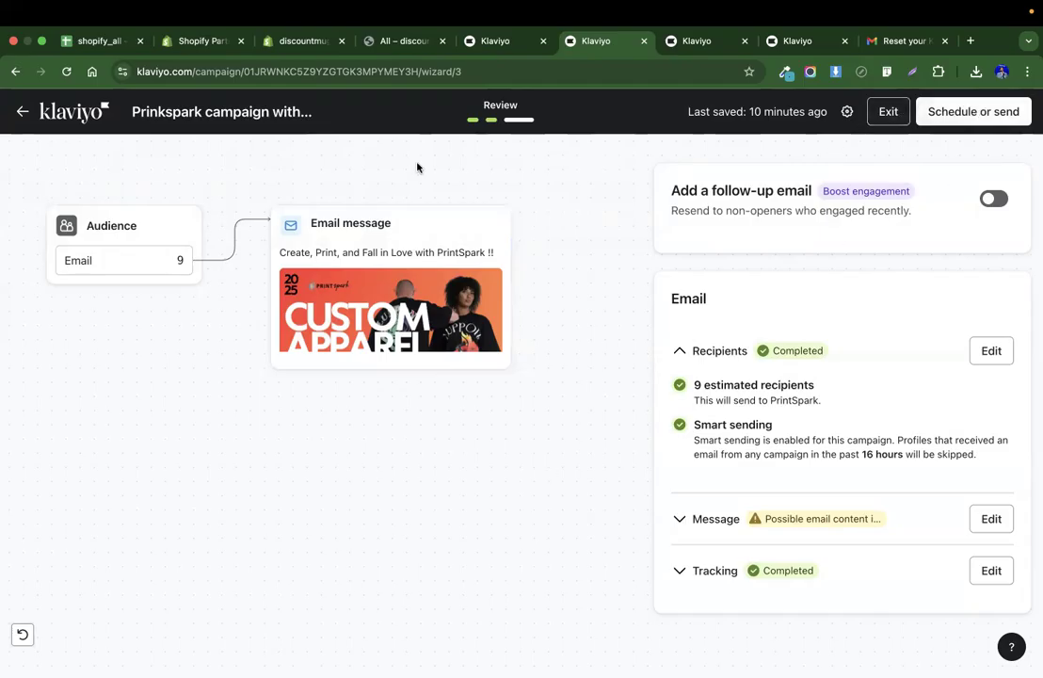
click(983, 112)
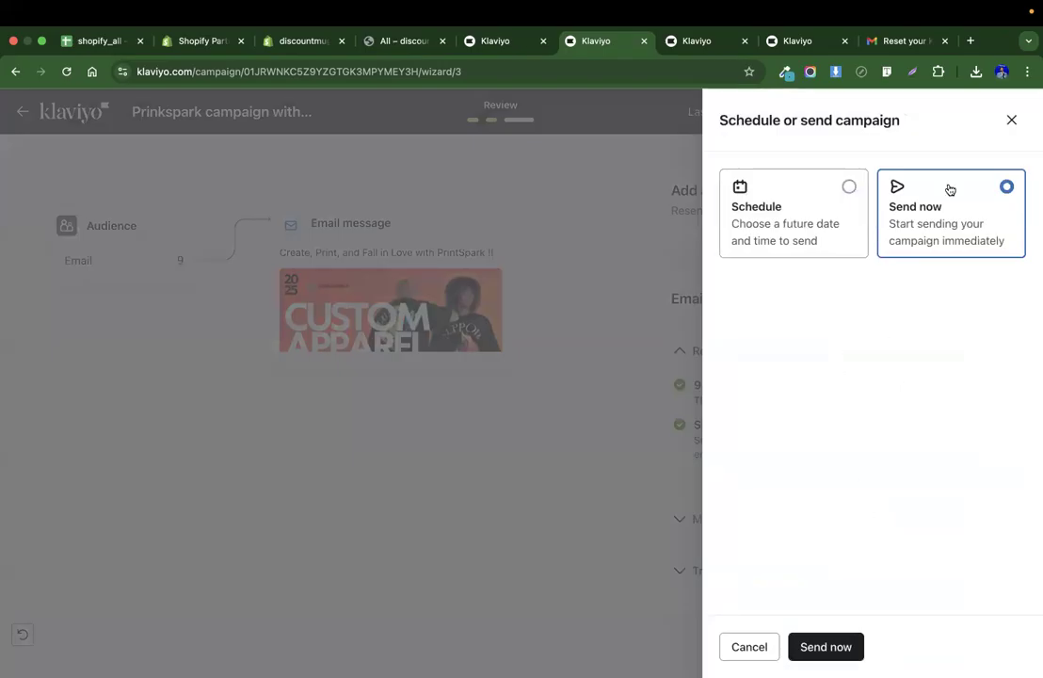
click(1012, 120)
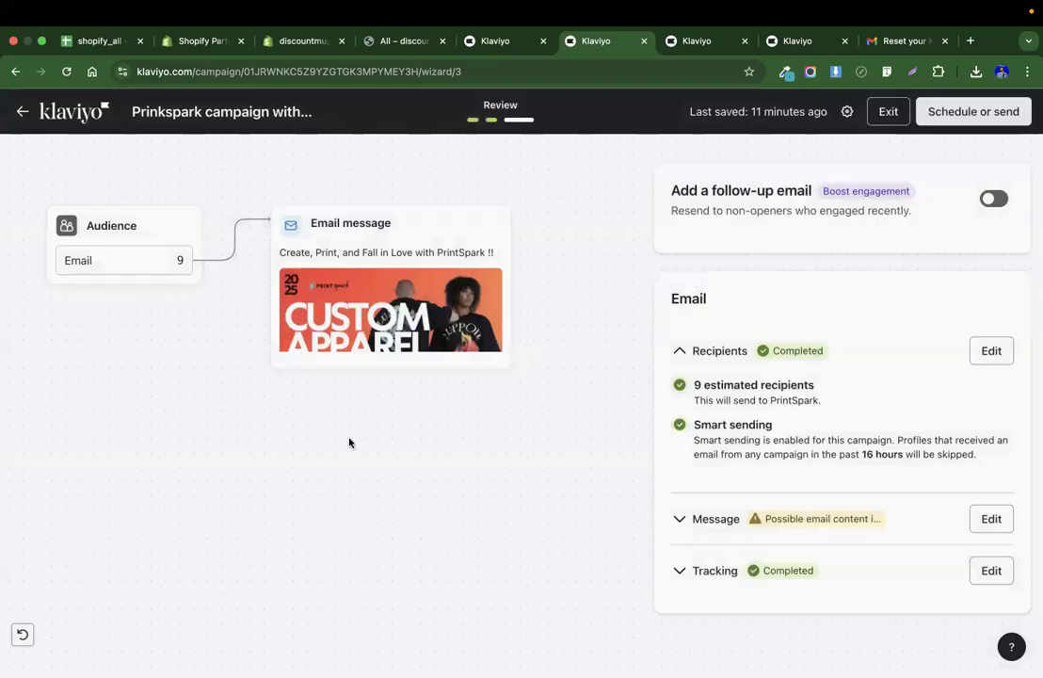
Switch to Google Classroom and open the Classwork page of the CMBD-305(Web design) class.
key(ctrl+Left)
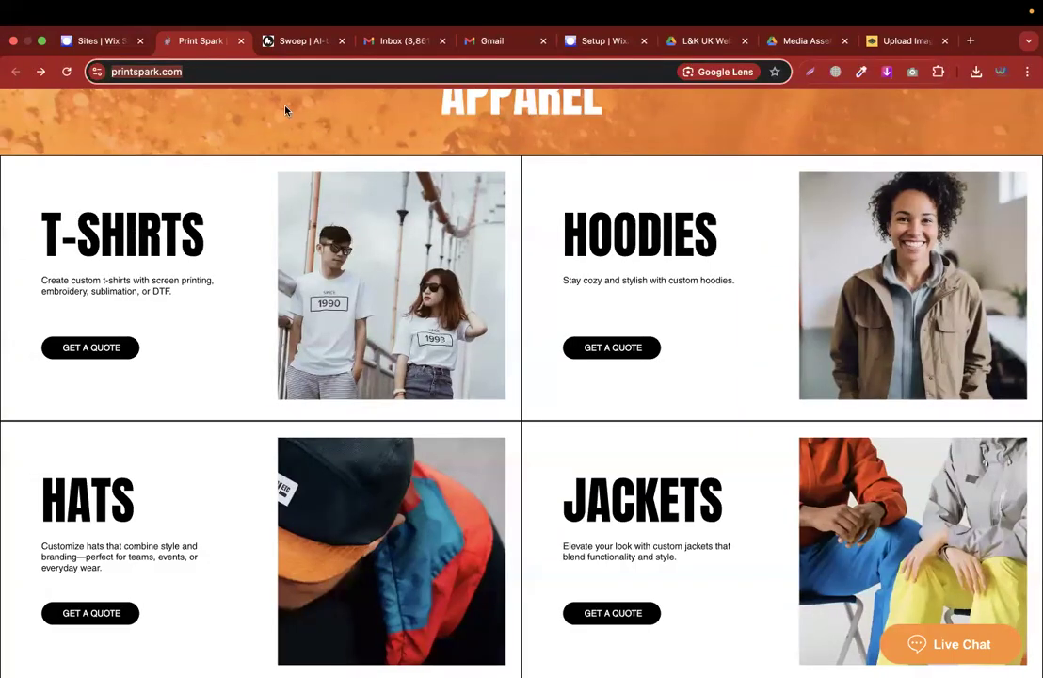
key(ctrl+Left)
key(ctrl+Left)
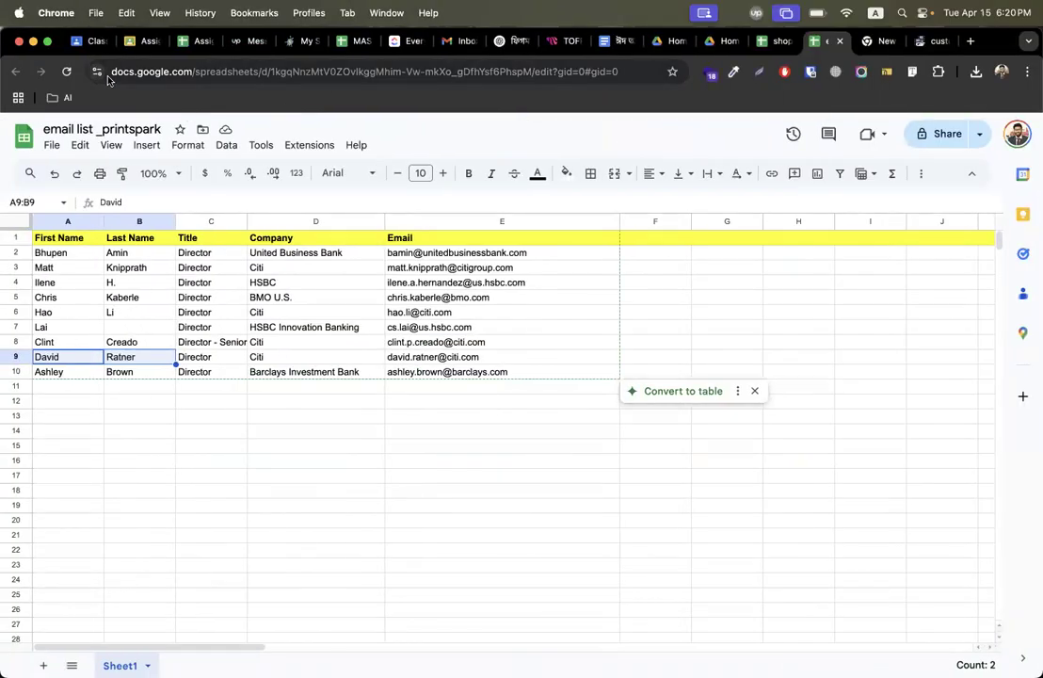
click(90, 41)
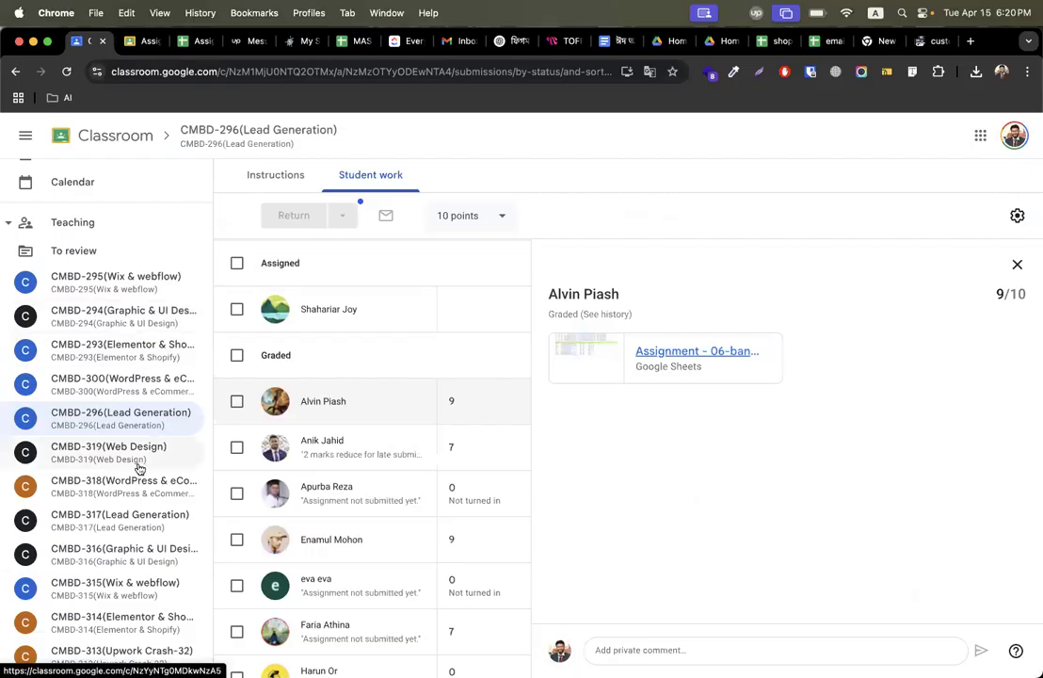
scroll(139, 467, down, 5)
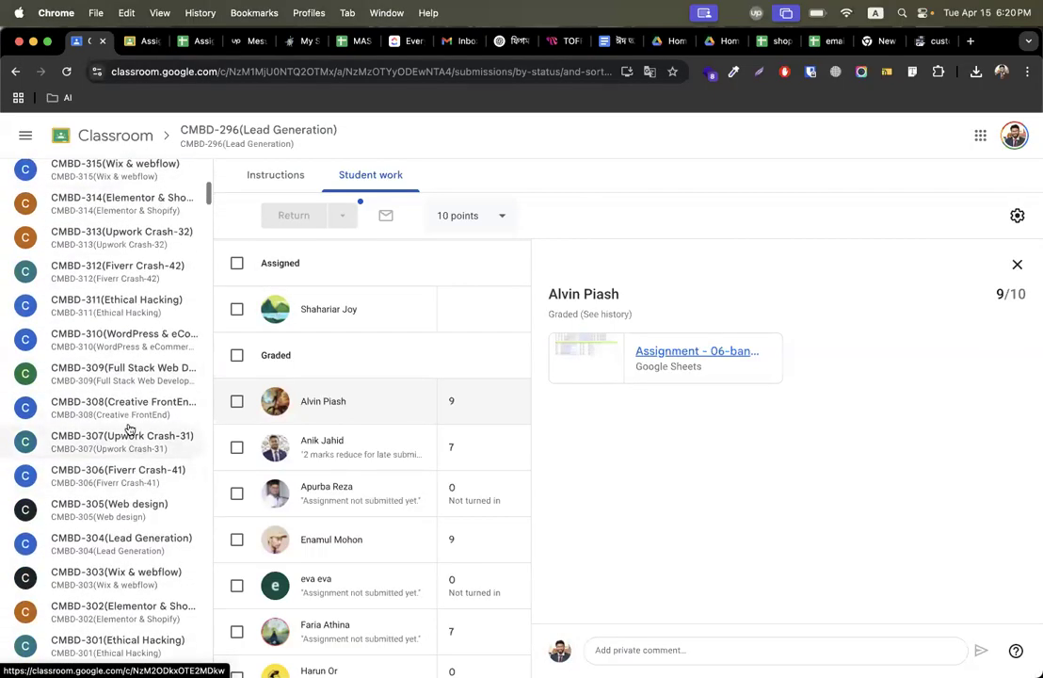
click(130, 507)
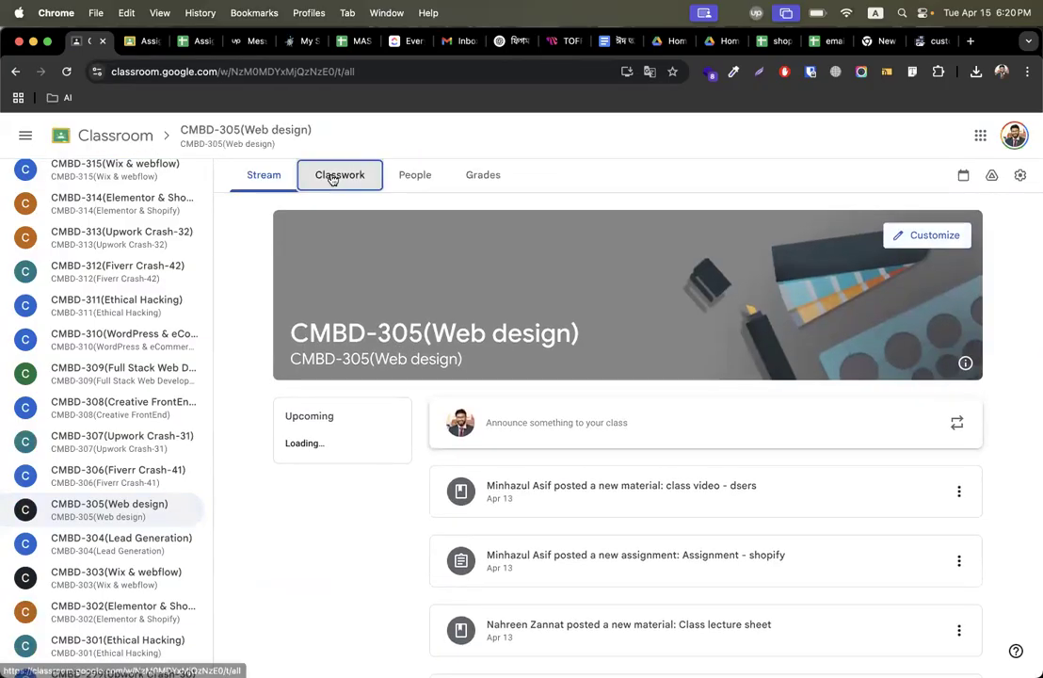
click(332, 179)
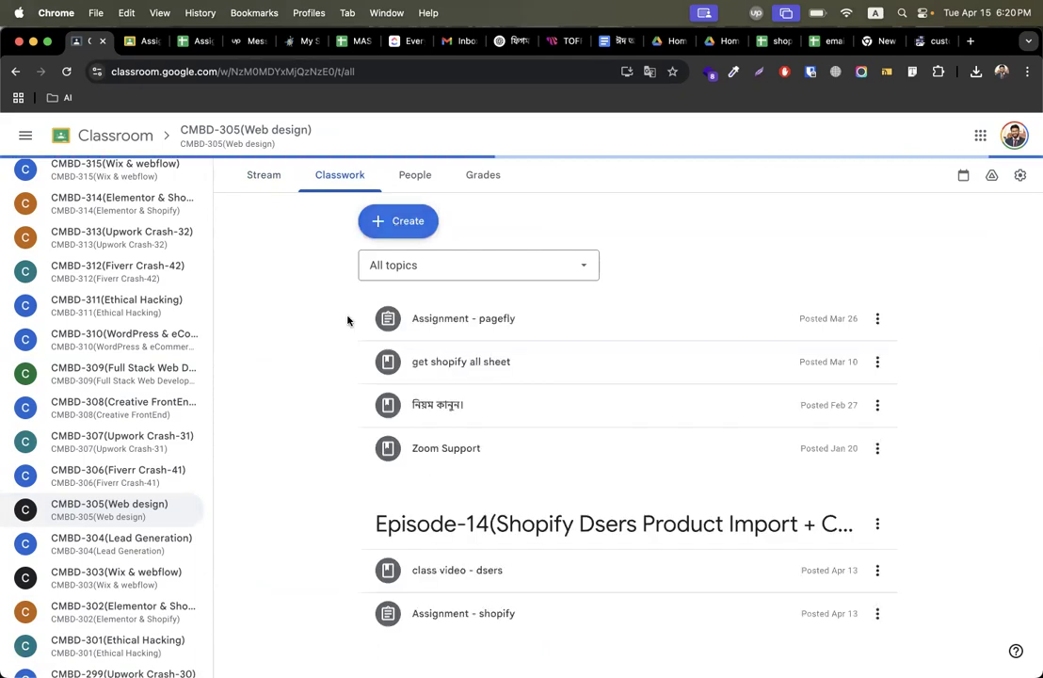
Add a new topic named Episode-15(Shopify Email Marketing With Klaviyo).
click(408, 221)
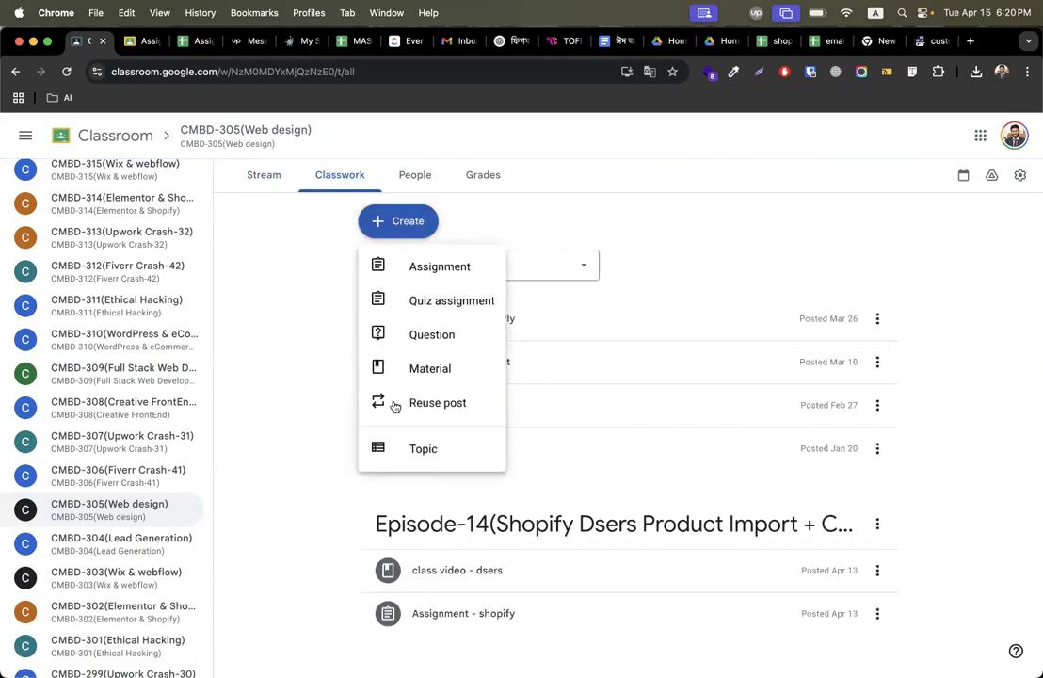
click(407, 461)
text(Episode-15()
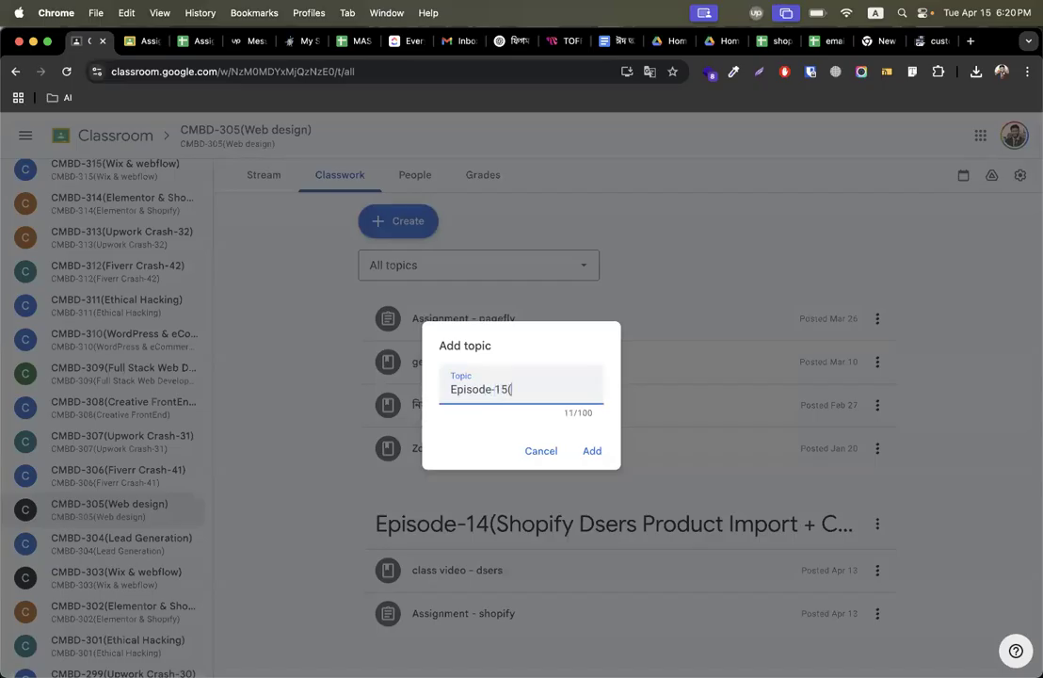
text(Shopify Email Marketing With Klaviyo))
key(Return)
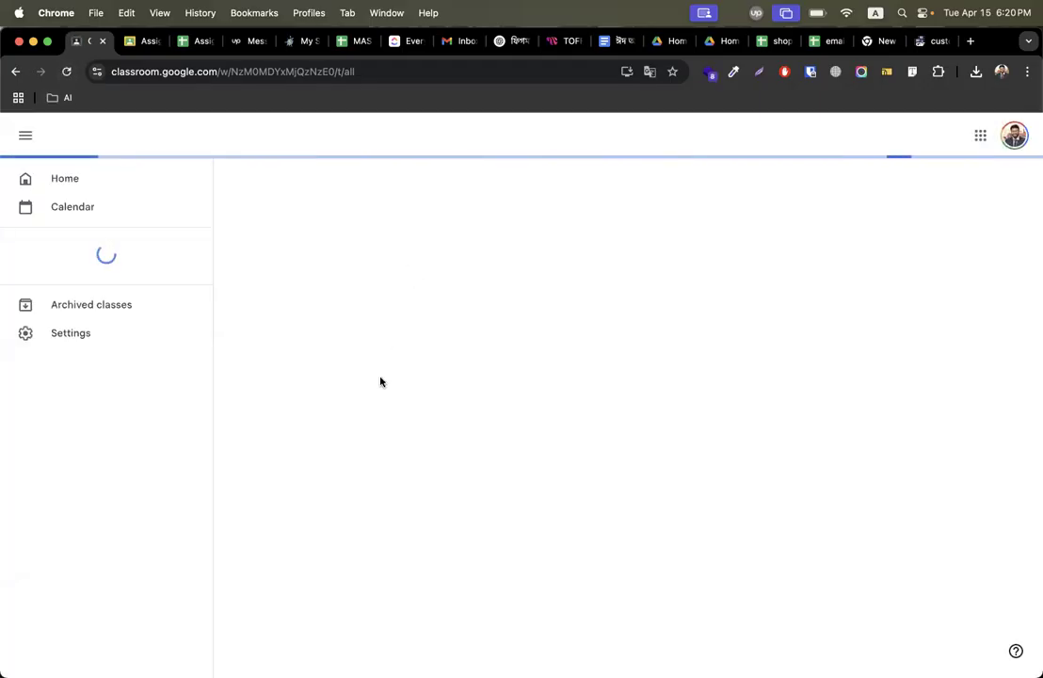
Create a new assignment titled Assignment - Klaviyo.
click(405, 224)
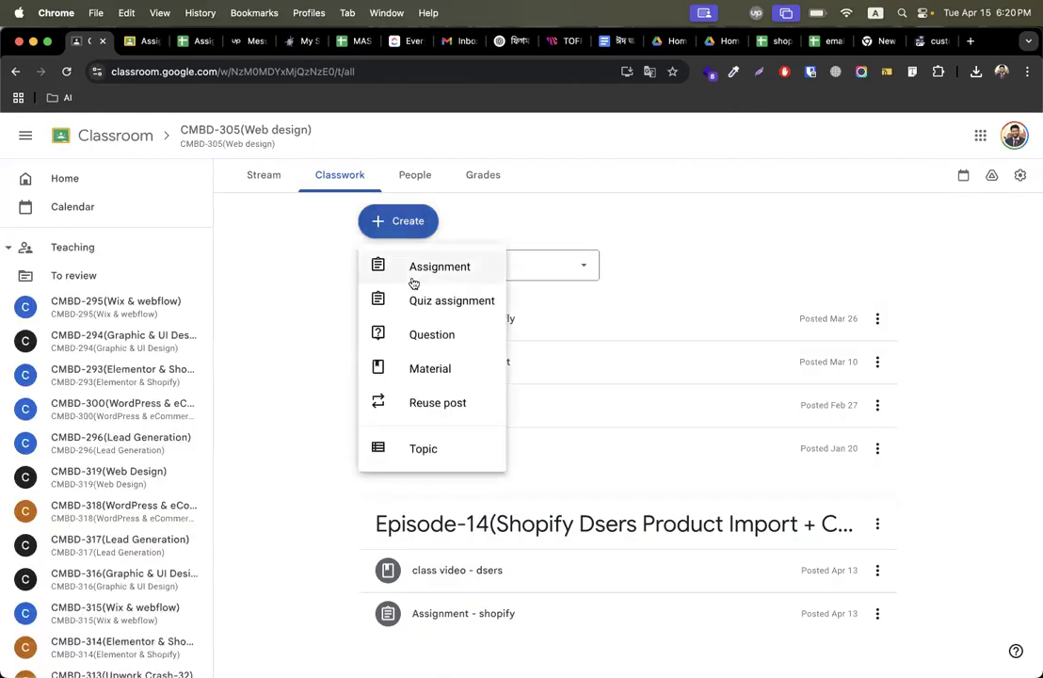
click(412, 276)
text(Assignment - Klaviyo)
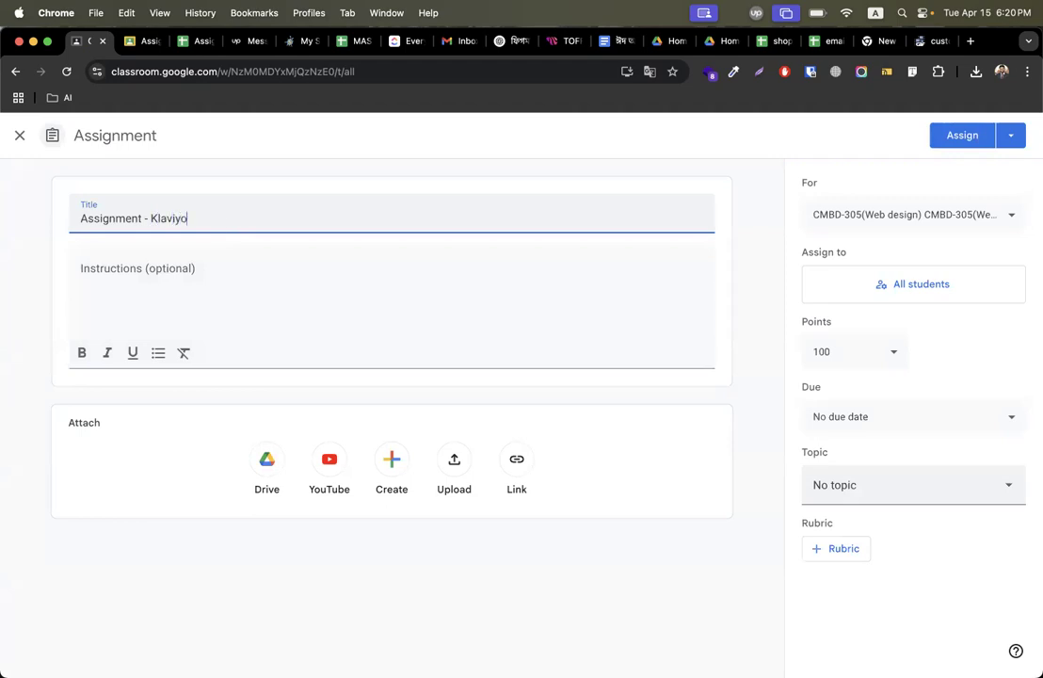
click(179, 295)
text(1. create a emai)
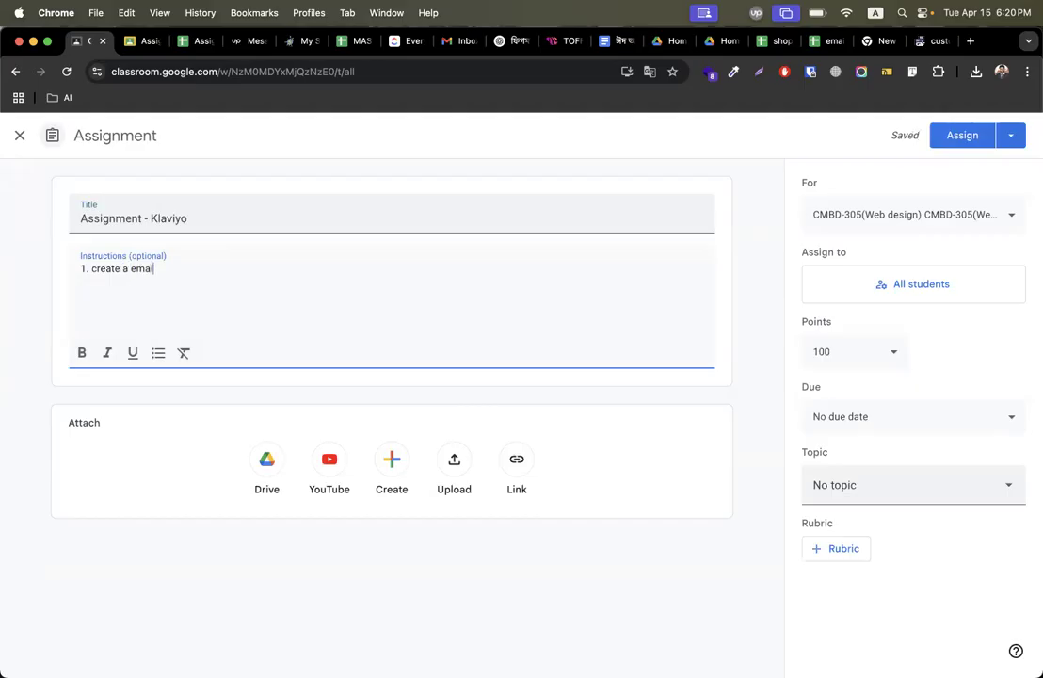
text(l template : content:)
text(https://www.printspark.com/)
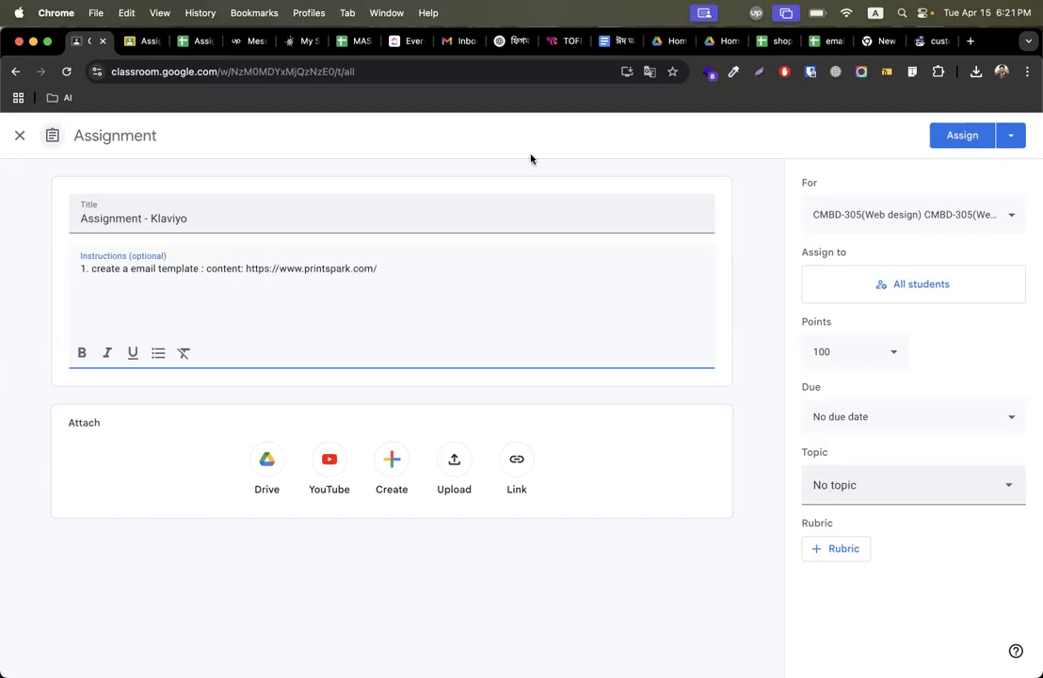
In the email list _printspark spreadsheet, set general sharing access to anyone with the link and copy the link.
click(817, 40)
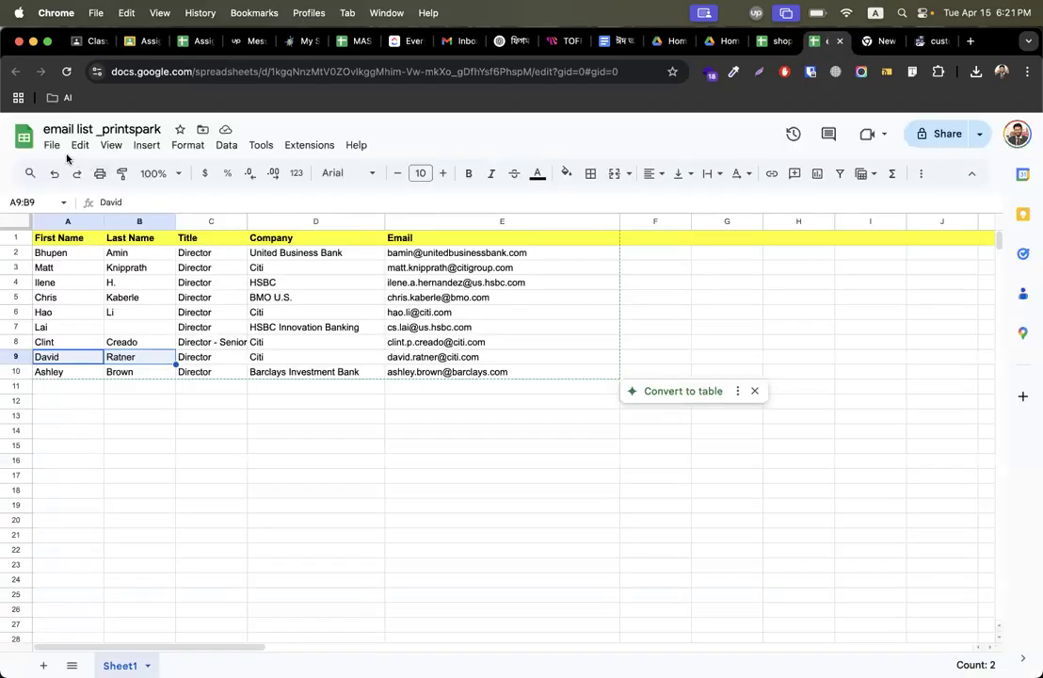
click(920, 143)
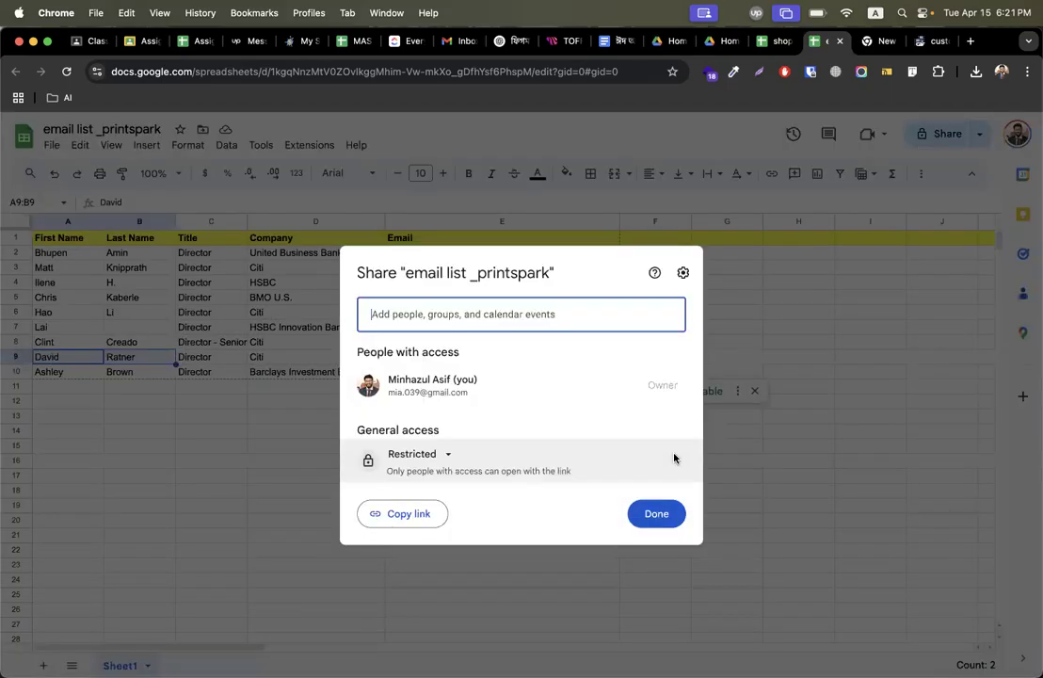
click(448, 456)
click(465, 520)
click(415, 517)
click(651, 512)
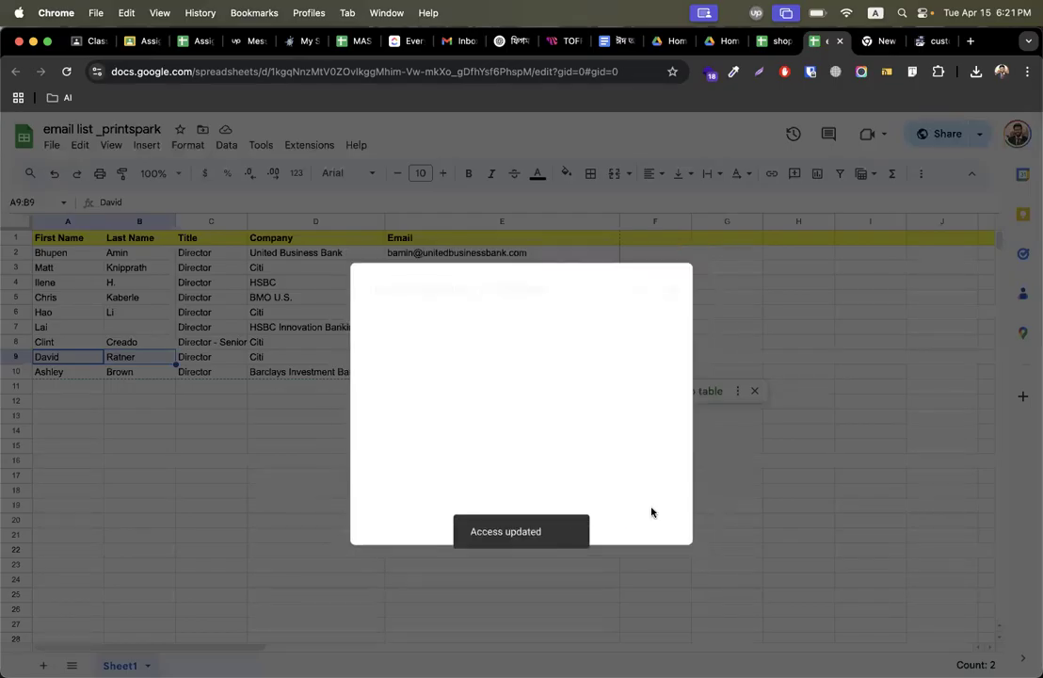
Back in the assignment, add the line send that to them: with the pasted spreadsheet link, then a snap line.
click(88, 41)
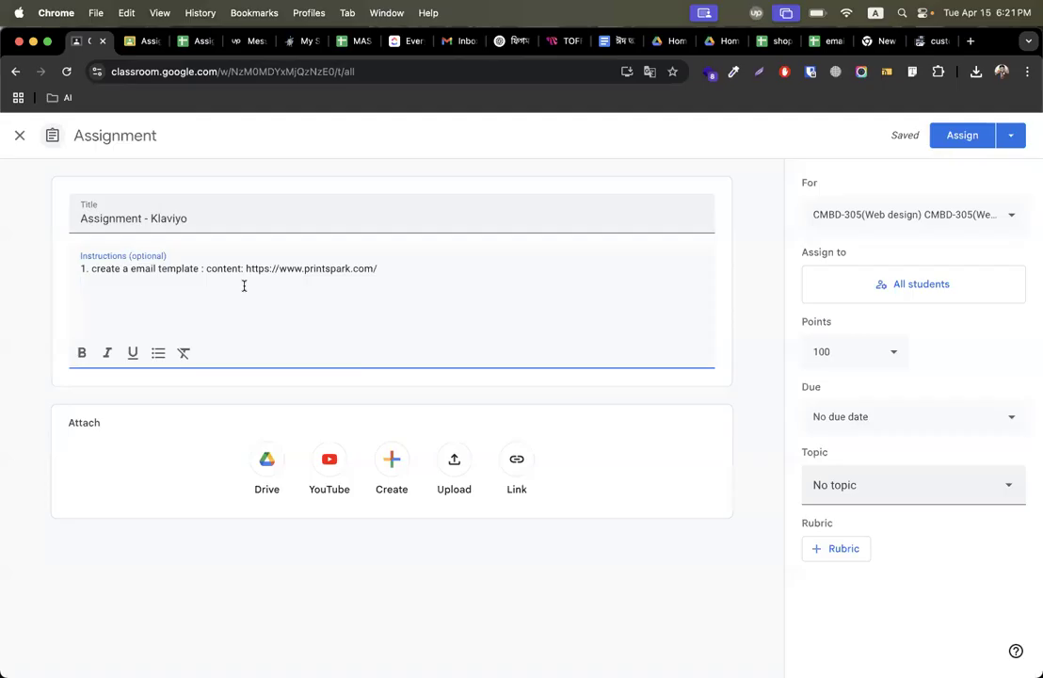
text(em to)
key(BackSpace)
key(BackSpace)
key(BackSpace)
key(BackSpace)
key(BackSpace)
key(BackSpace)
text(at to them:)
key(super+v)
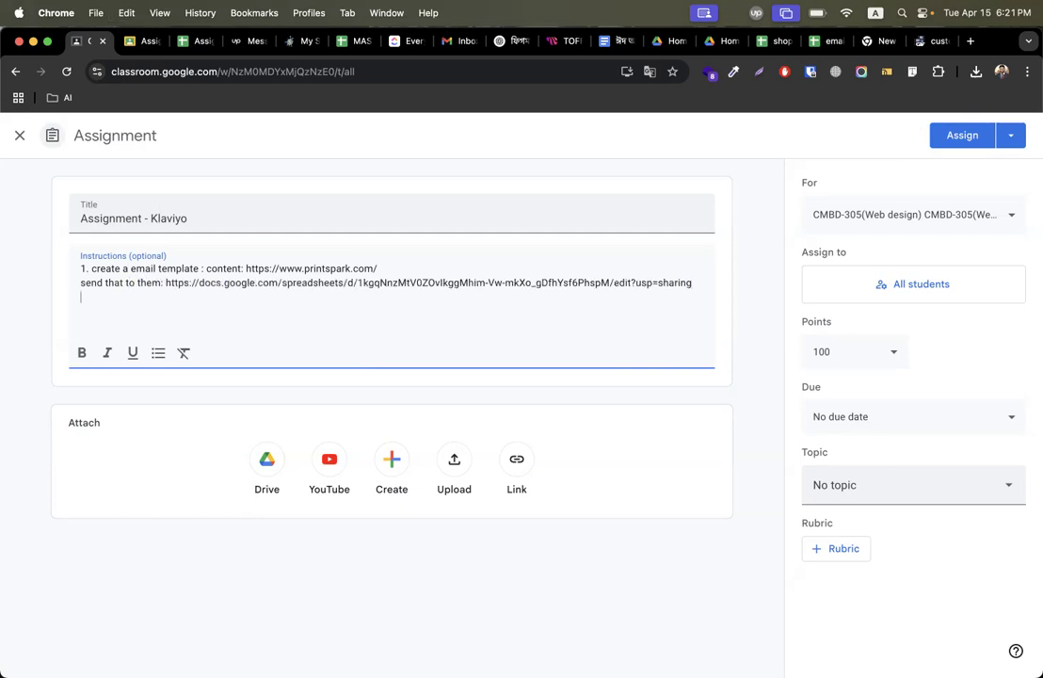
text(snap)
key(Return)
Add instruction 2. signup form with a 20% dynamic coupon > welcome email send when subscribe (snap).
text(2. welcome)
key(BackSpace)
key(BackSpace)
key(BackSpace)
text(signup)
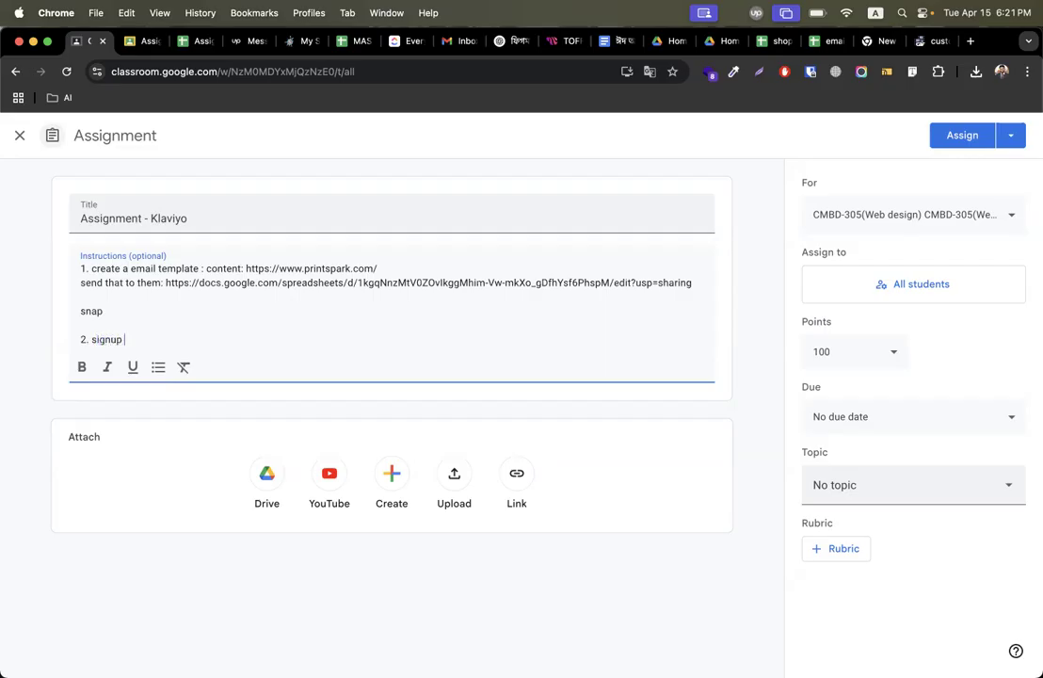
text( form with a 20% dynamic cou)
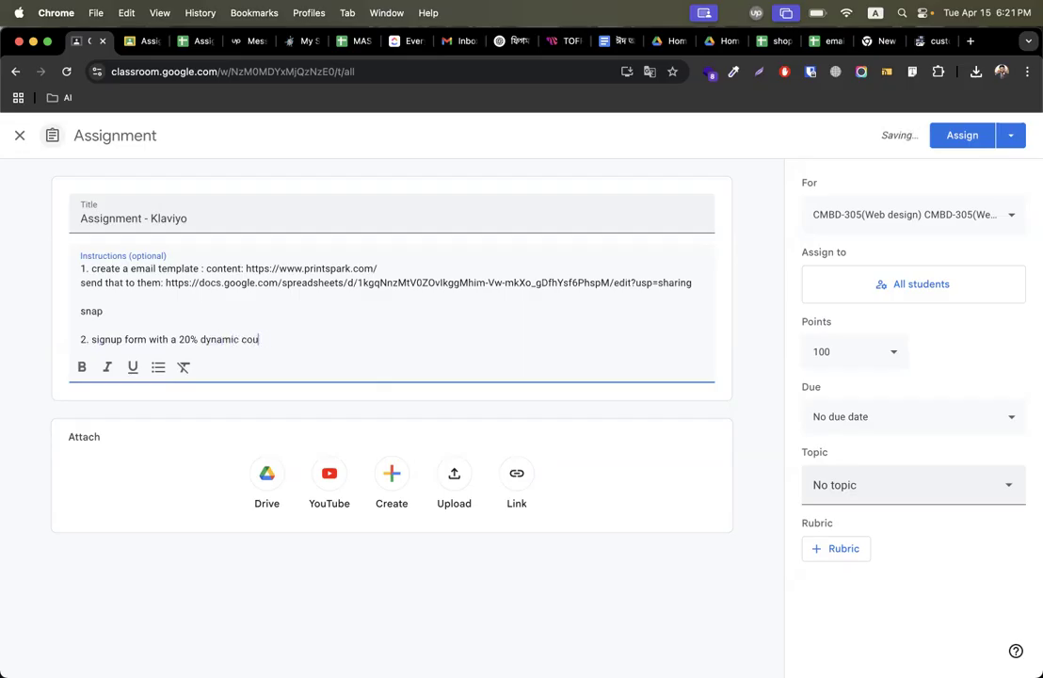
text(pon > welcome email se)
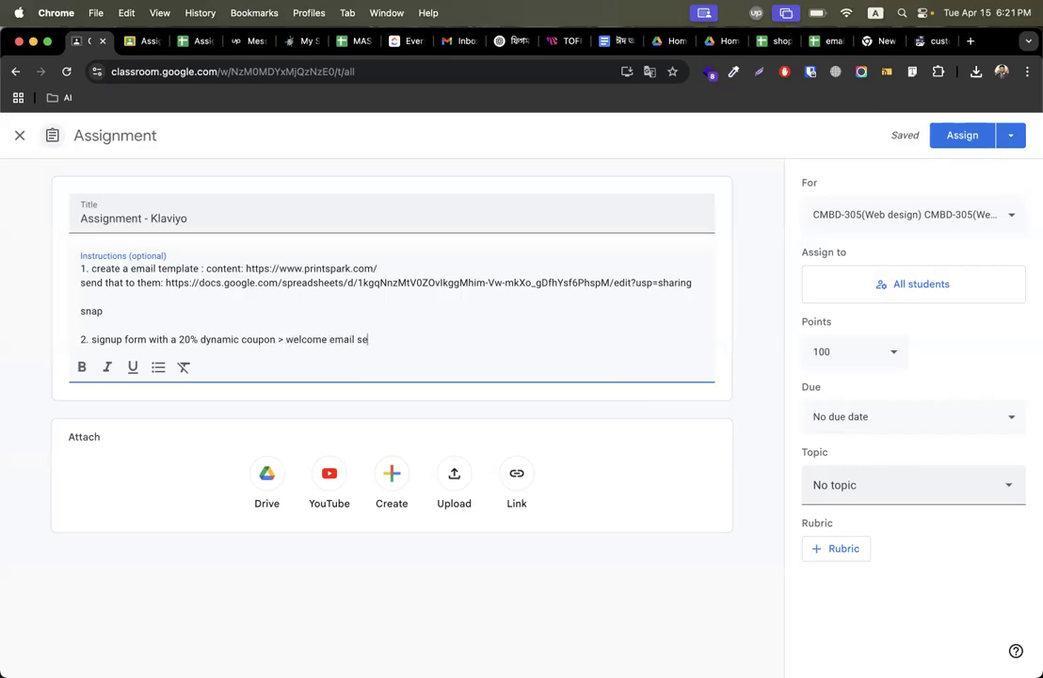
text(nd hanhen subcribe (snap)
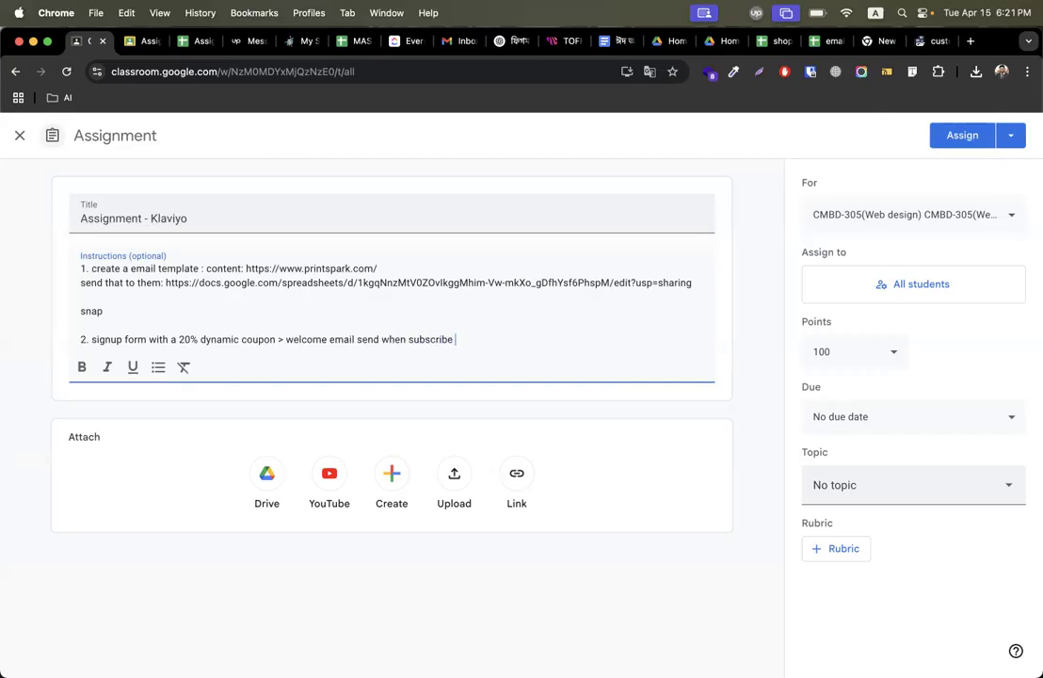
text())
Add the next instruction: customer thank you mail (snap).
key(Return)
text(2. )
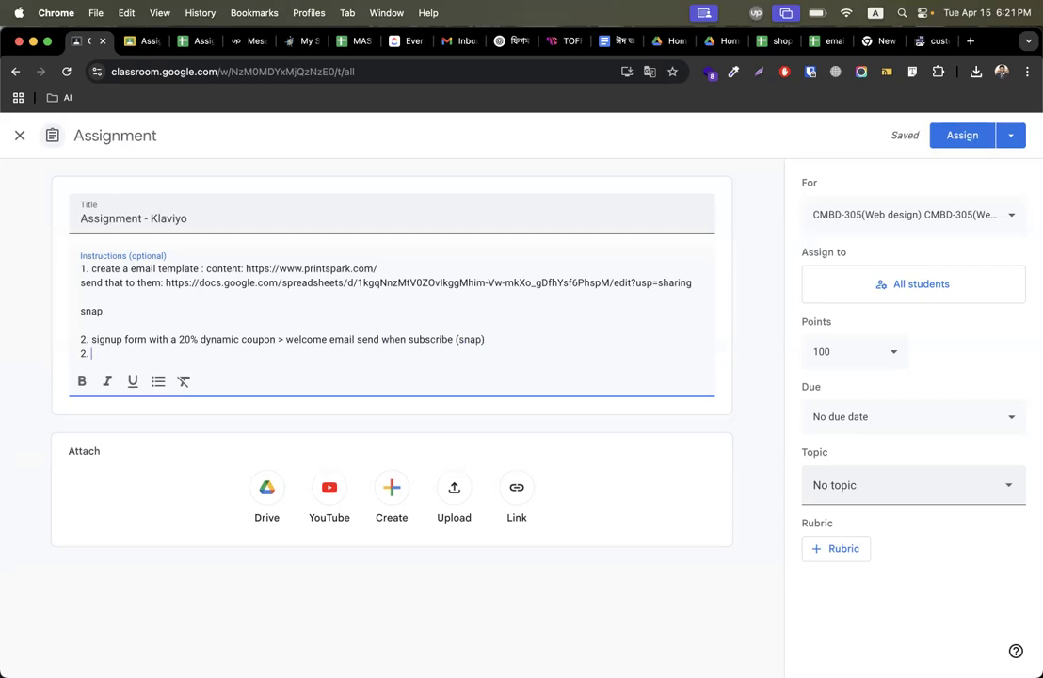
text(customer thank you mail )
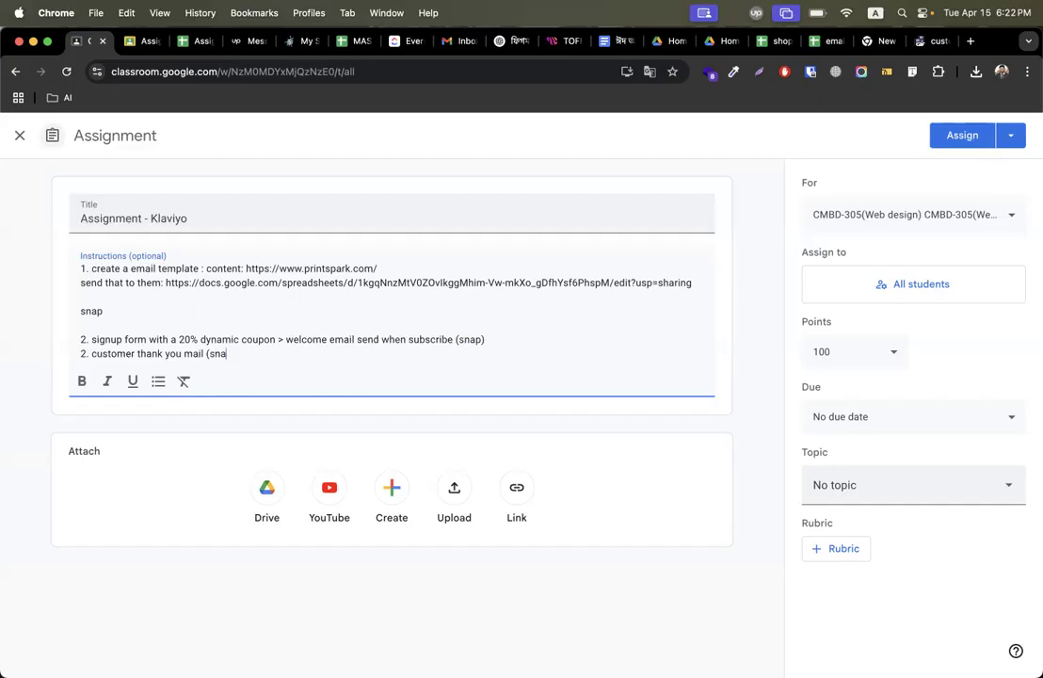
text((snap))
key(Return)
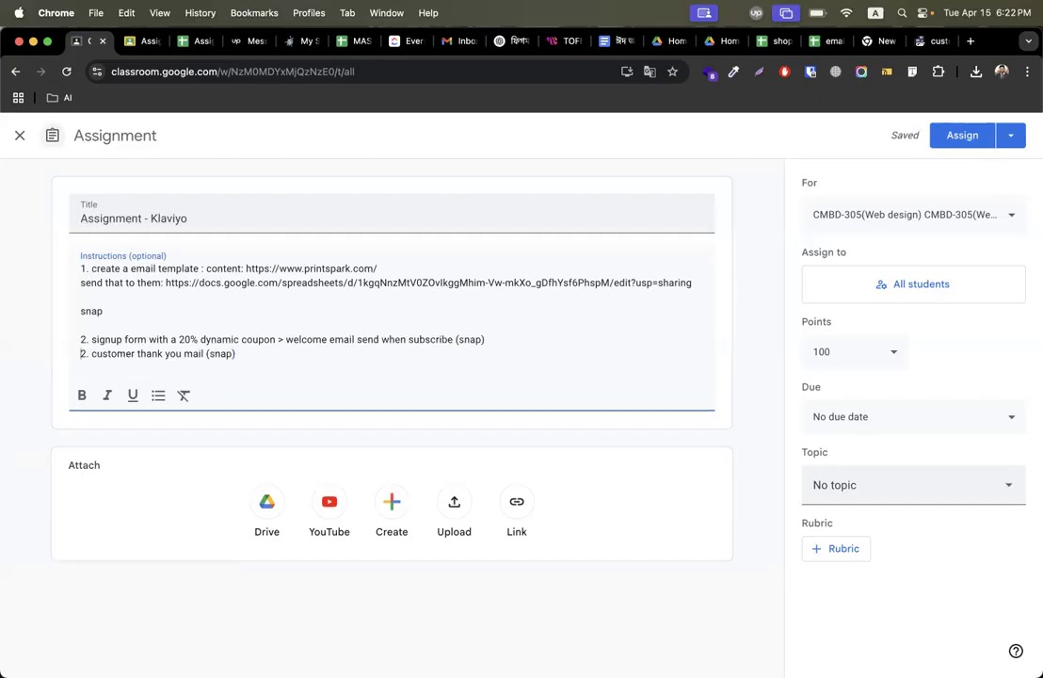
Add instruction 4. Abandoned cart automation / flow and insert flow after thank you mail in instruction 3.
text(Abandoned cart au)
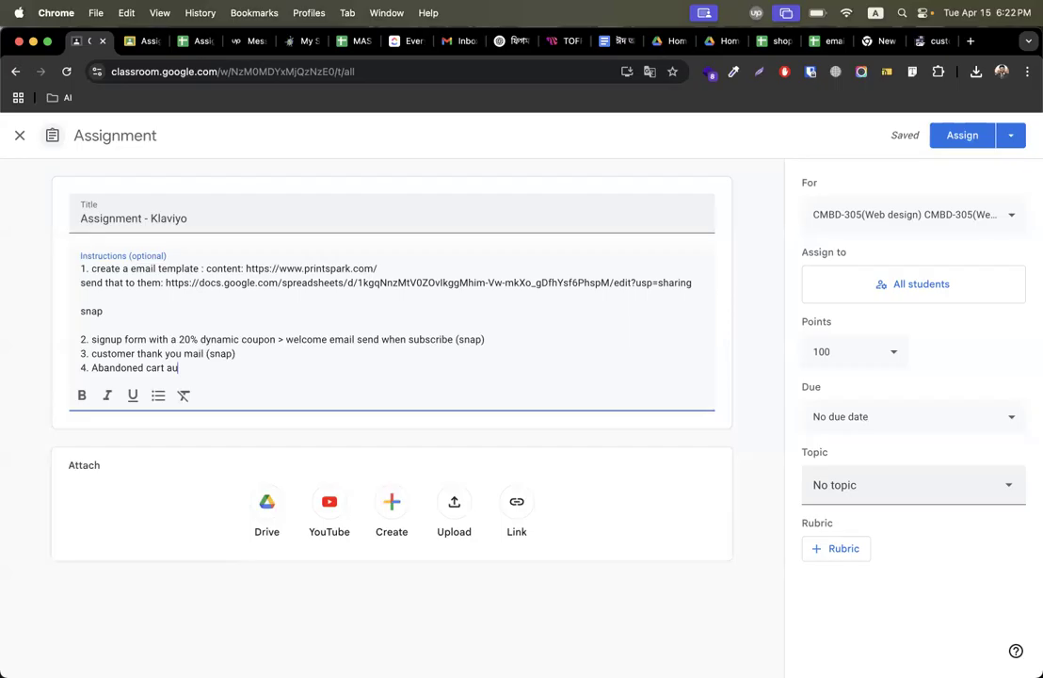
text(tomation /)
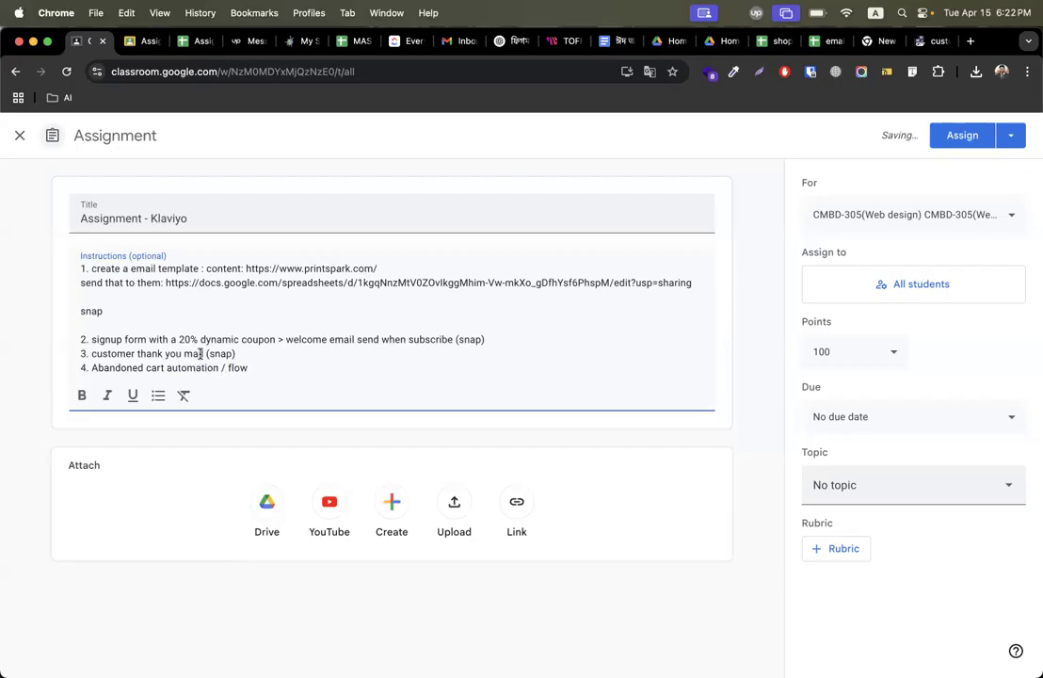
text( flows)
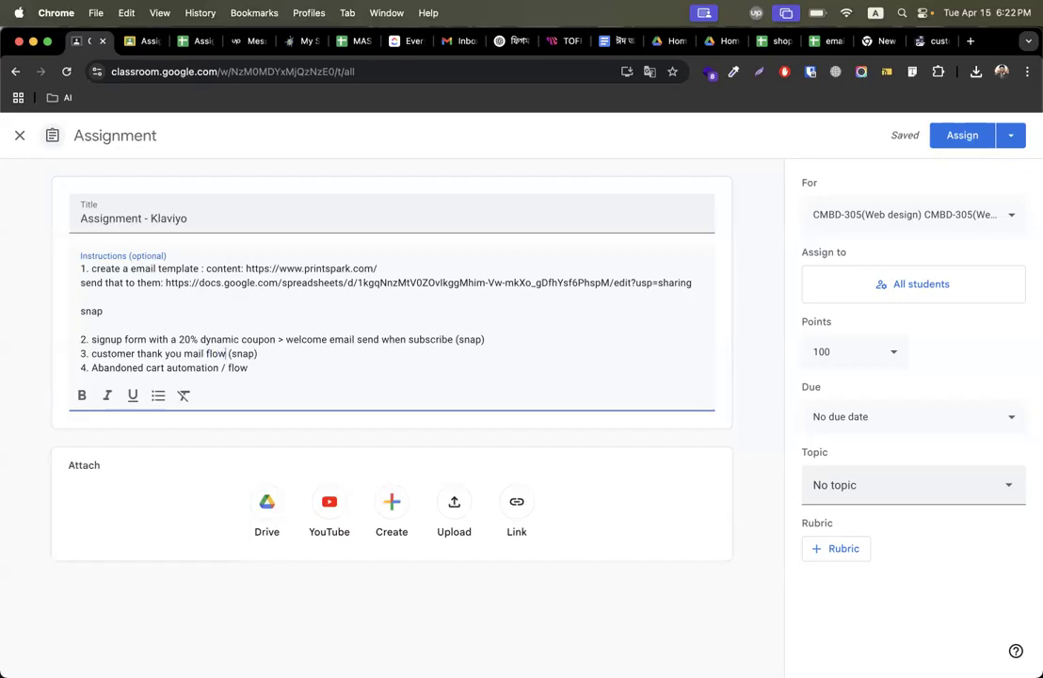
Append (snap) to the end of instruction 4.
drag(262, 361, 234, 356)
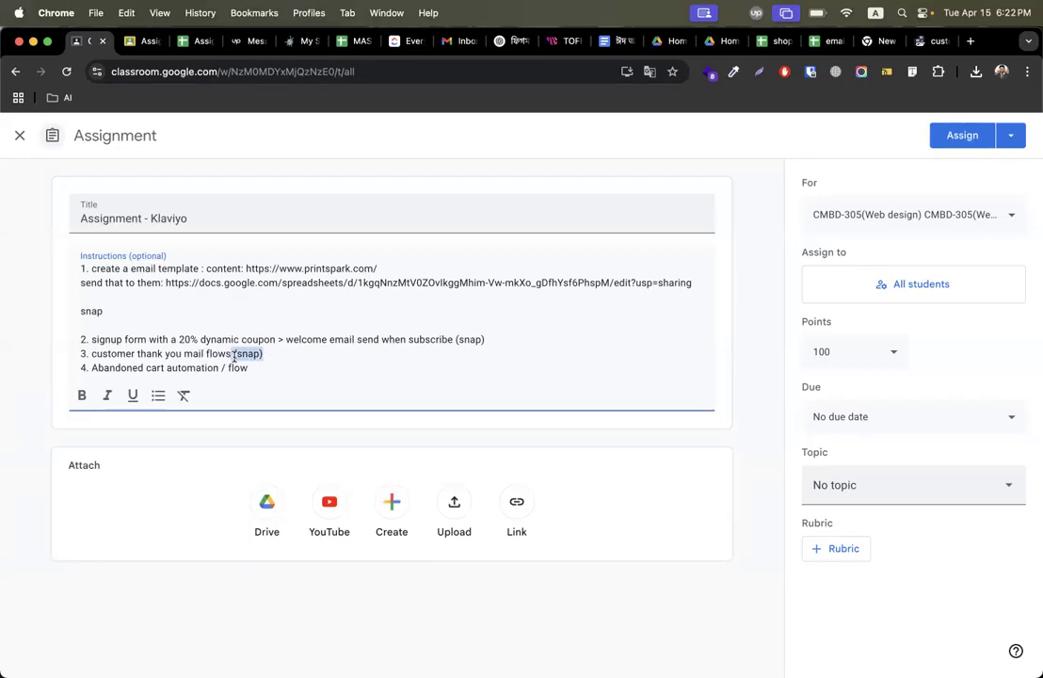
click(302, 365)
key(super+v)
Add a closing line after a blank line: all snaps upload in a google docs and submit the docs.
key(Return)
key(Return)
text(snap)  a)
text(ll sn)
text(aps uploa)
text(d in a goog)
text(le docs and s)
text(ubmit the do)
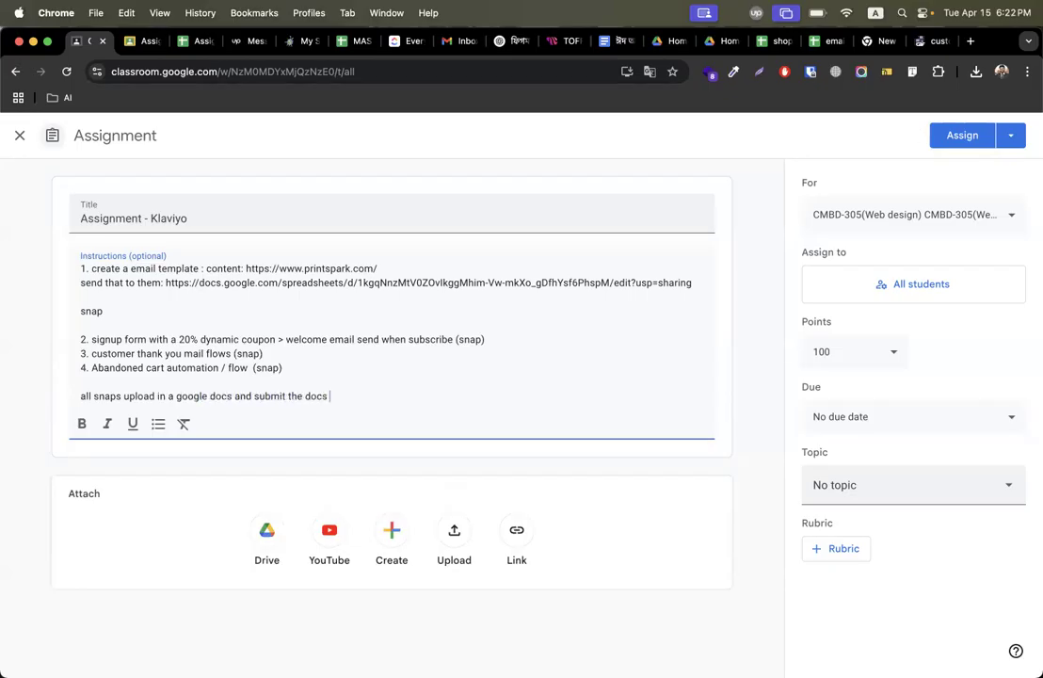
Browse the assignment's topic list without choosing a topic.
click(860, 486)
scroll(900, 373, down, 5)
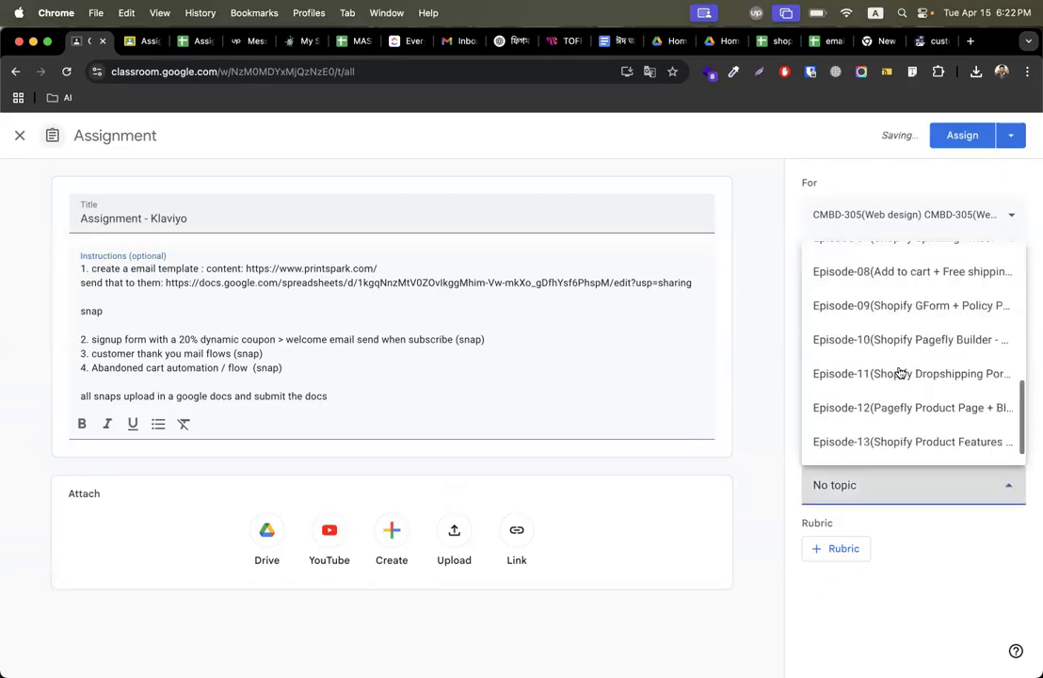
scroll(900, 373, down, 1)
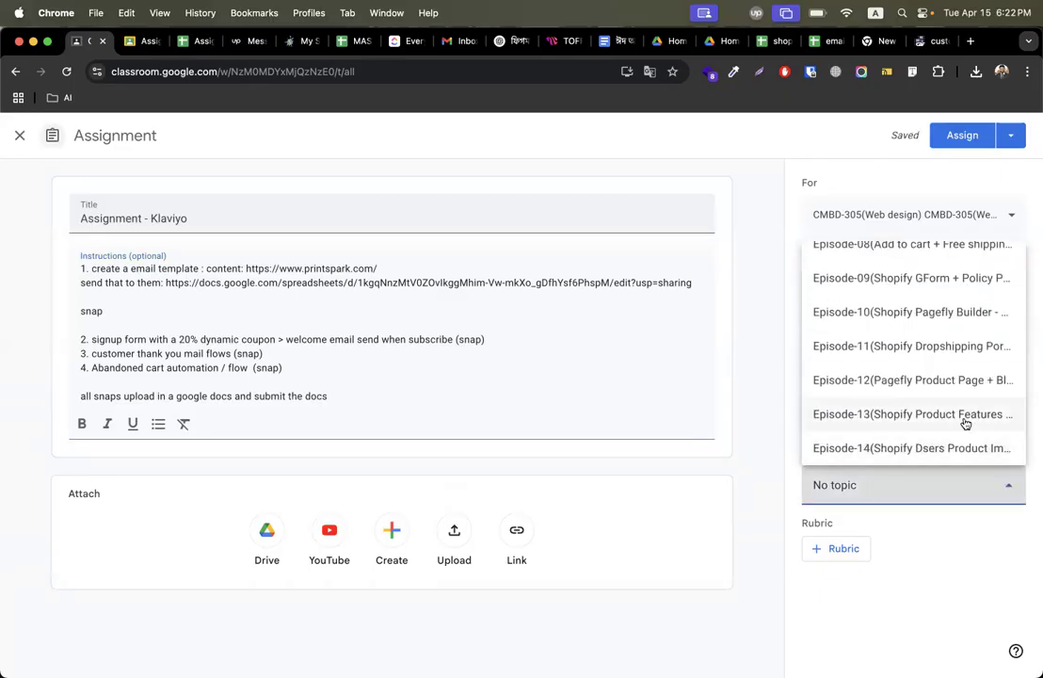
scroll(944, 365, up, 10)
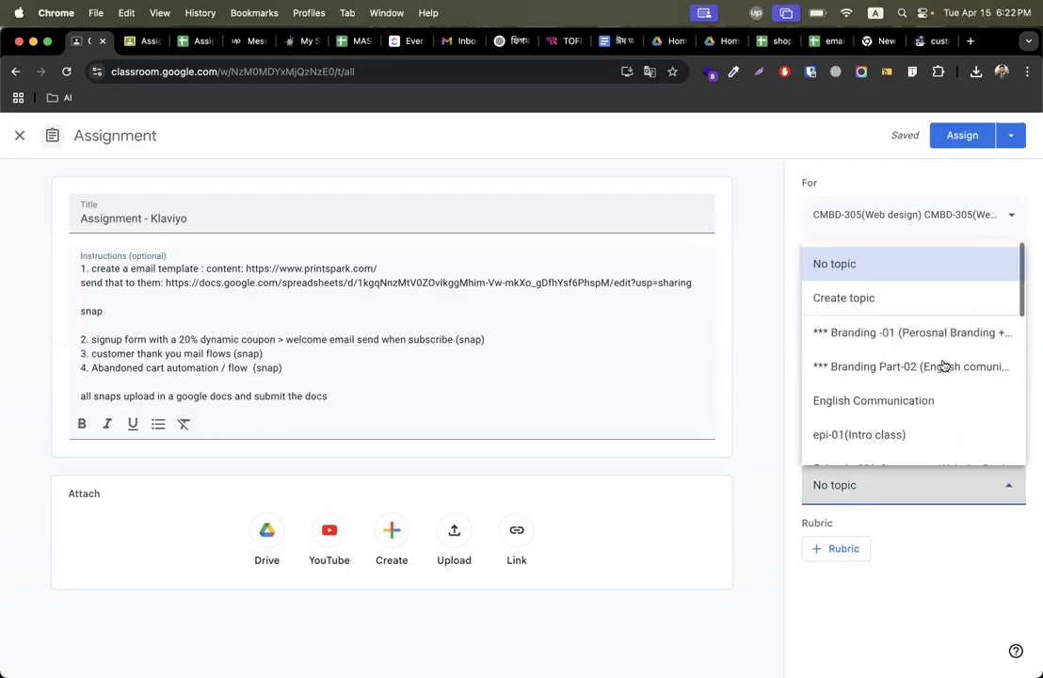
scroll(944, 365, down, 5)
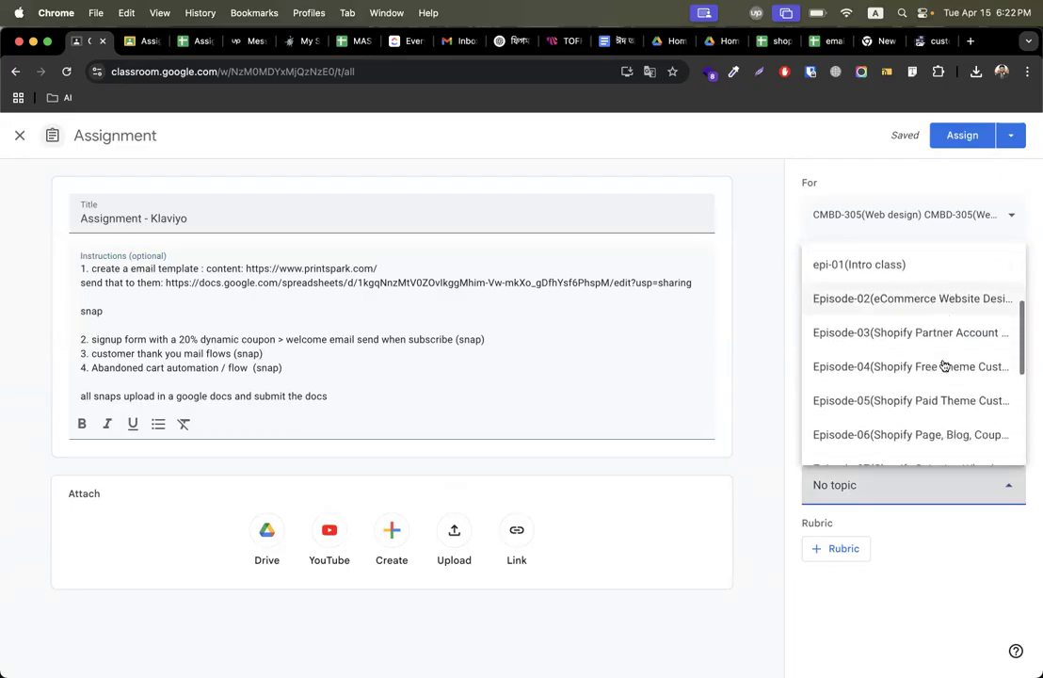
scroll(944, 366, down, 3)
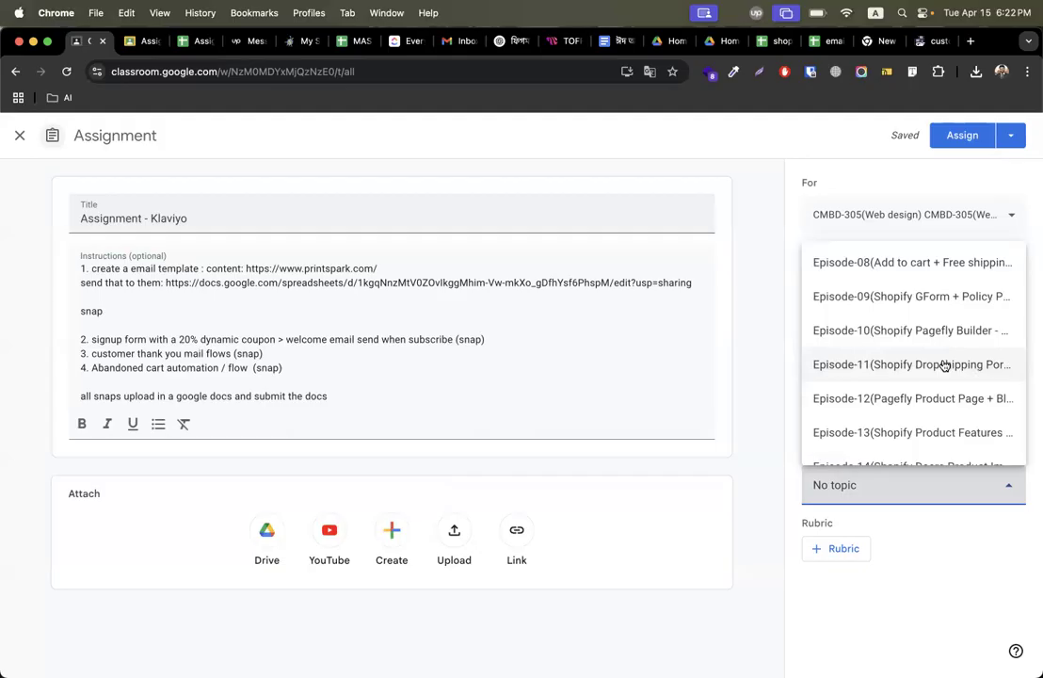
scroll(944, 366, down, 1)
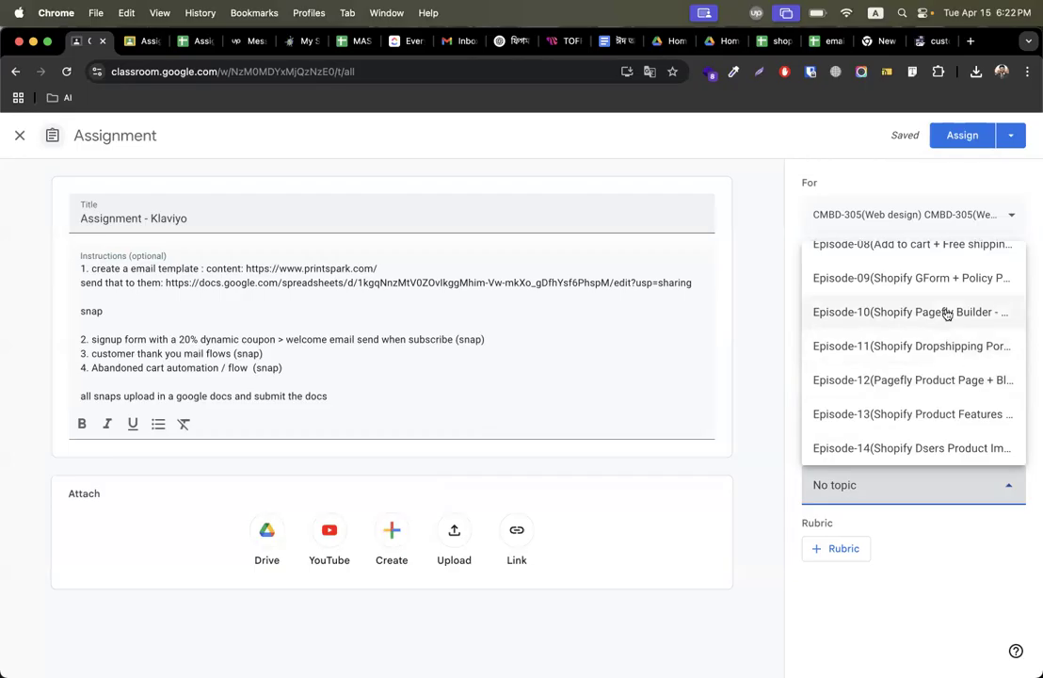
scroll(944, 325, up, 3)
scroll(944, 300, up, 3)
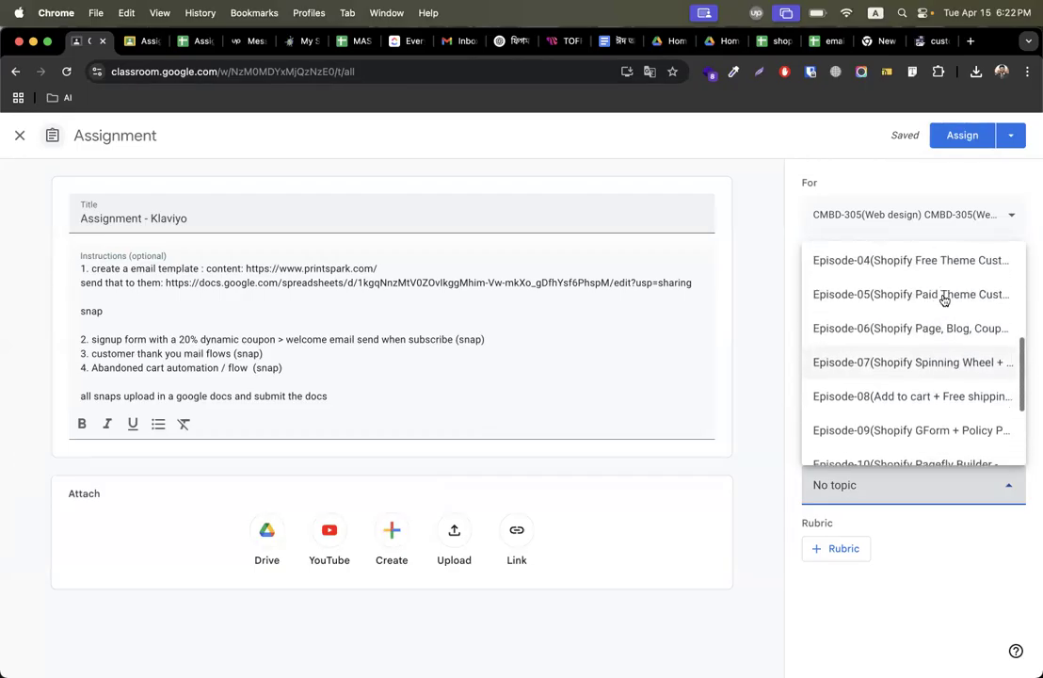
scroll(951, 333, up, 3)
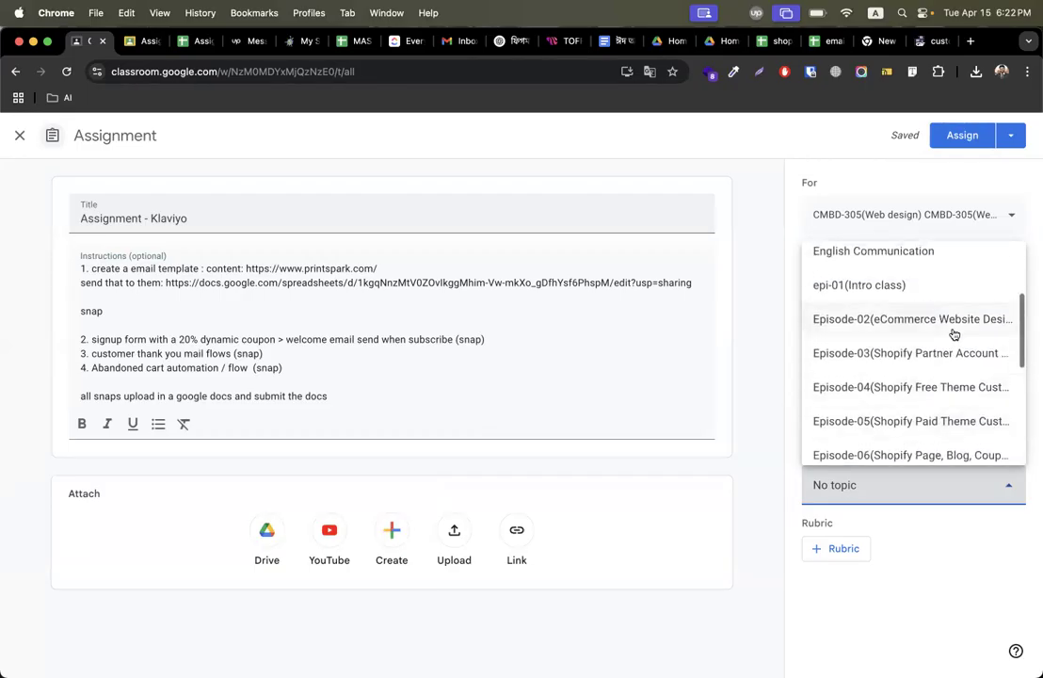
scroll(951, 334, up, 5)
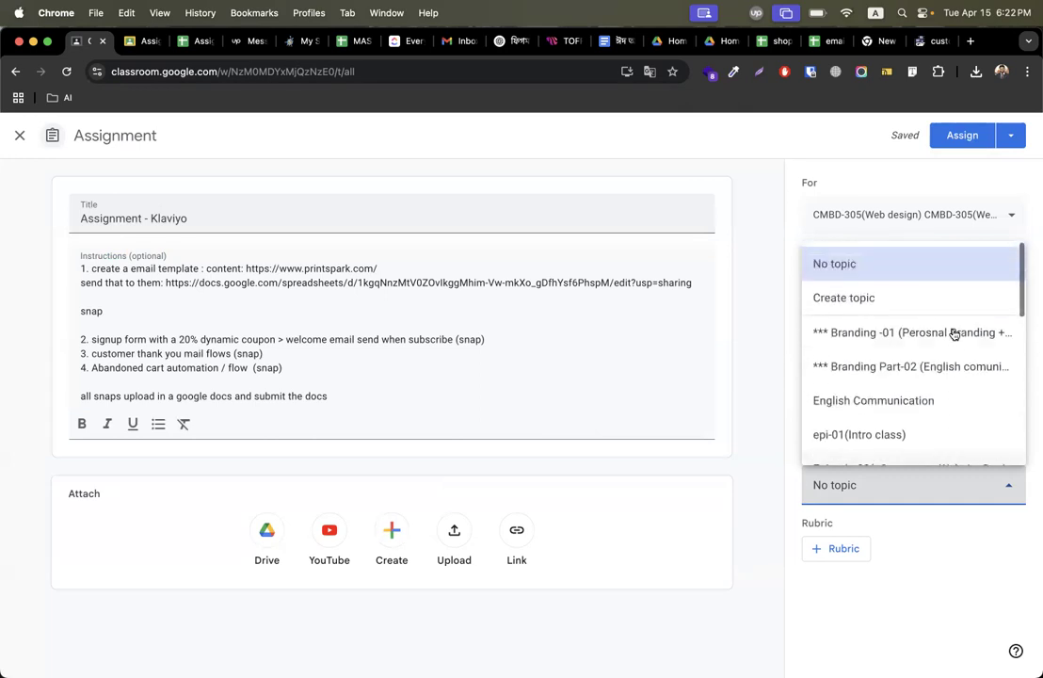
scroll(935, 362, down, 10)
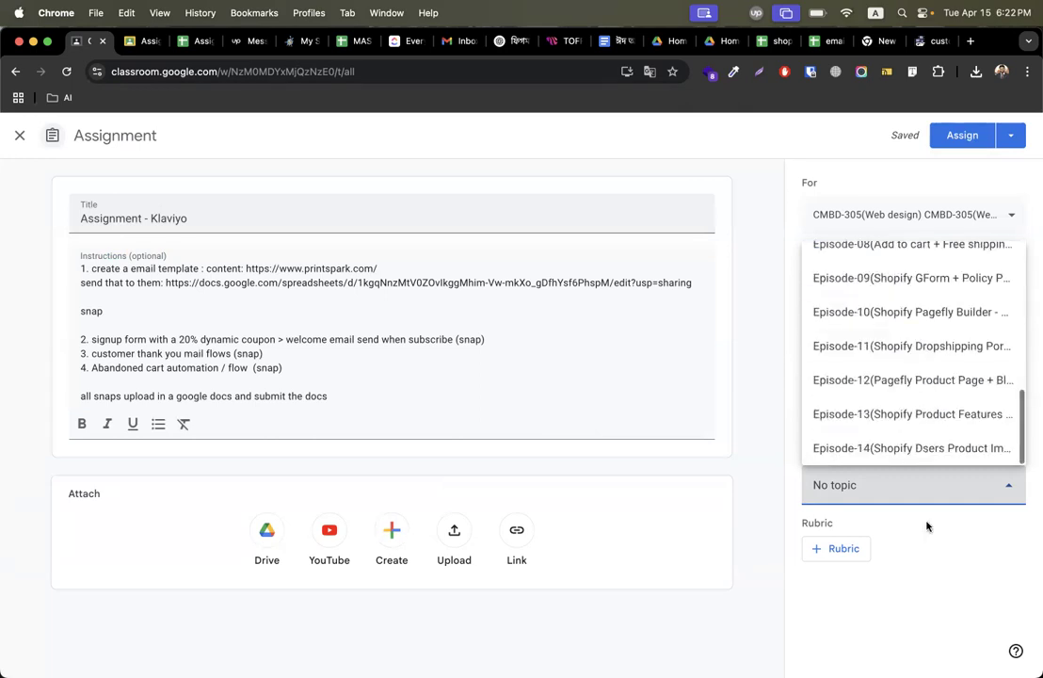
click(936, 565)
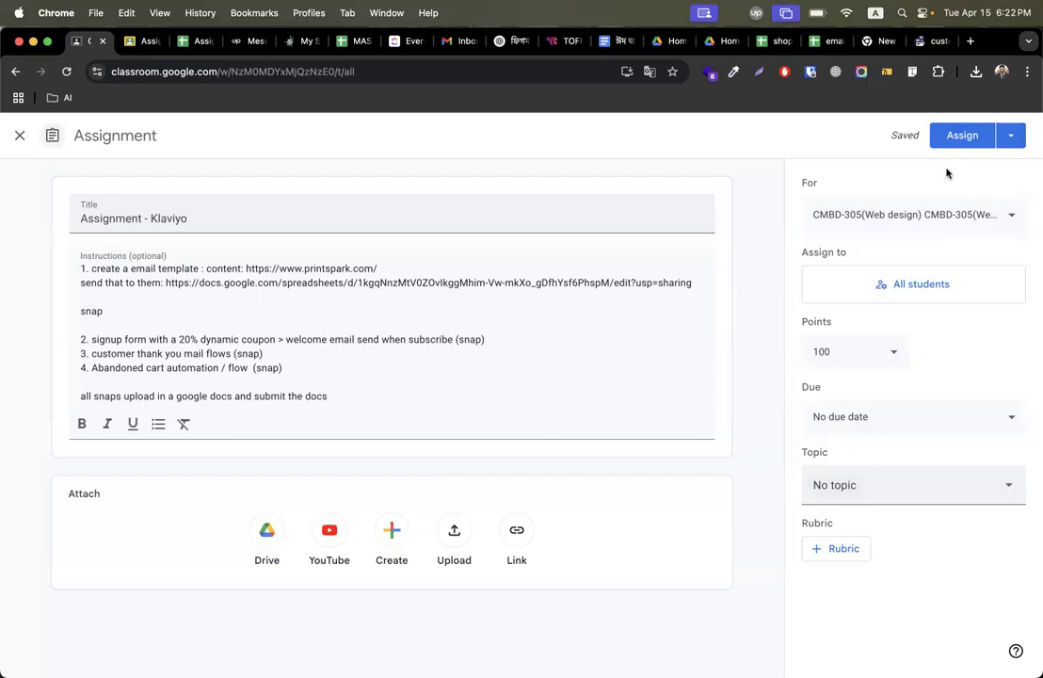
Assign the Klaviyo assignment to the class.
click(954, 138)
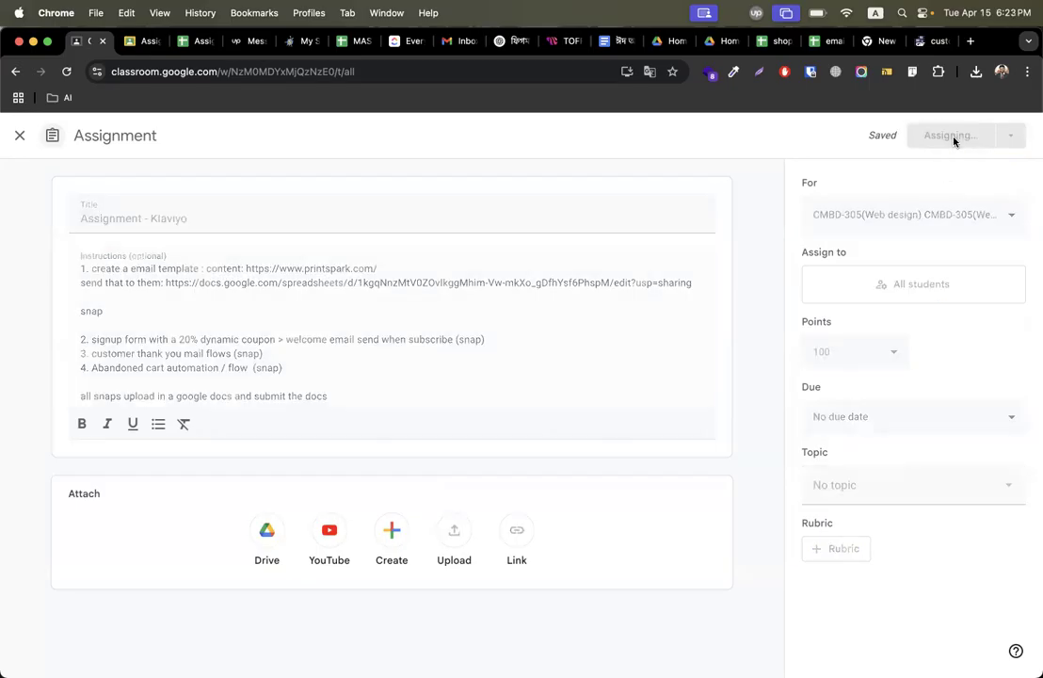
scroll(956, 400, down, 3)
scroll(954, 398, down, 2)
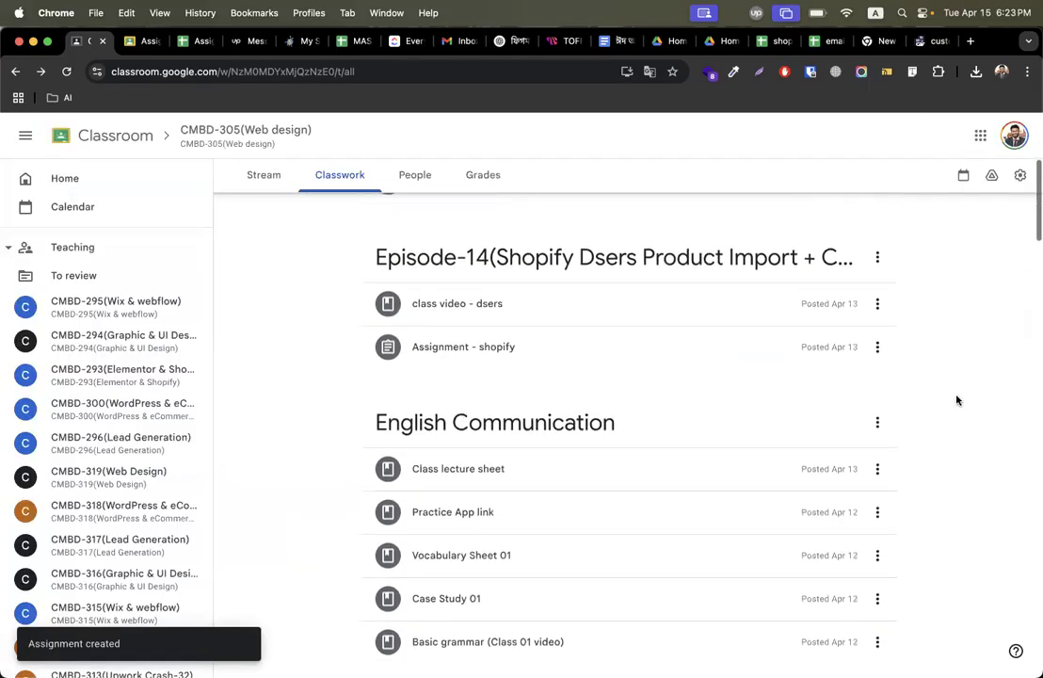
Create a topic named Episode-15(Klaviyo Email Marketing for shopify) and move the Klaviyo assignment into it.
scroll(659, 329, up, 5)
click(400, 222)
click(442, 448)
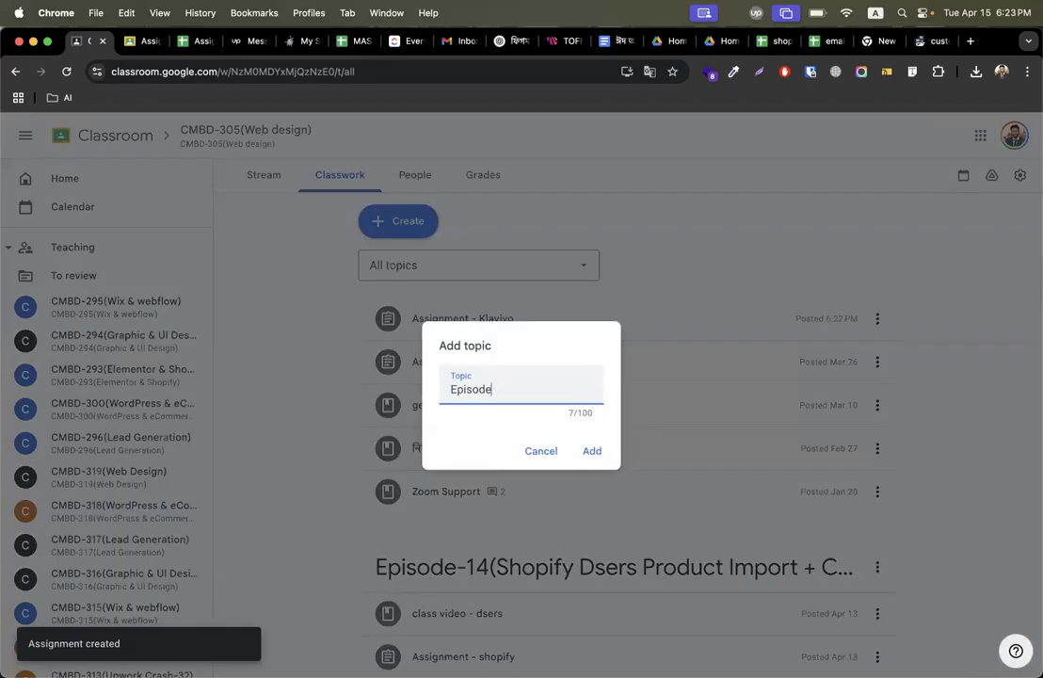
text(Episode-15(Klaviyo Email)
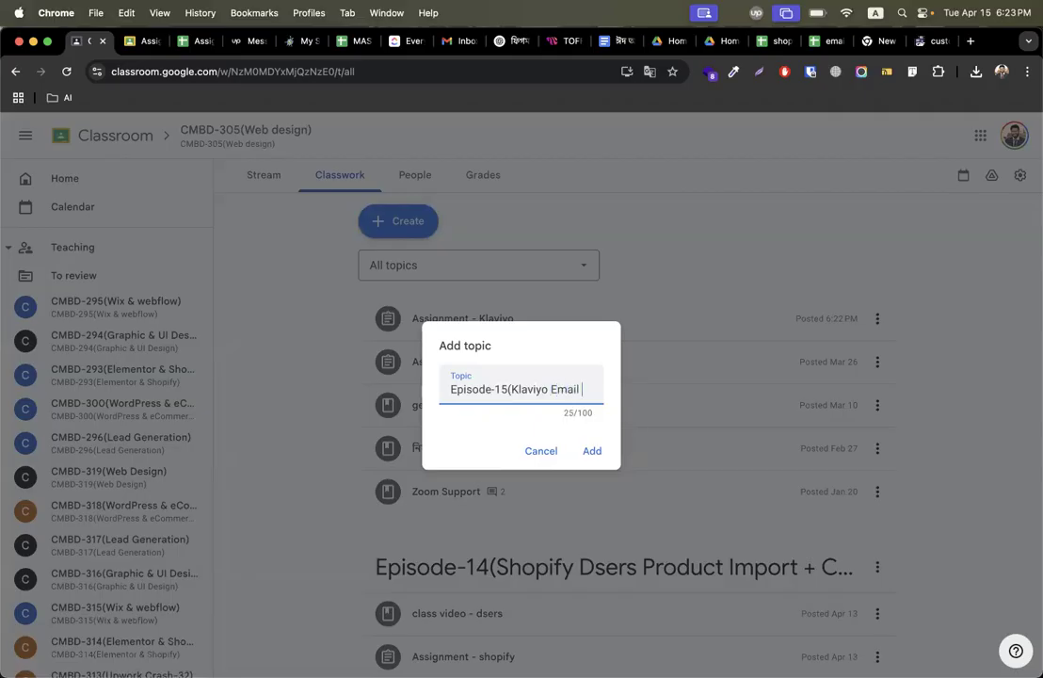
text( Ma)
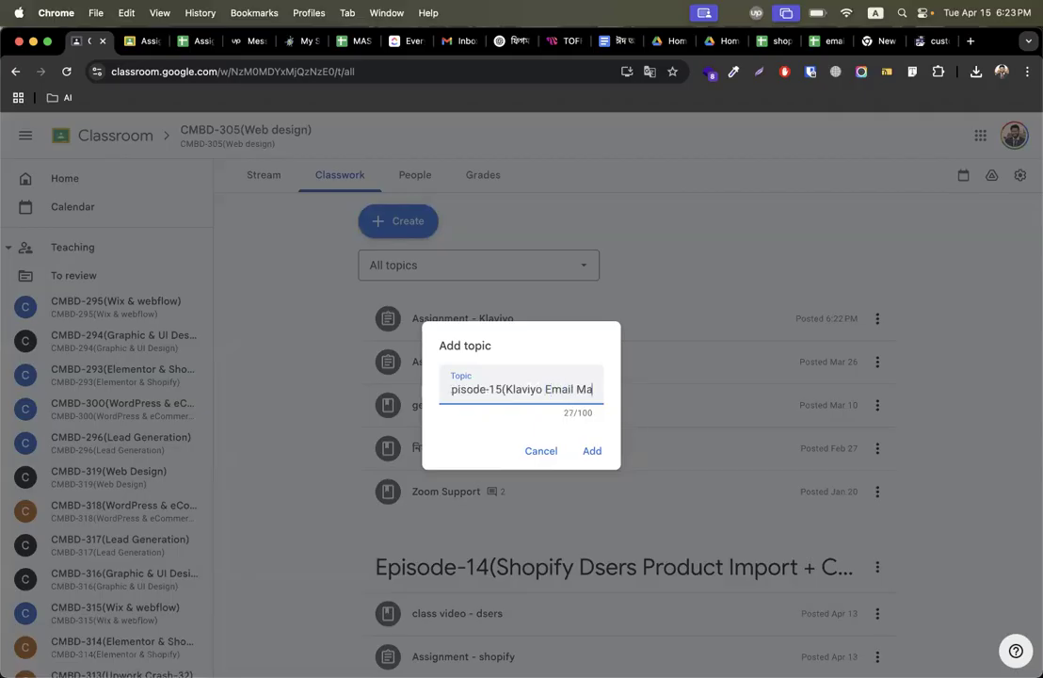
text(rketing for )
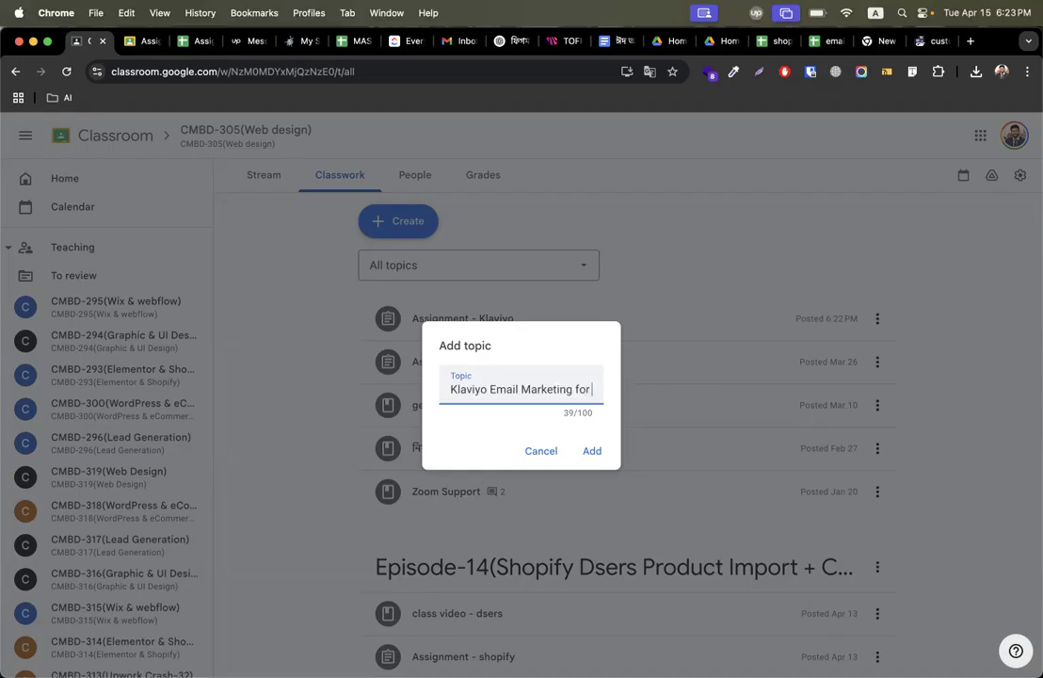
text(shopify))
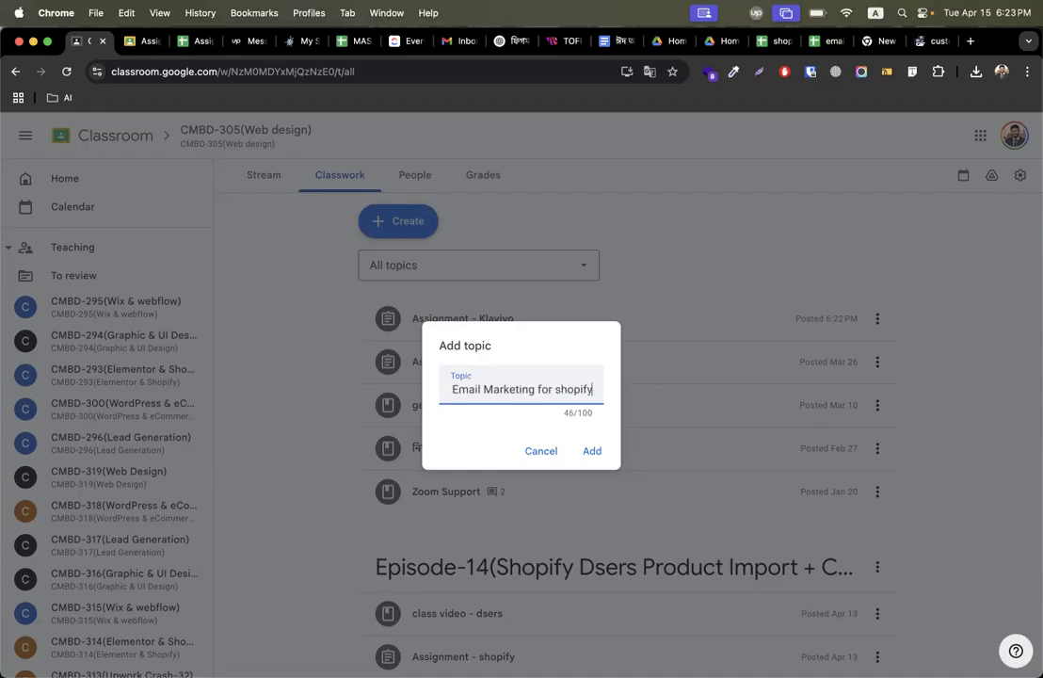
key(Return)
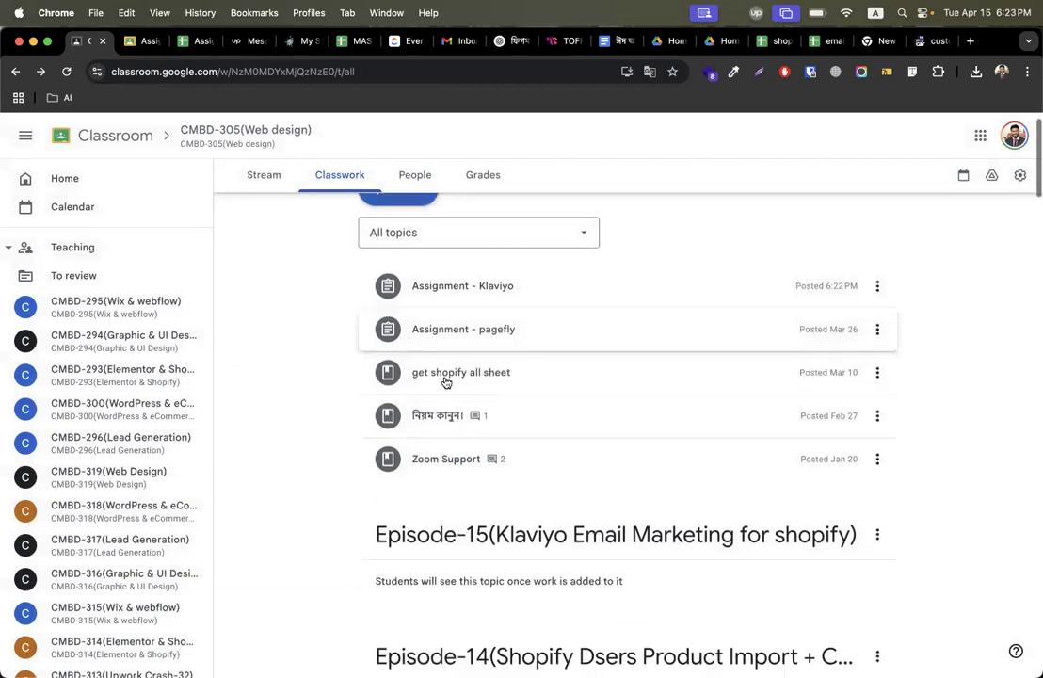
drag(433, 276, 442, 528)
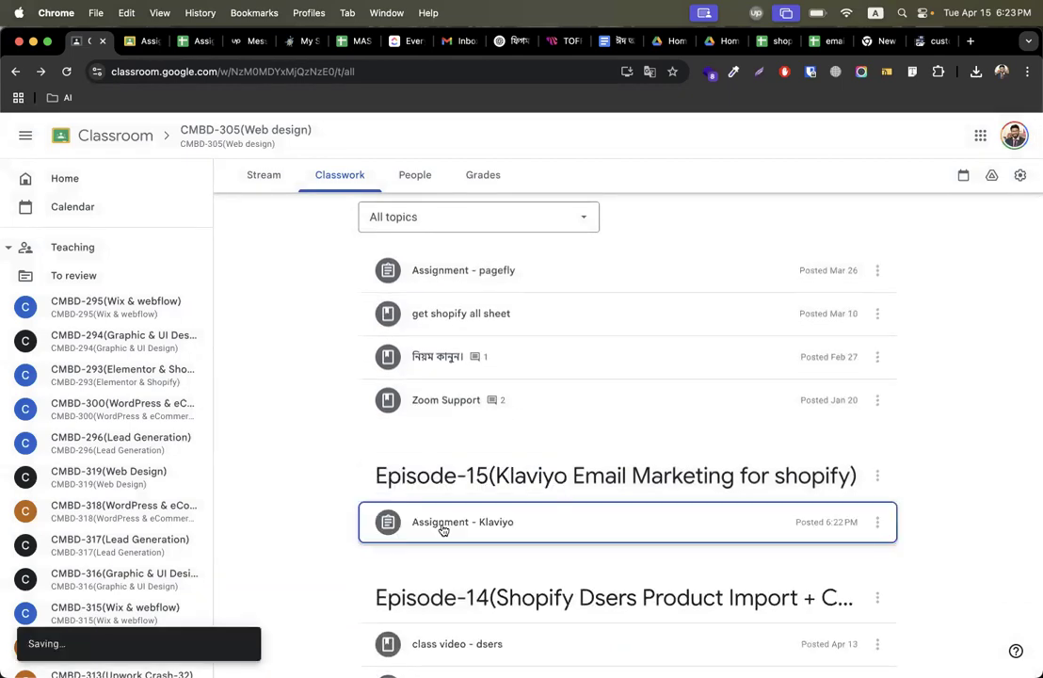
key(ctrl+Right)
key(ctrl+Right)
key(ctrl+Right)
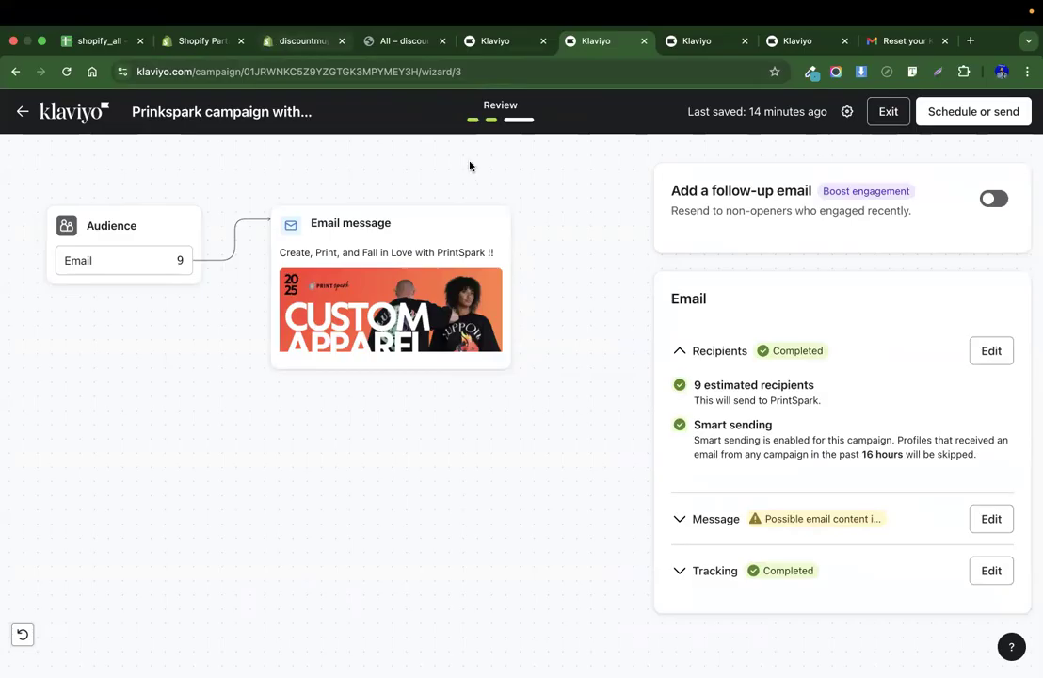
key(ctrl+Left)
key(ctrl+Left)
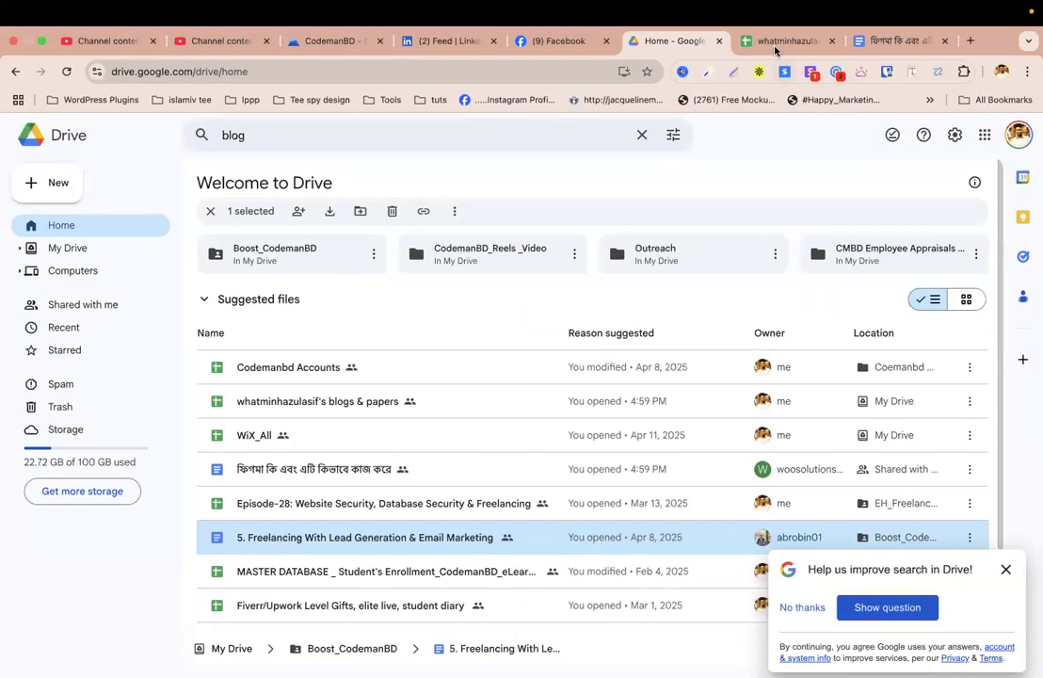
click(772, 42)
key(ctrl+Right)
key(ctrl+Right)
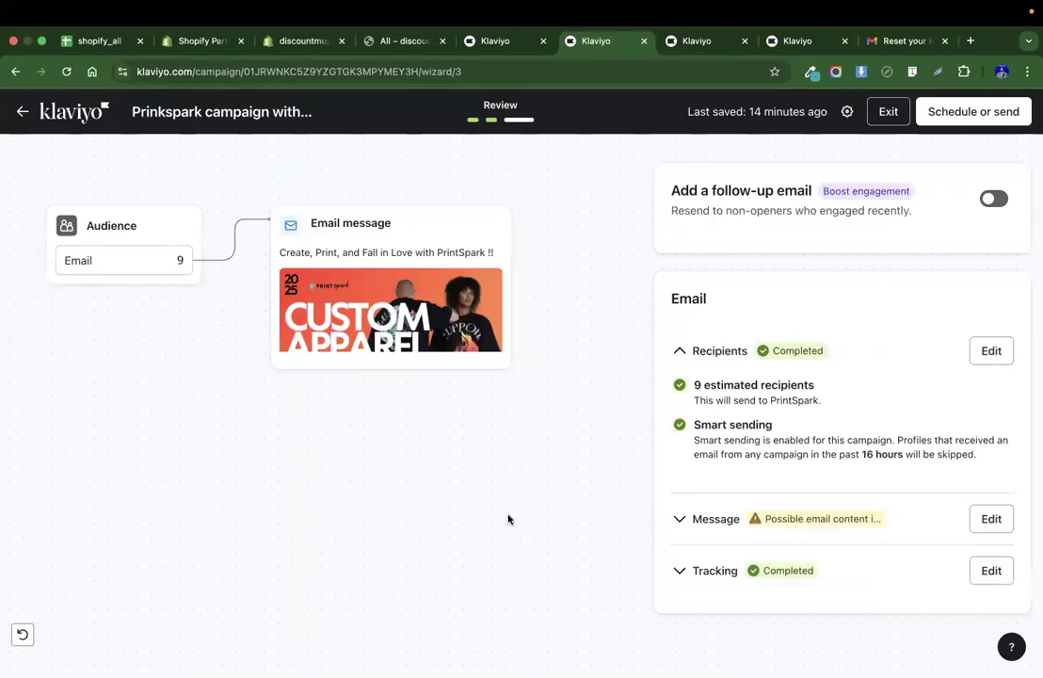
key(ctrl+Left)
key(ctrl+Left)
key(ctrl+Left)
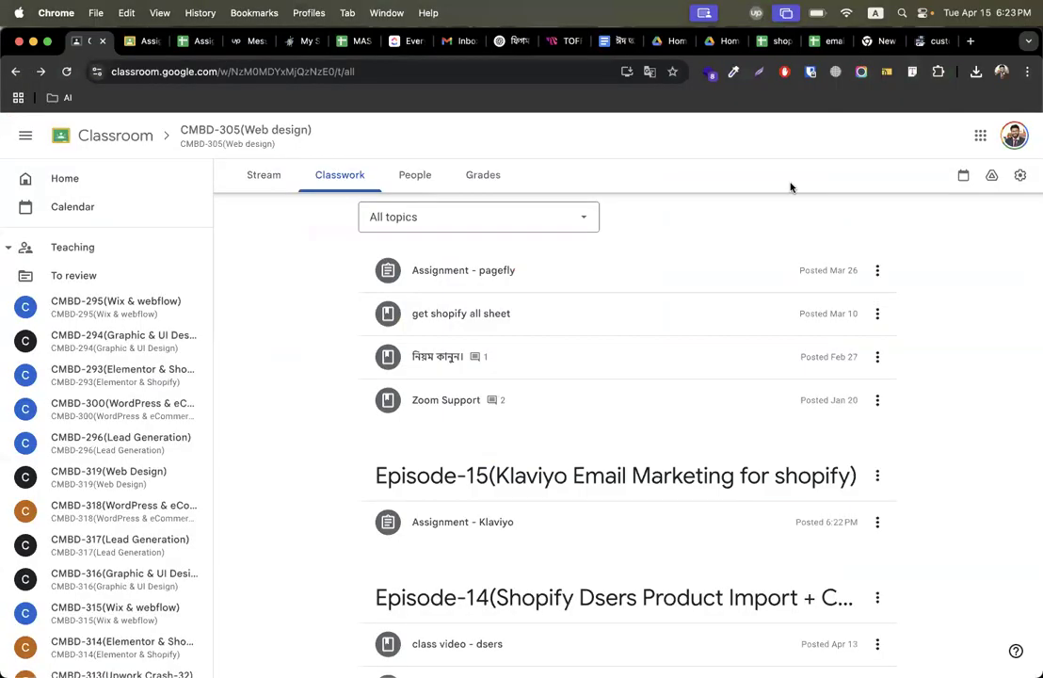
key(ctrl+Right)
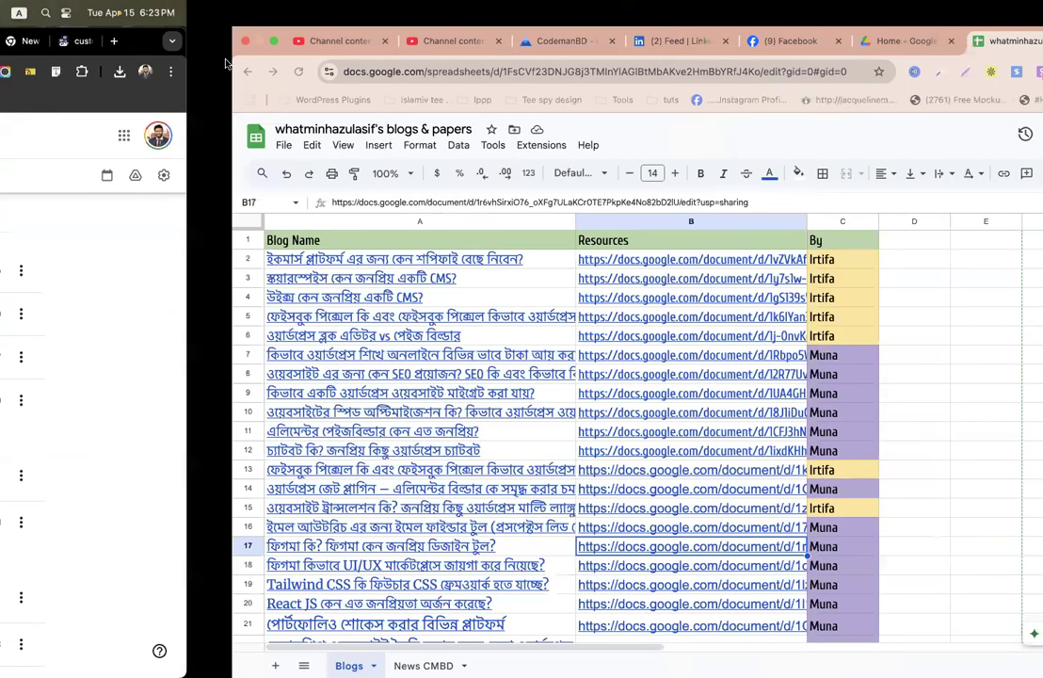
In YouTube Studio, search the channel for mailchimp shopify, open the first video and copy its video link.
click(207, 43)
click(337, 134)
text(ma)
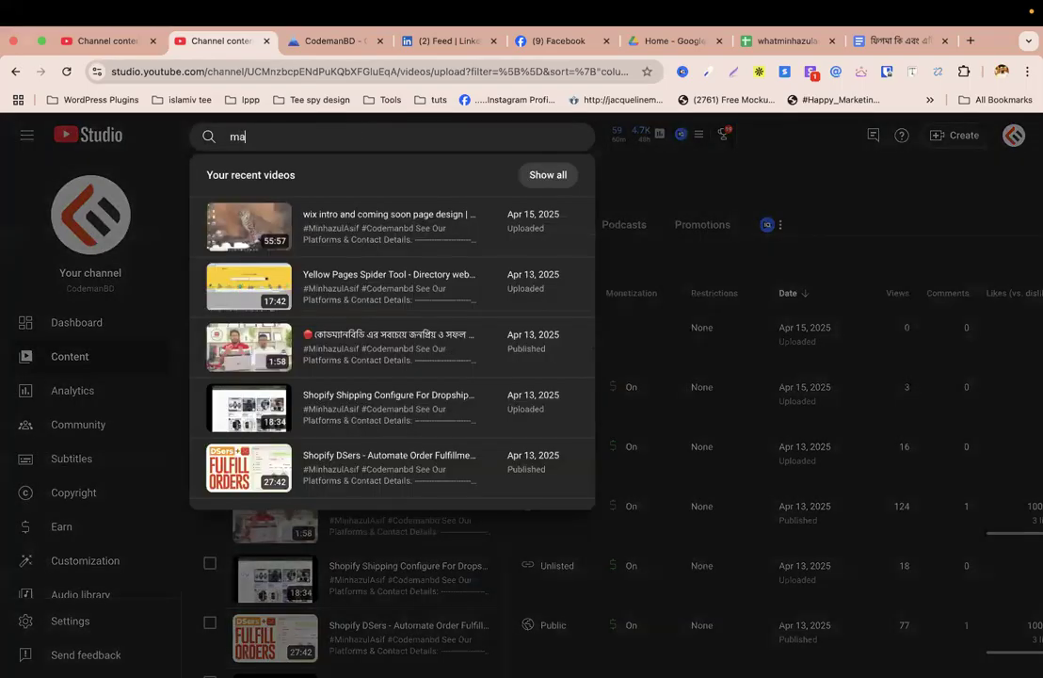
text(ilchimp shopify)
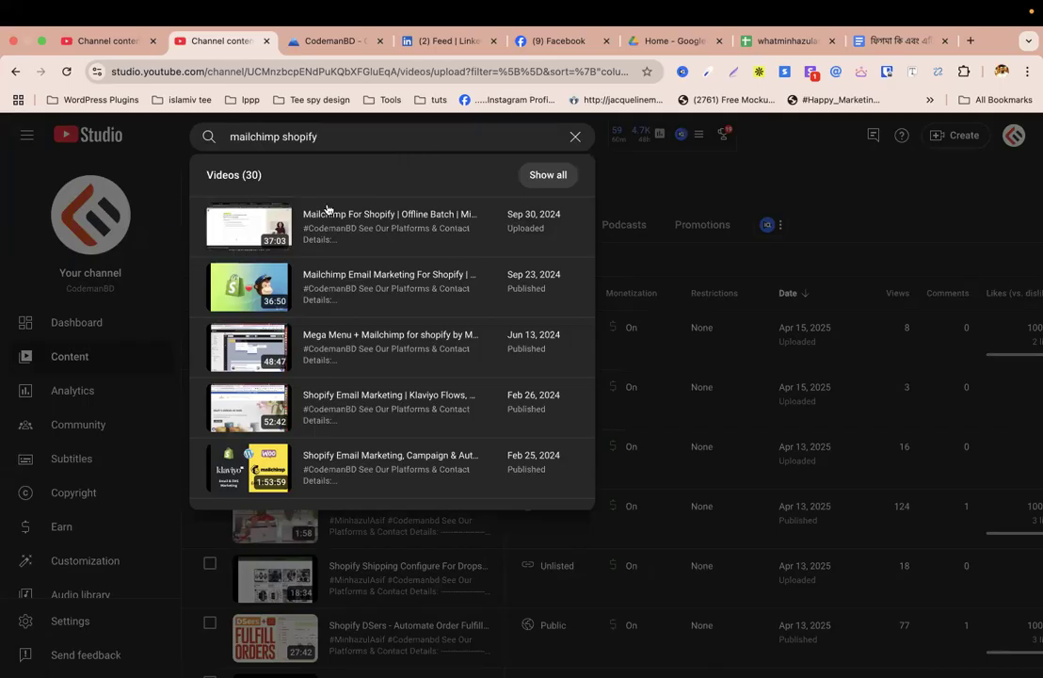
click(310, 238)
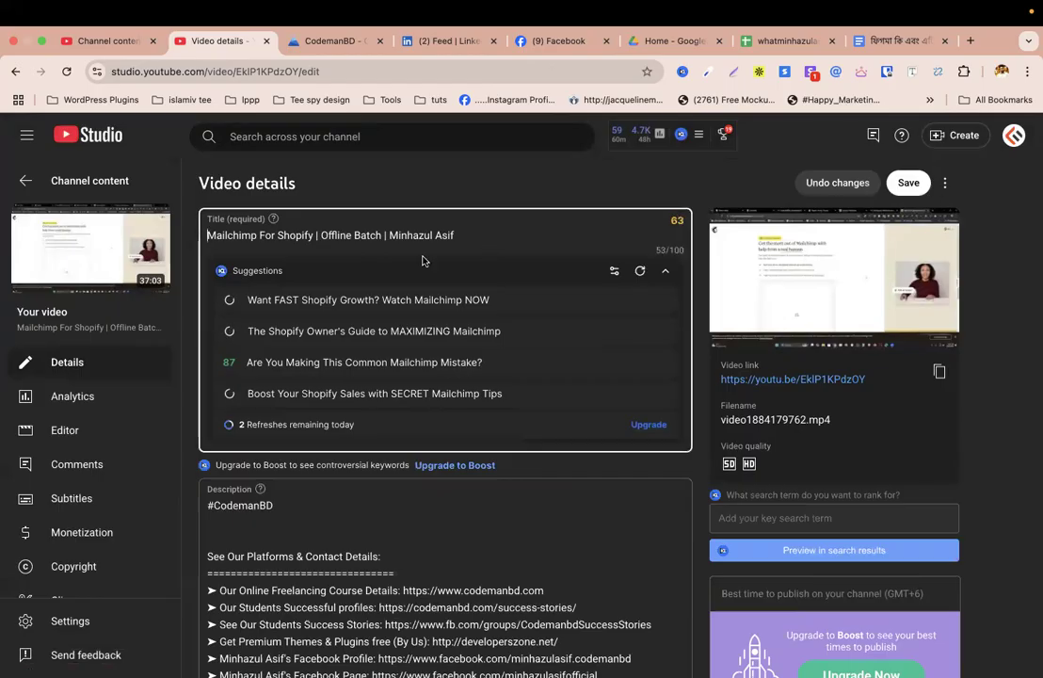
click(936, 373)
Create a material titled Extra video - mailchimp email marketing with the copied video link as its description.
key(ctrl+Left)
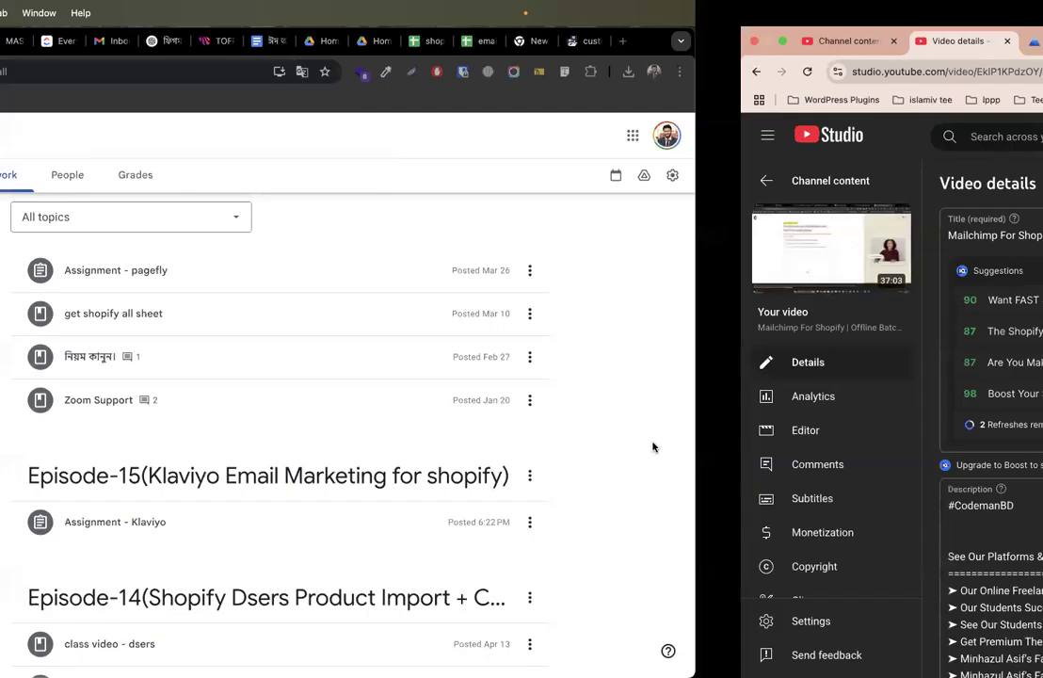
scroll(294, 368, up, 2)
click(376, 224)
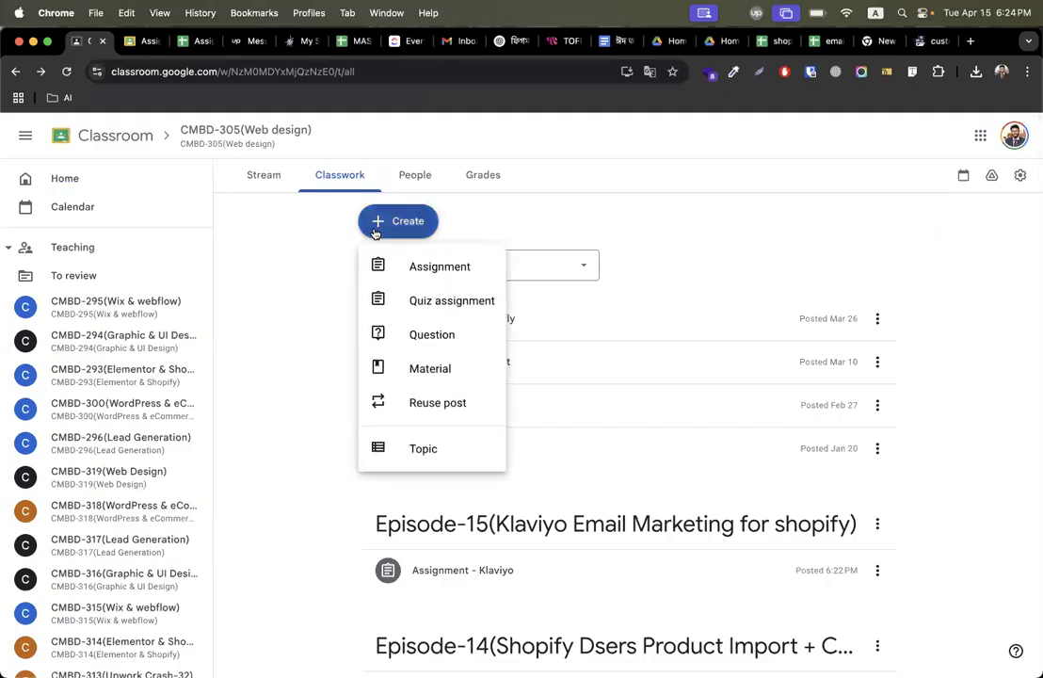
click(415, 369)
text(Ex)
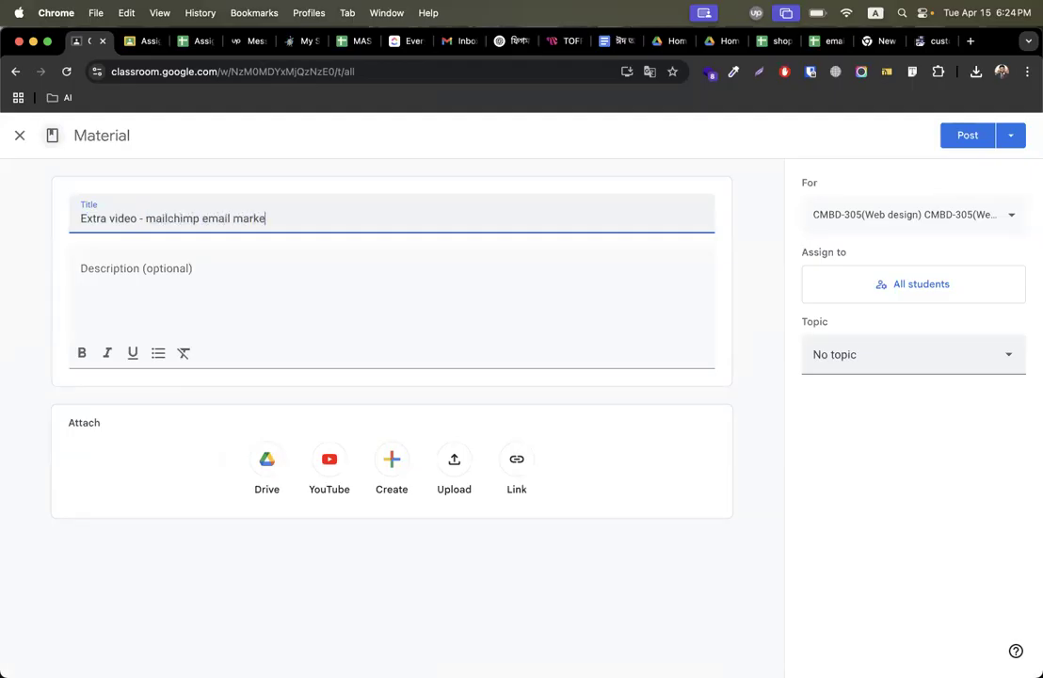
click(116, 285)
key(super+v)
Set the material's topic to Episode-15(Klaviyo Email Marketing for shopify) and post it.
click(918, 362)
scroll(947, 487, down, 10)
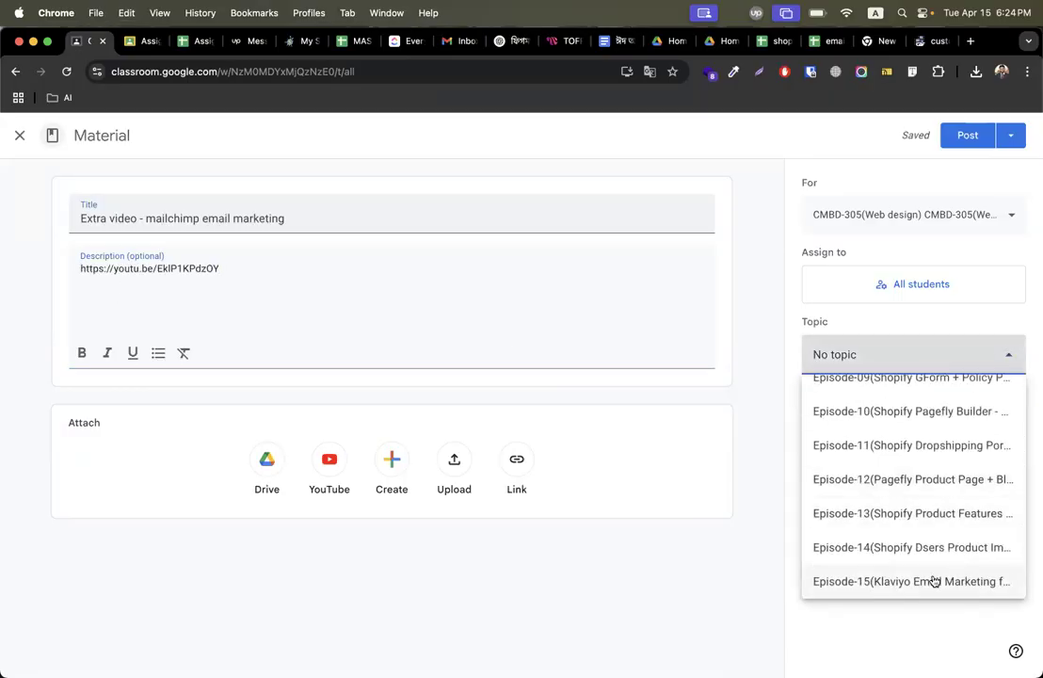
click(934, 580)
click(957, 137)
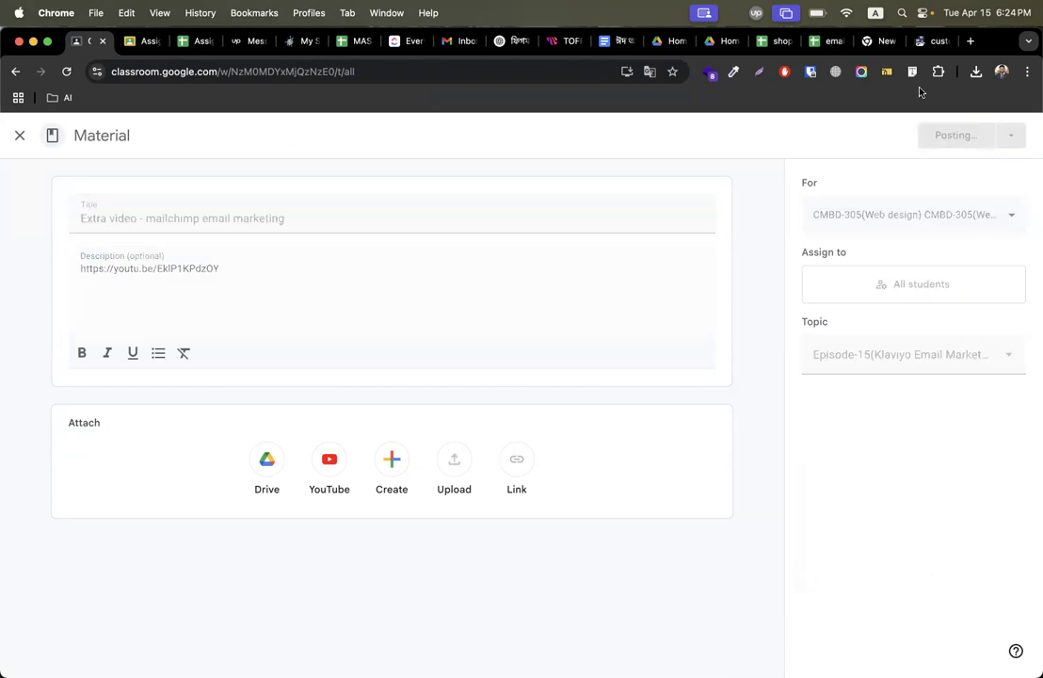
Close the leftover browser tab.
click(886, 41)
click(891, 41)
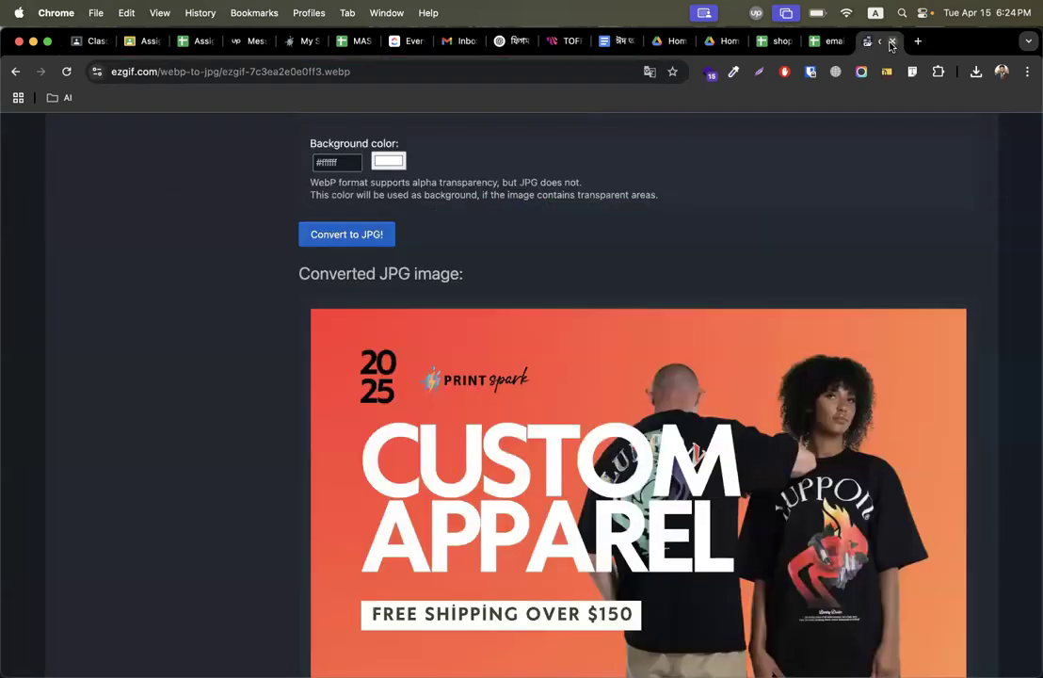
Close the image converter and email list tabs.
click(890, 42)
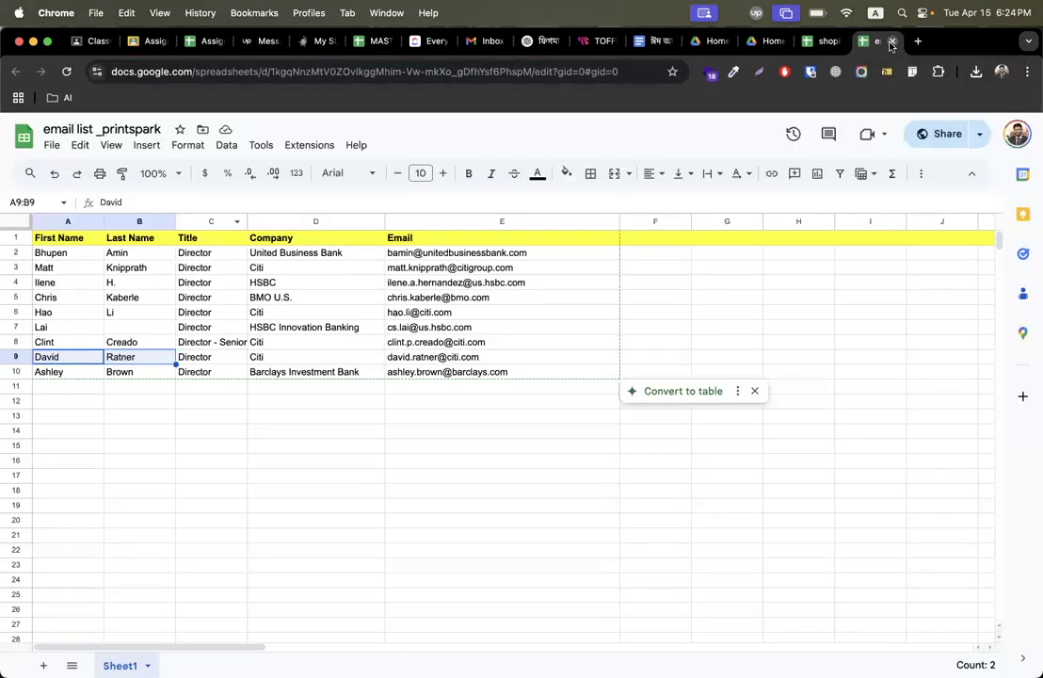
click(891, 41)
click(891, 42)
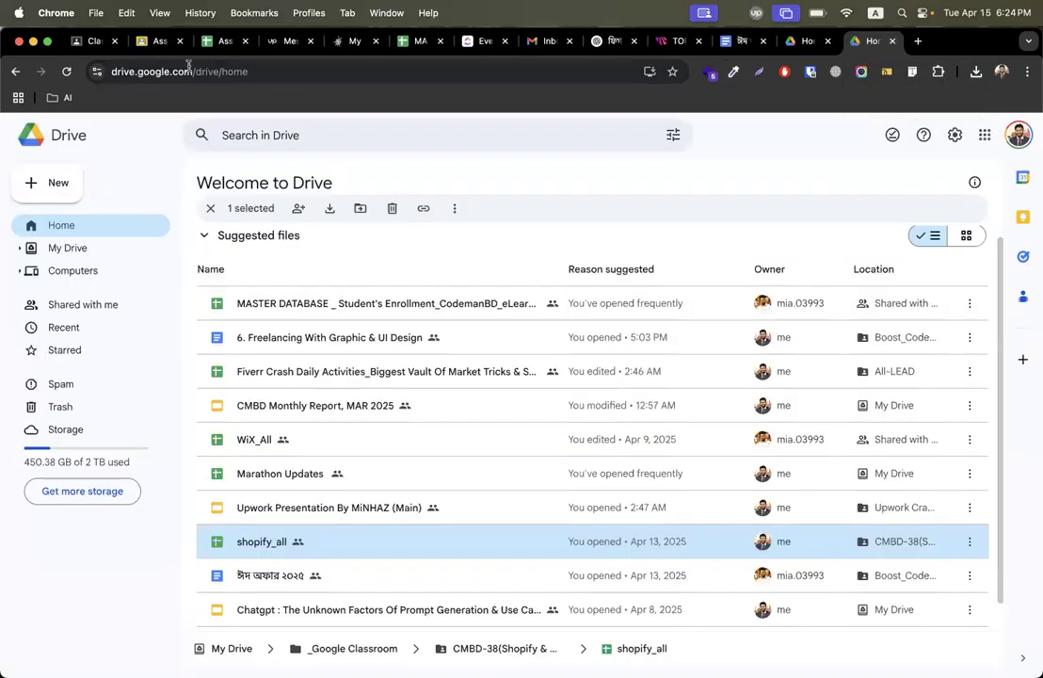
Switch to the Classroom tab and expand the Extra video material to check its video link.
click(83, 42)
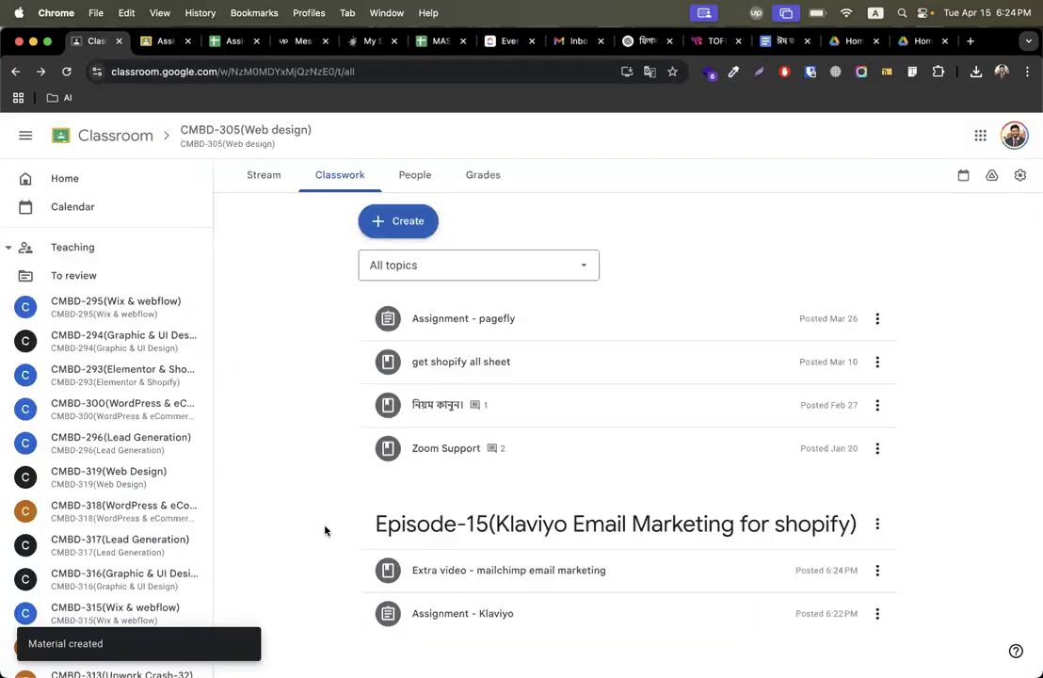
scroll(325, 530, down, 4)
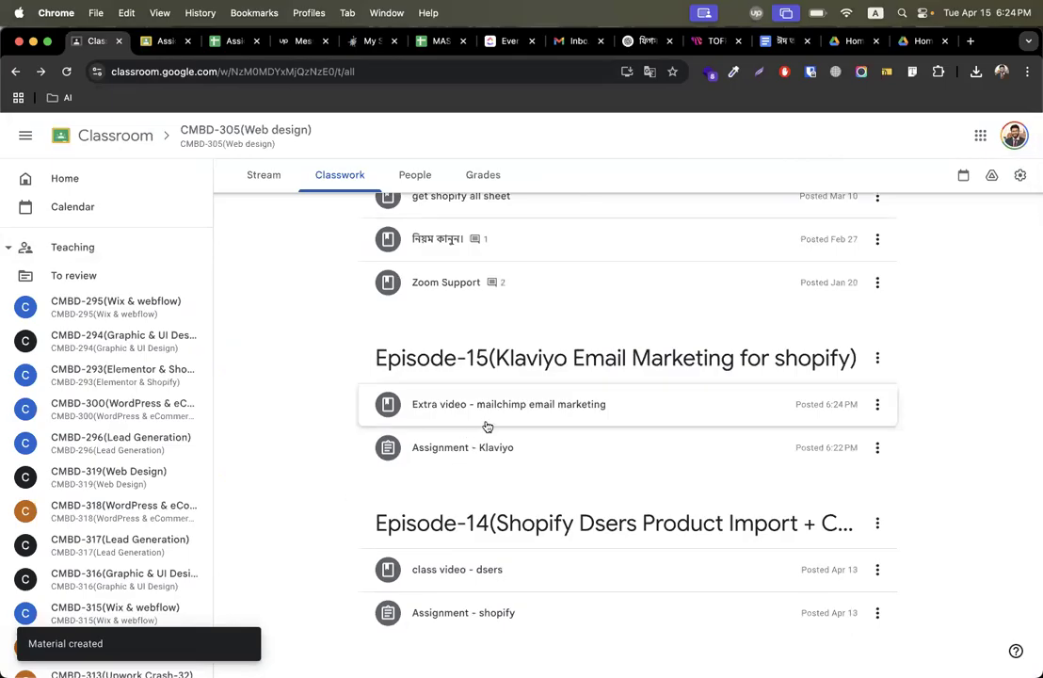
click(503, 404)
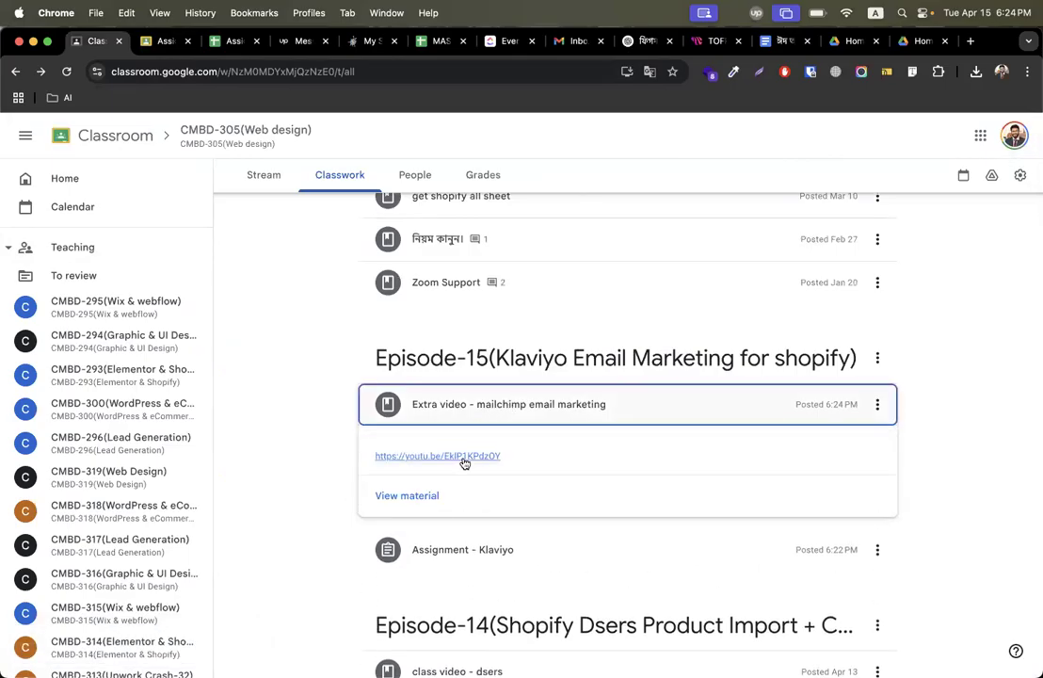
click(606, 404)
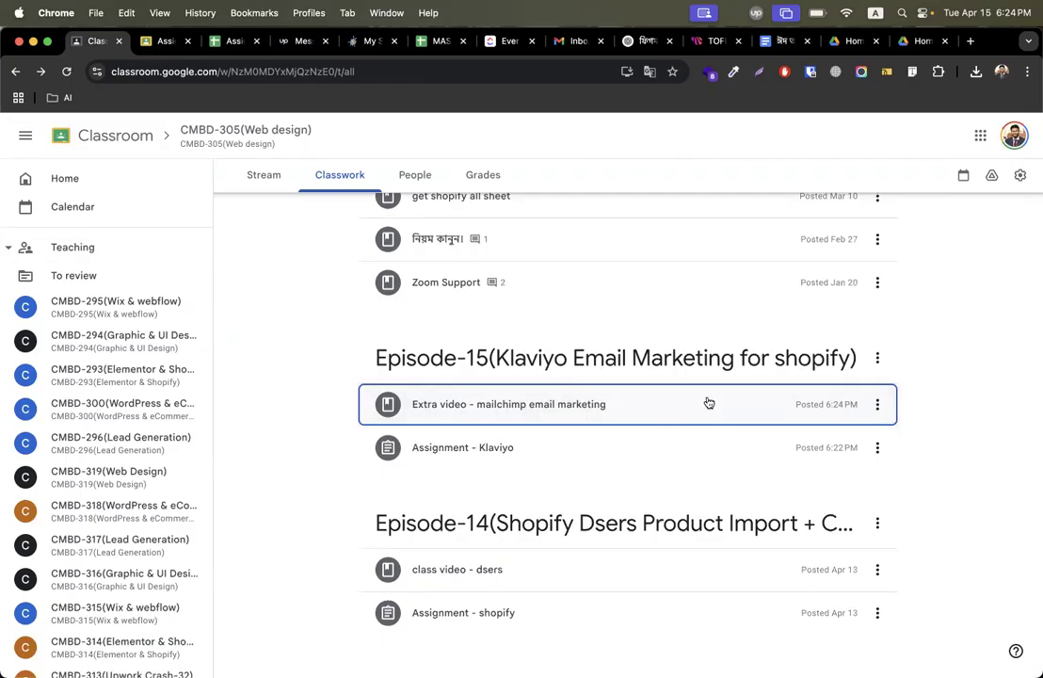
Close the two Drive tabs and open fiverr in a new tab.
click(876, 42)
click(876, 42)
click(903, 44)
text(fiverr)
key(Return)
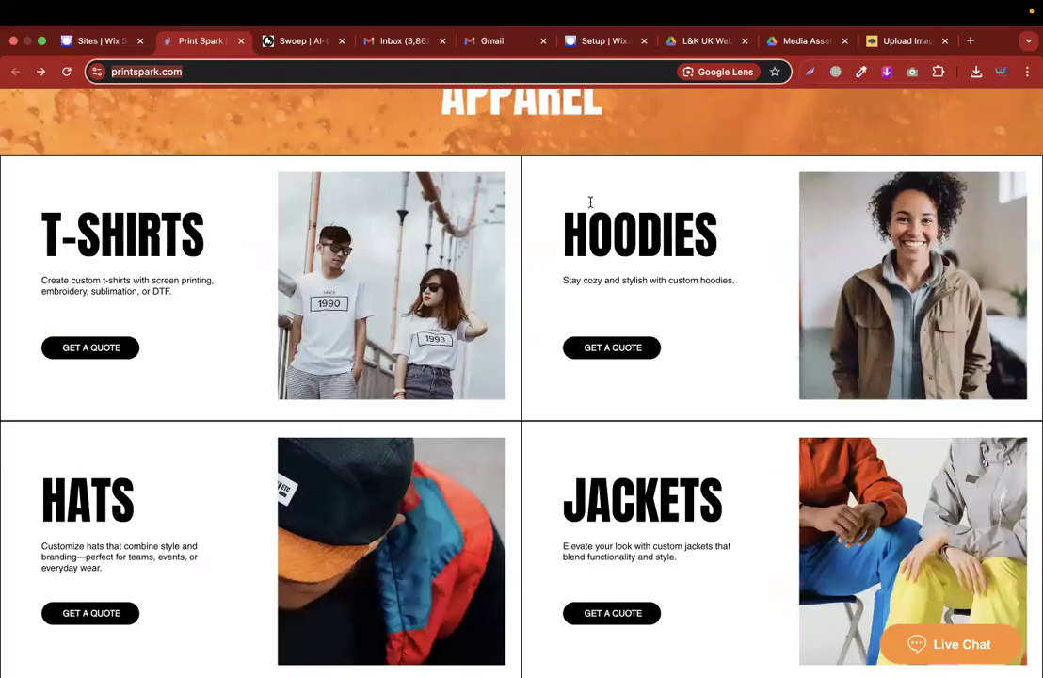
Search Fiverr for shopify email marketing.
scroll(321, 318, up, 12)
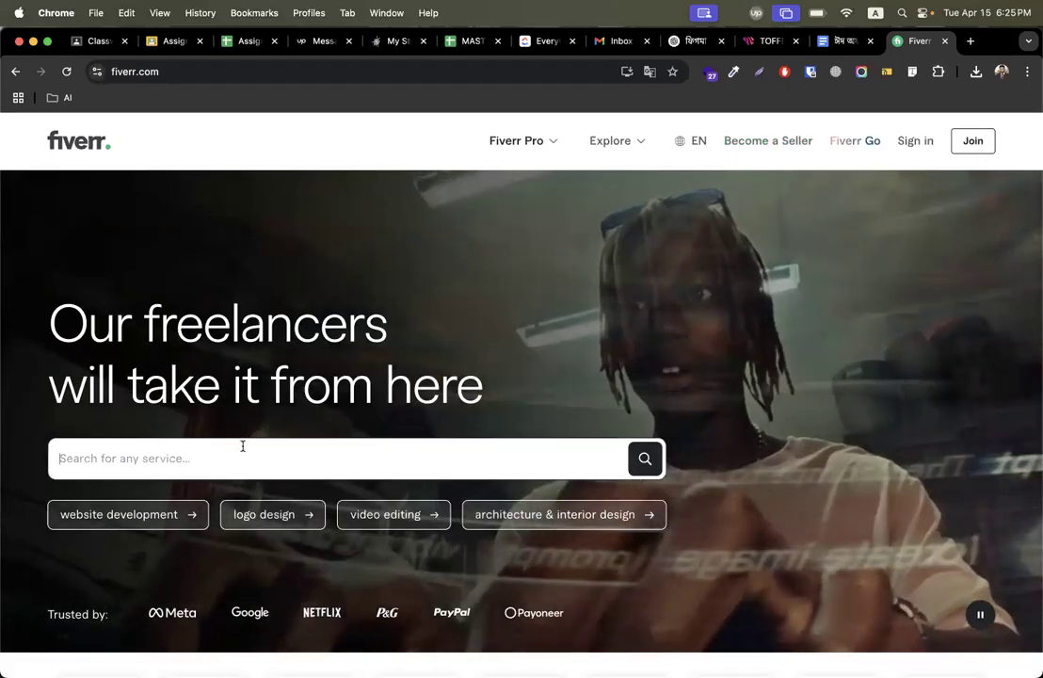
click(242, 448)
text(shopify emai)
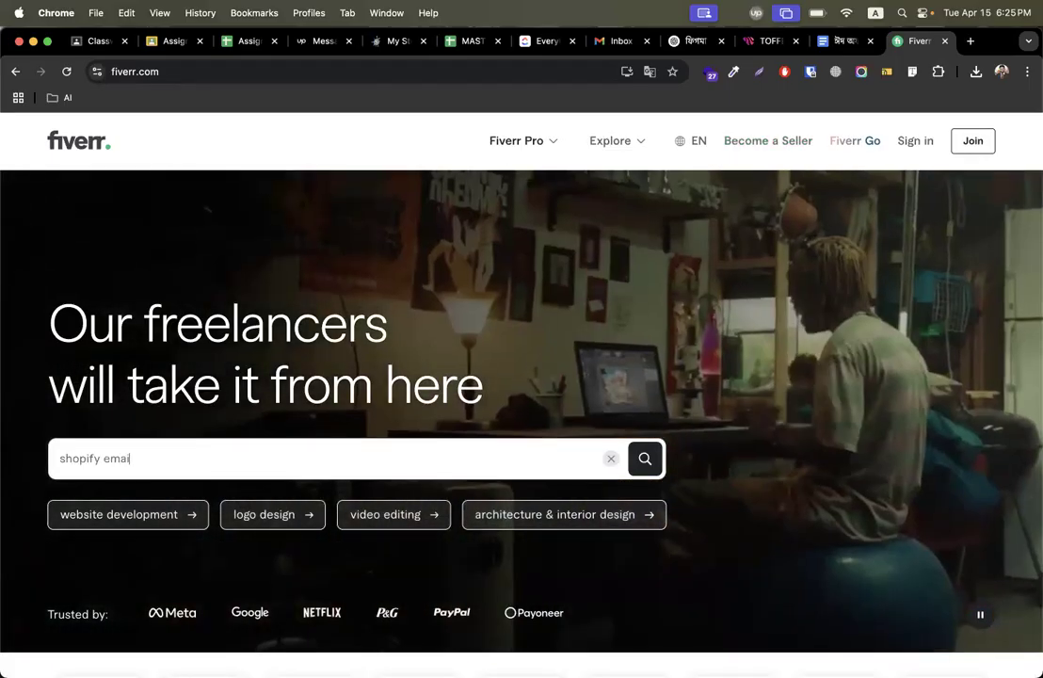
text(l marketing)
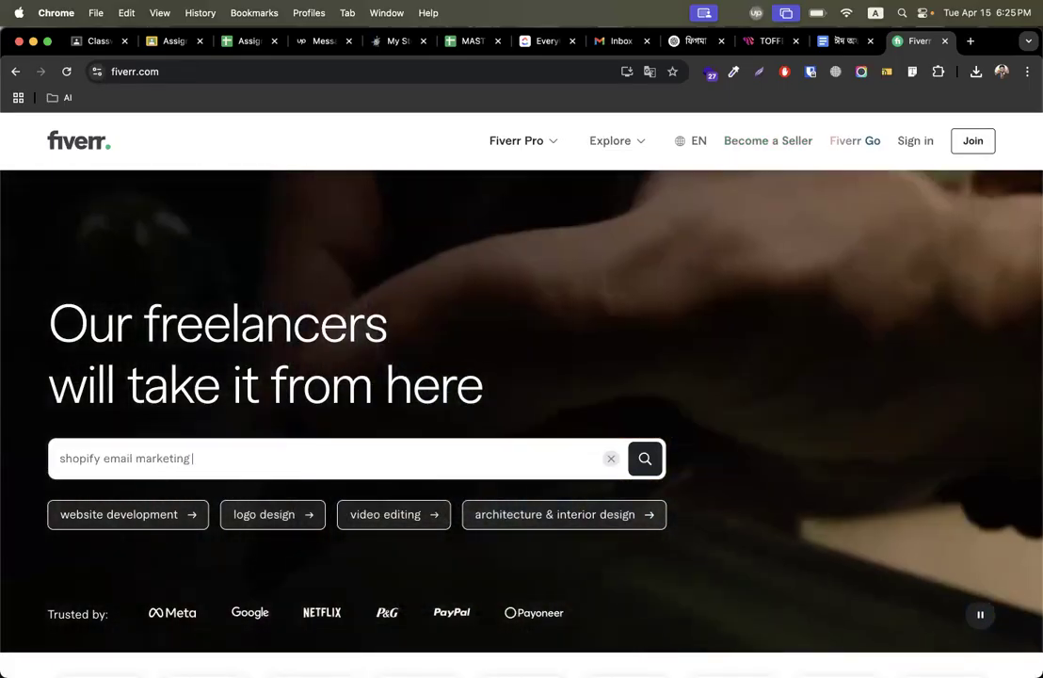
key(Return)
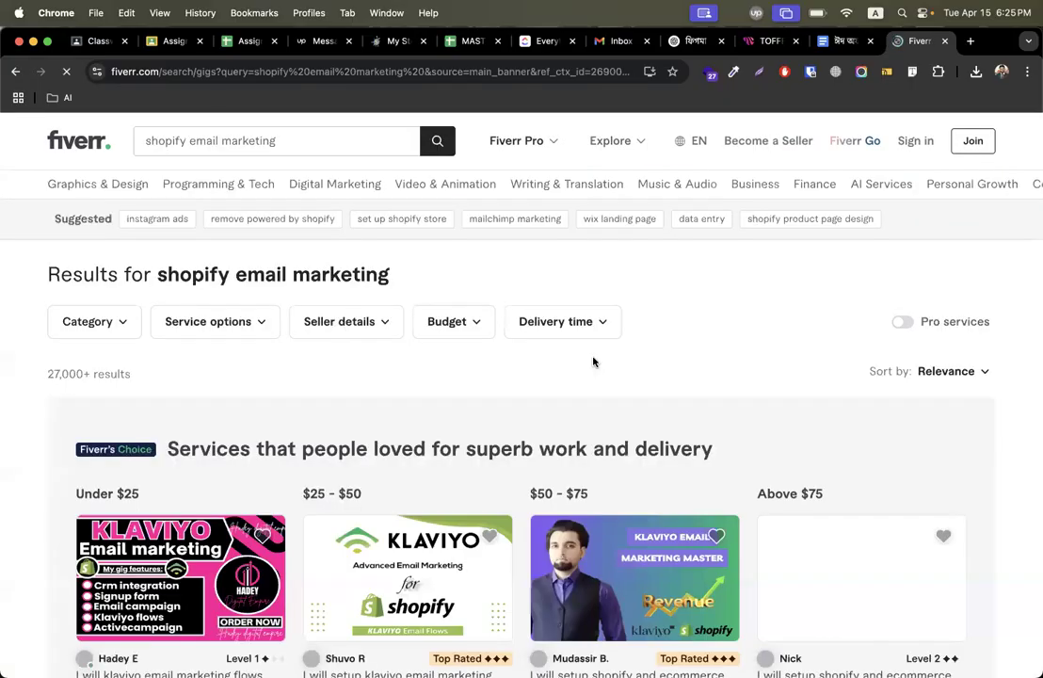
Browse the search results for Shopify and Klaviyo email marketing gigs.
scroll(593, 362, down, 5)
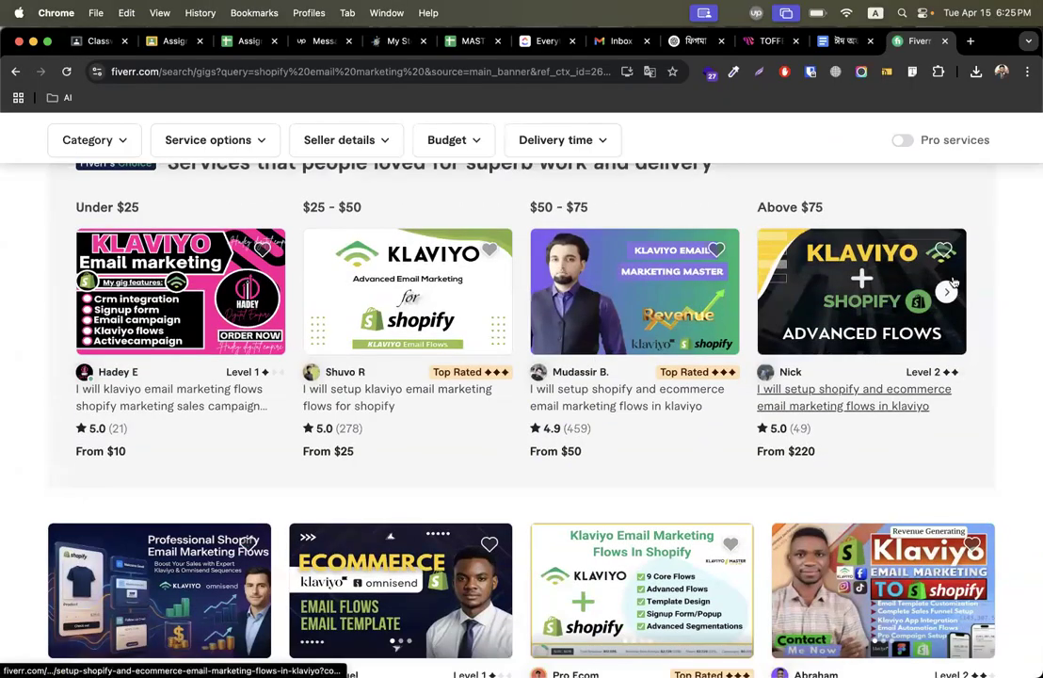
scroll(594, 361, down, 3)
scroll(431, 386, down, 3)
scroll(484, 431, up, 4)
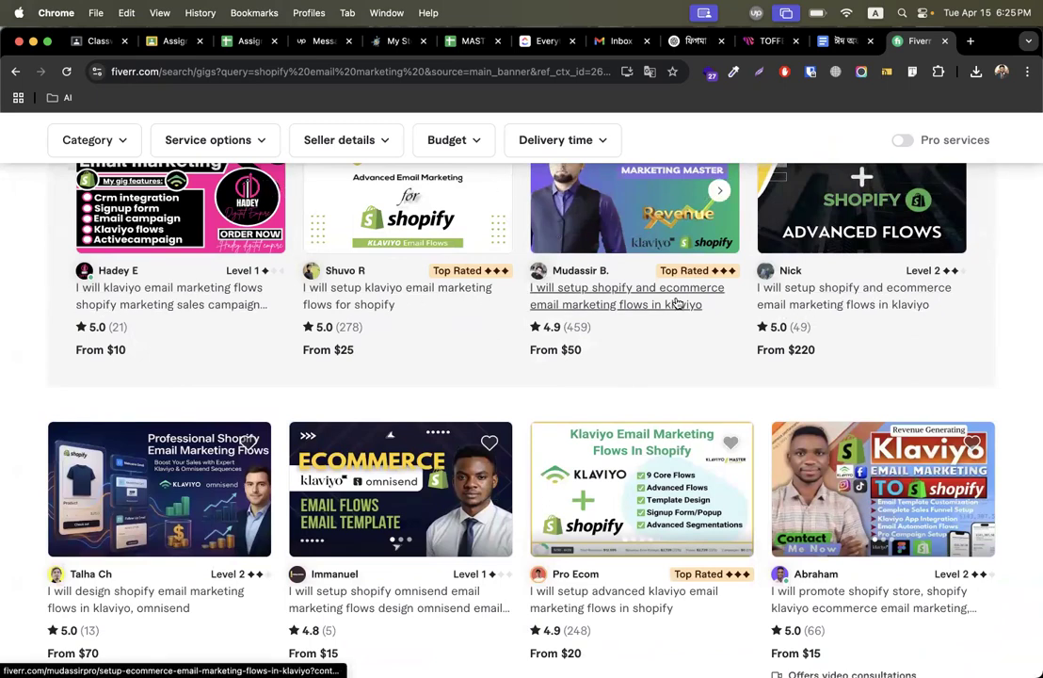
scroll(676, 302, down, 3)
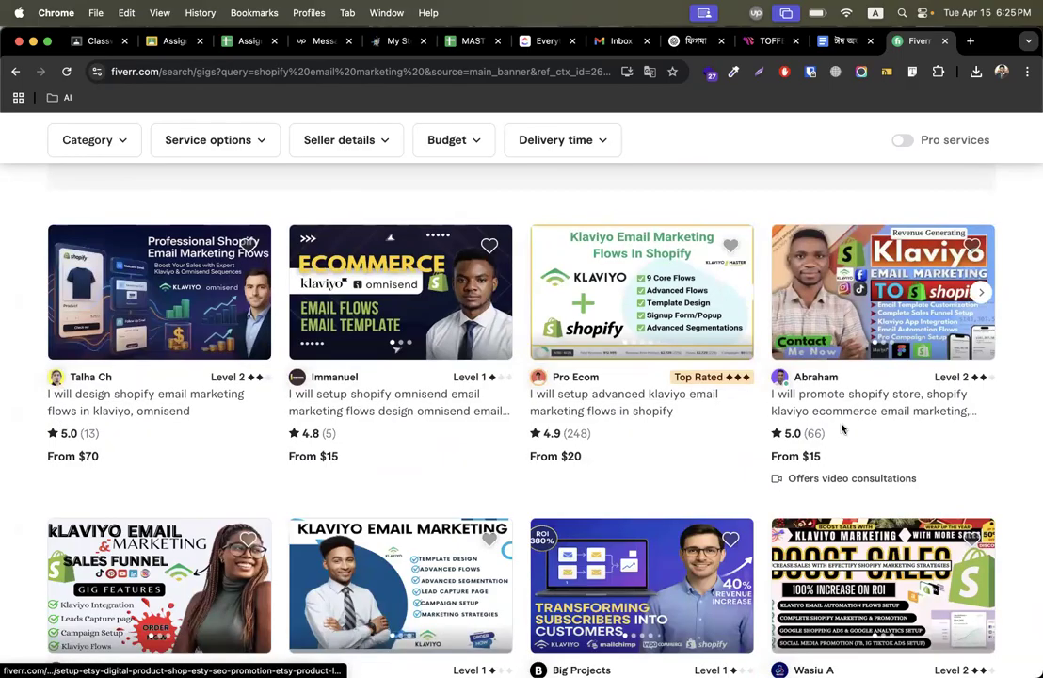
scroll(892, 403, down, 3)
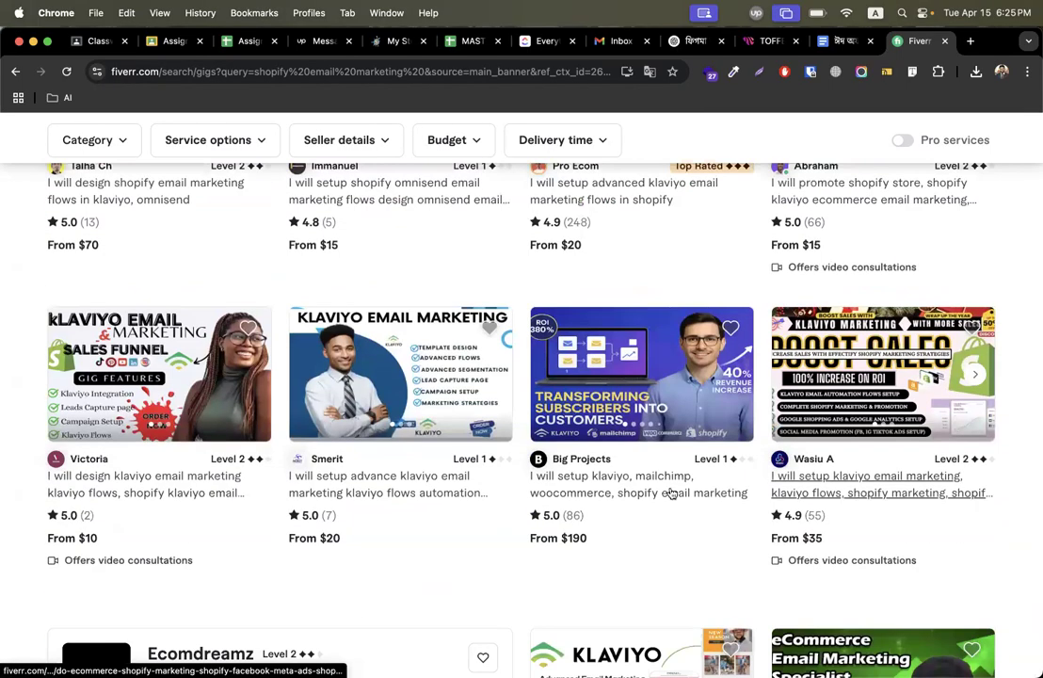
scroll(191, 495, up, 1)
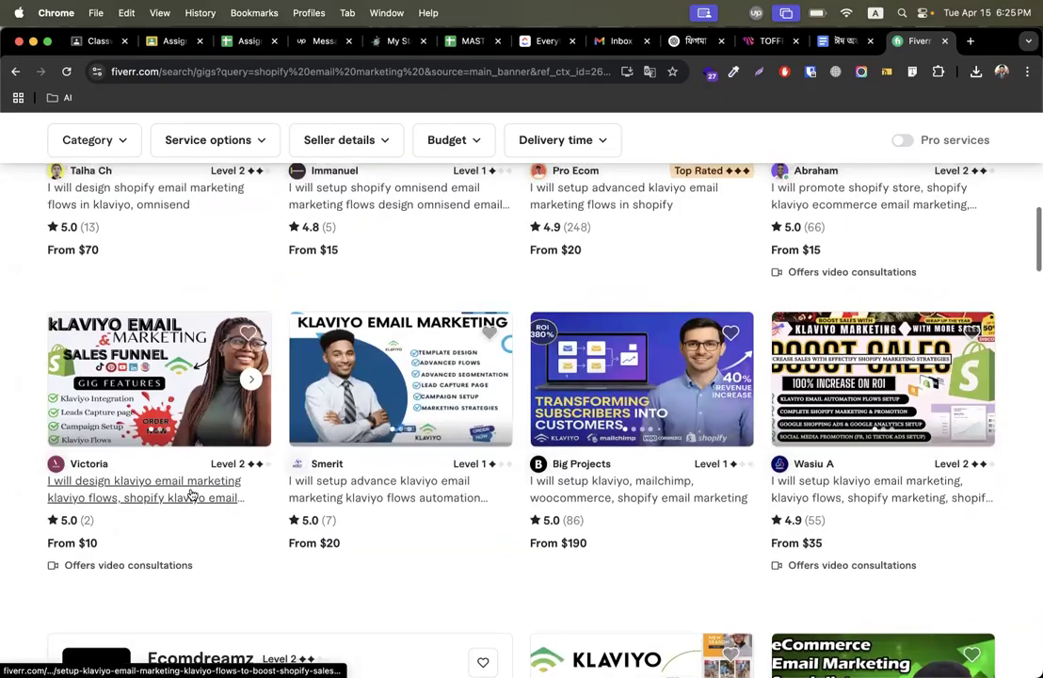
scroll(191, 494, down, 3)
scroll(191, 491, up, 2)
scroll(191, 494, down, 5)
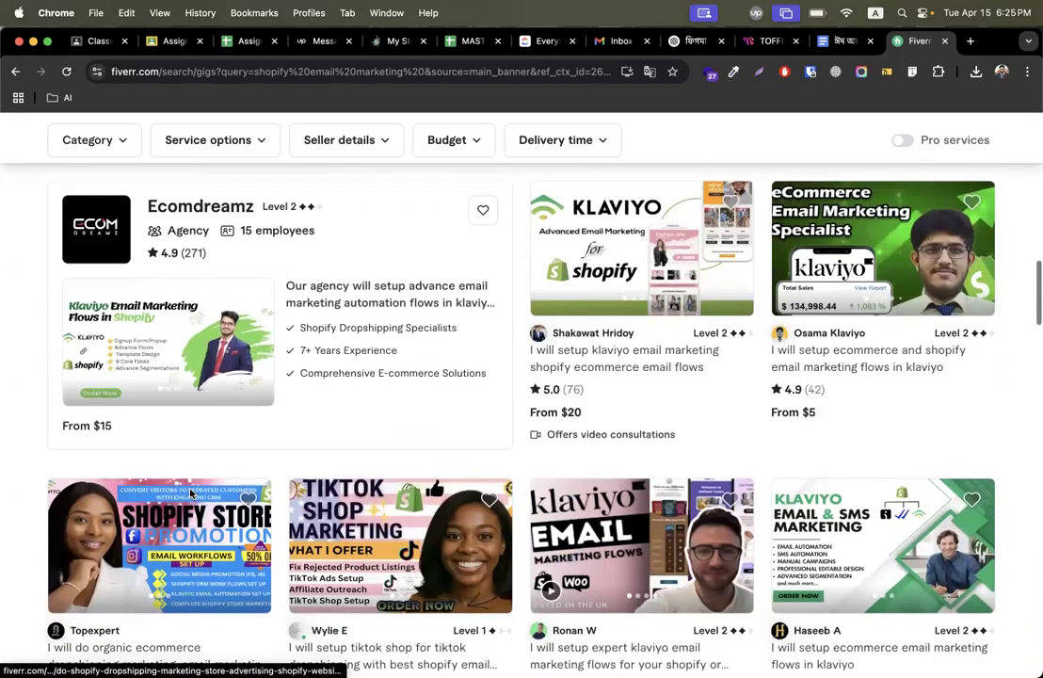
scroll(191, 494, up, 10)
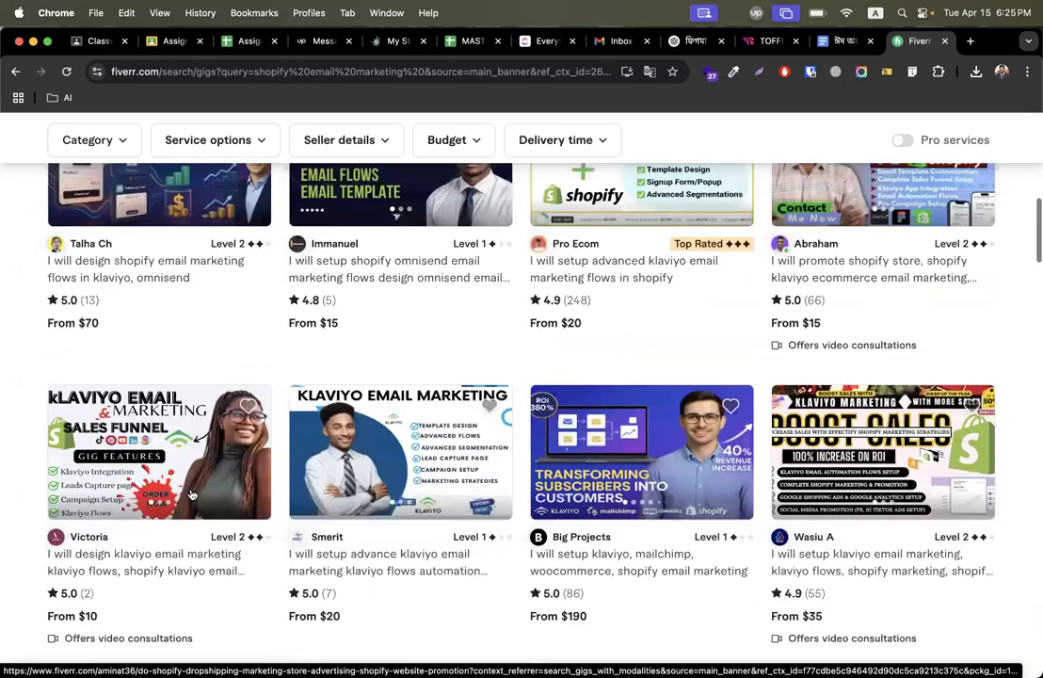
scroll(193, 495, down, 2)
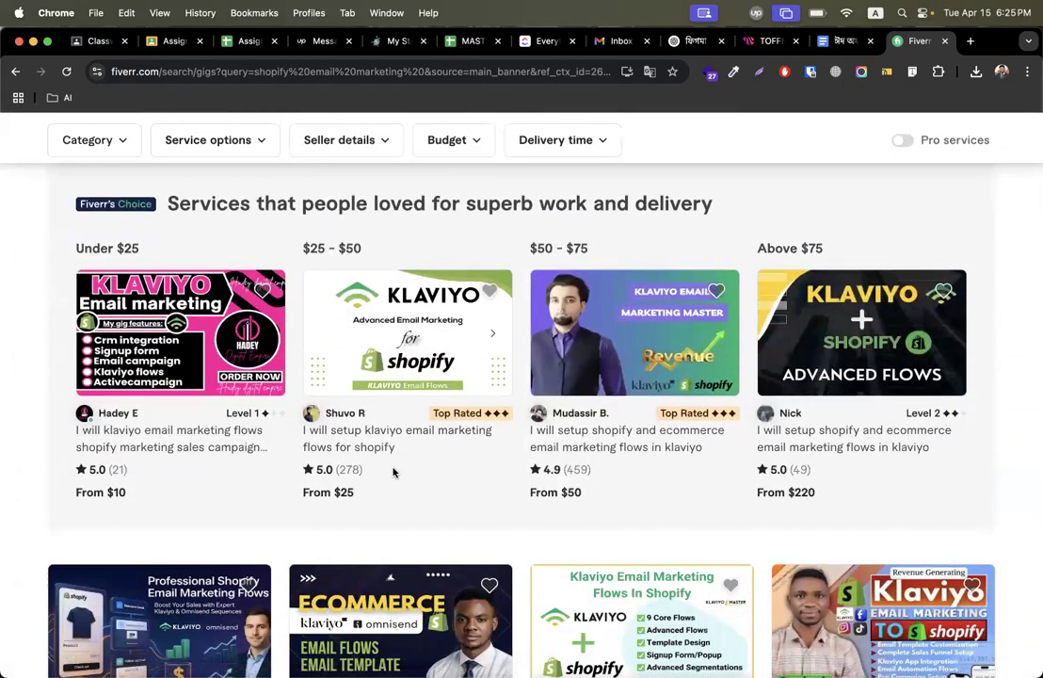
scroll(391, 471, down, 2)
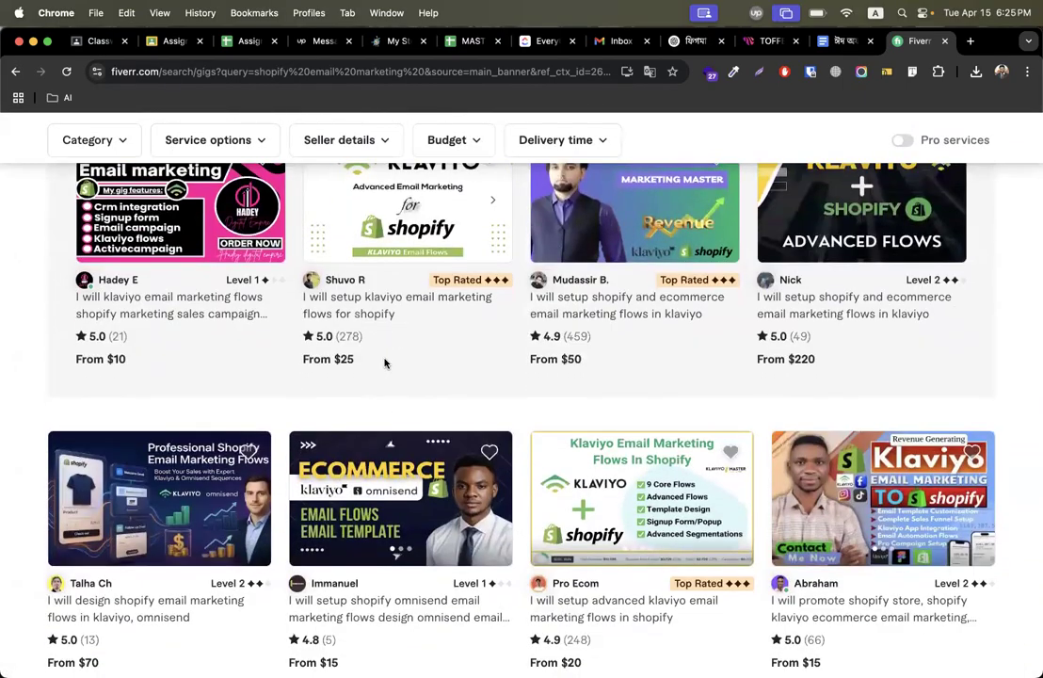
Open the $25 Klaviyo email marketing flows gig and highlight its list of Klaviyo services.
click(343, 311)
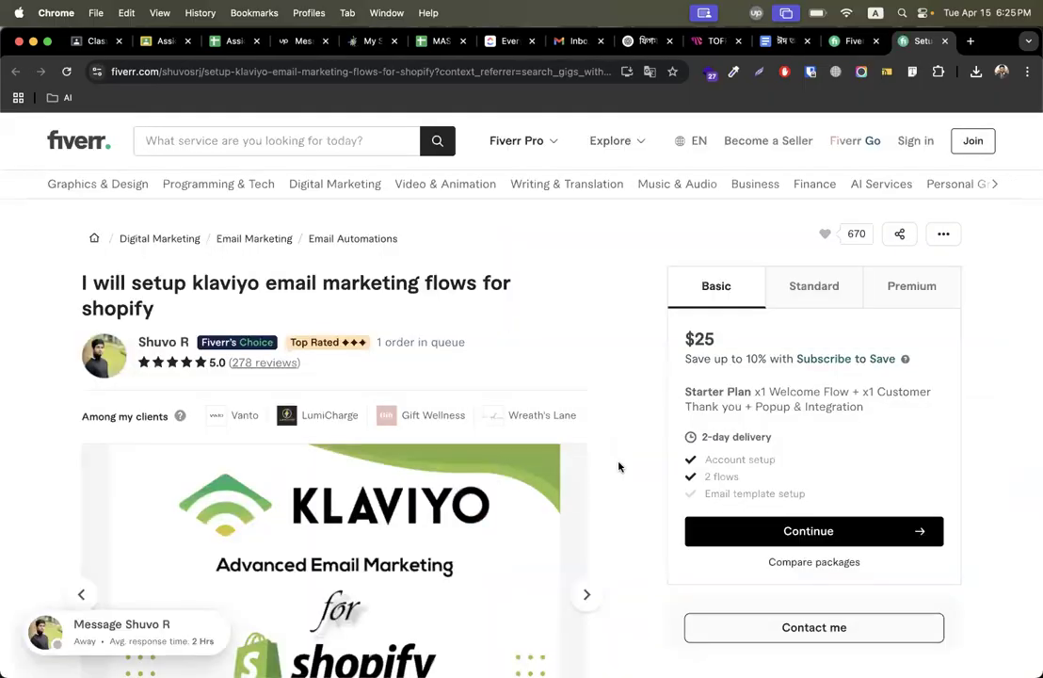
scroll(619, 465, down, 10)
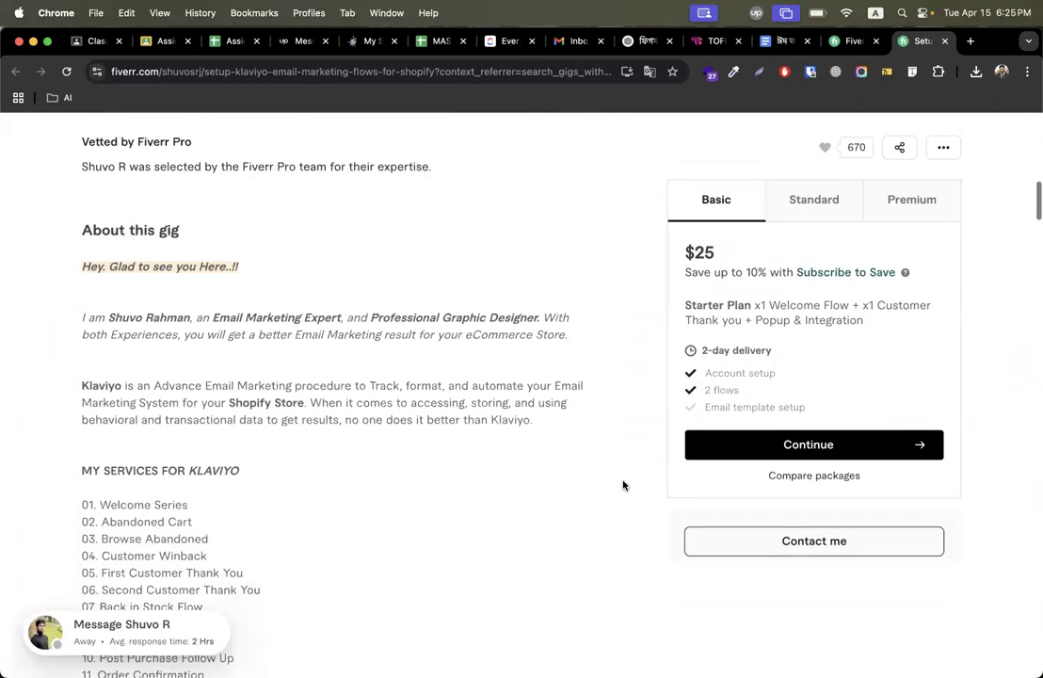
scroll(623, 484, down, 3)
drag(100, 230, 217, 236)
scroll(267, 327, up, 2)
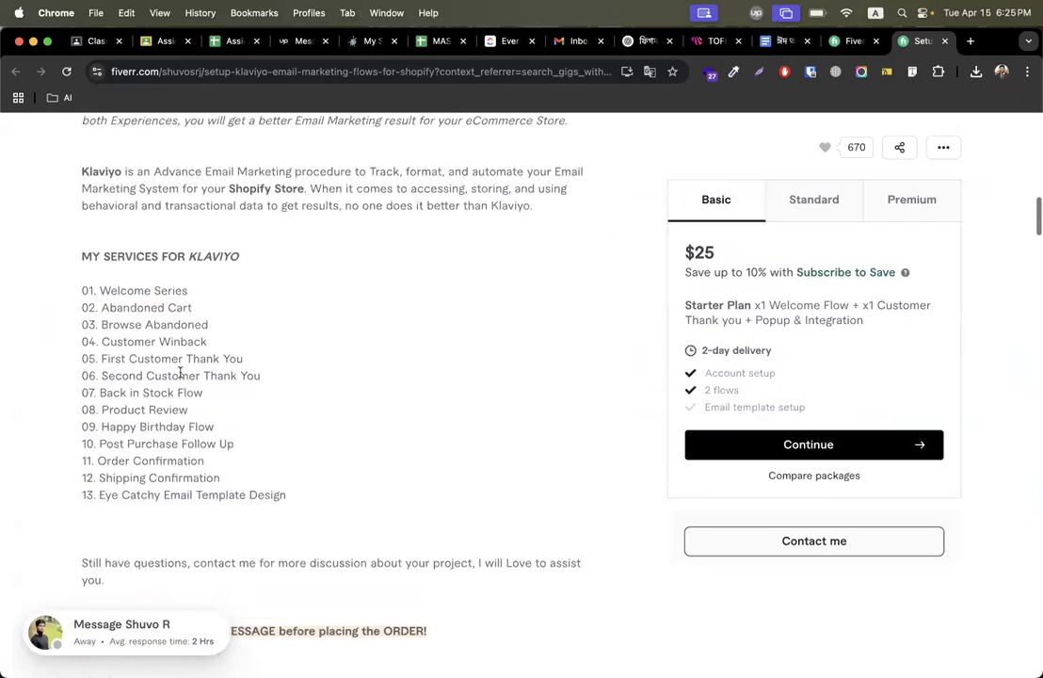
drag(110, 285, 66, 256)
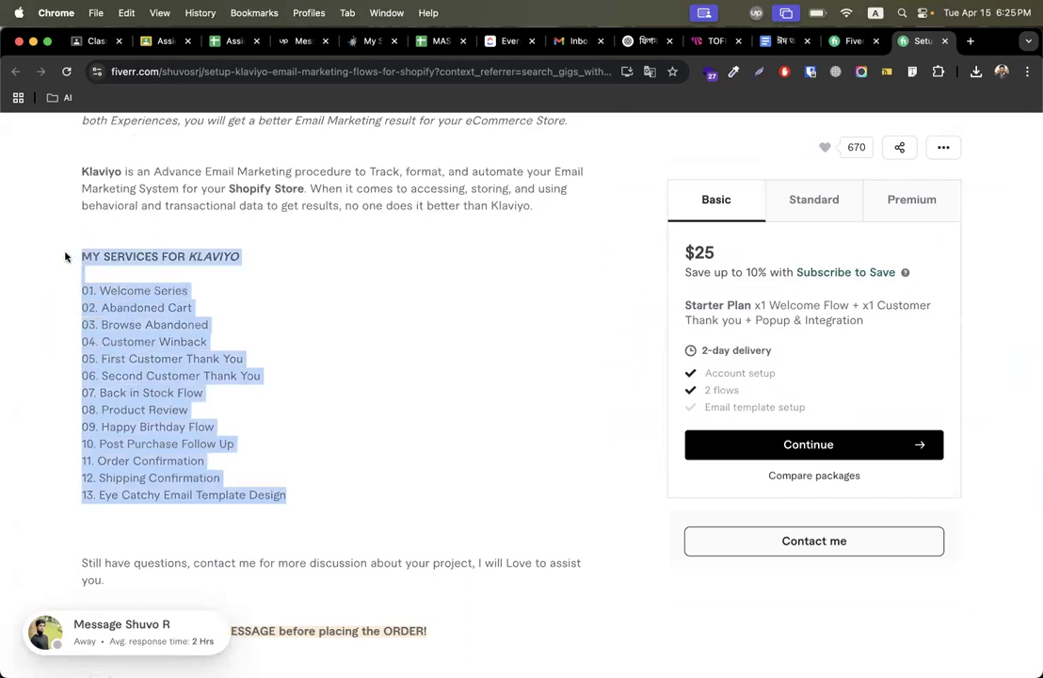
scroll(385, 284, up, 5)
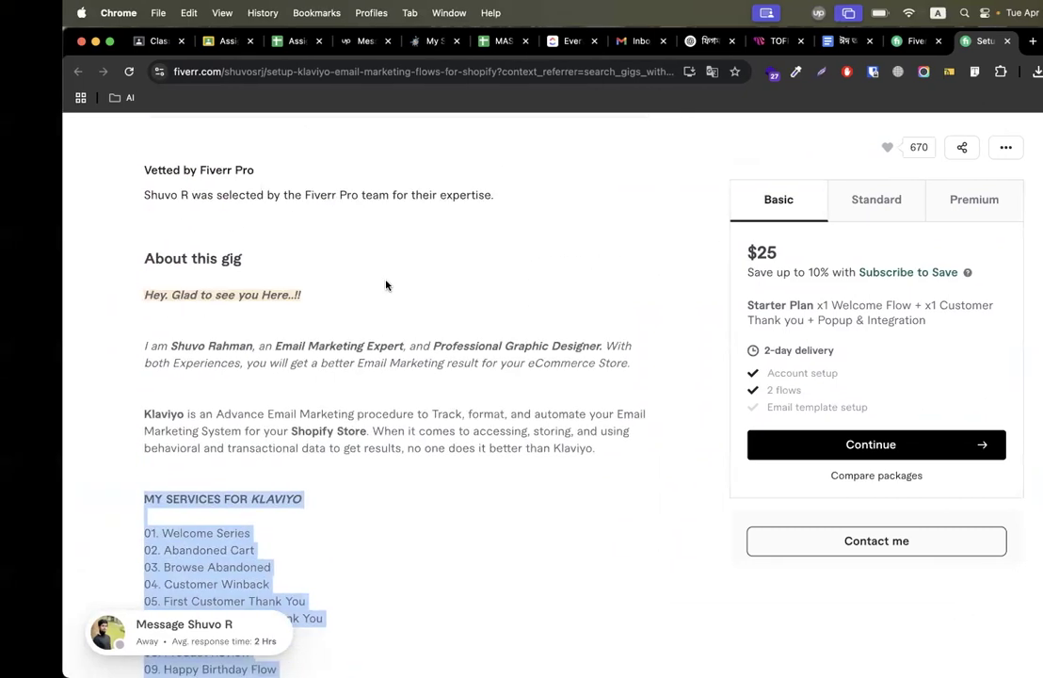
click(97, 41)
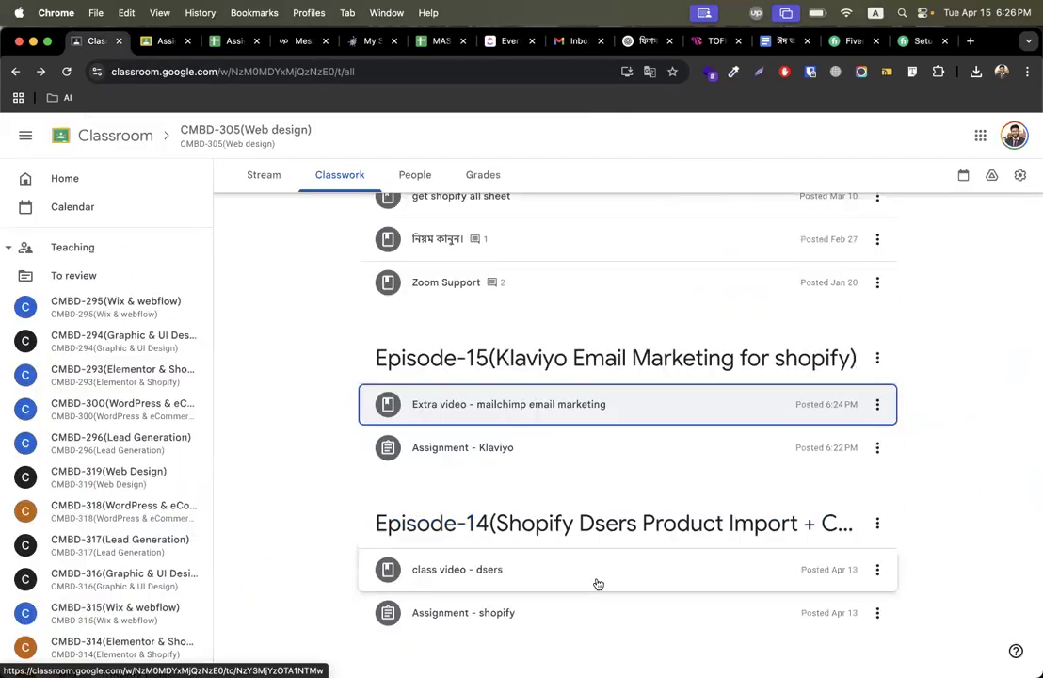